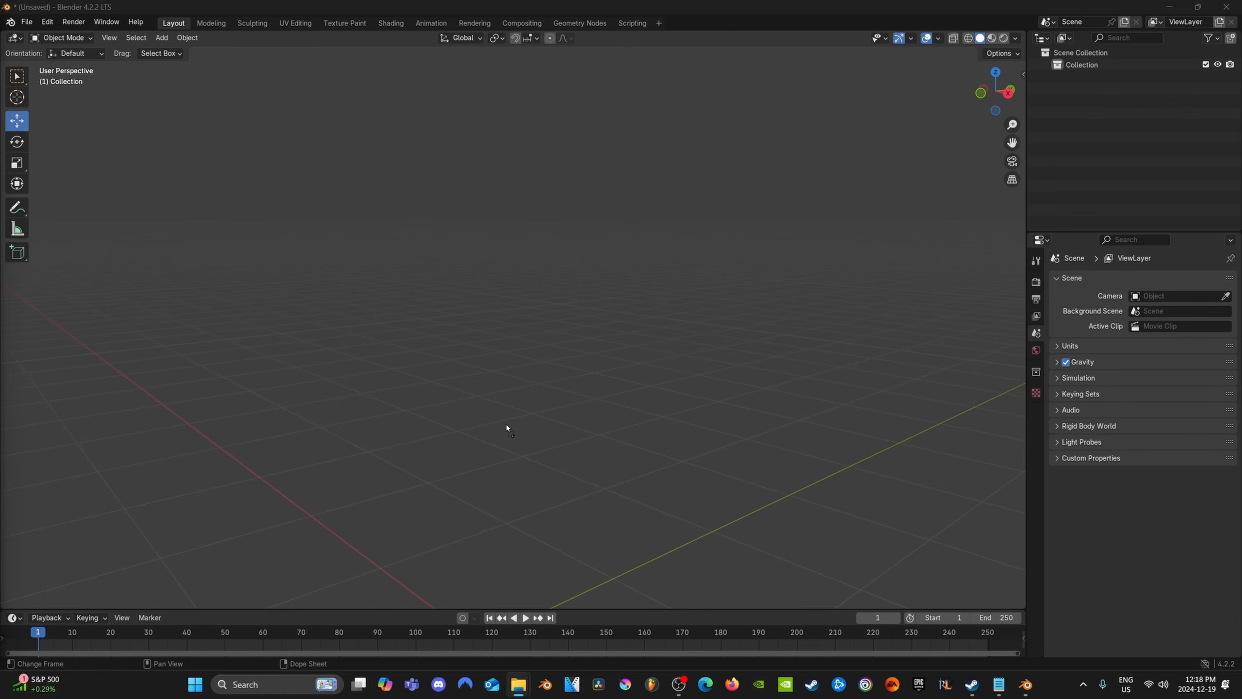
# Import the Helmet_Sample.fbx file into the empty scene with animation import disabled
pyautogui.moveTo(507, 425); pyautogui.dragTo(509, 420)
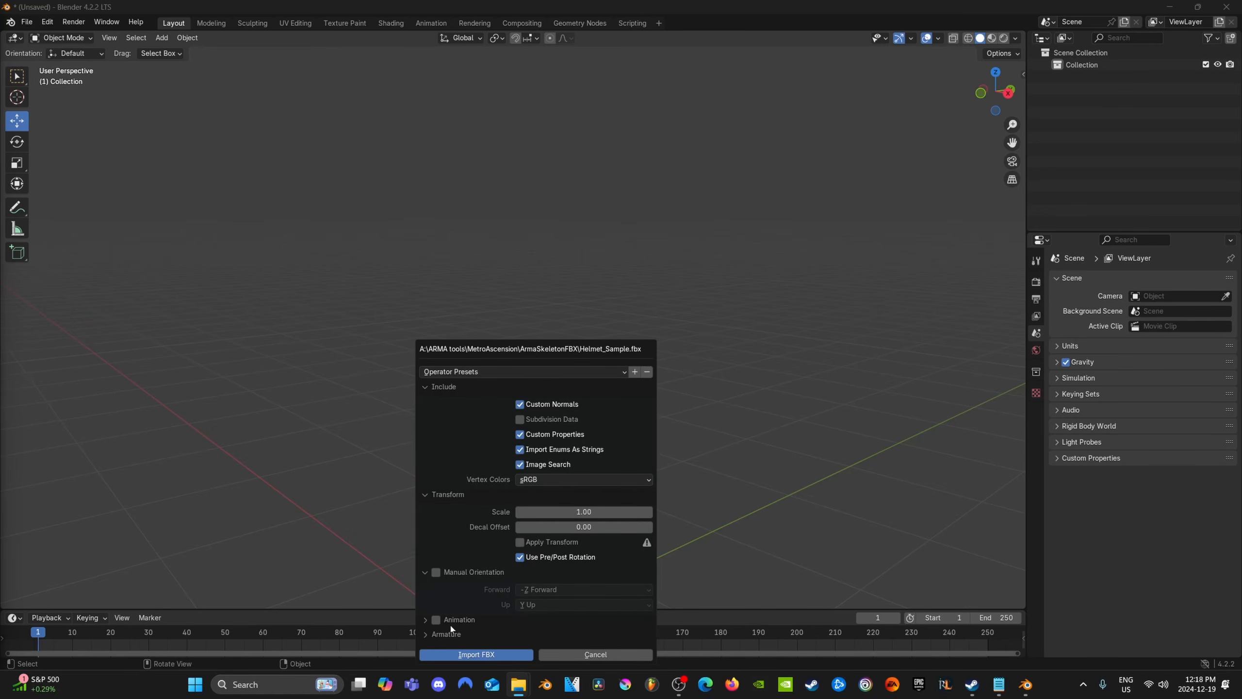
pyautogui.click(436, 620)
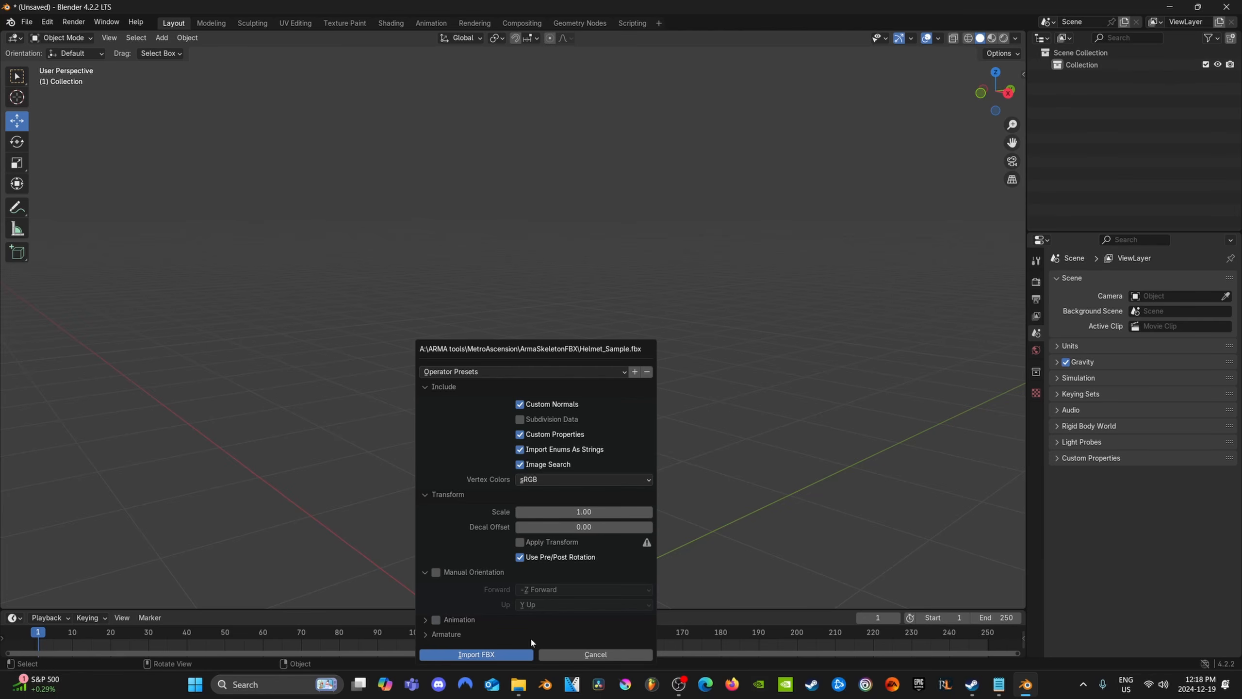
pyautogui.click(527, 654)
# Examine the imported helmet and armature from several angles, and review the vertex groups of the helmet mesh Object_LOD0
pyautogui.moveTo(562, 419); pyautogui.dragTo(488, 472, button='middle')
pyautogui.moveTo(643, 434); pyautogui.dragTo(622, 396, button='middle')
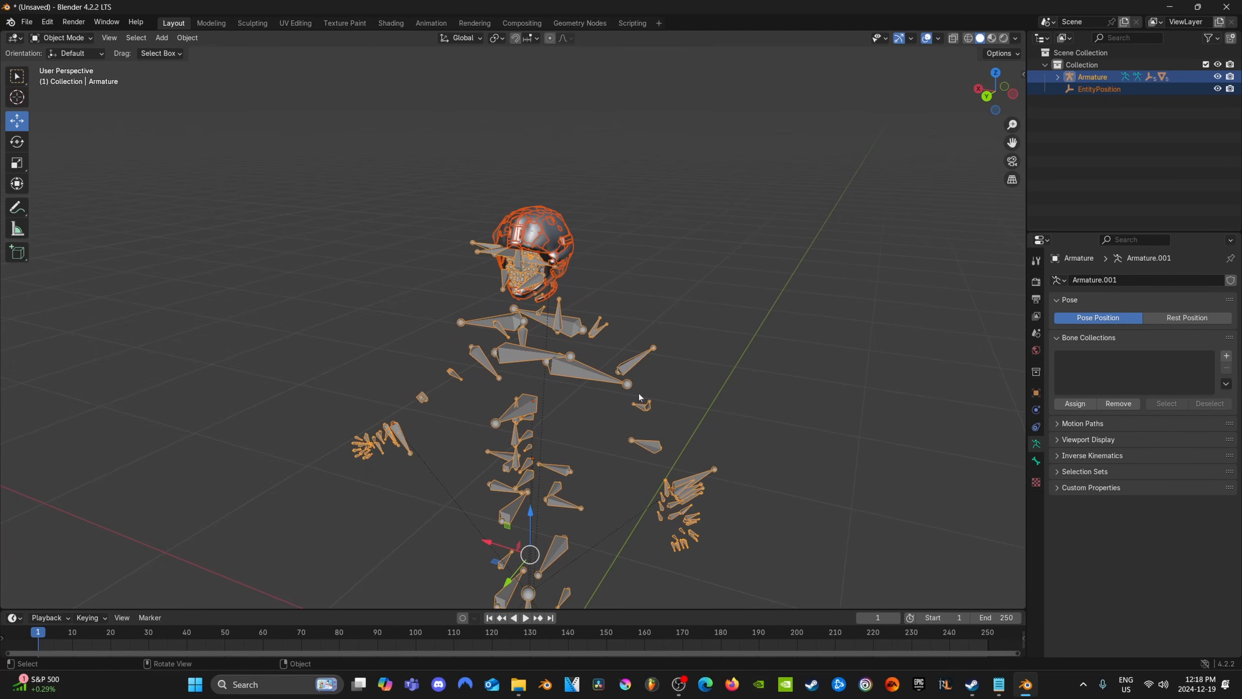
pyautogui.moveTo(639, 314); pyautogui.dragTo(651, 181, button='middle')
pyautogui.scroll(3, 633, 329)
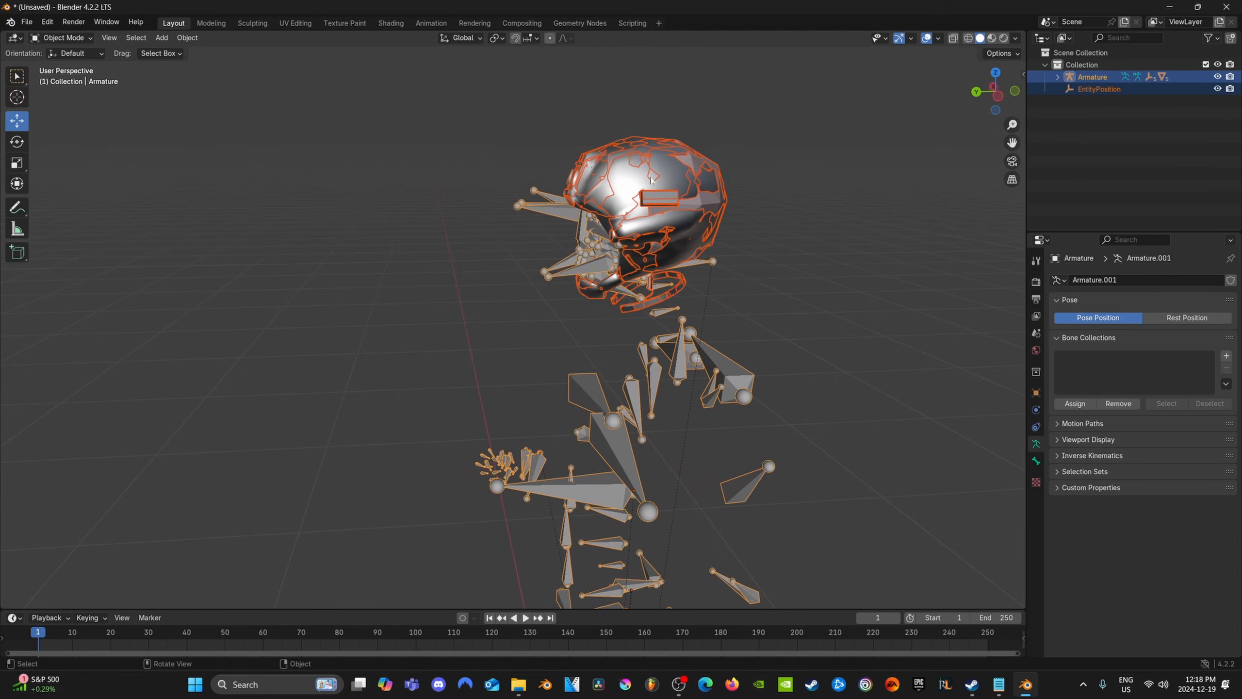
pyautogui.scroll(-3, 623, 214)
pyautogui.moveTo(463, 376); pyautogui.dragTo(502, 414, button='middle')
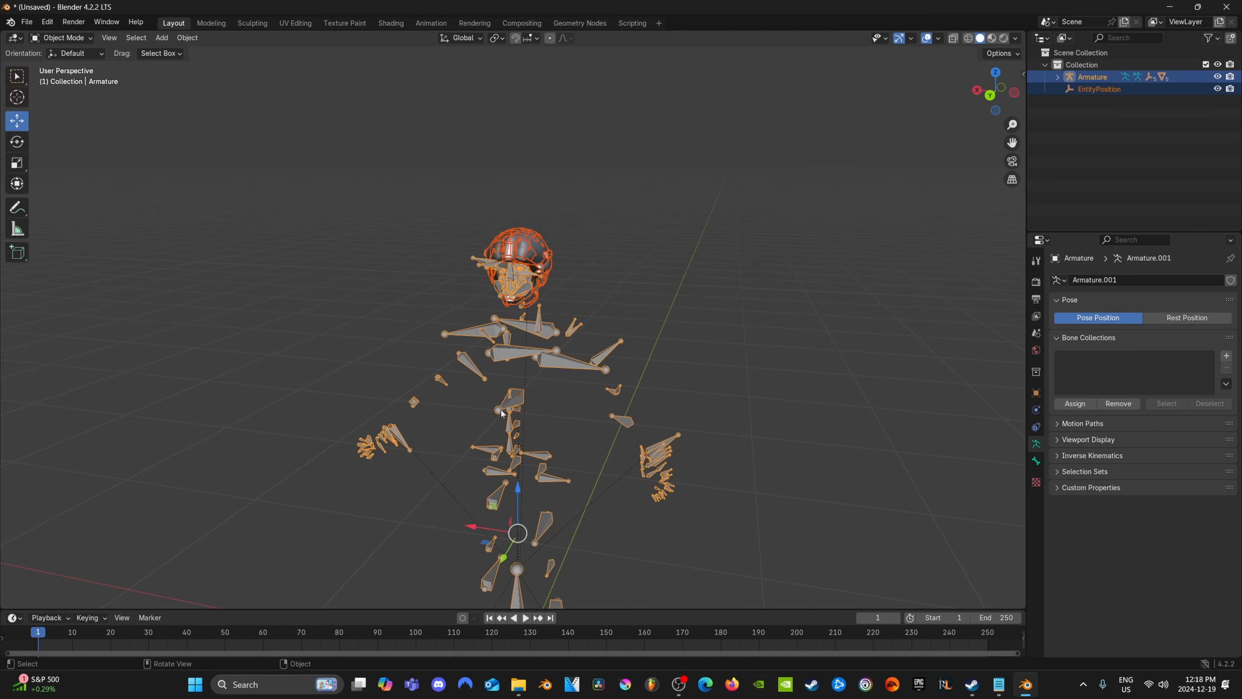
pyautogui.scroll(5, 594, 324)
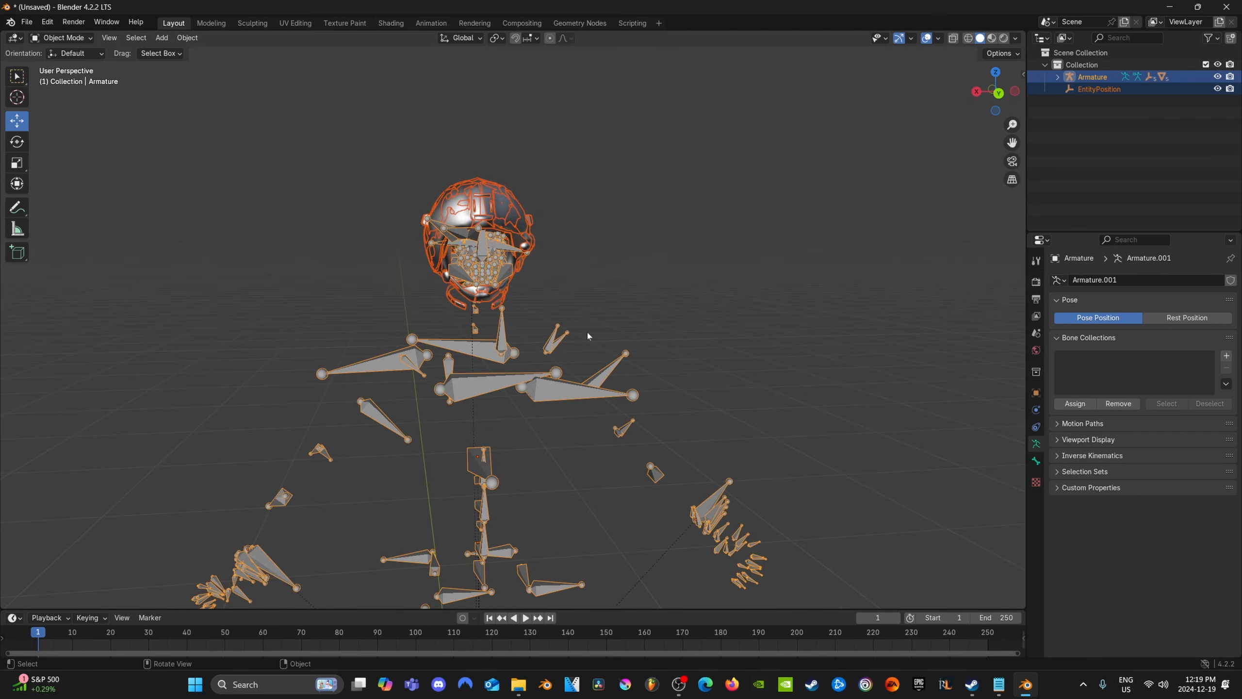
pyautogui.click(566, 206)
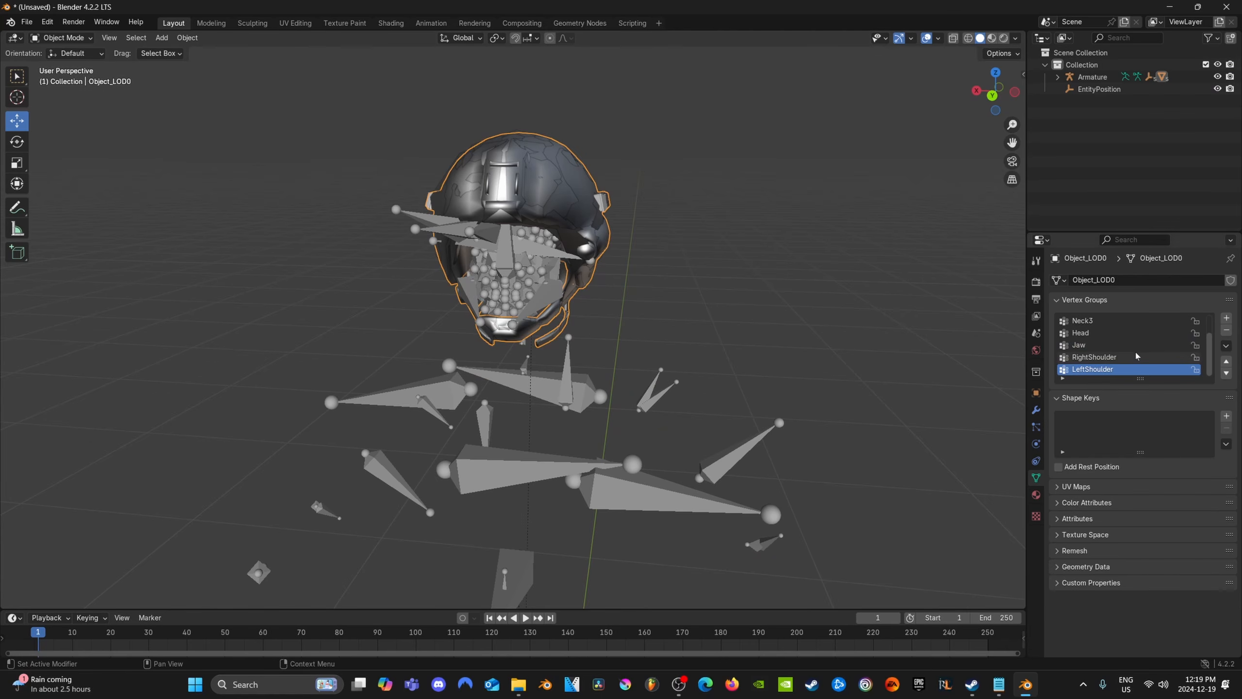
pyautogui.scroll(2, 1103, 328)
pyautogui.scroll(-2, 1101, 333)
pyautogui.scroll(2, 1094, 345)
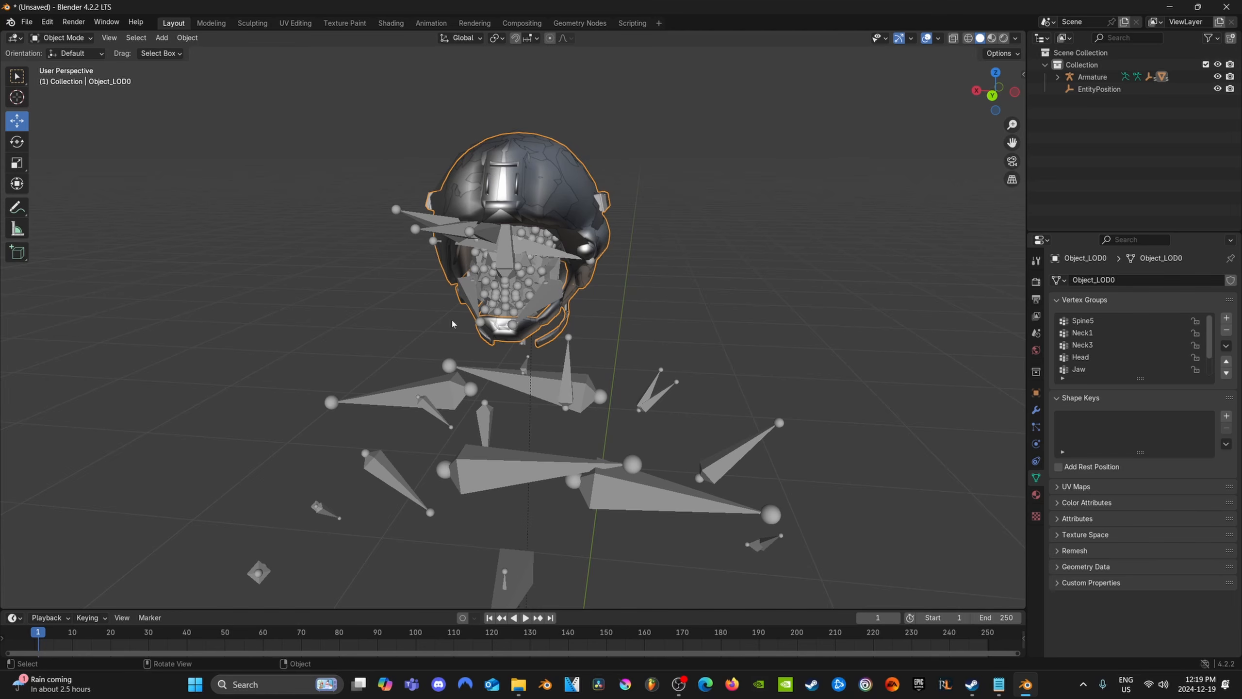
# Switch the helmet mesh Object_LOD0 to Weight Paint mode
pyautogui.click(77, 42)
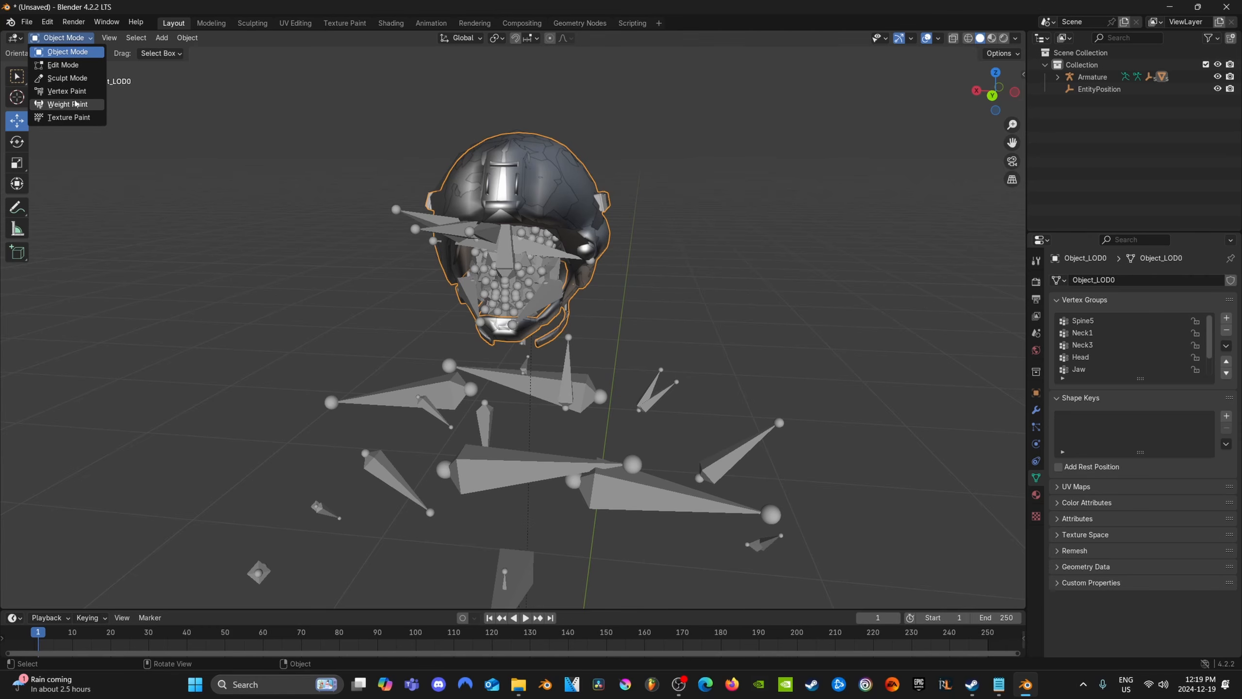
pyautogui.click(72, 106)
pyautogui.moveTo(677, 264)
pyautogui.mouseDown(button='middle')
pyautogui.moveTo(685, 284)
pyautogui.moveTo(680, 244)
pyautogui.moveTo(660, 263)
pyautogui.mouseUp(button='middle')
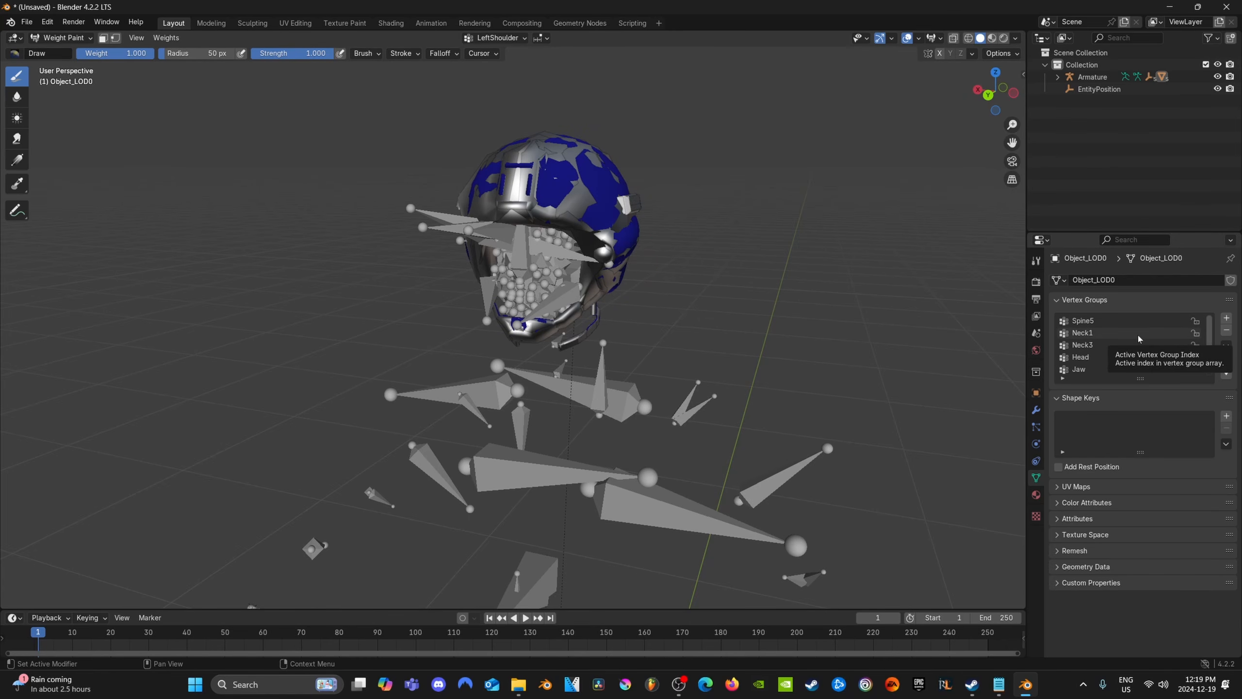
# Inspect the sample helmet's weights for the Spine5, Neck1, Neck3, Head and Jaw vertex groups in turn
pyautogui.click(1079, 322)
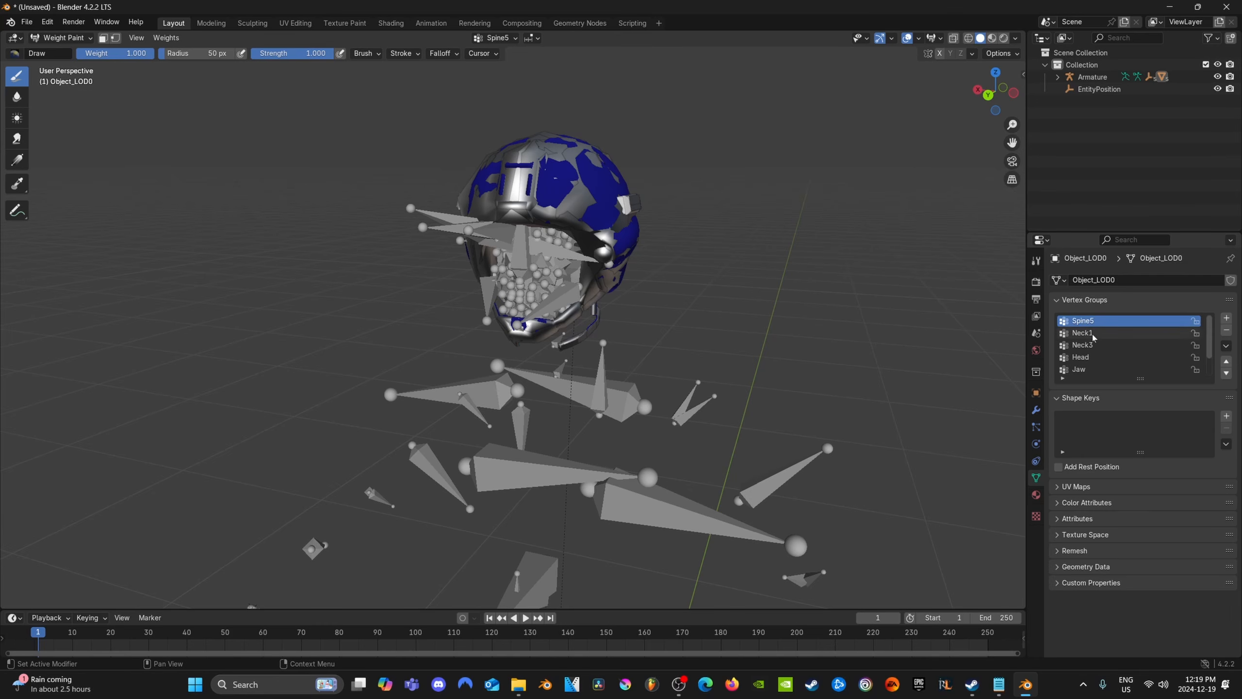
pyautogui.click(1092, 335)
pyautogui.click(1091, 345)
pyautogui.click(1093, 357)
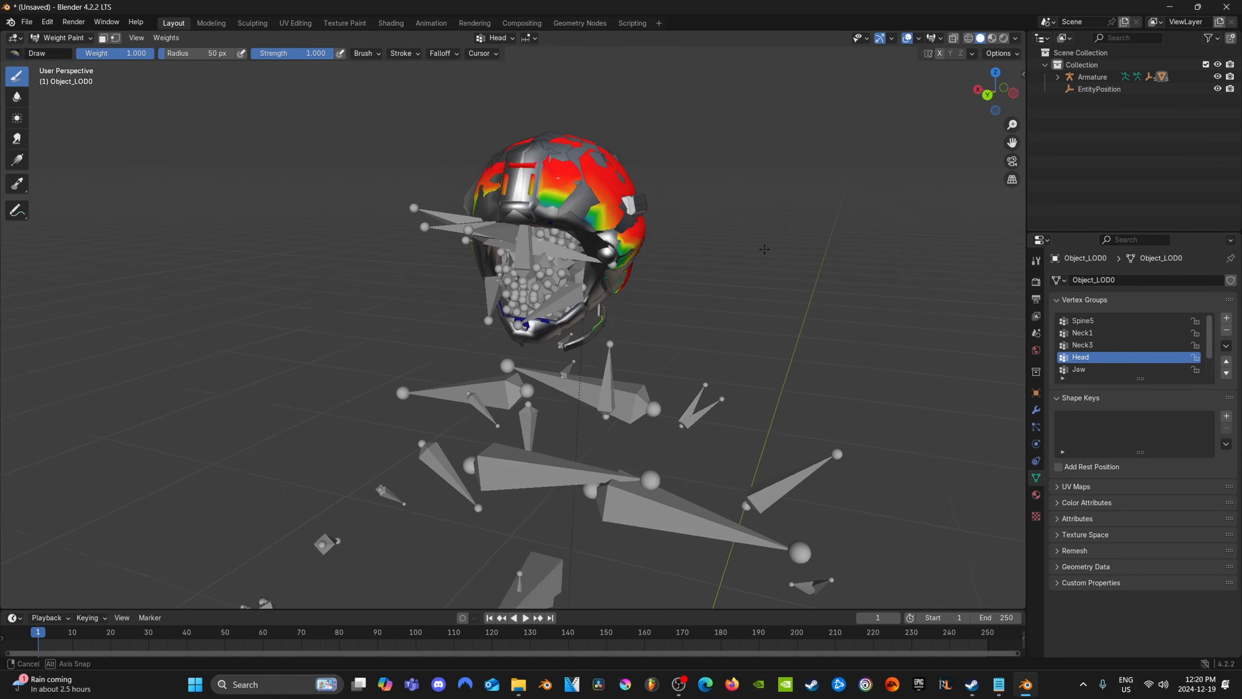
pyautogui.moveTo(547, 230)
pyautogui.mouseDown(button='middle')
pyautogui.moveTo(572, 246)
pyautogui.moveTo(860, 287)
pyautogui.mouseUp(button='middle')
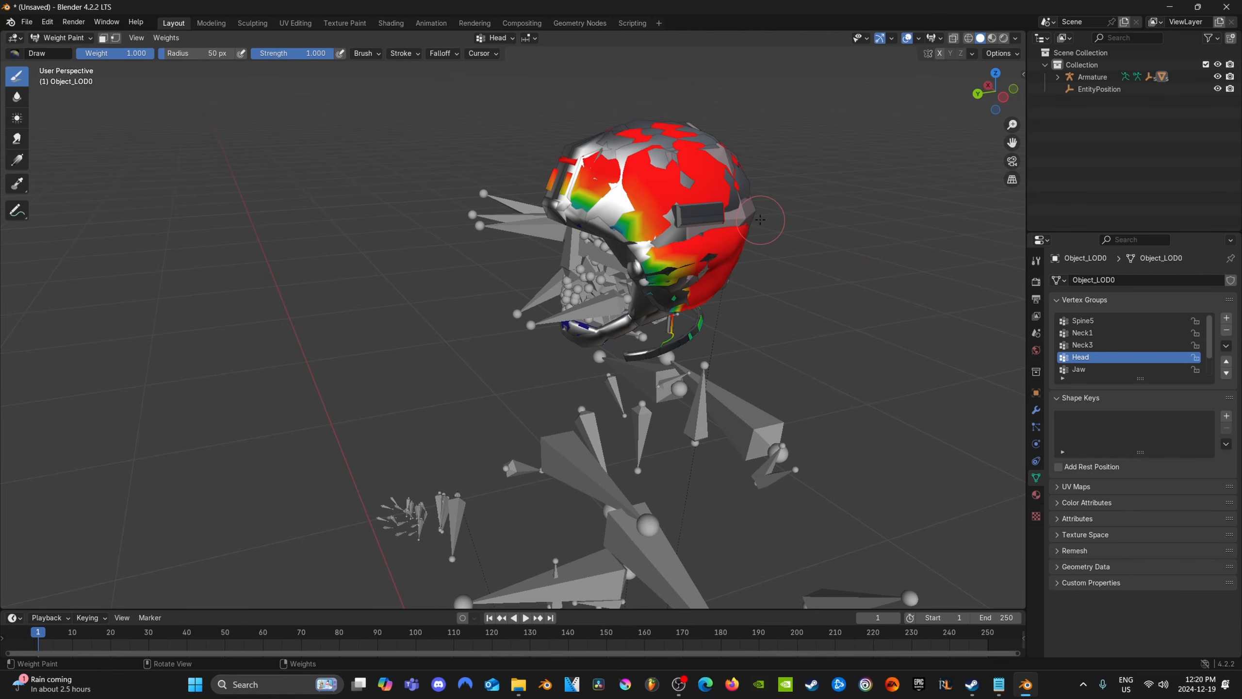
pyautogui.click(1079, 369)
pyautogui.moveTo(611, 372)
pyautogui.mouseDown(button='middle')
pyautogui.moveTo(560, 352)
pyautogui.moveTo(469, 354)
pyautogui.moveTo(643, 388)
pyautogui.mouseUp(button='middle')
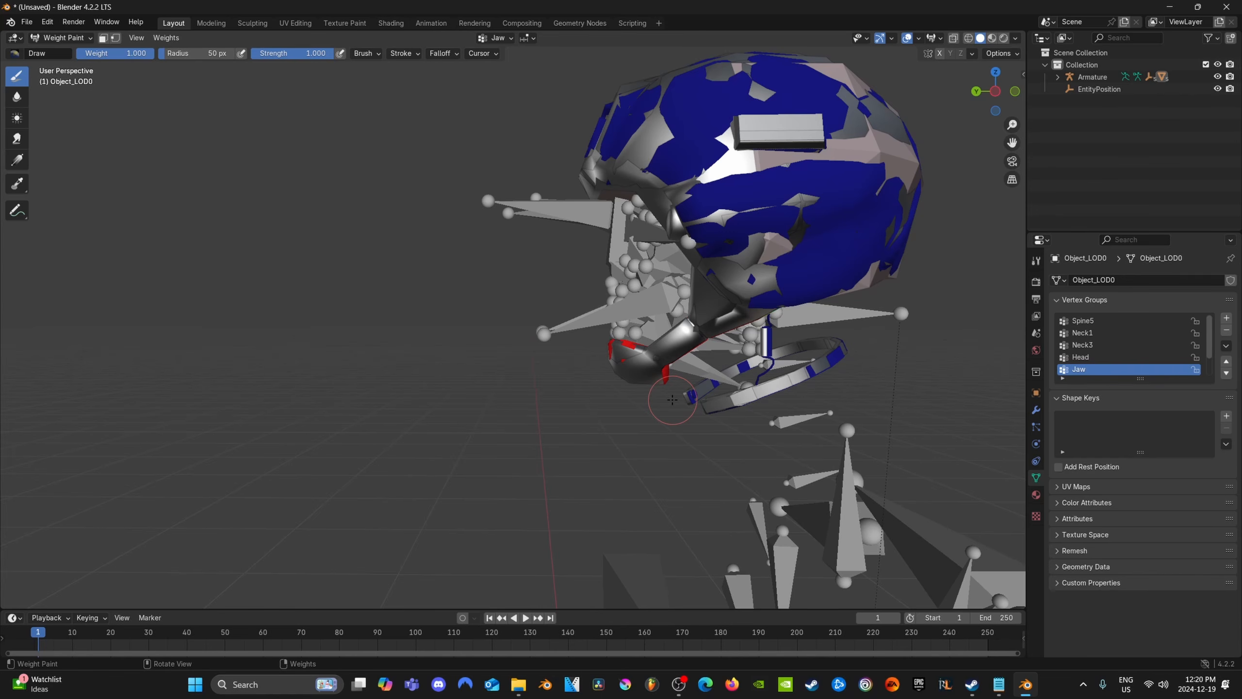
pyautogui.scroll(-2, 656, 395)
pyautogui.moveTo(632, 389); pyautogui.dragTo(687, 387, button='middle')
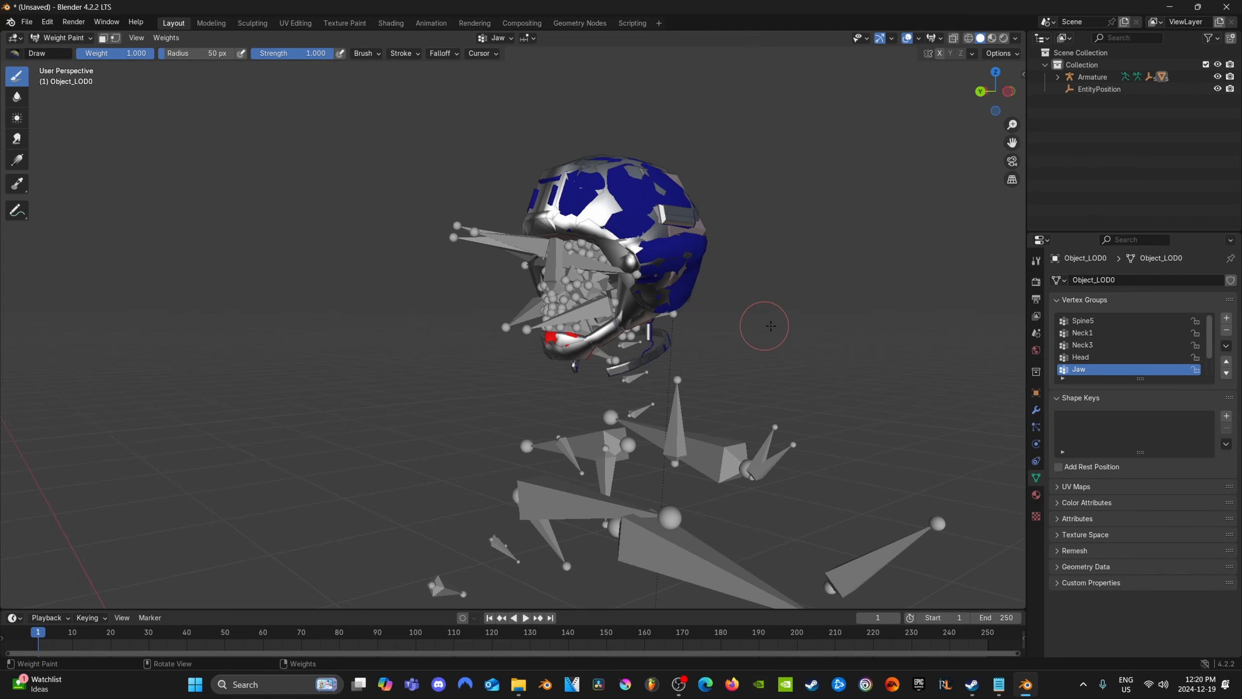
pyautogui.click(1080, 357)
pyautogui.moveTo(699, 300)
pyautogui.mouseDown(button='middle')
pyautogui.moveTo(704, 288)
pyautogui.moveTo(772, 324)
pyautogui.moveTo(570, 188)
pyautogui.mouseUp(button='middle')
pyautogui.scroll(3, 706, 279)
pyautogui.scroll(1, 570, 189)
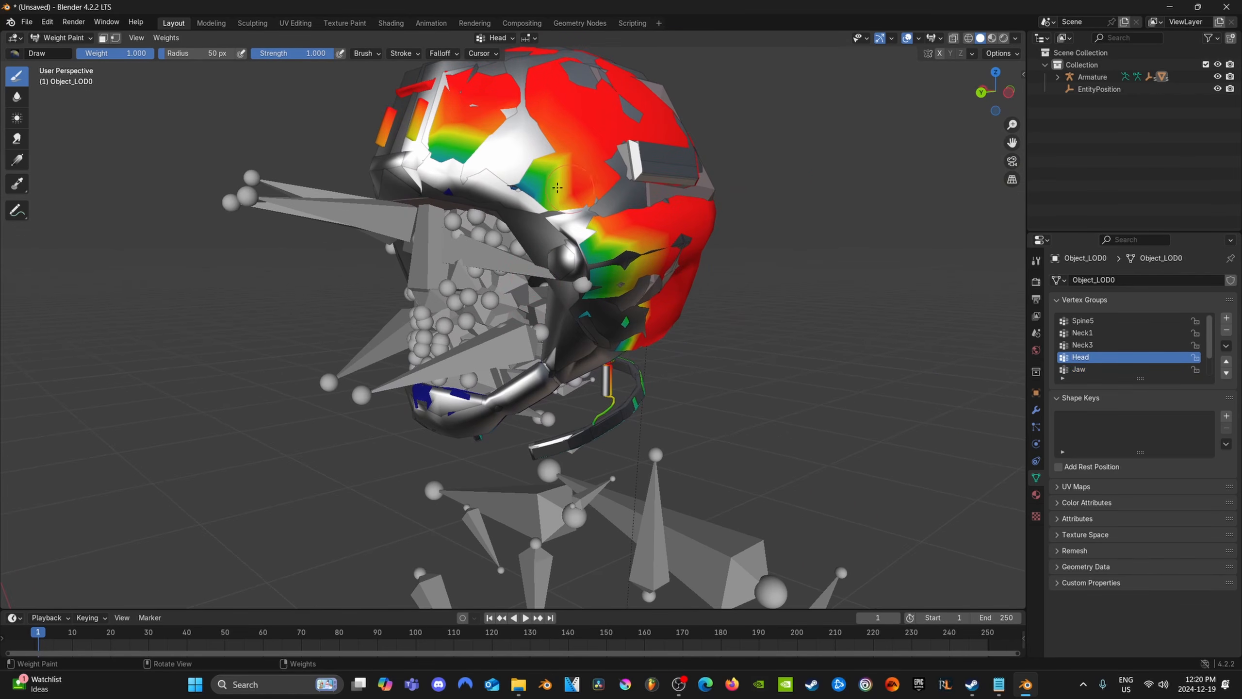
pyautogui.moveTo(557, 187)
pyautogui.mouseDown()
pyautogui.moveTo(534, 176)
pyautogui.moveTo(608, 247)
pyautogui.moveTo(442, 118)
pyautogui.moveTo(429, 395)
pyautogui.moveTo(462, 395)
pyautogui.mouseUp()
pyautogui.hotkey('ctrl', 'z')
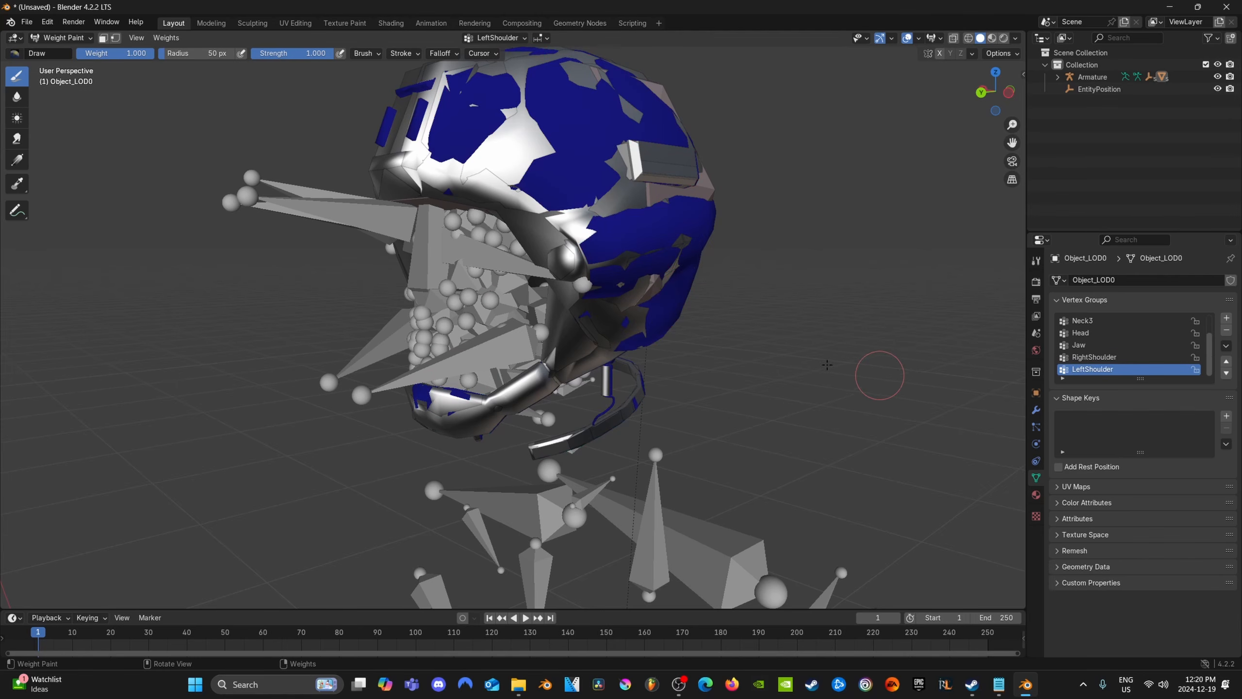
# Examine the Head vertex group's weights on the front, sides and back of the helmet
pyautogui.moveTo(826, 364); pyautogui.dragTo(802, 367, button='middle')
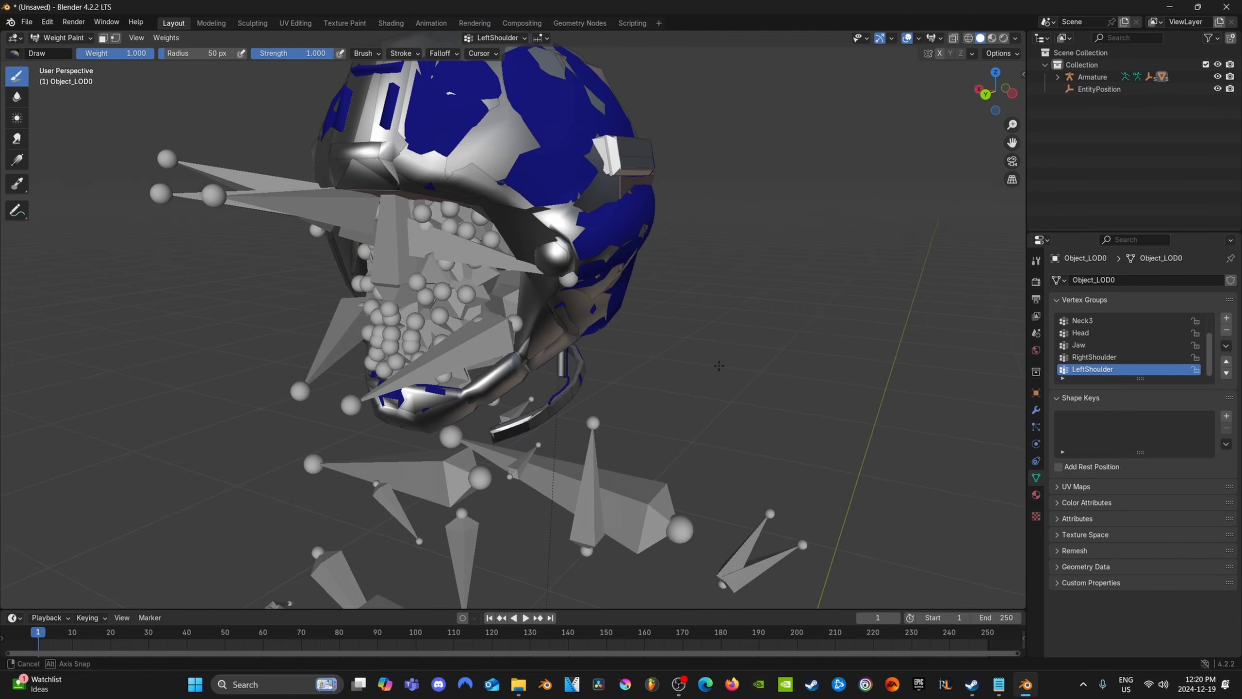
pyautogui.click(1118, 347)
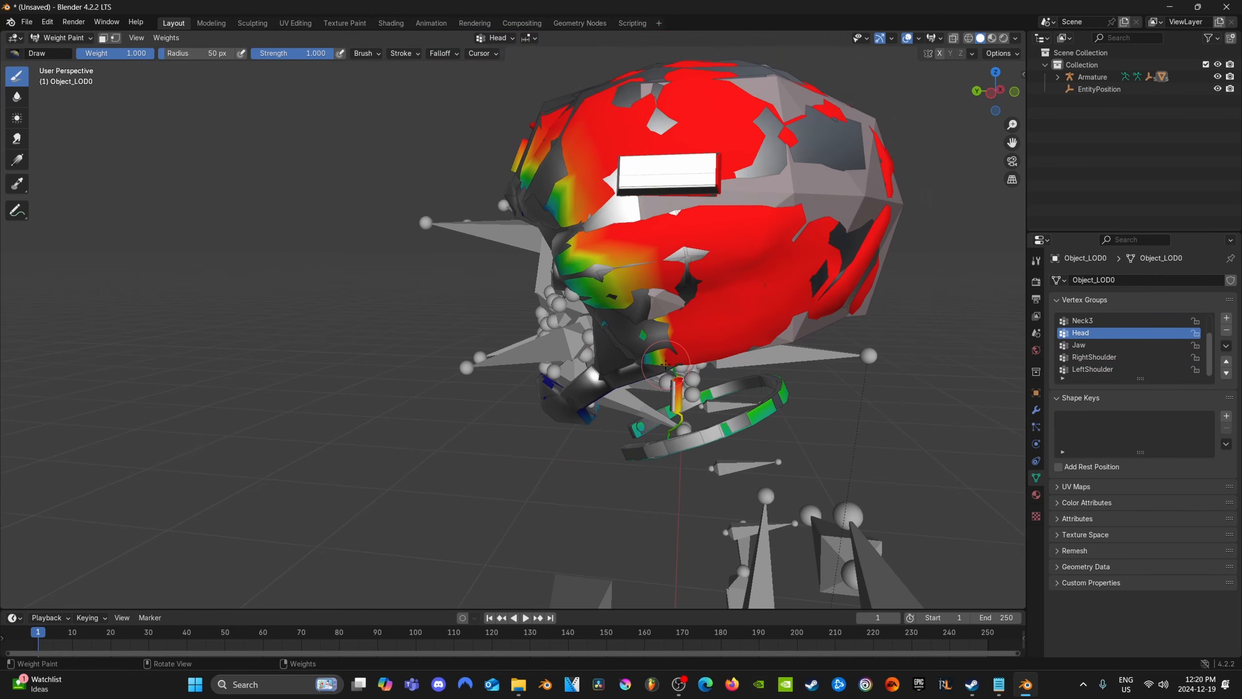
pyautogui.scroll(-1, 664, 364)
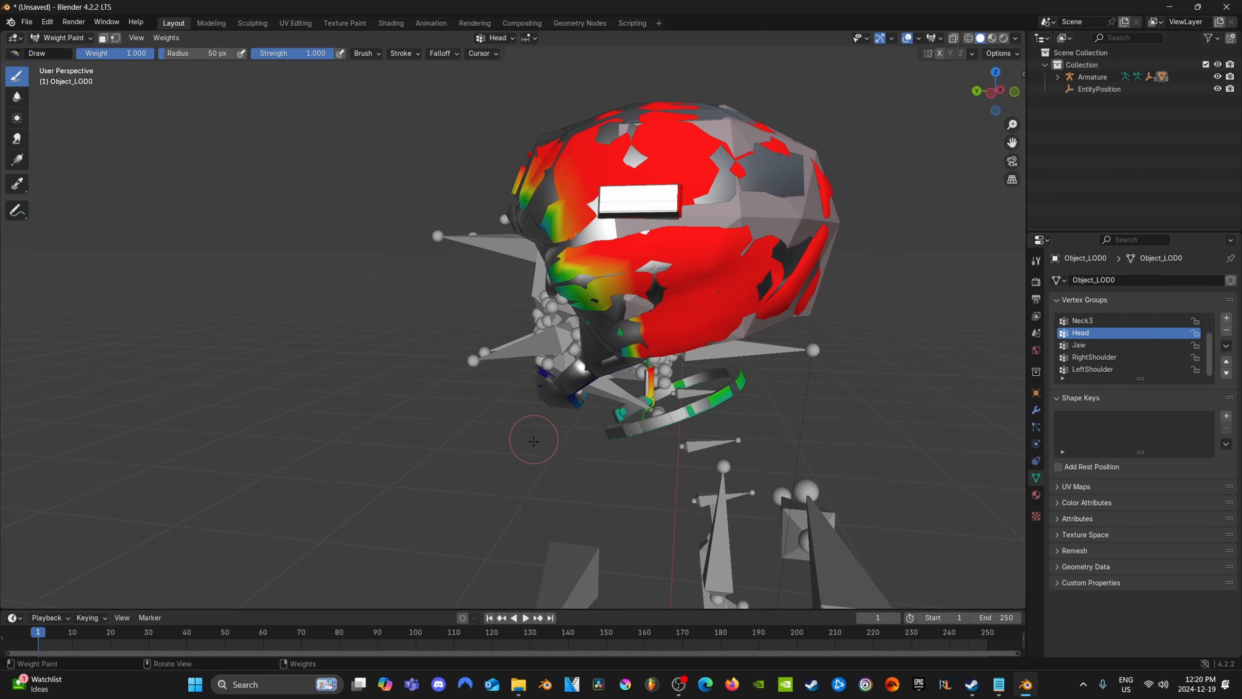
pyautogui.moveTo(533, 441)
pyautogui.mouseDown(button='middle')
pyautogui.moveTo(431, 421)
pyautogui.moveTo(551, 444)
pyautogui.mouseUp(button='middle')
pyautogui.scroll(1, 532, 328)
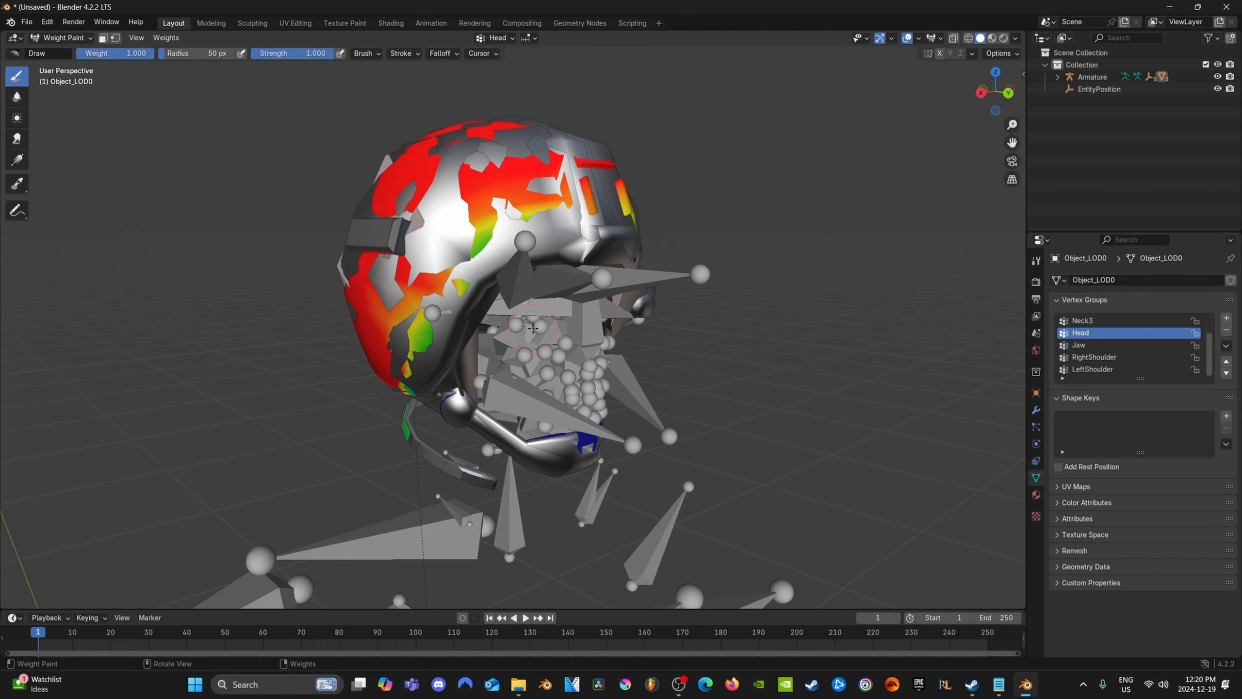
pyautogui.moveTo(533, 328); pyautogui.dragTo(594, 313, button='middle')
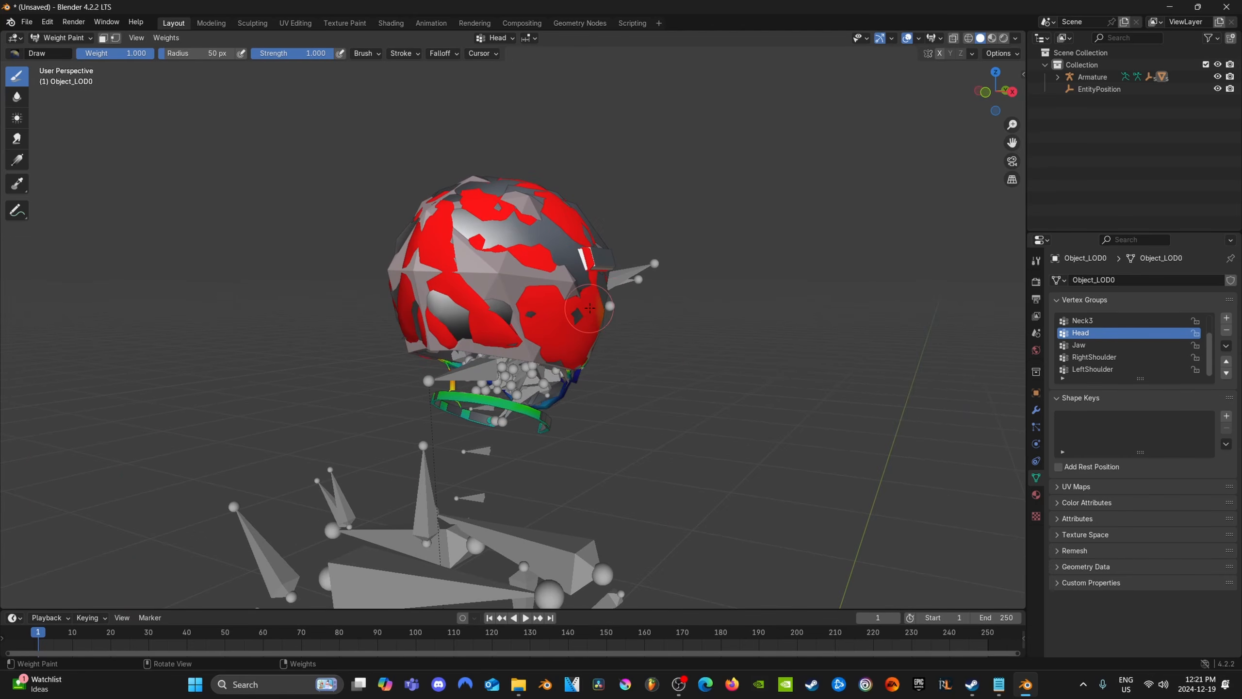
pyautogui.scroll(2, 599, 311)
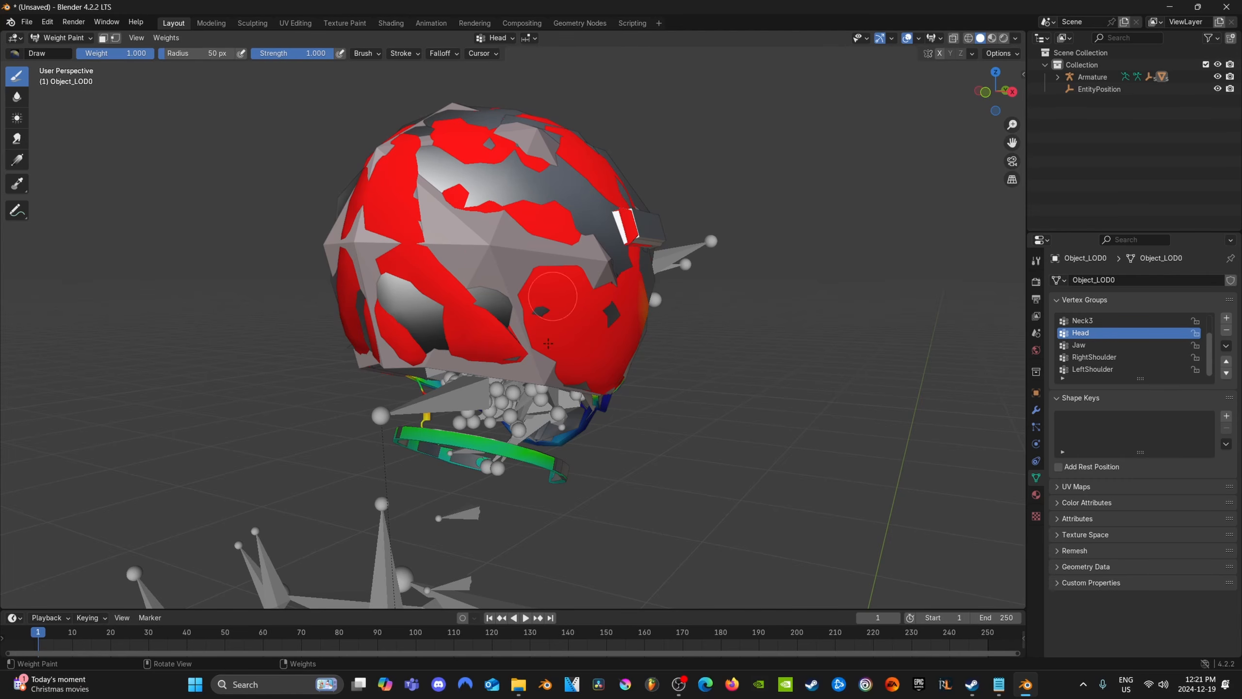
pyautogui.scroll(2, 1109, 348)
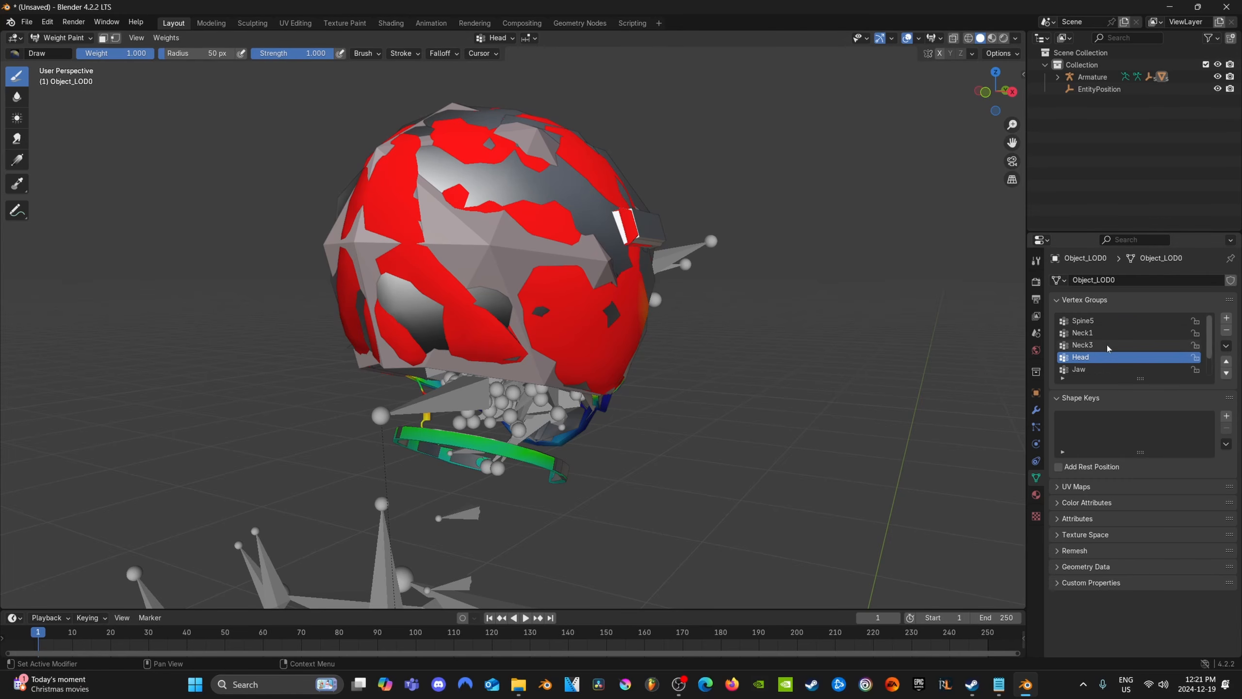
pyautogui.scroll(-2, 1108, 349)
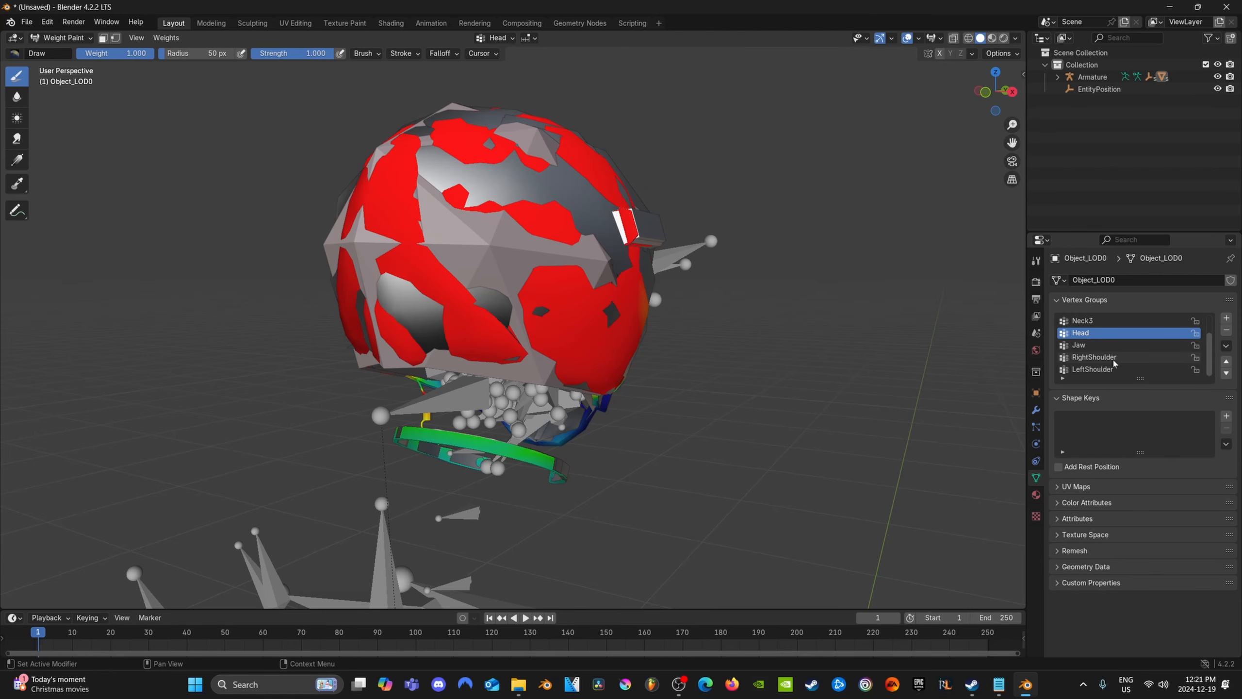
# Paint a patch of weight 1.000 for the RightShoulder vertex group on the side of the helmet shell
pyautogui.click(1114, 359)
pyautogui.scroll(-3, 797, 458)
pyautogui.moveTo(774, 456); pyautogui.dragTo(704, 448, button='middle')
pyautogui.scroll(2, 636, 421)
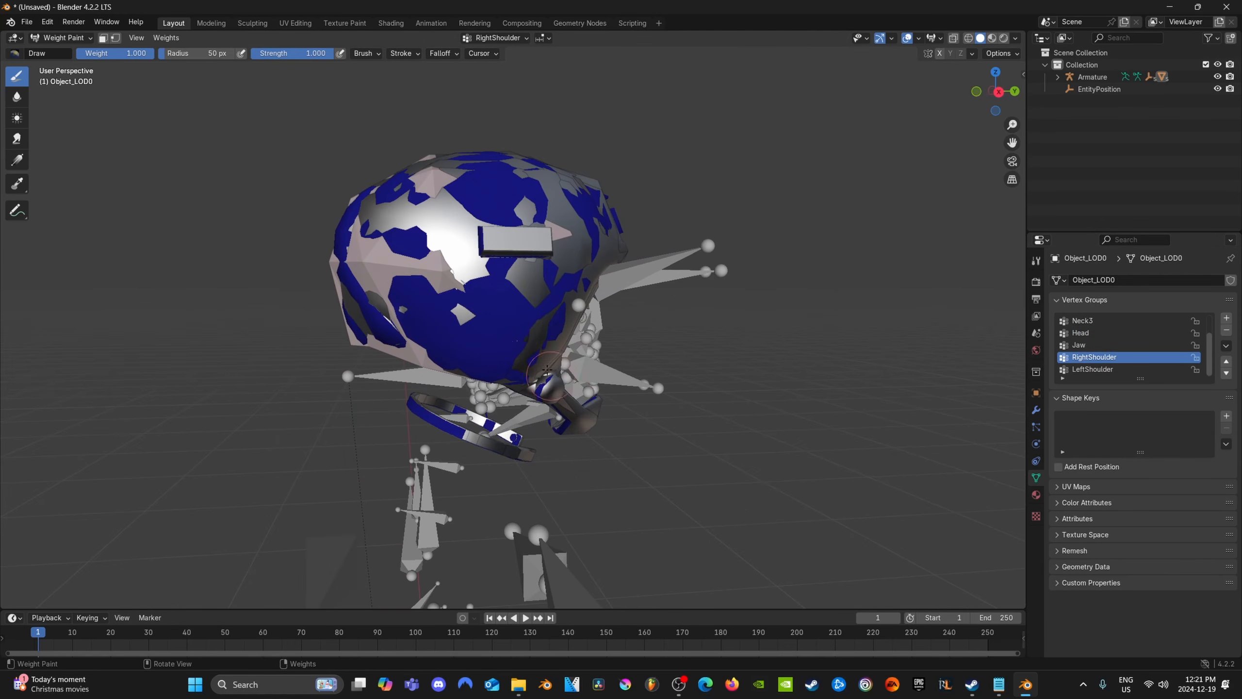
pyautogui.moveTo(468, 290)
pyautogui.mouseDown()
pyautogui.moveTo(489, 293)
pyautogui.moveTo(476, 288)
pyautogui.moveTo(487, 282)
pyautogui.mouseUp()
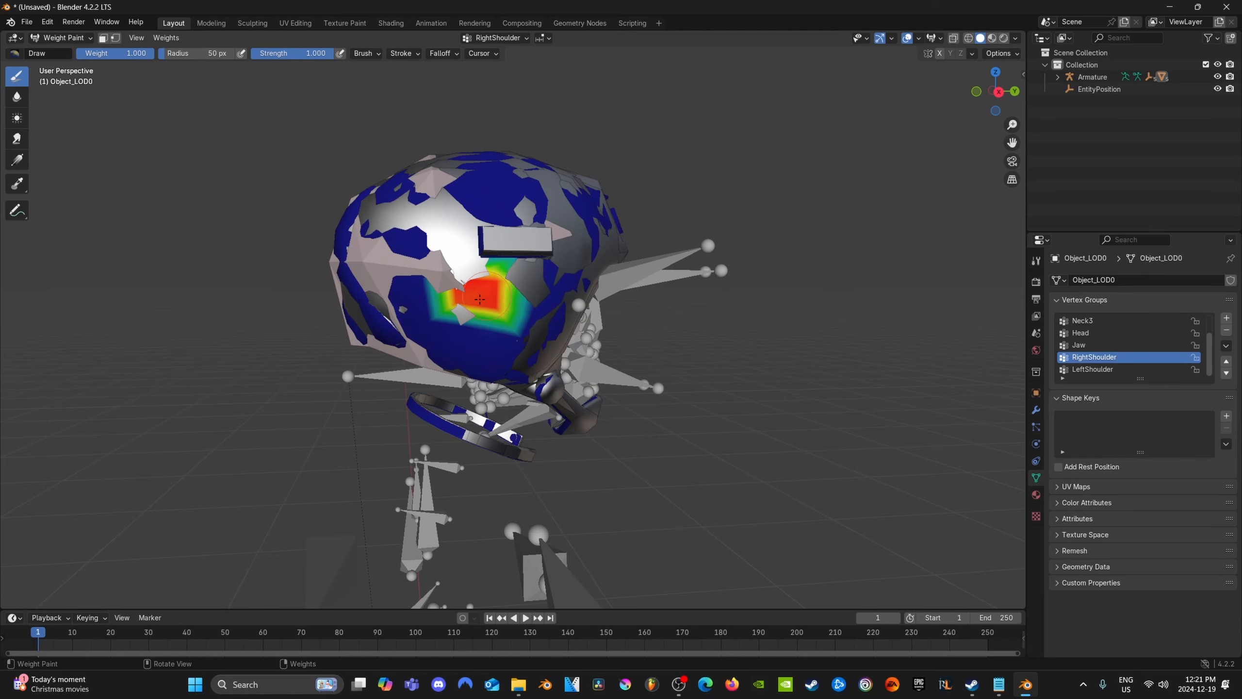
# Subtract the painted RightShoulder weight patch from the side of the helmet shell
pyautogui.moveTo(682, 467); pyautogui.dragTo(743, 475, button='middle')
pyautogui.scroll(-3, 743, 475)
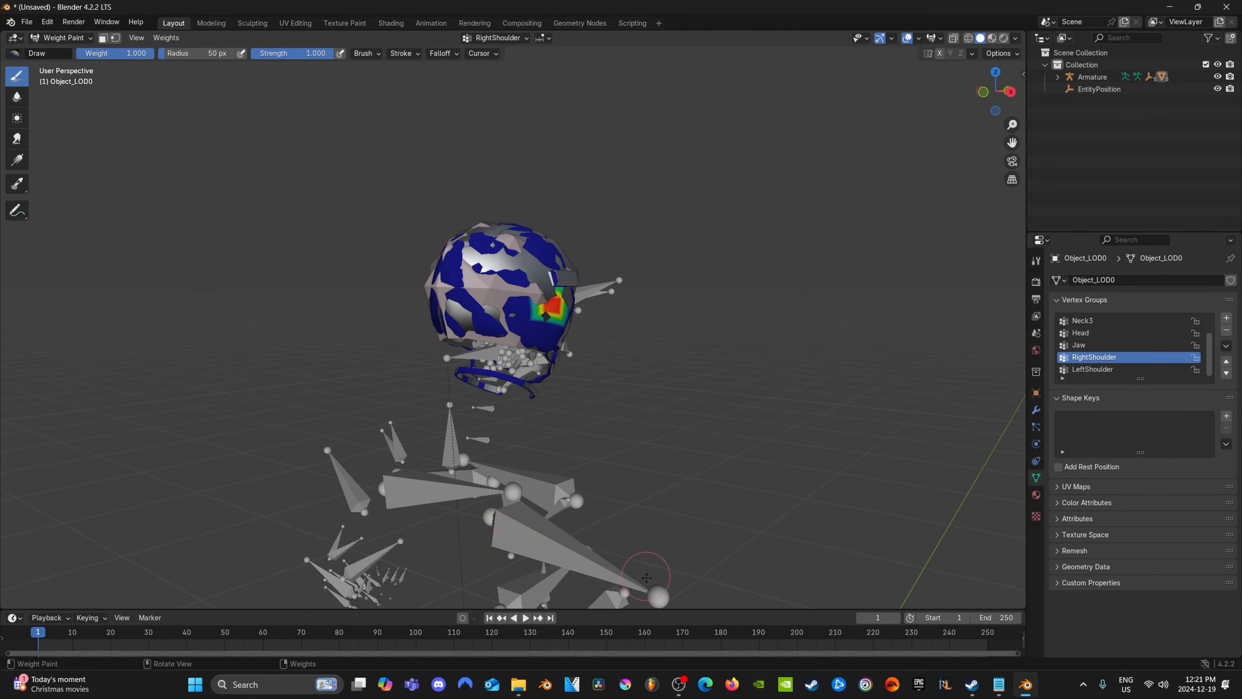
pyautogui.scroll(2, 621, 352)
pyautogui.moveTo(569, 293); pyautogui.dragTo(583, 297)
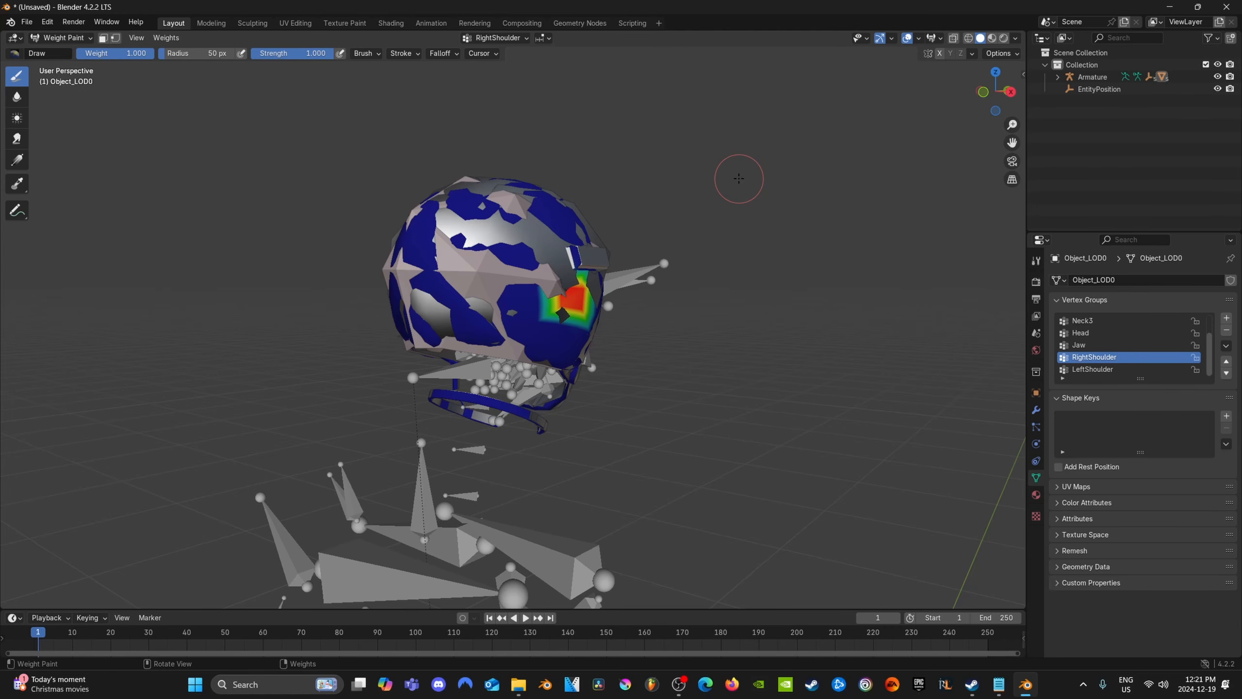
pyautogui.scroll(2, 743, 254)
pyautogui.moveTo(752, 325); pyautogui.dragTo(708, 321, button='middle')
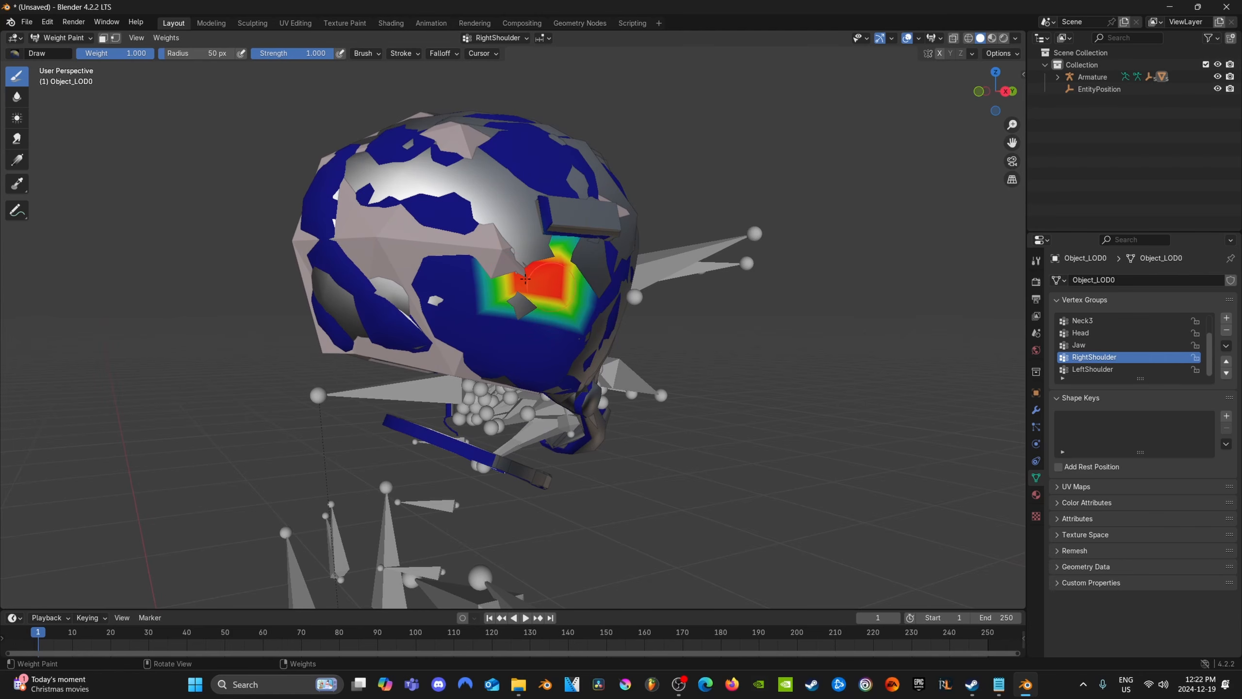
pyautogui.moveTo(525, 279); pyautogui.dragTo(465, 290, button='middle')
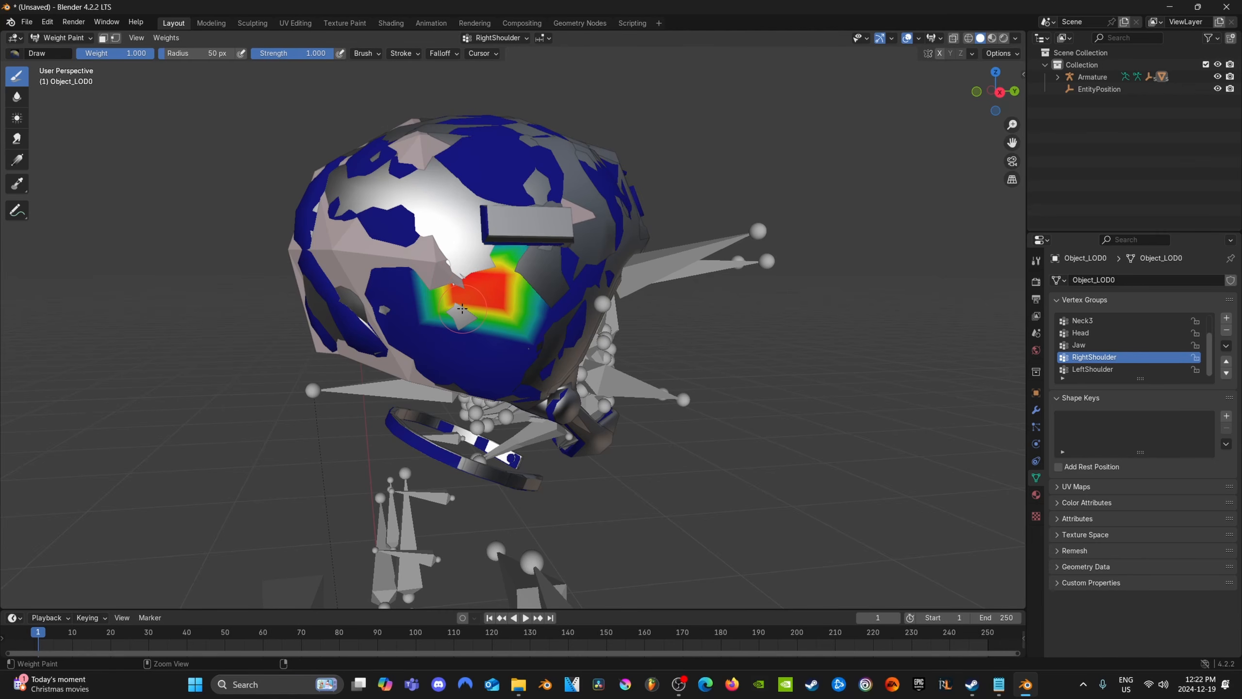
pyautogui.keyDown('ctrl'); pyautogui.moveTo(461, 308); pyautogui.dragTo(504, 292); pyautogui.keyUp('ctrl')
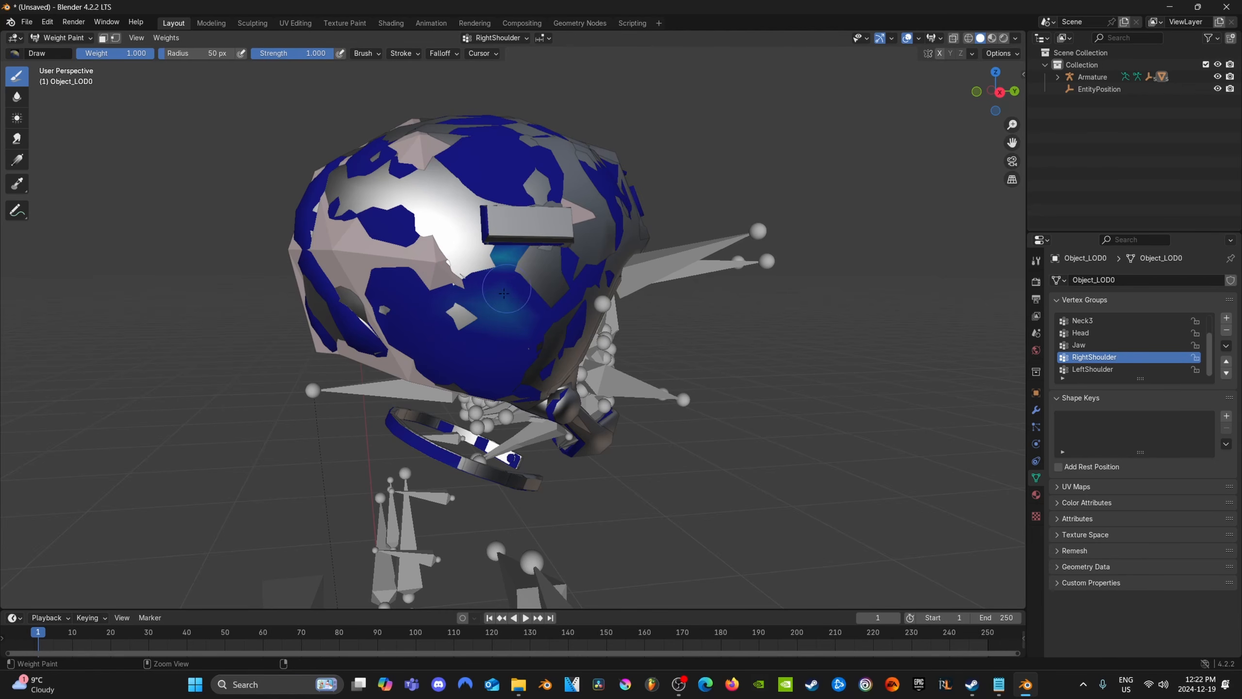
pyautogui.scroll(-2, 742, 410)
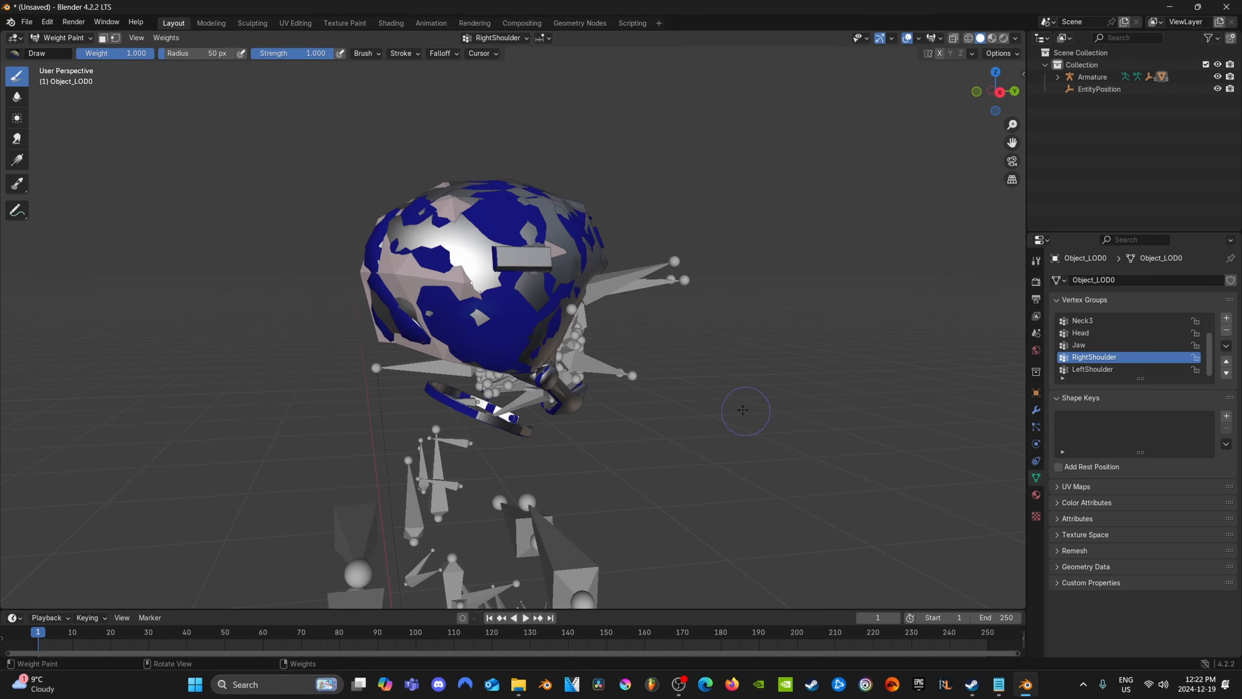
# Import the brimmed helmet model, consisting of pSphere1 and sweep1, into the scene beside the sample helmet and armature
pyautogui.moveTo(743, 410); pyautogui.dragTo(604, 477, button='middle')
pyautogui.scroll(-8, 602, 485)
pyautogui.scroll(3, 593, 460)
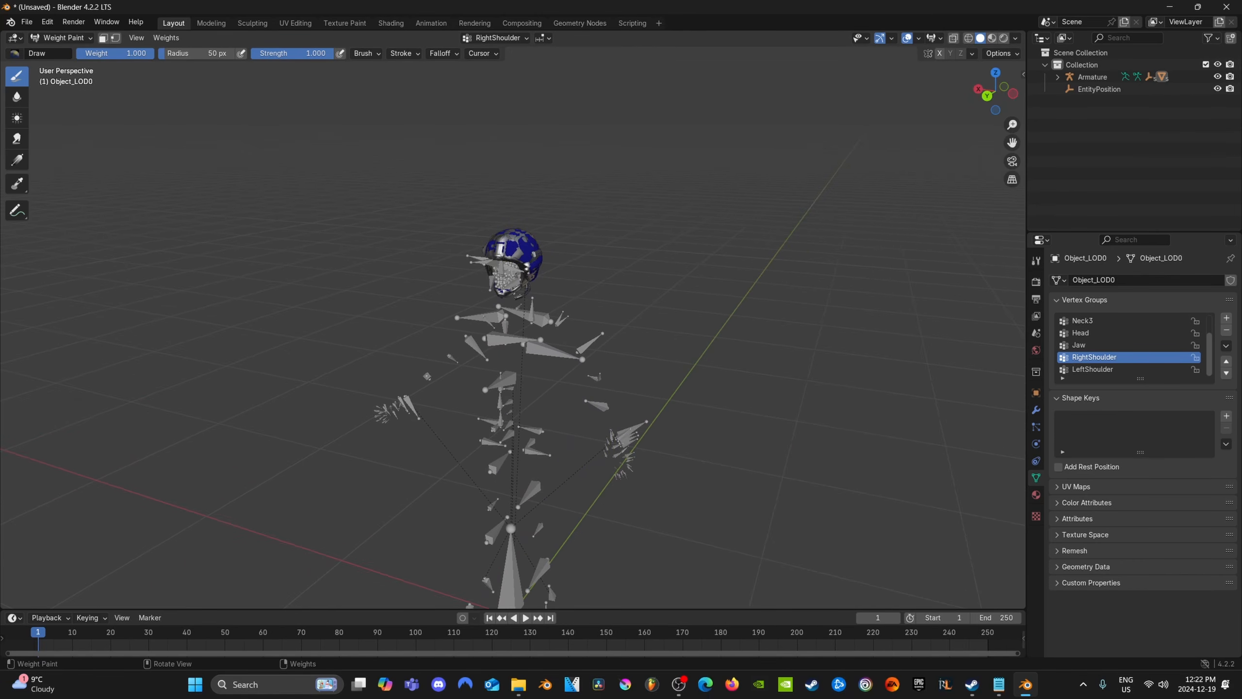
pyautogui.hotkey('alt', 'Tab')
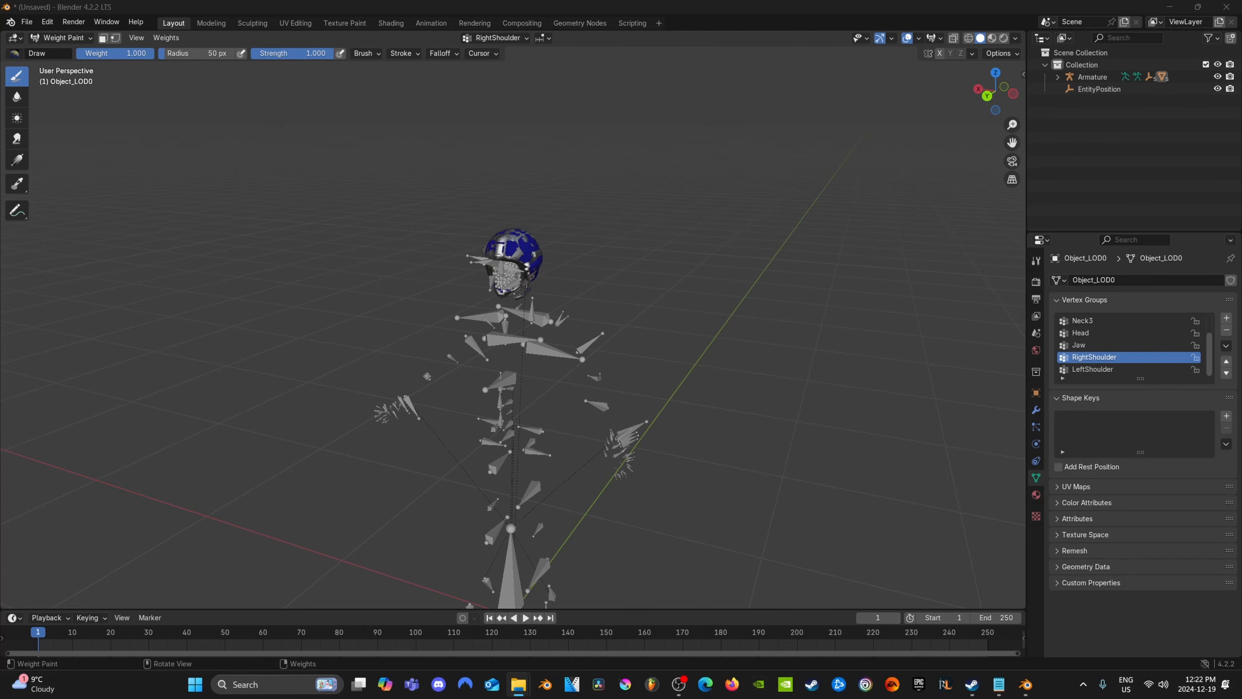
pyautogui.moveTo(1, 343); pyautogui.dragTo(239, 342)
pyautogui.click(227, 628)
pyautogui.scroll(-3, 516, 492)
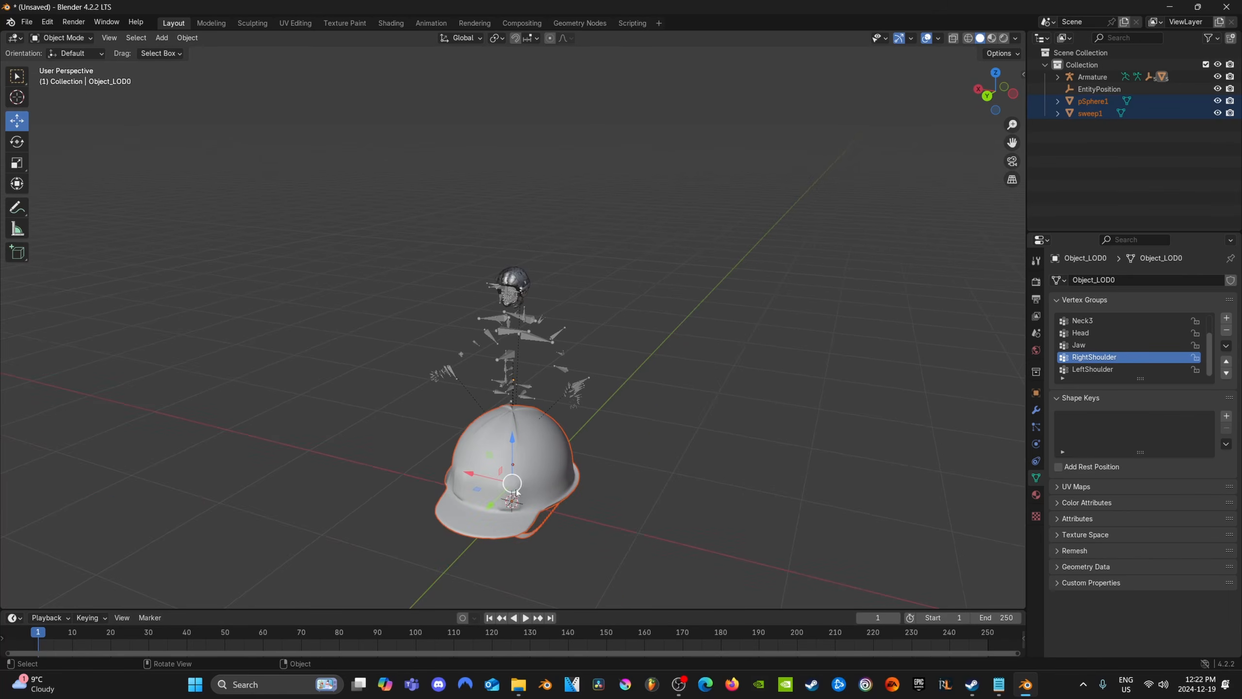
# Delete the sweep1 chin strap from beneath the imported brimmed helmet
pyautogui.moveTo(516, 491); pyautogui.dragTo(577, 454, button='middle')
pyautogui.scroll(2, 547, 452)
pyautogui.keyDown('shift'); pyautogui.moveTo(538, 547); pyautogui.dragTo(518, 430, button='middle'); pyautogui.keyUp('shift')
pyautogui.click(518, 430)
pyautogui.press('Delete')
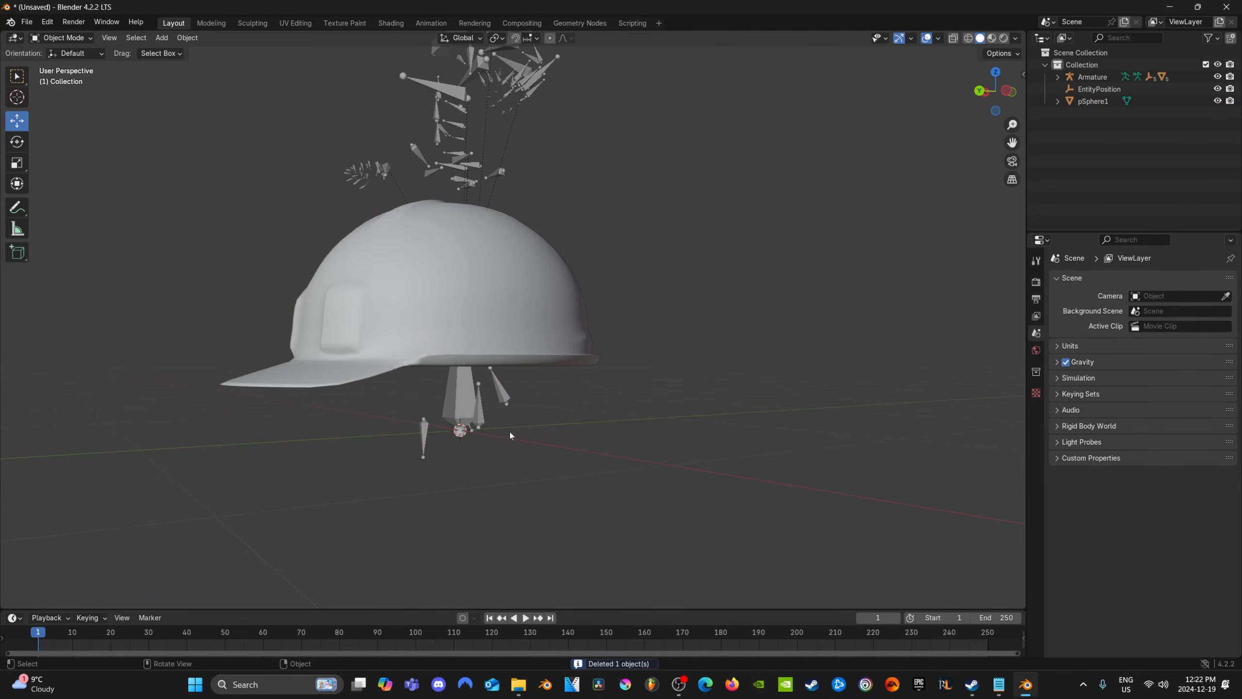
# Try to raise the oversized pSphere1 helmet vertically along the armature, and undo the move
pyautogui.click(476, 311)
pyautogui.moveTo(475, 311); pyautogui.dragTo(520, 415, button='middle')
pyautogui.moveTo(504, 443); pyautogui.dragTo(504, 288)
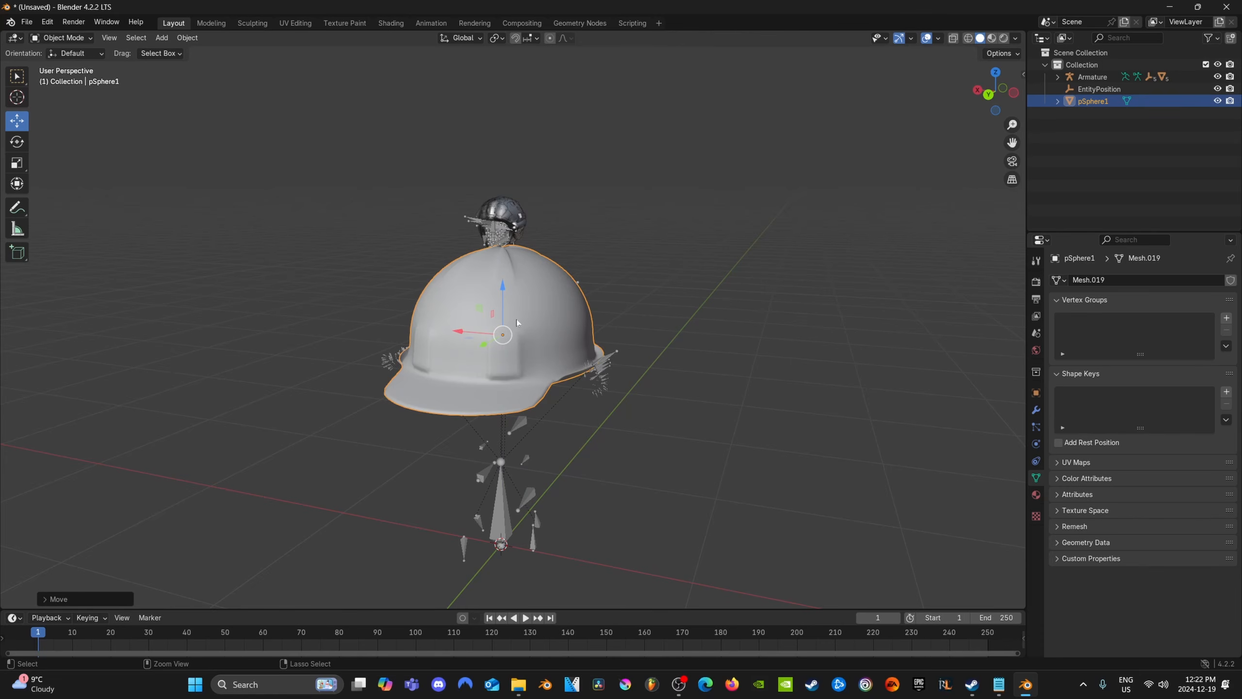
pyautogui.hotkey('ctrl', 'z')
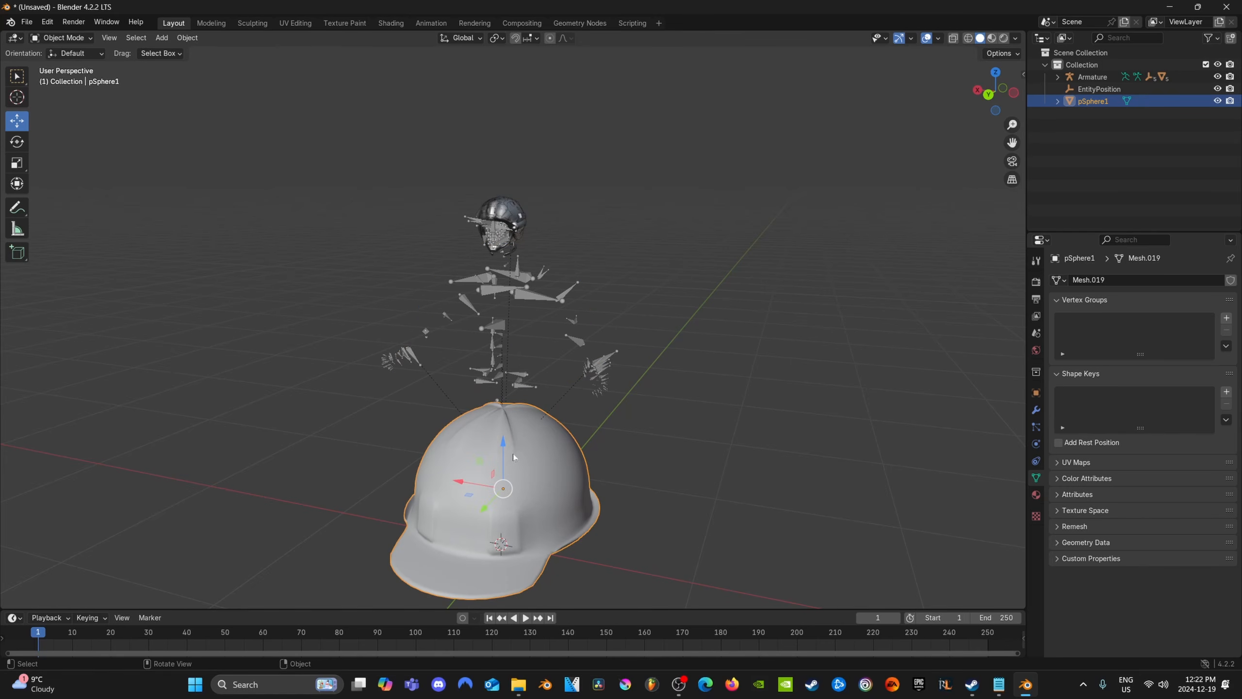
# Scale the pSphere1 helmet down uniformly to about 0.20 of its size
pyautogui.press('s')
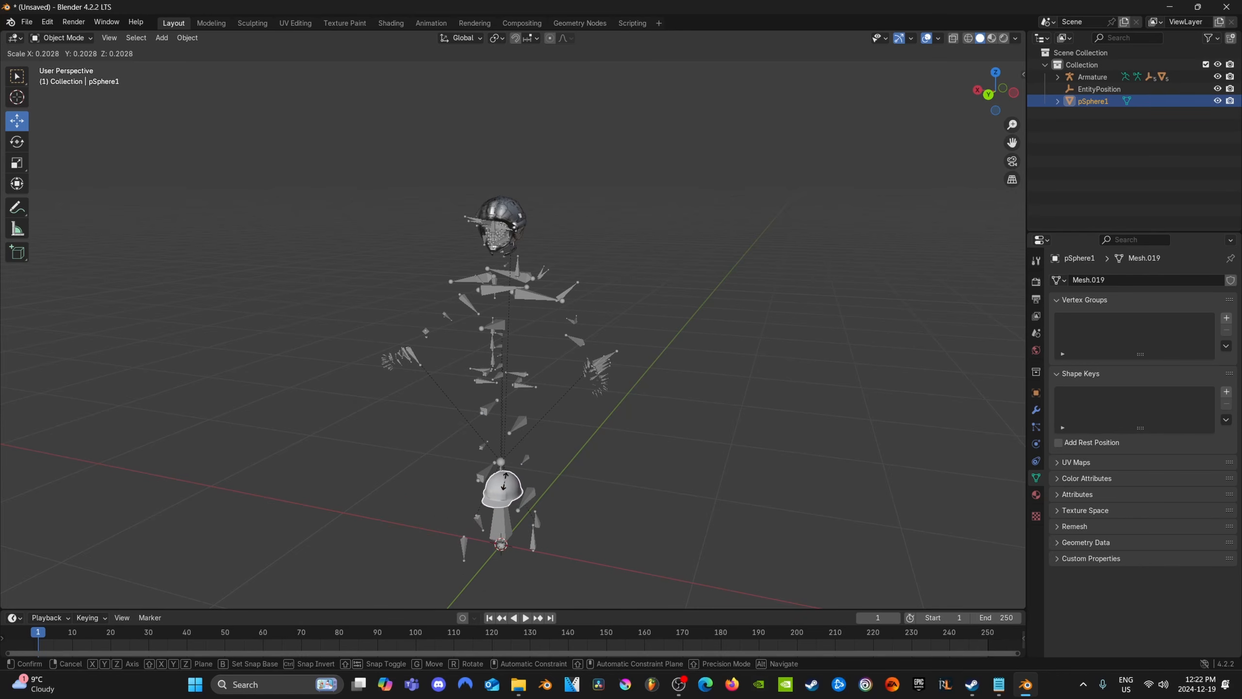
pyautogui.click(552, 469)
pyautogui.press('g')
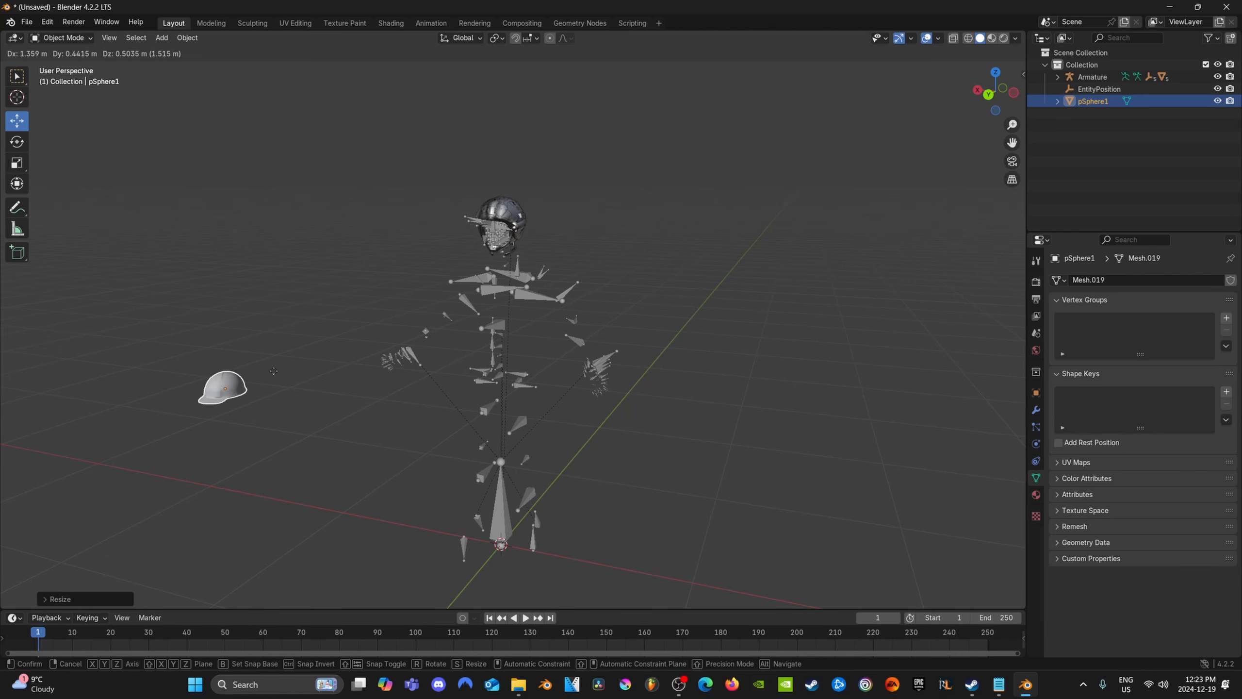
pyautogui.press('Escape')
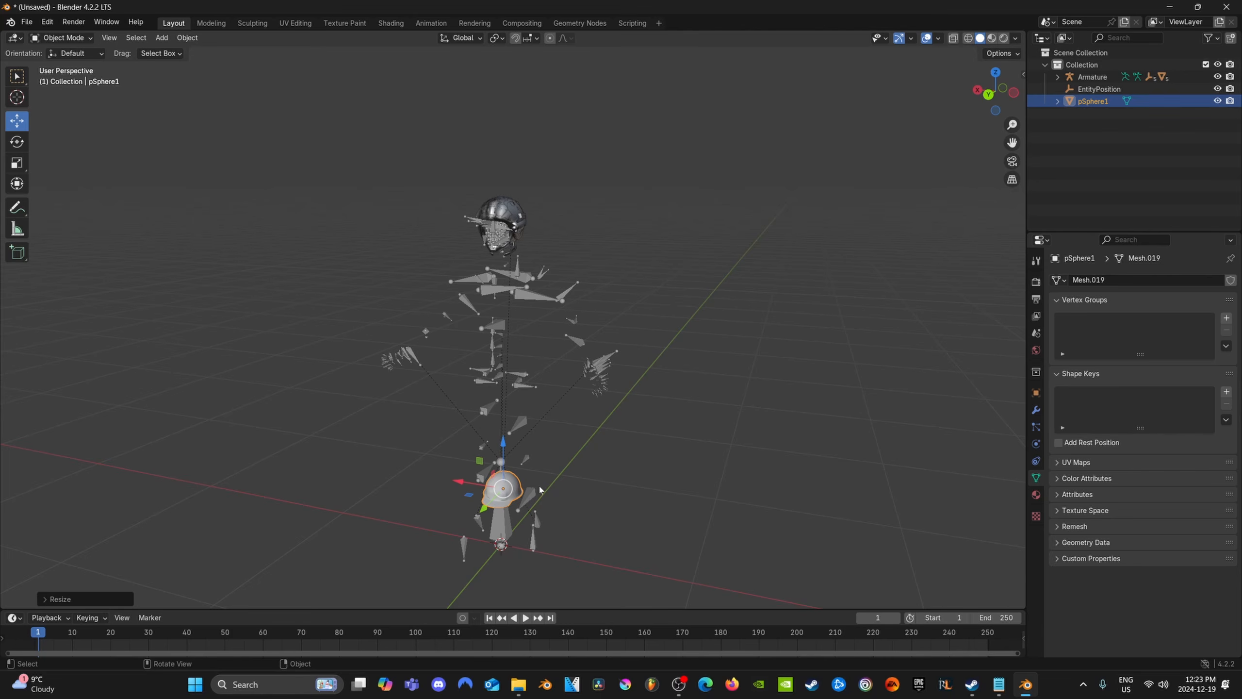
# Raise the pSphere1 helmet along the global Z axis to the sample helmet on the armature's head
pyautogui.press('g')
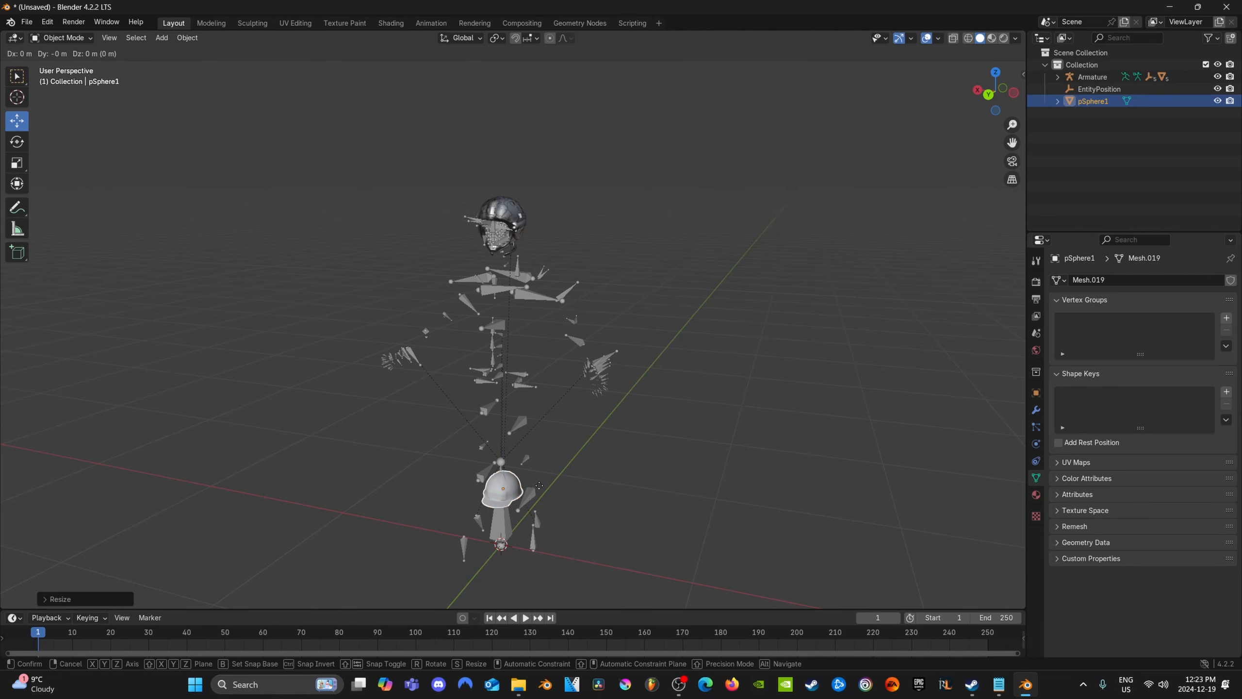
pyautogui.press('z')
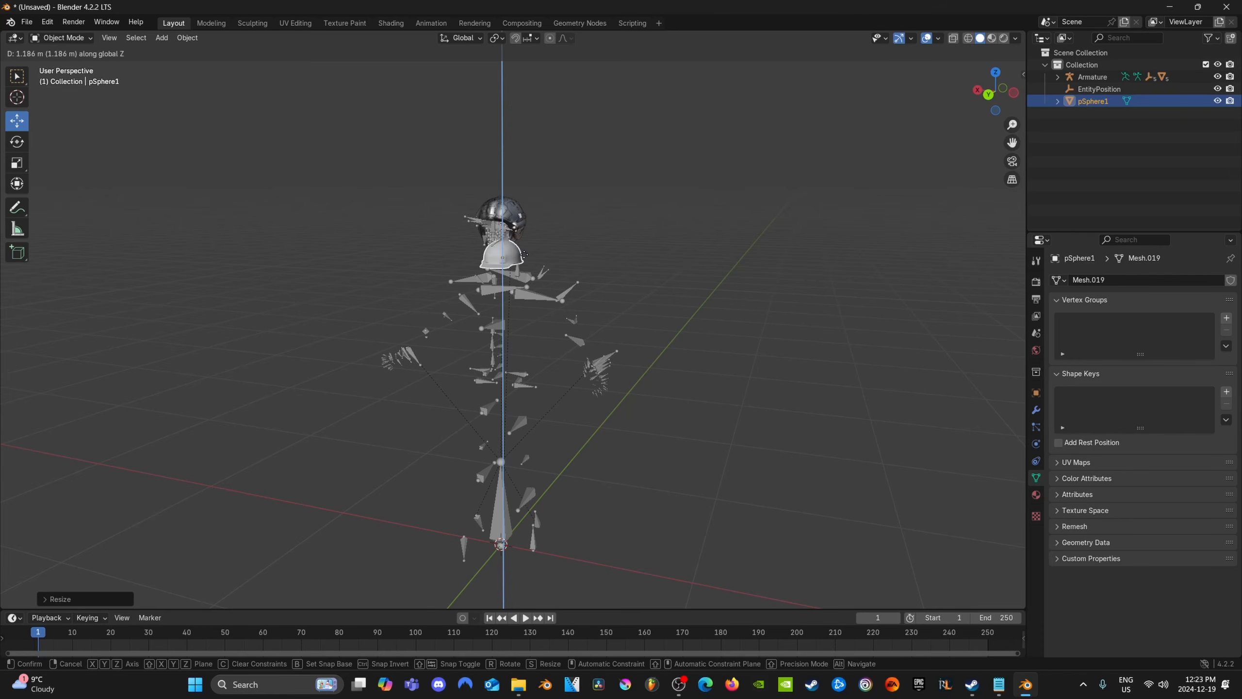
pyautogui.click(520, 213)
# Align the pSphere1 helmet with the sample helmet along the X axis and scale it to match the sample's size
pyautogui.moveTo(614, 282); pyautogui.dragTo(526, 411, button='middle')
pyautogui.scroll(5, 579, 465)
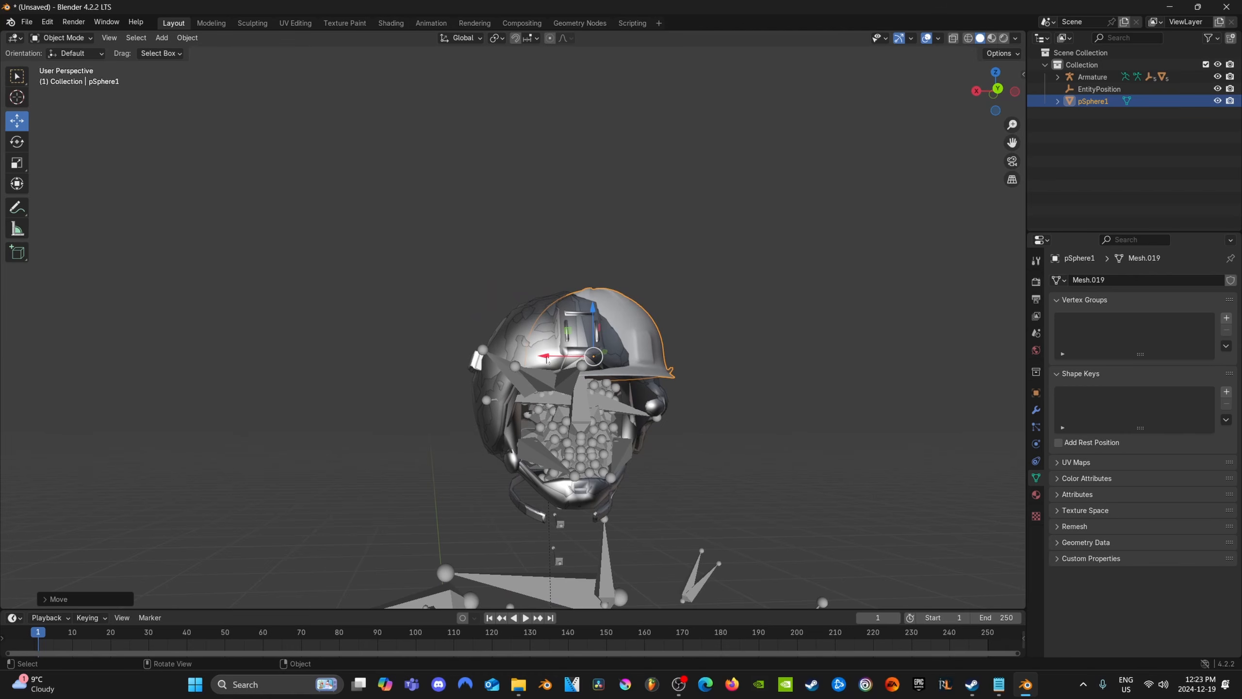
pyautogui.moveTo(544, 356); pyautogui.dragTo(513, 351)
pyautogui.moveTo(636, 360); pyautogui.dragTo(504, 350, button='middle')
pyautogui.press('s')
pyautogui.click(679, 370)
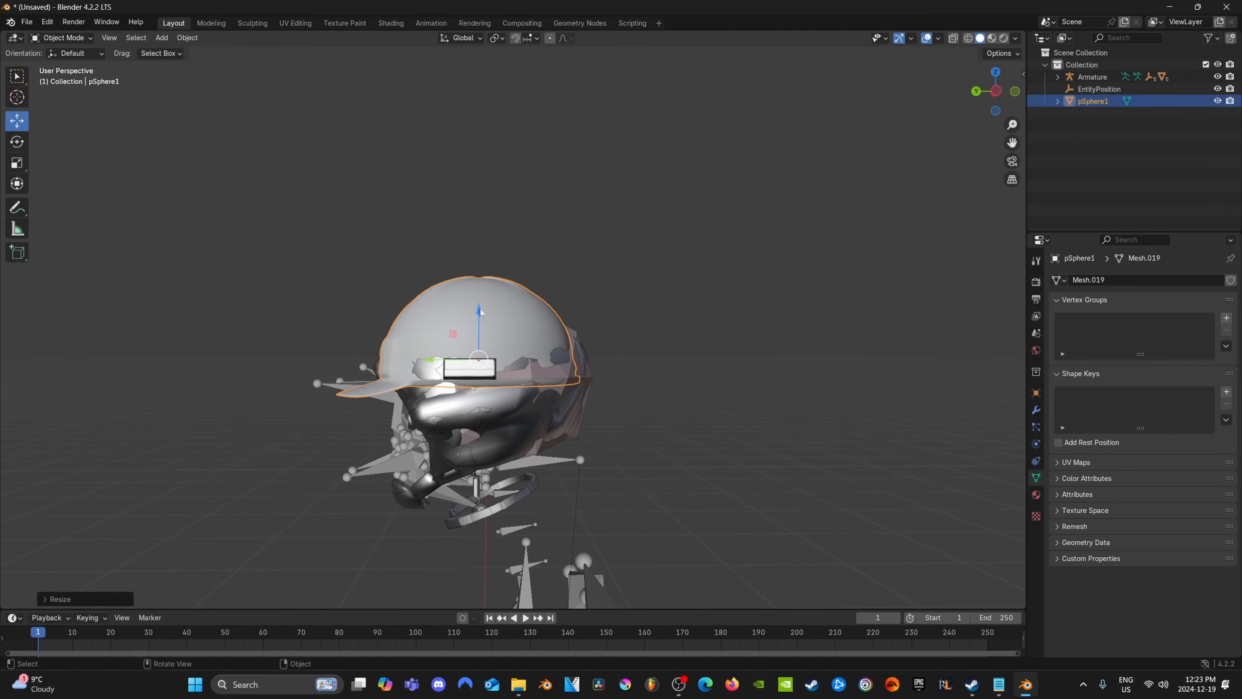
# Nudge the pSphere1 helmet along the Z and Y axes so it overlaps the sample helmet's shell
pyautogui.moveTo(479, 337); pyautogui.dragTo(479, 325)
pyautogui.moveTo(479, 325); pyautogui.dragTo(424, 357, button='middle')
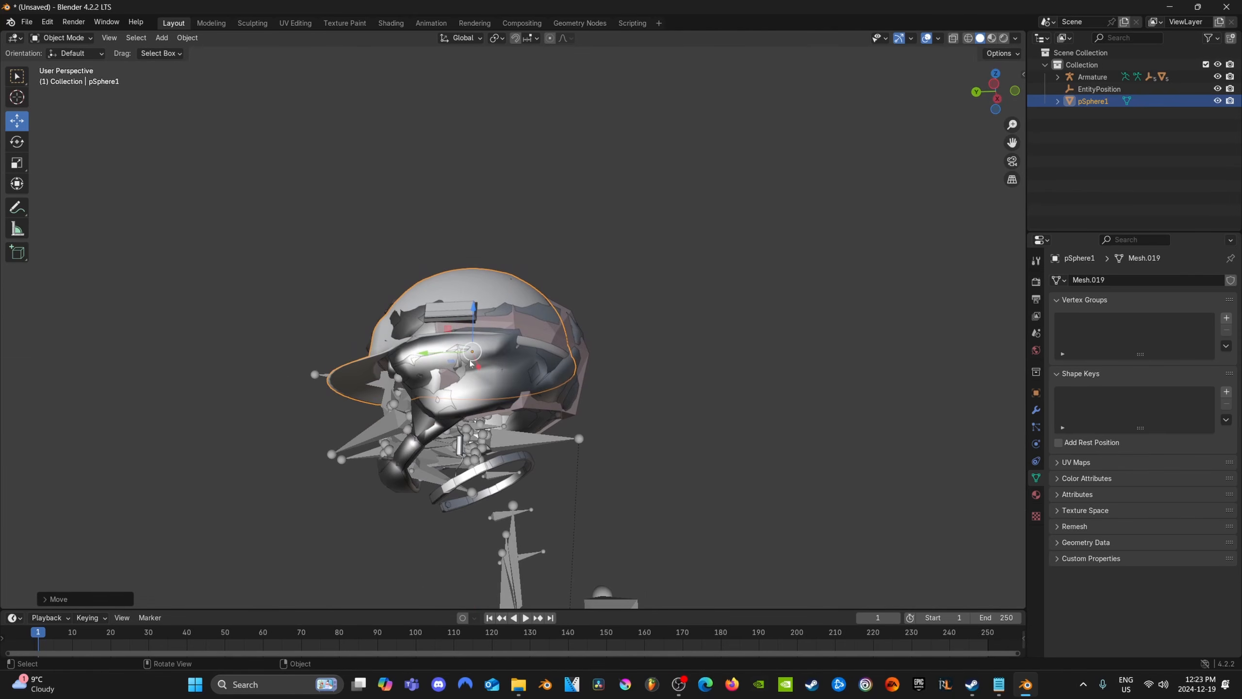
pyautogui.moveTo(424, 357); pyautogui.dragTo(431, 353)
# Select the sample helmet Object_LOD2, add pSphere1 to the selection as the active object, and enter Weight Paint mode
pyautogui.moveTo(431, 354); pyautogui.dragTo(519, 443, button='middle')
pyautogui.scroll(1, 618, 419)
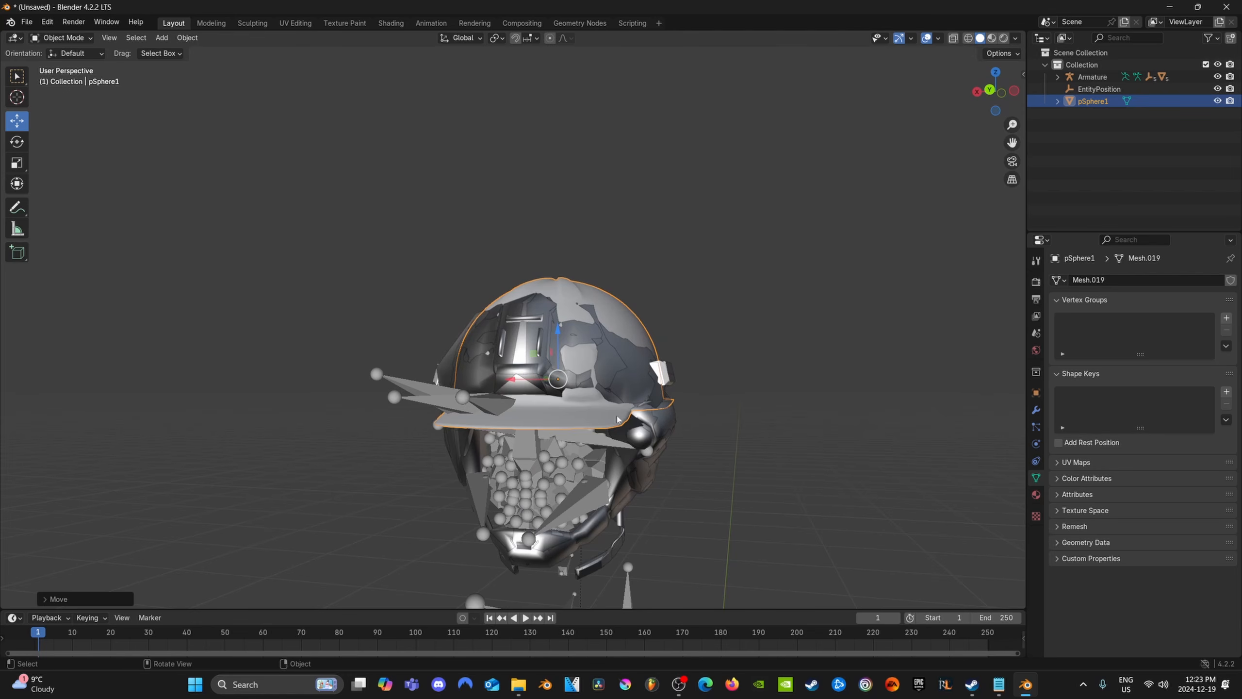
pyautogui.click(625, 363)
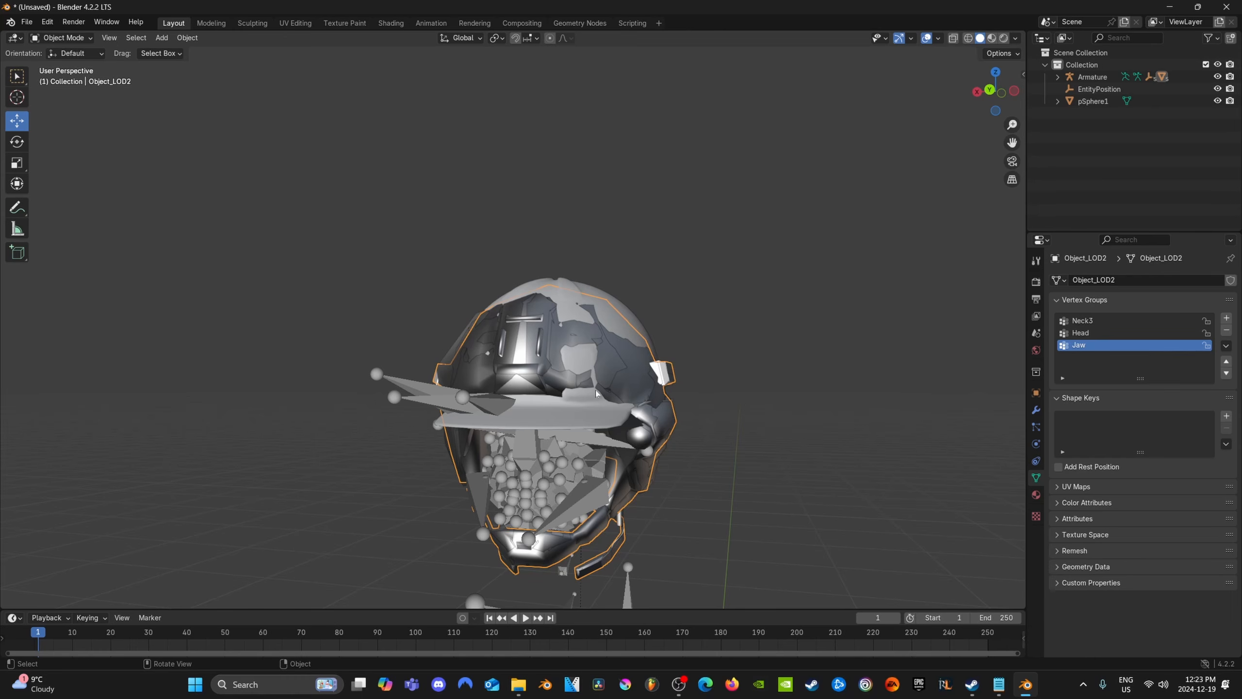
pyautogui.moveTo(596, 393); pyautogui.dragTo(556, 400, button='middle')
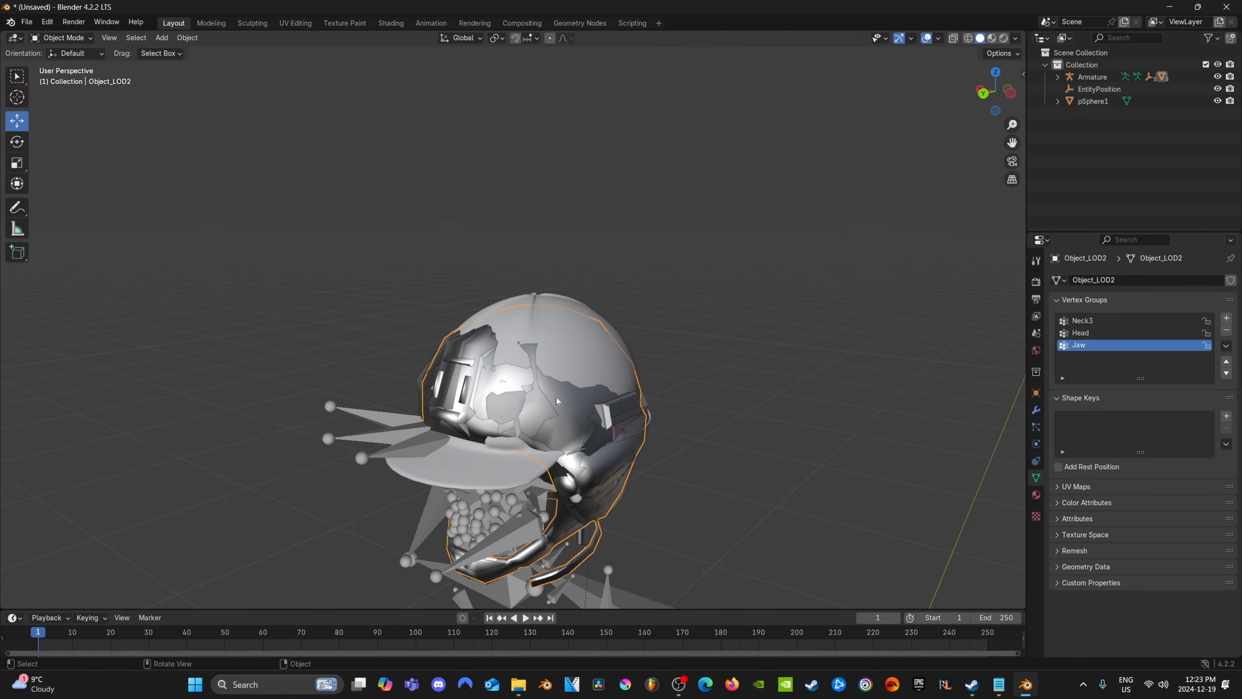
pyautogui.keyDown('shift'); pyautogui.click(497, 486); pyautogui.keyUp('shift')
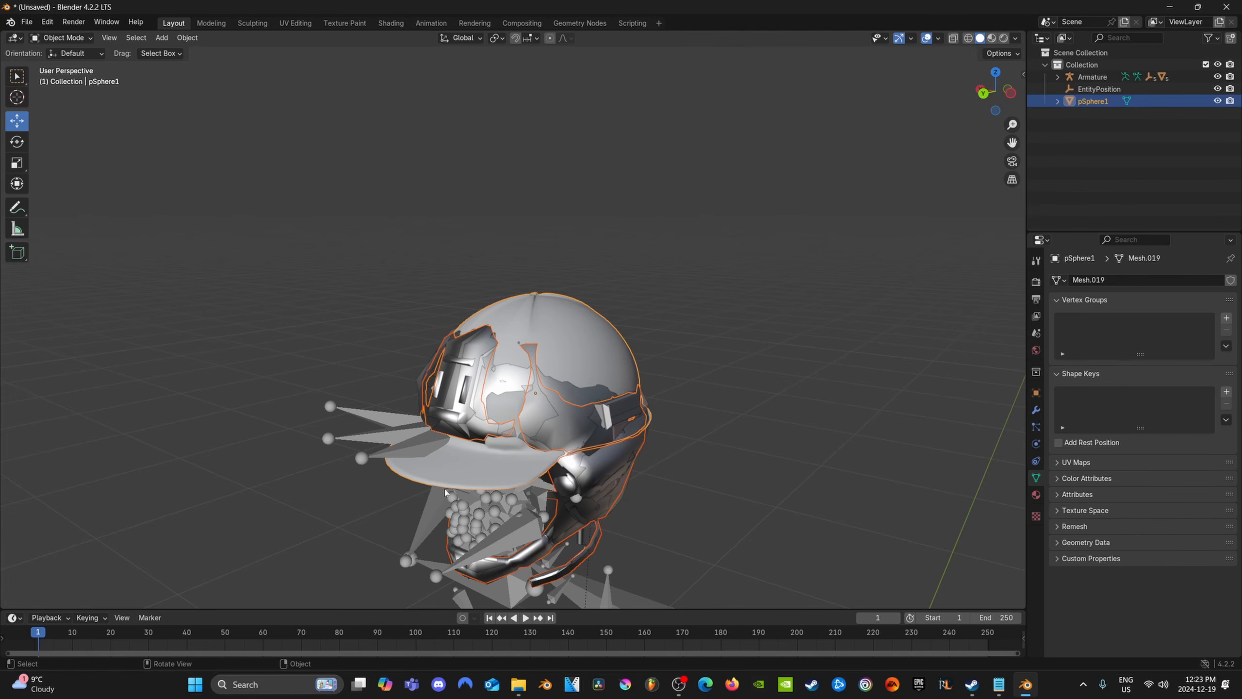
pyautogui.click(82, 40)
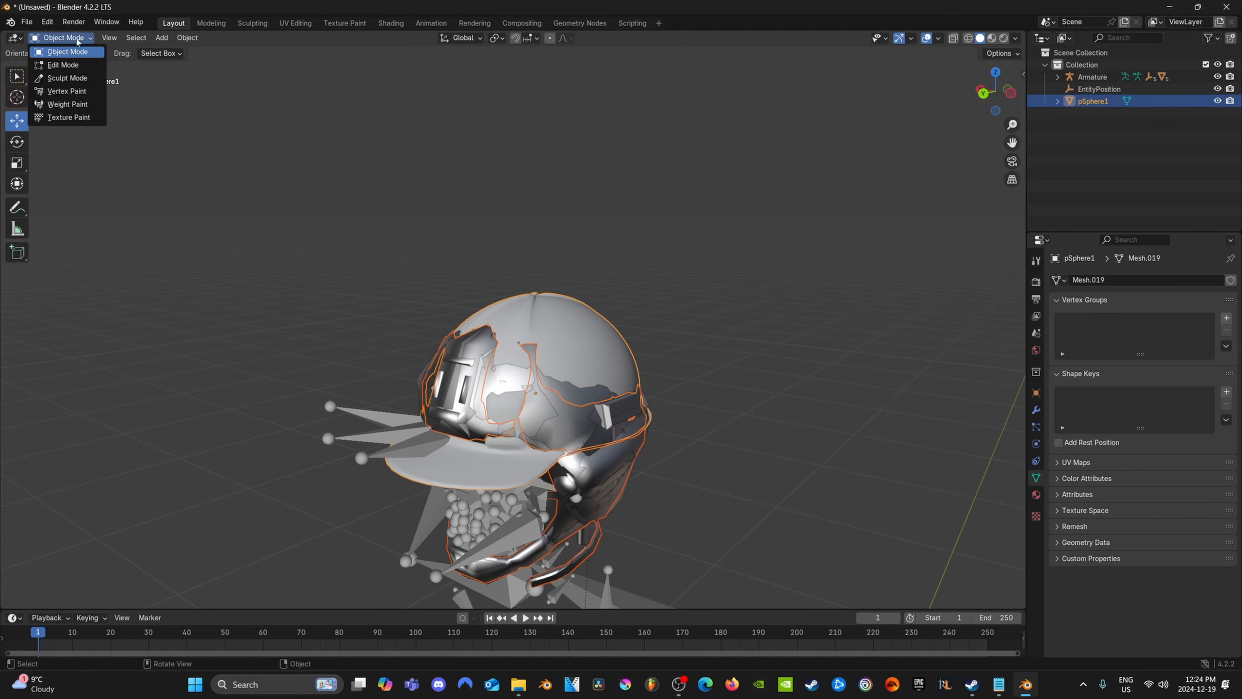
pyautogui.click(63, 105)
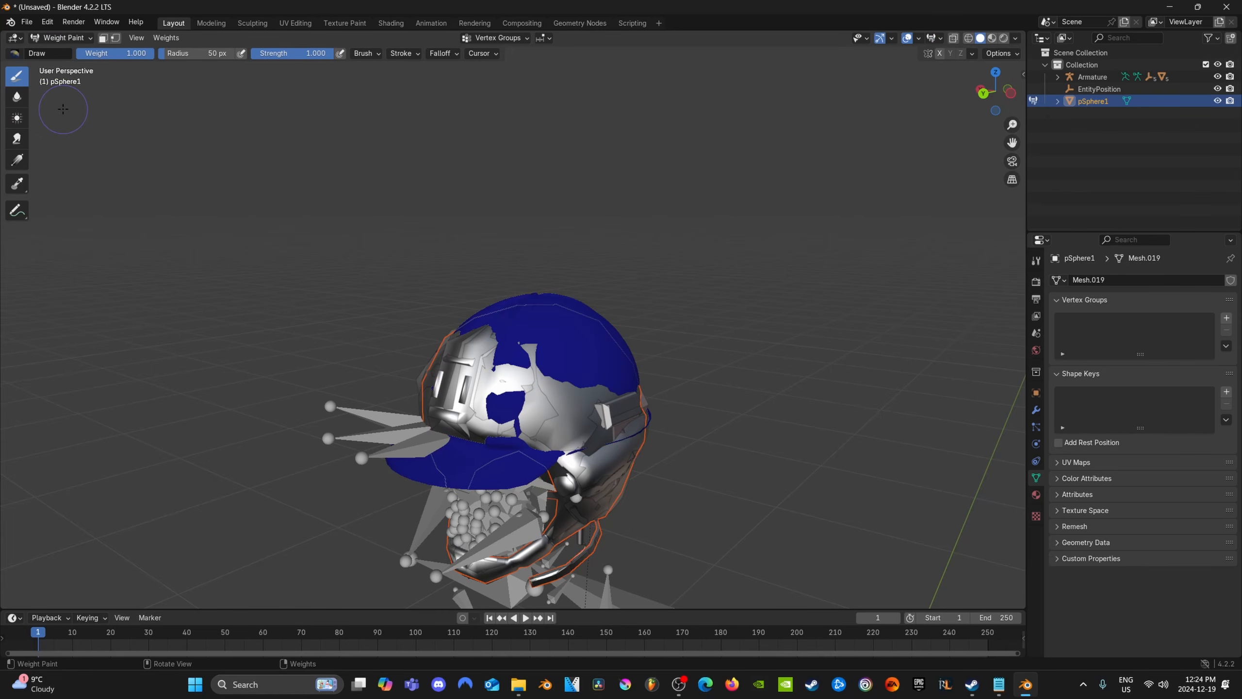
# Transfer the sample helmet's weights to pSphere1 with the source layers matched By Name, and return to Object Mode
pyautogui.click(167, 38)
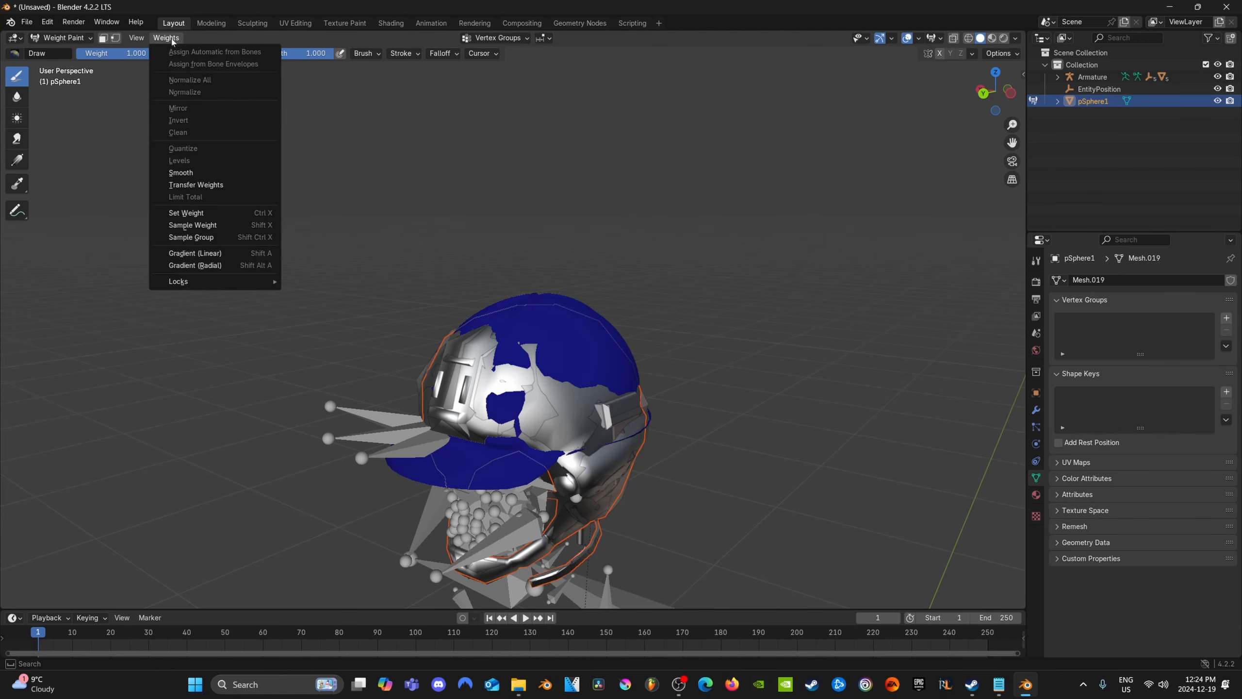
pyautogui.click(183, 188)
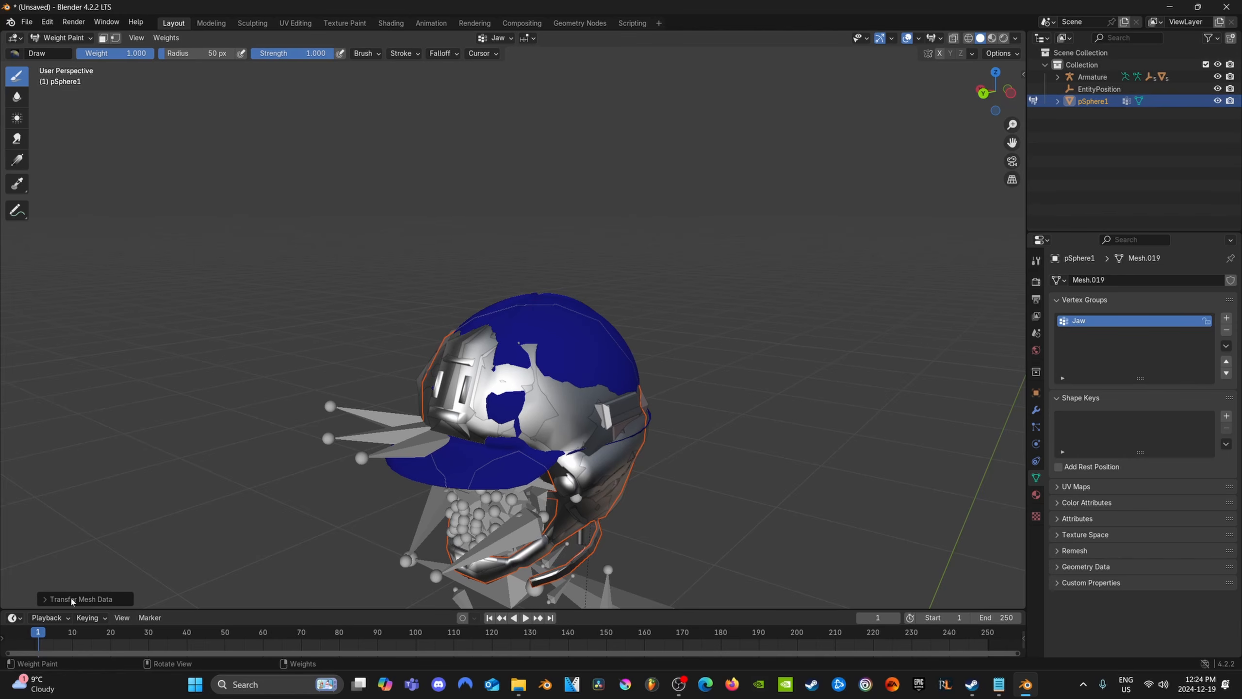
pyautogui.click(43, 599)
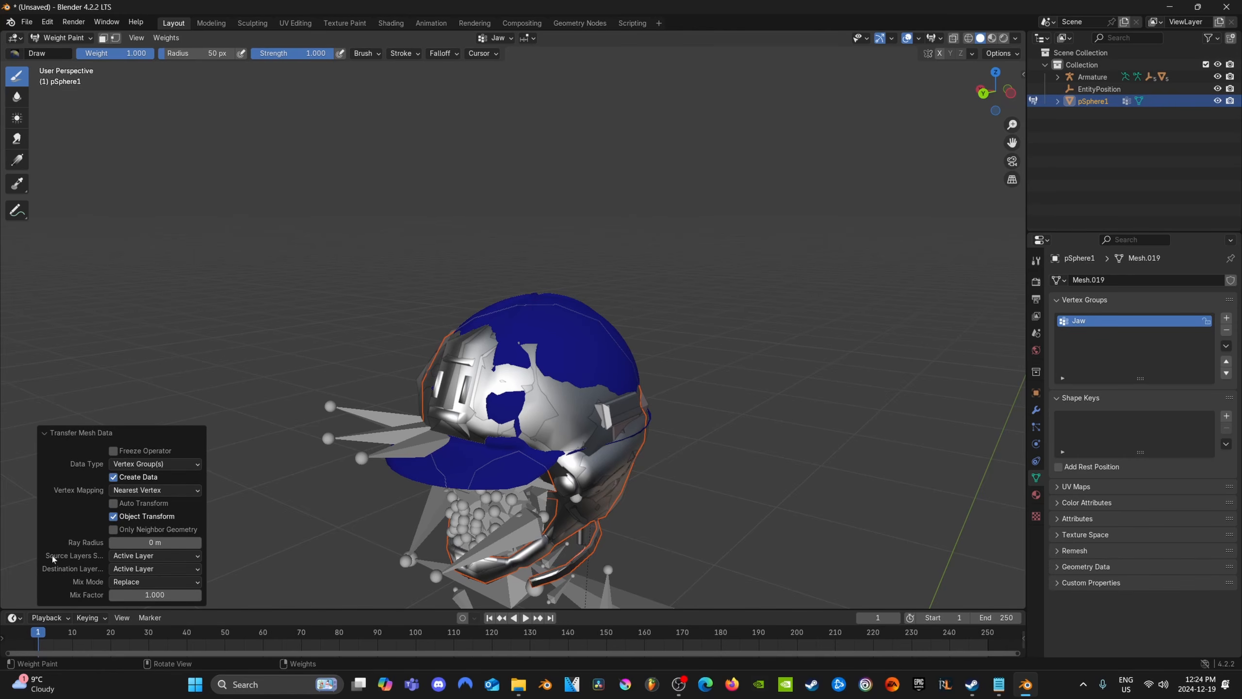
pyautogui.click(144, 558)
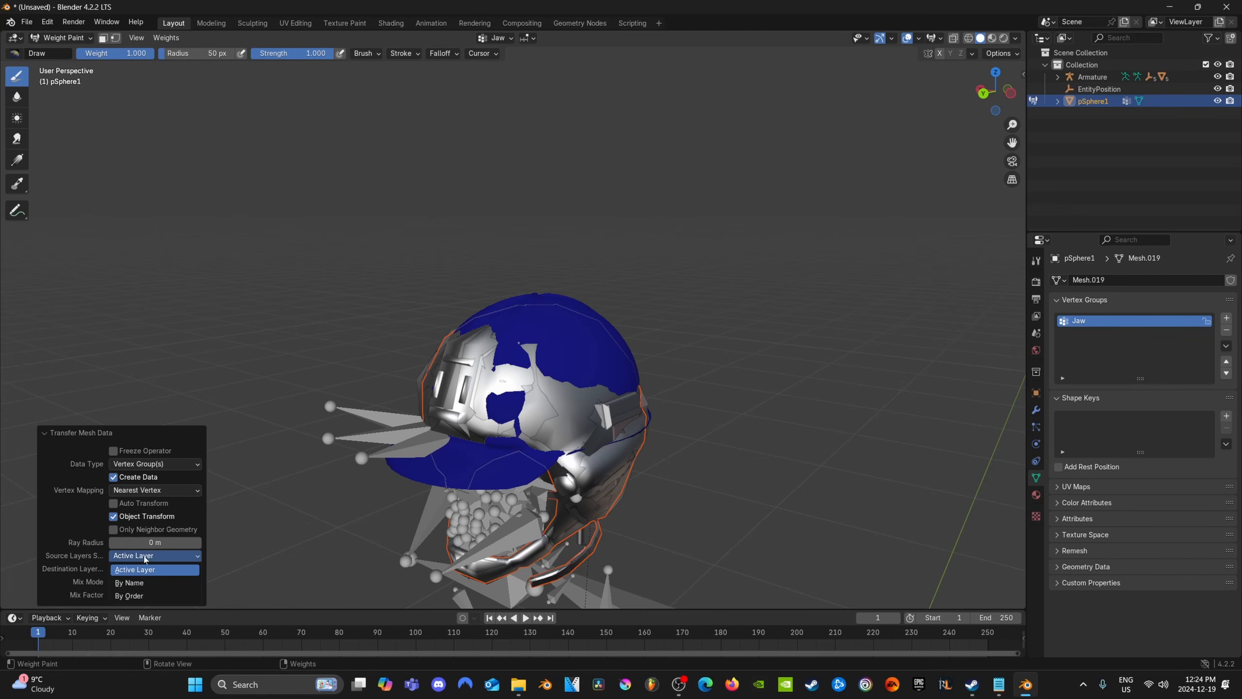
pyautogui.click(128, 582)
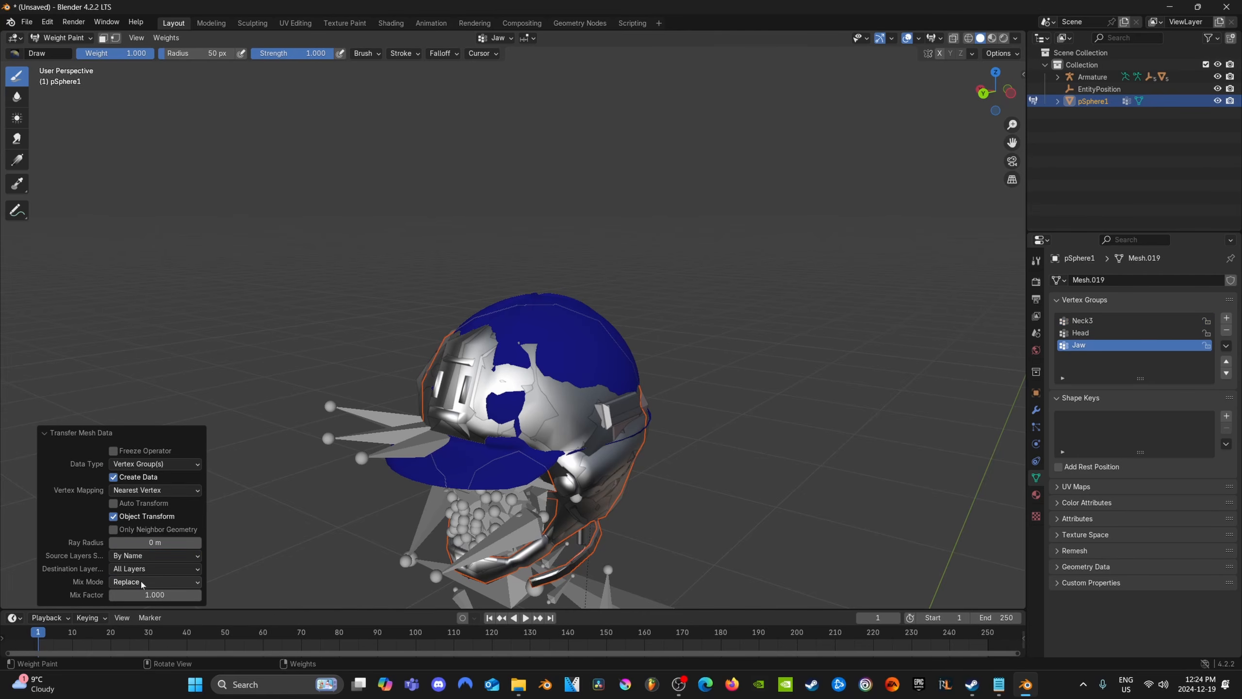
pyautogui.click(307, 271)
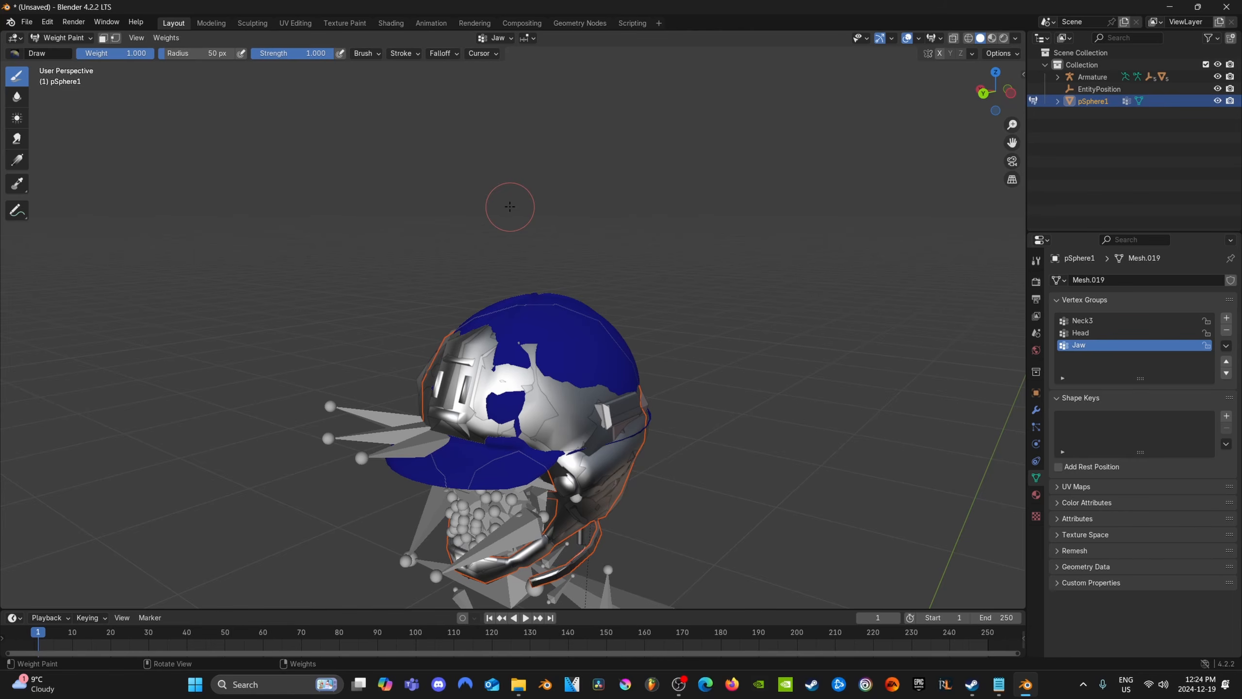
pyautogui.click(61, 38)
pyautogui.click(70, 55)
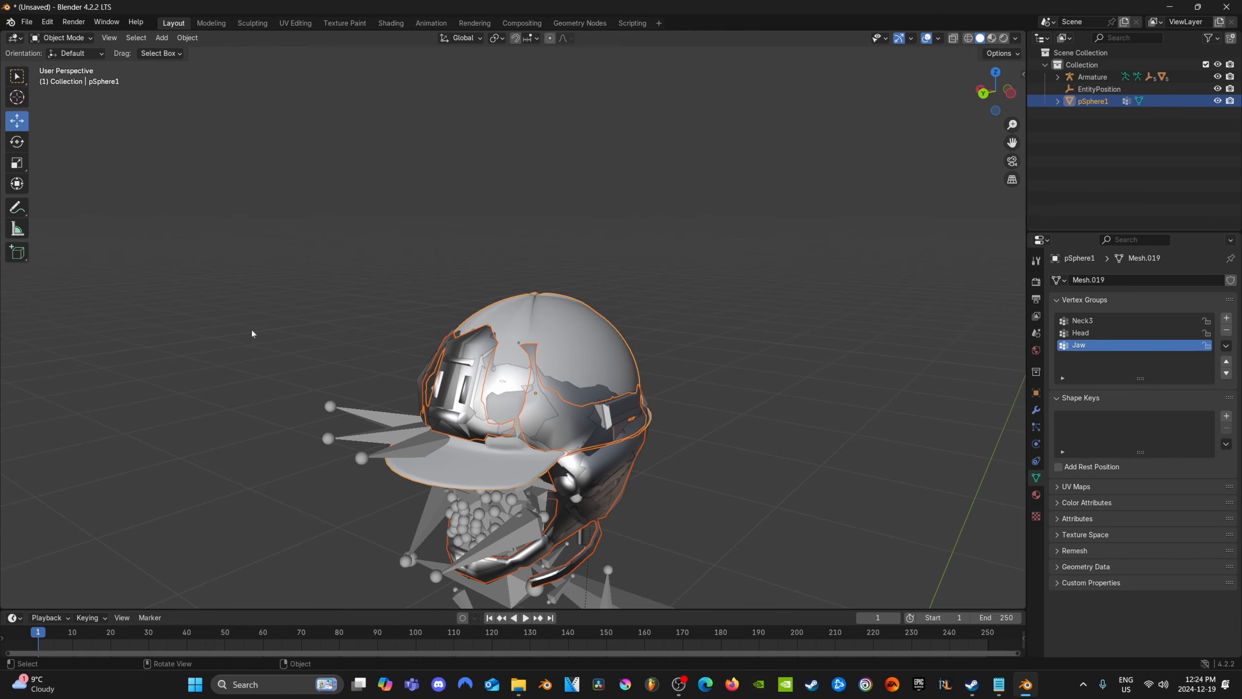
# Compare the Neck3, Head and Jaw vertex groups on pSphere1 with the vertex groups of the sample Object_LOD0
pyautogui.click(571, 321)
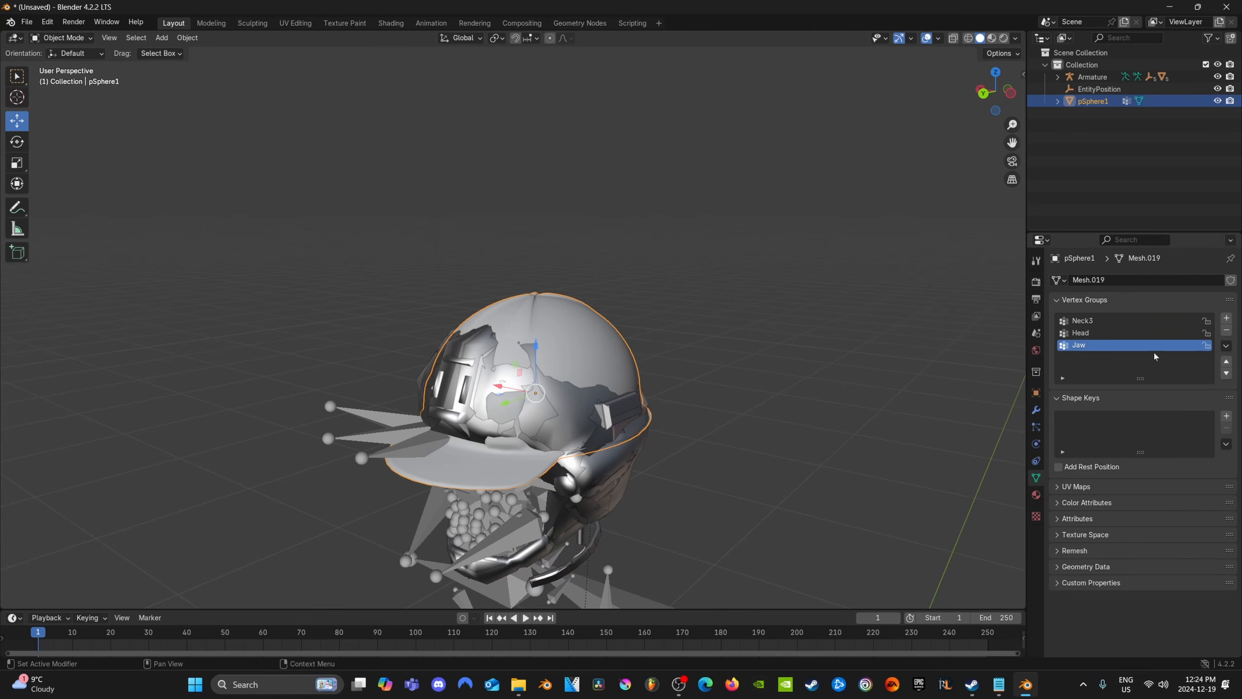
pyautogui.click(1106, 320)
pyautogui.click(1101, 332)
pyautogui.click(1098, 343)
pyautogui.click(1098, 321)
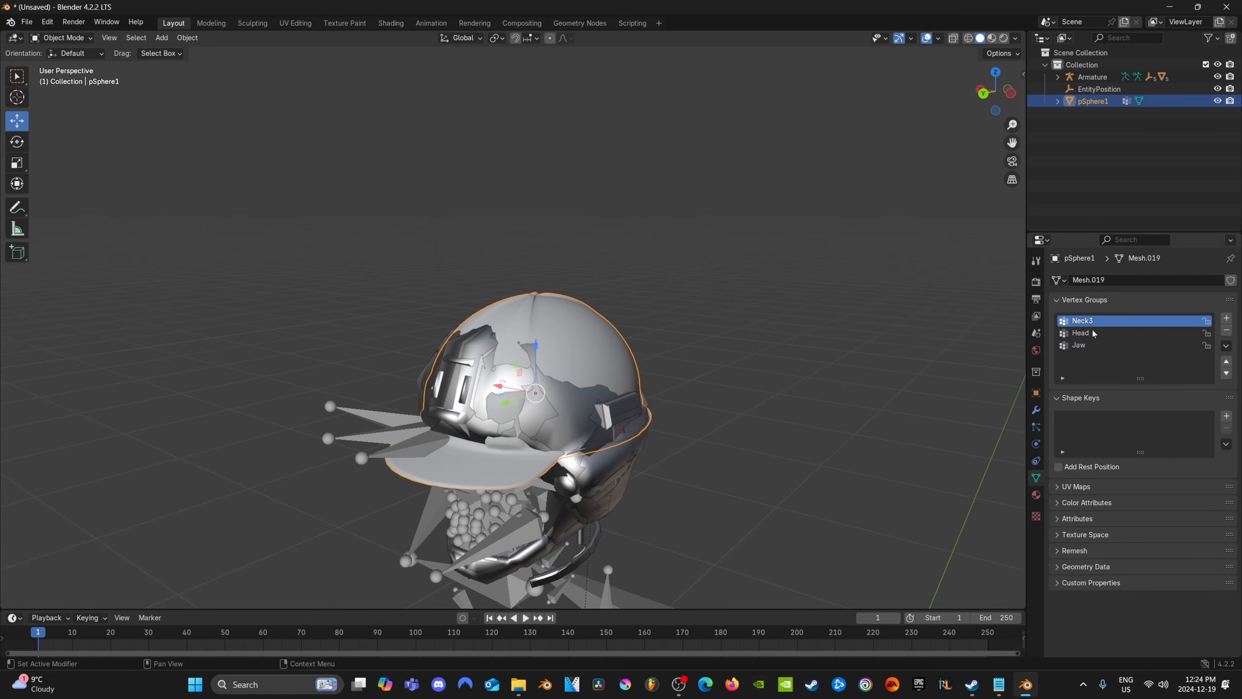
pyautogui.click(1091, 333)
pyautogui.click(1086, 346)
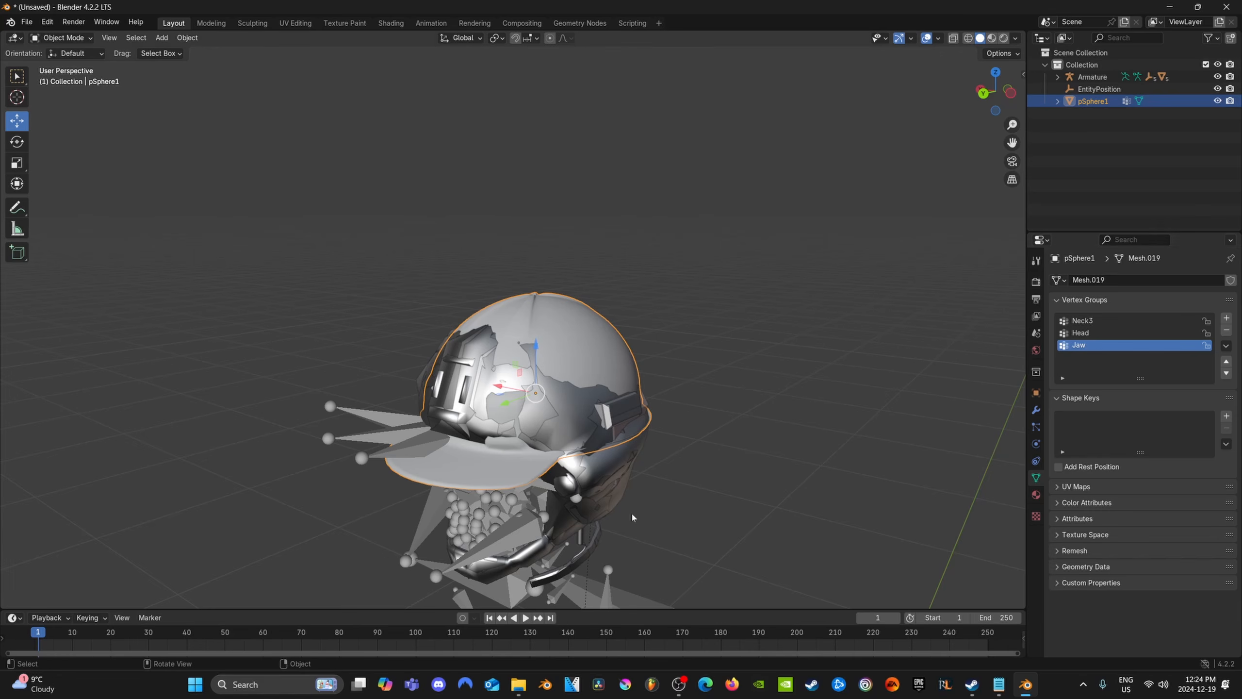
pyautogui.click(607, 469)
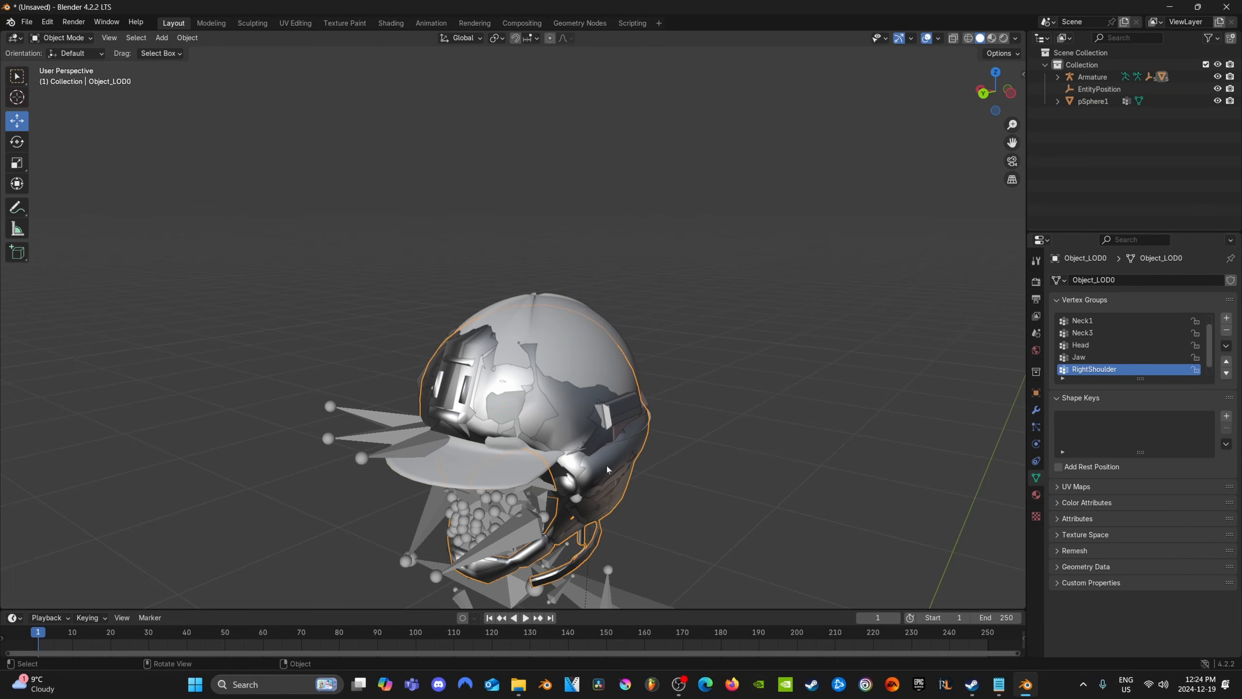
pyautogui.click(608, 463)
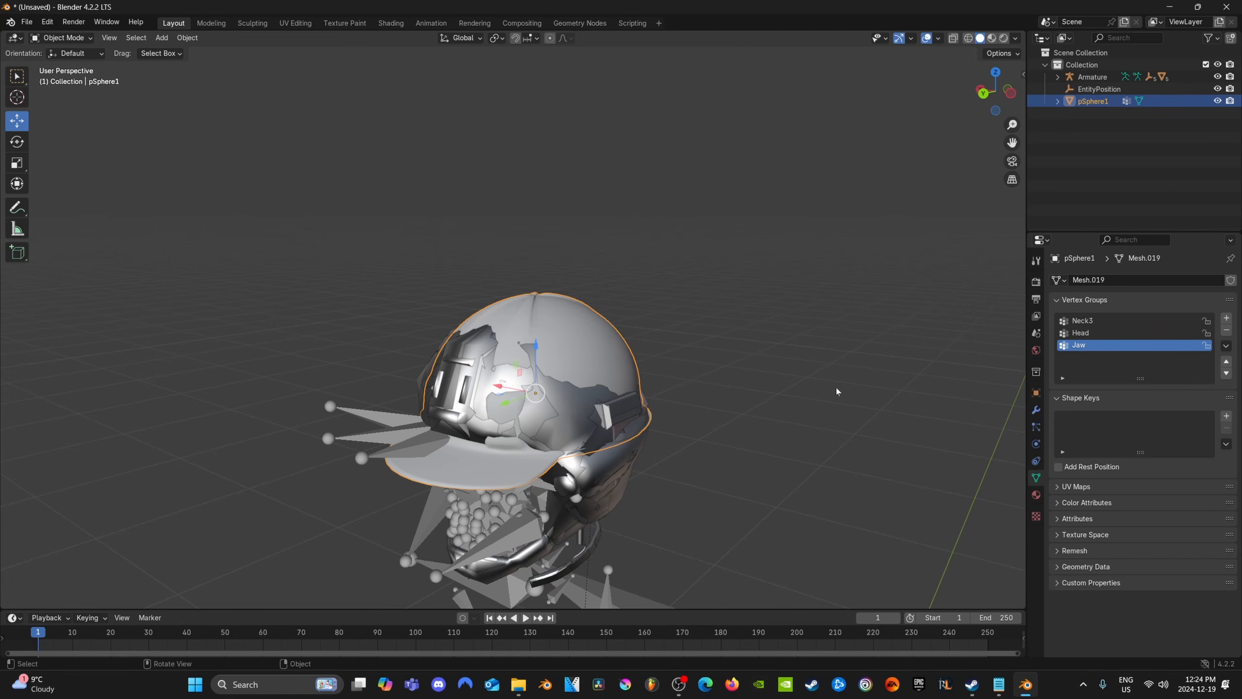
# Examine pSphere1's Head and Neck3 group weights in Weight Paint mode, and return to Object Mode
pyautogui.click(61, 38)
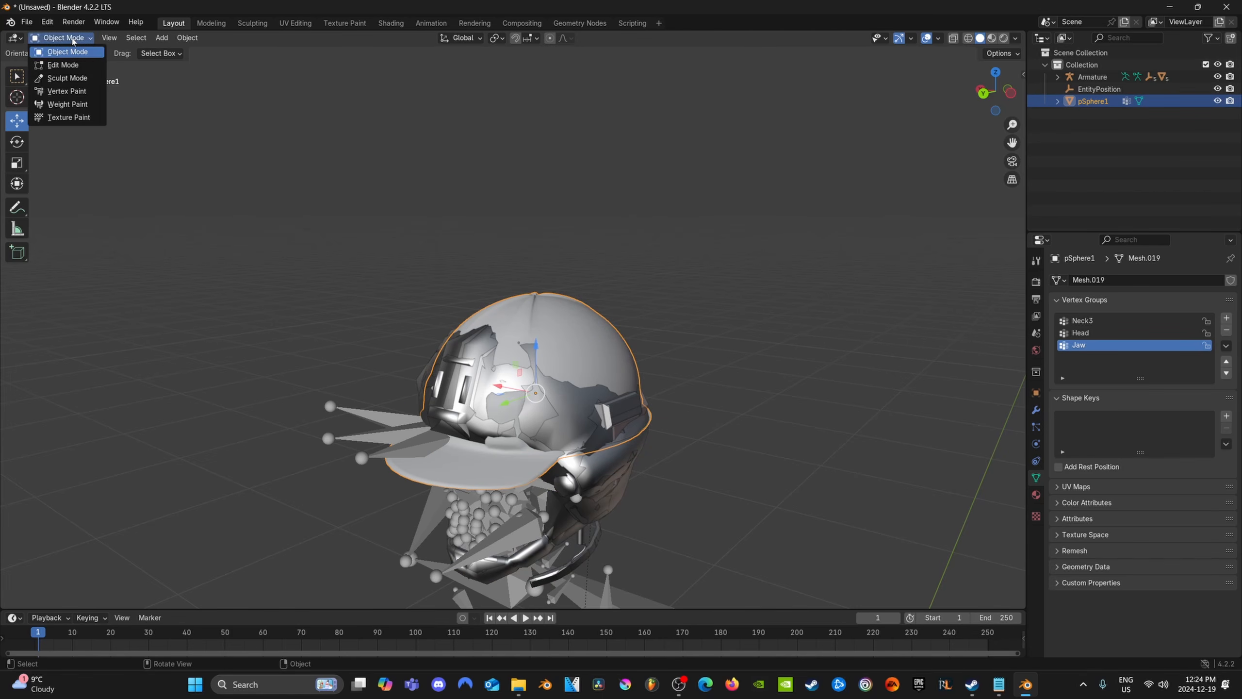
pyautogui.click(68, 105)
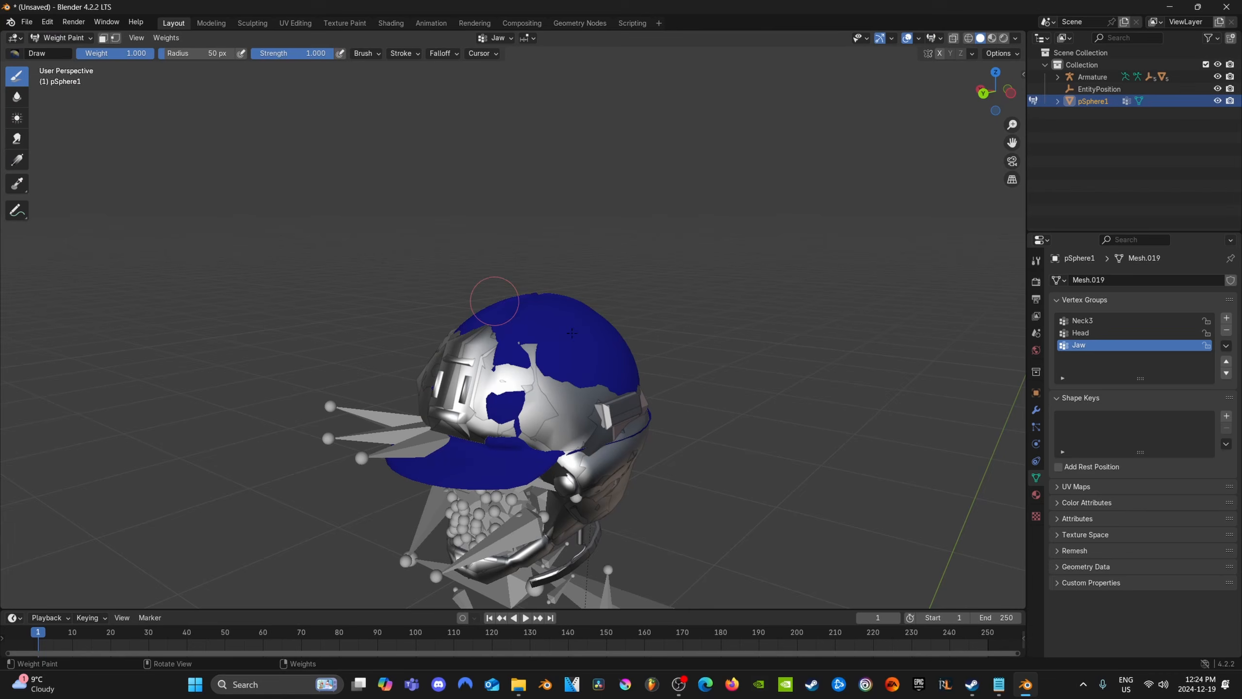
pyautogui.click(1100, 333)
pyautogui.click(1093, 320)
pyautogui.click(1100, 333)
pyautogui.moveTo(611, 415)
pyautogui.mouseDown(button='middle')
pyautogui.moveTo(538, 401)
pyautogui.moveTo(636, 382)
pyautogui.moveTo(541, 423)
pyautogui.mouseUp(button='middle')
pyautogui.scroll(2, 614, 413)
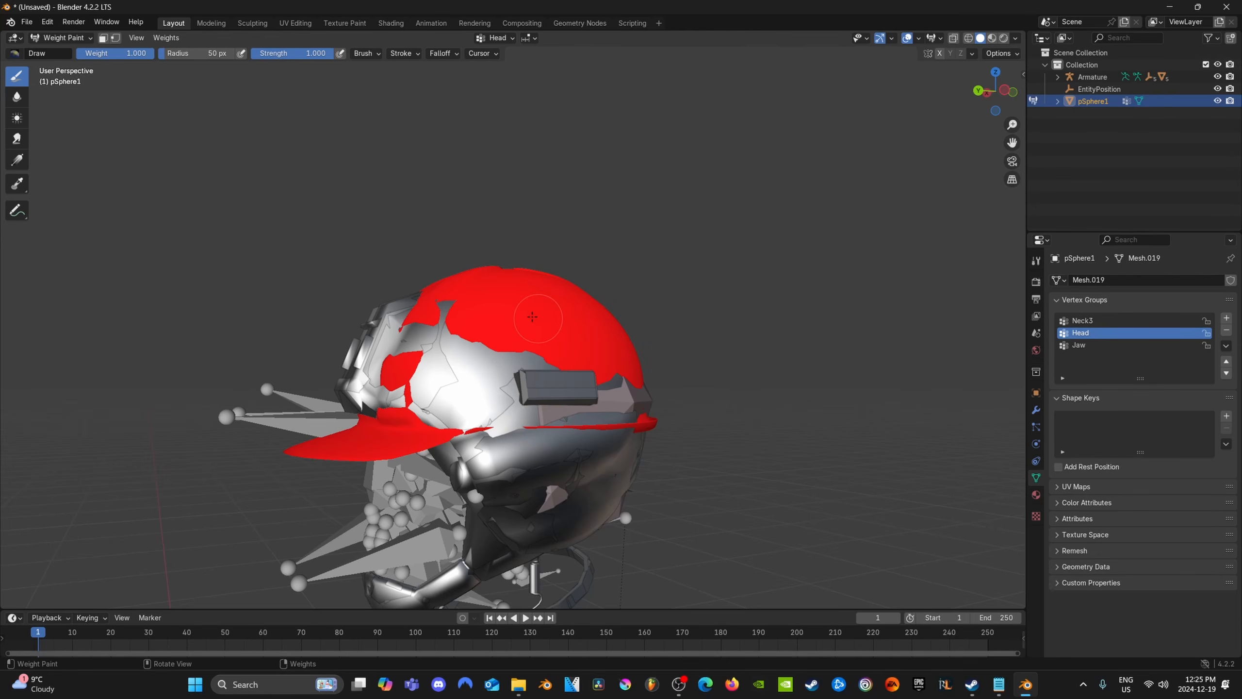
pyautogui.hotkey('ctrl', 'Tab')
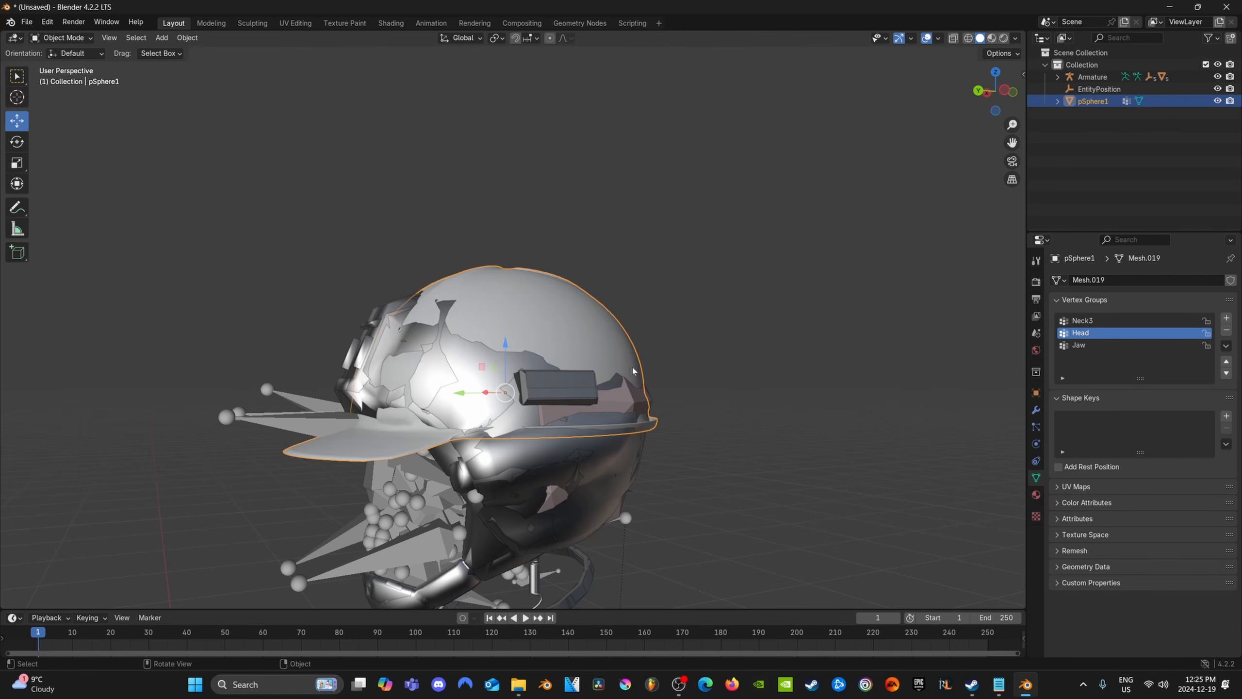
pyautogui.scroll(-3, 632, 367)
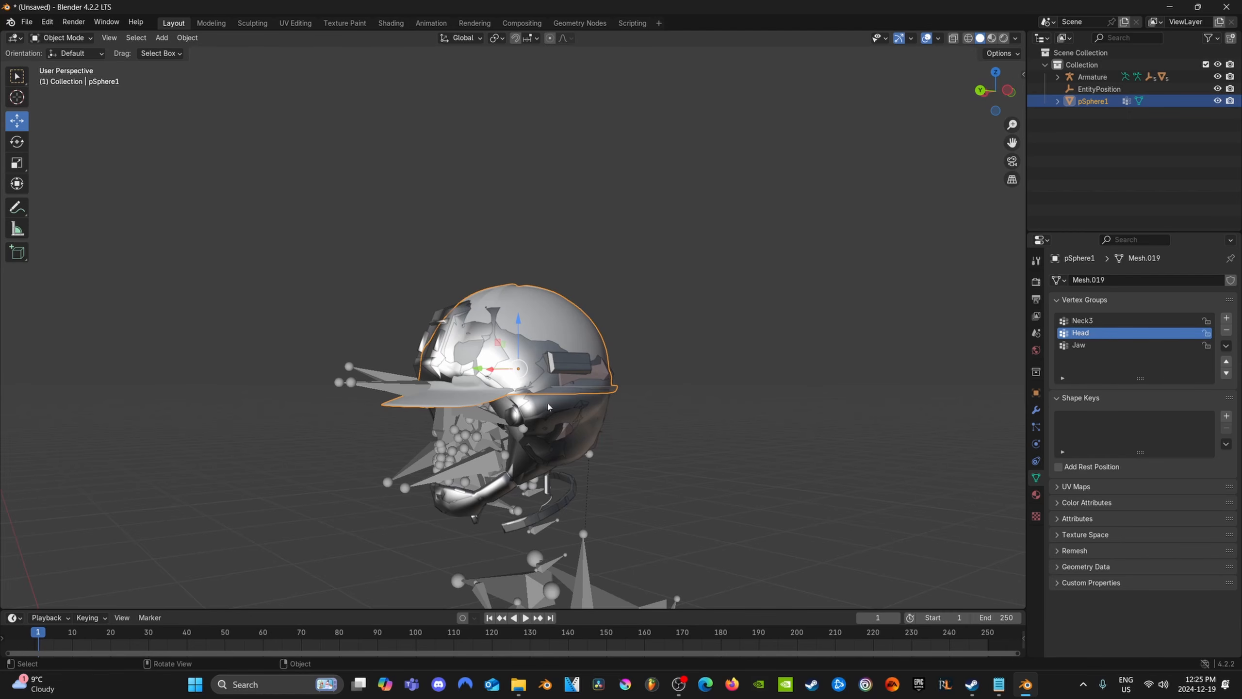
pyautogui.scroll(-4, 595, 474)
pyautogui.scroll(5, 549, 488)
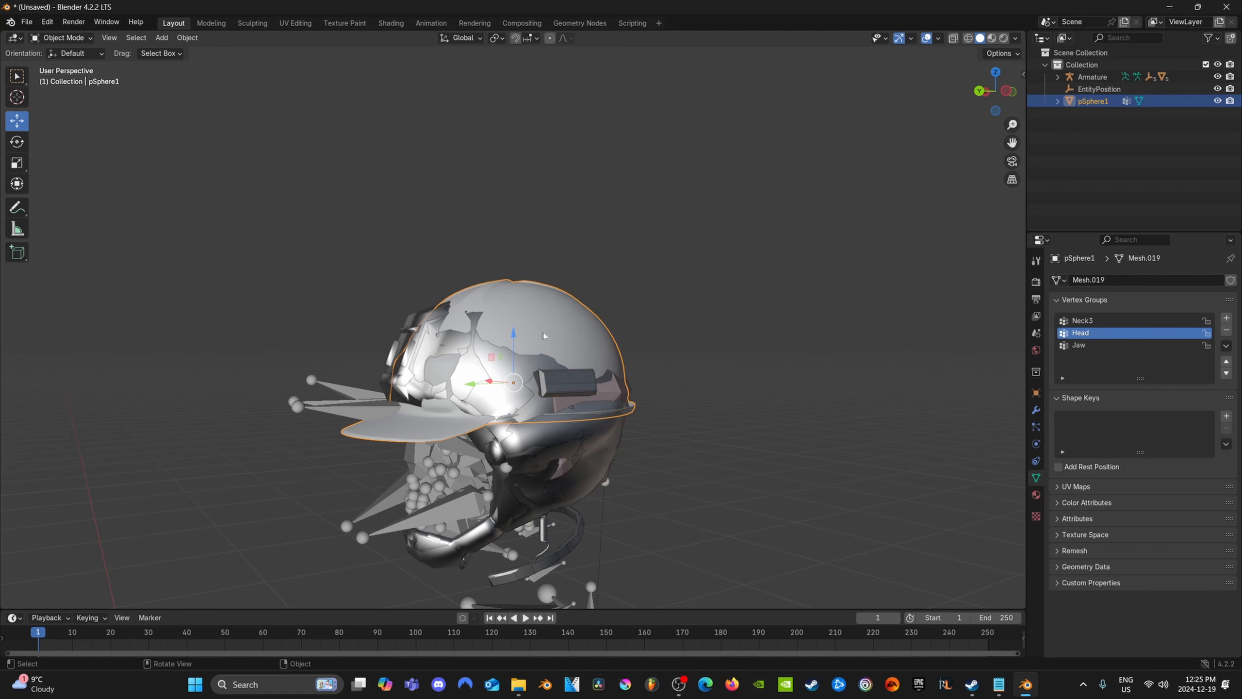
# Delete the sample helmet meshes Object_LOD1, Object_LOD2 and Object_LOD0
pyautogui.moveTo(570, 442); pyautogui.dragTo(592, 433, button='middle')
pyautogui.click(620, 421)
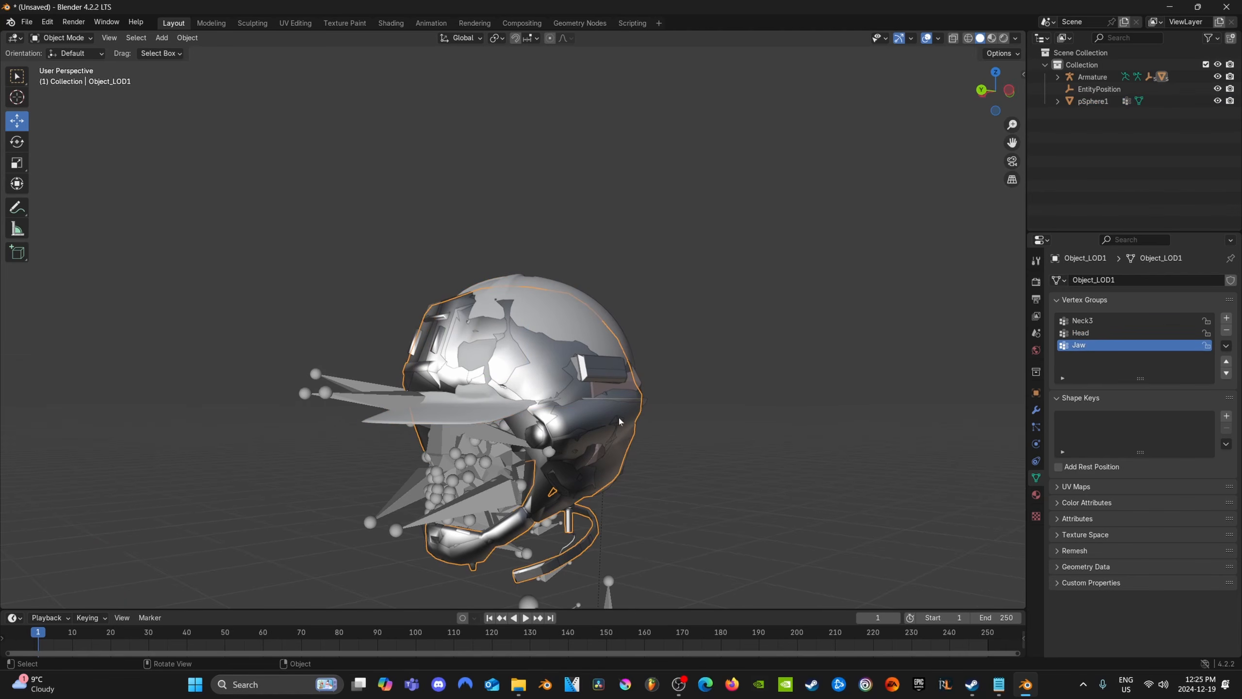
pyautogui.press('Delete')
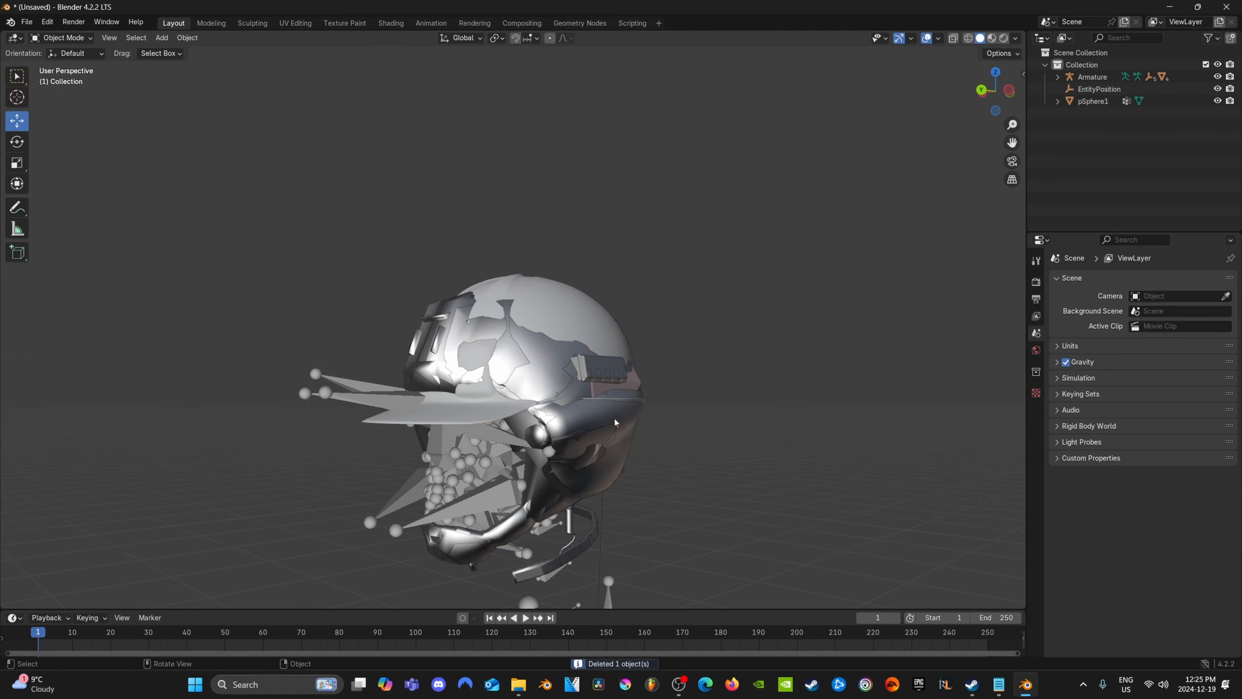
pyautogui.click(584, 435)
pyautogui.press('Delete')
pyautogui.click(584, 435)
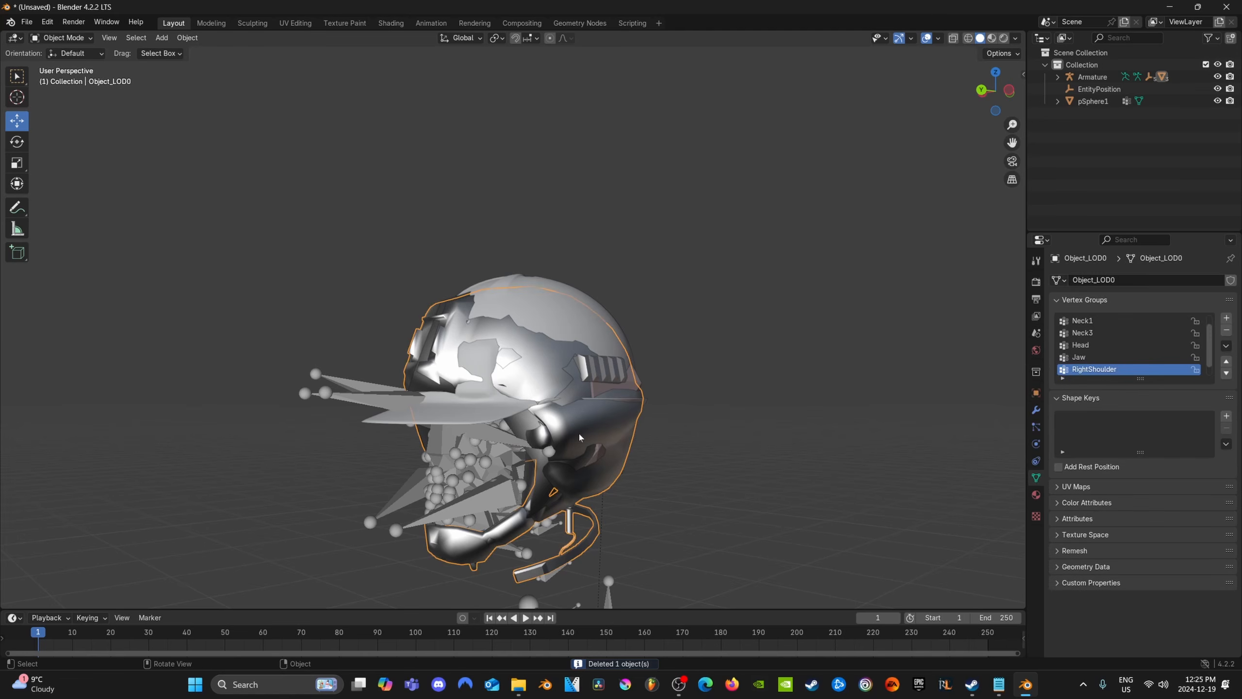
pyautogui.press('Delete')
# Delete the Armature and EntityPosition objects from the scene
pyautogui.click(561, 460)
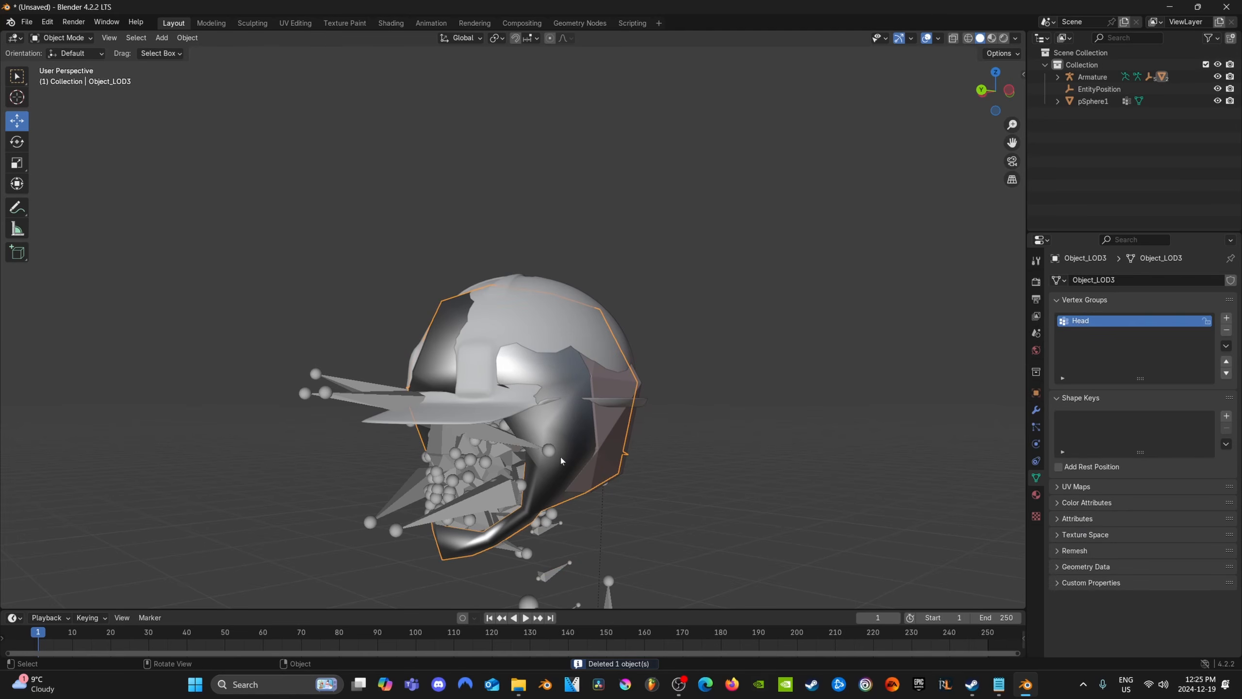
pyautogui.click(1099, 89)
pyautogui.click(1092, 76)
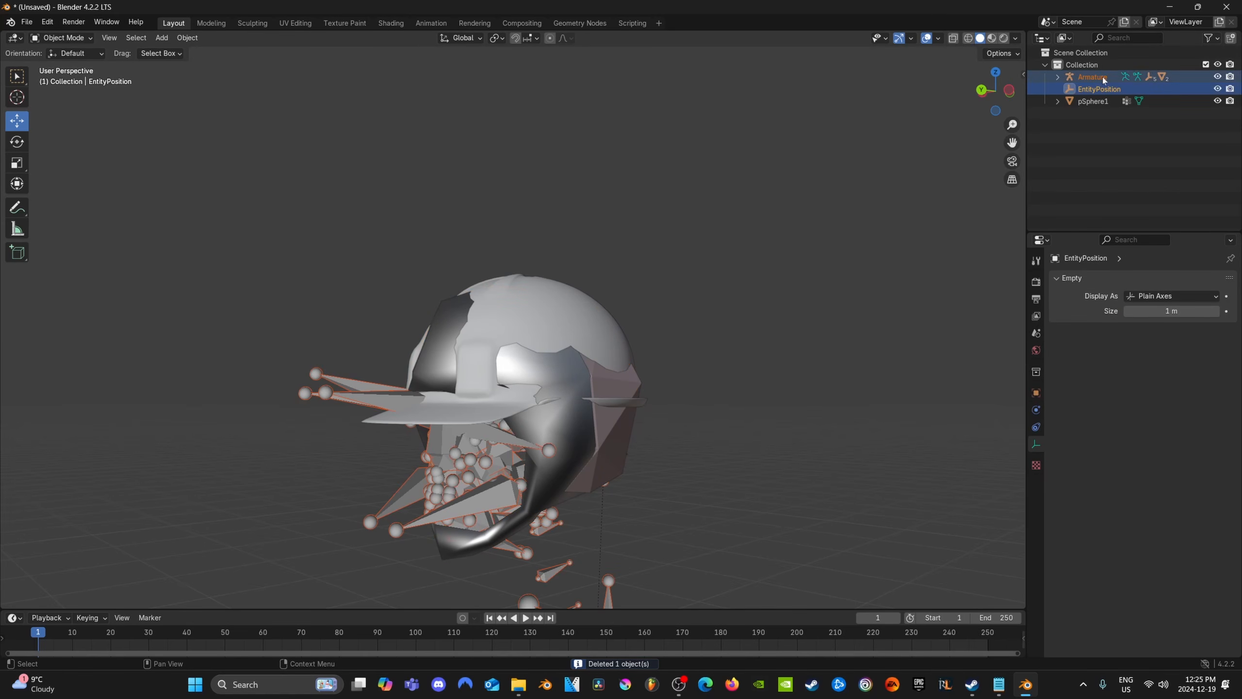
pyautogui.press('Delete')
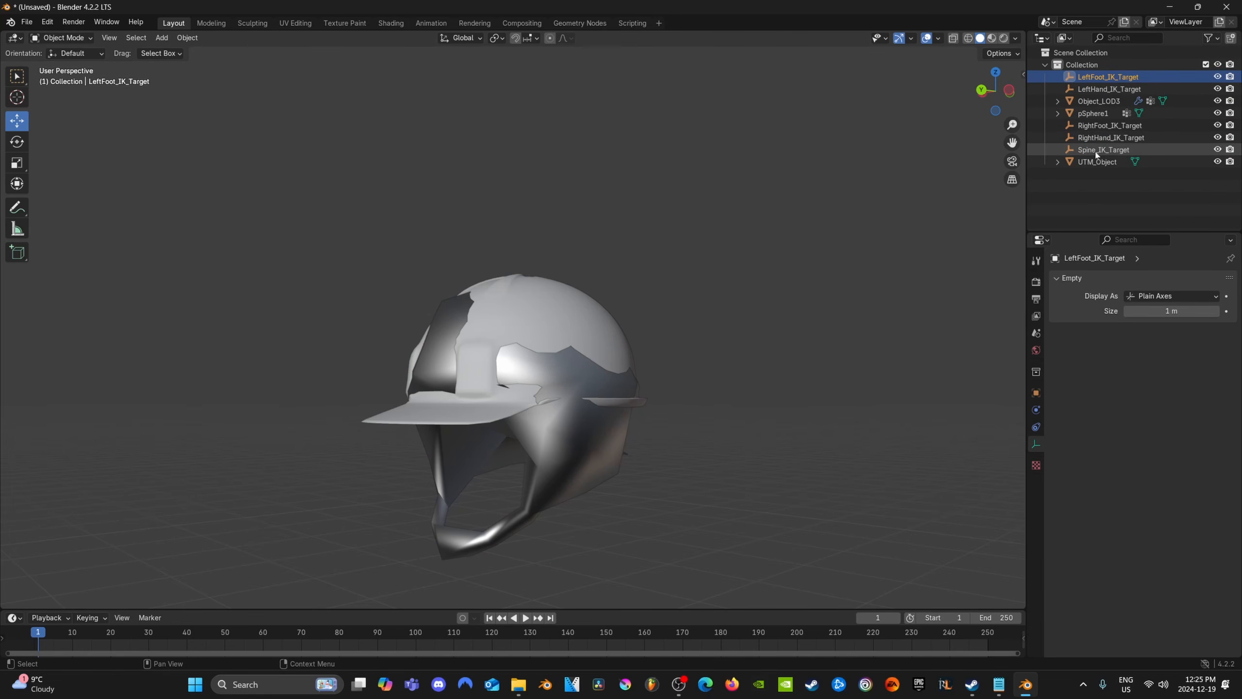
# Delete the leftover IK target empties, Object_LOD3 and UTM_Object, keeping only pSphere1 in the collection
pyautogui.keyDown('shift'); pyautogui.click(1109, 101); pyautogui.keyUp('shift')
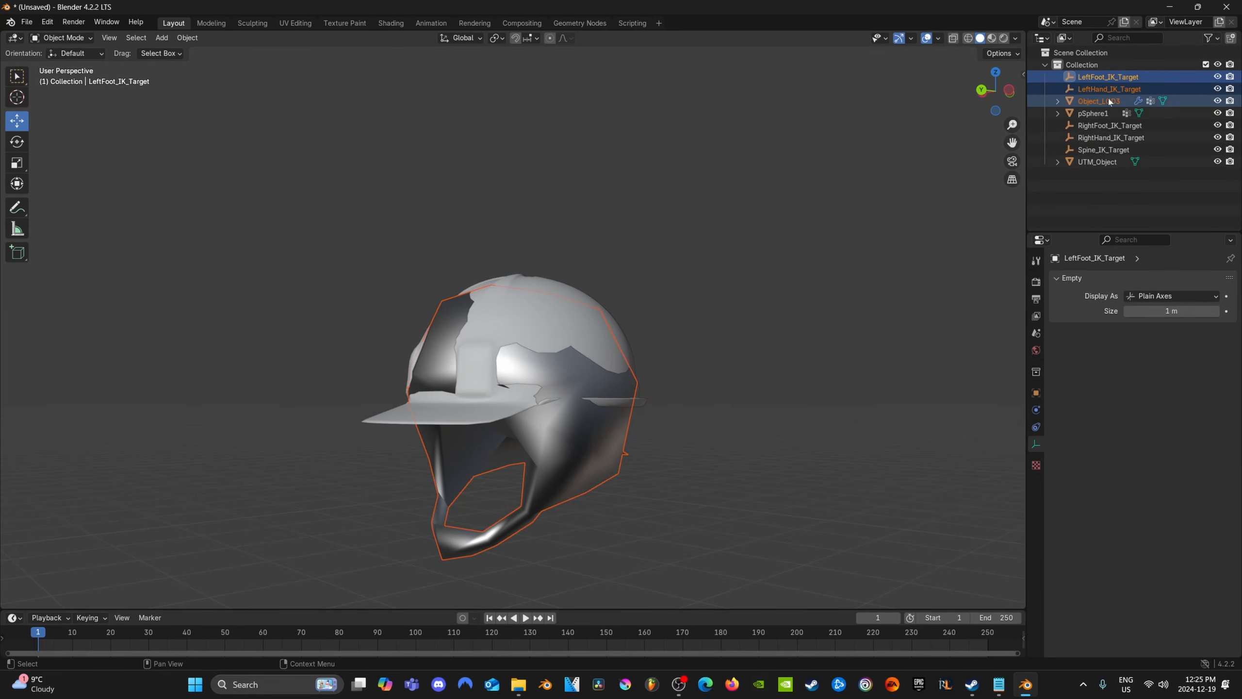
pyautogui.press('Delete')
pyautogui.click(1109, 88)
pyautogui.keyDown('shift'); pyautogui.click(1090, 126); pyautogui.keyUp('shift')
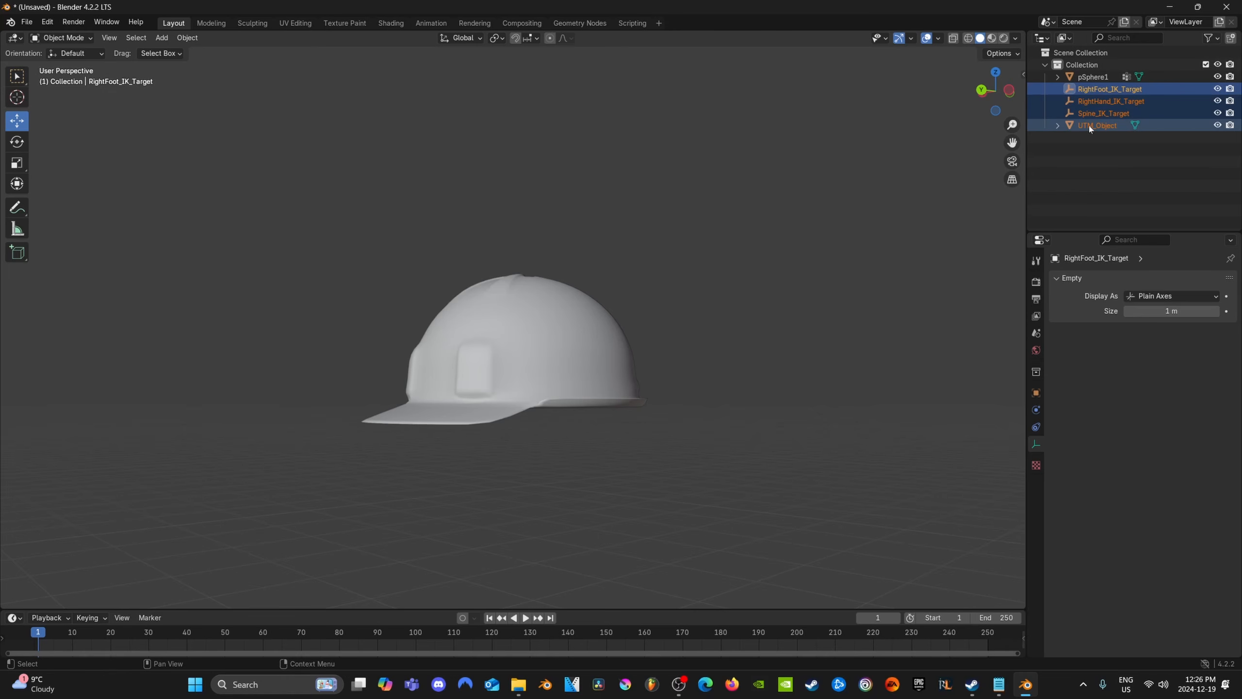
pyautogui.press('Delete')
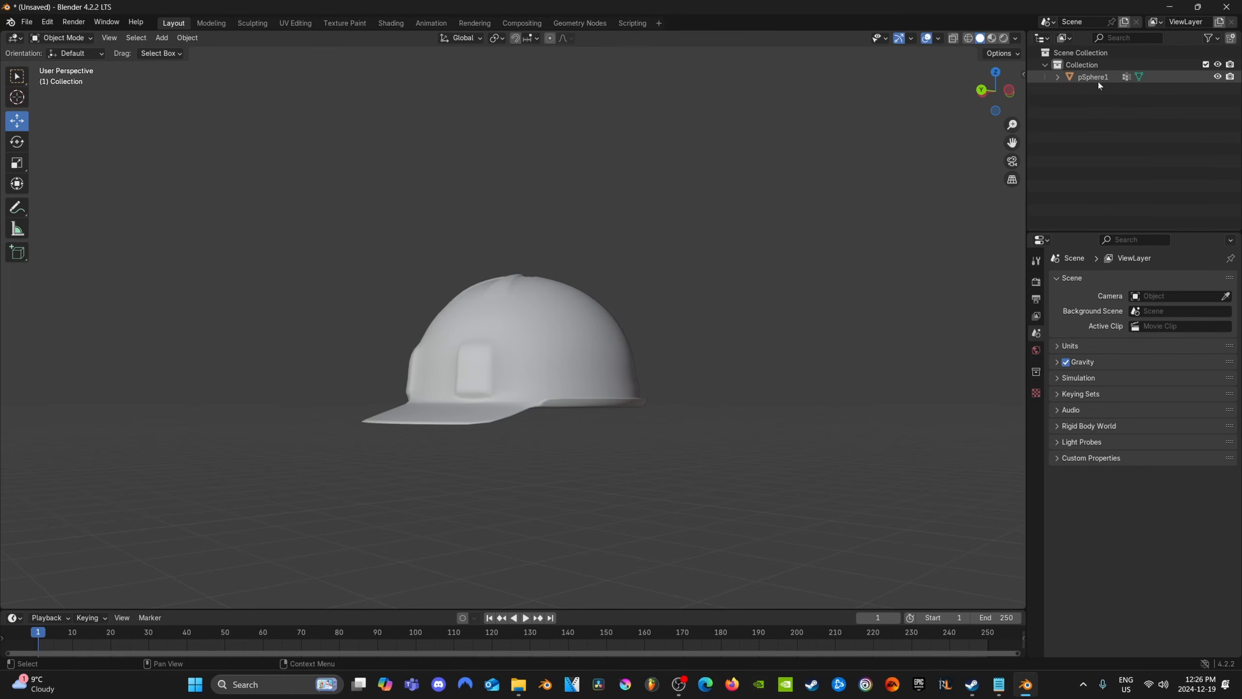
# Rename the pSphere1 object as Constructionhelm
pyautogui.moveTo(528, 329); pyautogui.dragTo(543, 333, button='middle')
pyautogui.scroll(1, 542, 333)
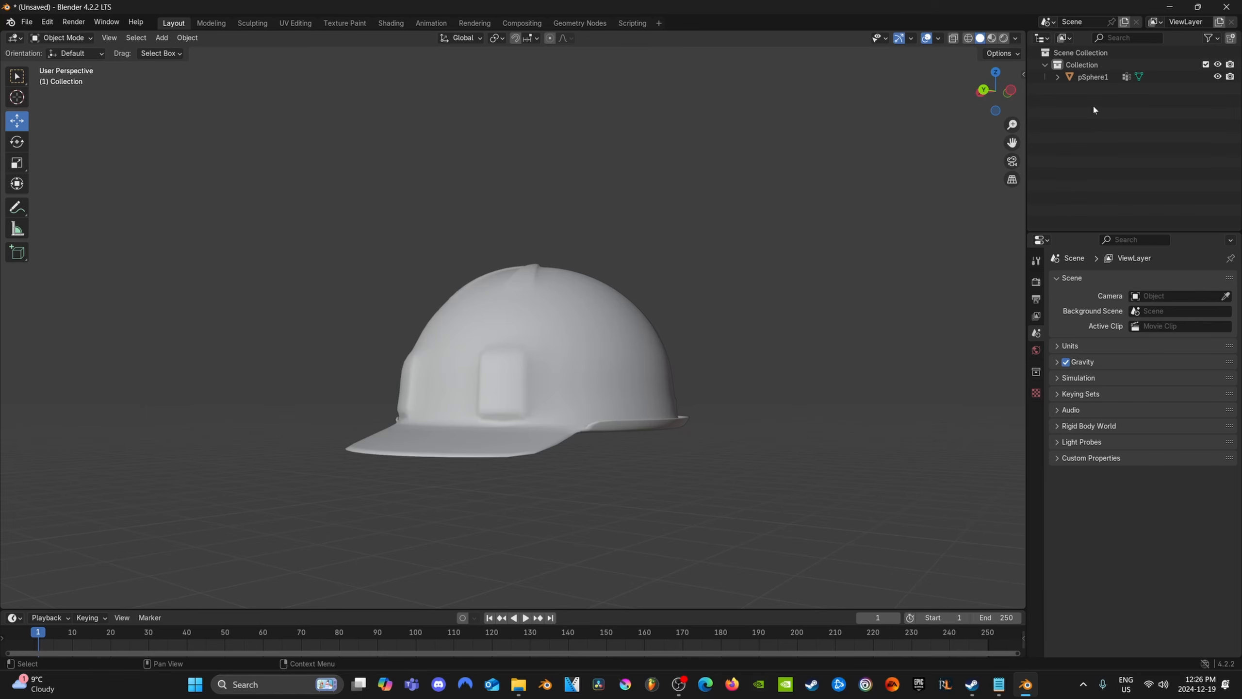
pyautogui.doubleClick(1094, 77)
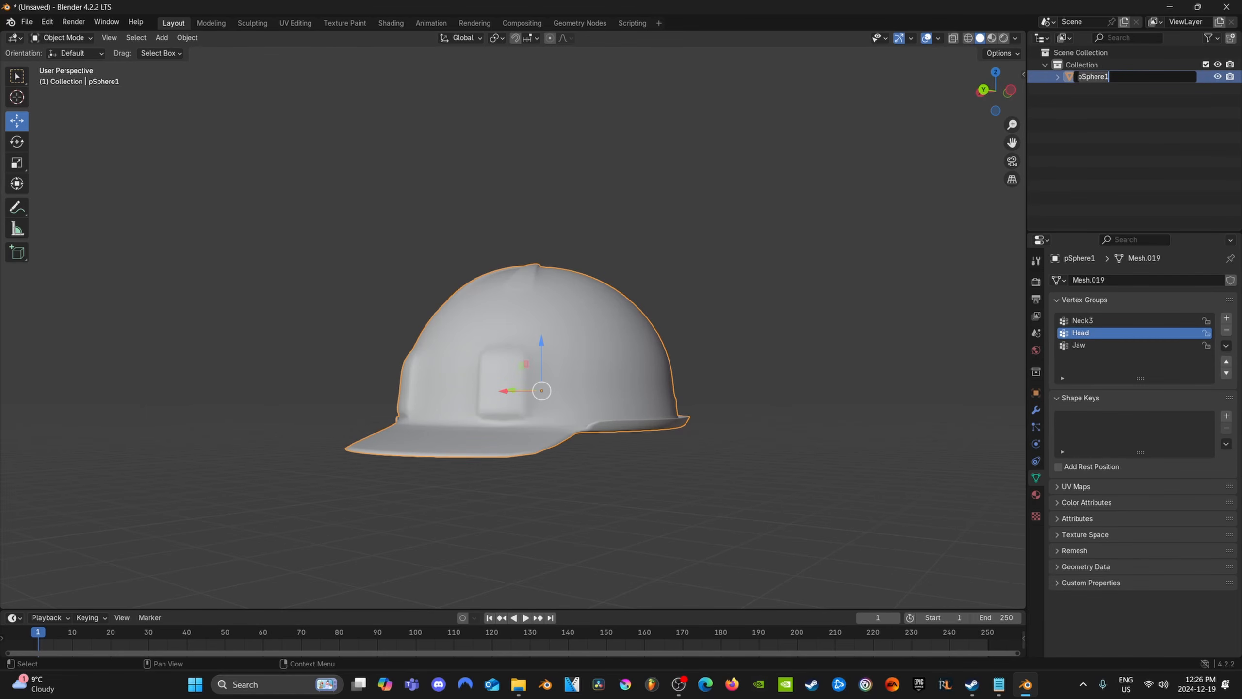
pyautogui.write('Constructionhelm')
pyautogui.press('Return')
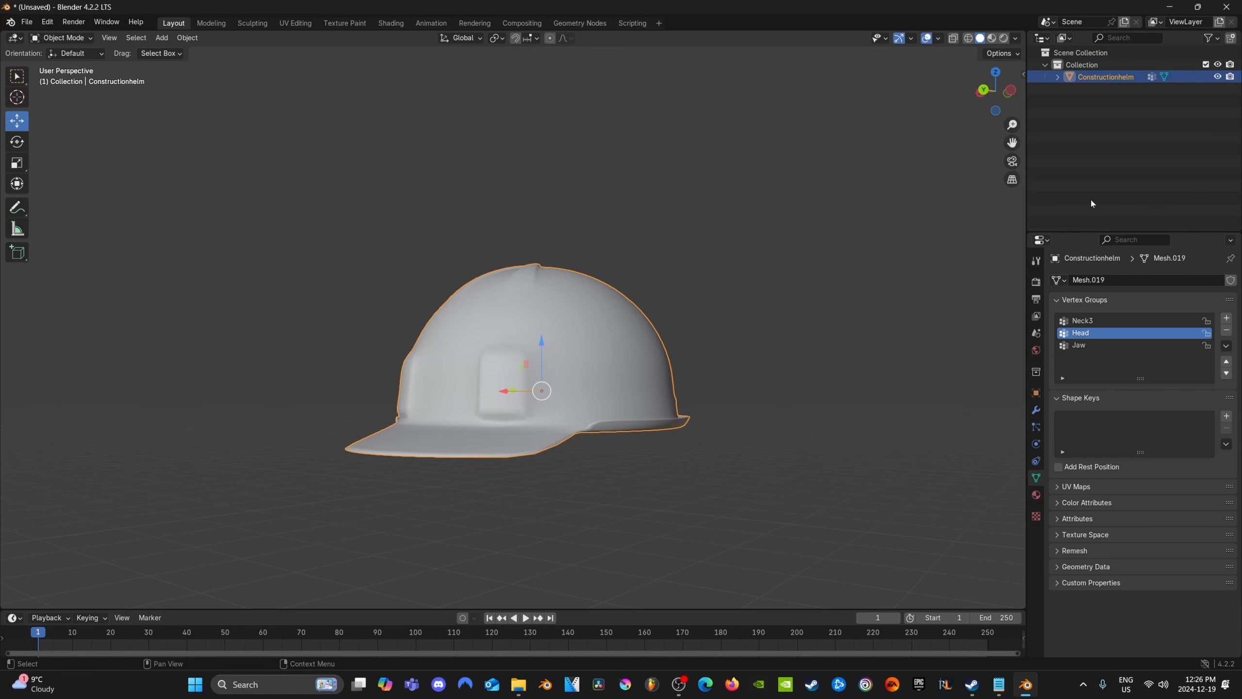
# Review the Neck3, Head and Jaw vertex groups on Constructionhelm
pyautogui.moveTo(845, 387); pyautogui.dragTo(619, 443, button='middle')
pyautogui.scroll(3, 619, 440)
pyautogui.click(1081, 322)
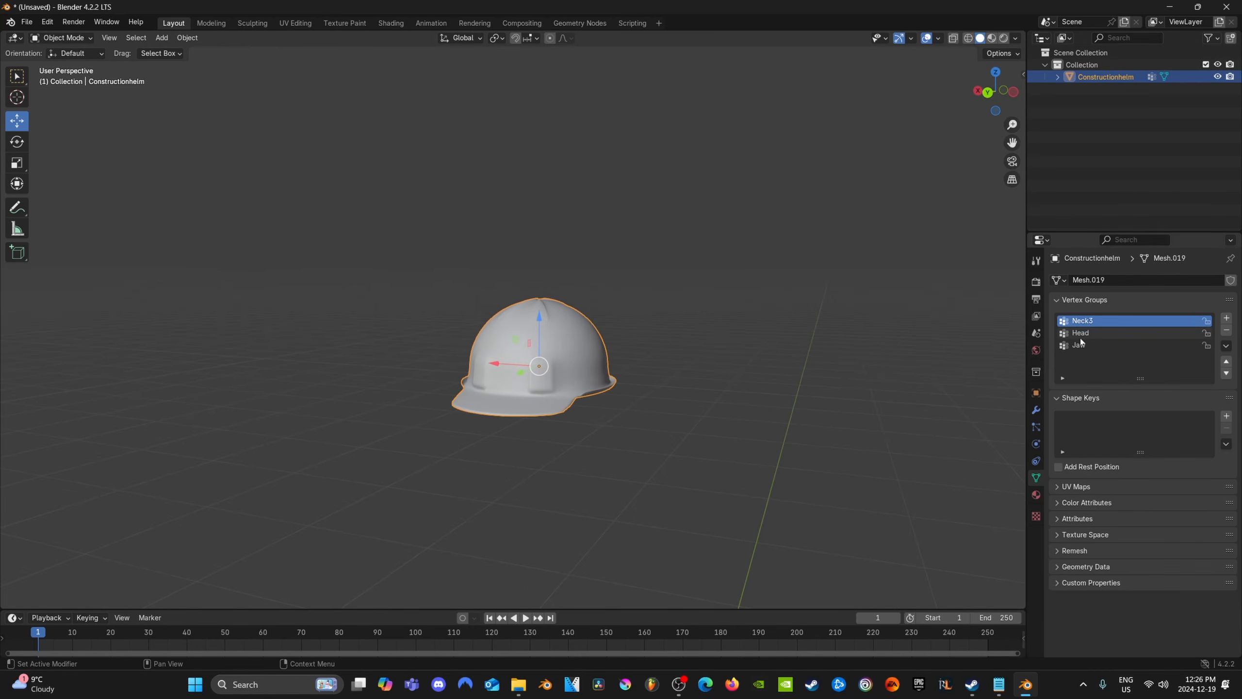
pyautogui.click(1079, 335)
pyautogui.click(1081, 345)
pyautogui.click(1088, 322)
# Import the skeleton file with its armature into the helmet scene
pyautogui.hotkey('alt', 'Tab')
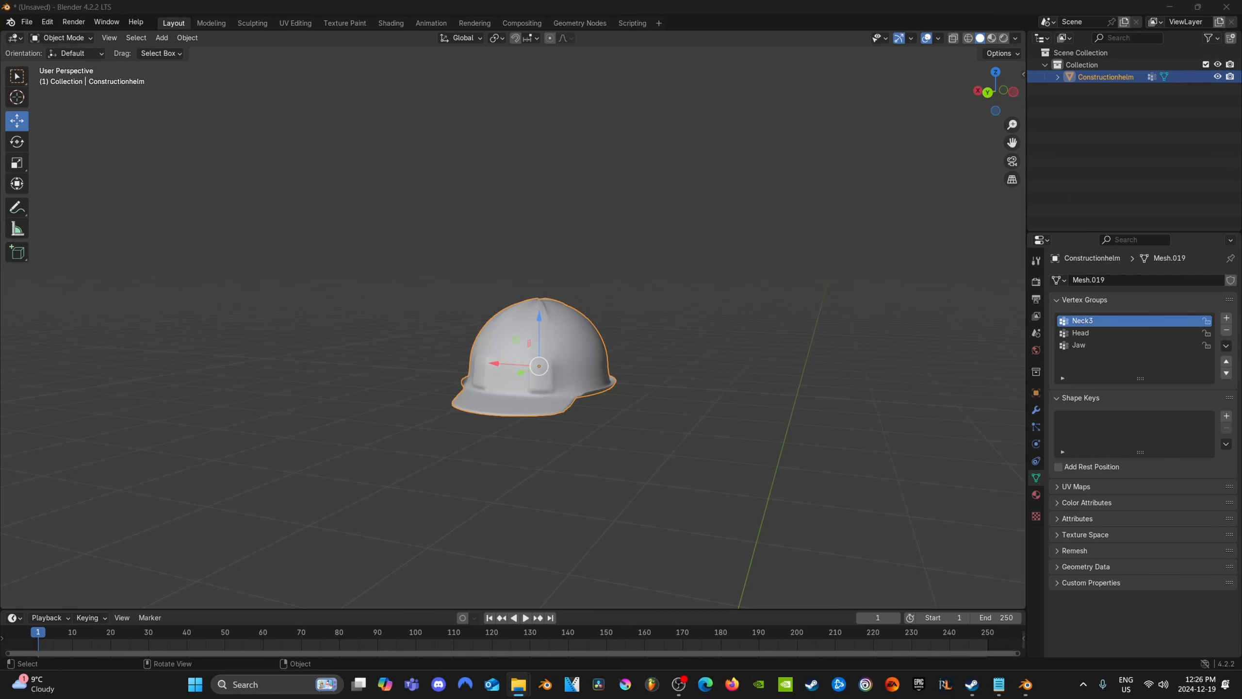
pyautogui.moveTo(1, 346); pyautogui.dragTo(442, 548)
pyautogui.click(424, 654)
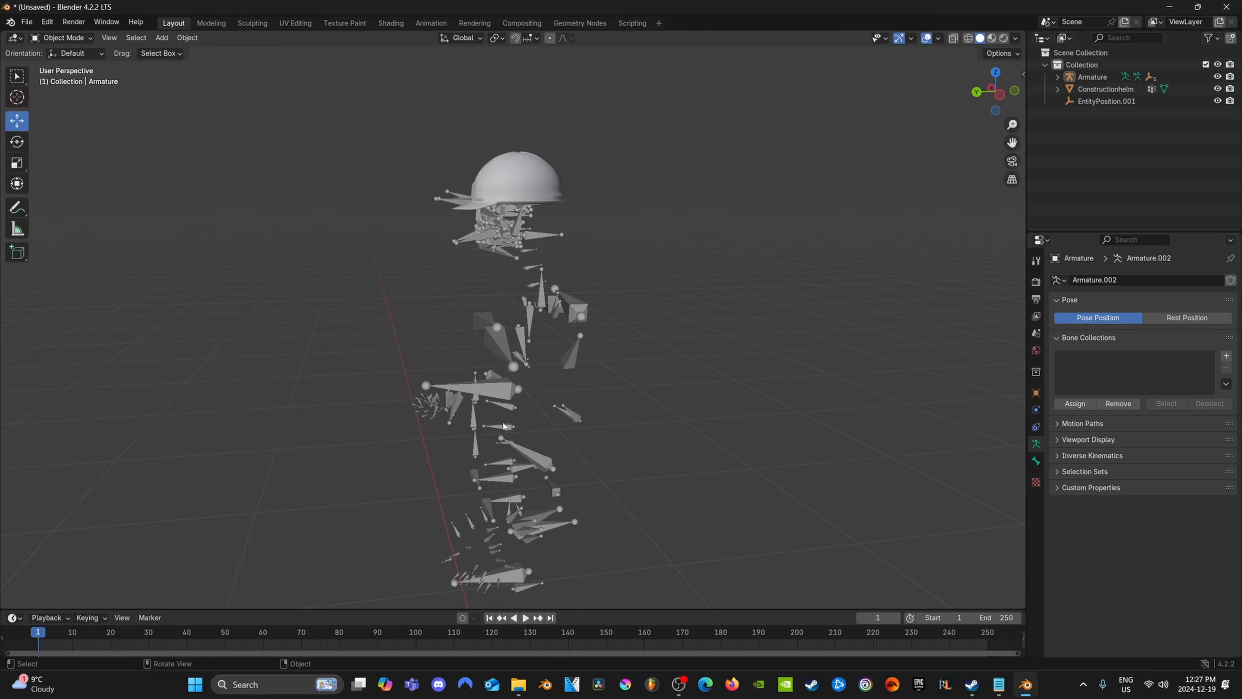
# Examine how the helmet sits on the imported skeleton's head bones from the sides, front and below
pyautogui.moveTo(504, 425); pyautogui.dragTo(568, 428, button='middle')
pyautogui.scroll(6, 520, 457)
pyautogui.scroll(1, 512, 430)
pyautogui.keyDown('shift'); pyautogui.moveTo(563, 318); pyautogui.dragTo(550, 396, button='middle'); pyautogui.keyUp('shift')
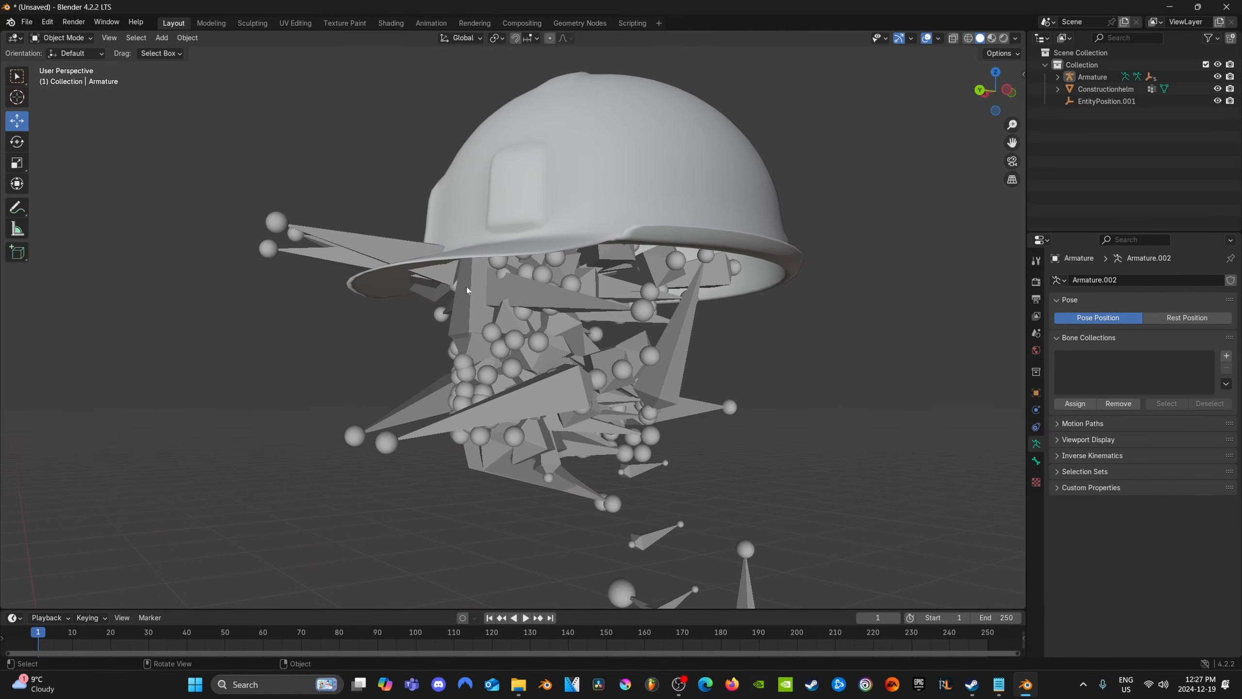
pyautogui.moveTo(563, 303); pyautogui.dragTo(618, 227, button='middle')
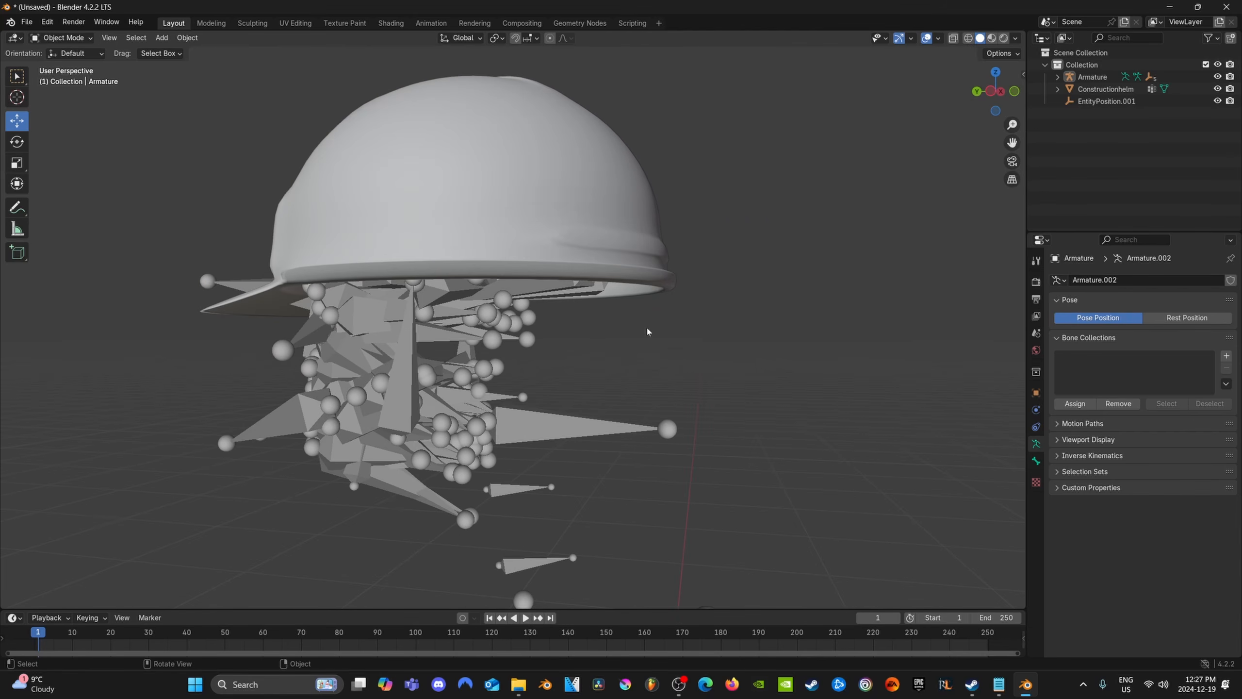
pyautogui.moveTo(647, 330); pyautogui.dragTo(678, 276, button='middle')
pyautogui.moveTo(703, 396); pyautogui.dragTo(658, 337, button='middle')
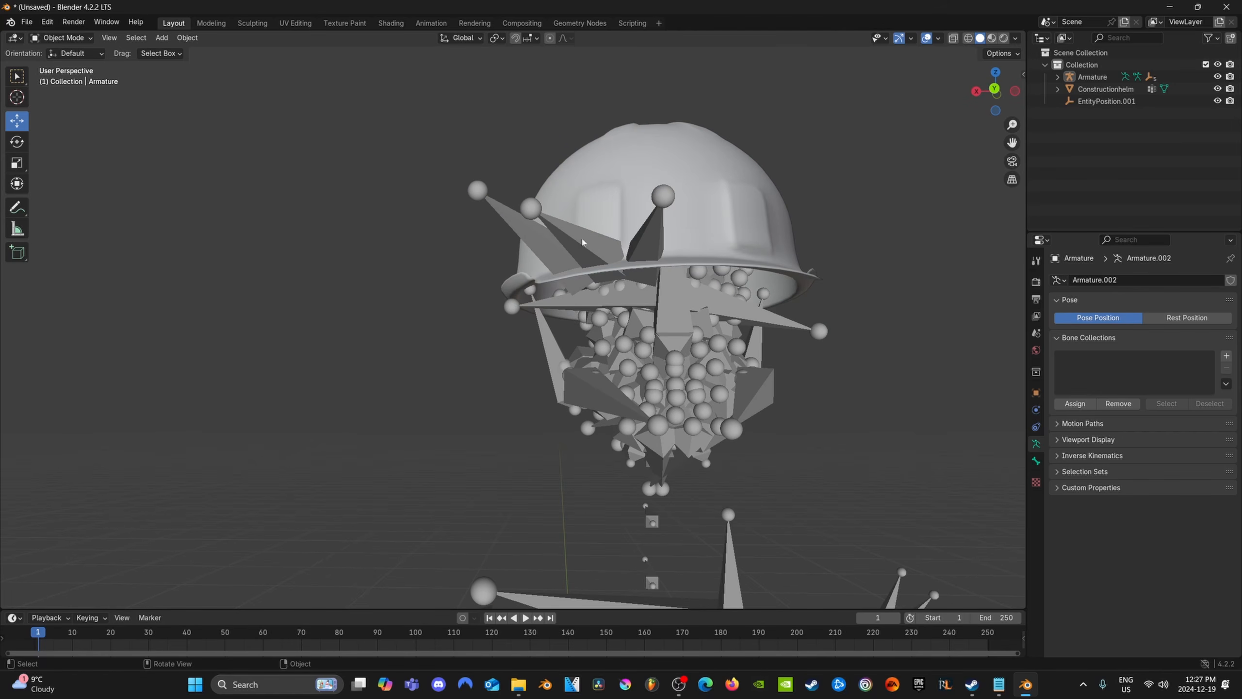
pyautogui.moveTo(724, 261); pyautogui.dragTo(28, 198, button='middle')
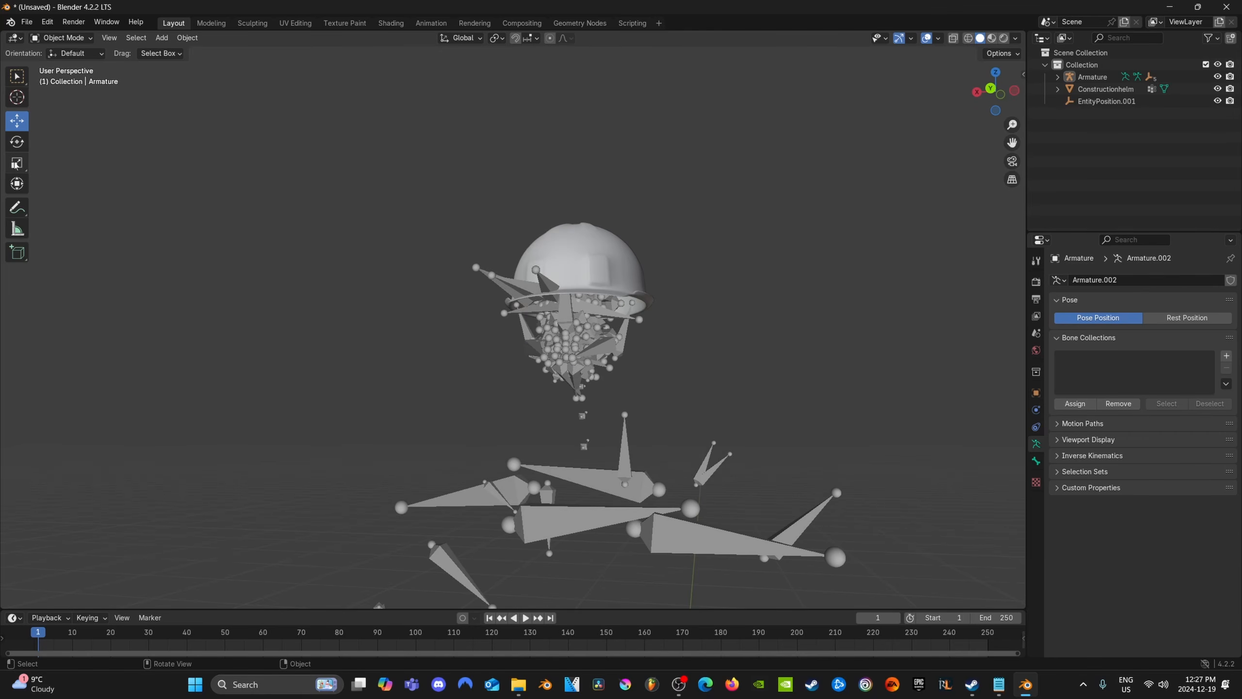
# Scale Constructionhelm to about 0.928 along the global X axis to narrow it on the head
pyautogui.click(16, 164)
pyautogui.moveTo(572, 562); pyautogui.dragTo(549, 296, button='middle')
pyautogui.moveTo(546, 460); pyautogui.dragTo(513, 482, button='middle')
pyautogui.click(517, 145)
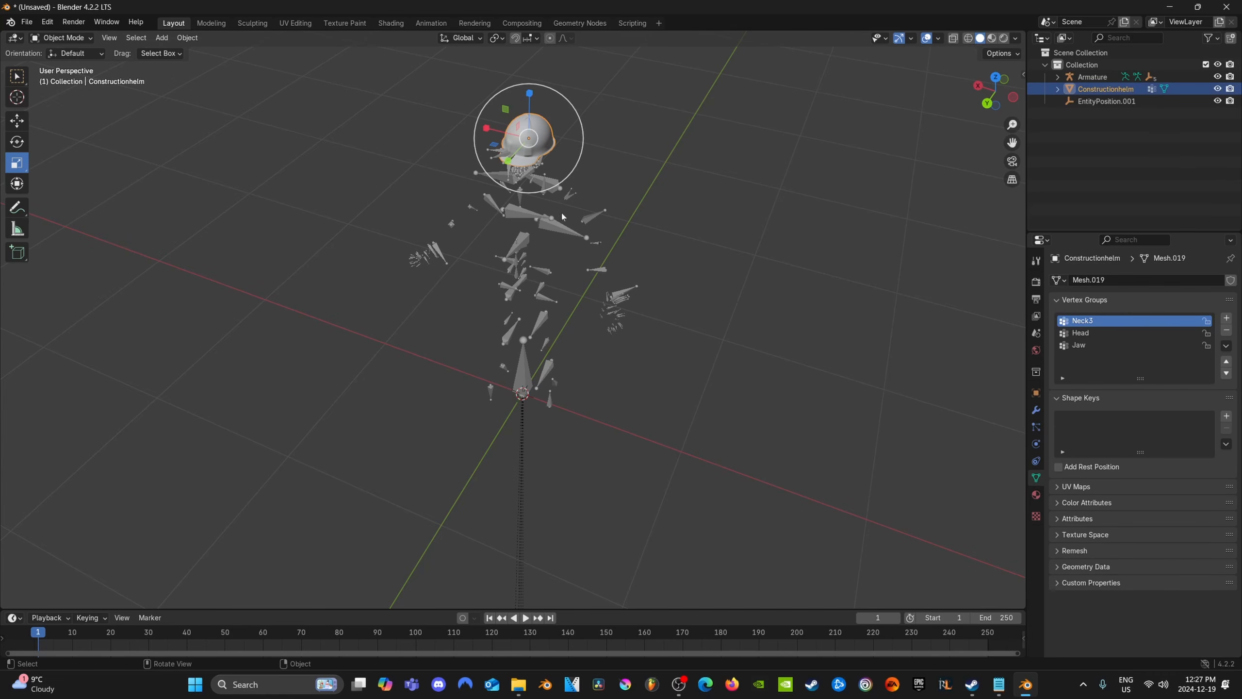
pyautogui.keyDown('shift'); pyautogui.moveTo(562, 217); pyautogui.dragTo(571, 391, button='middle'); pyautogui.keyUp('shift')
pyautogui.scroll(5, 555, 363)
pyautogui.scroll(3, 531, 427)
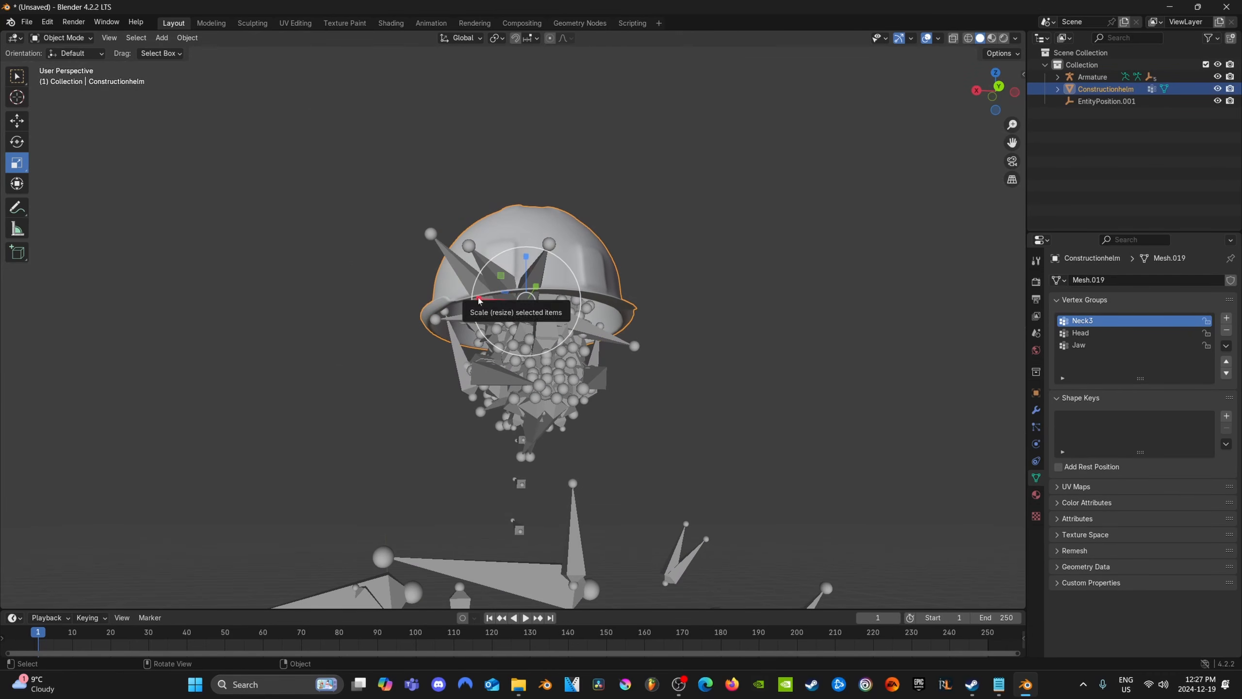
pyautogui.moveTo(478, 298); pyautogui.dragTo(483, 296)
# Switch to the Move tool and examine the narrowed helmet's placement on the skeleton from several sides
pyautogui.moveTo(641, 359); pyautogui.dragTo(538, 365, button='middle')
pyautogui.click(24, 118)
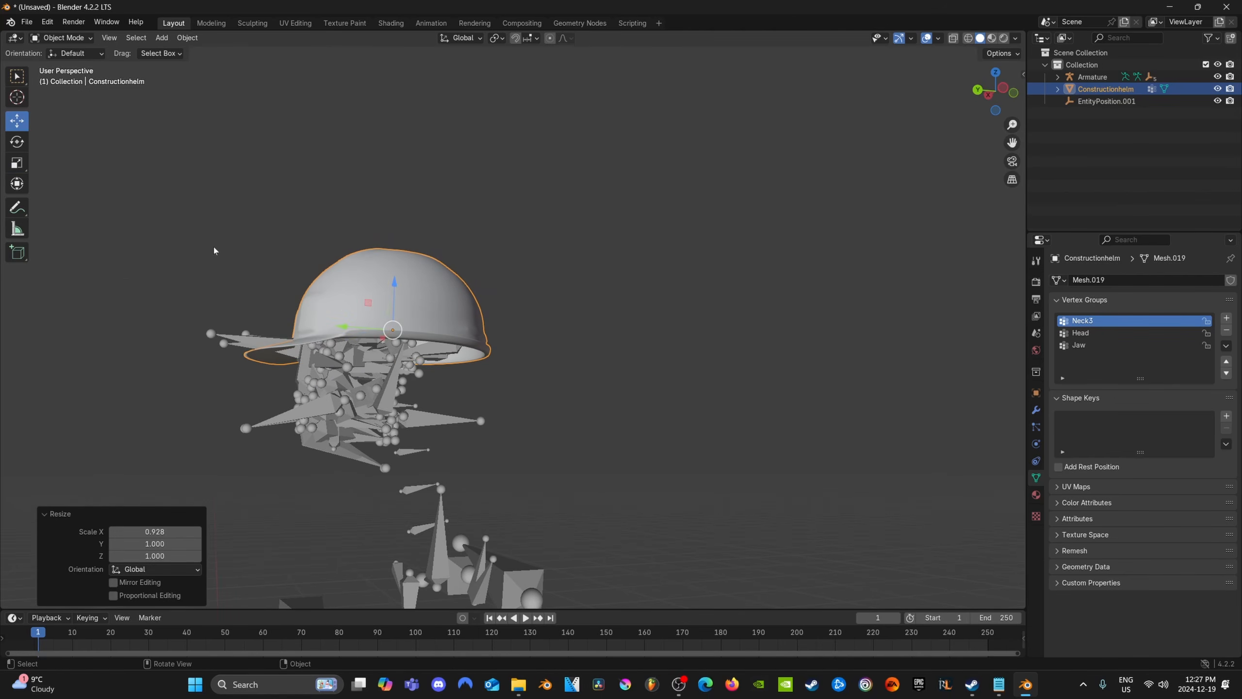
pyautogui.moveTo(512, 455); pyautogui.dragTo(577, 498, button='middle')
pyautogui.scroll(4, 592, 442)
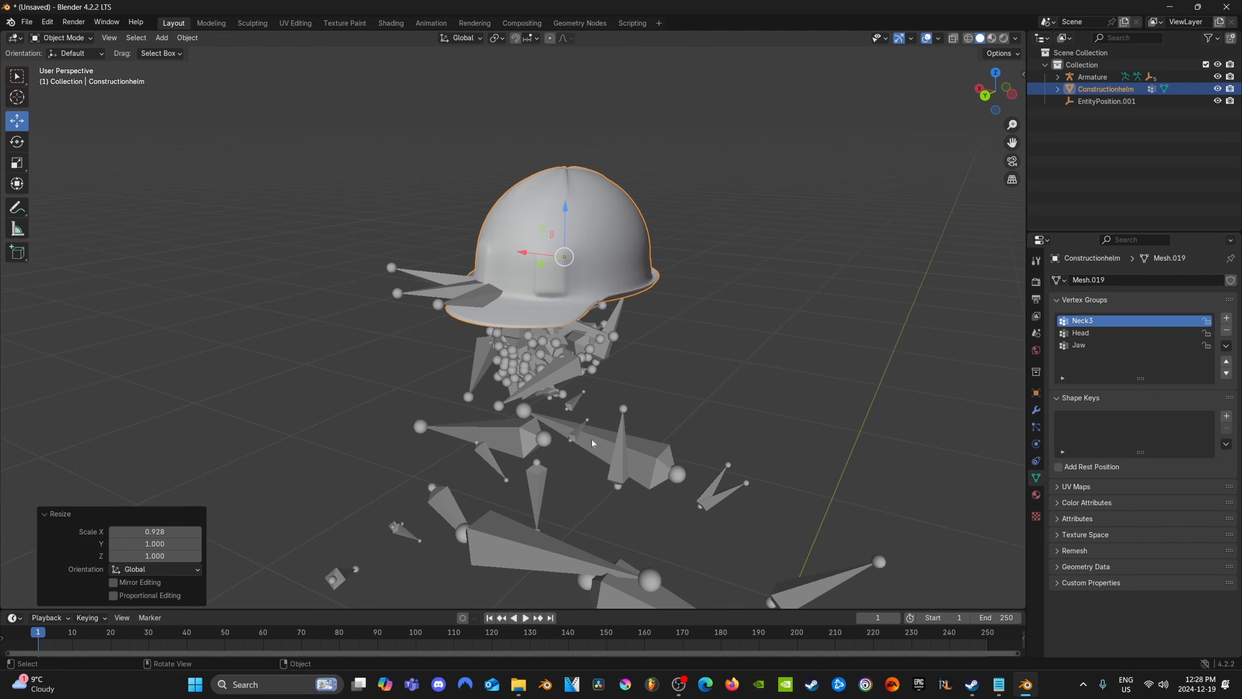
pyautogui.scroll(-3, 592, 443)
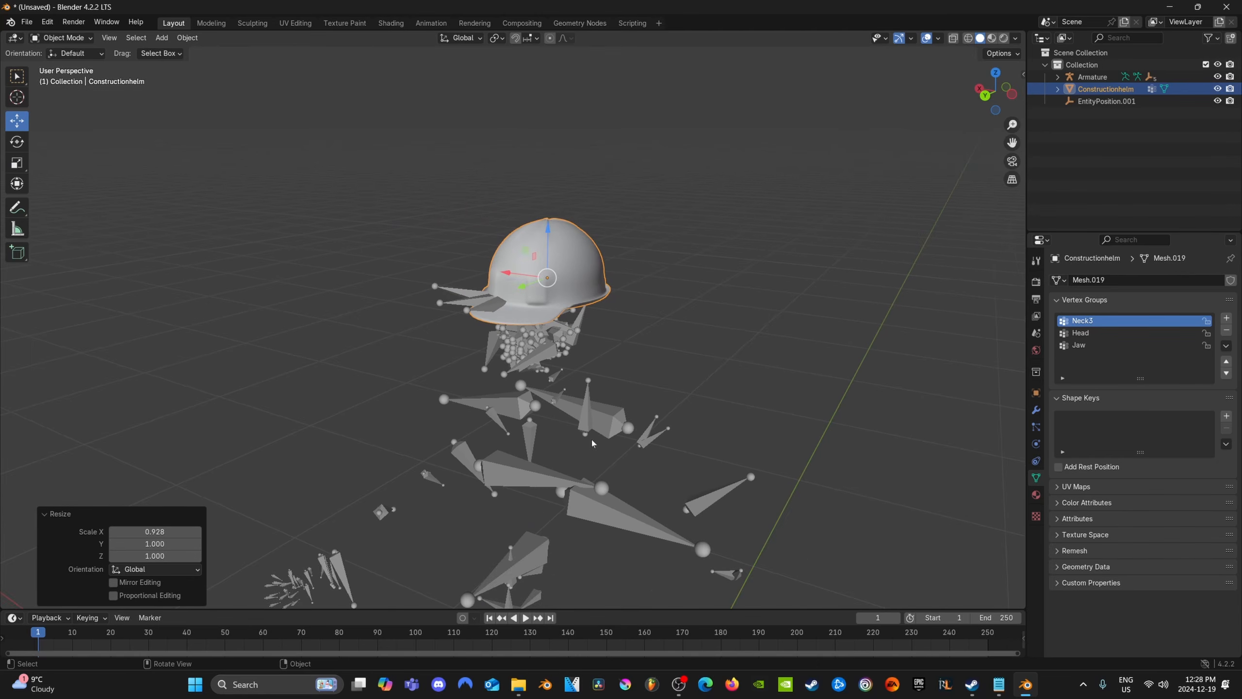
pyautogui.moveTo(592, 442); pyautogui.dragTo(572, 398, button='middle')
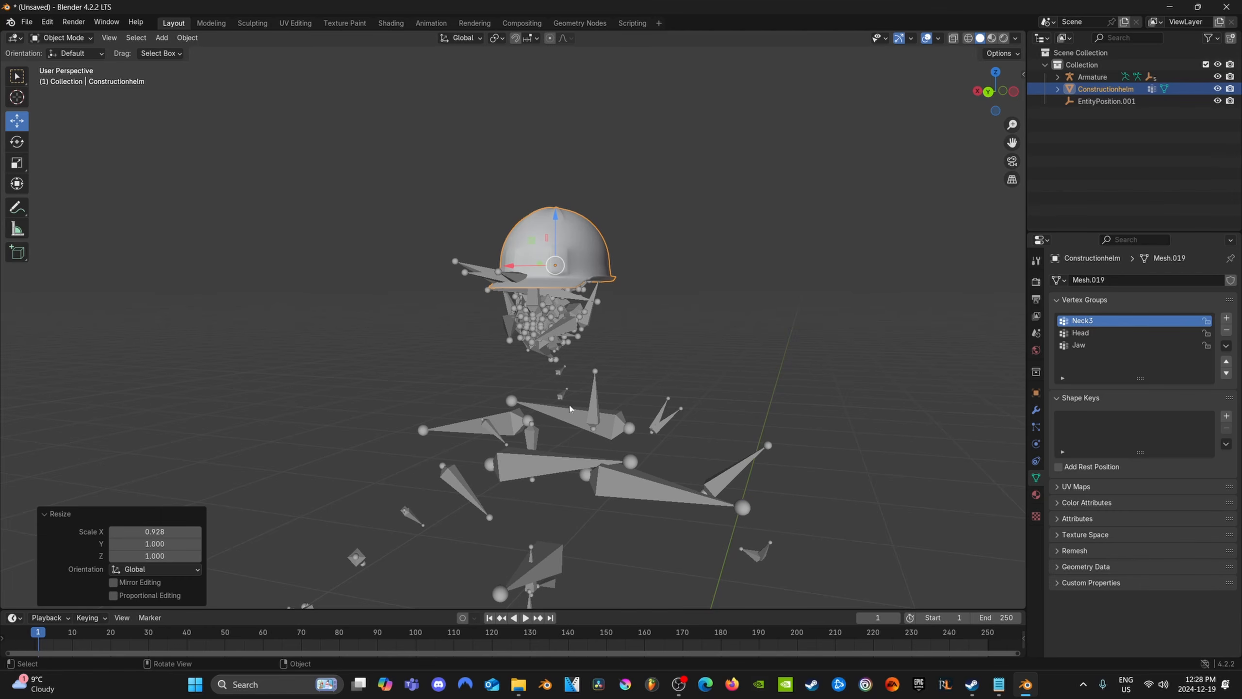
pyautogui.scroll(-3, 570, 409)
pyautogui.moveTo(569, 408); pyautogui.dragTo(554, 462, button='middle')
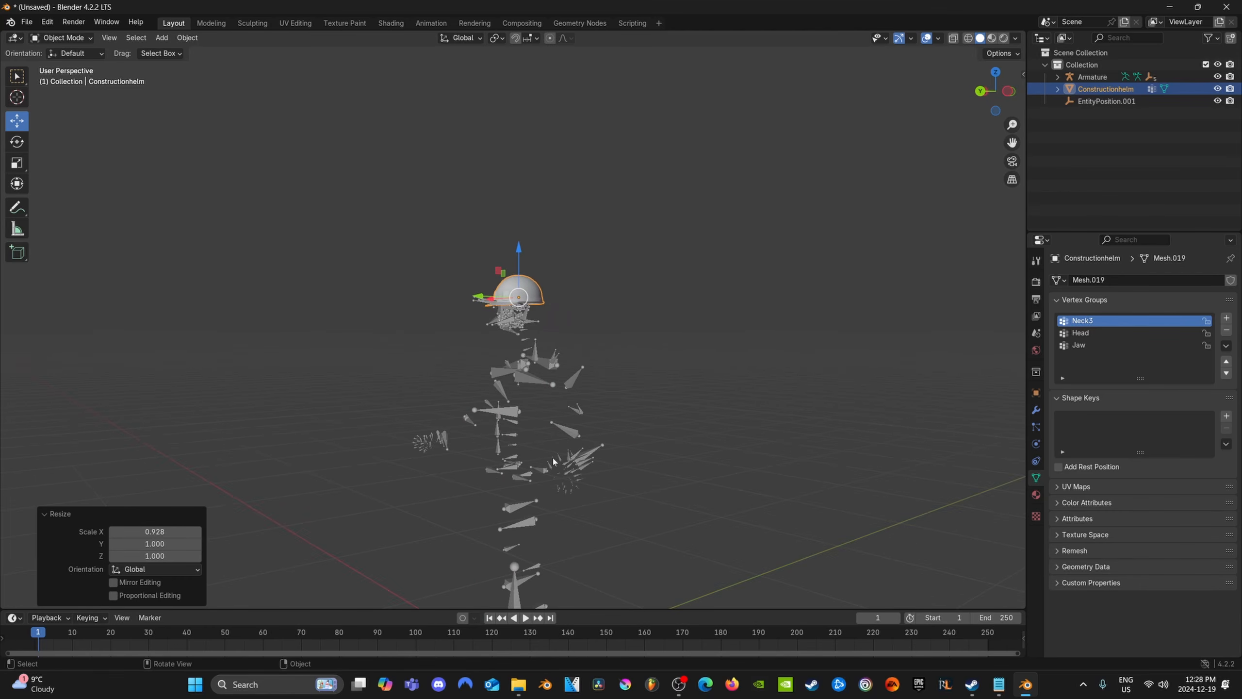
pyautogui.scroll(5, 554, 460)
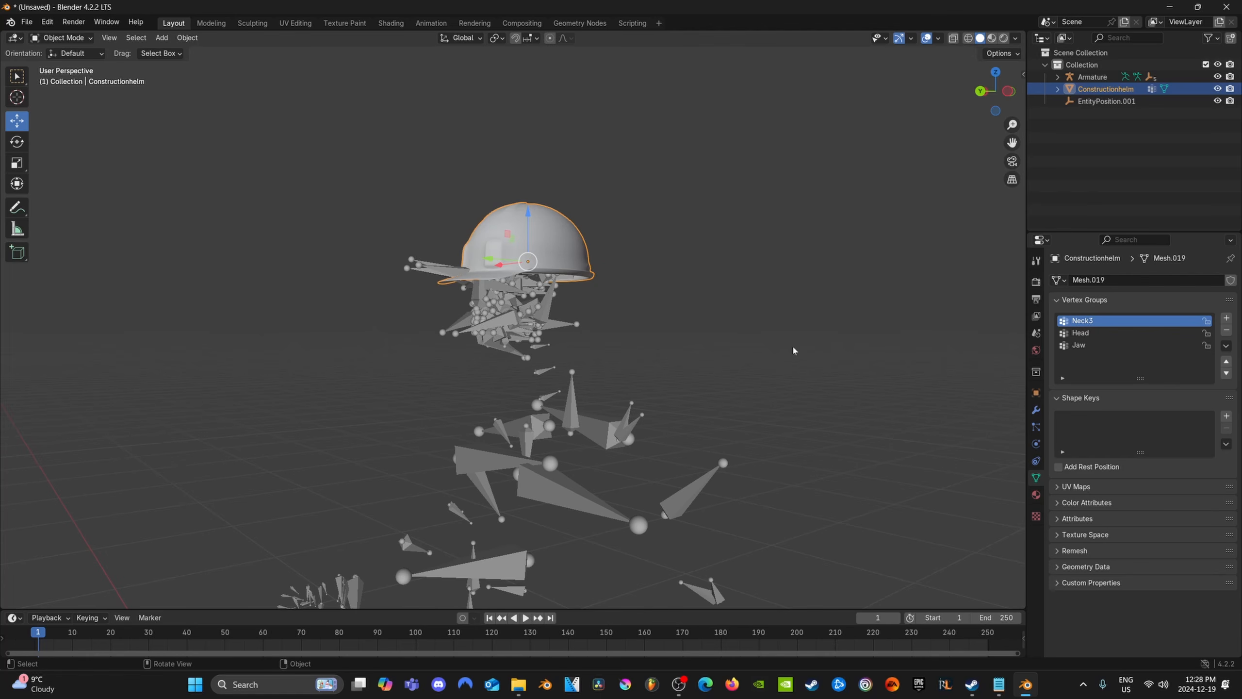
# Add an Armature modifier to Constructionhelm with the Armature as its object
pyautogui.click(1036, 411)
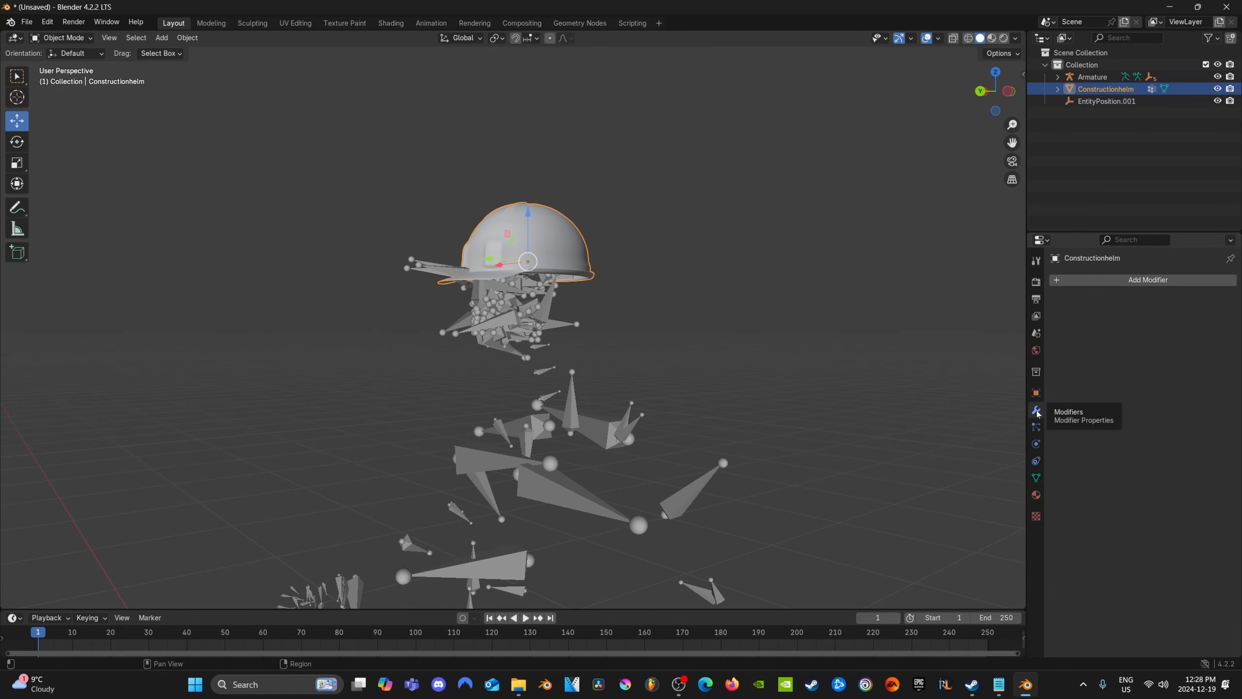
pyautogui.click(1152, 281)
pyautogui.click(1105, 280)
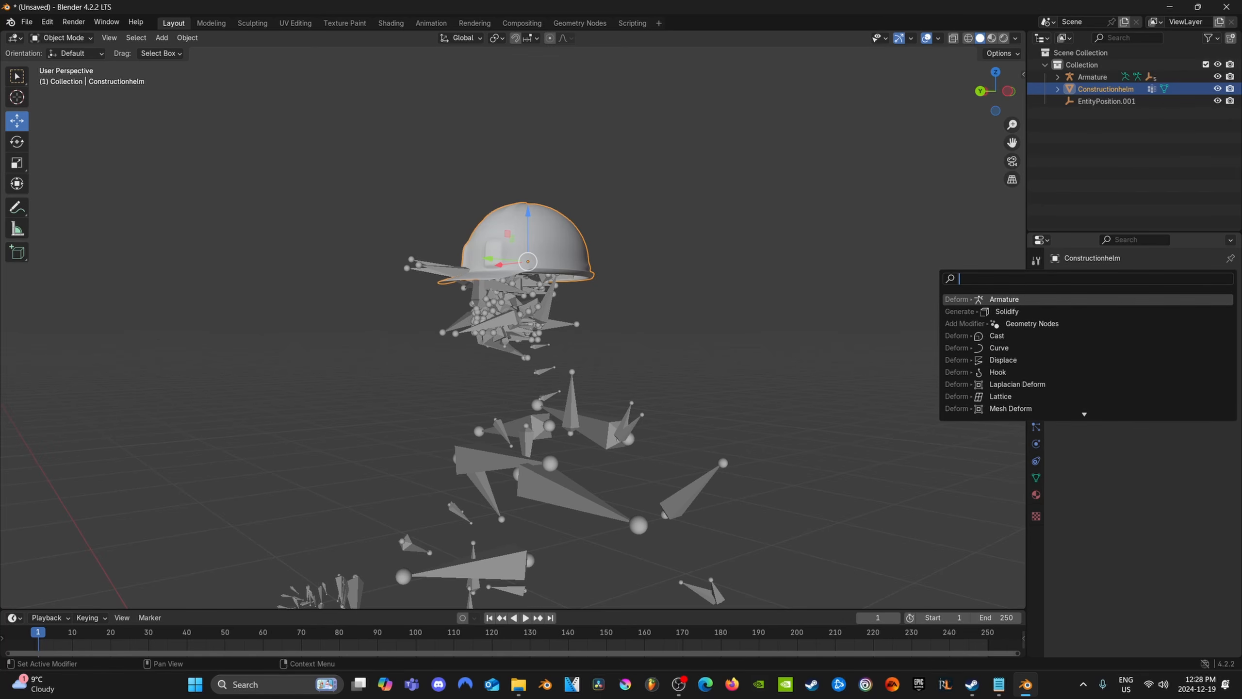
pyautogui.click(1004, 299)
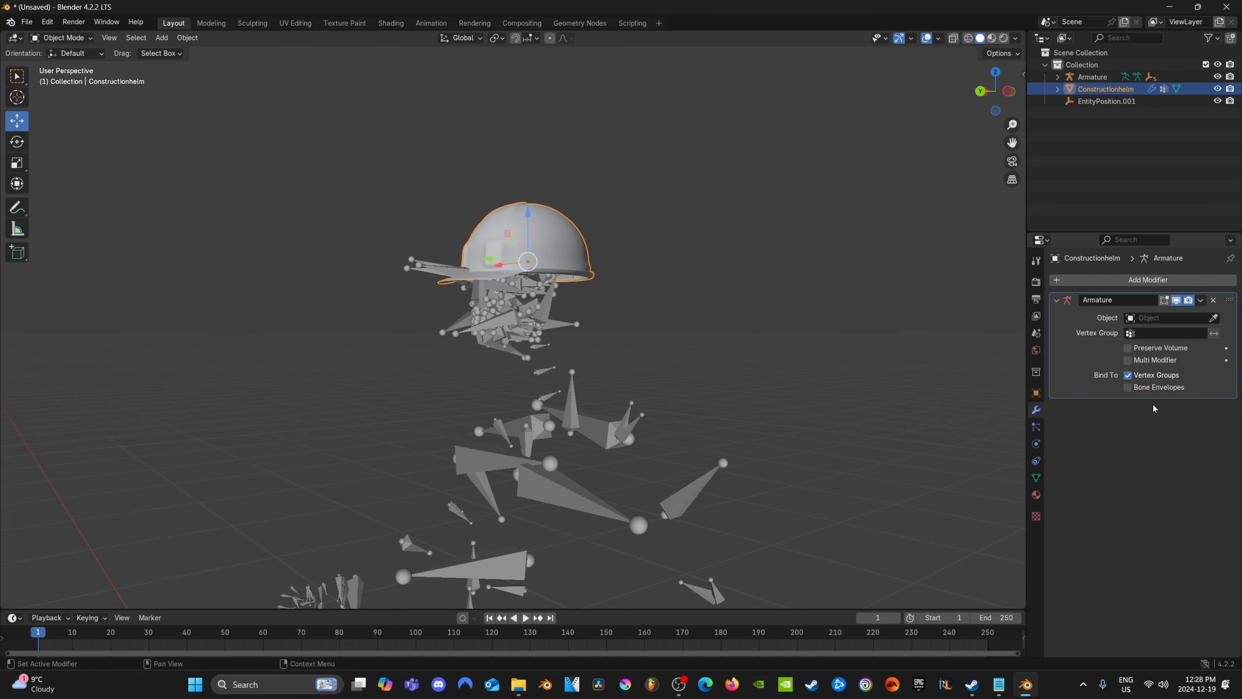
pyautogui.click(1130, 318)
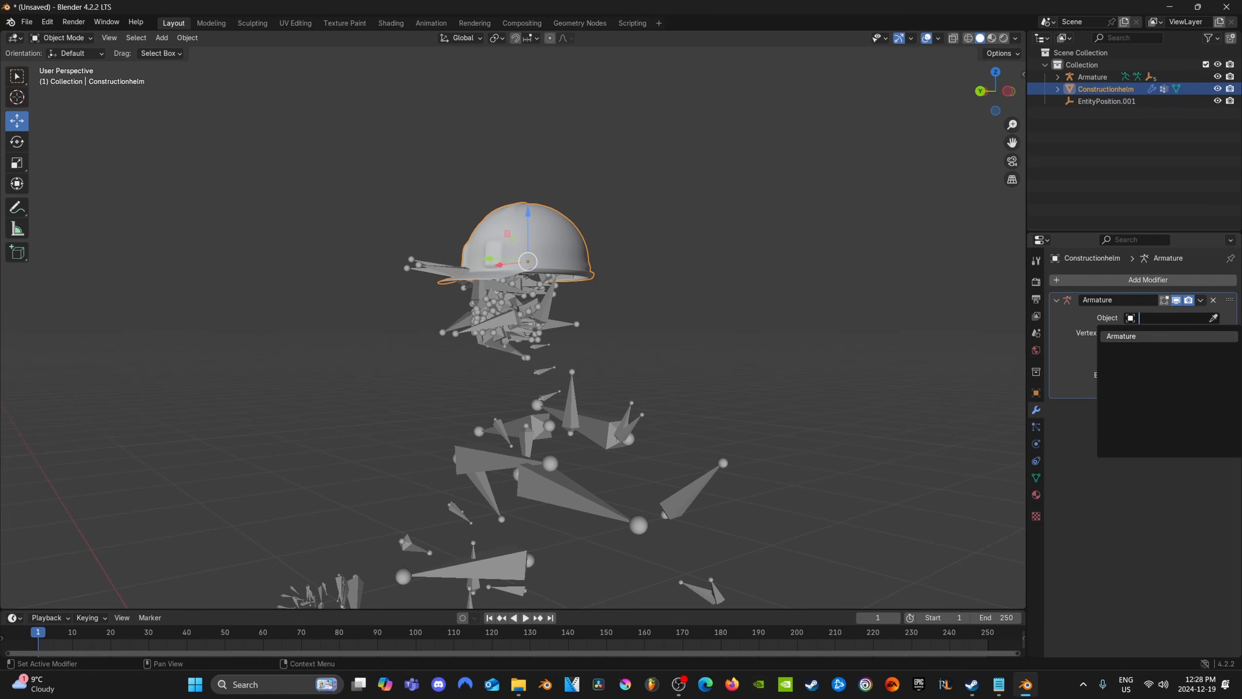
pyautogui.click(1125, 336)
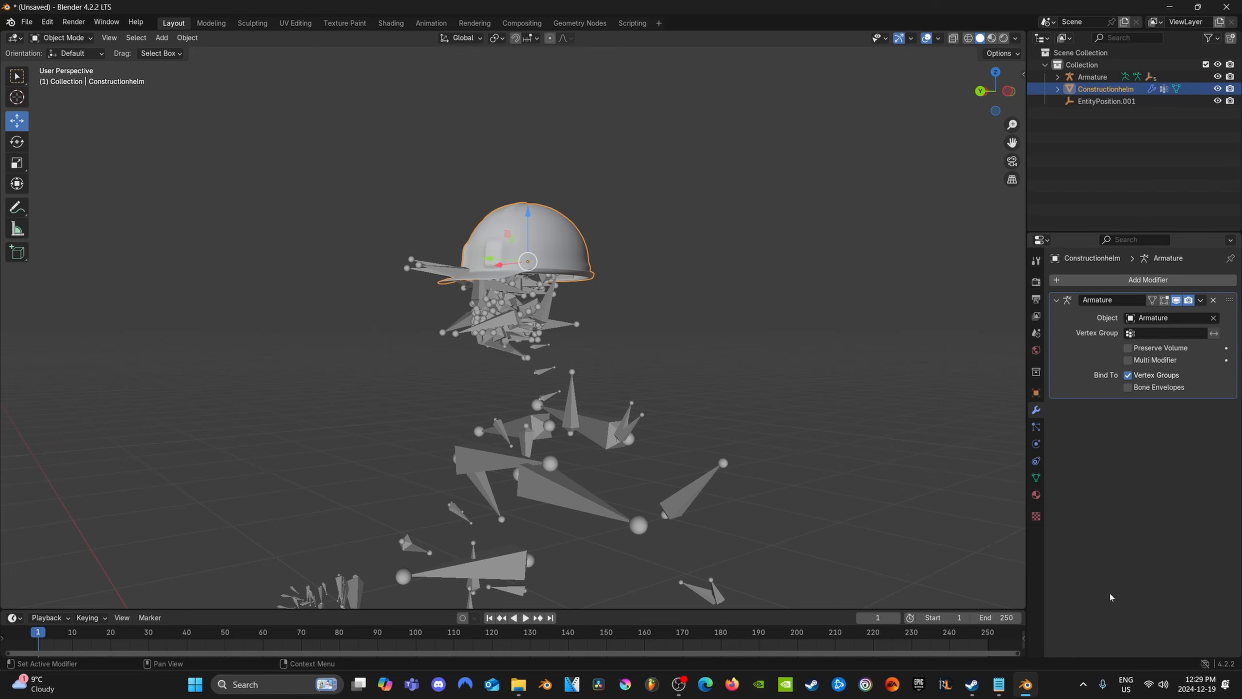
pyautogui.moveTo(798, 473); pyautogui.dragTo(824, 472, button='middle')
pyautogui.scroll(-5, 827, 471)
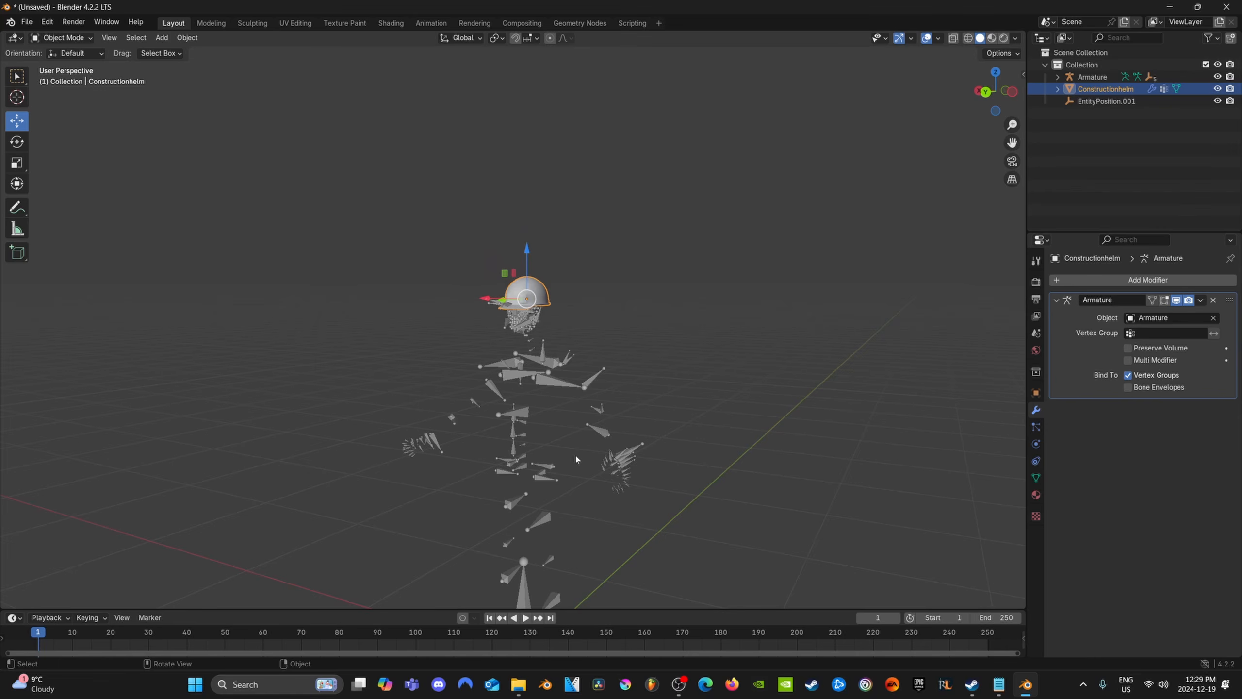
pyautogui.moveTo(575, 460); pyautogui.dragTo(499, 449, button='middle')
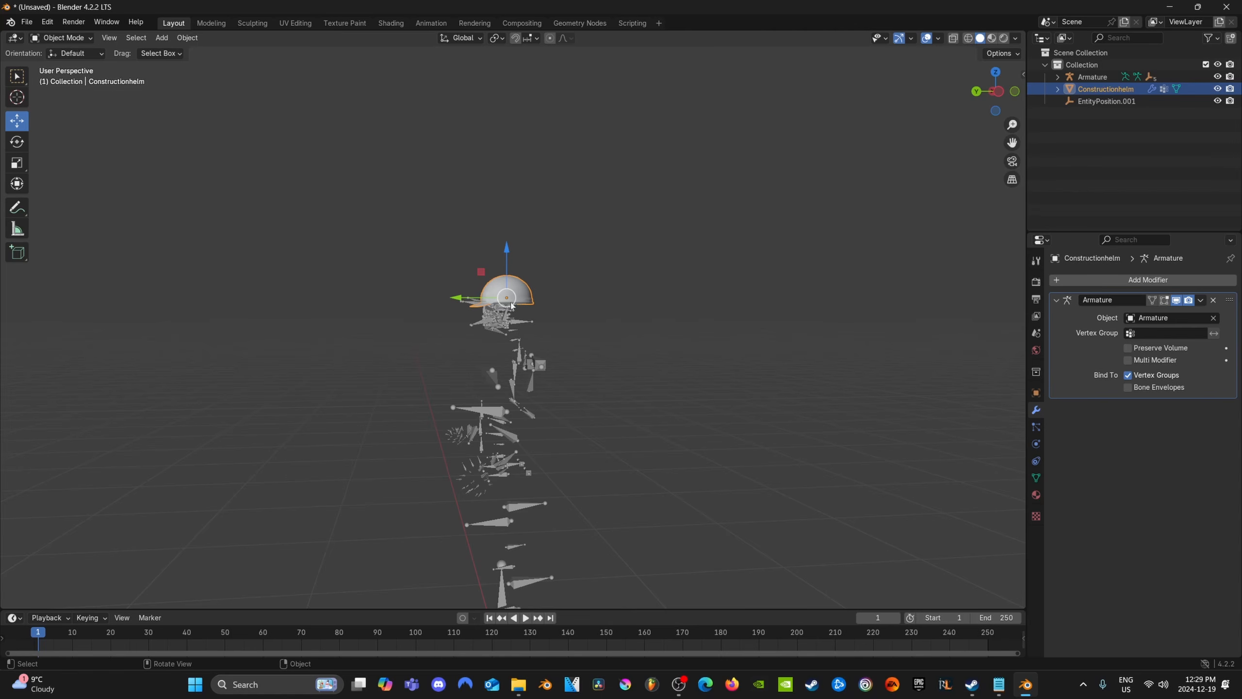
pyautogui.moveTo(625, 449); pyautogui.dragTo(582, 472, button='middle')
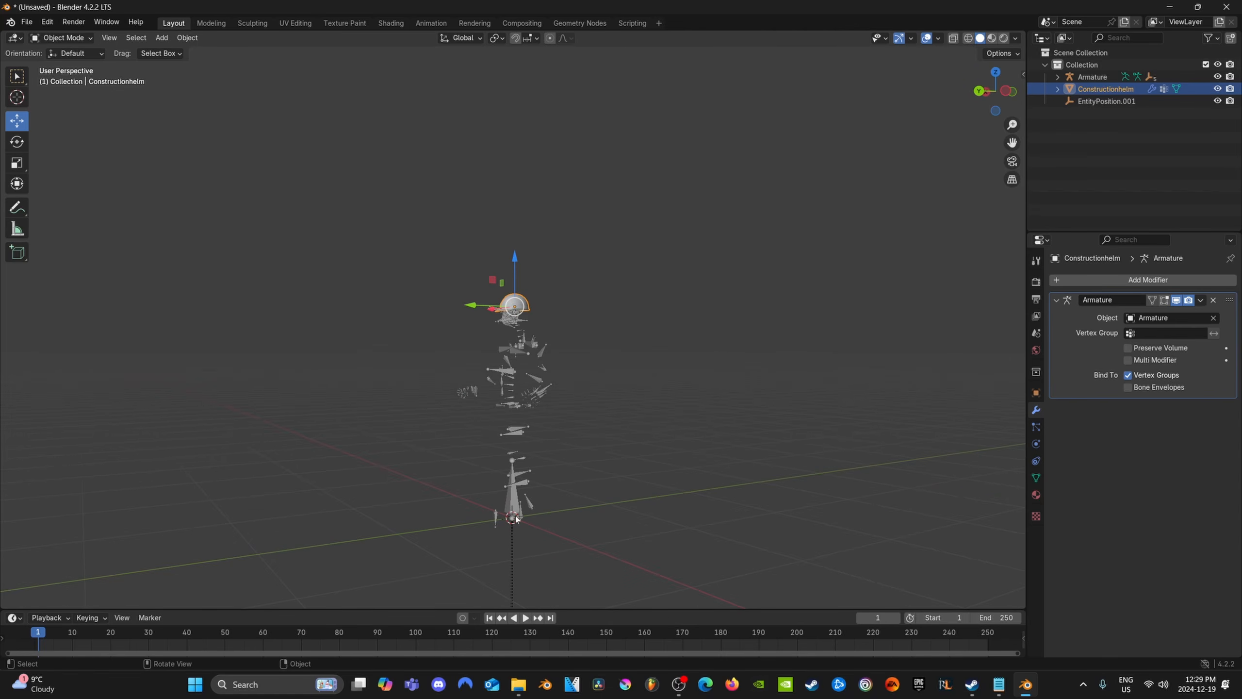
# Rename the material on Constructionhelm to conhelmmat
pyautogui.scroll(4, 625, 433)
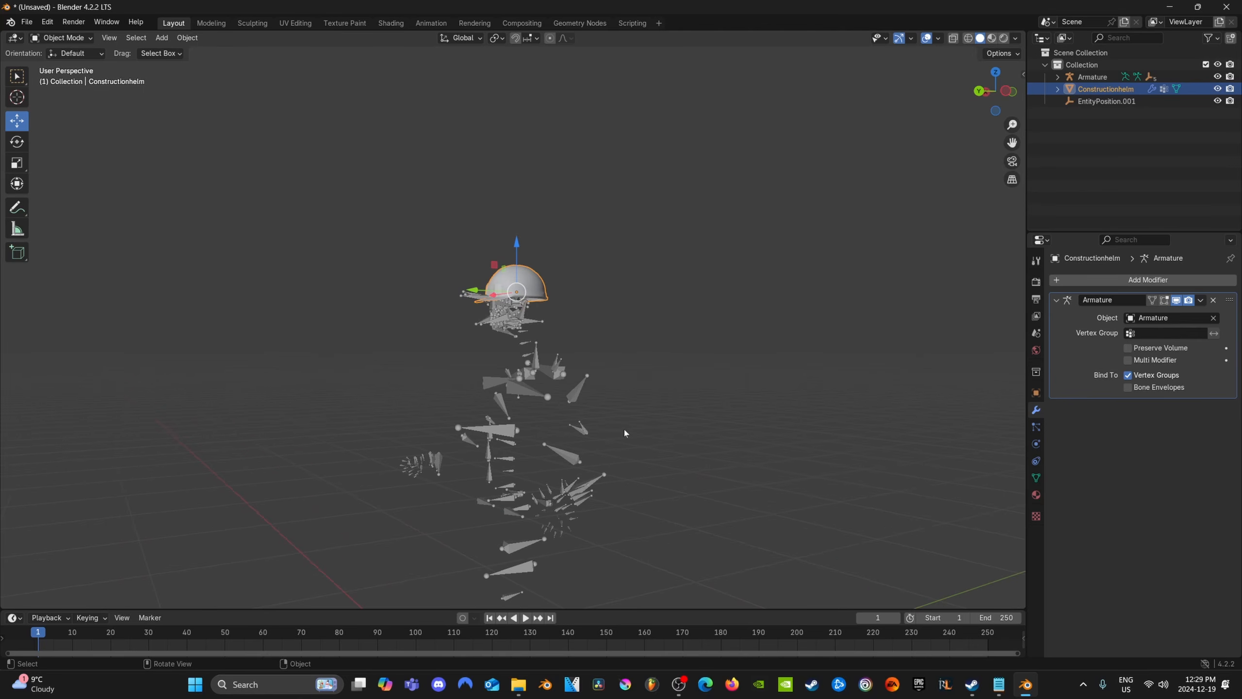
pyautogui.moveTo(625, 432); pyautogui.dragTo(735, 445, button='middle')
pyautogui.scroll(2, 735, 446)
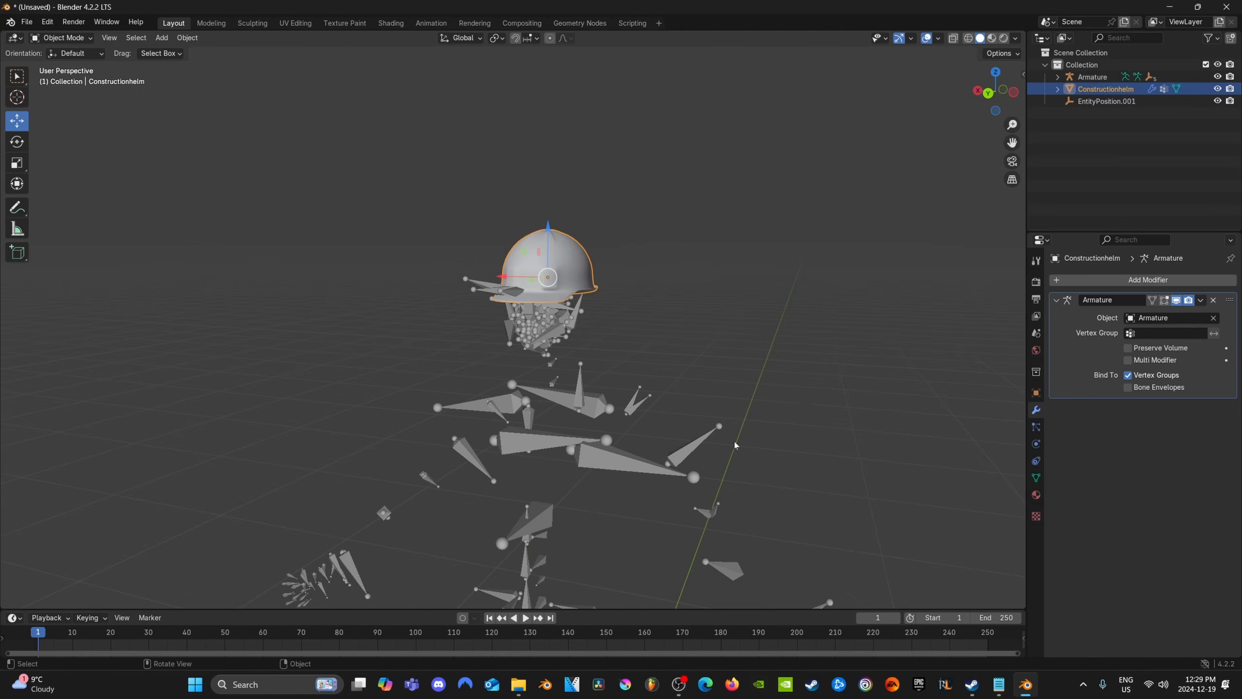
pyautogui.click(1037, 501)
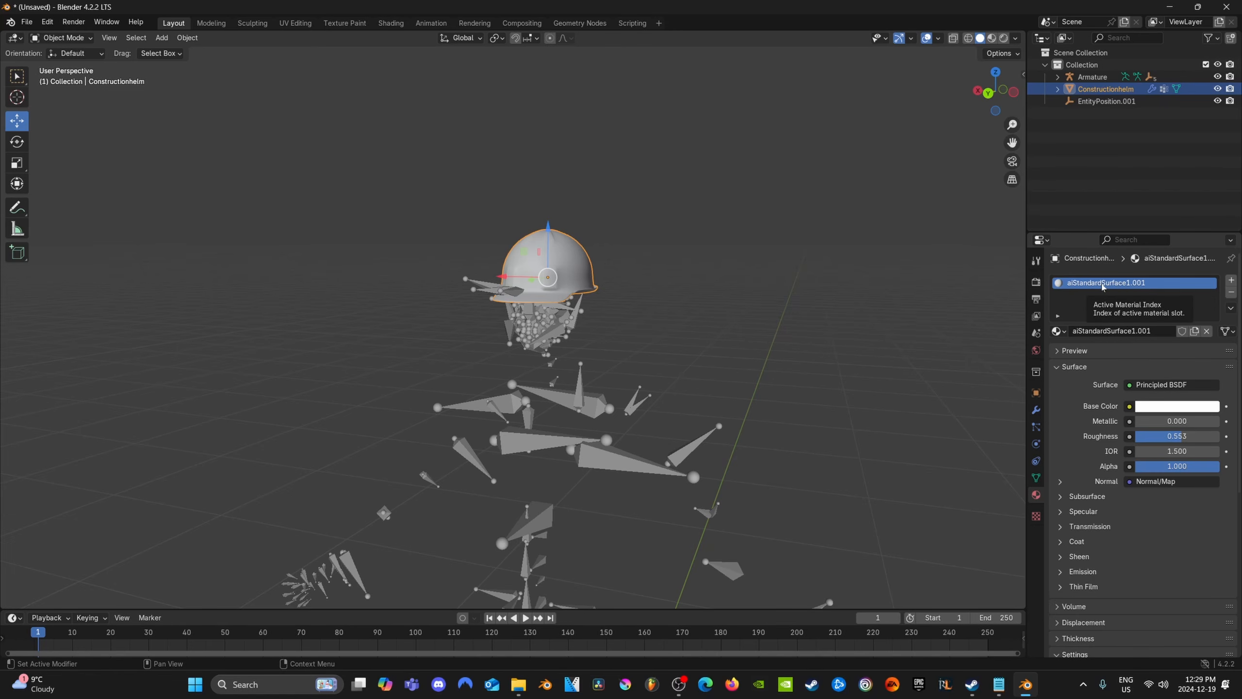
pyautogui.doubleClick(1103, 283)
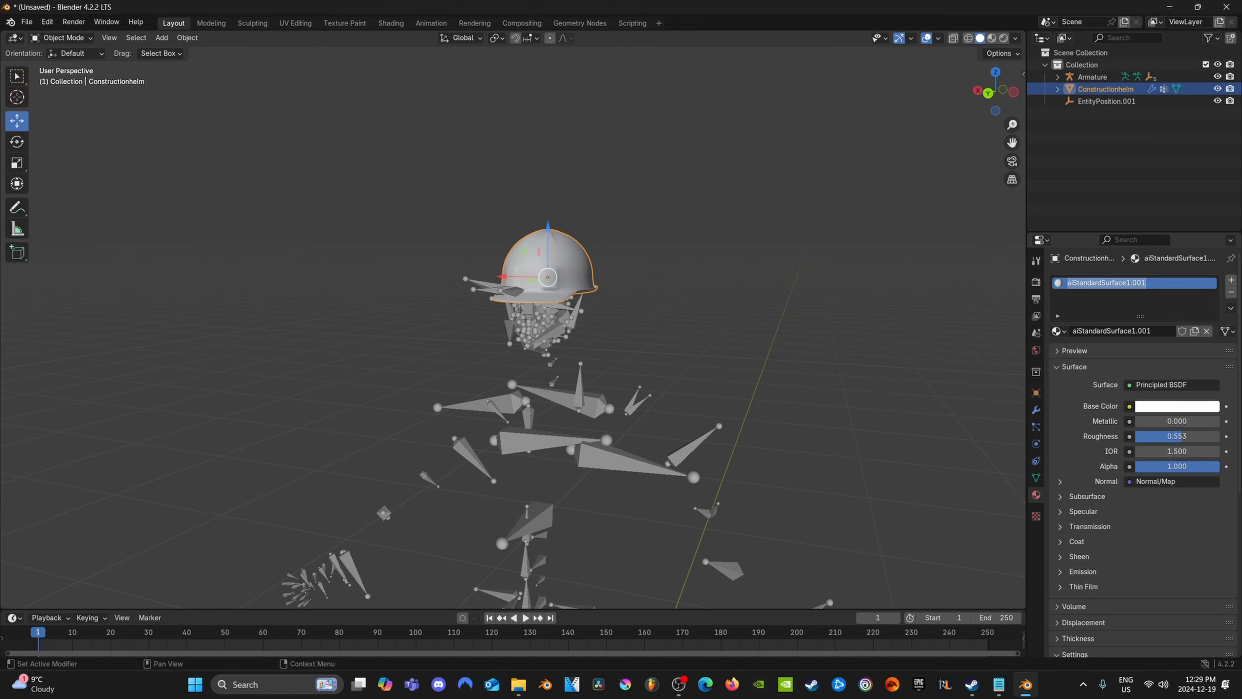
pyautogui.write('c')
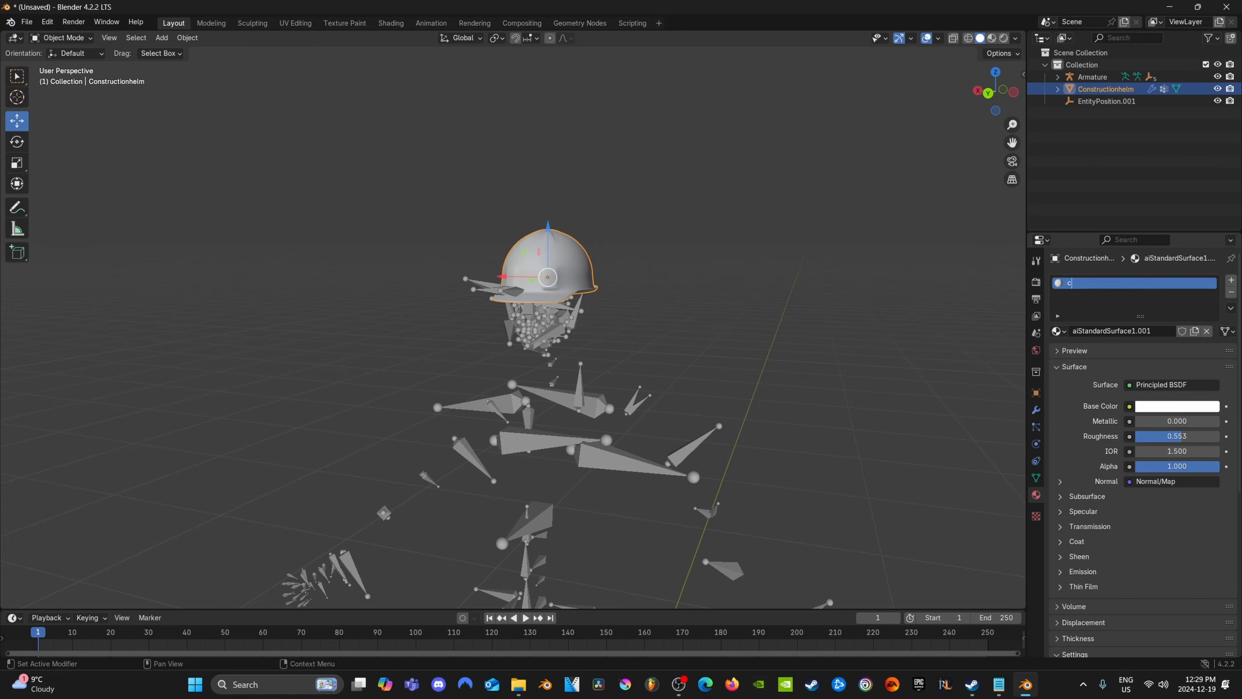
pyautogui.write('onhelmmat')
pyautogui.press('Return')
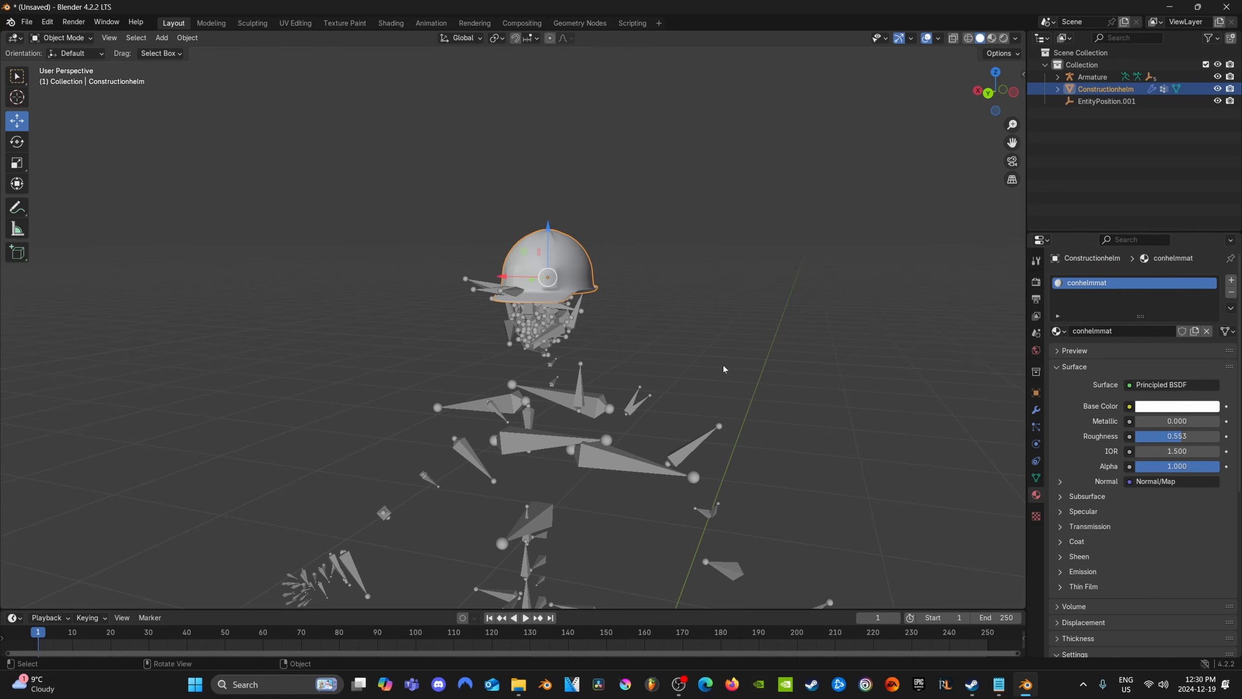
# Copy and paste Constructionhelm to duplicate it, and delete the extra Armature.001 that was pasted along with it
pyautogui.moveTo(740, 329); pyautogui.dragTo(701, 383, button='middle')
pyautogui.scroll(2, 663, 373)
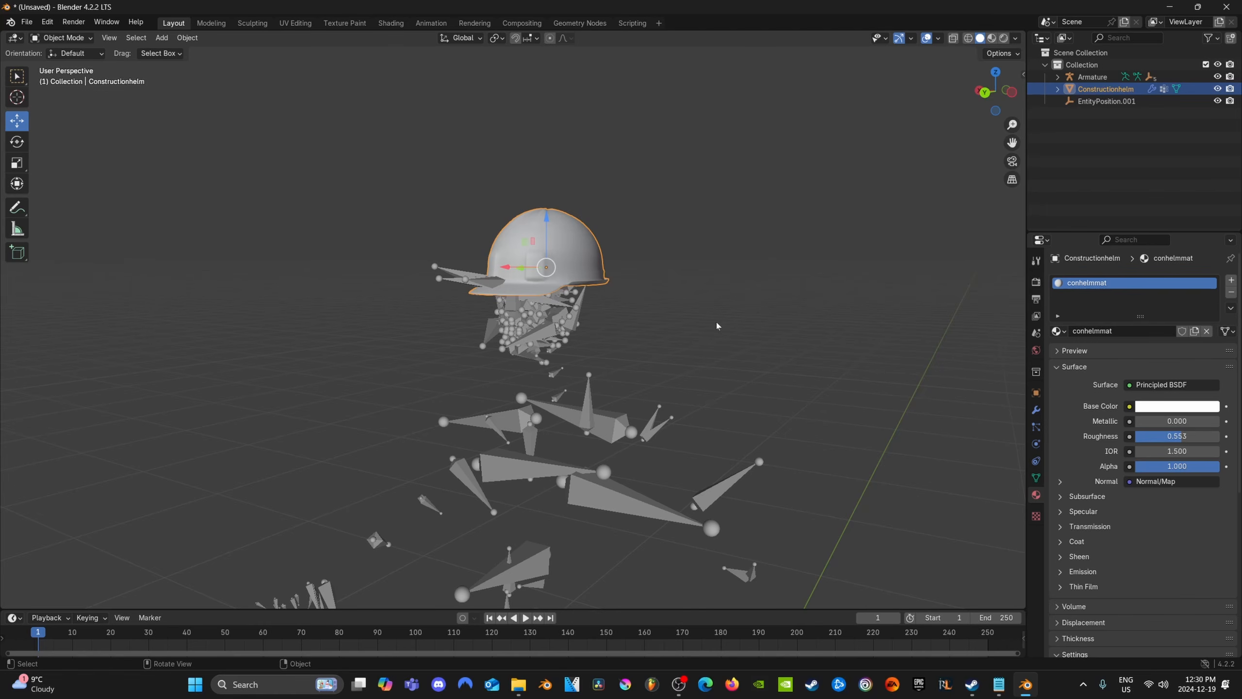
pyautogui.click(1107, 101)
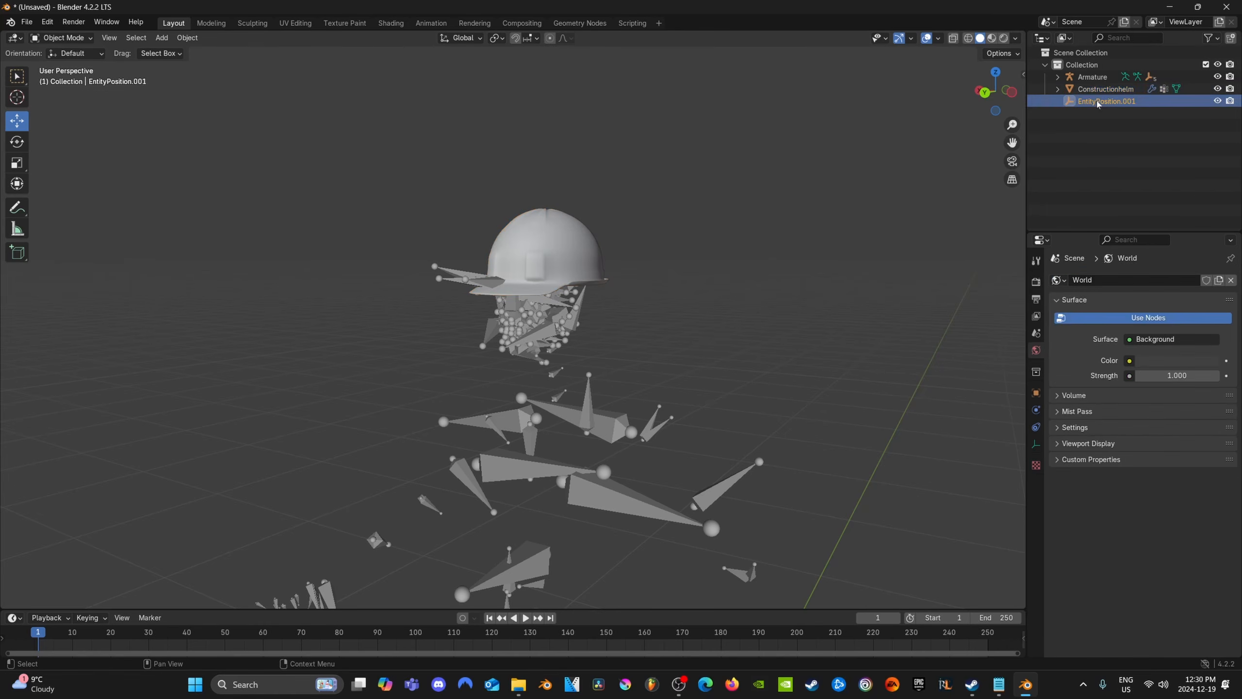
pyautogui.click(1103, 88)
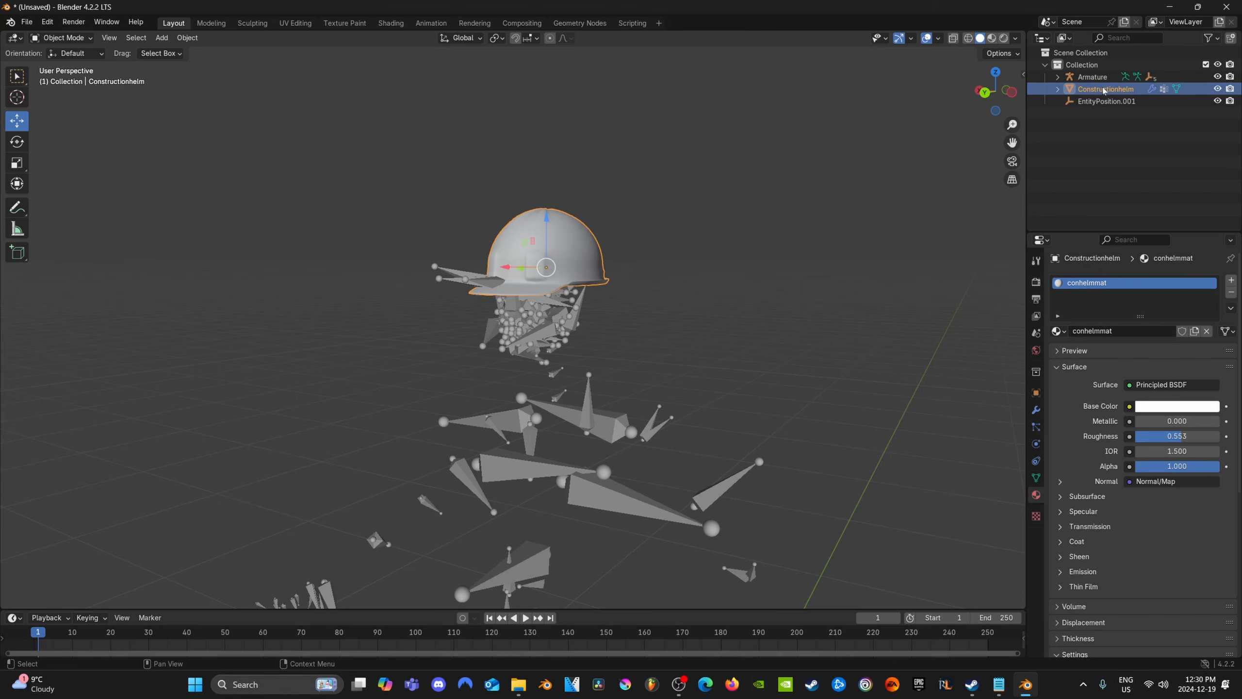
pyautogui.hotkey('ctrl', 'c')
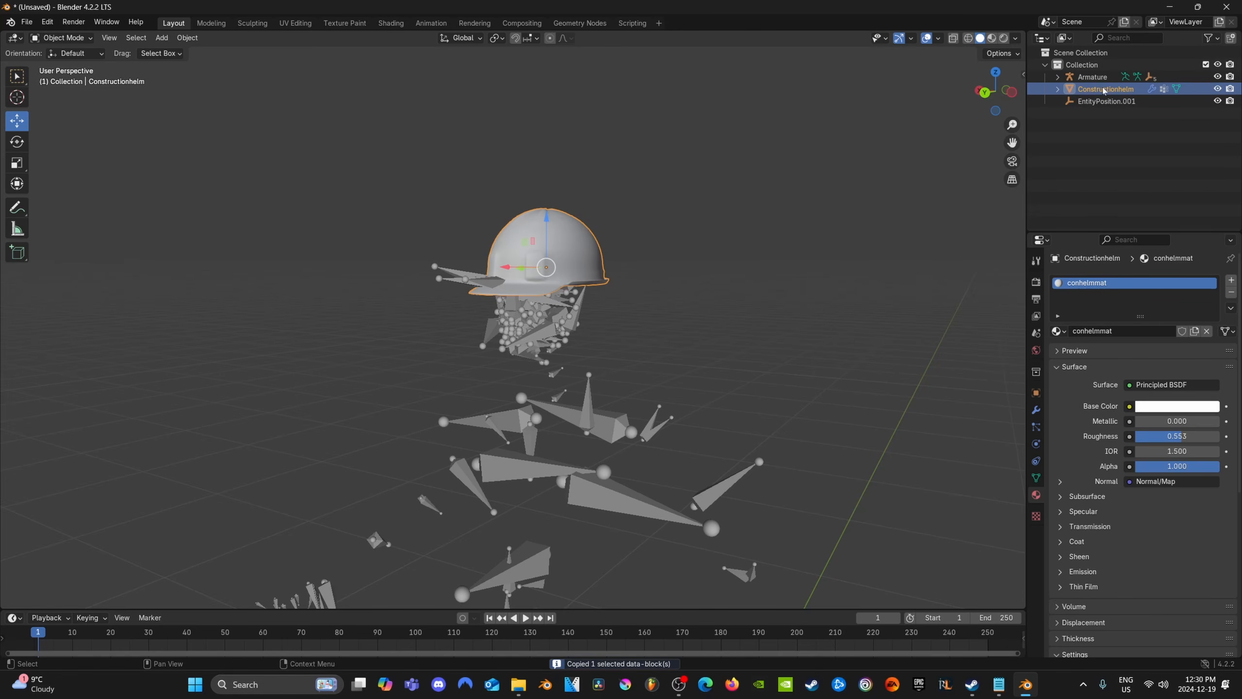
pyautogui.hotkey('ctrl', 'v')
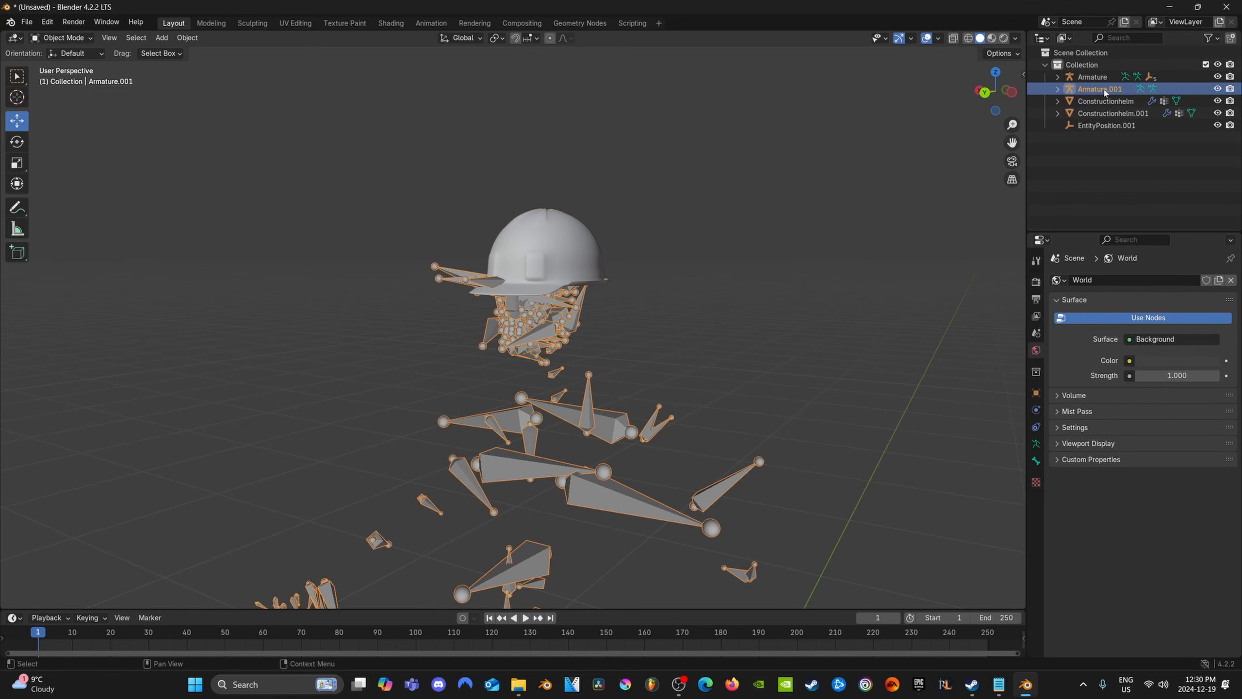
pyautogui.press('Delete')
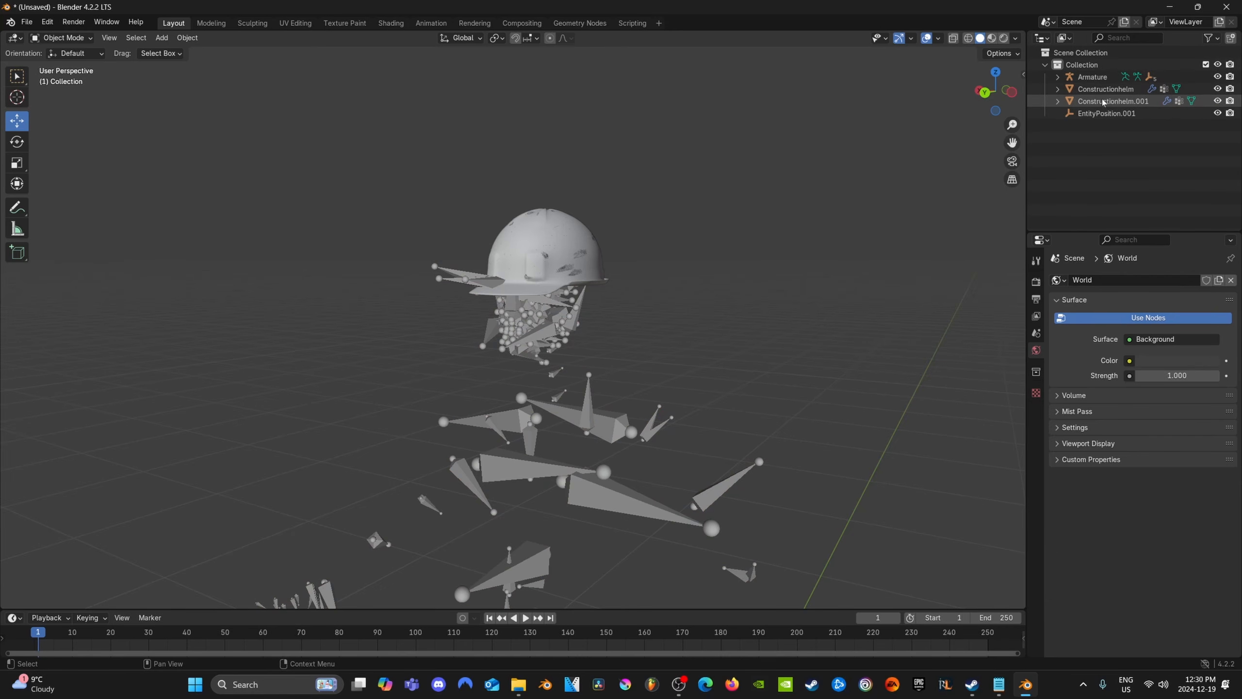
# Remove the material slot from the duplicate Constructionhelm.001 and rename the object UTM_Constructionhelm.001
pyautogui.click(1103, 102)
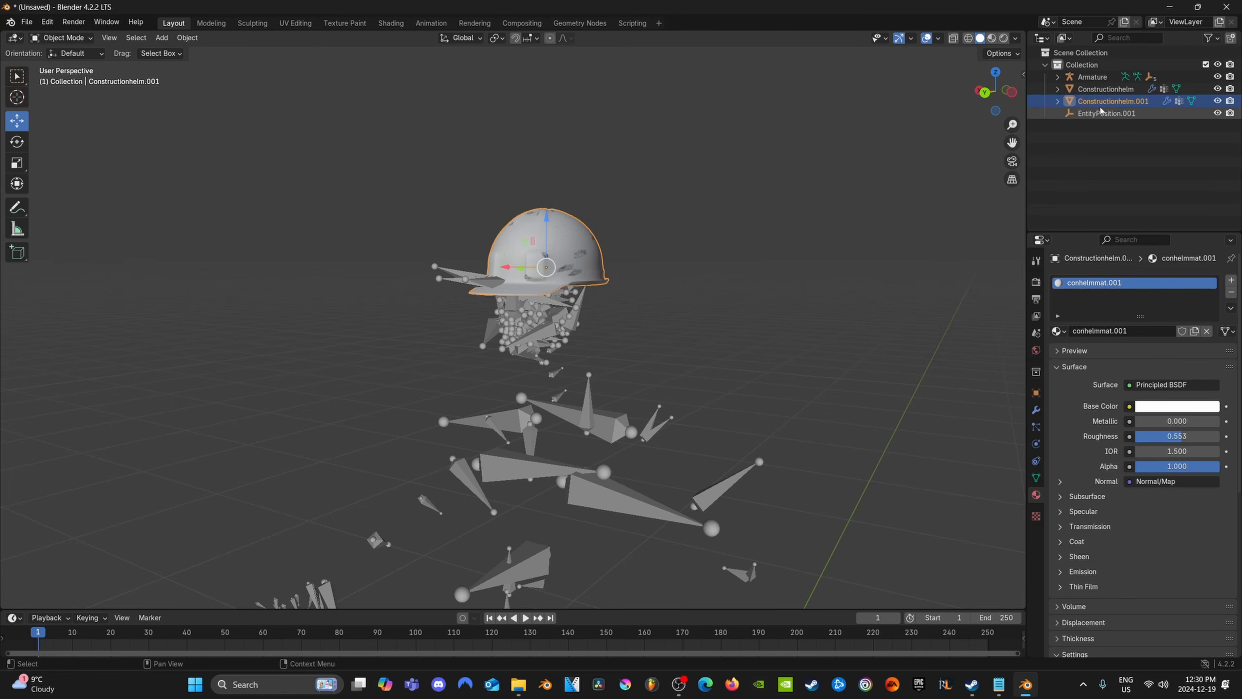
pyautogui.click(1231, 292)
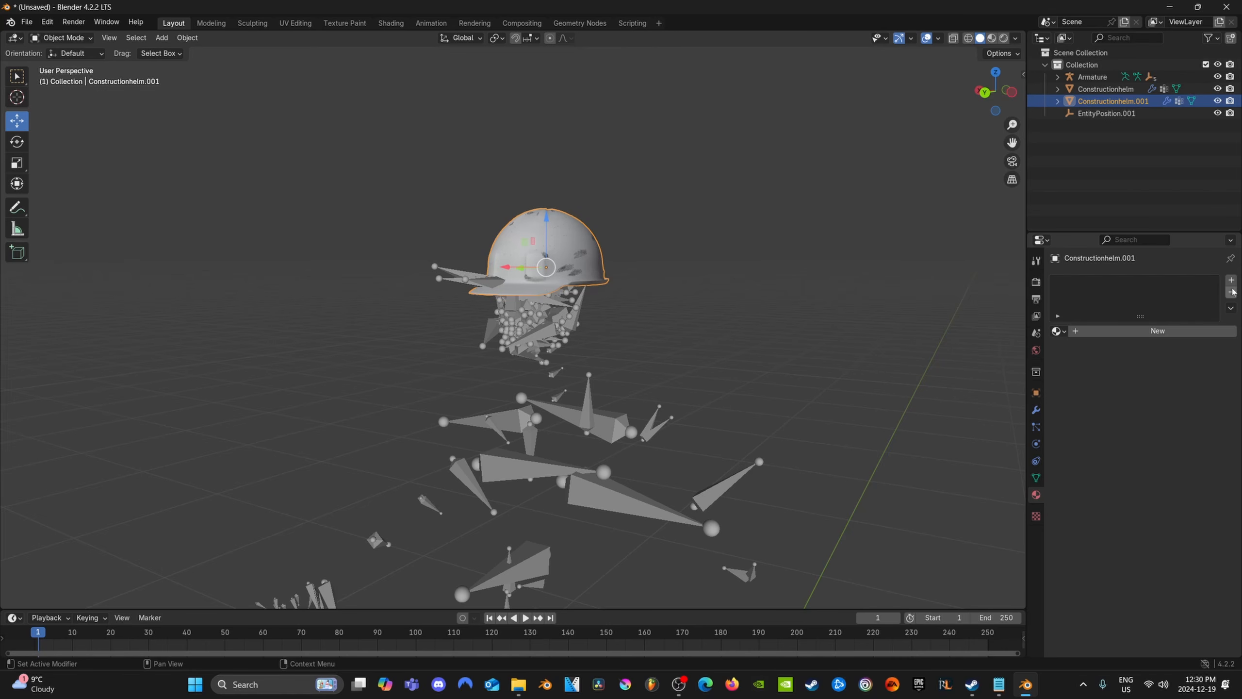
pyautogui.doubleClick(1085, 105)
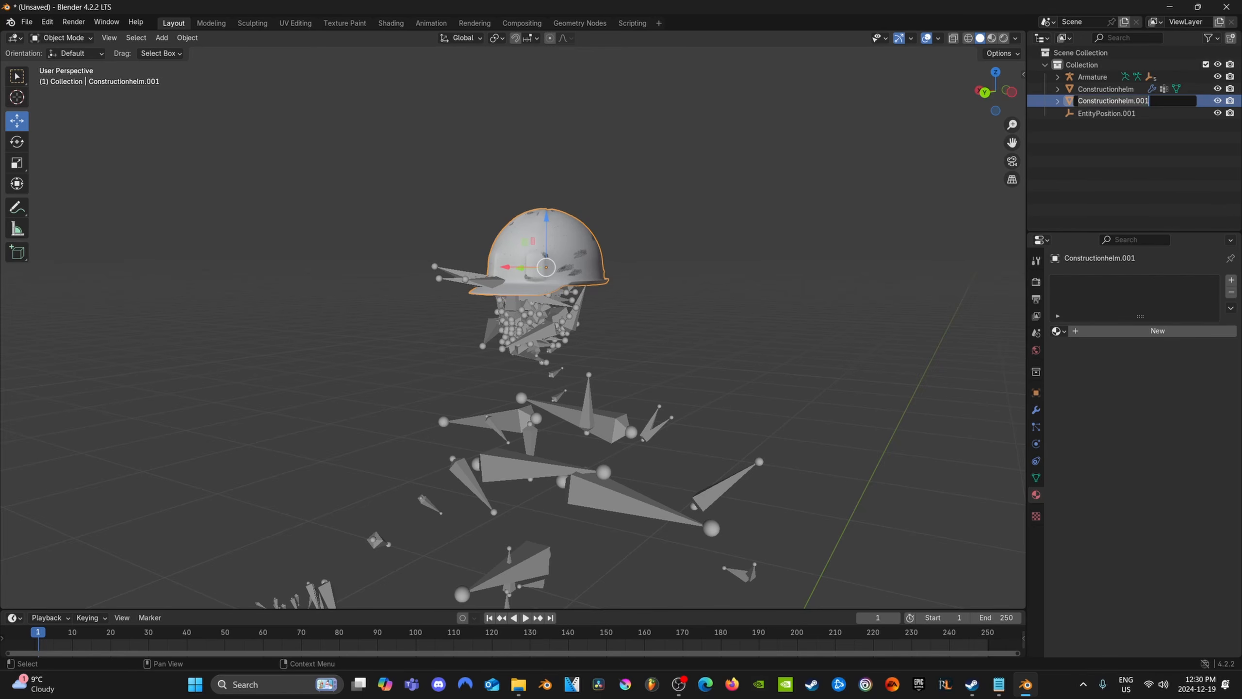
pyautogui.click(1078, 101)
pyautogui.write('UTM_')
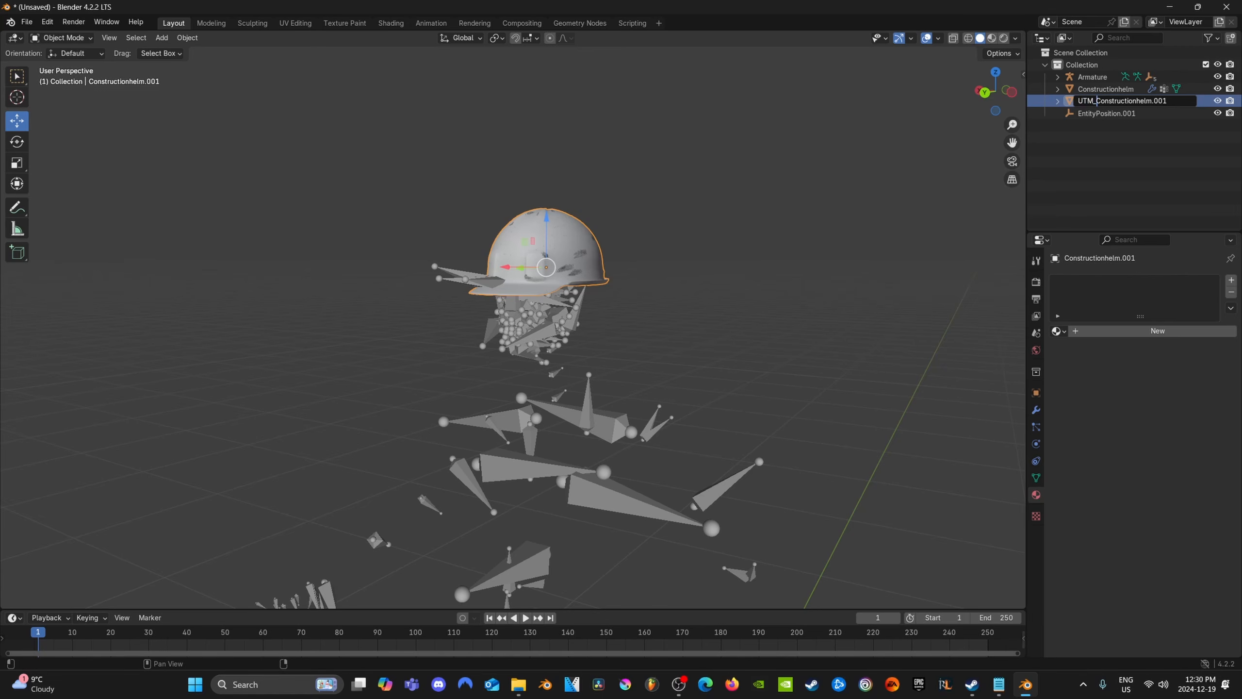
pyautogui.press('Return')
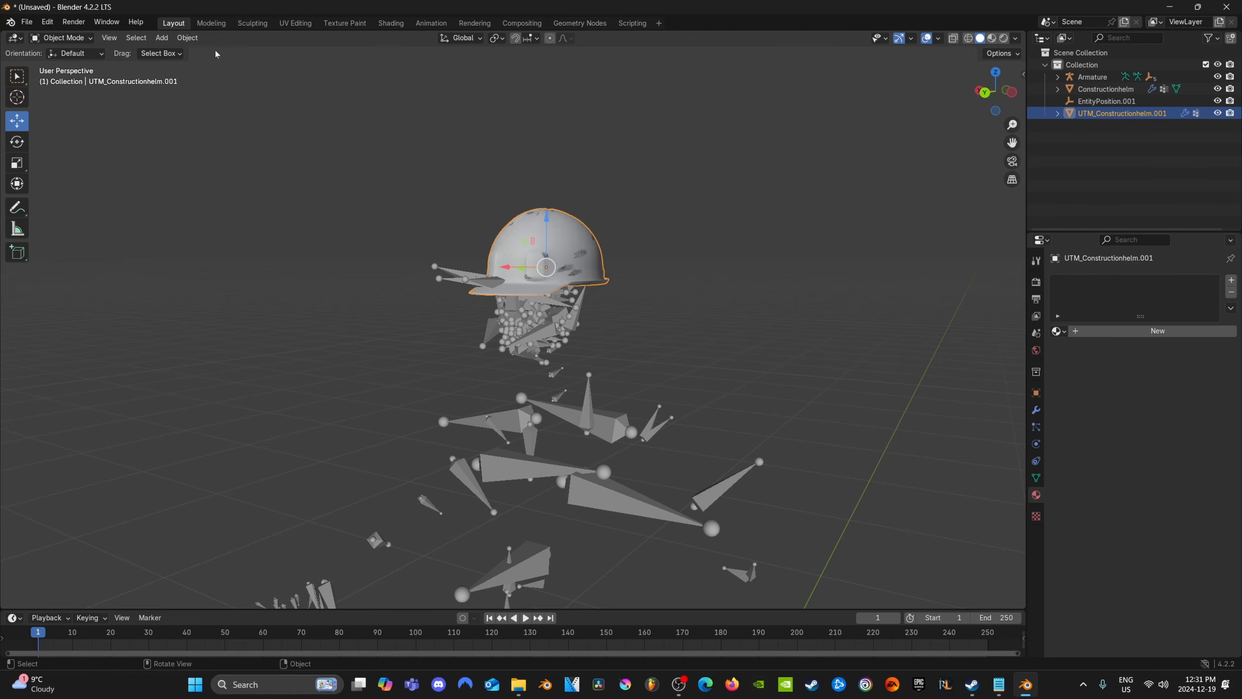
# Set up an FBX export into the Desktop's helmetvideofolder with Custom Properties enabled and Add Leaf Bones disabled
pyautogui.click(27, 22)
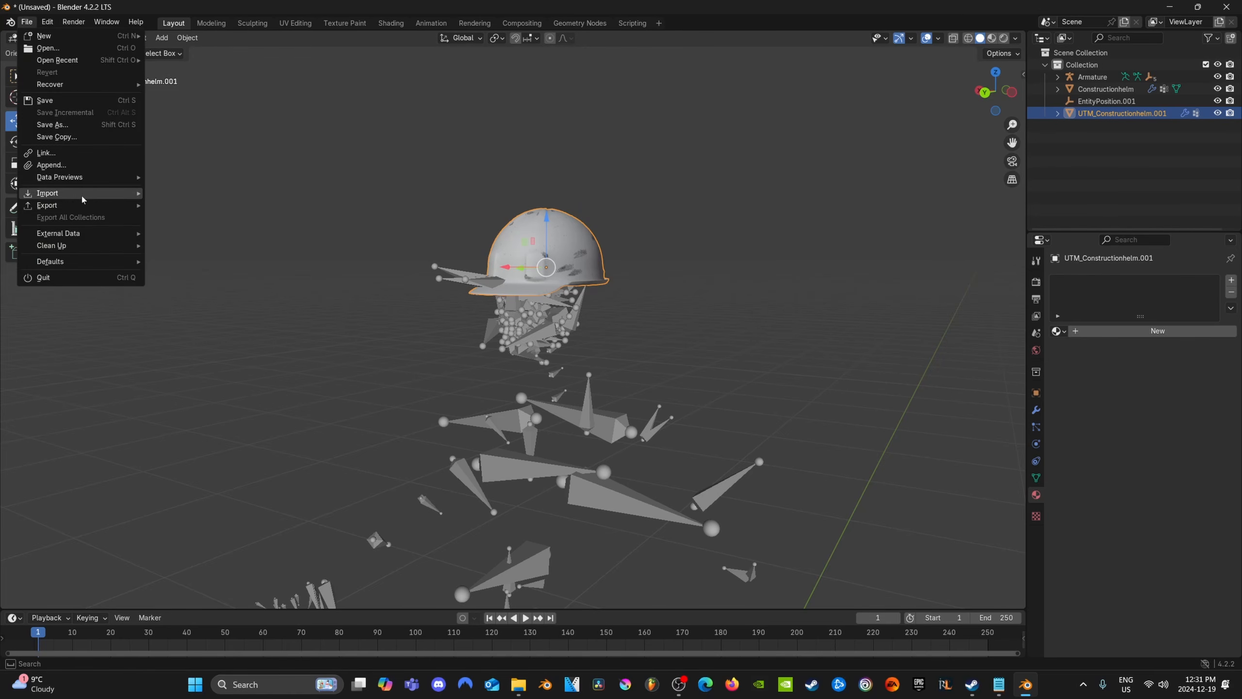
pyautogui.moveTo(80, 209)
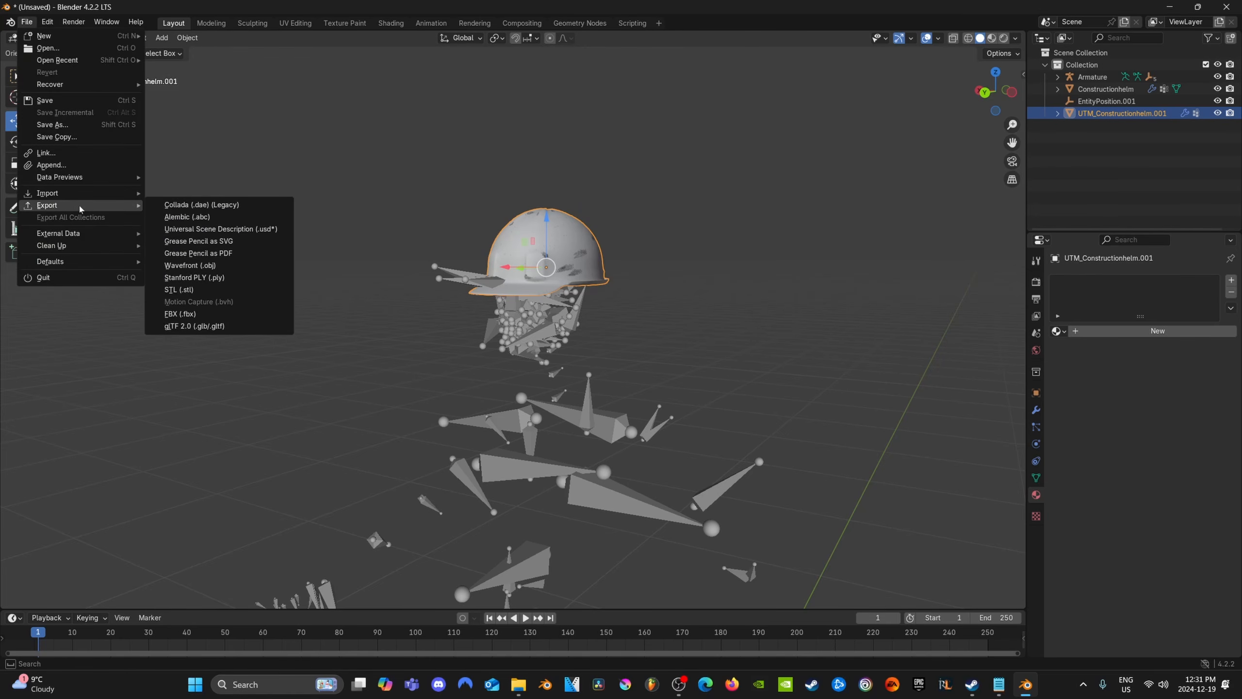
pyautogui.click(180, 314)
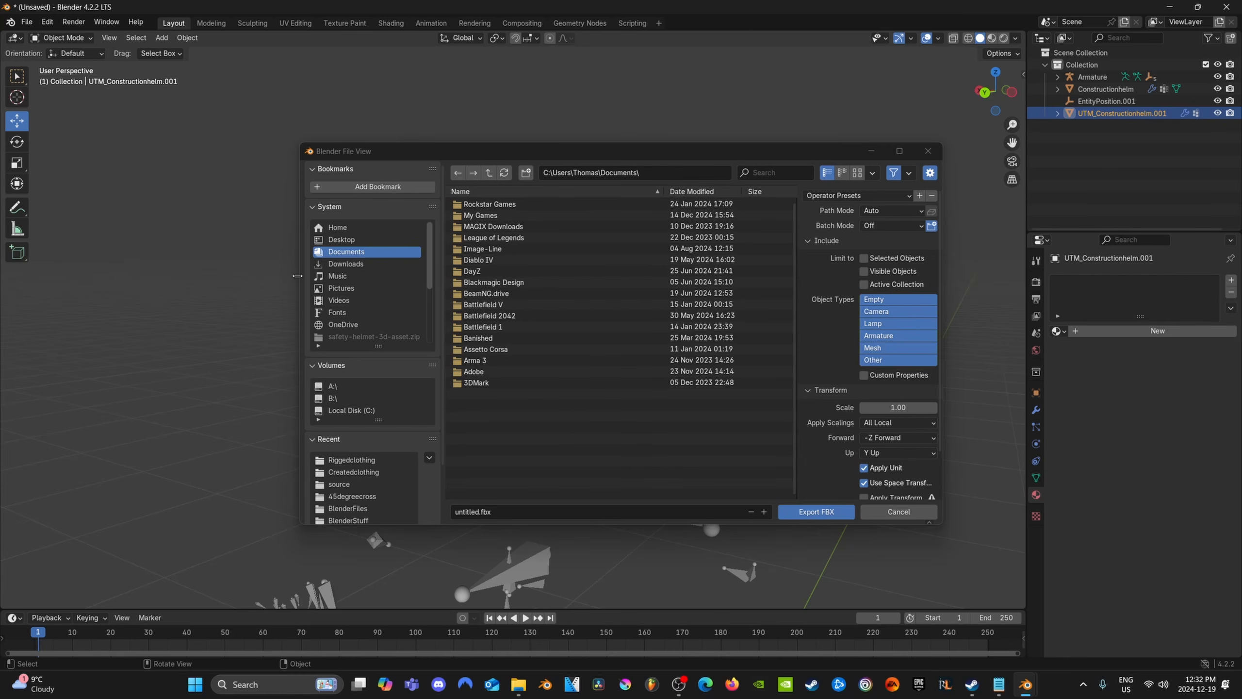
pyautogui.click(356, 240)
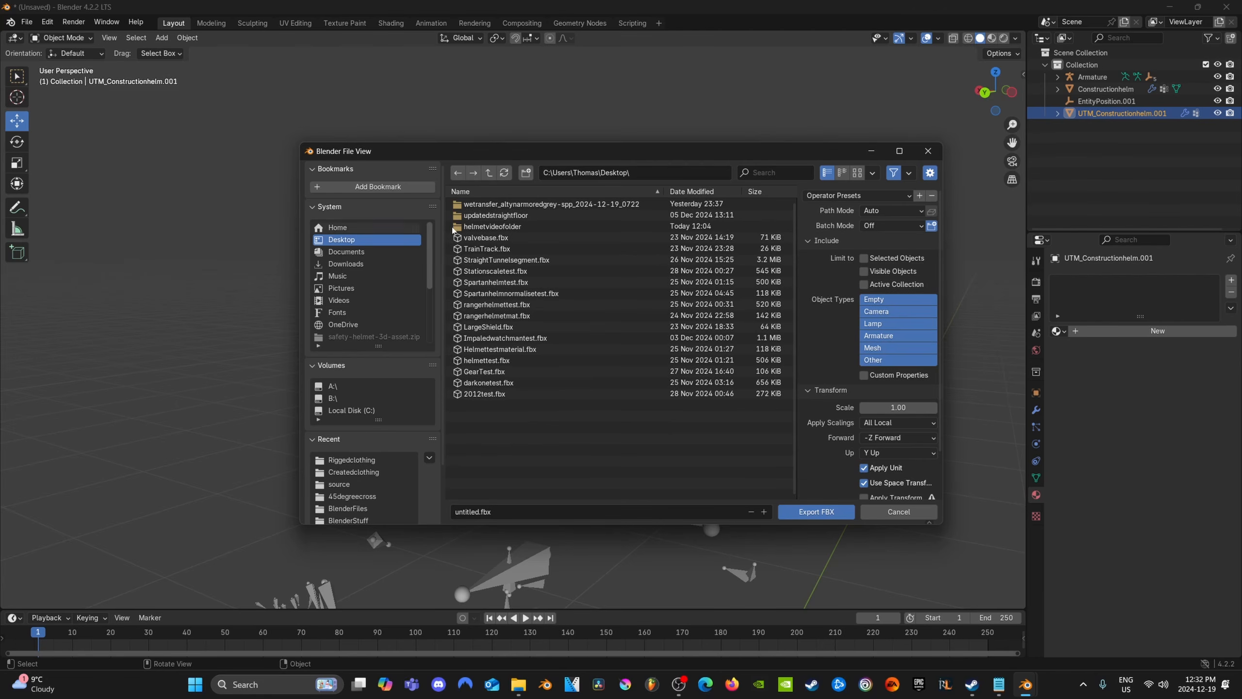
pyautogui.click(491, 226)
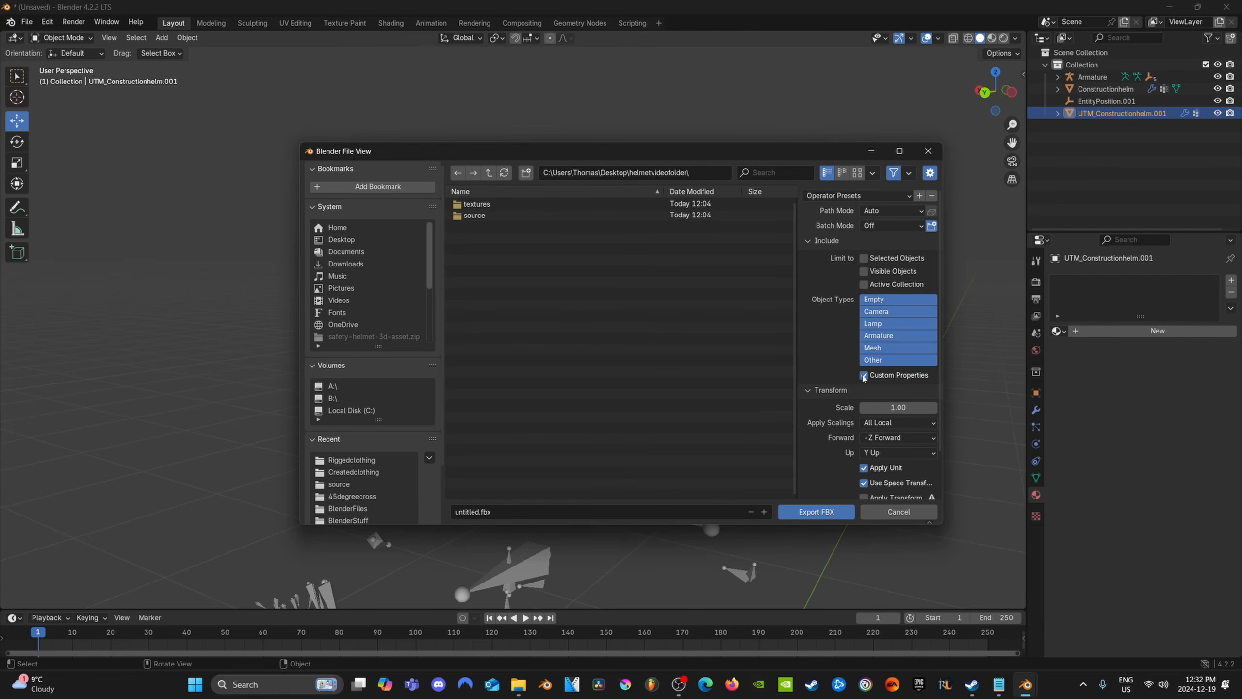
pyautogui.scroll(-2, 838, 350)
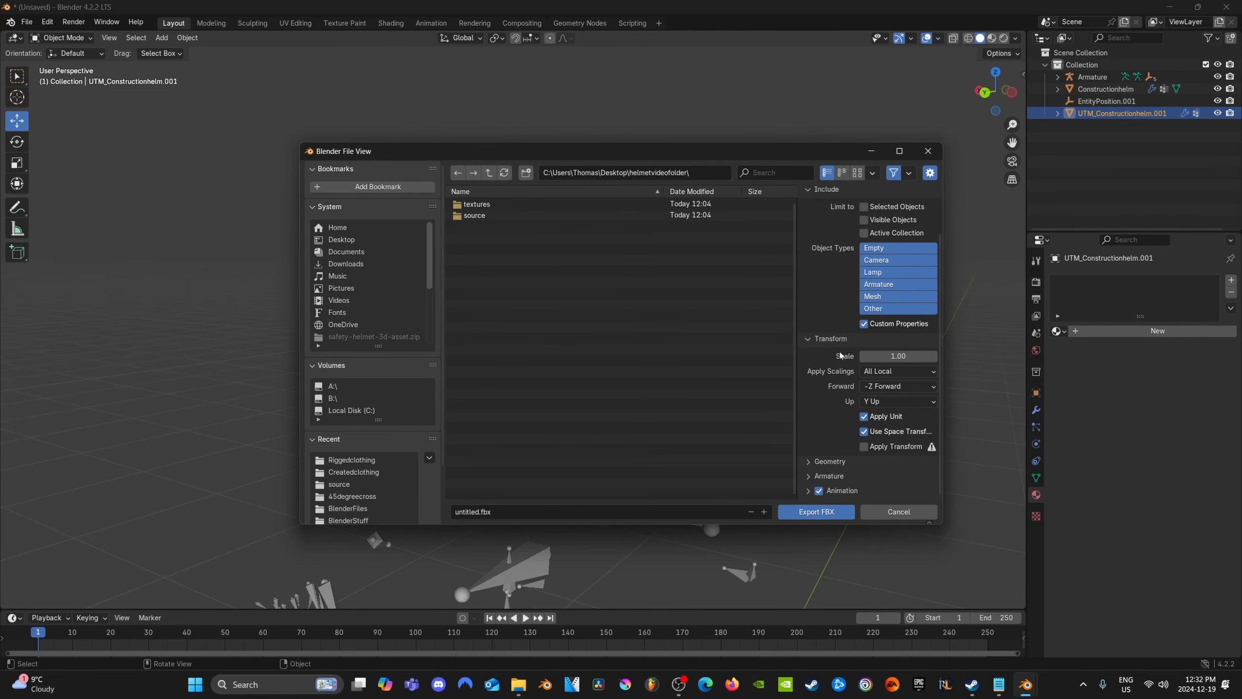
pyautogui.click(808, 476)
pyautogui.scroll(-3, 808, 479)
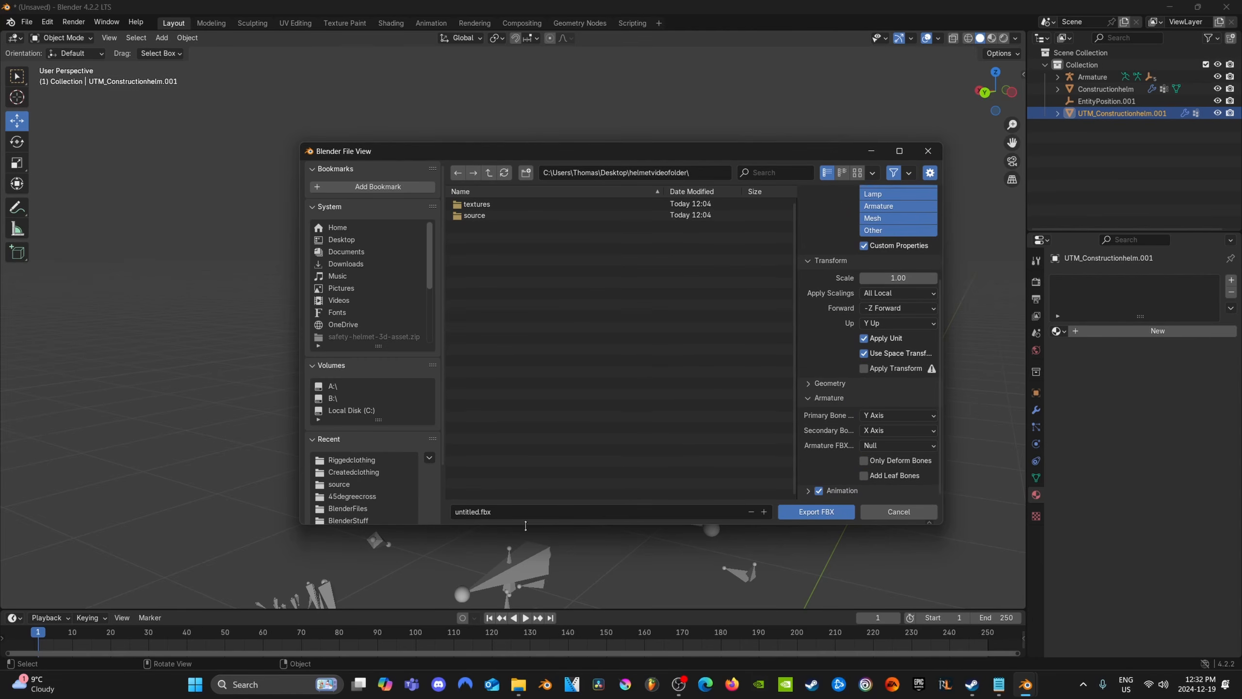
# Name the export file constructionhelm and export the FBX
pyautogui.click(489, 511)
pyautogui.write('constructionhelm')
pyautogui.click(807, 513)
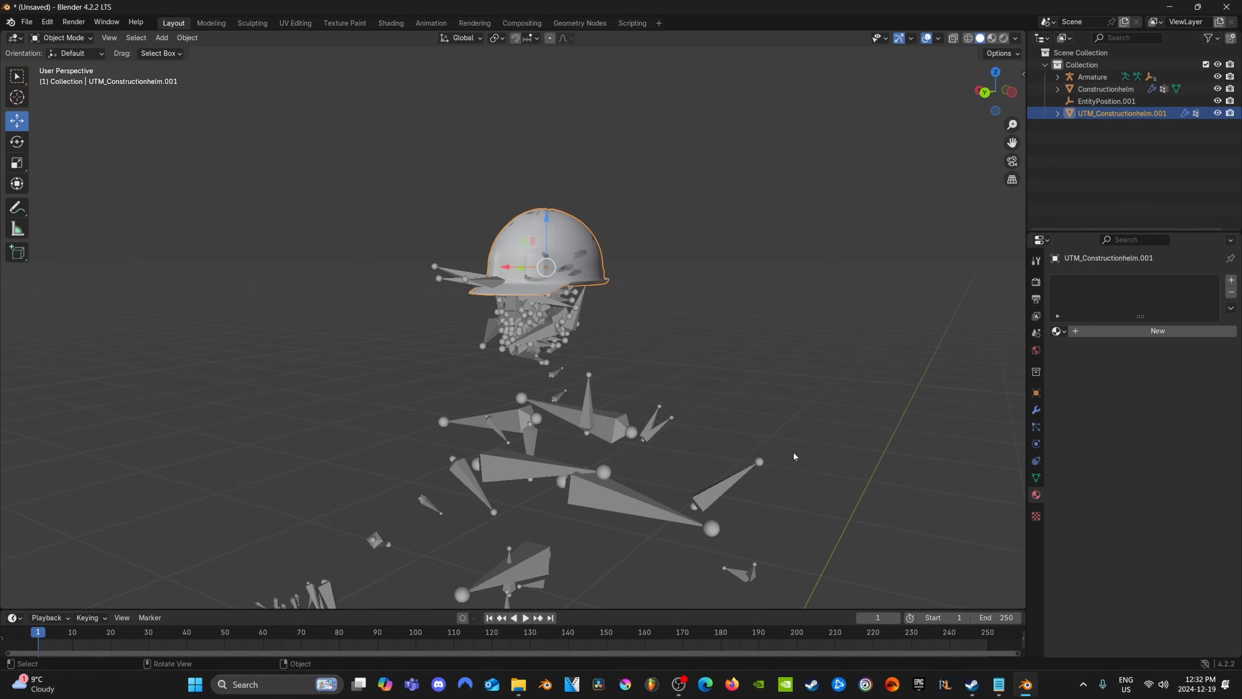
# Delete the UTM_Constructionhelm.001 duplicate from the scene
pyautogui.moveTo(738, 363); pyautogui.dragTo(743, 361, button='middle')
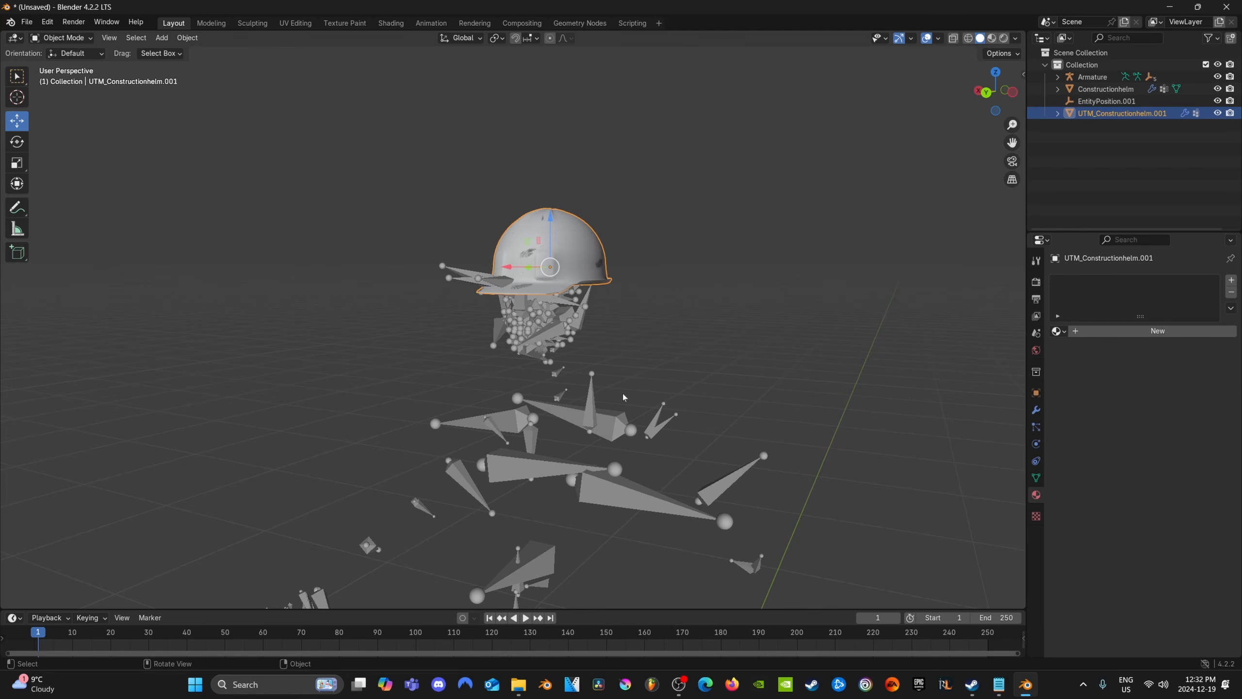
pyautogui.click(1107, 105)
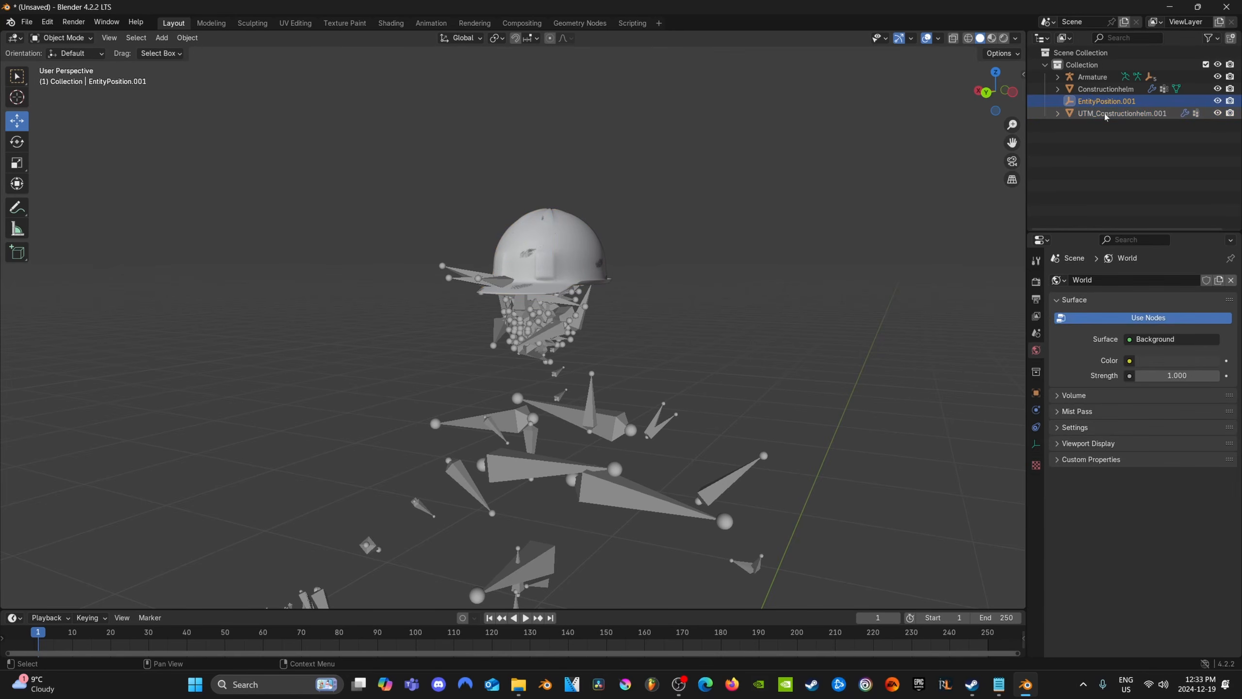
pyautogui.click(1104, 113)
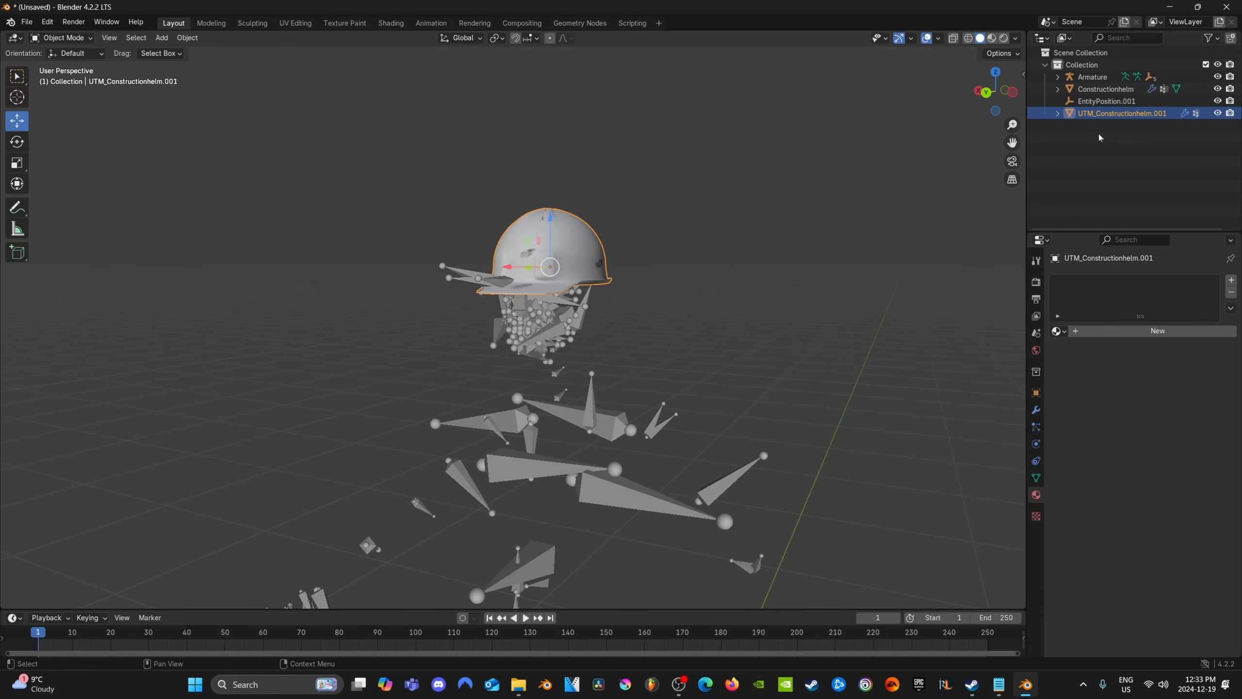
pyautogui.press('Delete')
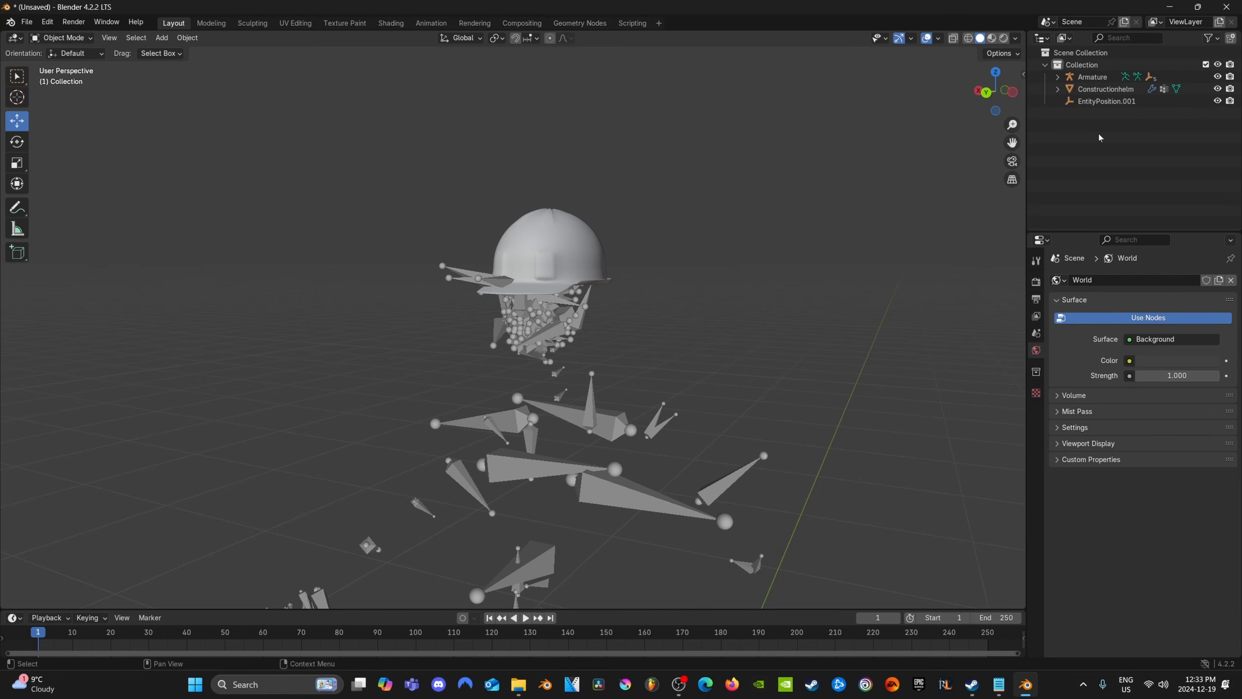
# Move Constructionhelm down about 1.65 m along the global Z axis to the base of the skeleton
pyautogui.click(1105, 88)
pyautogui.scroll(-3, 657, 328)
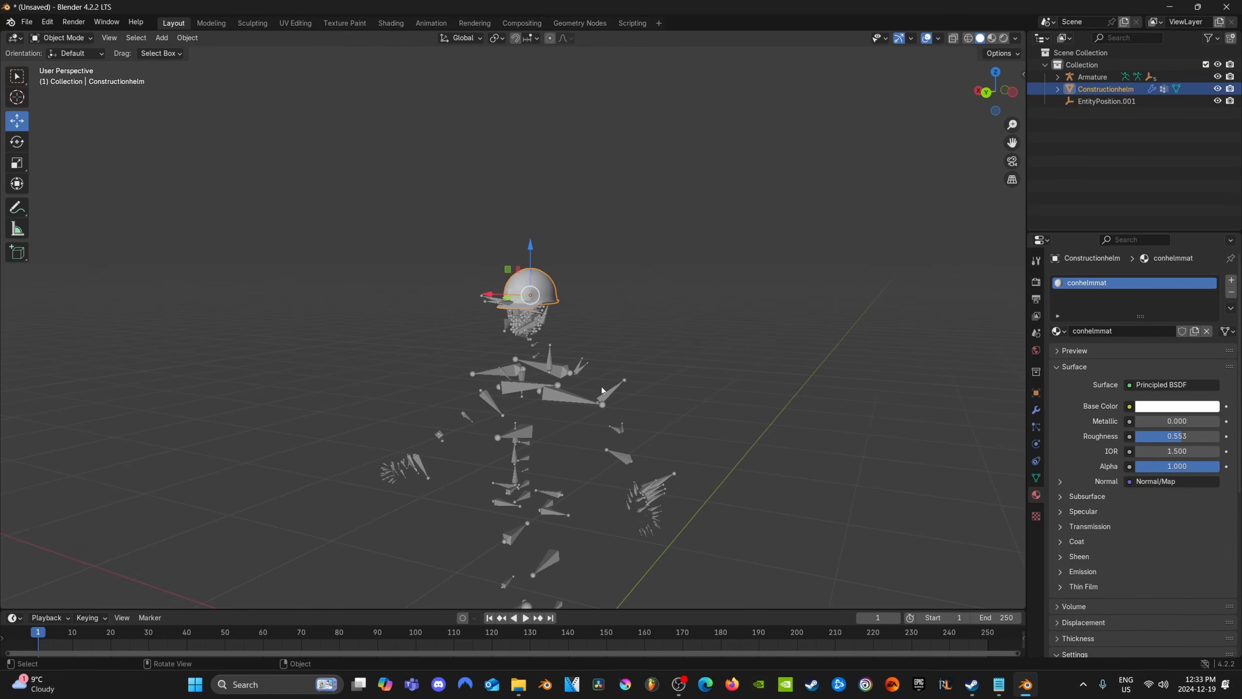
pyautogui.keyDown('shift'); pyautogui.moveTo(602, 390); pyautogui.dragTo(653, 226, button='middle'); pyautogui.keyUp('shift')
pyautogui.press('g')
pyautogui.press('z')
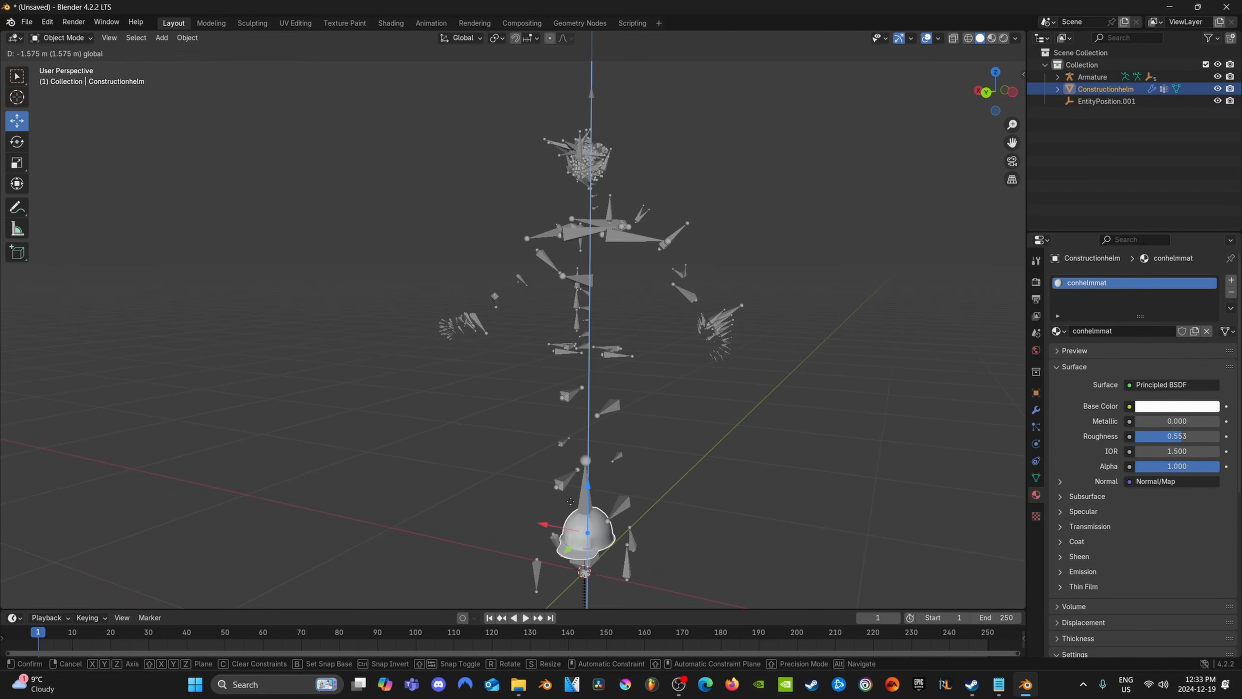
pyautogui.moveTo(571, 501); pyautogui.dragTo(570, 521)
# Lower Constructionhelm by about another 0.029 m along the Z axis so it sits at the ground origin
pyautogui.moveTo(577, 509); pyautogui.dragTo(555, 432, button='middle')
pyautogui.scroll(3, 555, 432)
pyautogui.moveTo(542, 481); pyautogui.dragTo(515, 482, button='middle')
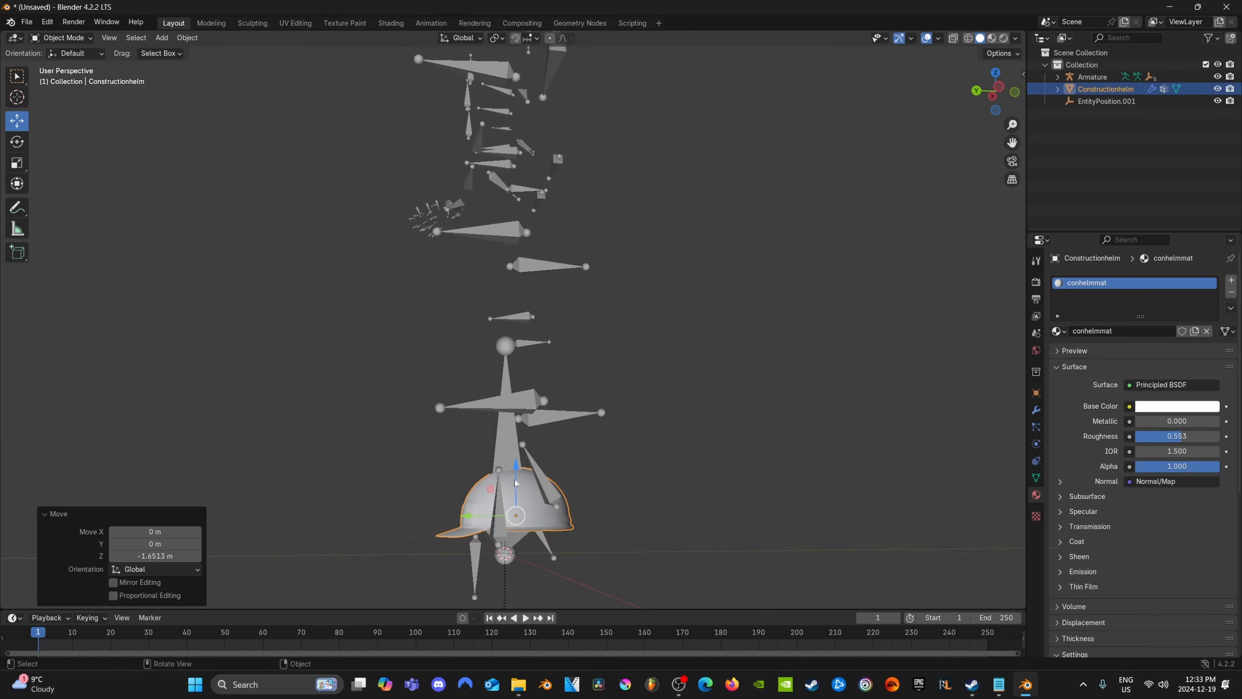
pyautogui.moveTo(515, 471); pyautogui.dragTo(515, 483)
pyautogui.moveTo(628, 491); pyautogui.dragTo(521, 551, button='middle')
pyautogui.moveTo(527, 477); pyautogui.dragTo(594, 472, button='middle')
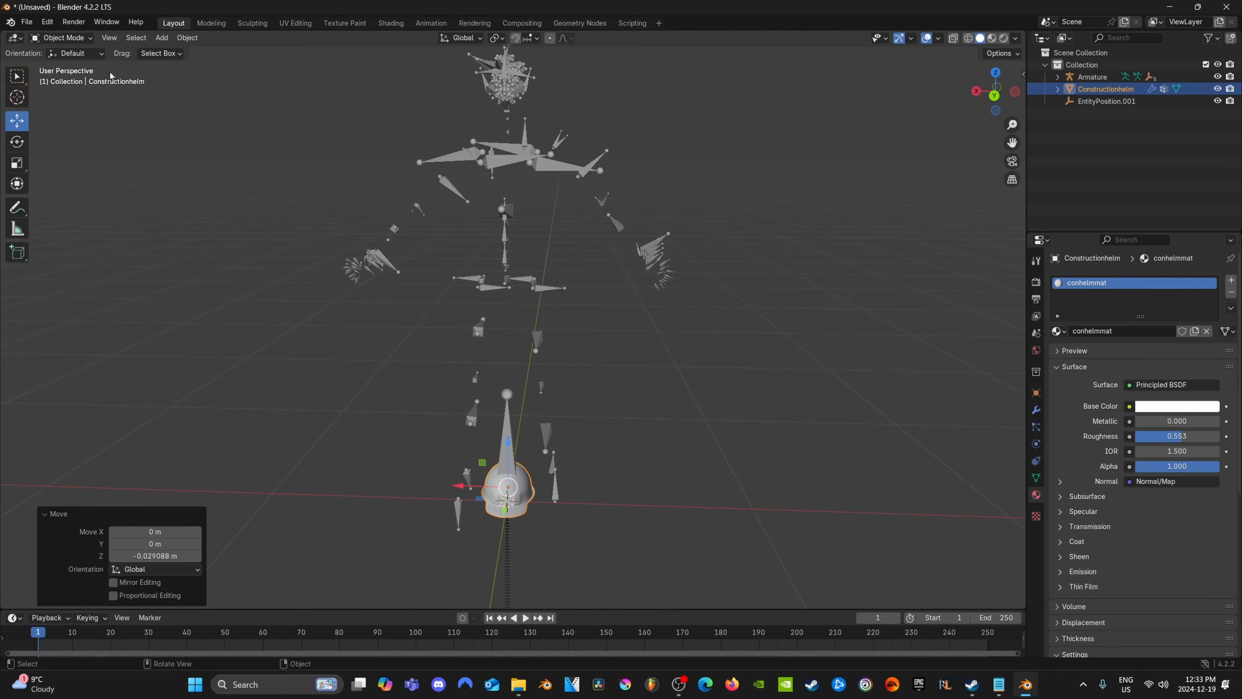
# Export only the selected Constructionhelm object as an FBX named constructionhelmfloor in helmetvideofolder
pyautogui.click(26, 22)
pyautogui.moveTo(100, 206)
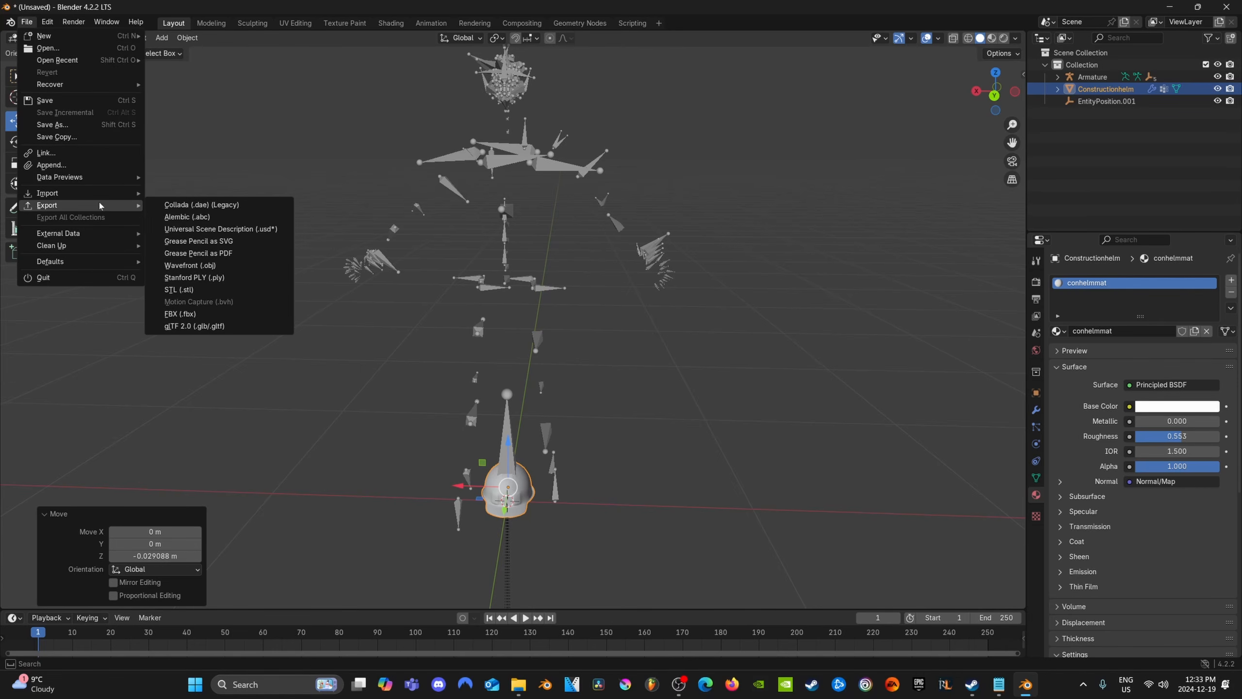
pyautogui.click(180, 313)
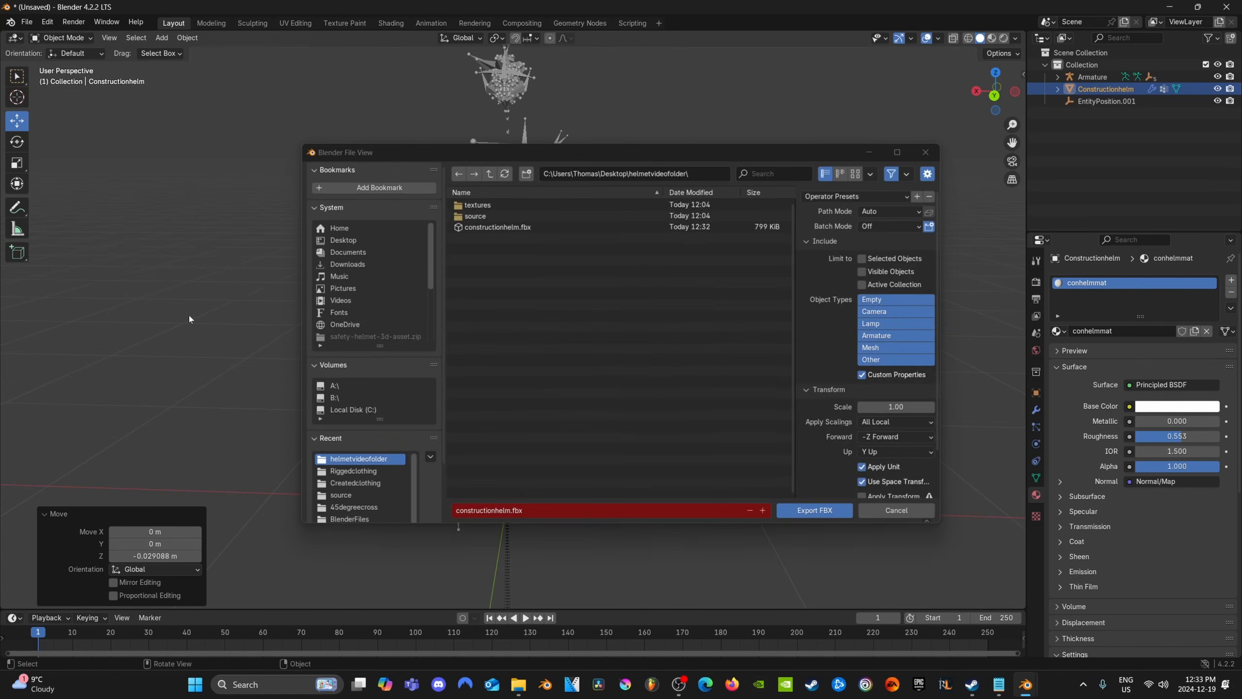
pyautogui.click(506, 514)
pyautogui.write('construction')
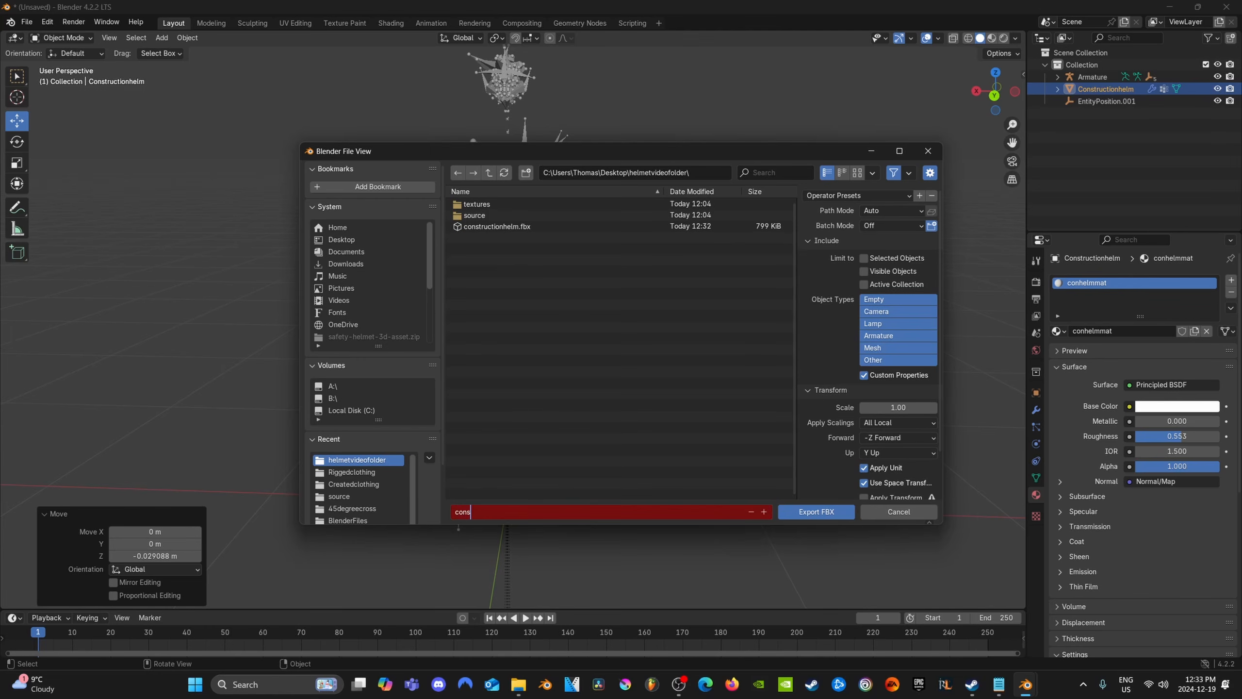
pyautogui.write('helmfloor')
pyautogui.press('Return')
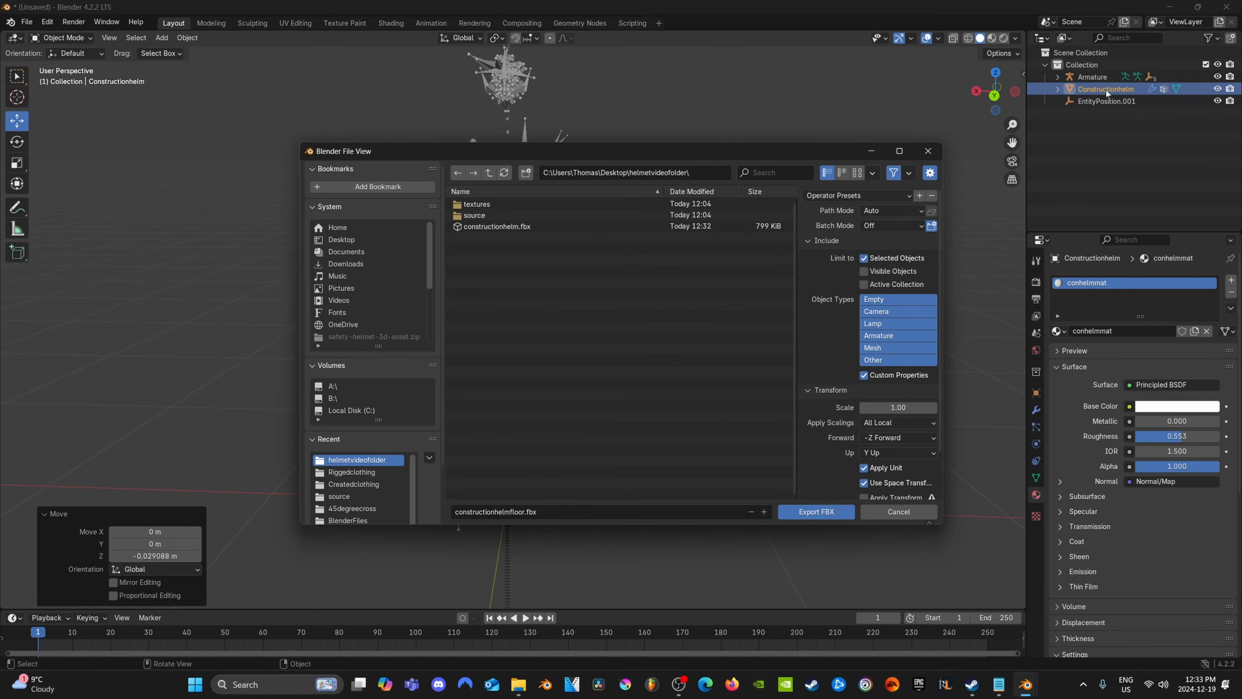
pyautogui.click(972, 206)
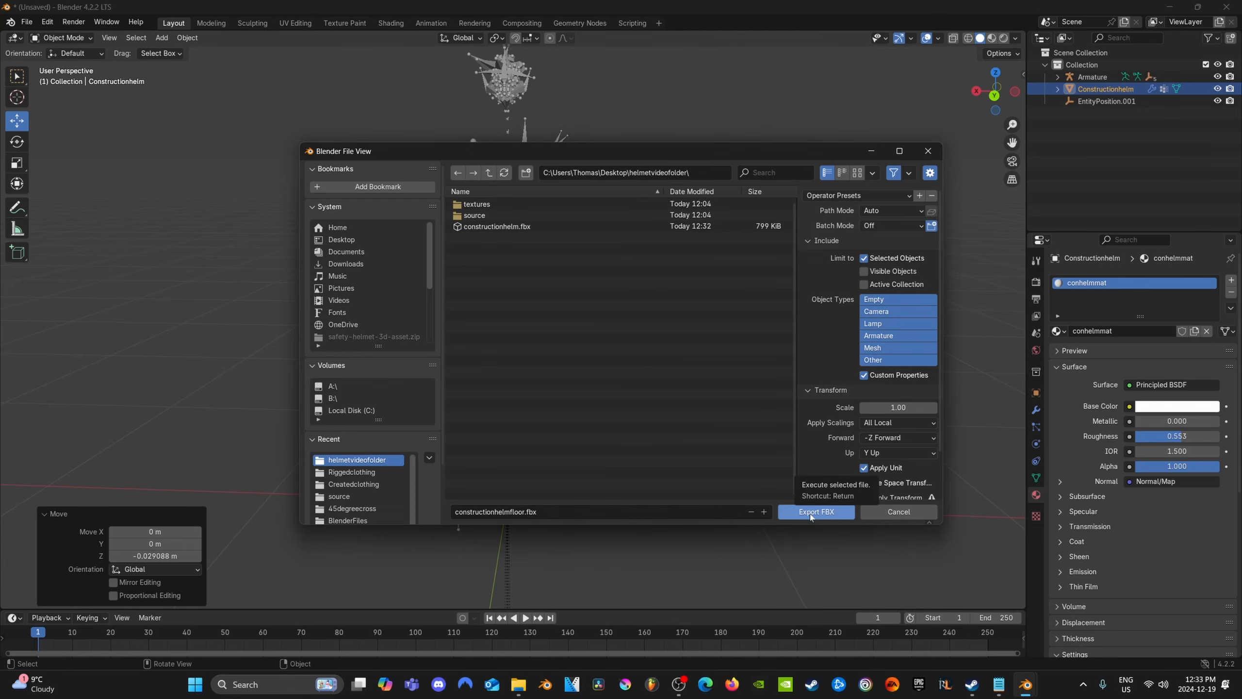
pyautogui.click(810, 511)
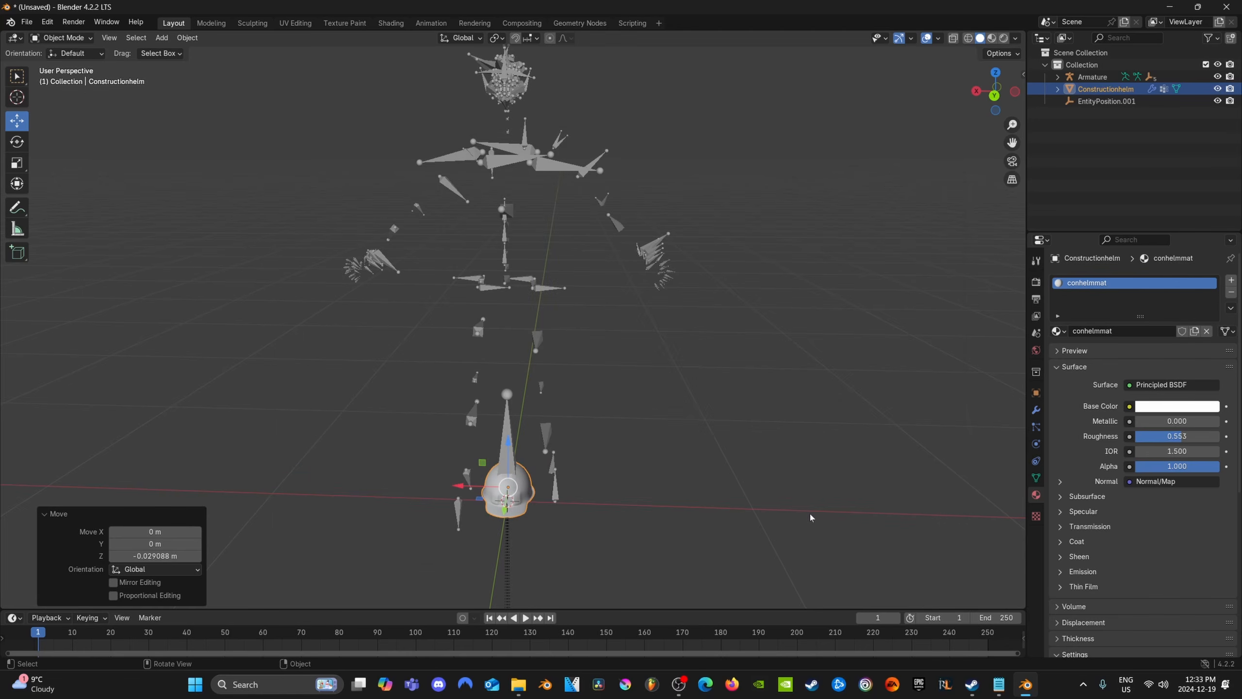
pyautogui.moveTo(811, 518); pyautogui.dragTo(778, 434, button='middle')
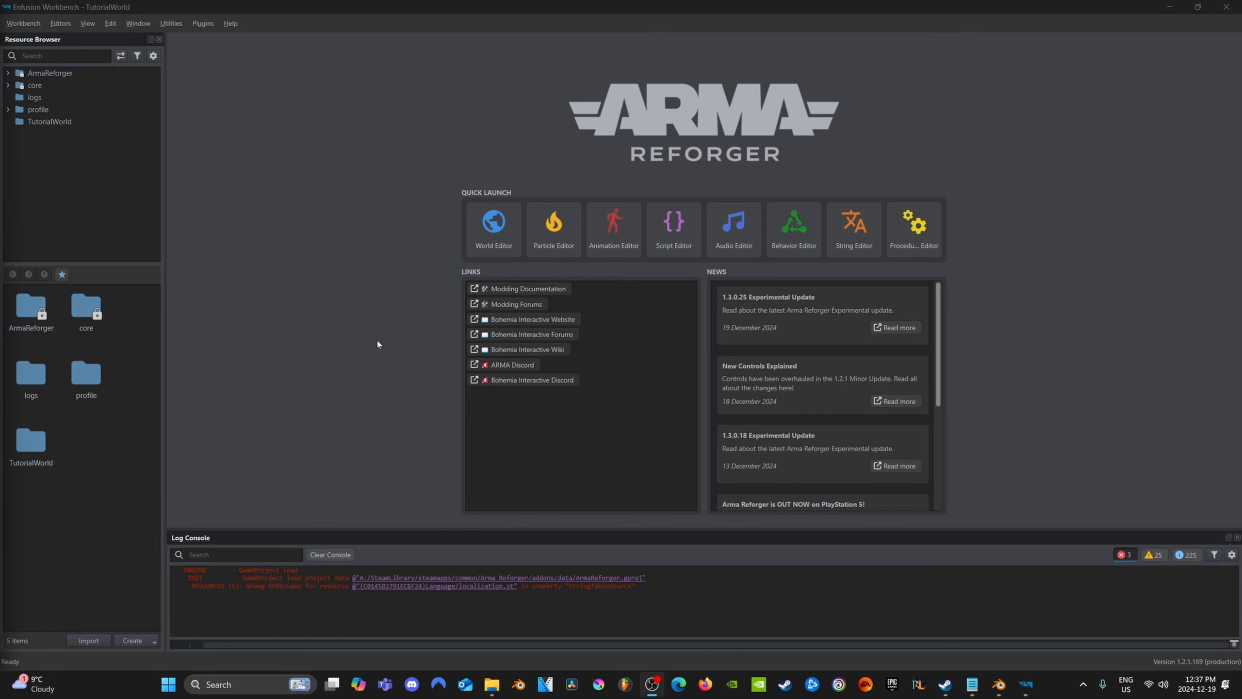
# Switch to Enfusion Workbench, open the World Editor and create a testworlds folder in TutorialWorld for saving the world
pyautogui.click(498, 227)
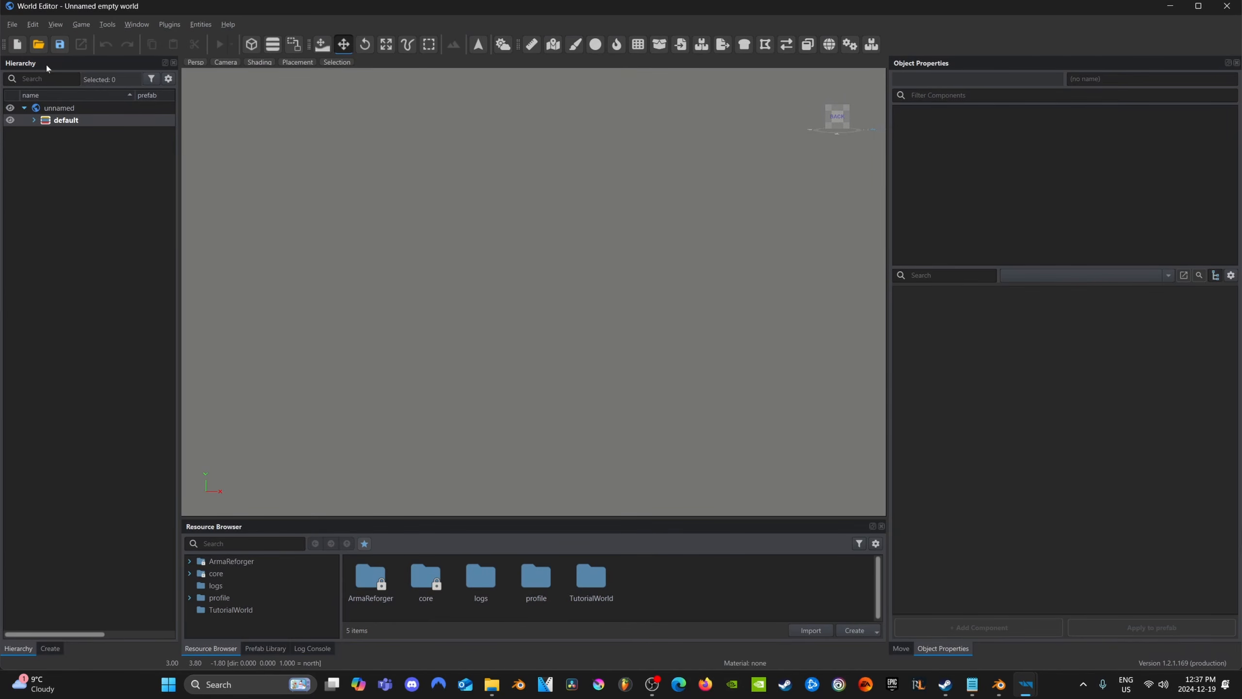
pyautogui.click(61, 46)
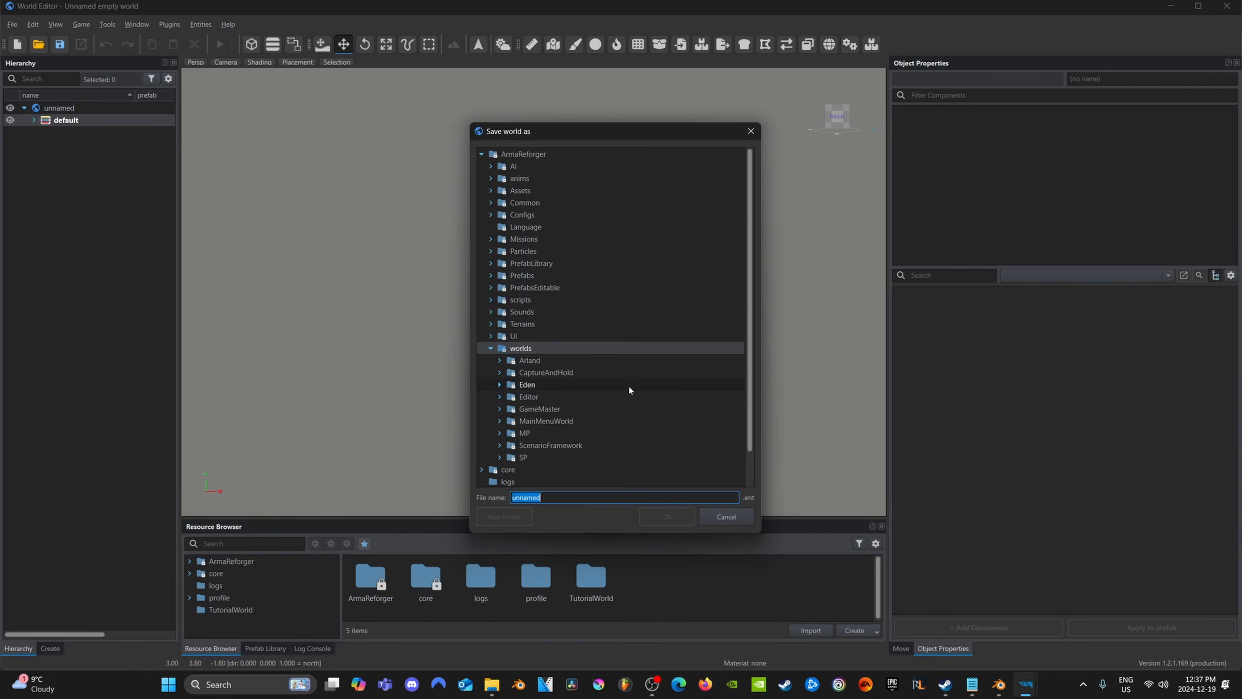
pyautogui.scroll(-1, 629, 387)
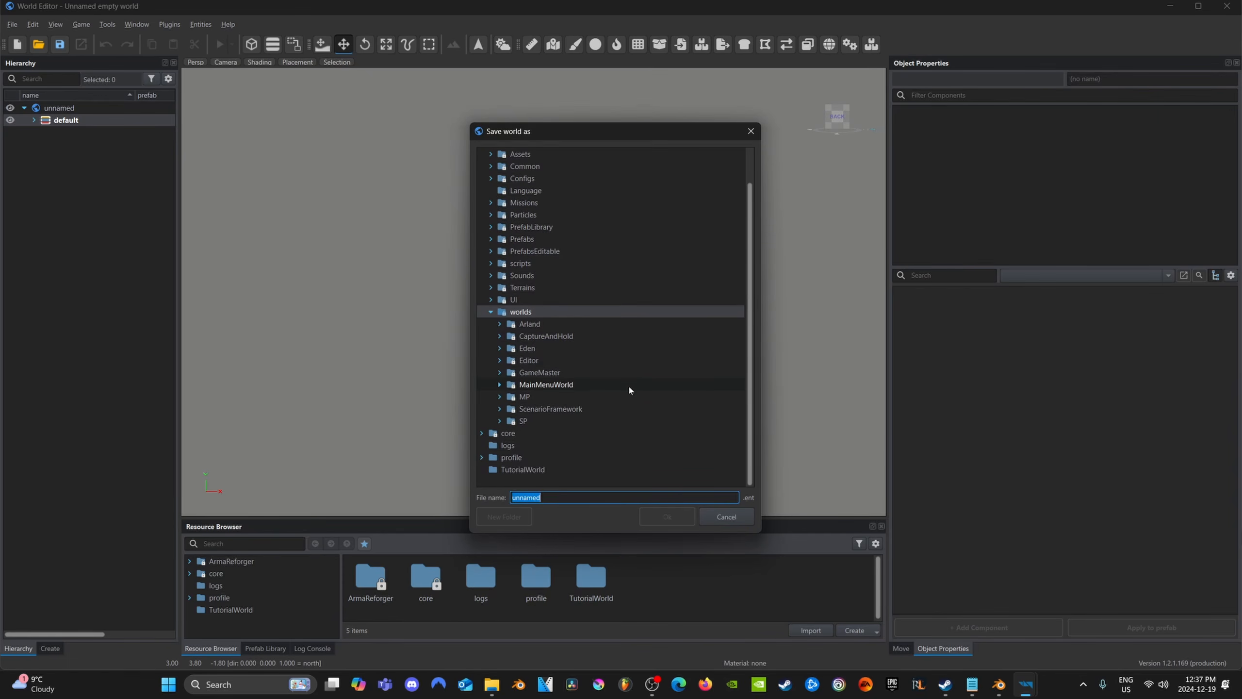
pyautogui.click(527, 470)
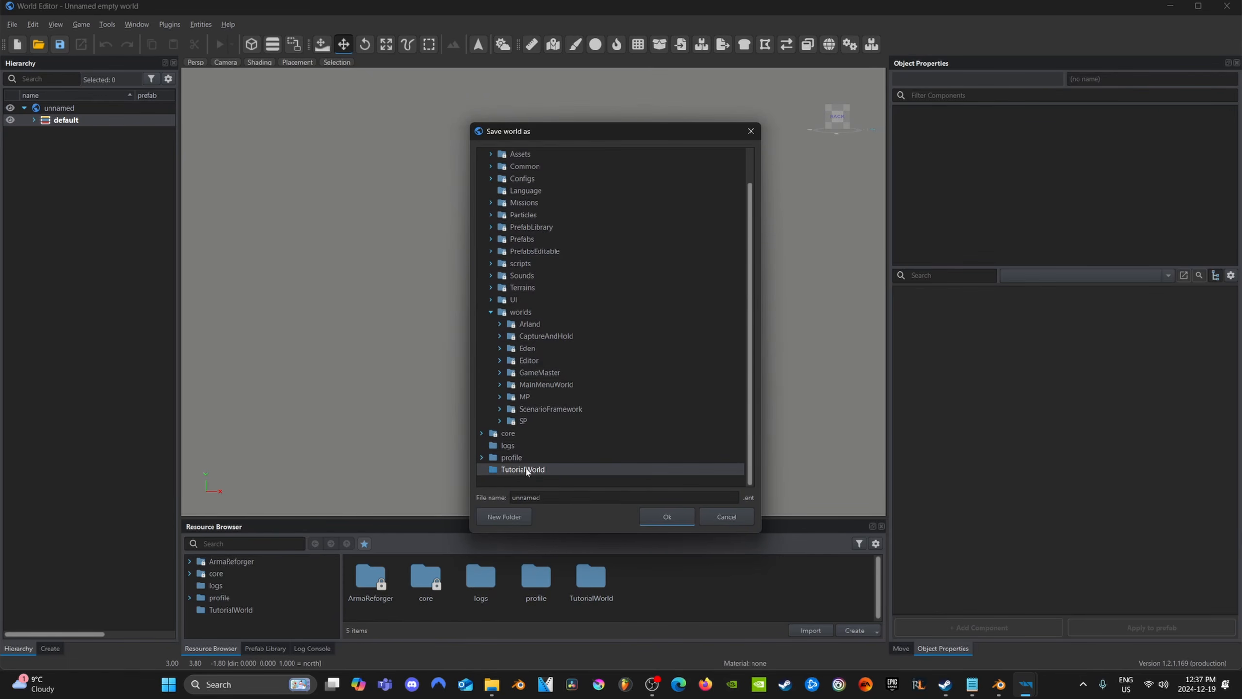
pyautogui.click(509, 518)
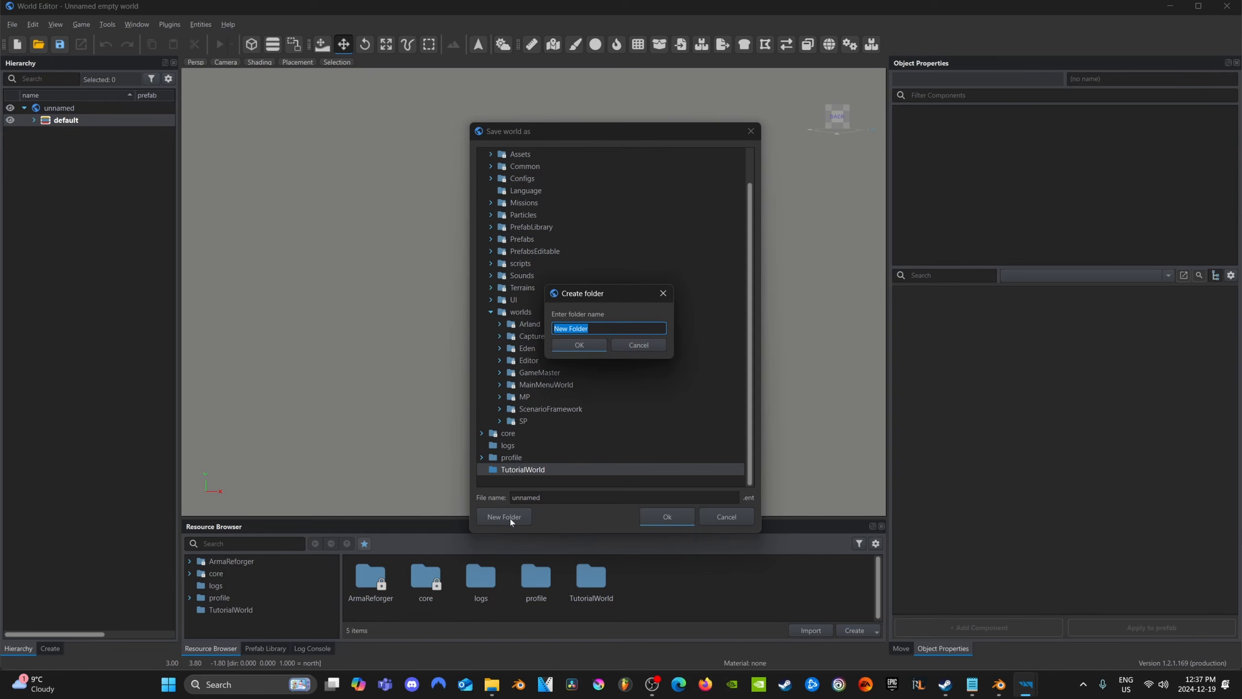
pyautogui.write('testworlds')
pyautogui.click(601, 346)
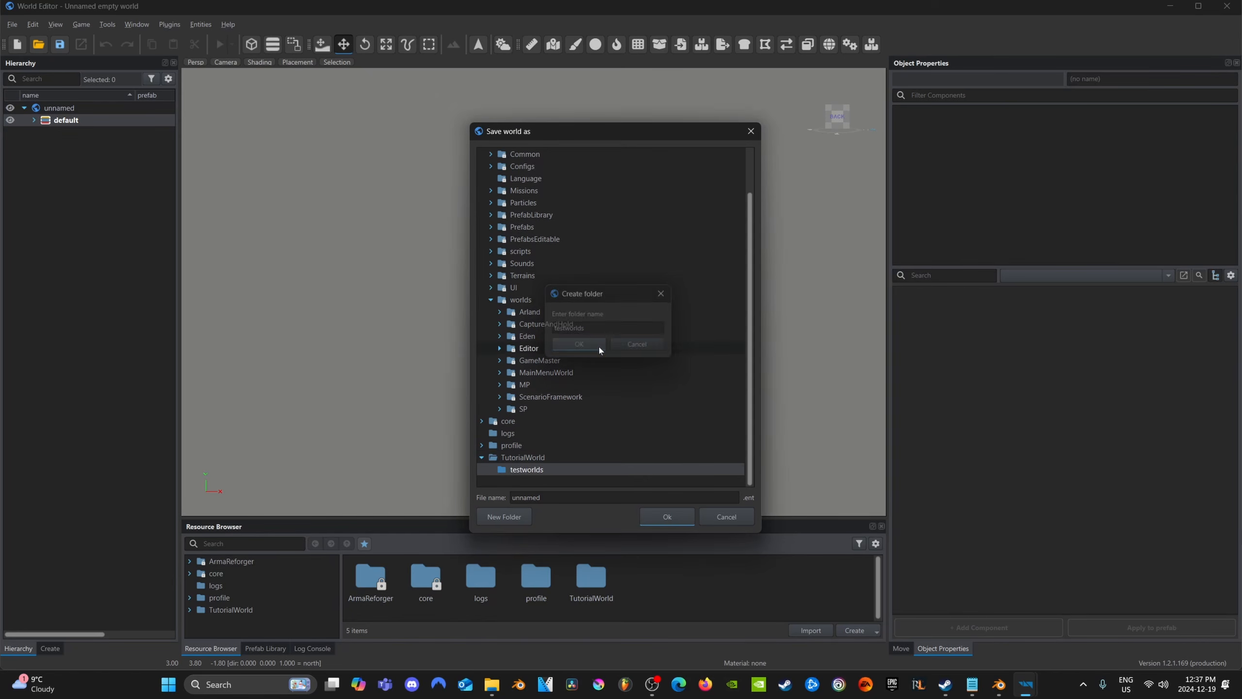
# Save the world in the testworlds folder under the name testingworld
pyautogui.click(542, 498)
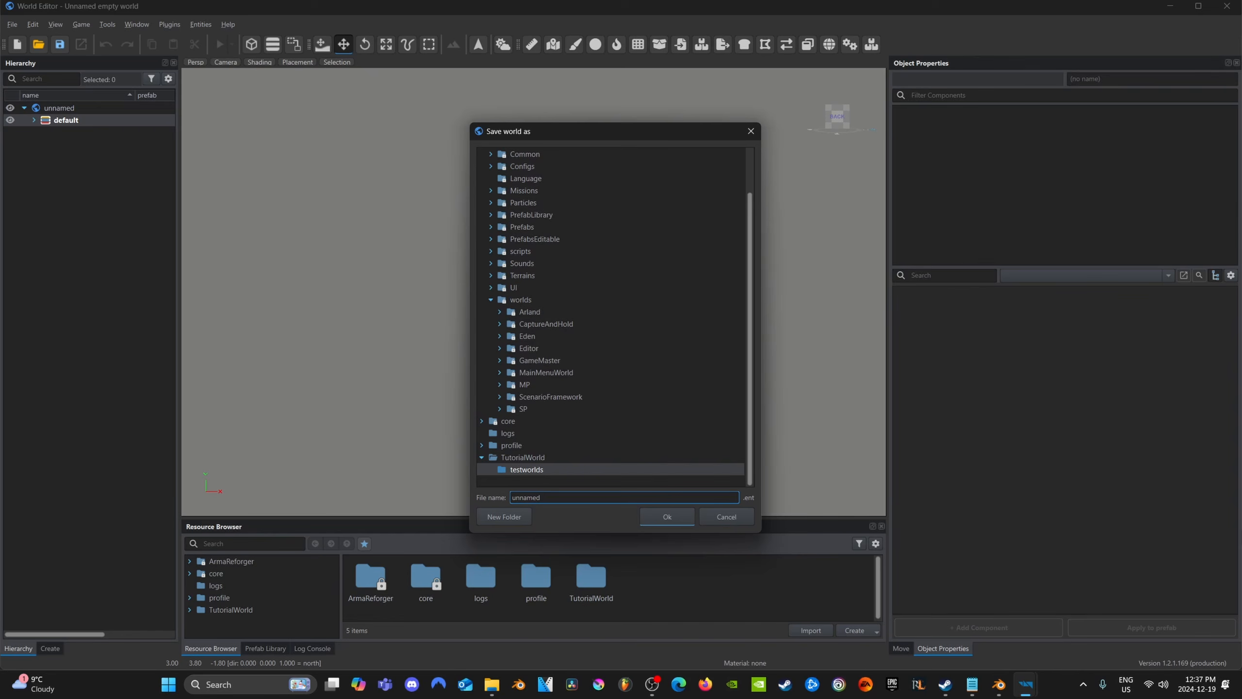
pyautogui.hotkey('ctrl', 'a')
pyautogui.write('t3est')
pyautogui.press('BackSpace')
pyautogui.press('BackSpace')
pyautogui.press('BackSpace')
pyautogui.write('estuing')
pyautogui.press('BackSpace')
pyautogui.press('BackSpace')
pyautogui.press('BackSpace')
pyautogui.press('BackSpace')
pyautogui.write('ingworld')
pyautogui.click(662, 517)
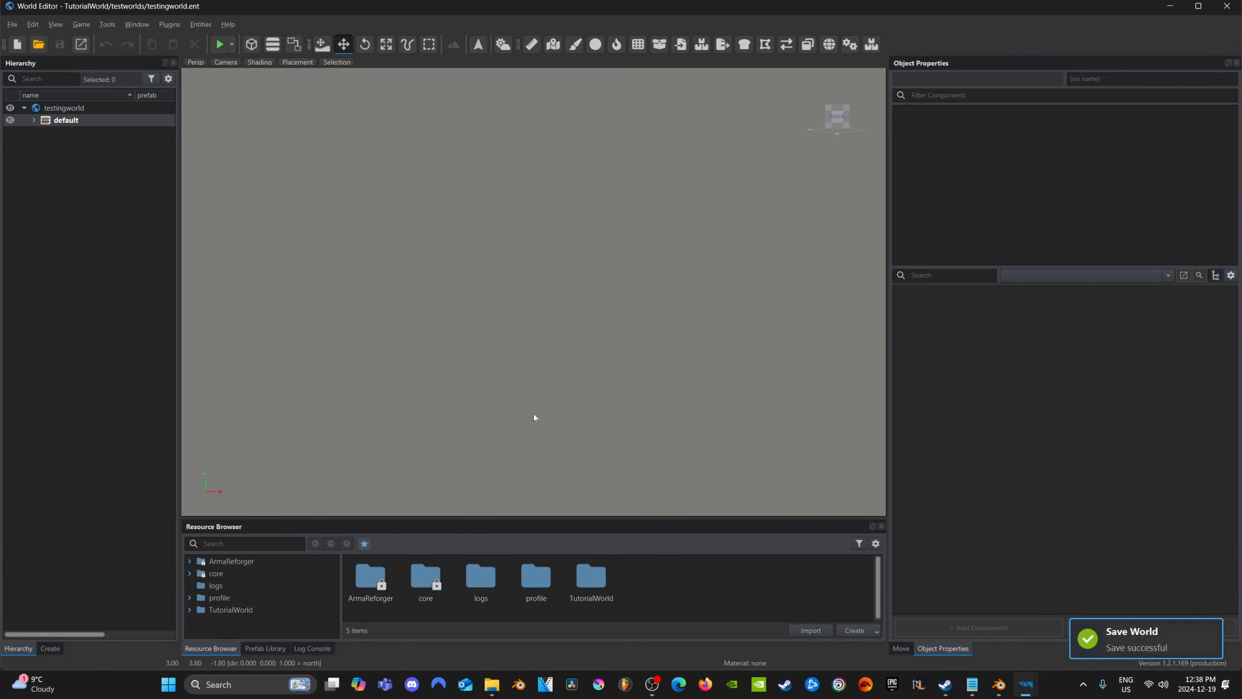
# Find GenericTerrainEntity in the list of creatable entities and place one in the empty world
pyautogui.click(55, 652)
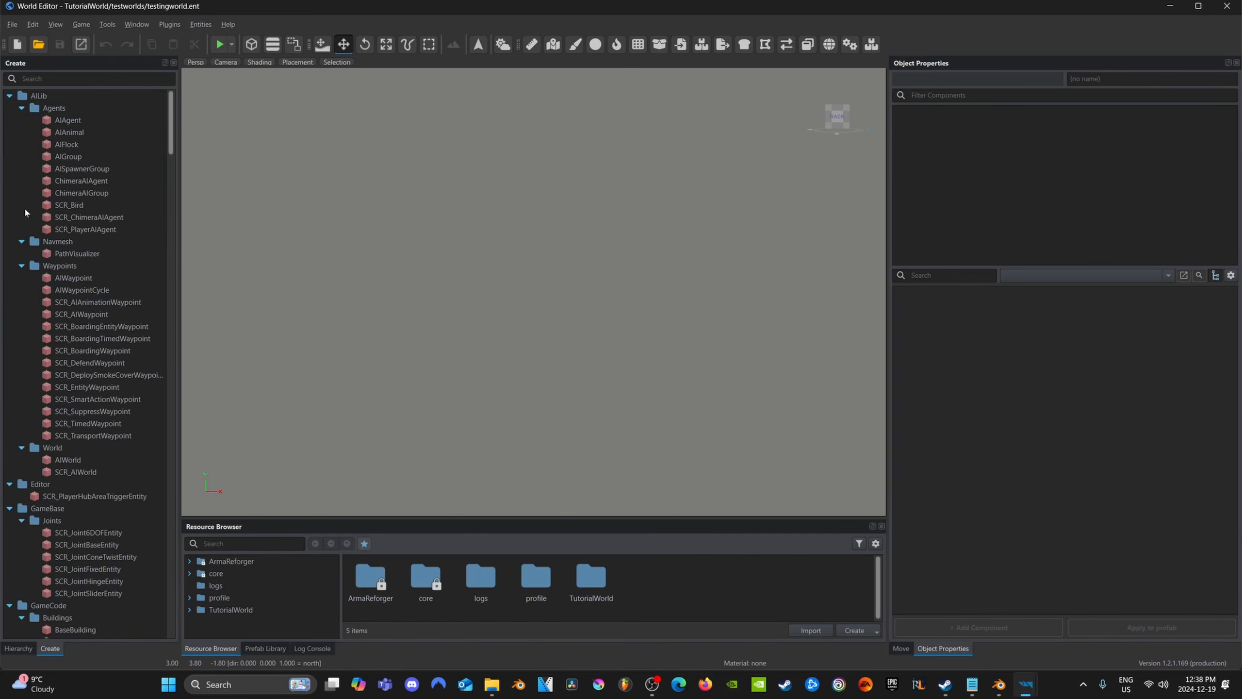
pyautogui.click(88, 78)
pyautogui.write('ter')
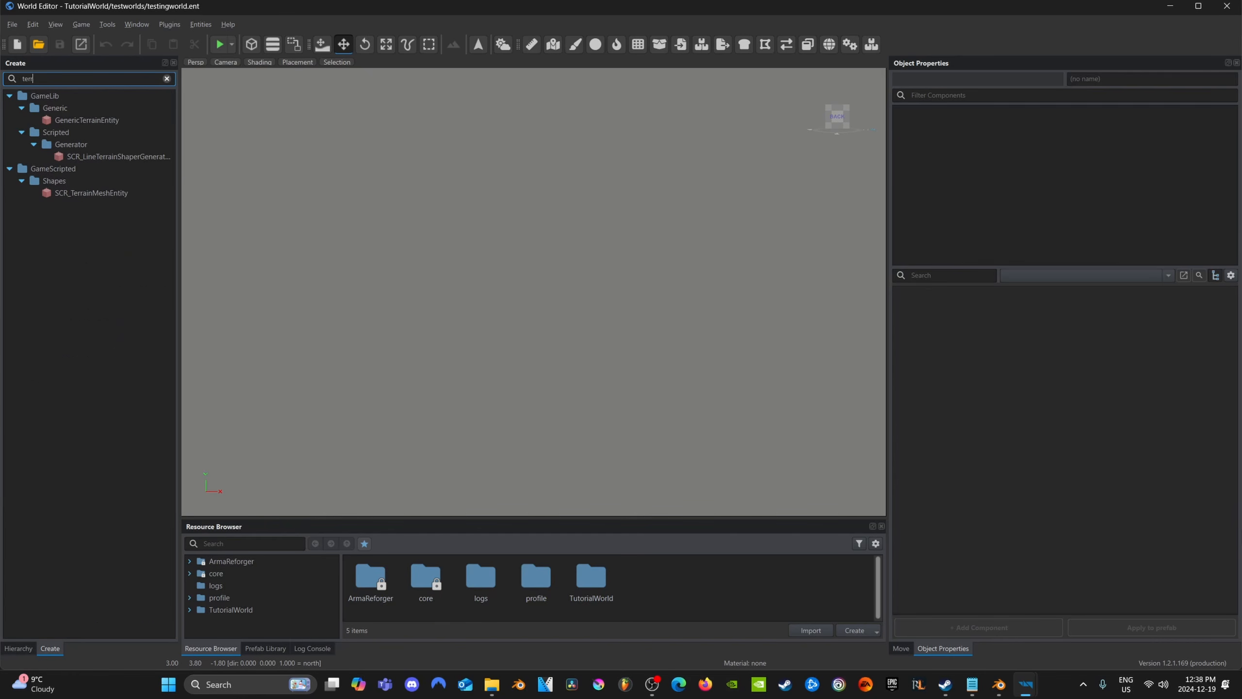
pyautogui.write('r')
pyautogui.moveTo(93, 121); pyautogui.dragTo(482, 336)
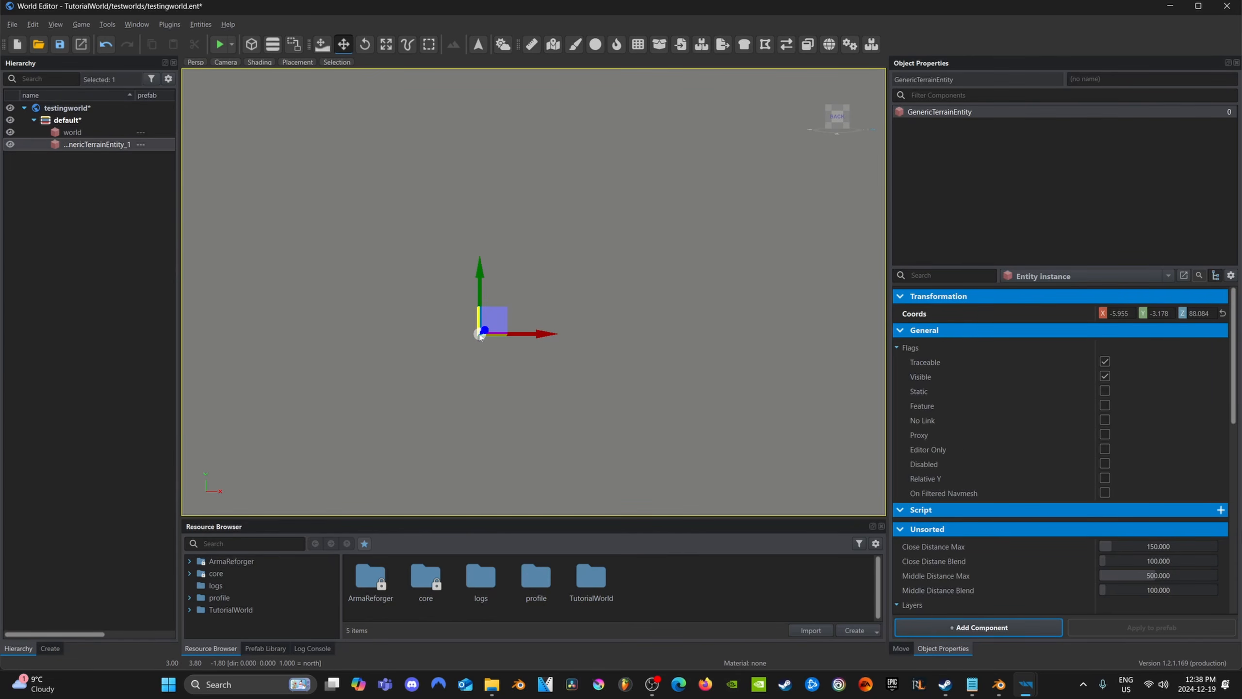
# Create a new terrain from the placed entity, keeping the name Terrain and the default 128 x 128 grid
pyautogui.rightClick(104, 149)
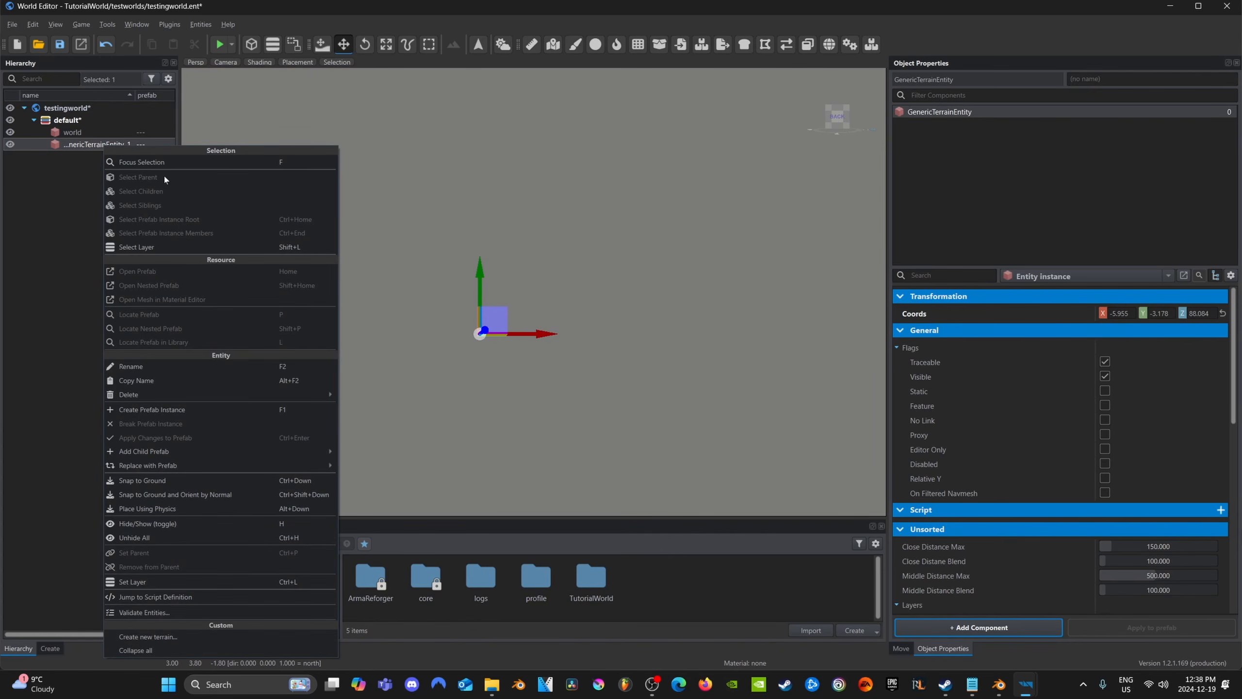
pyautogui.click(177, 637)
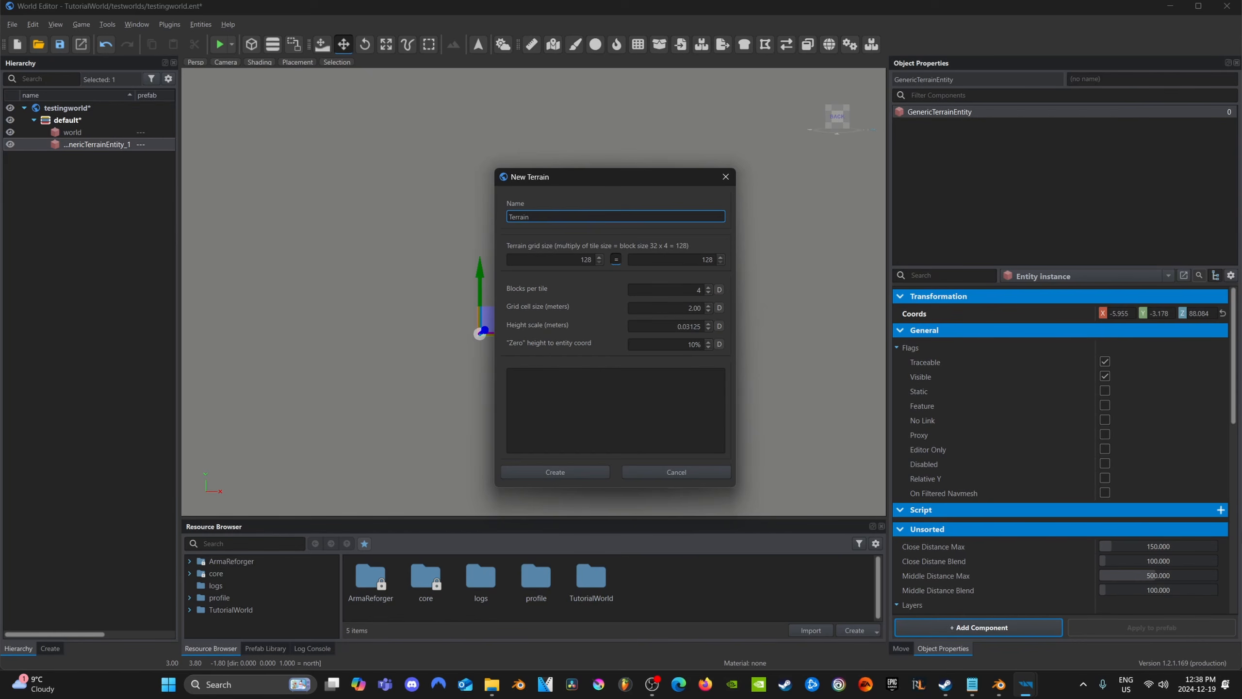
pyautogui.click(563, 472)
pyautogui.press('w')
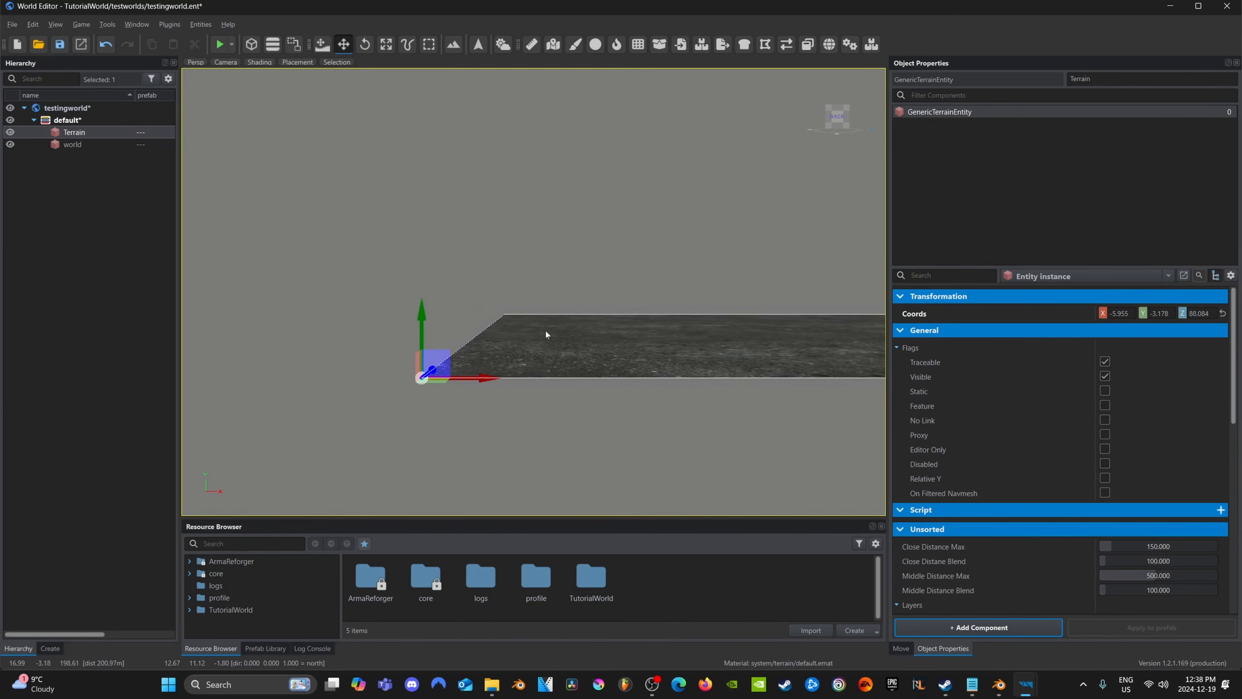
pyautogui.moveTo(545, 328); pyautogui.dragTo(310, 385, button='right')
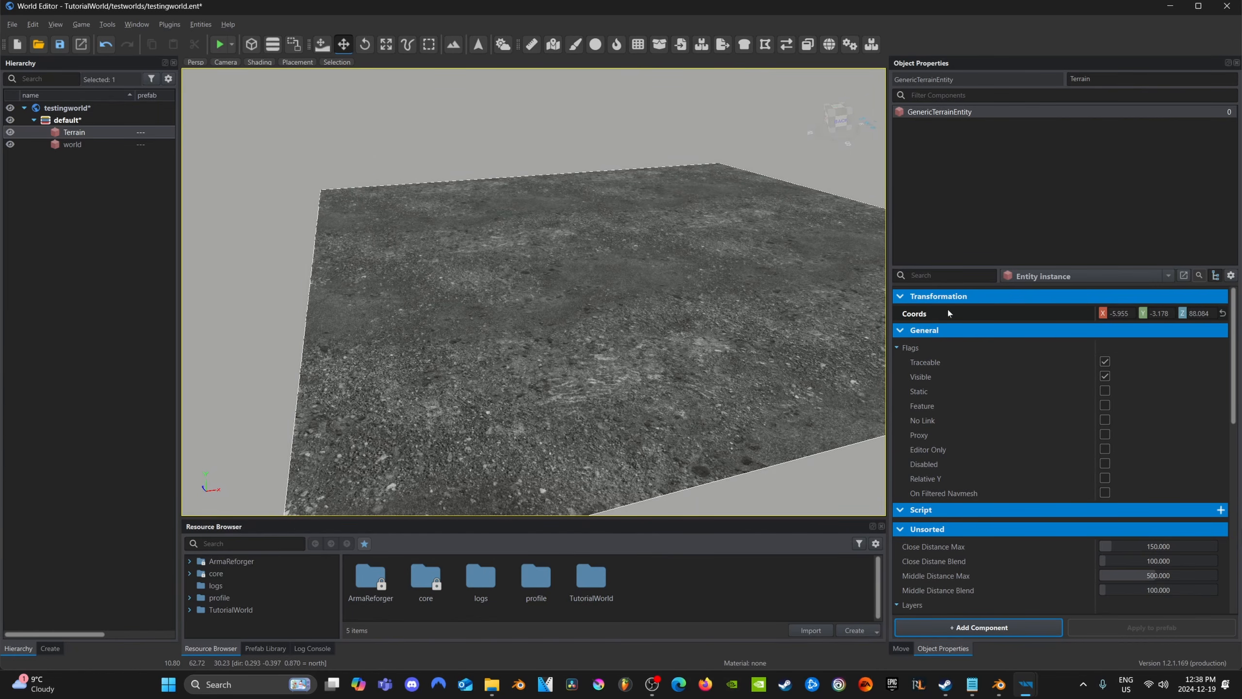
# Set the Terrain entity's X, Y and Z coordinates to 0
pyautogui.click(1117, 313)
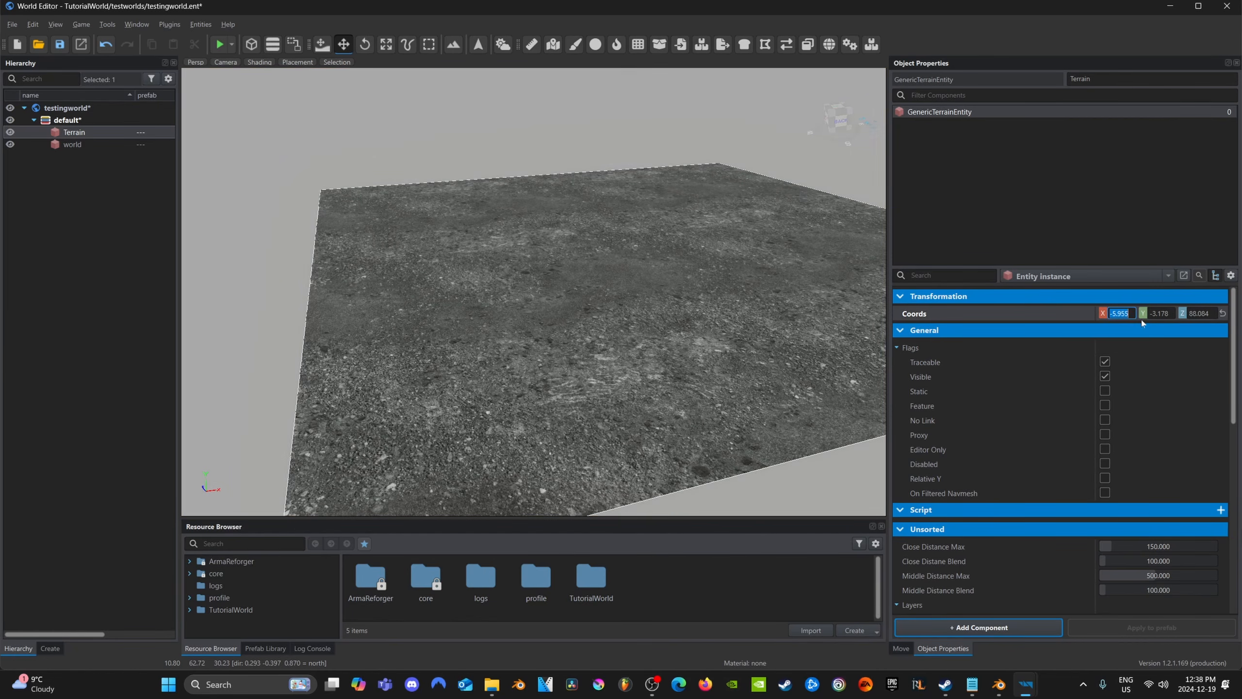
pyautogui.write('0')
pyautogui.press('Tab')
pyautogui.write('0')
pyautogui.press('Tab')
pyautogui.write('0')
pyautogui.press('Return')
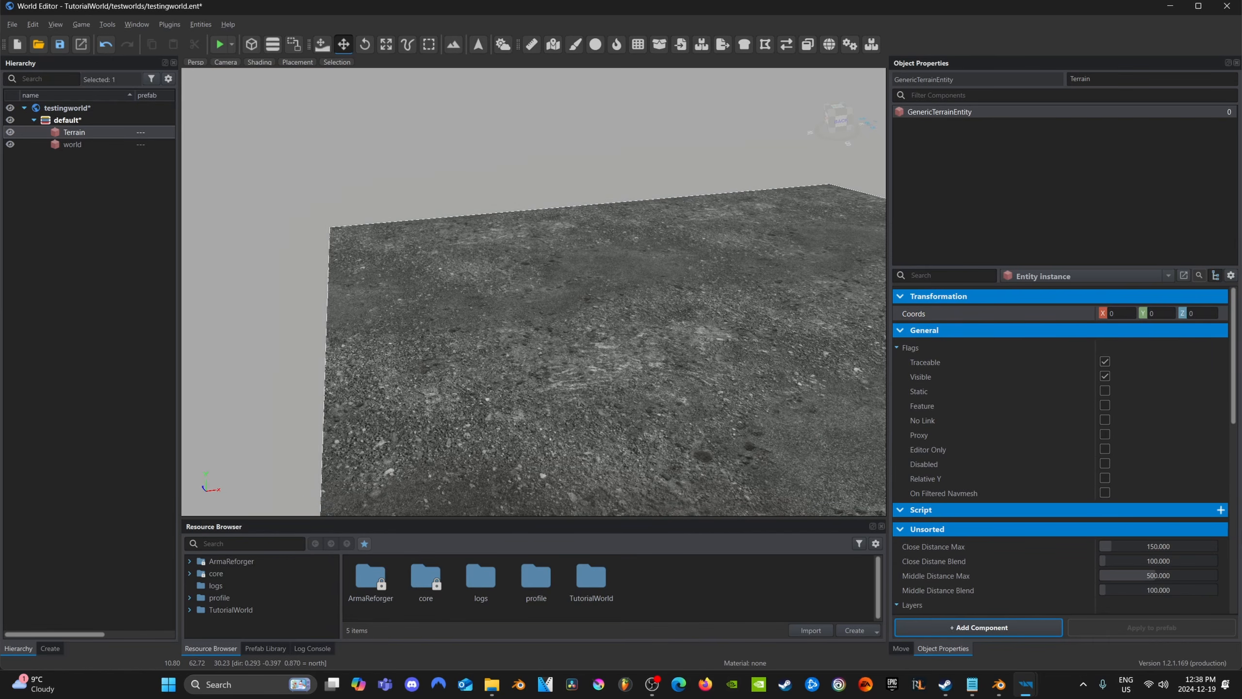
pyautogui.moveTo(549, 280); pyautogui.dragTo(614, 262, button='right')
pyautogui.moveTo(533, 341); pyautogui.dragTo(508, 335, button='right')
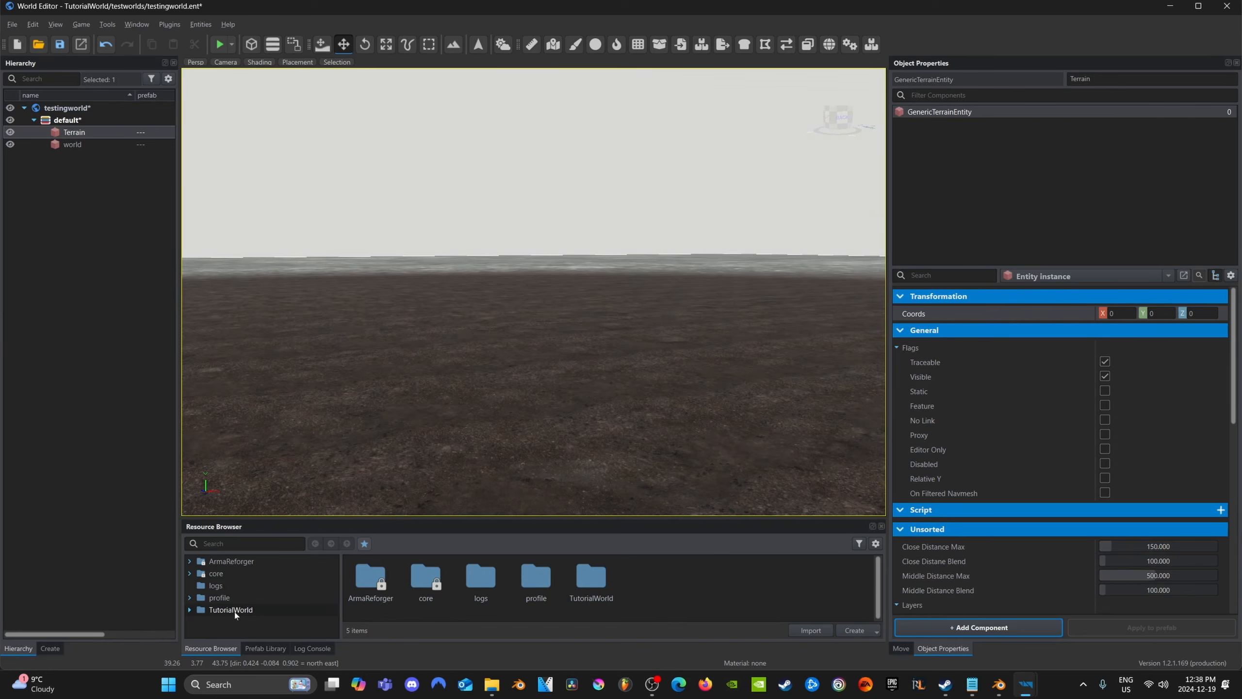
# Create a folder named clothing inside TutorialWorld and open it
pyautogui.click(231, 610)
pyautogui.click(876, 632)
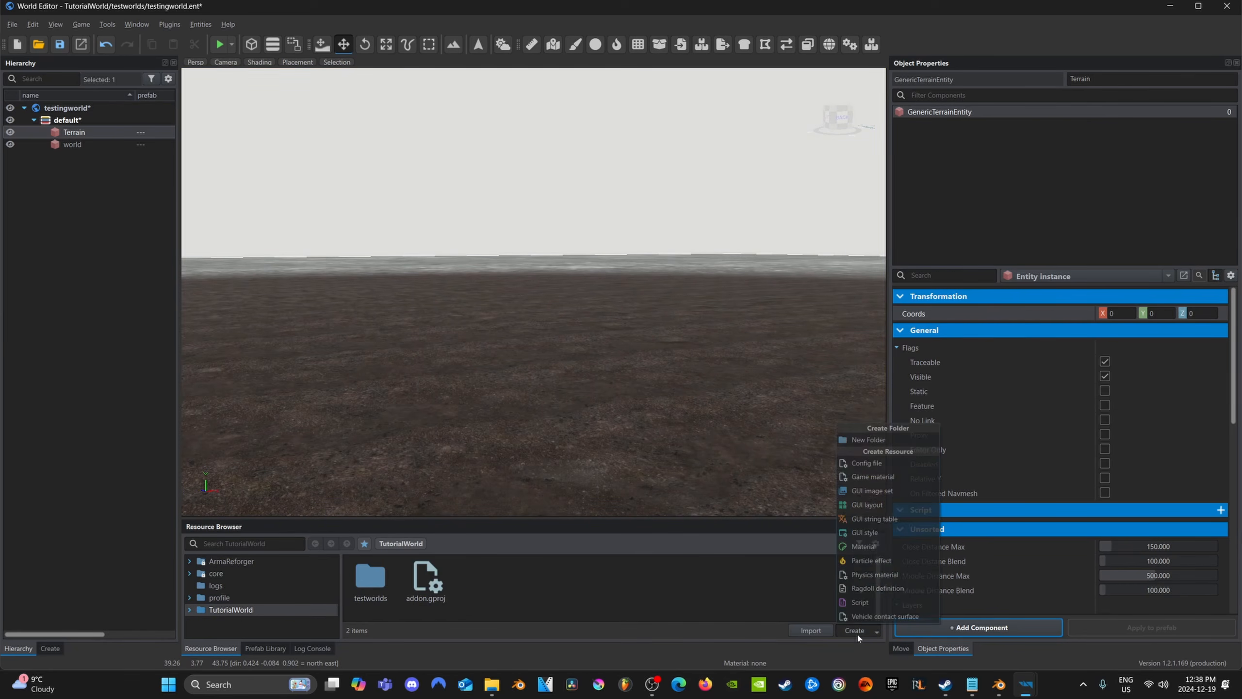
pyautogui.click(865, 441)
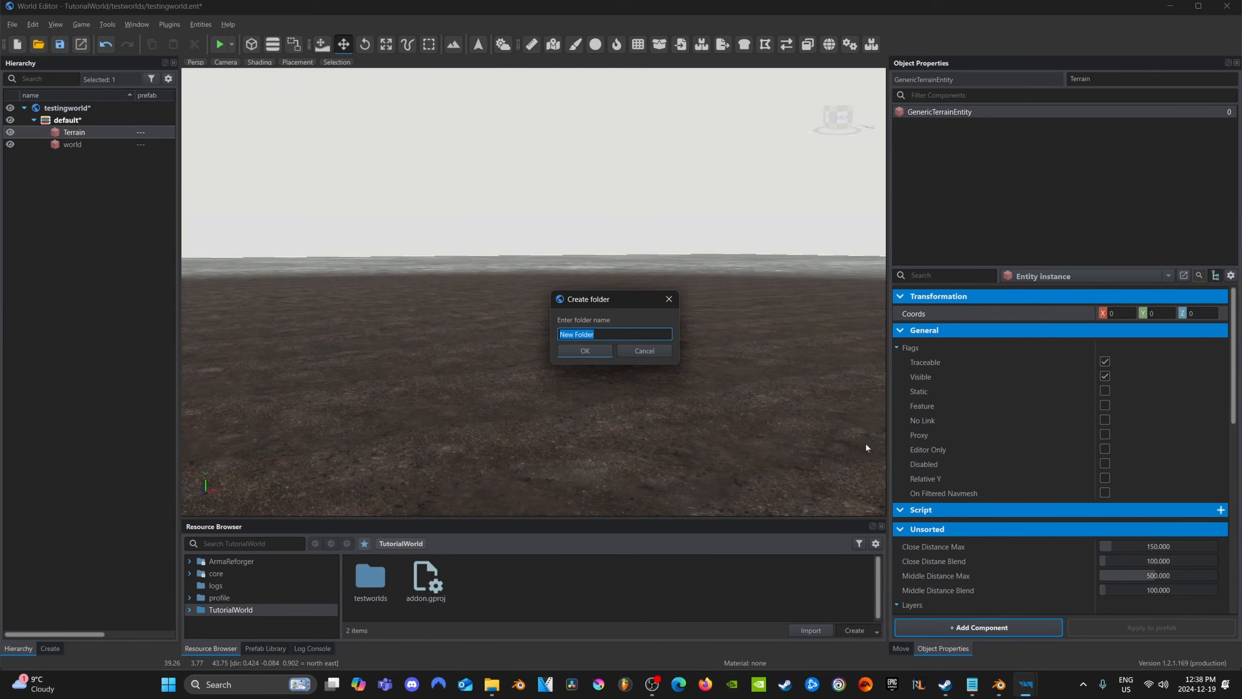
pyautogui.write('clothing')
pyautogui.press('Return')
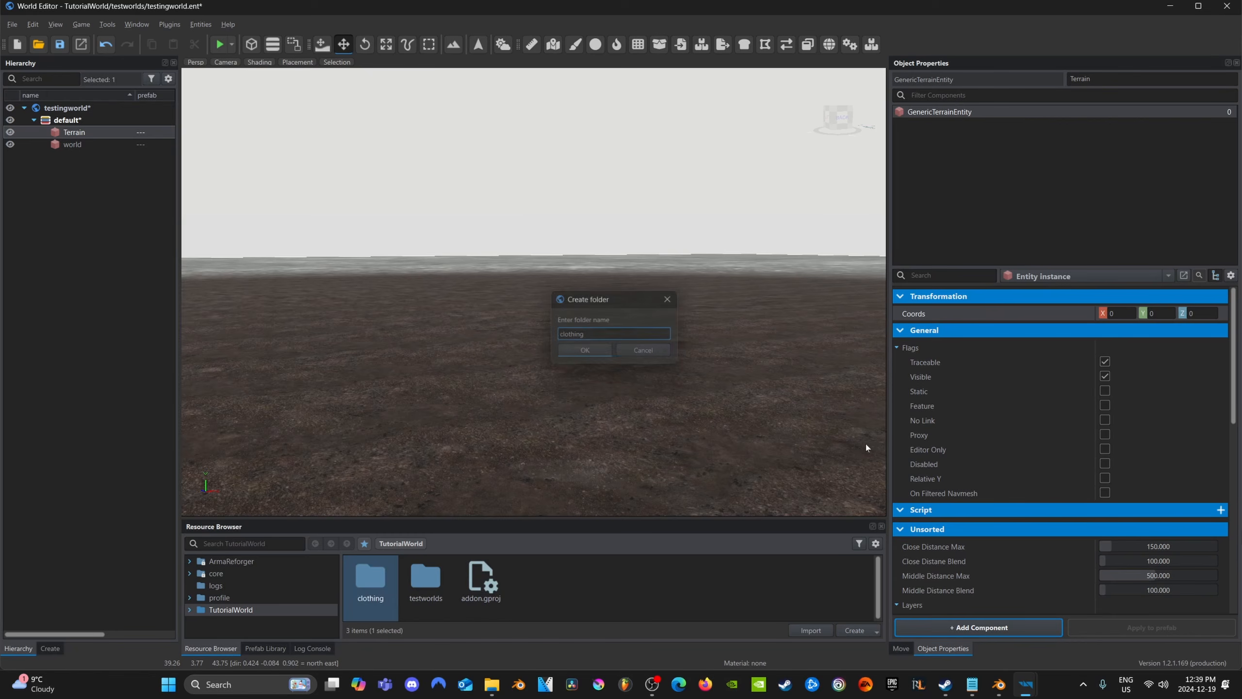
pyautogui.doubleClick(367, 578)
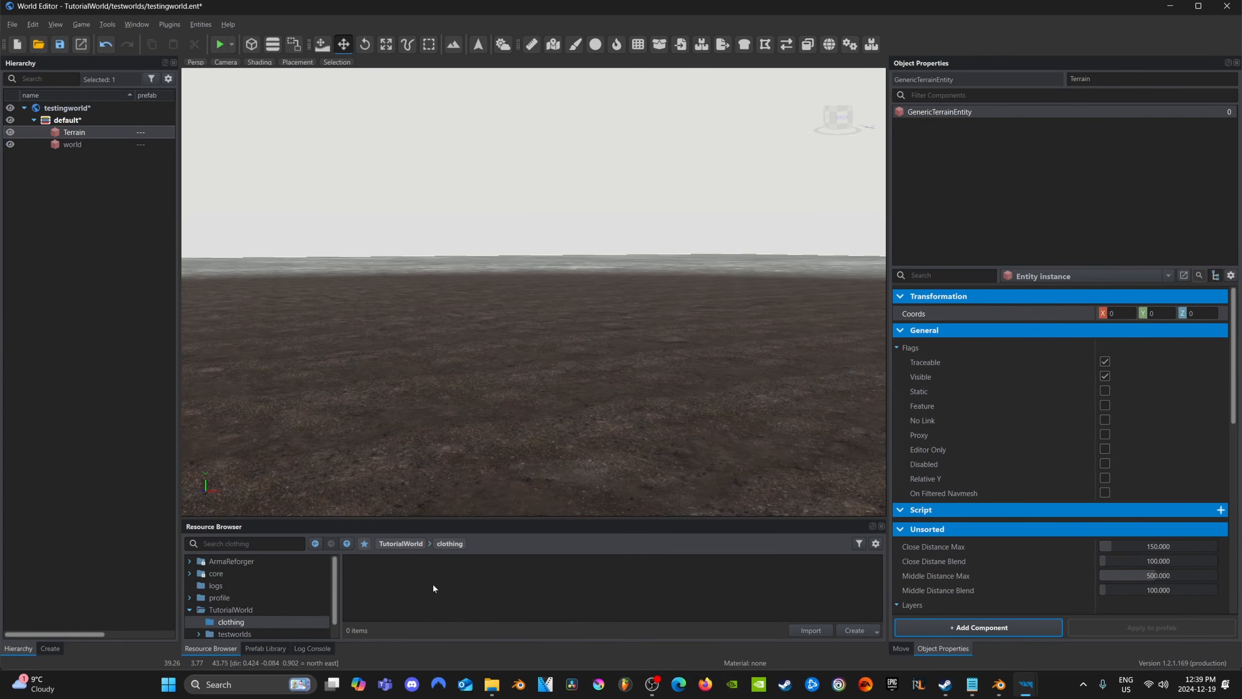
# Import constructionhelm.fbx and constructionhelmfloor.fbx into the clothing folder, registering both as models
pyautogui.hotkey('ctrl', 'v')
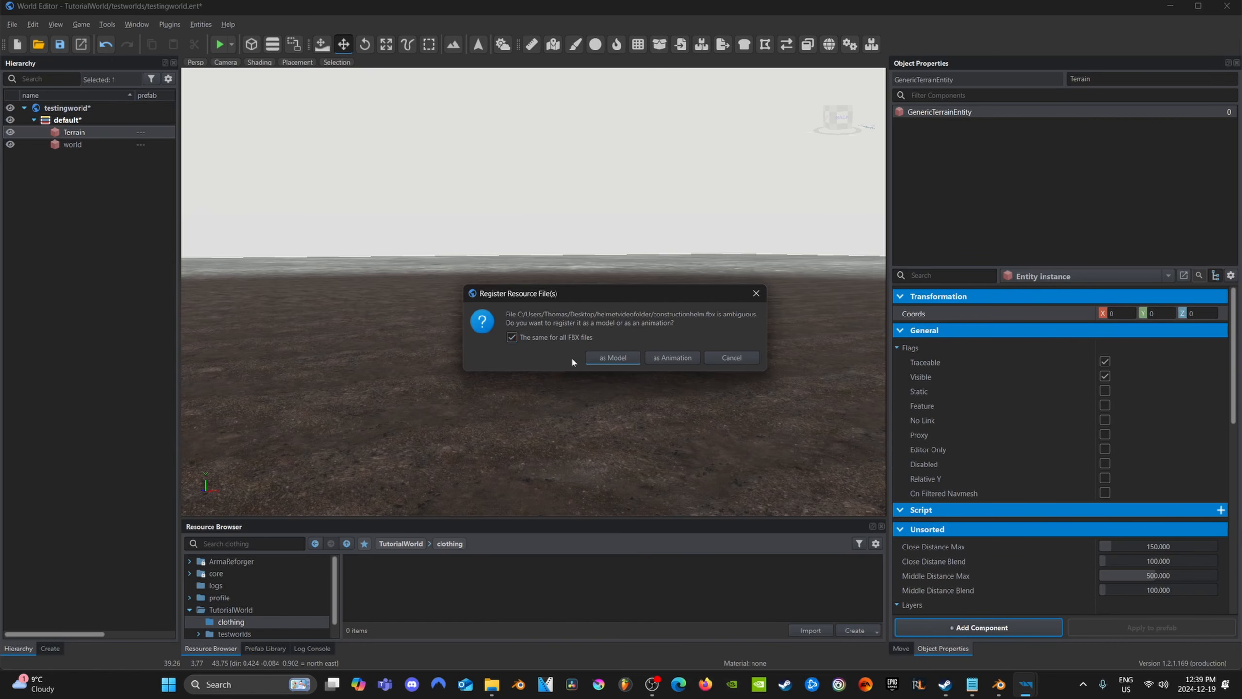
pyautogui.click(614, 358)
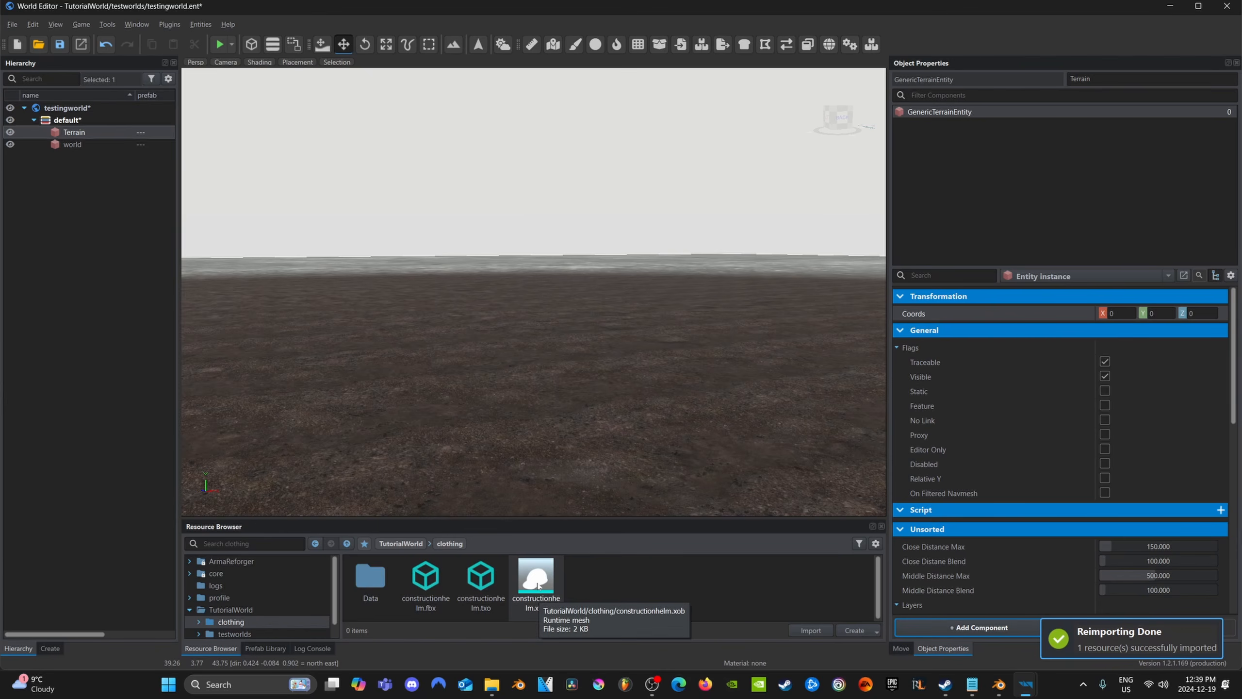
pyautogui.doubleClick(376, 592)
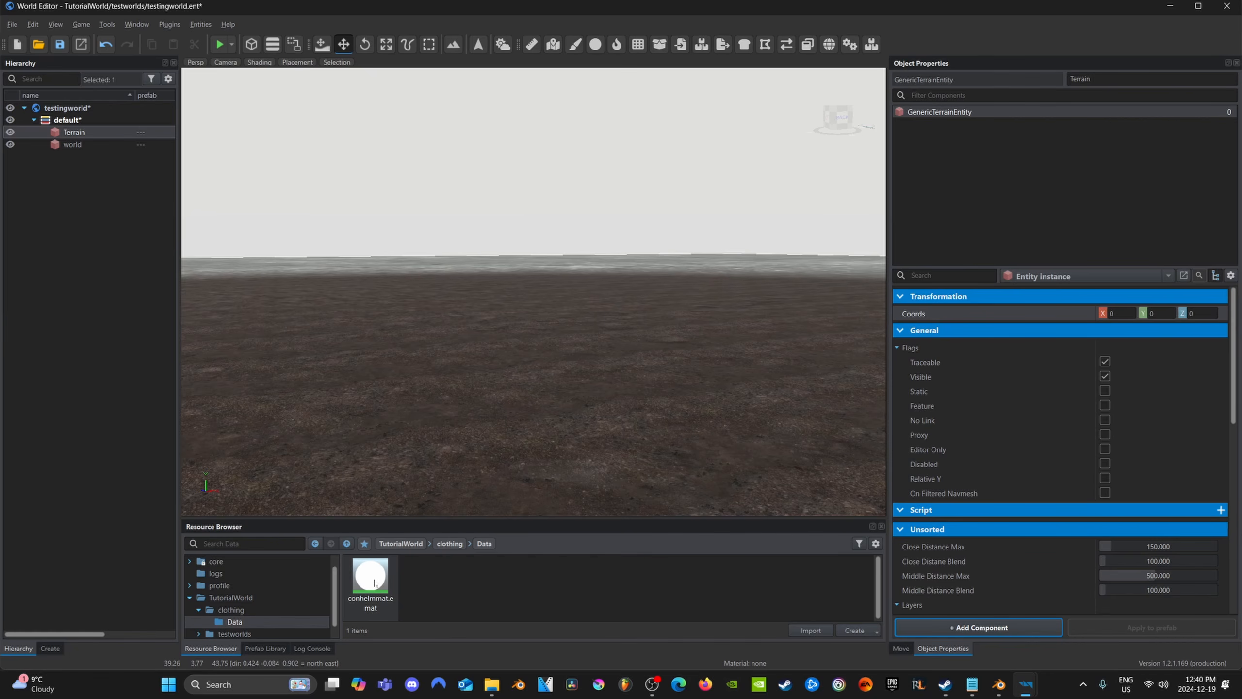
pyautogui.click(316, 543)
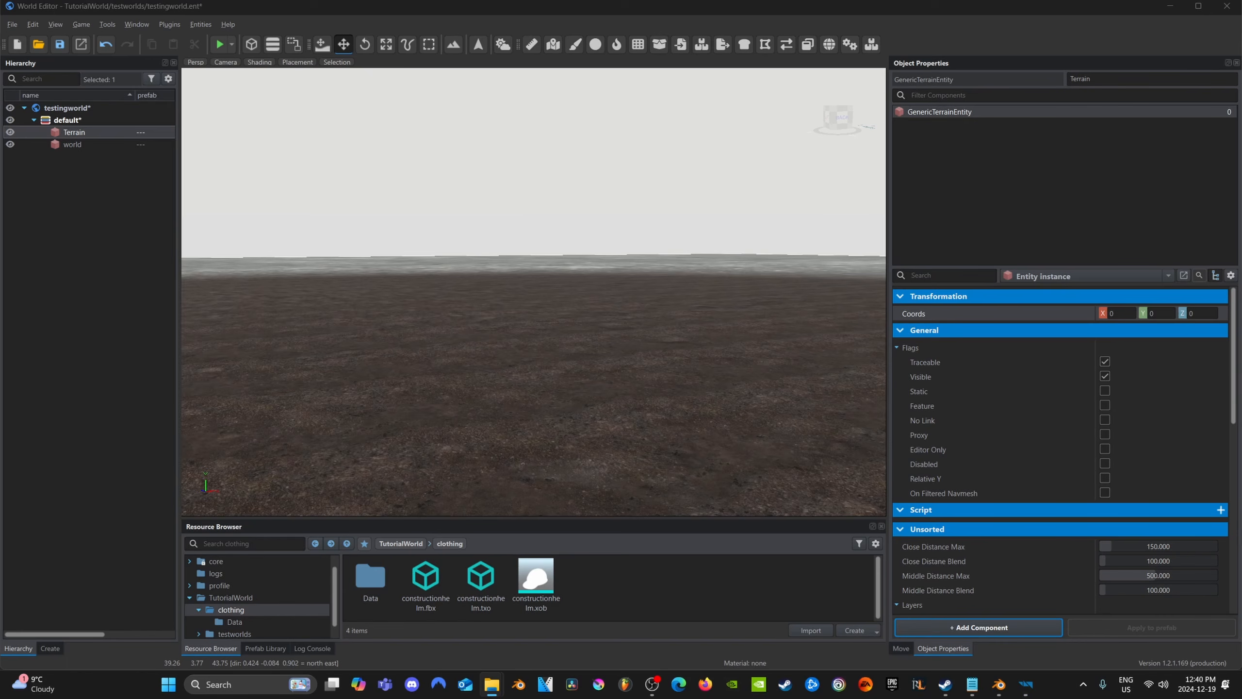
pyautogui.moveTo(486, 549); pyautogui.dragTo(632, 584)
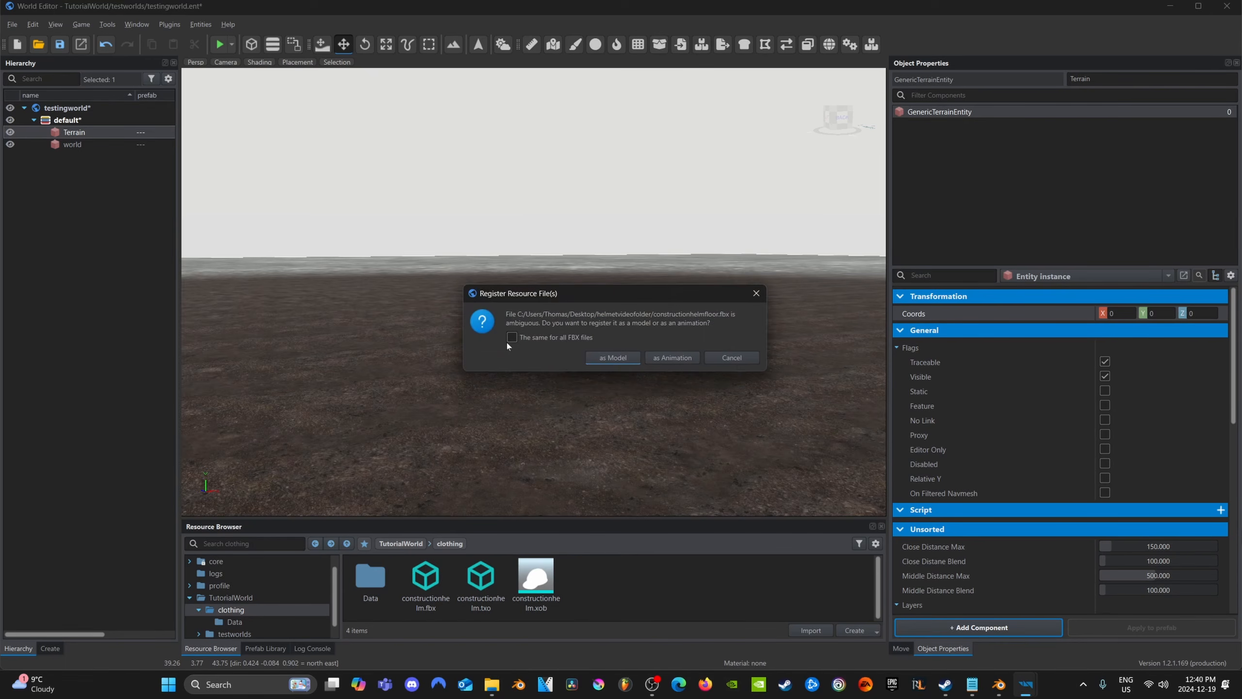
pyautogui.click(613, 357)
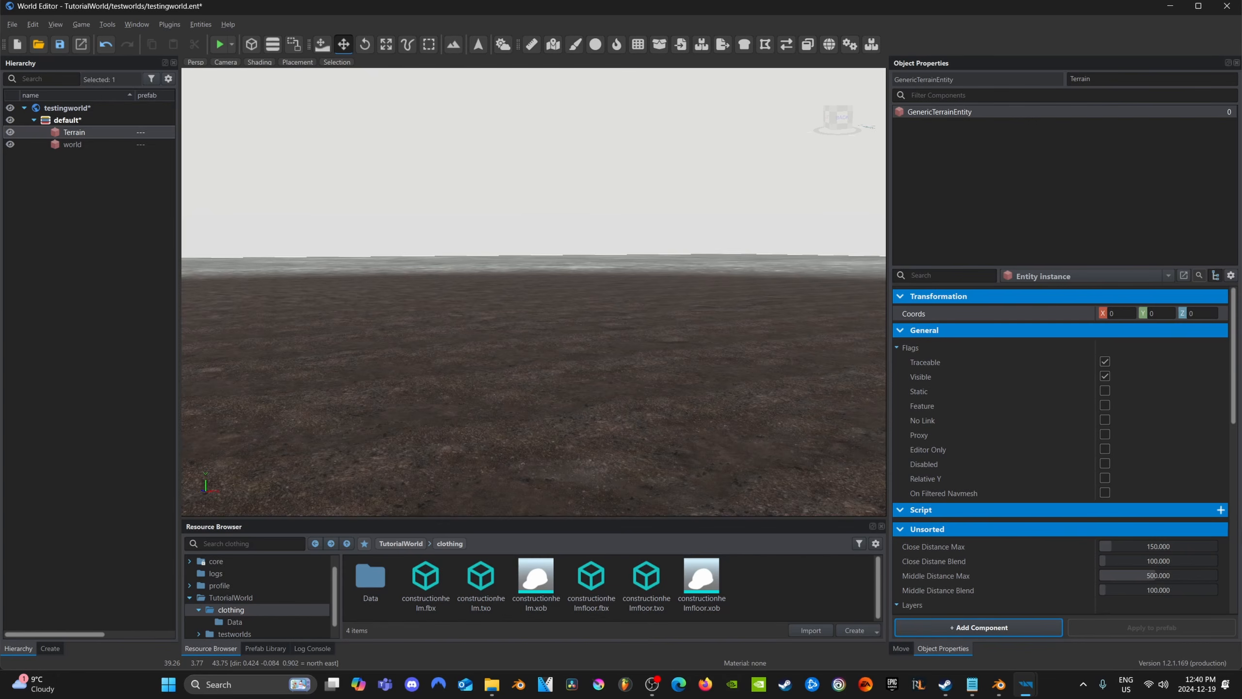
# Find Helmet_M1_01.et among the ArmaReforger resources with the search term helmet and place it on the terrain
pyautogui.click(244, 543)
pyautogui.write('helmet')
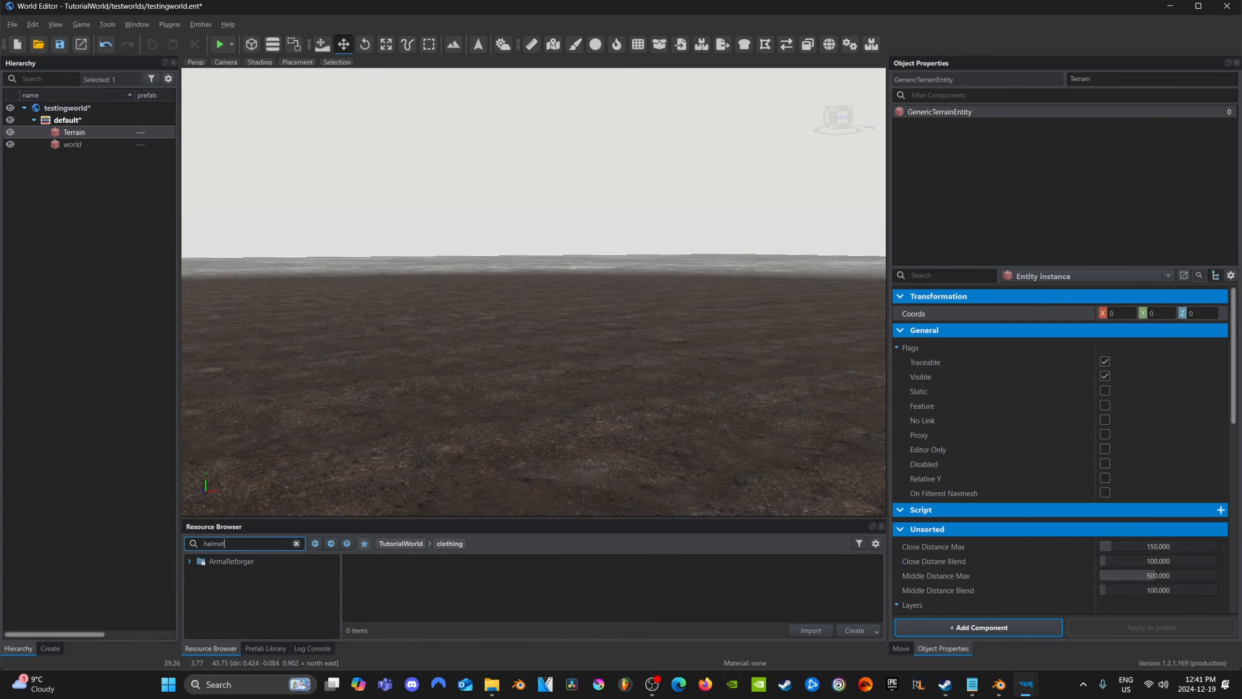
pyautogui.click(252, 563)
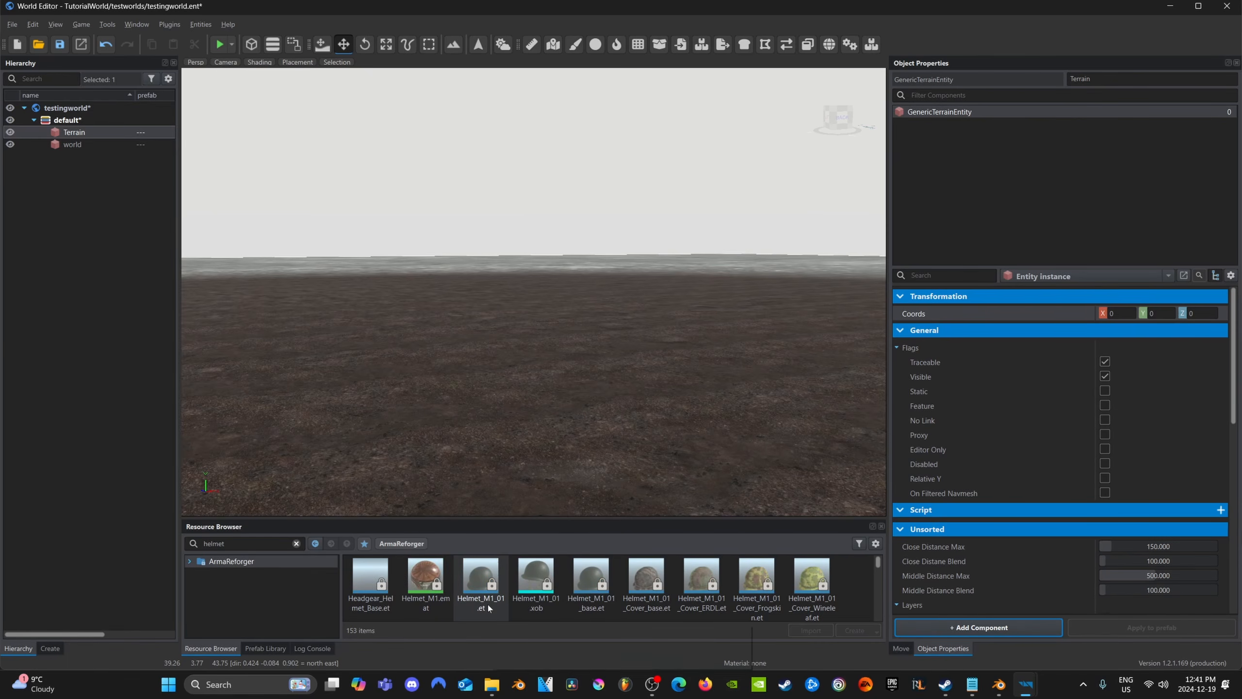
pyautogui.moveTo(486, 612); pyautogui.dragTo(523, 485)
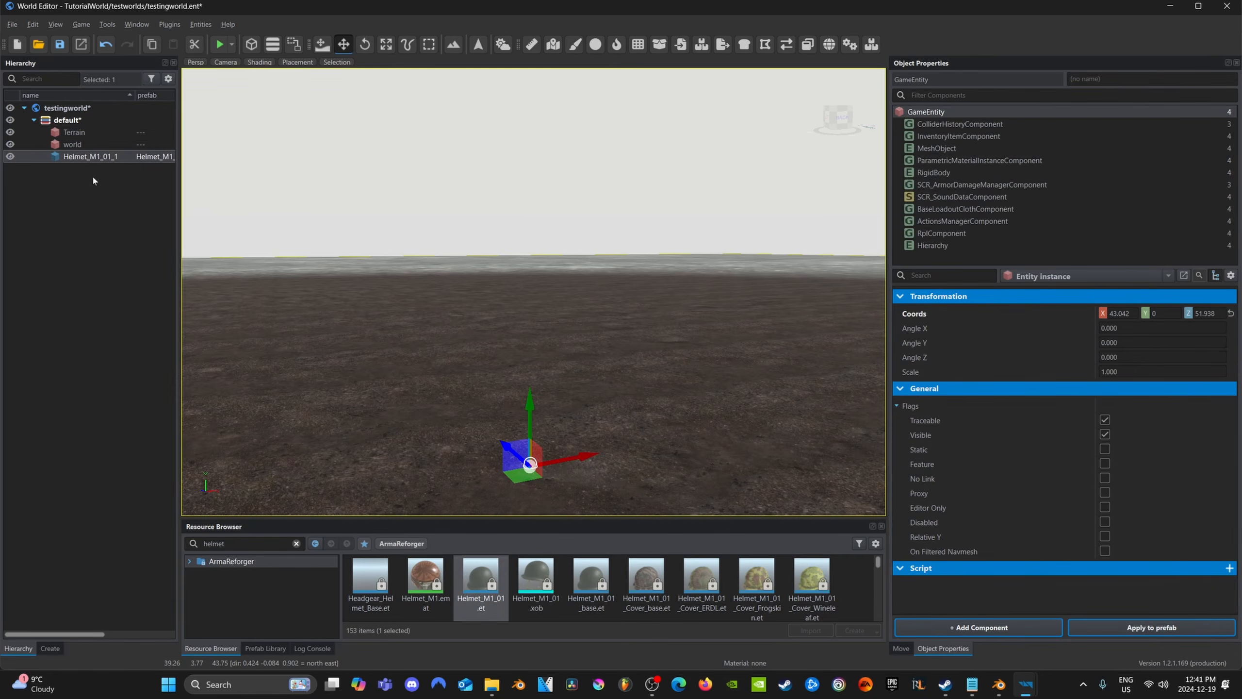
pyautogui.doubleClick(95, 160)
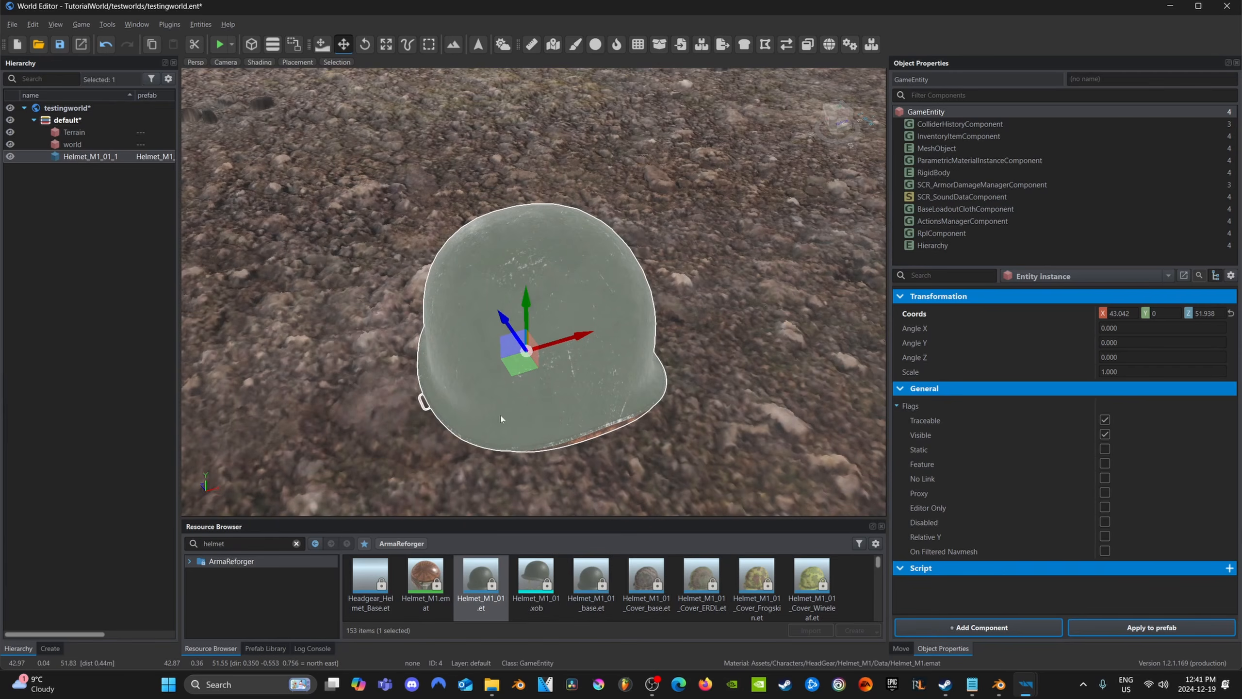
pyautogui.moveTo(502, 419); pyautogui.dragTo(548, 400, button='middle')
pyautogui.press('a')
pyautogui.moveTo(548, 400); pyautogui.dragTo(612, 375, button='right')
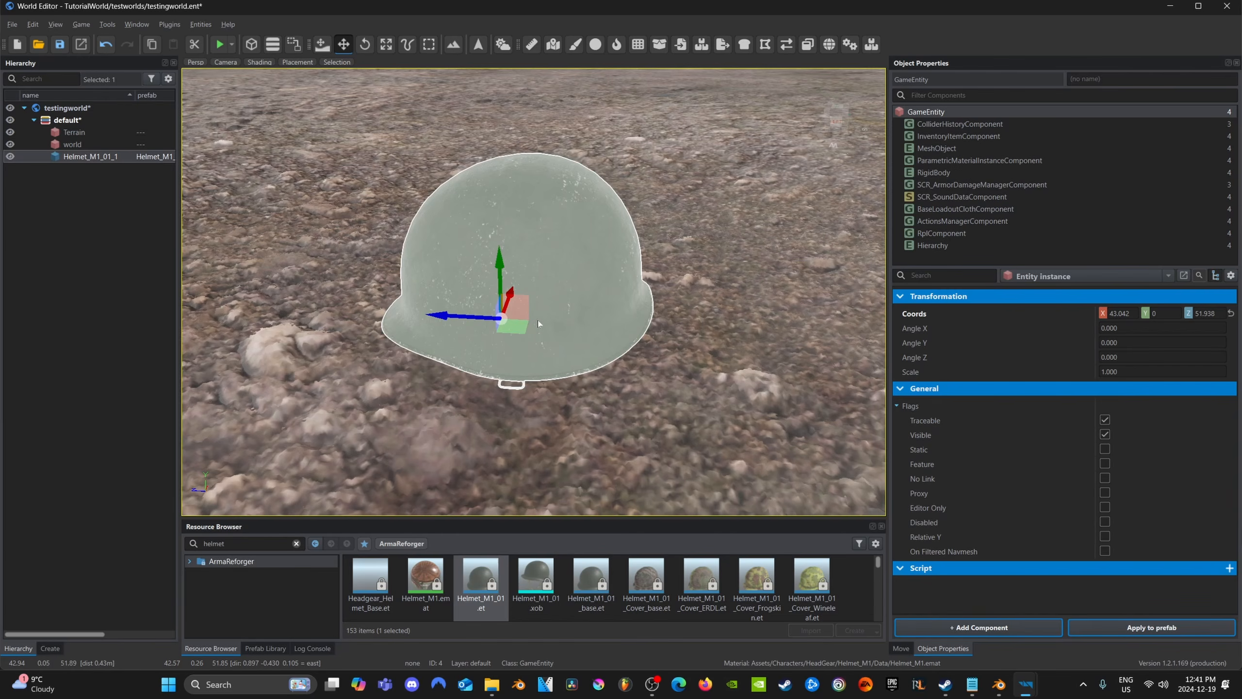
# Break the placed helmet's prefab instance and rename the resulting entity Conhelm
pyautogui.rightClick(535, 277)
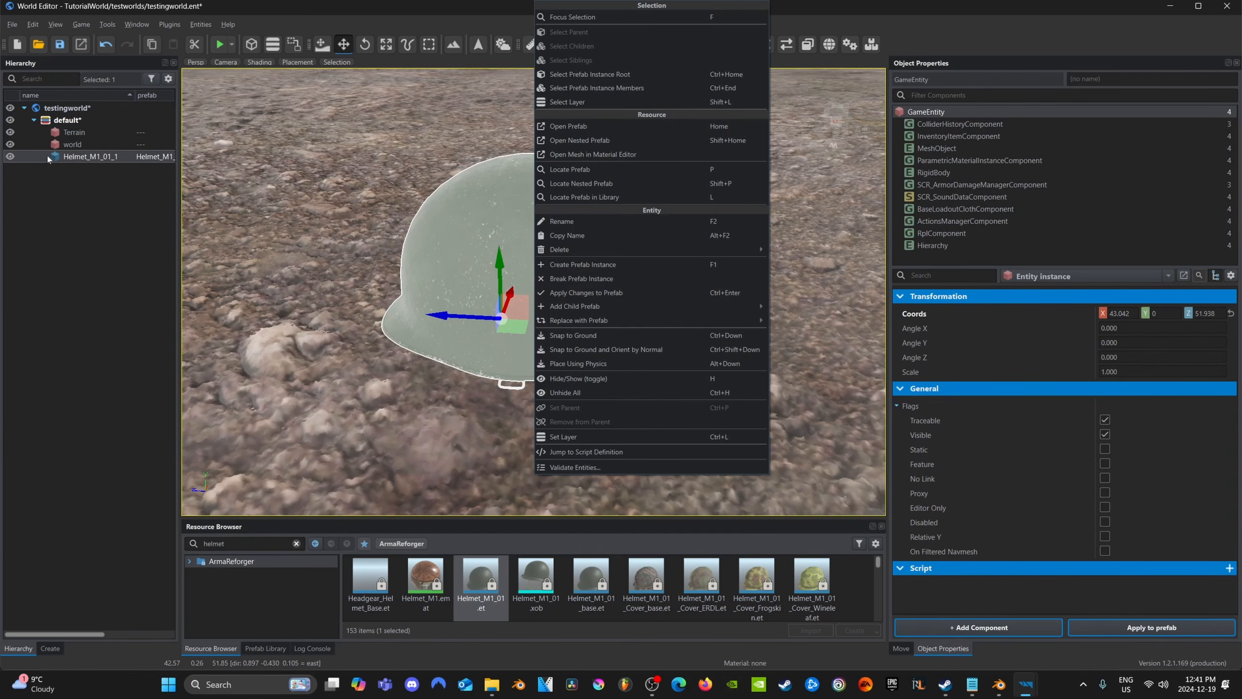
pyautogui.click(592, 279)
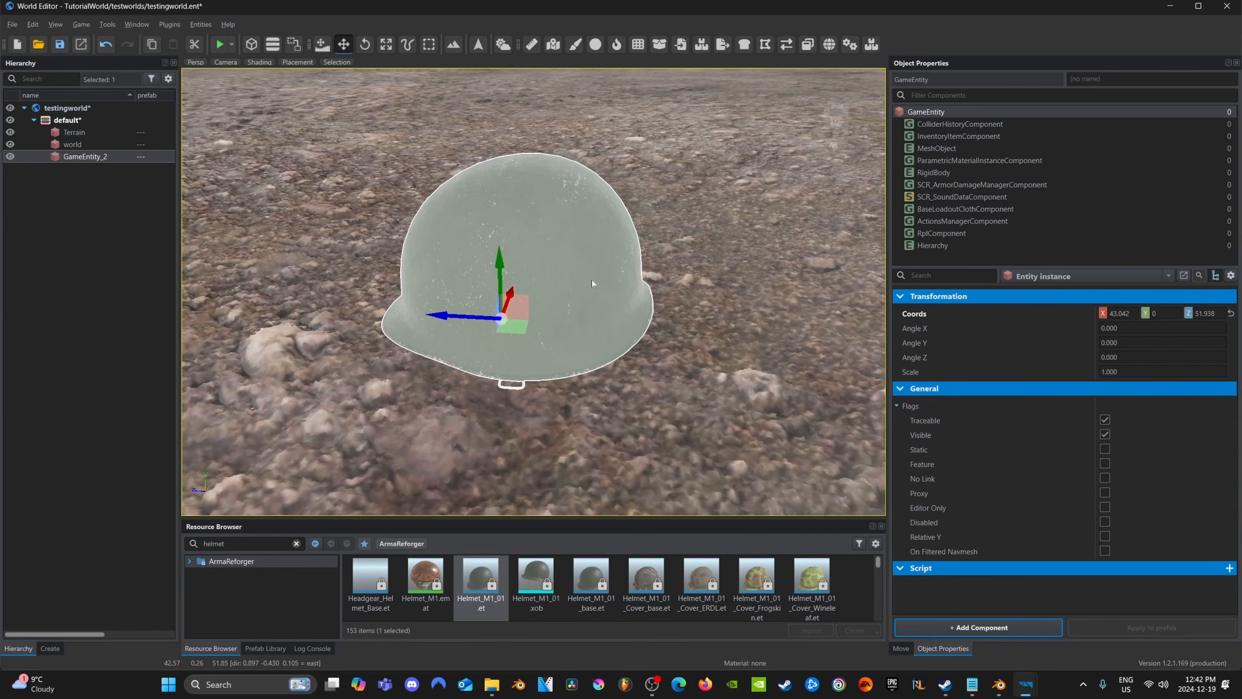
pyautogui.click(82, 146)
pyautogui.click(85, 158)
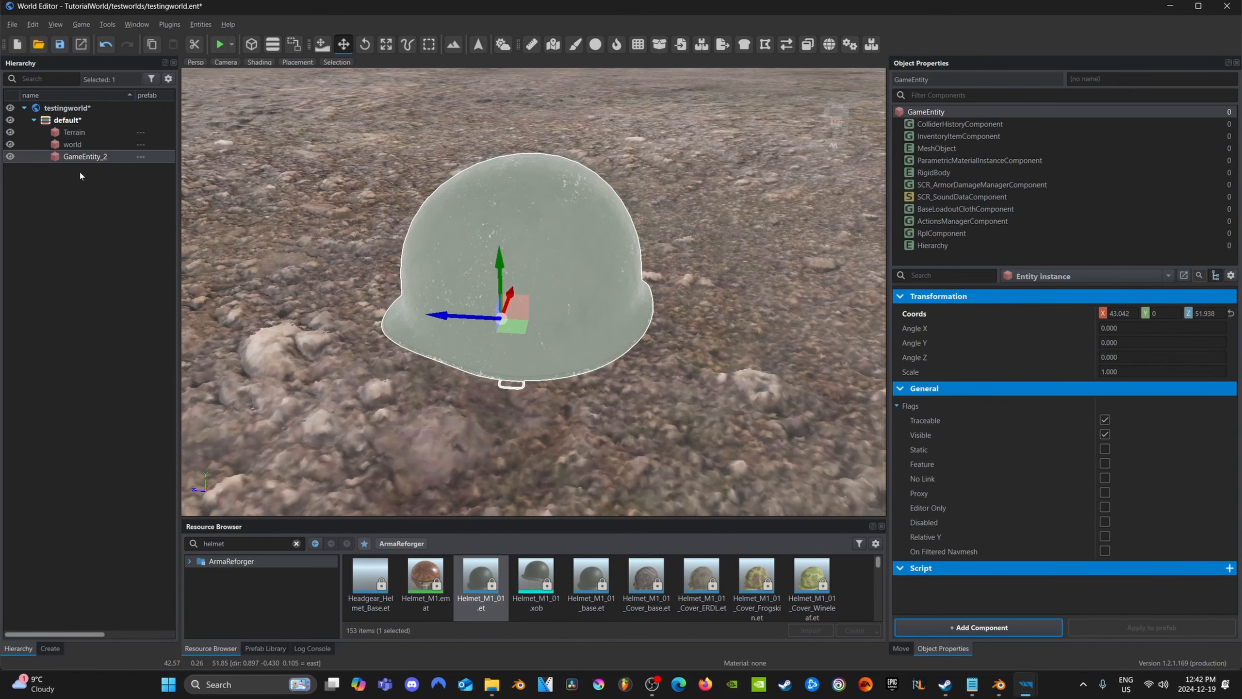
pyautogui.press('F2')
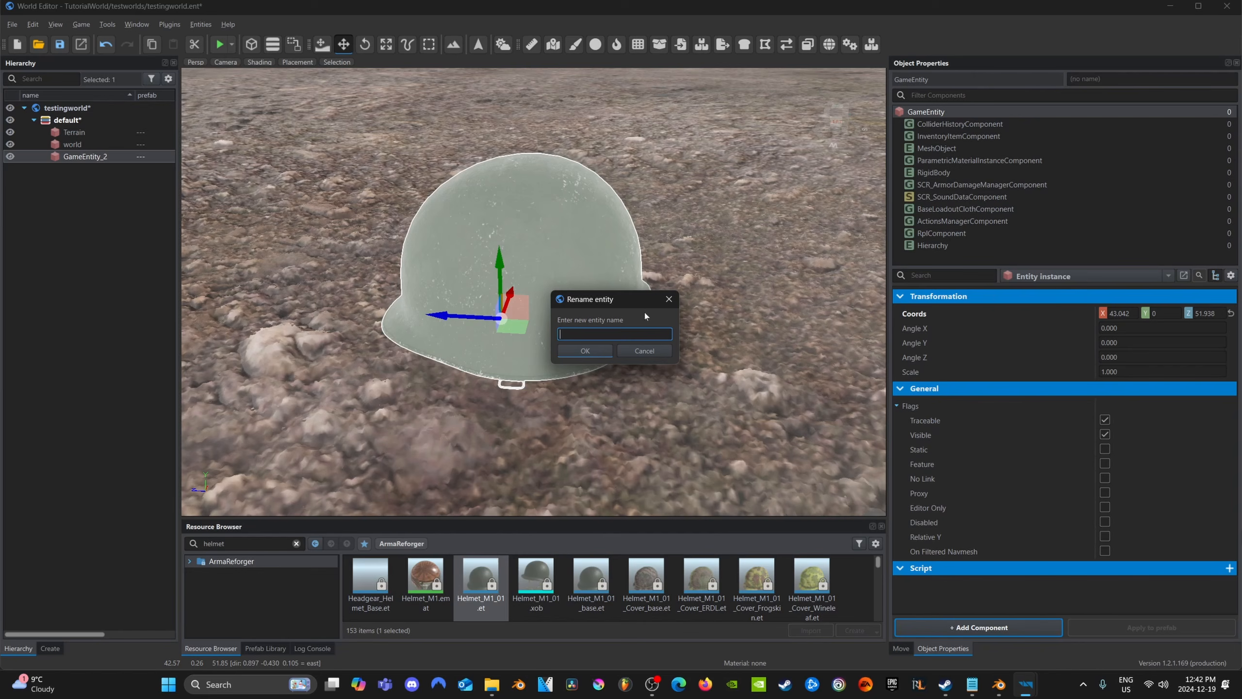
pyautogui.write('Conhelm')
pyautogui.click(583, 352)
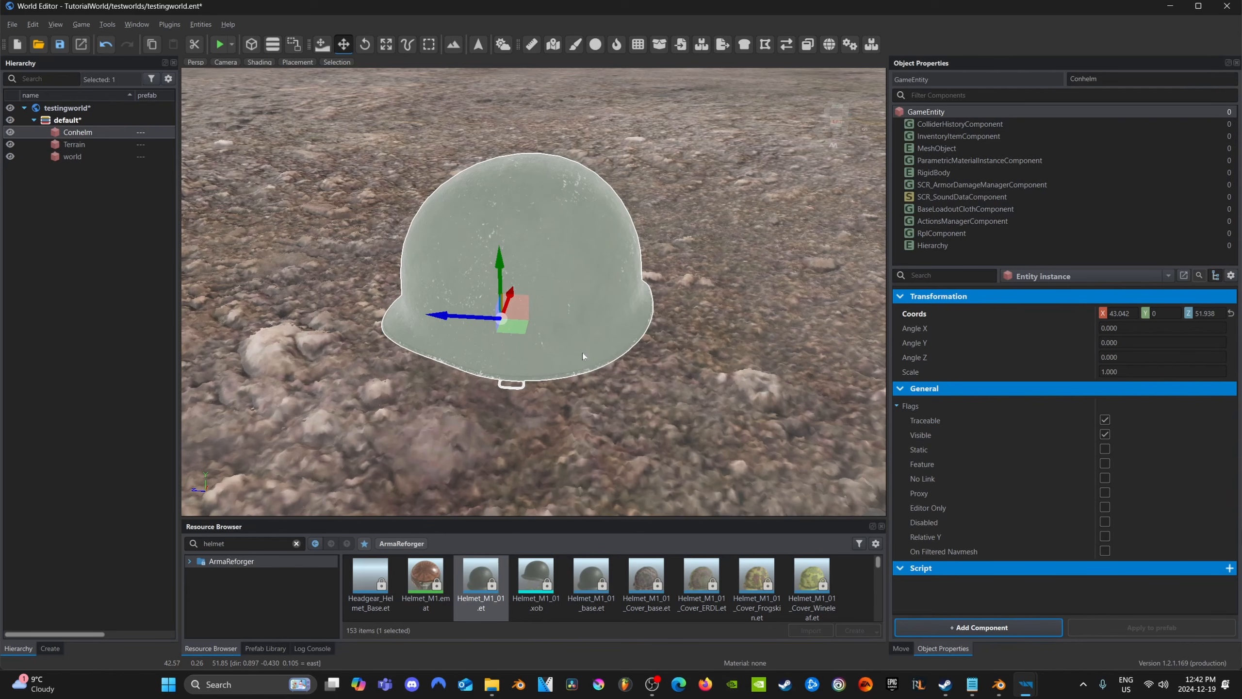
# Clear the resource search and open constructionhelm.xob from TutorialWorld's clothing folder
pyautogui.click(297, 543)
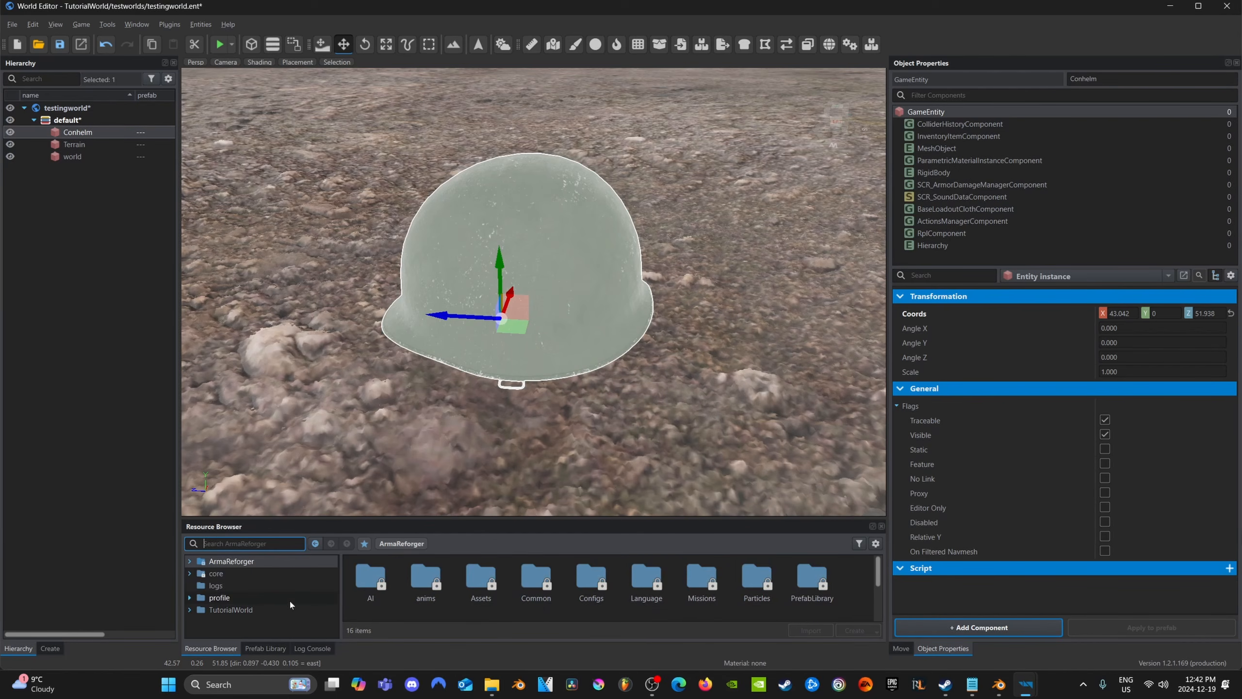
pyautogui.click(254, 610)
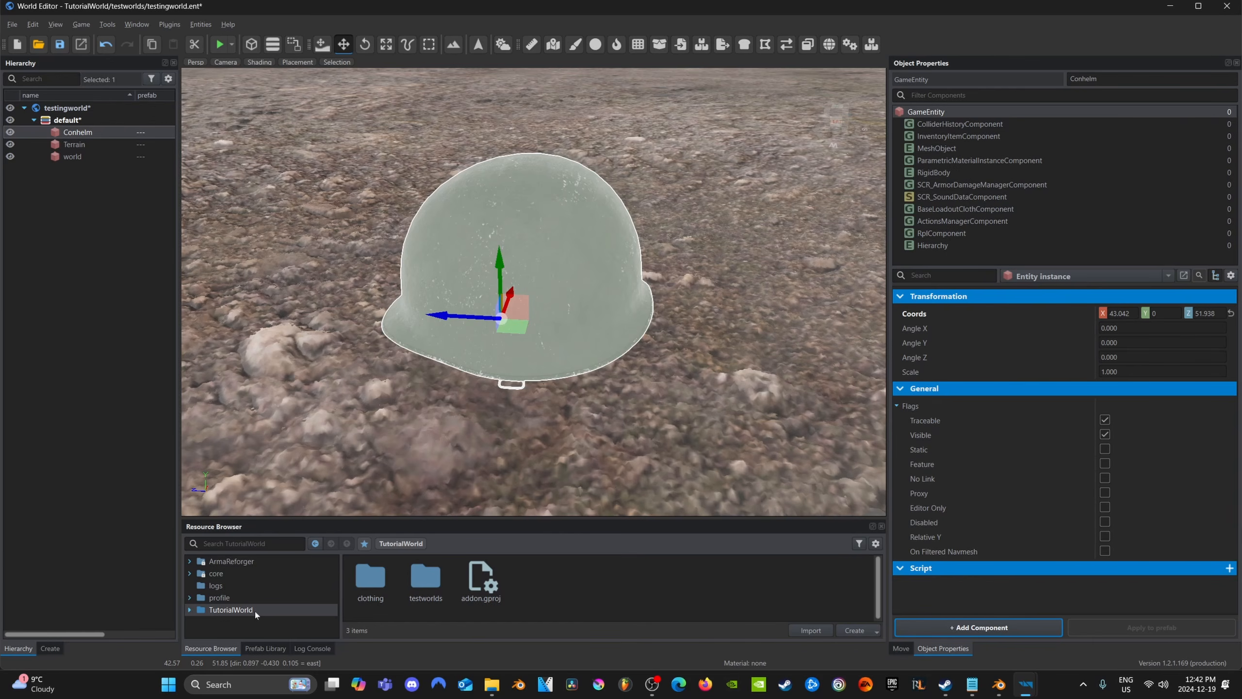
pyautogui.doubleClick(370, 600)
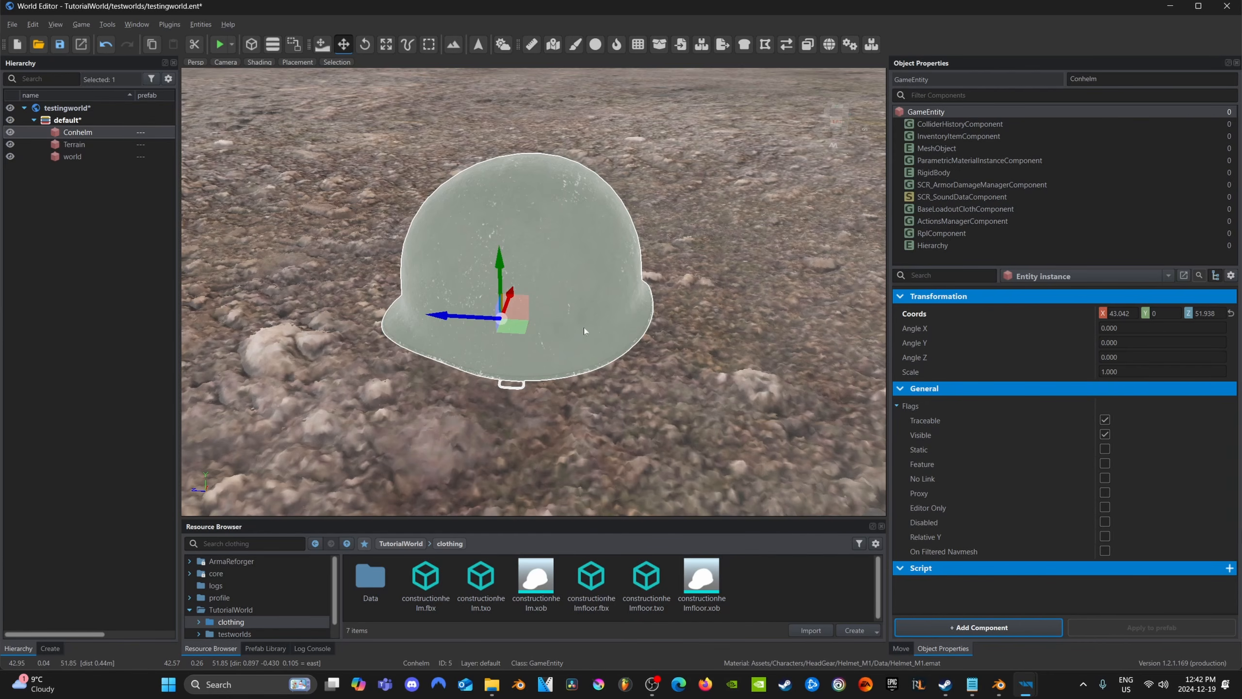
pyautogui.doubleClick(537, 581)
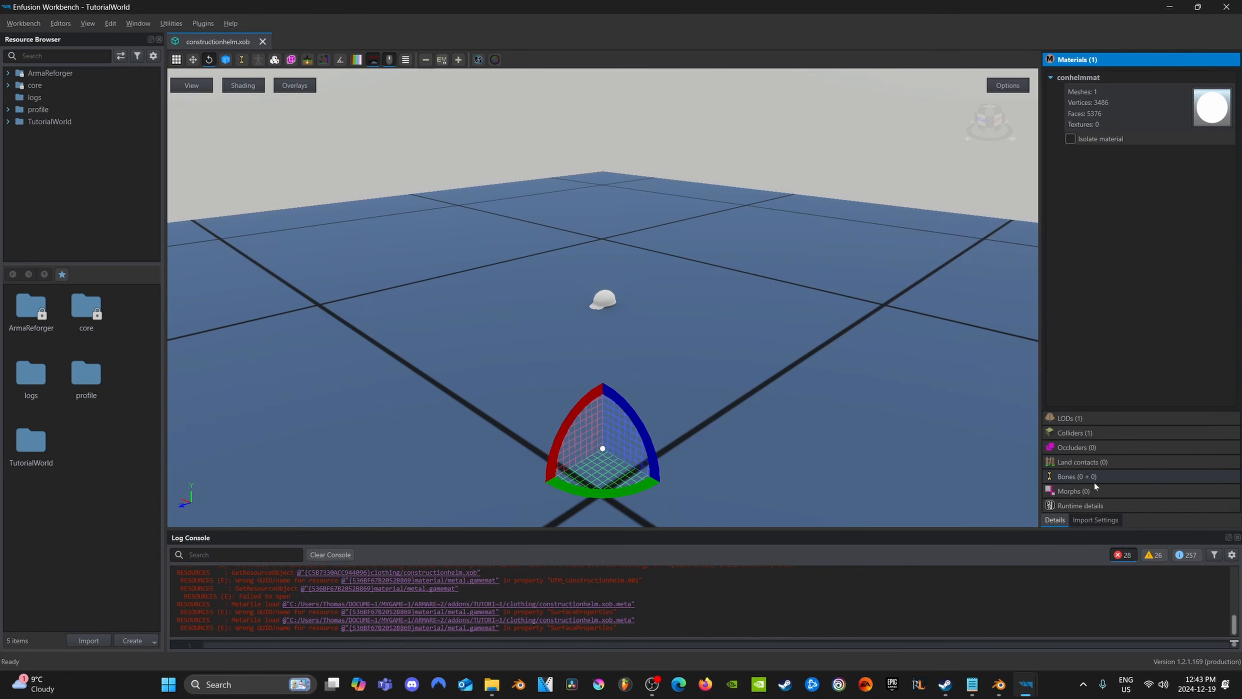
# Enable Export Skinning in the import settings of constructionhelm.xob, reimport it for PC and close the file
pyautogui.click(1083, 523)
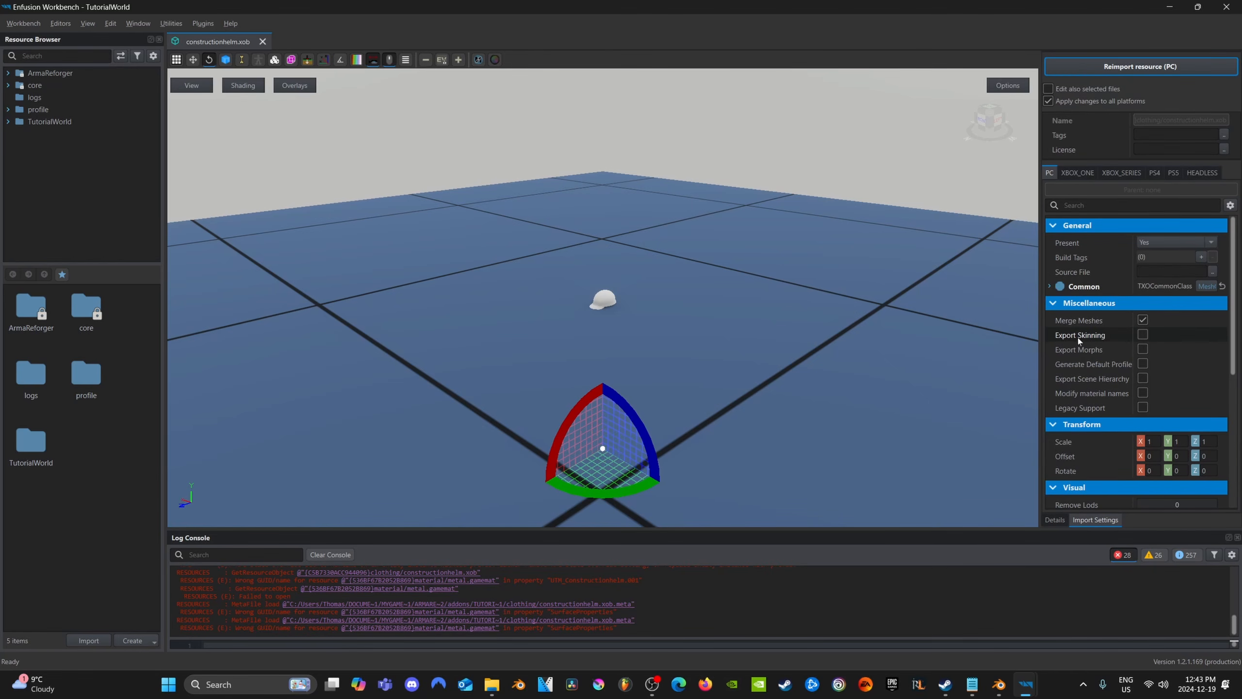
pyautogui.click(1144, 336)
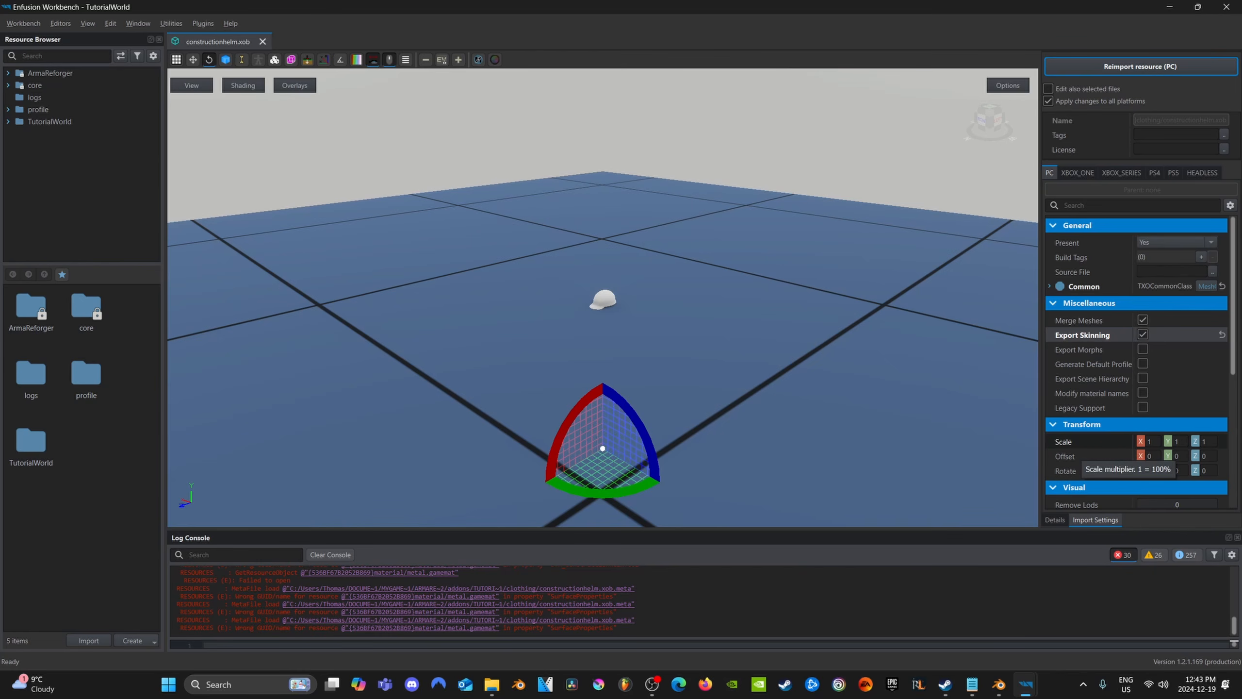
pyautogui.click(1135, 68)
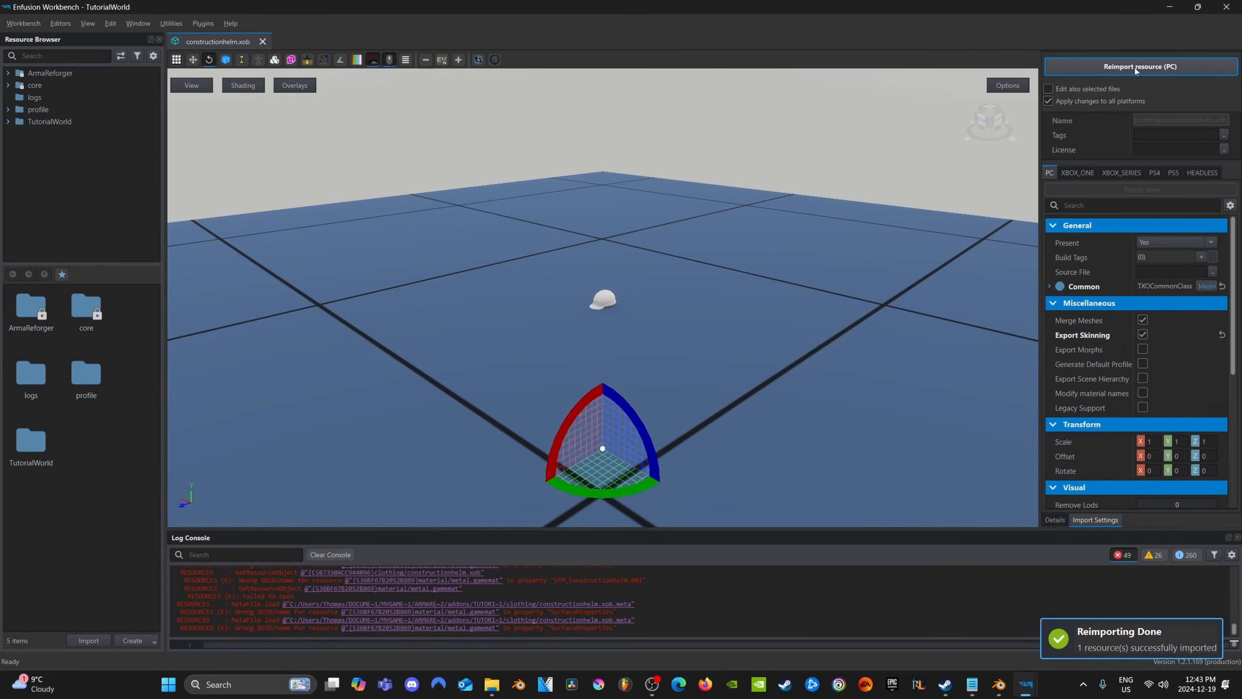
pyautogui.click(1056, 520)
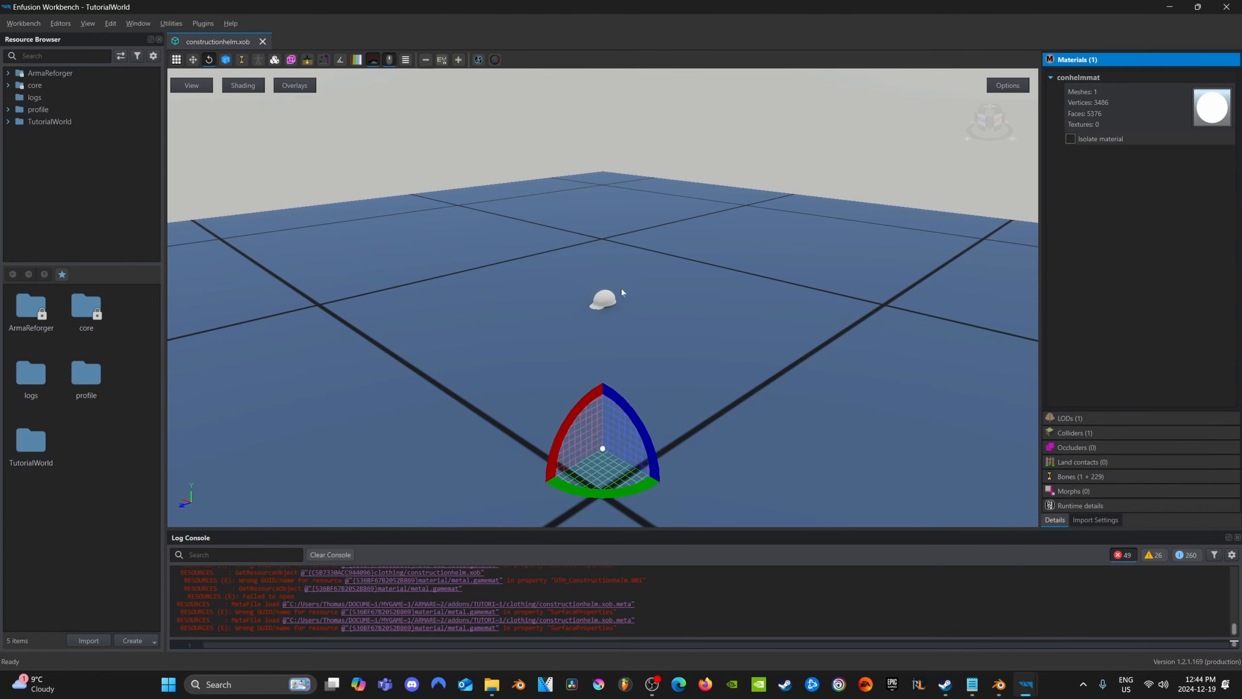
pyautogui.click(263, 42)
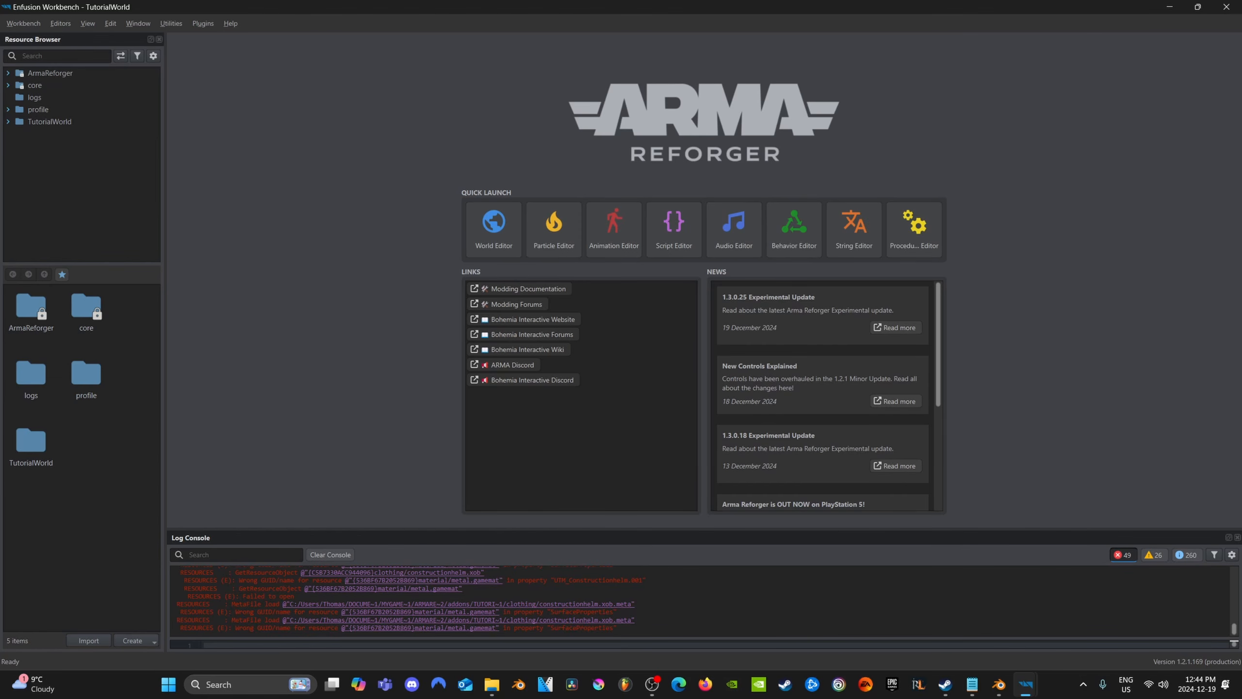
# Back in World Editor, set Conhelm's BaseLoadoutClothComponent worn model to constructionhelm.xob and item model to constructionhelmfloor.xob
pyautogui.moveTo(1026, 683)
pyautogui.click(1119, 599)
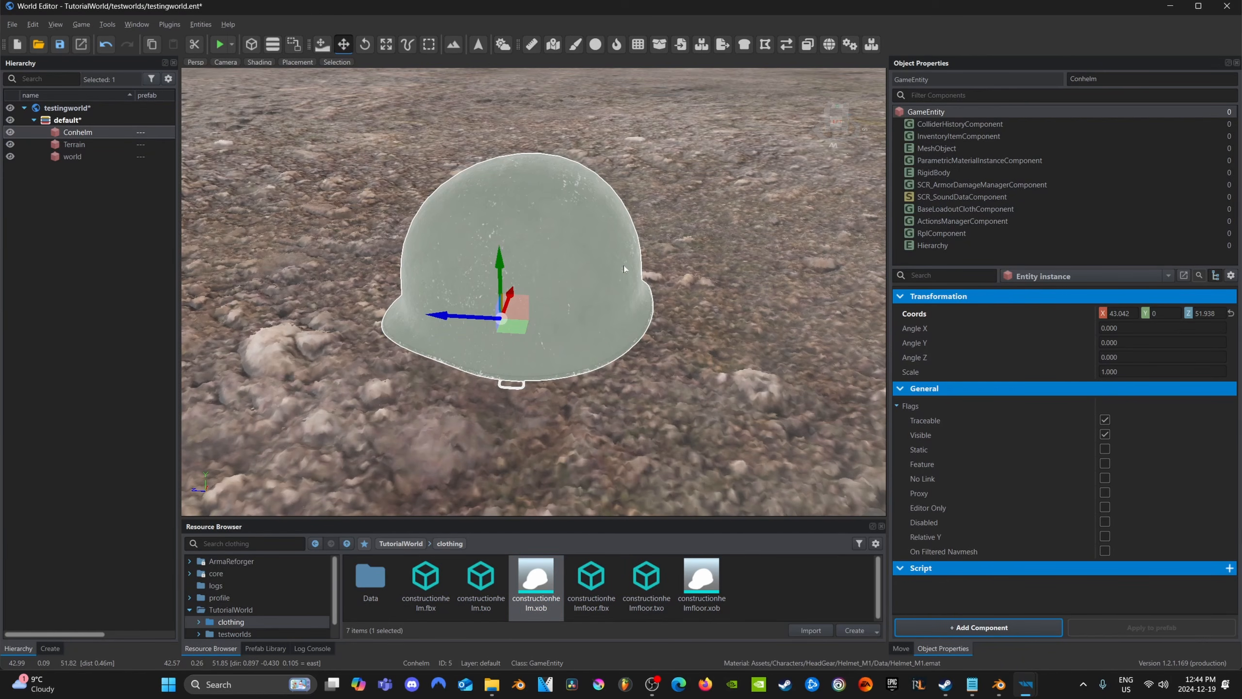
pyautogui.click(933, 211)
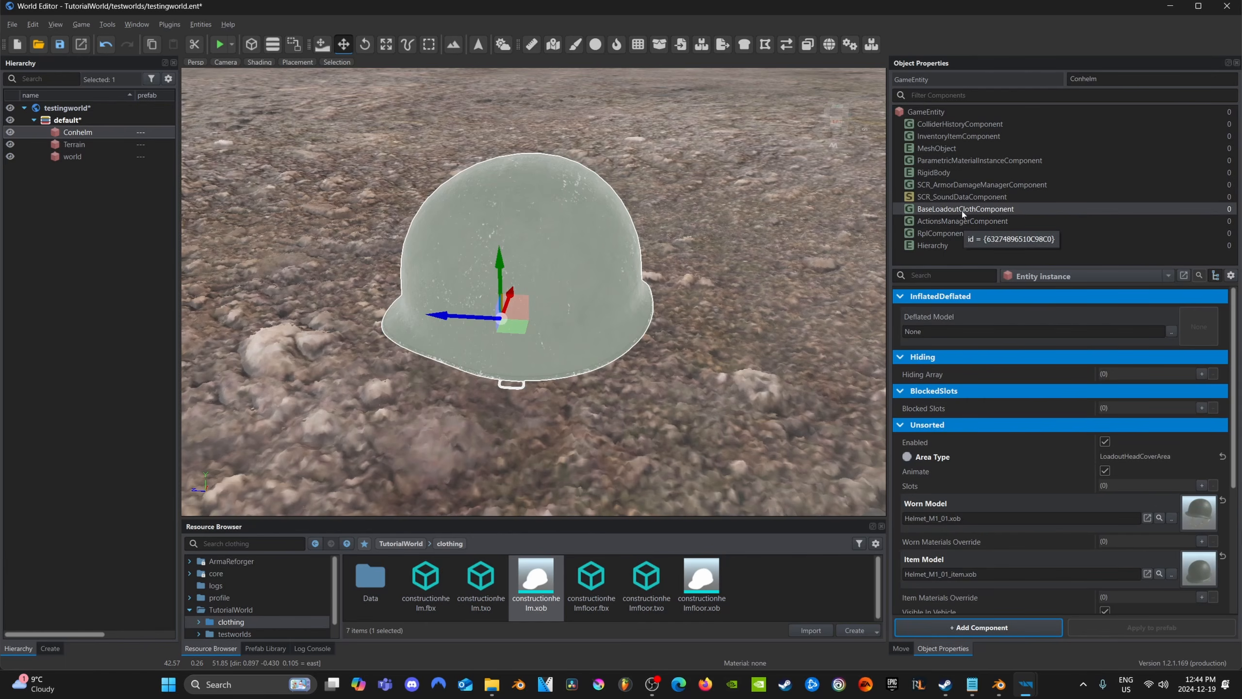
pyautogui.scroll(-3, 1027, 487)
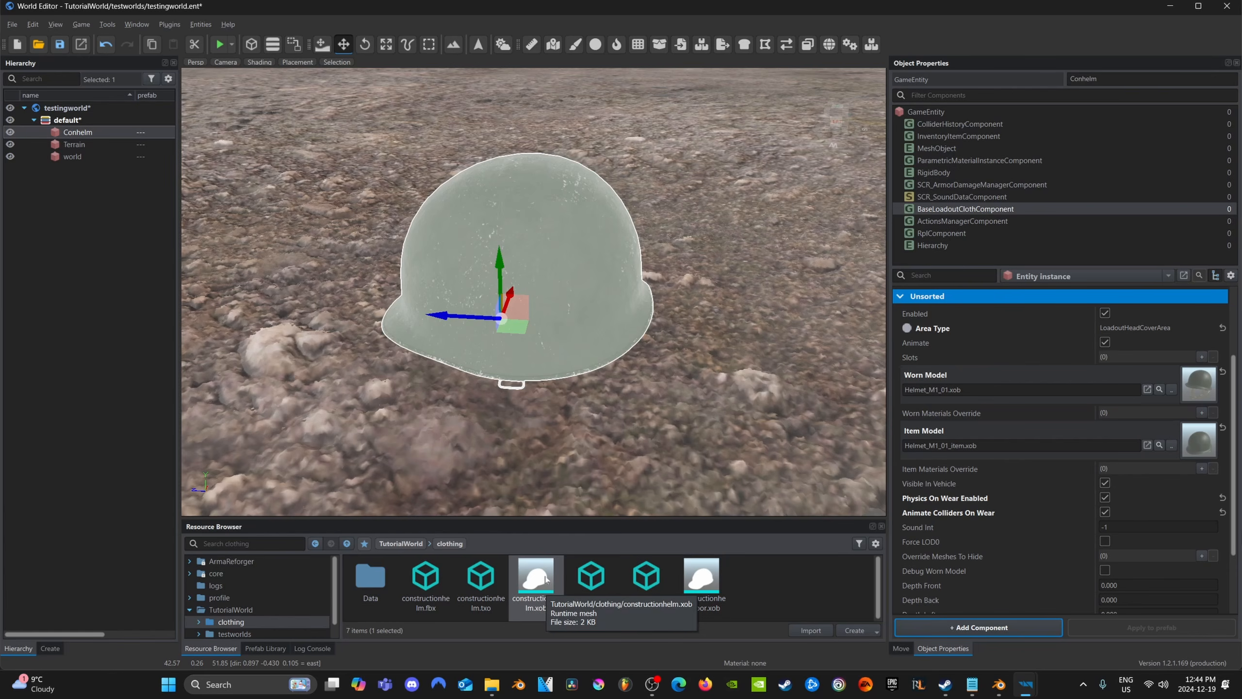
pyautogui.moveTo(527, 592); pyautogui.dragTo(967, 396)
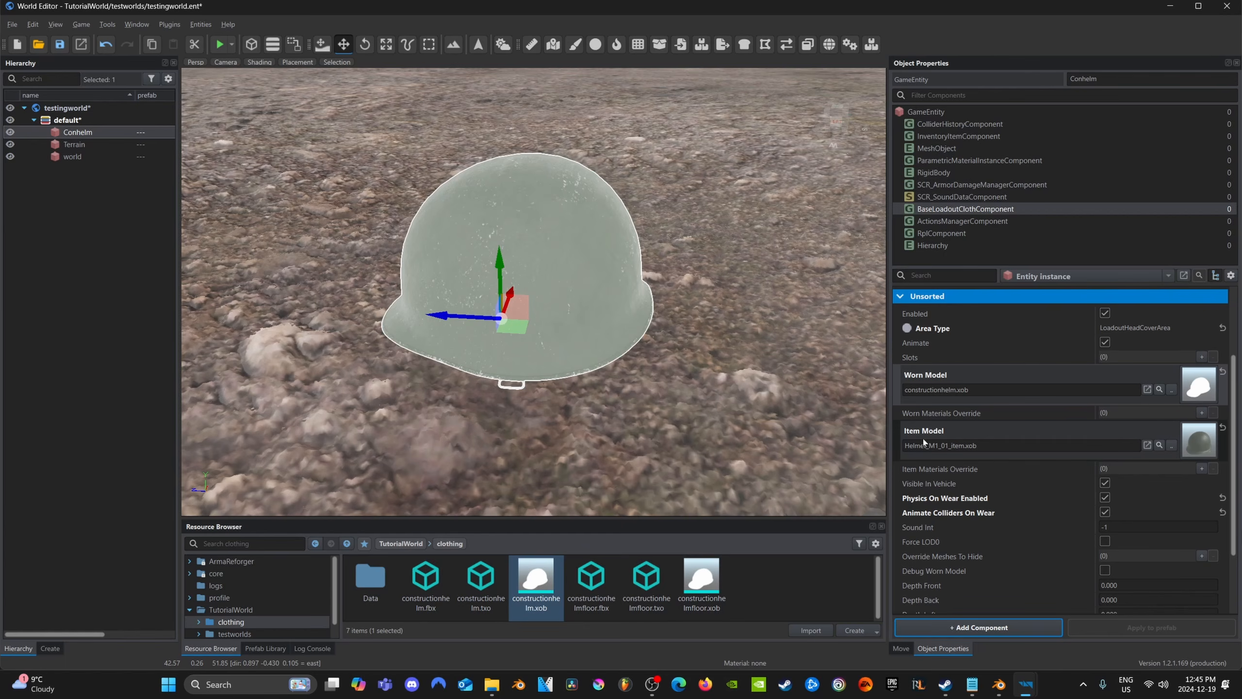
pyautogui.moveTo(701, 582); pyautogui.dragTo(978, 445)
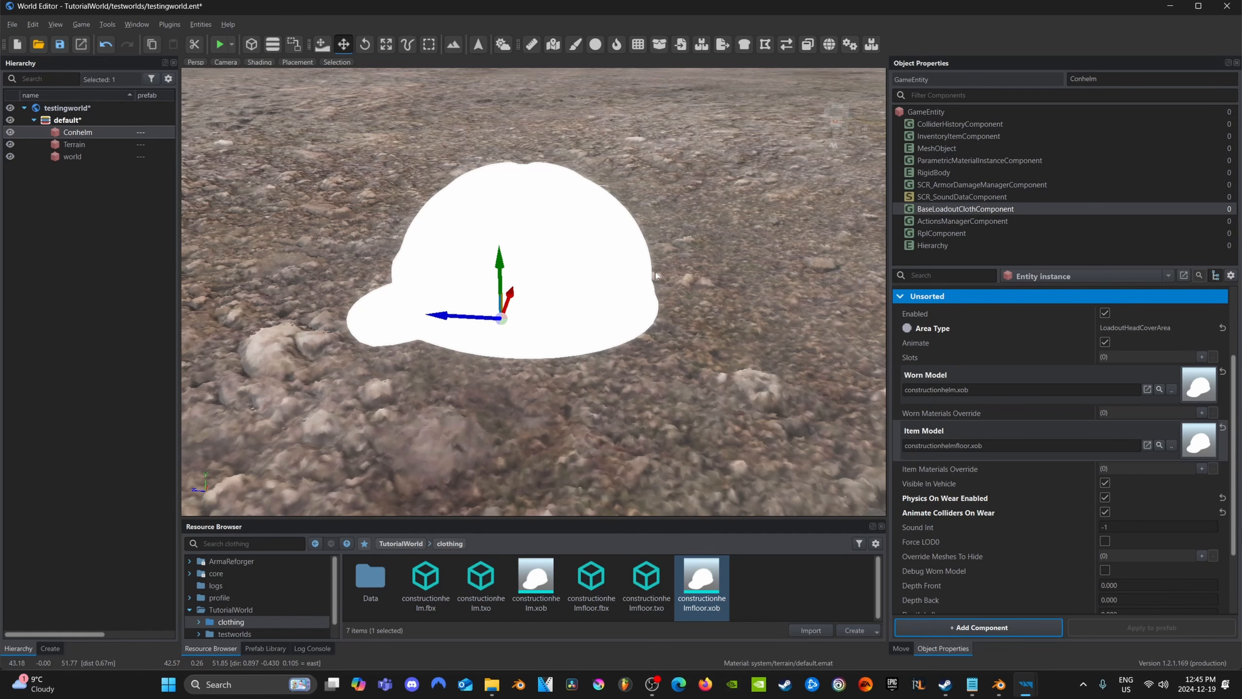
# Recreate the helmet hit zone's collider name entry in SCR_ArmorDamageManagerComponent and set it to UTM_Helmet_M1_Item
pyautogui.click(953, 185)
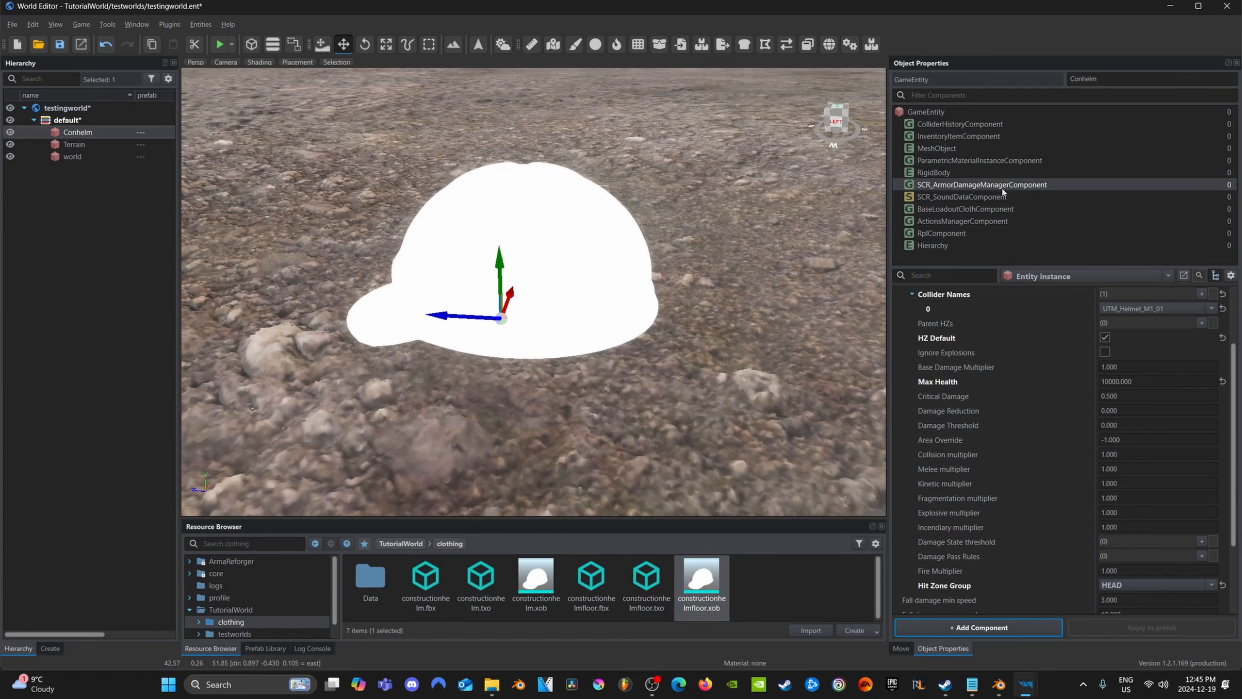
pyautogui.click(1211, 309)
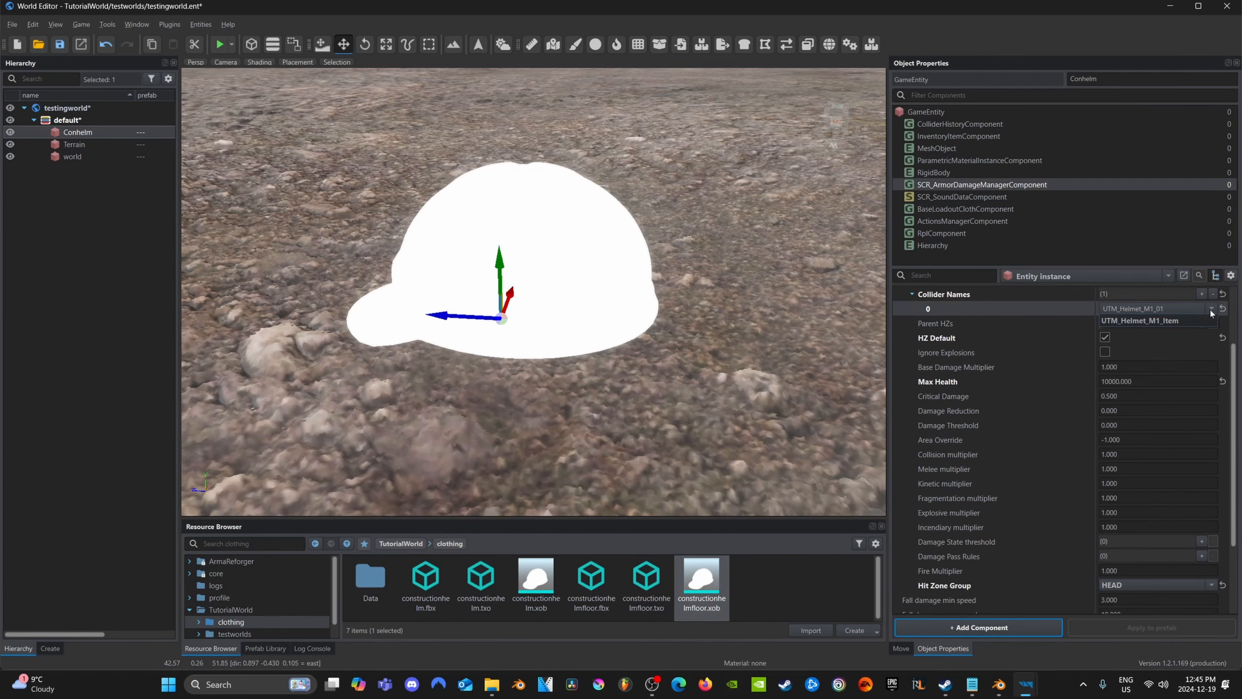
pyautogui.click(1139, 321)
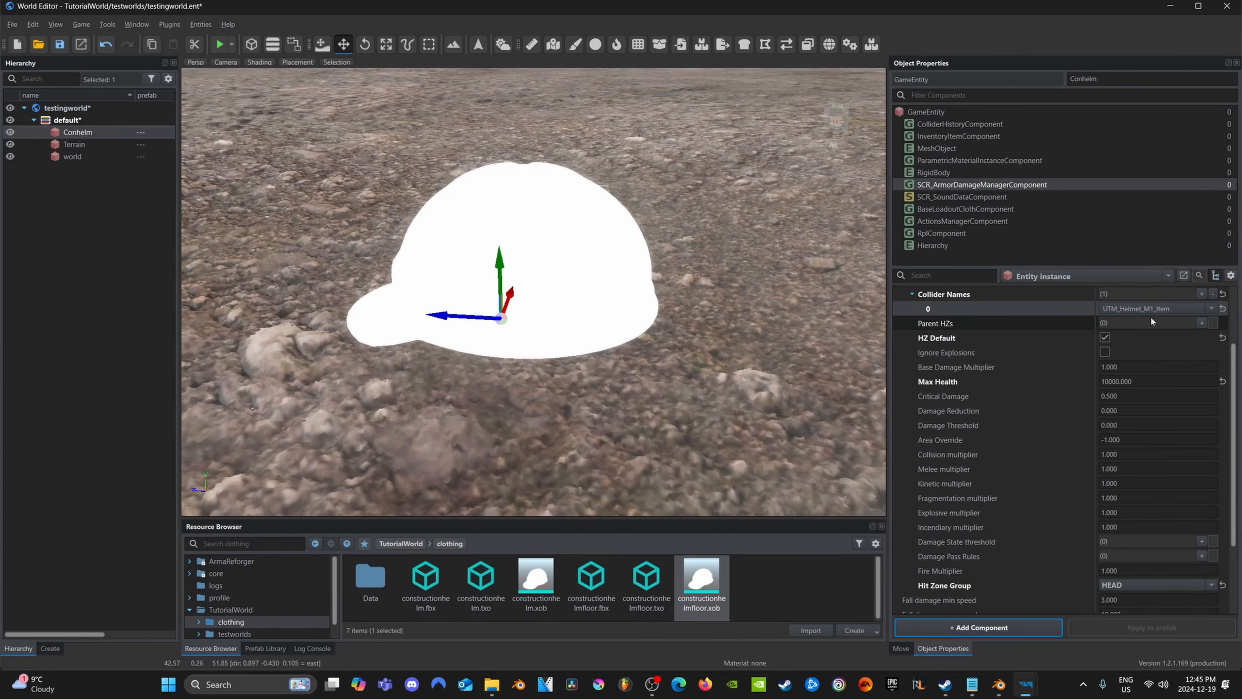
pyautogui.scroll(3, 1209, 305)
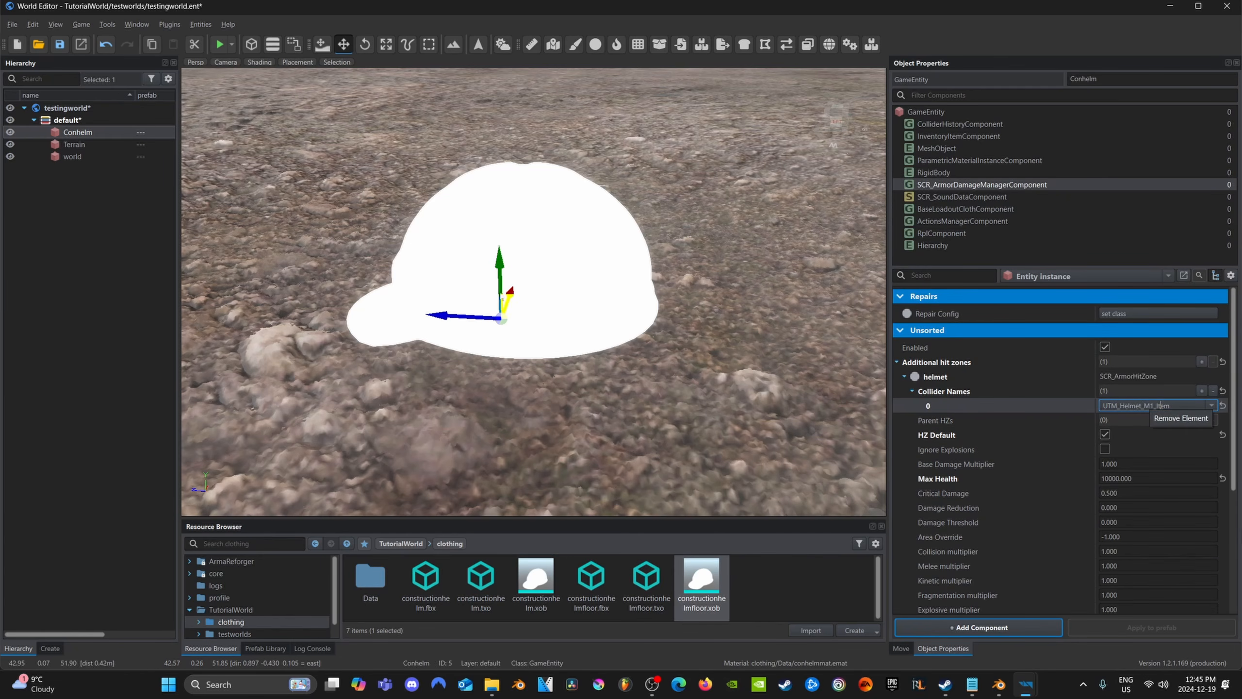
pyautogui.click(1216, 394)
pyautogui.click(1201, 391)
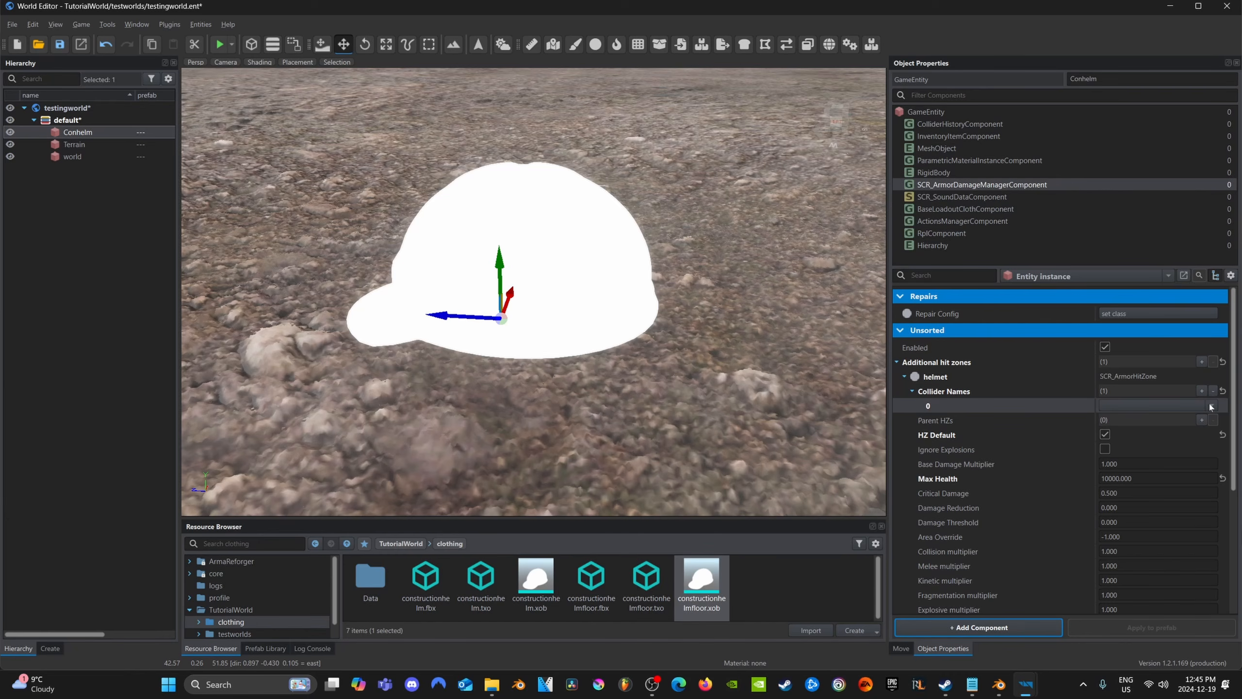
pyautogui.click(1211, 406)
pyautogui.click(1125, 416)
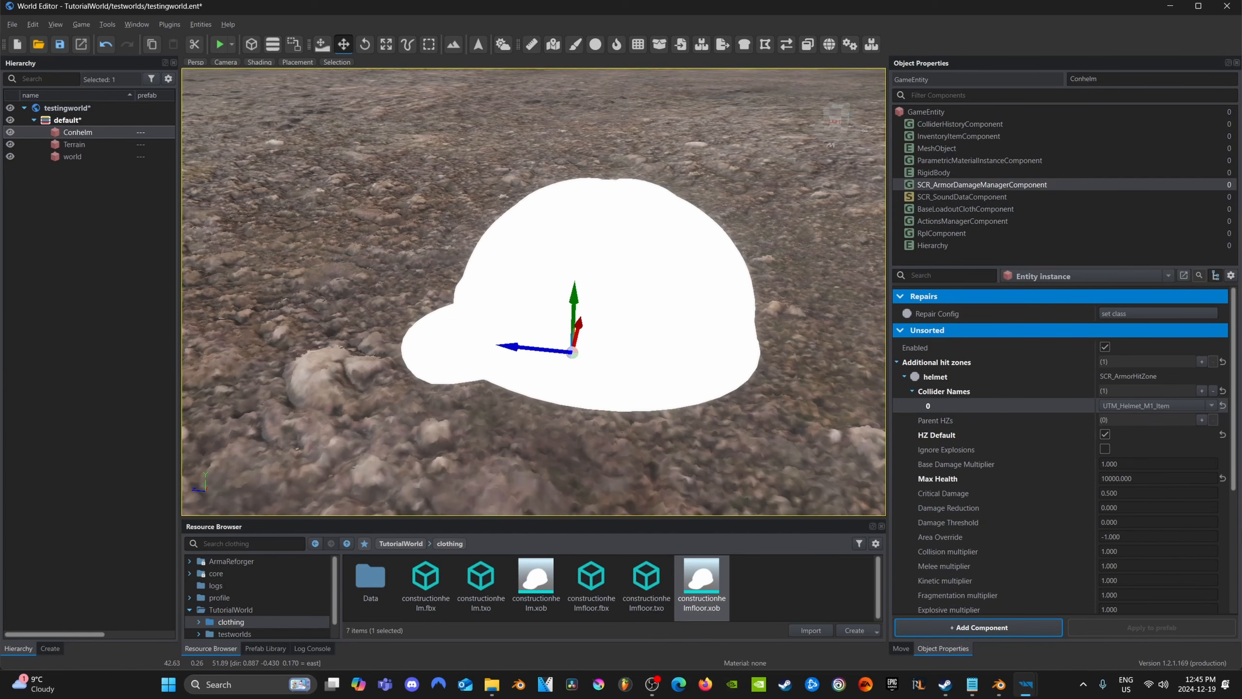
# Assign constructionhelm.xob as Conhelm's MeshObject object and set the helmet hit zone's collider name to UTM_Constructionhelm.001
pyautogui.click(953, 149)
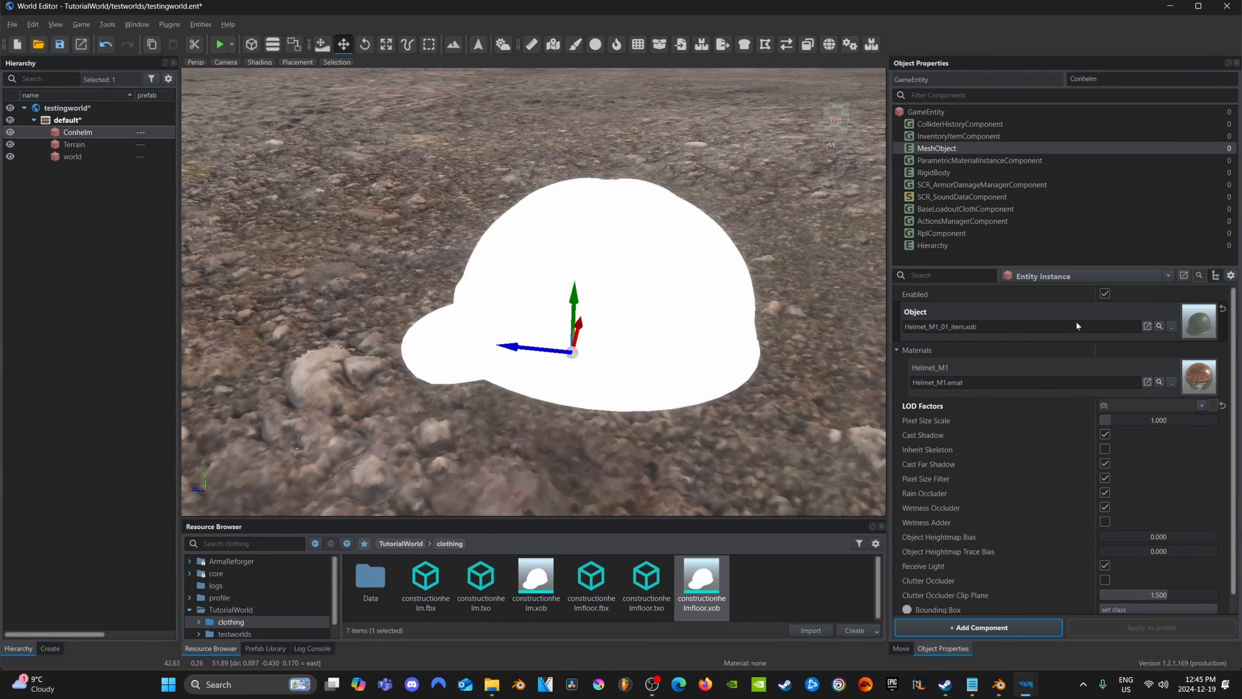
pyautogui.moveTo(536, 582); pyautogui.dragTo(1110, 324)
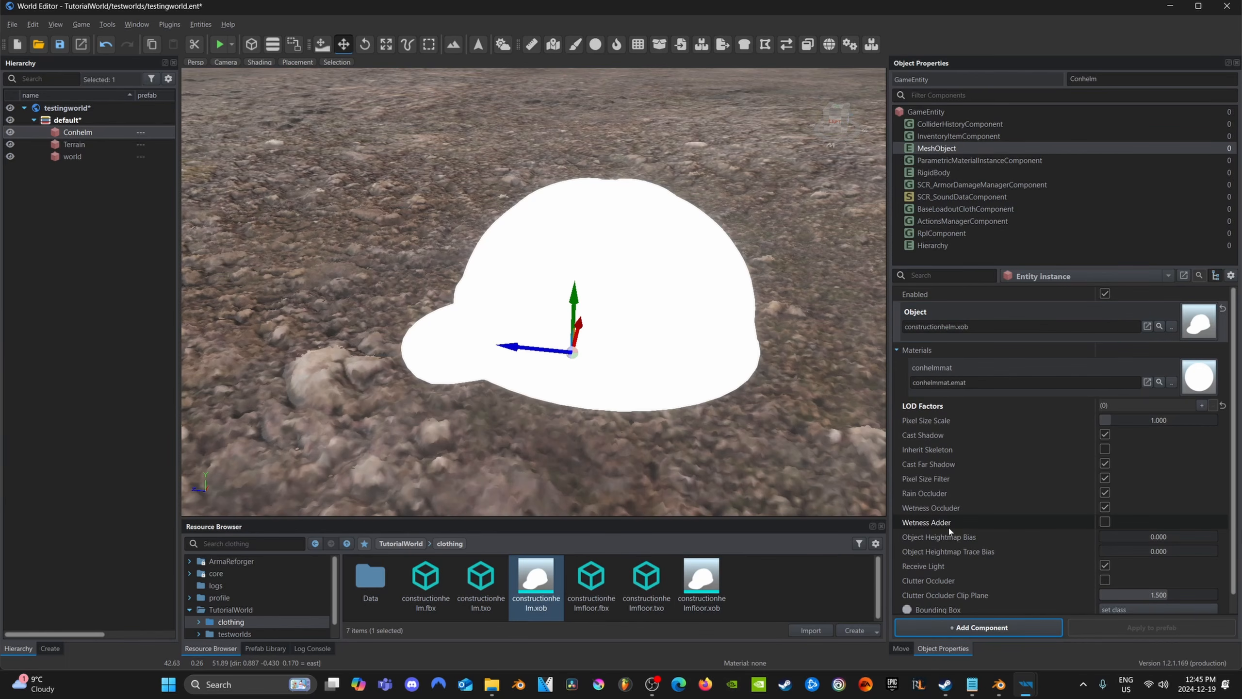
pyautogui.click(962, 186)
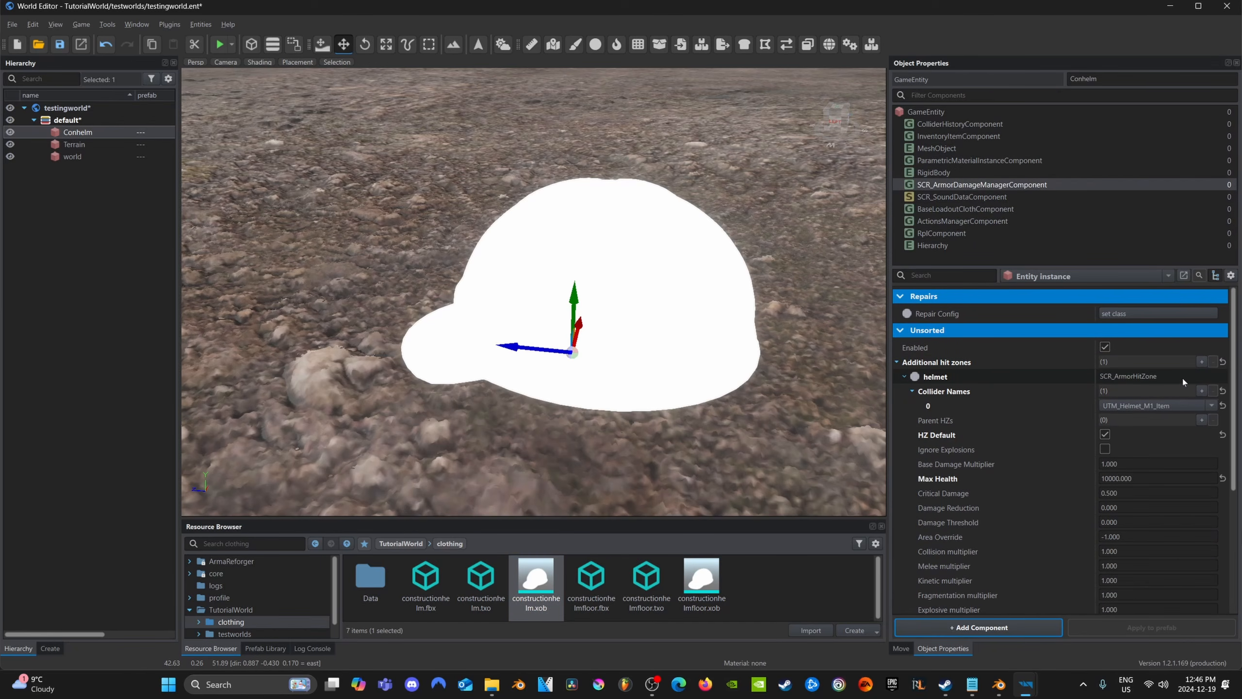
pyautogui.click(1174, 405)
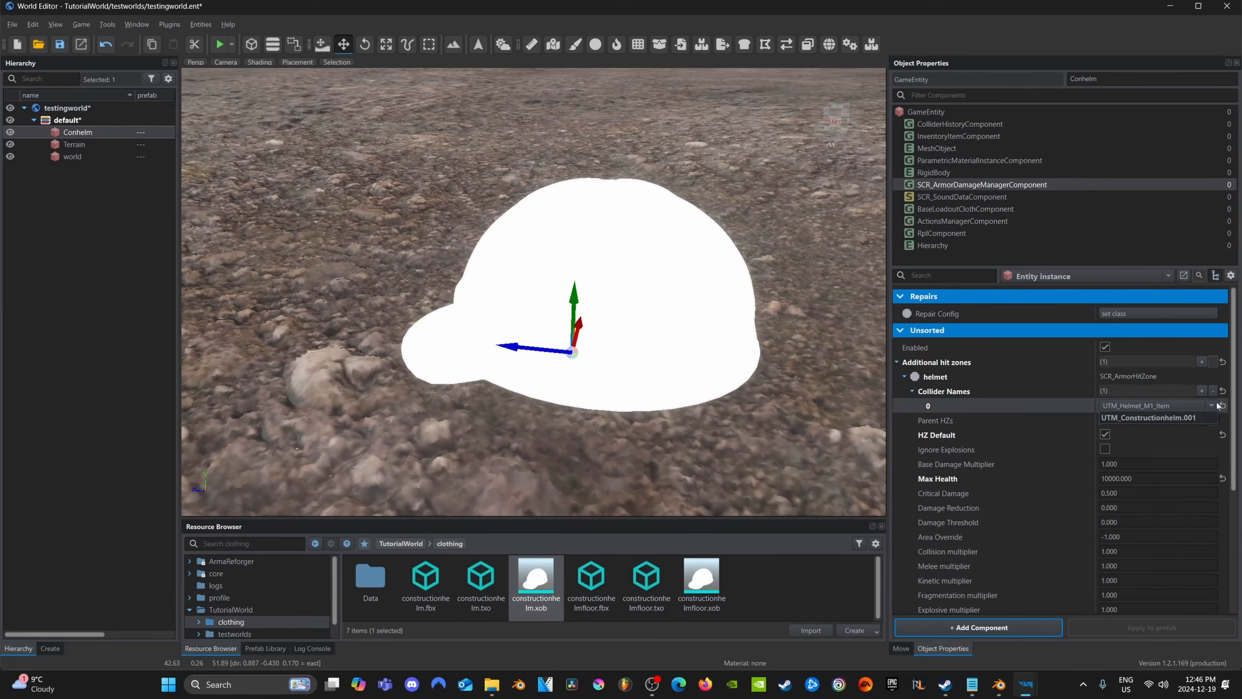
pyautogui.click(1121, 419)
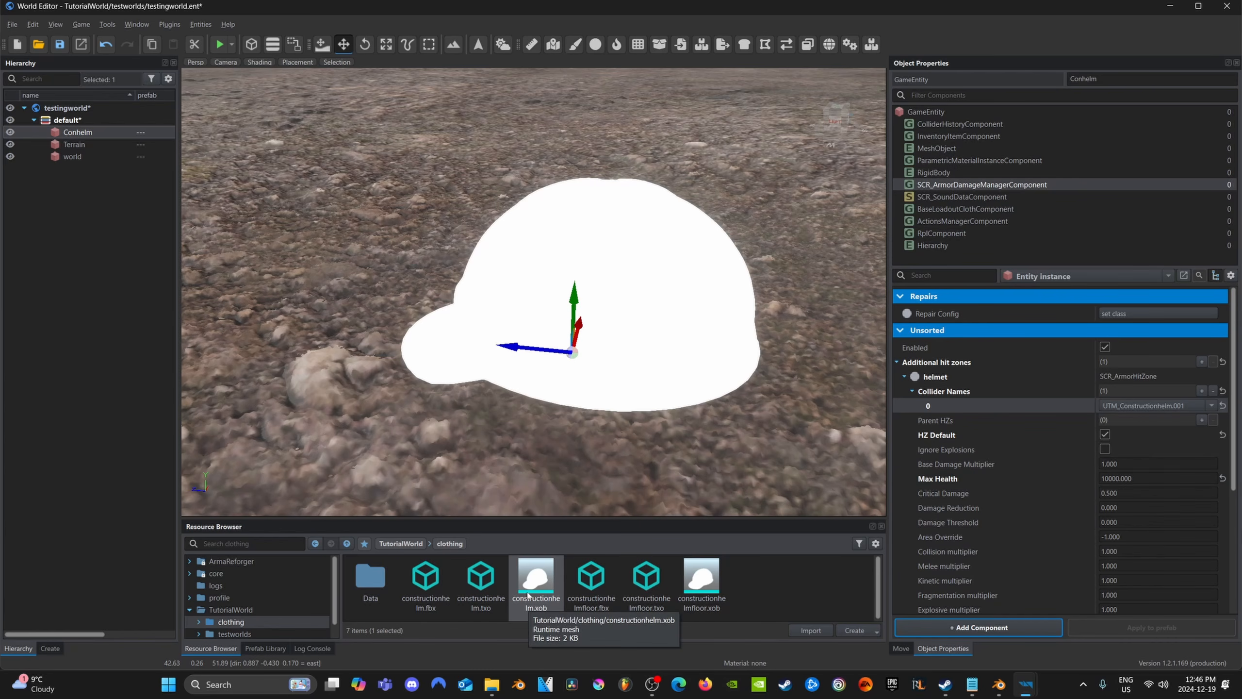
# Create a folder named savedclothing inside the TutorialWorld clothing folder
pyautogui.click(748, 584)
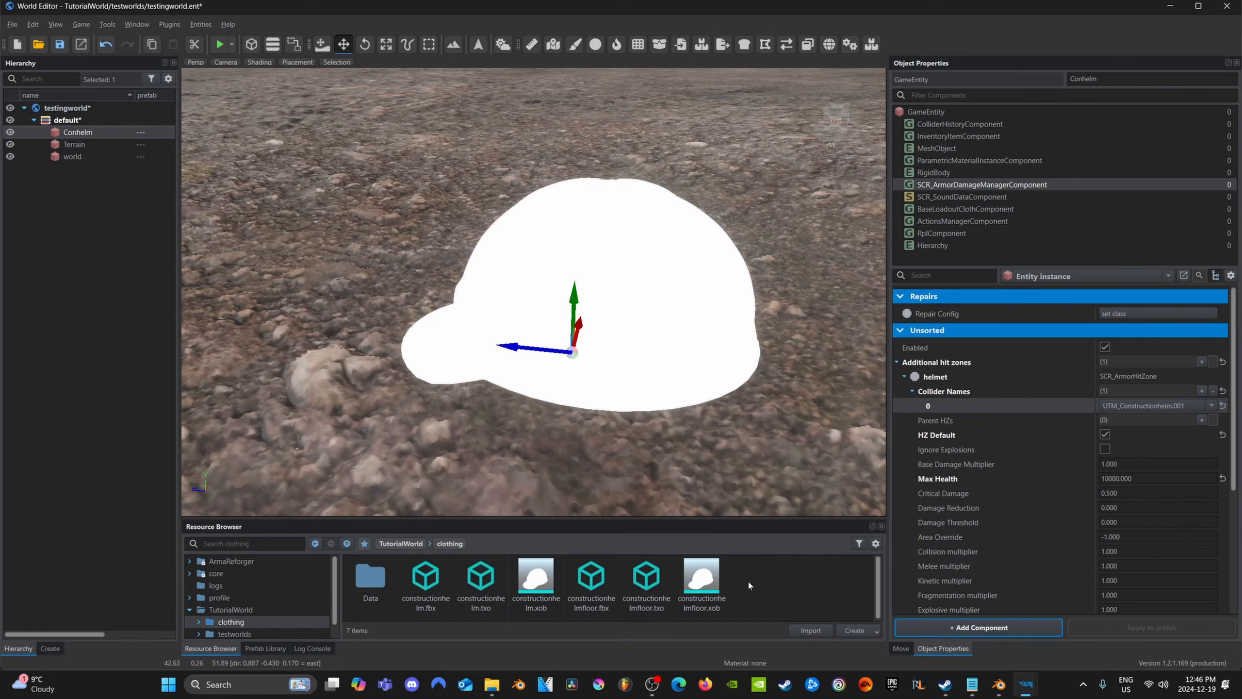
pyautogui.click(856, 630)
pyautogui.click(871, 440)
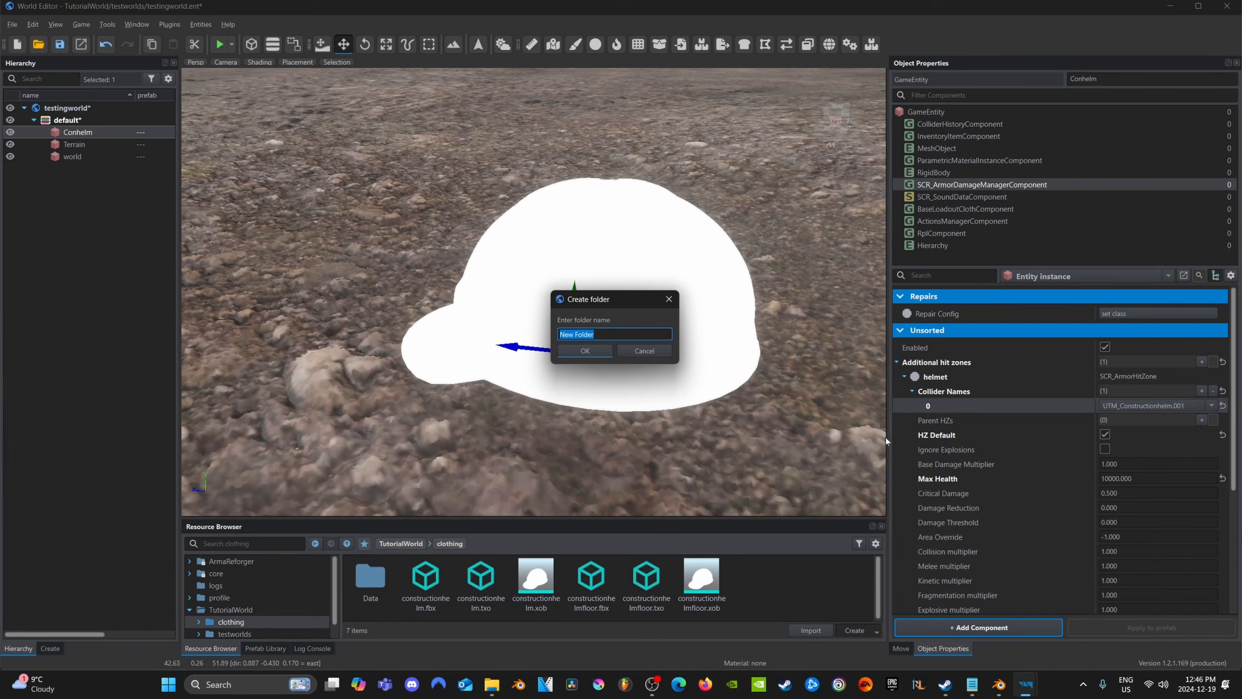
pyautogui.write('savedclothing')
pyautogui.press('Return')
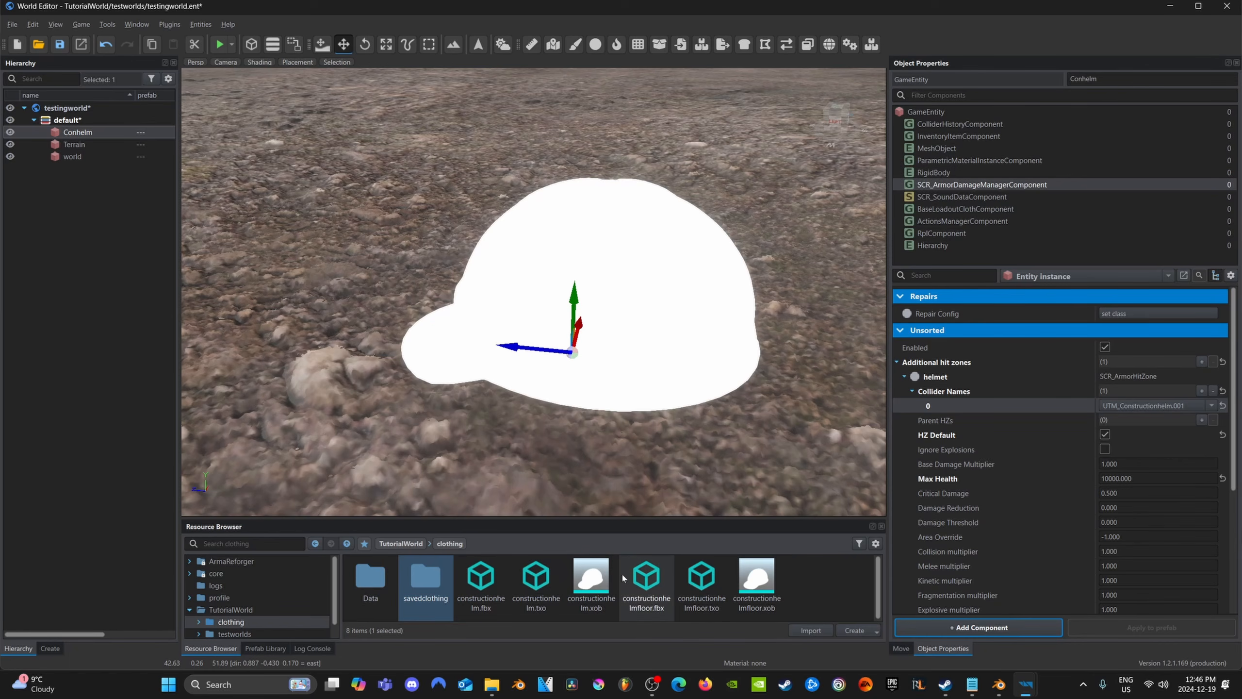
# Save the Conhelm entity as a prefab named Conhelm in the savedclothing folder
pyautogui.doubleClick(426, 580)
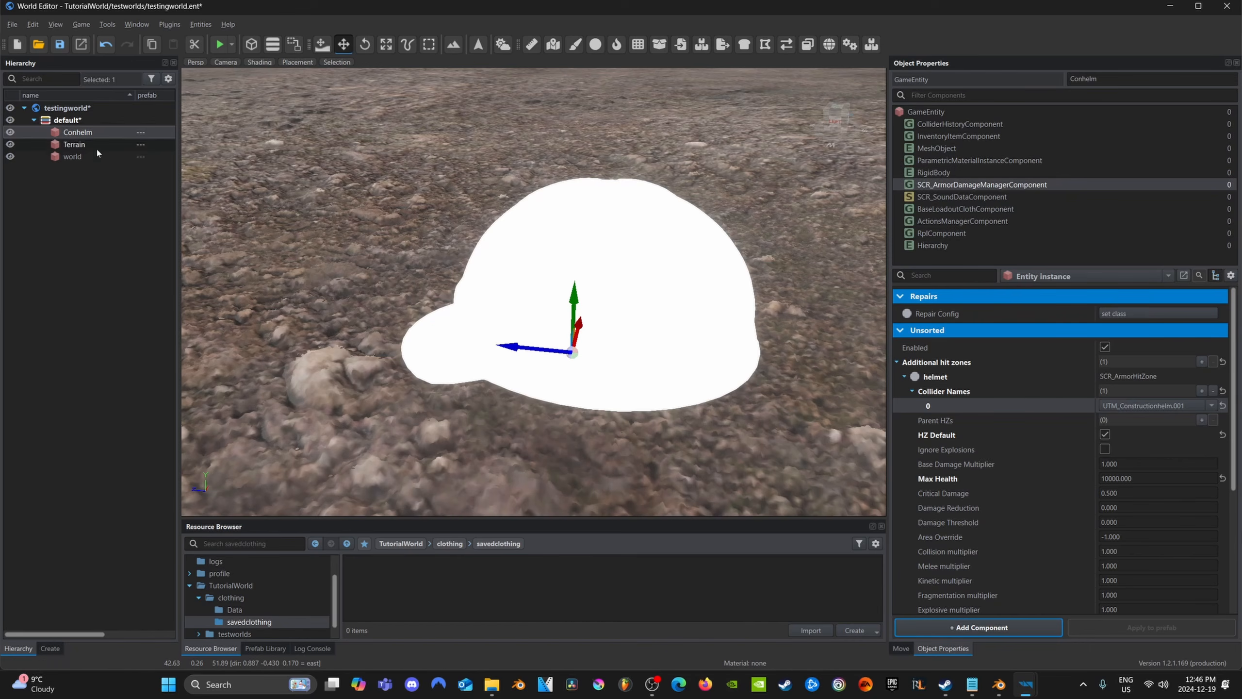
pyautogui.moveTo(83, 133); pyautogui.dragTo(448, 589)
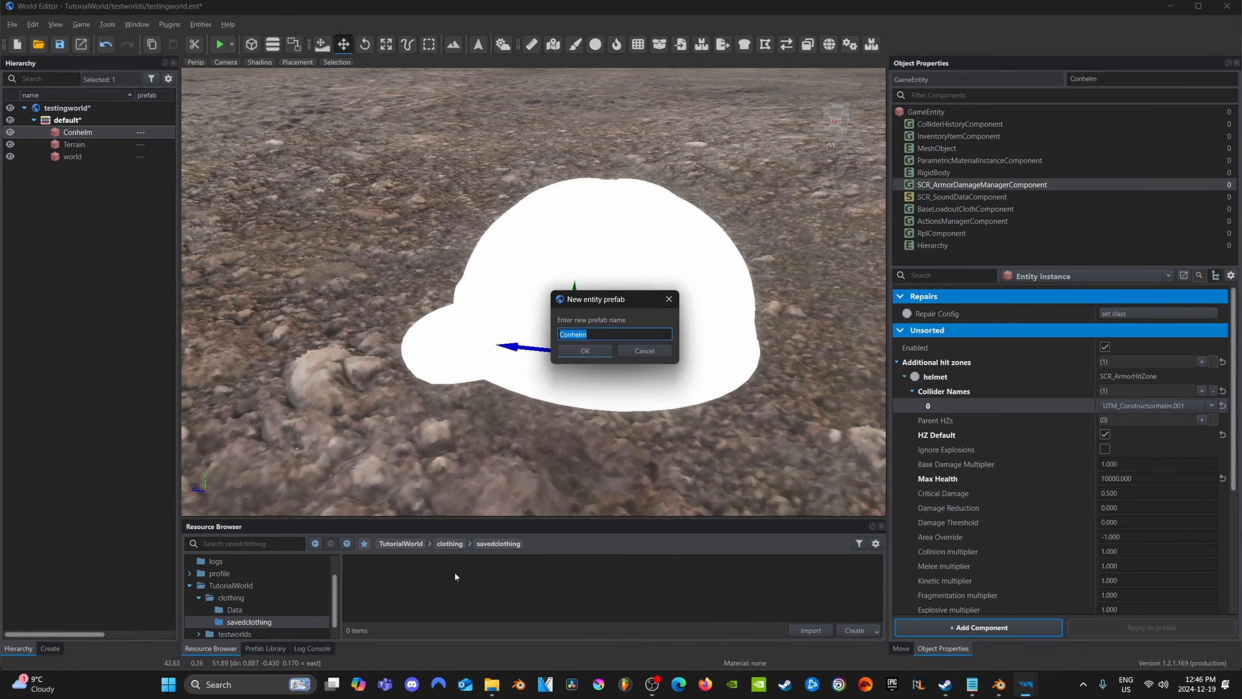
pyautogui.click(584, 351)
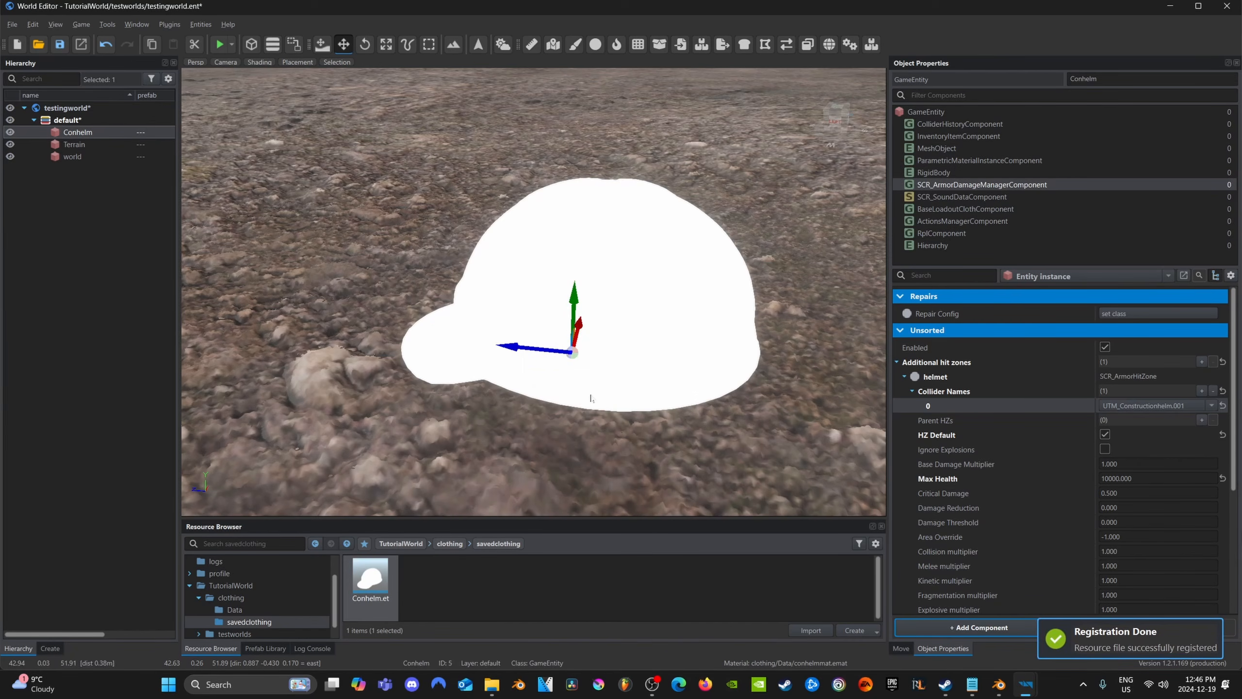
# Delete the original Conhelm entity from the world and place an instance of the Conhelm.et prefab on the ground instead
pyautogui.moveTo(586, 365); pyautogui.dragTo(555, 362)
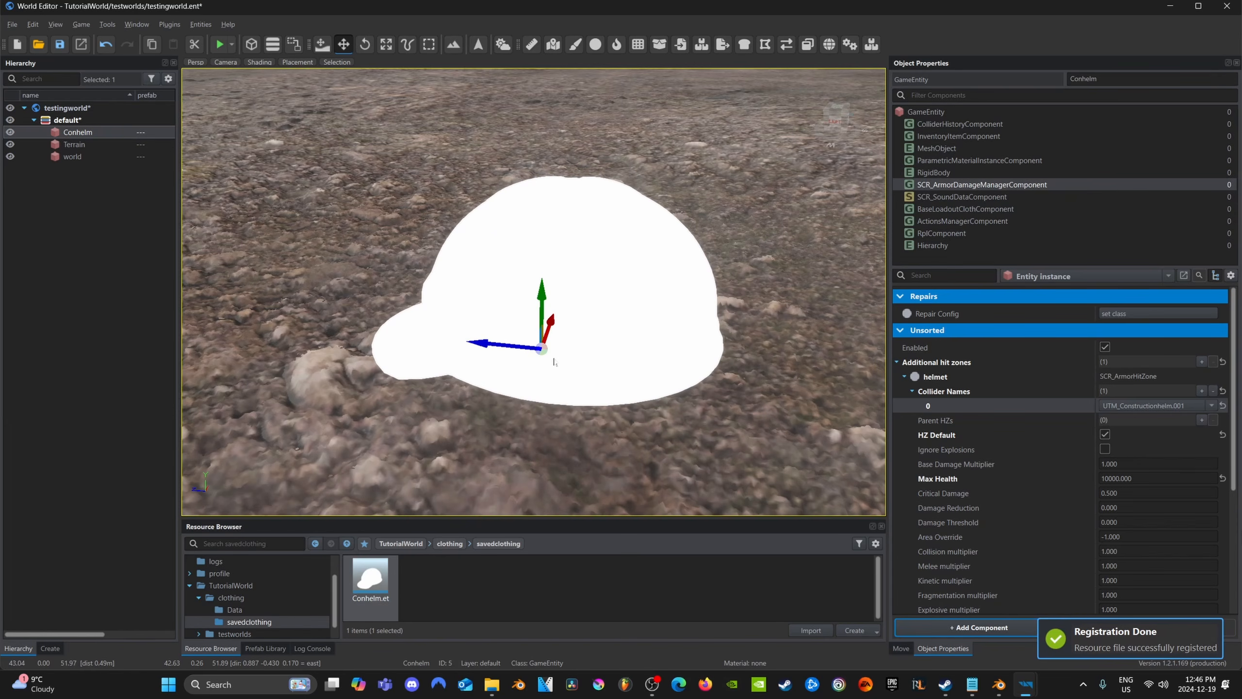
pyautogui.press('Delete')
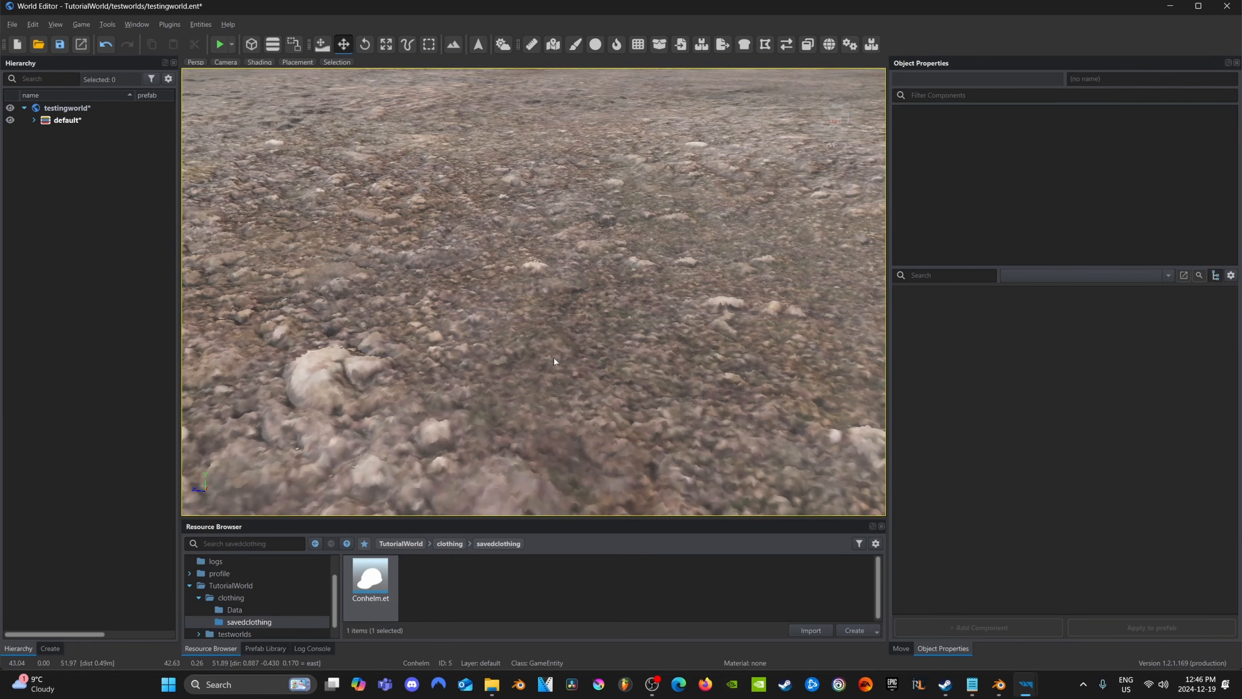
pyautogui.moveTo(362, 587); pyautogui.dragTo(484, 356)
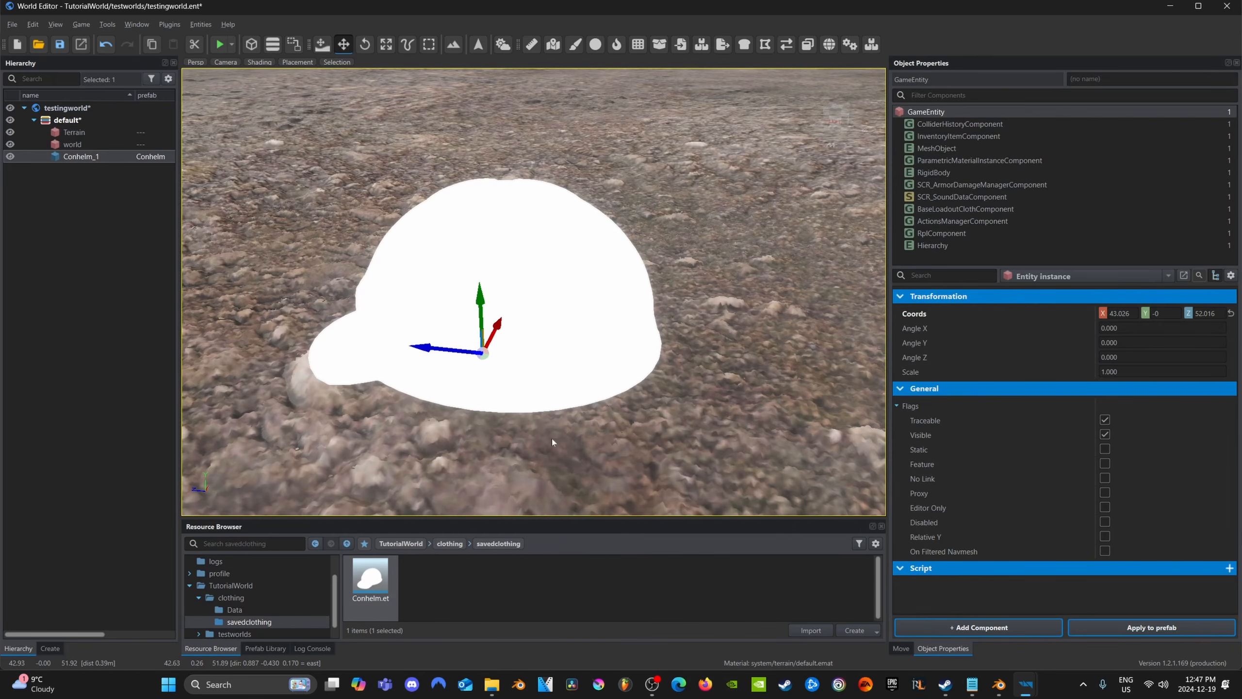
pyautogui.moveTo(448, 413); pyautogui.dragTo(635, 404, button='right')
pyautogui.press('a')
pyautogui.press('a')
pyautogui.press('d')
pyautogui.moveTo(684, 350); pyautogui.dragTo(628, 338, button='right')
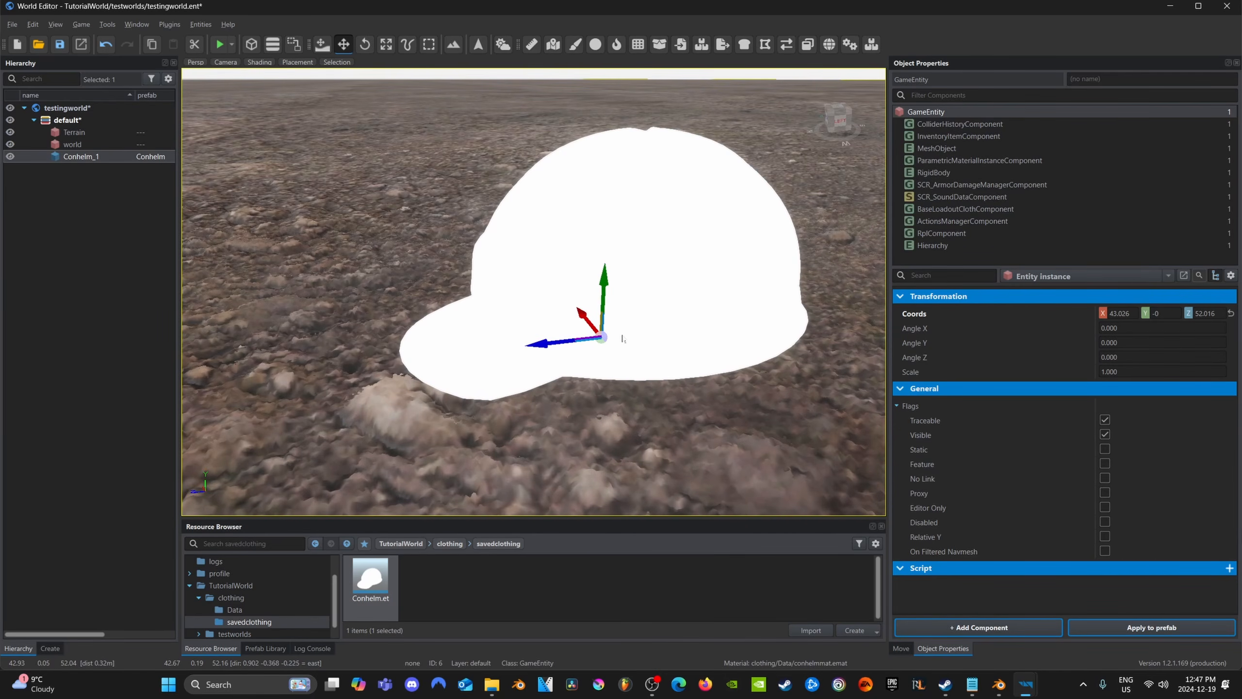
pyautogui.moveTo(623, 339); pyautogui.dragTo(558, 391, button='middle')
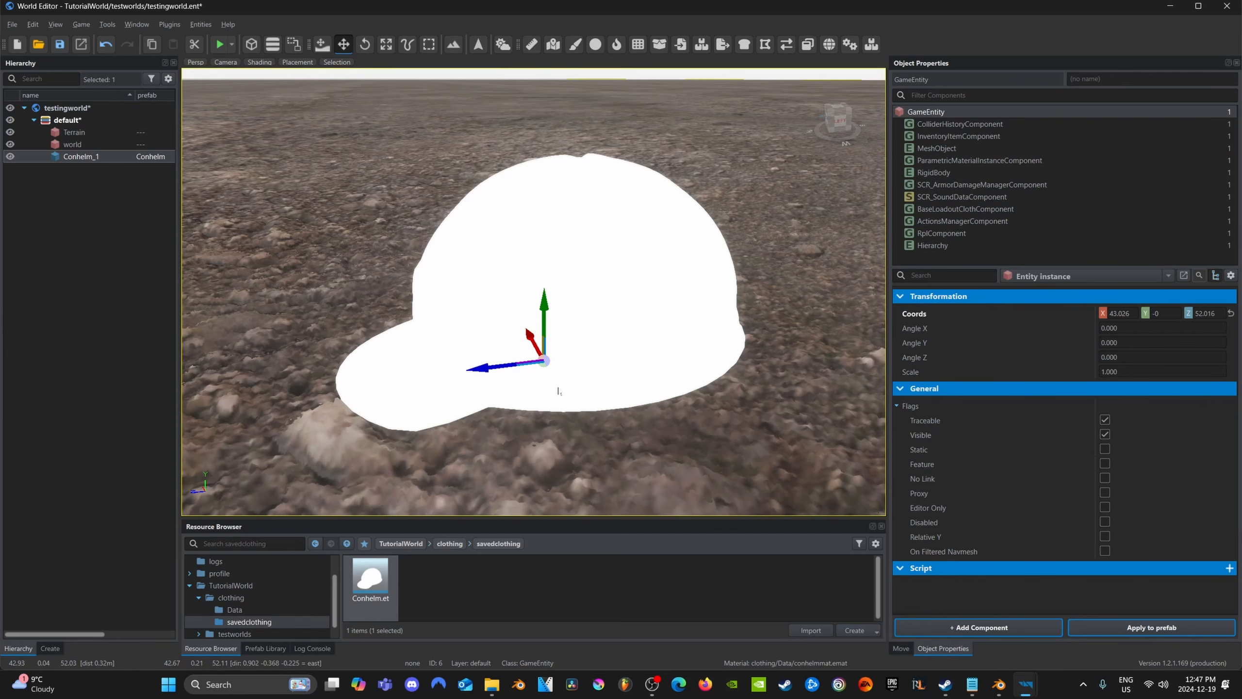
# Open the helmet material conhelmmat.emat from the clothing Data folder for editing
pyautogui.click(316, 543)
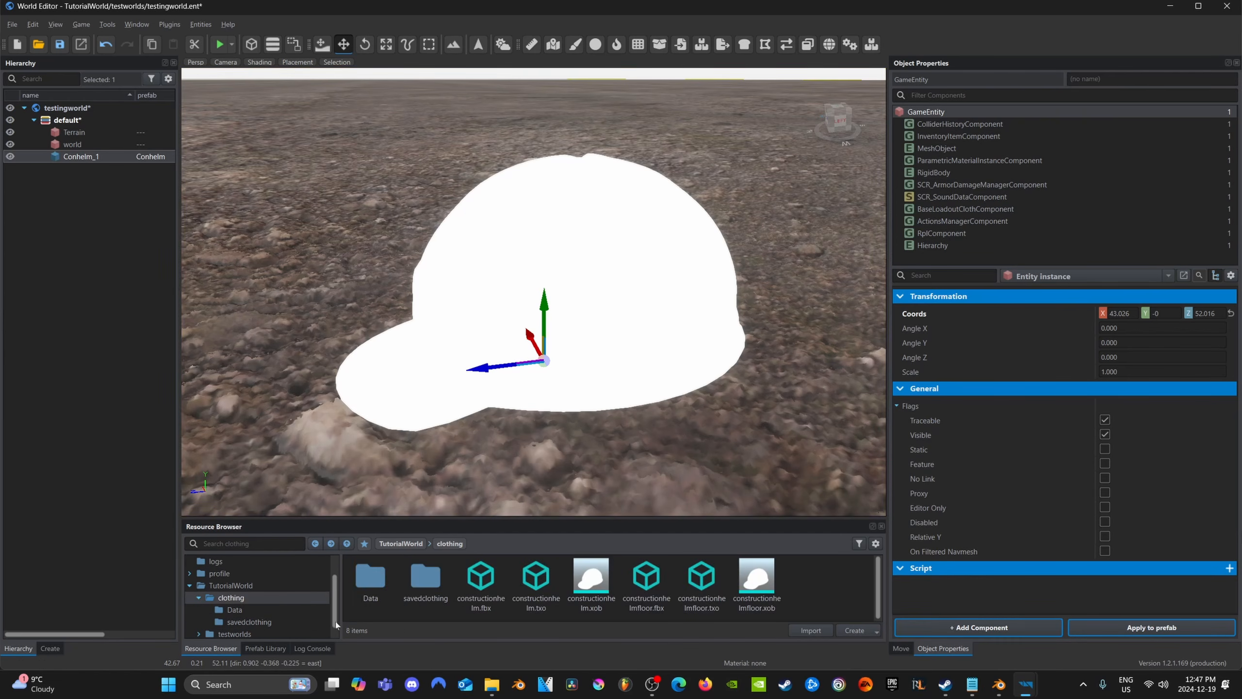
pyautogui.doubleClick(370, 580)
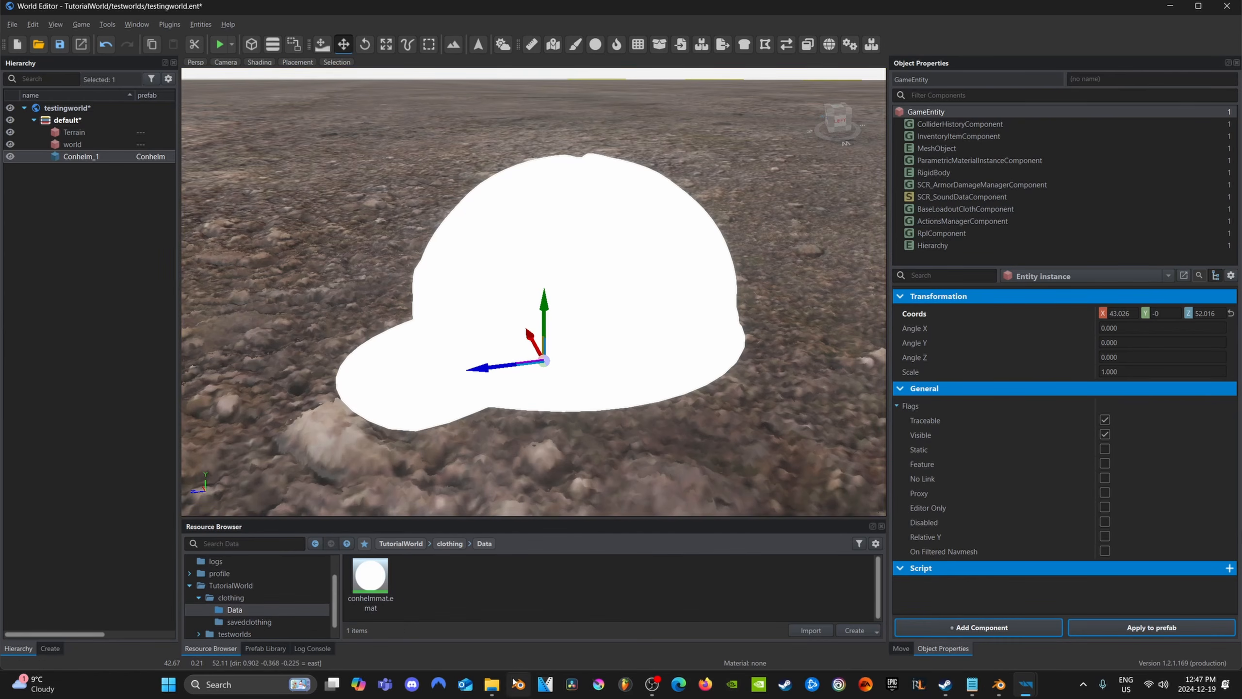
pyautogui.doubleClick(384, 581)
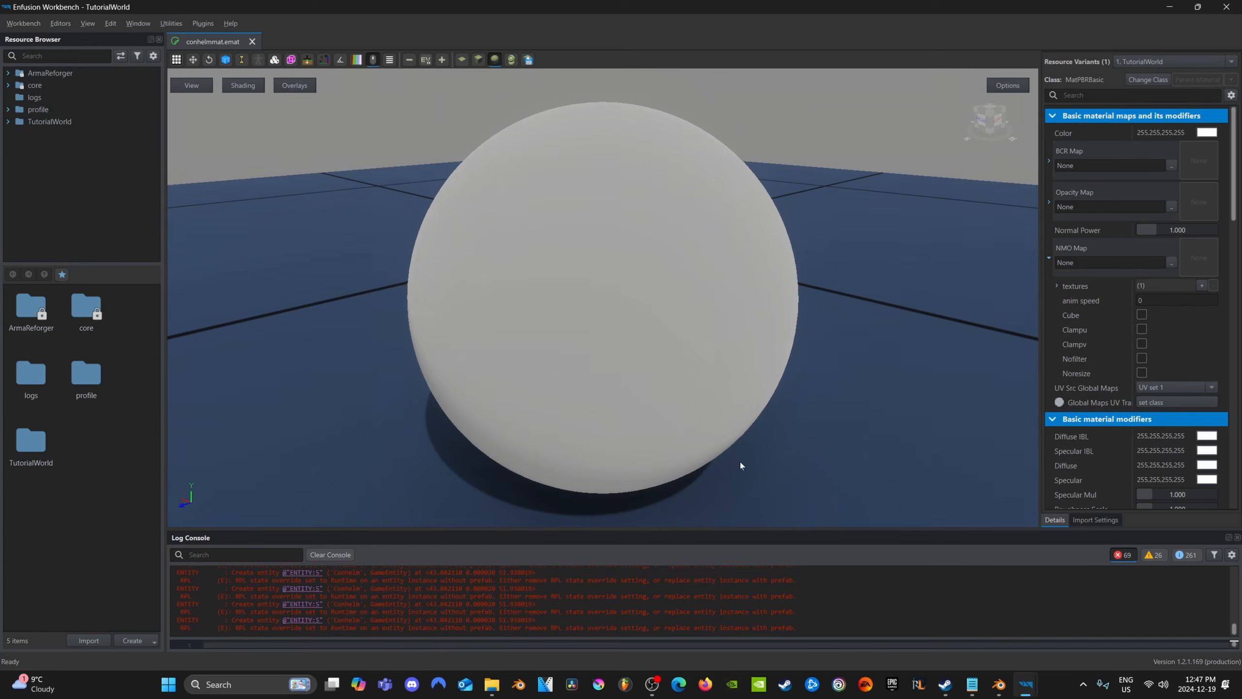
pyautogui.moveTo(583, 321); pyautogui.dragTo(587, 416)
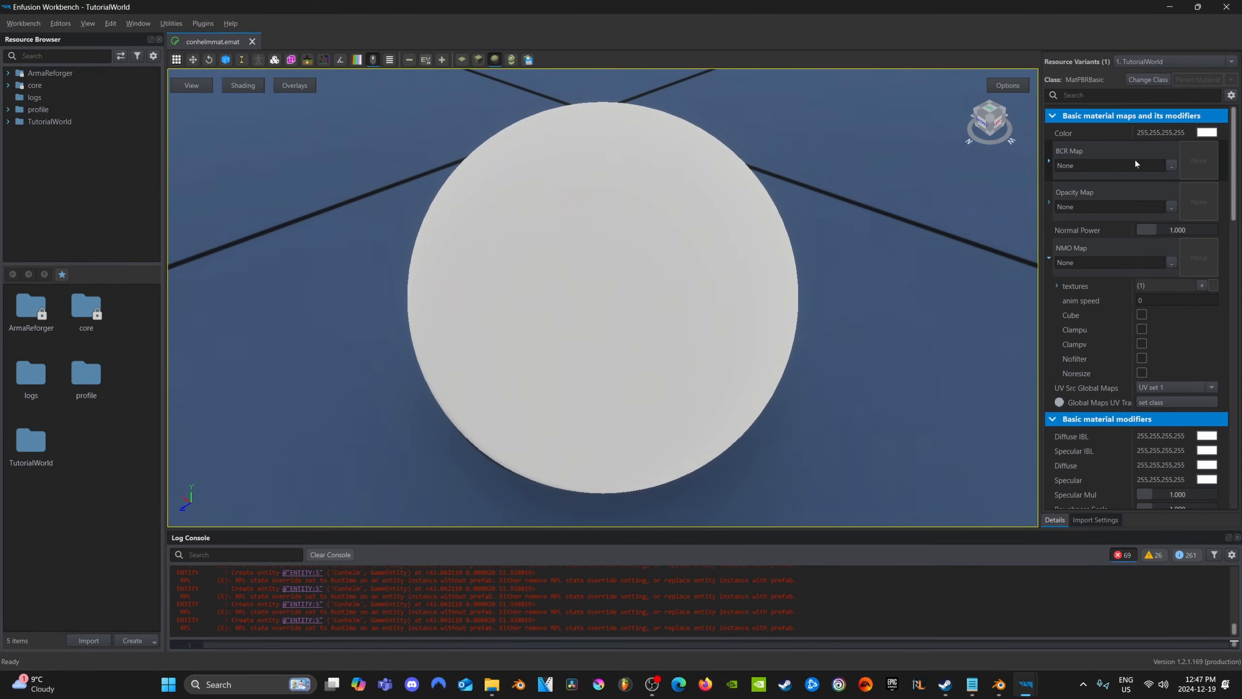
# Set the material's BCR map to ST_Lighthouse_PaintedMetal_Clean_BCR.edds, found by searching the textures for "metal", and save the material
pyautogui.click(1172, 166)
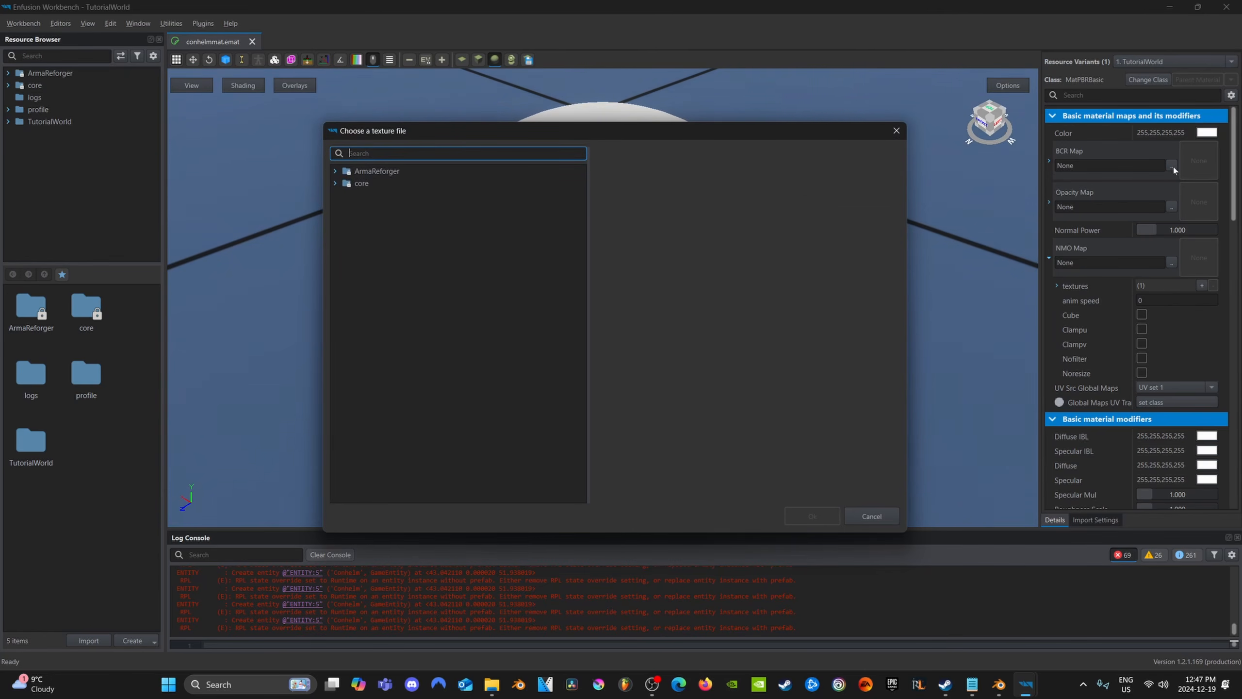
pyautogui.write('metal')
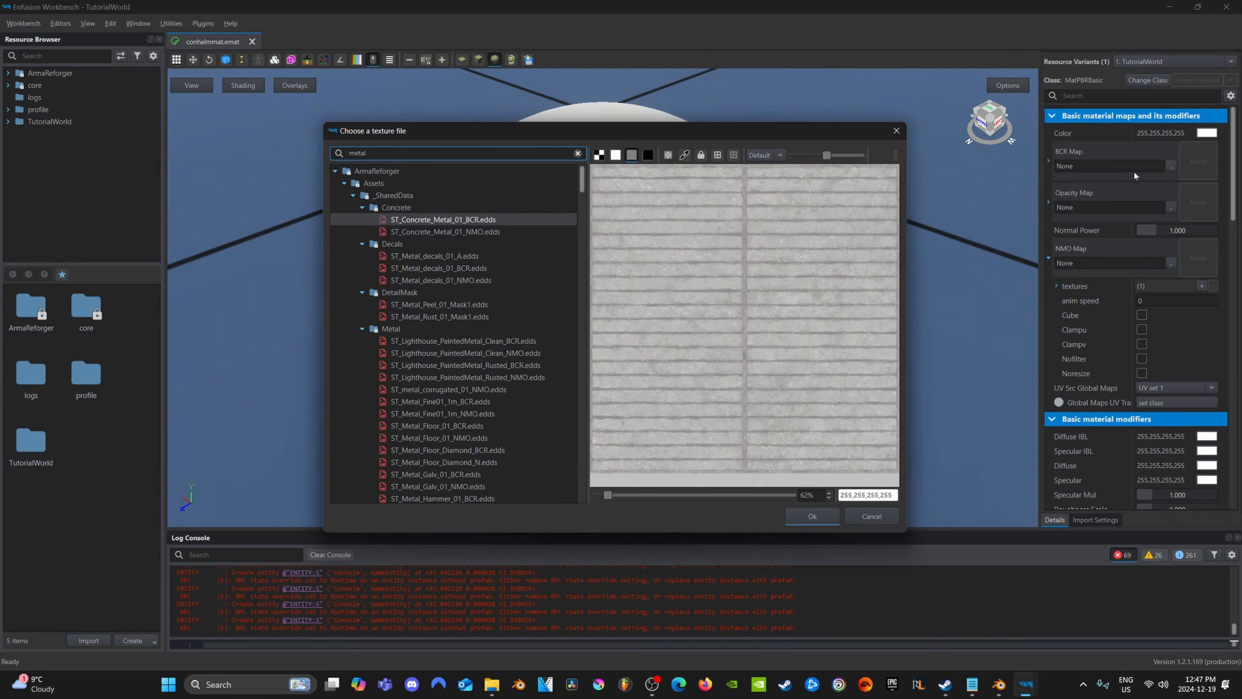
pyautogui.click(469, 341)
pyautogui.click(468, 353)
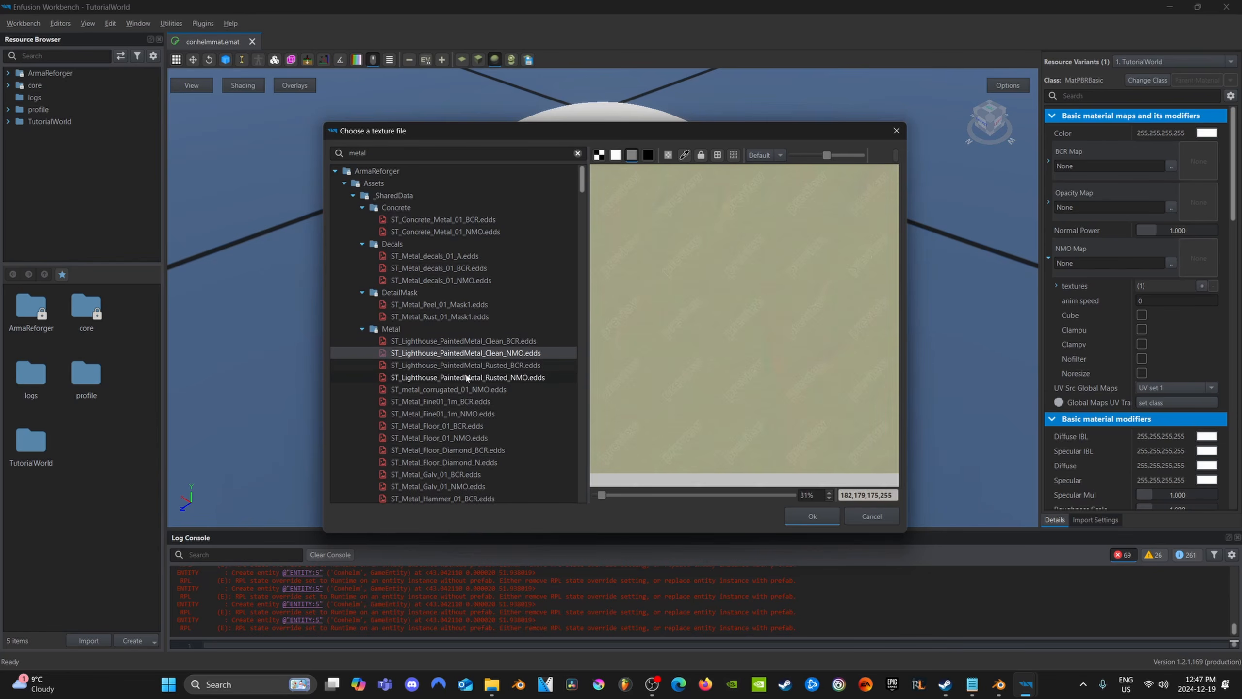
pyautogui.click(467, 377)
pyautogui.click(459, 390)
pyautogui.click(457, 414)
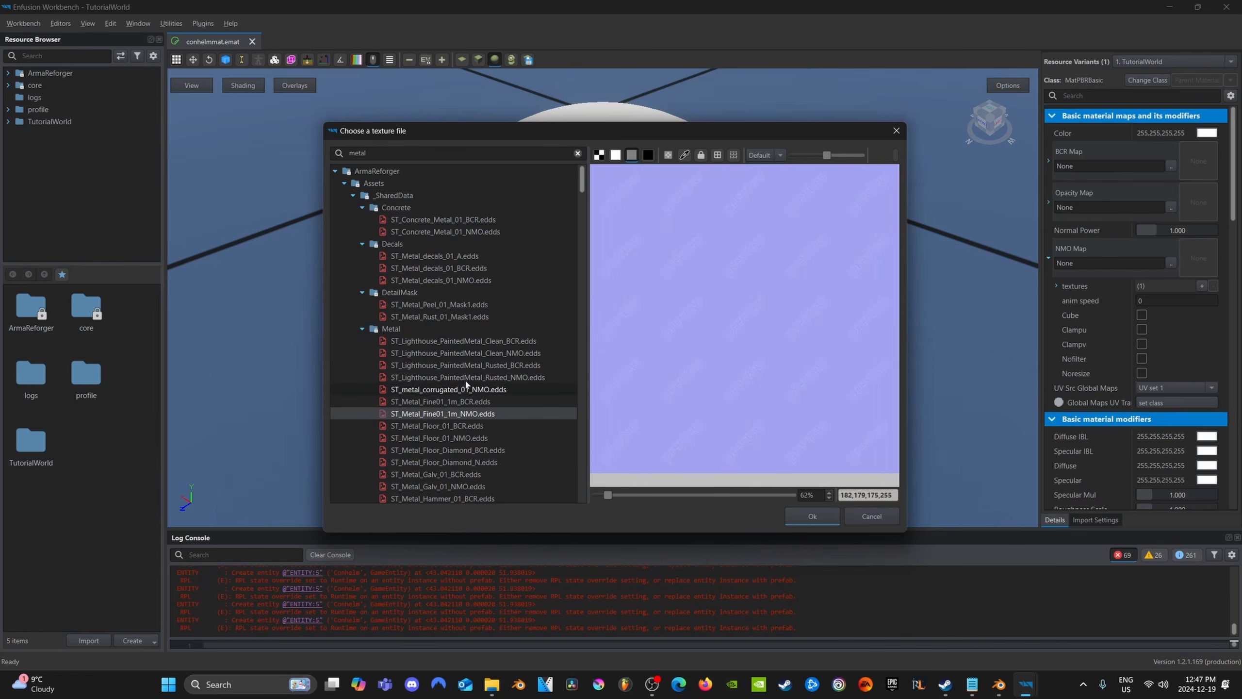
pyautogui.click(471, 354)
pyautogui.click(478, 341)
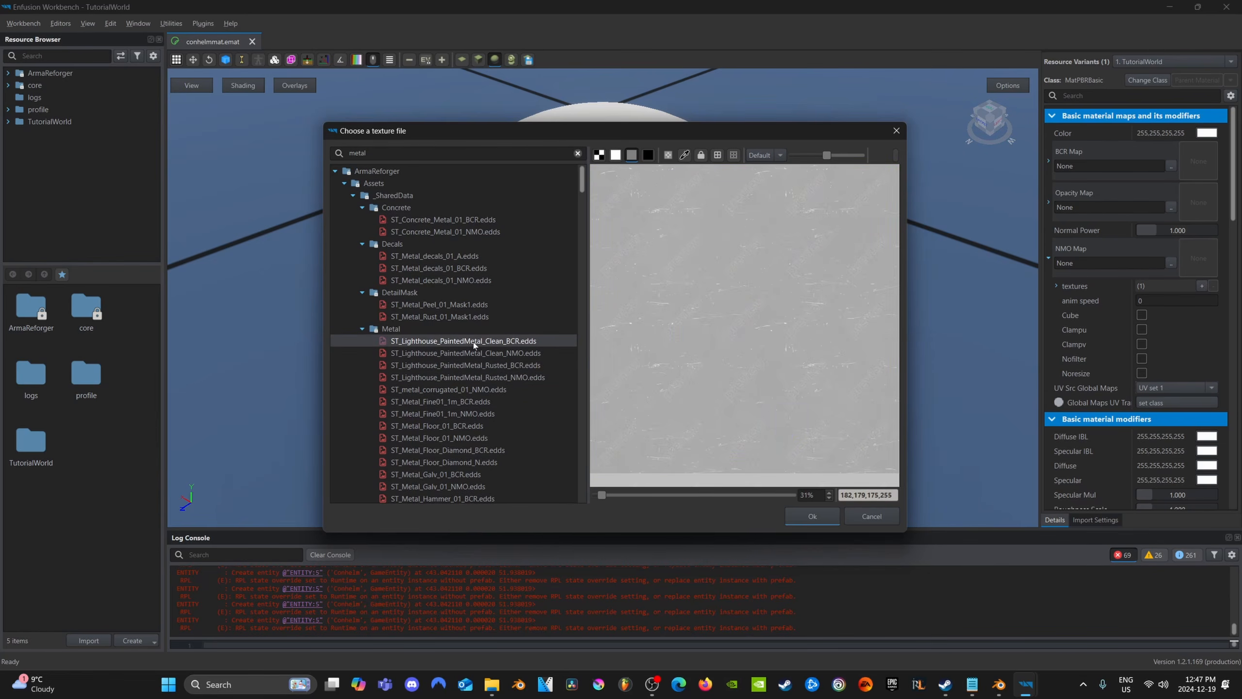
pyautogui.doubleClick(473, 342)
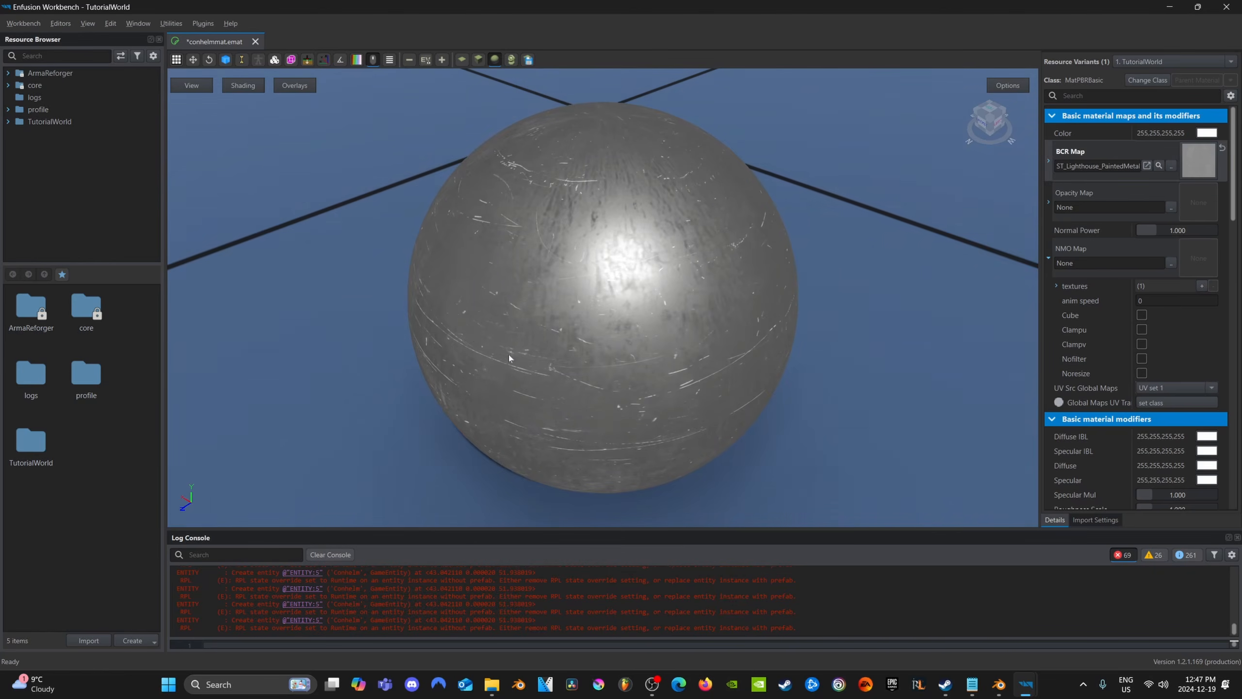
pyautogui.moveTo(594, 352); pyautogui.dragTo(654, 288)
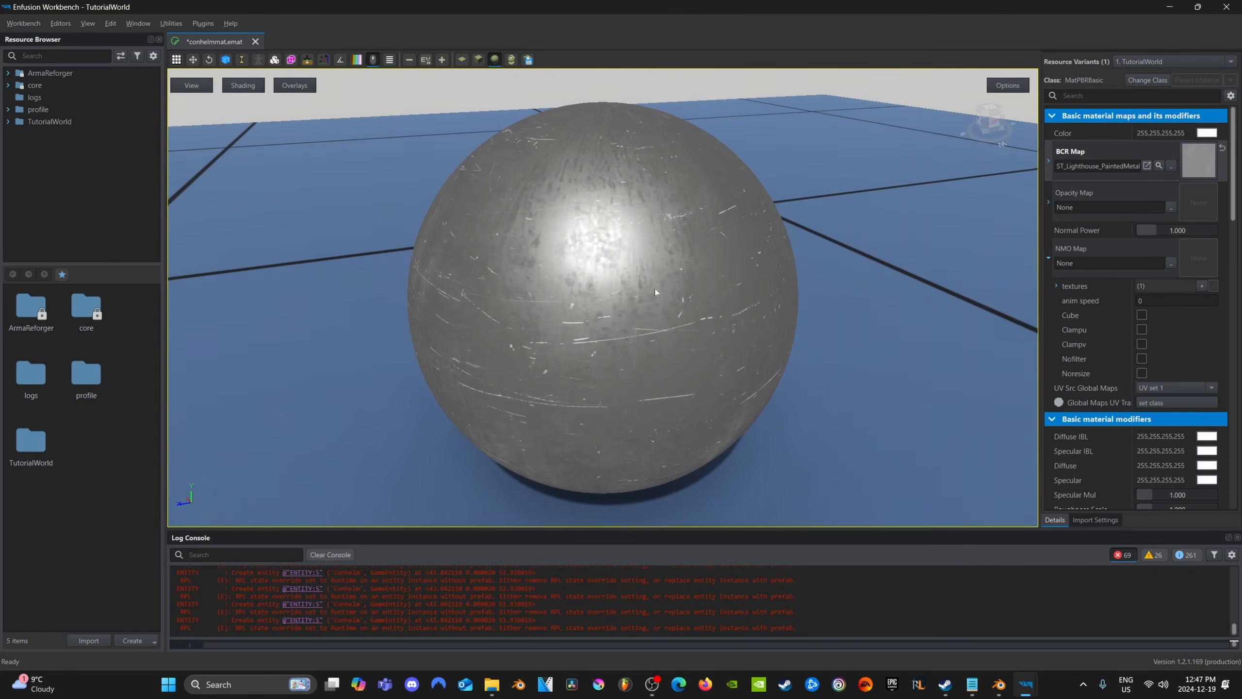
pyautogui.hotkey('ctrl', 's')
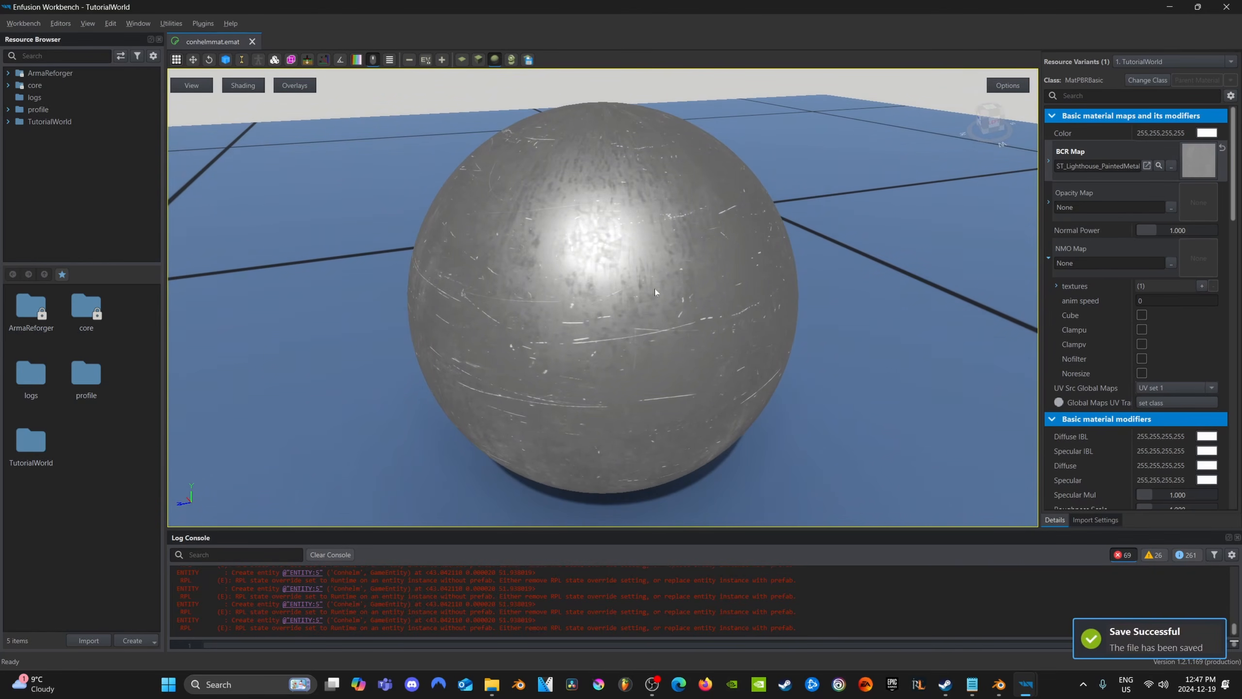
# Return to World Editor, check the helmet's new texture up close and save the test world
pyautogui.moveTo(1024, 683)
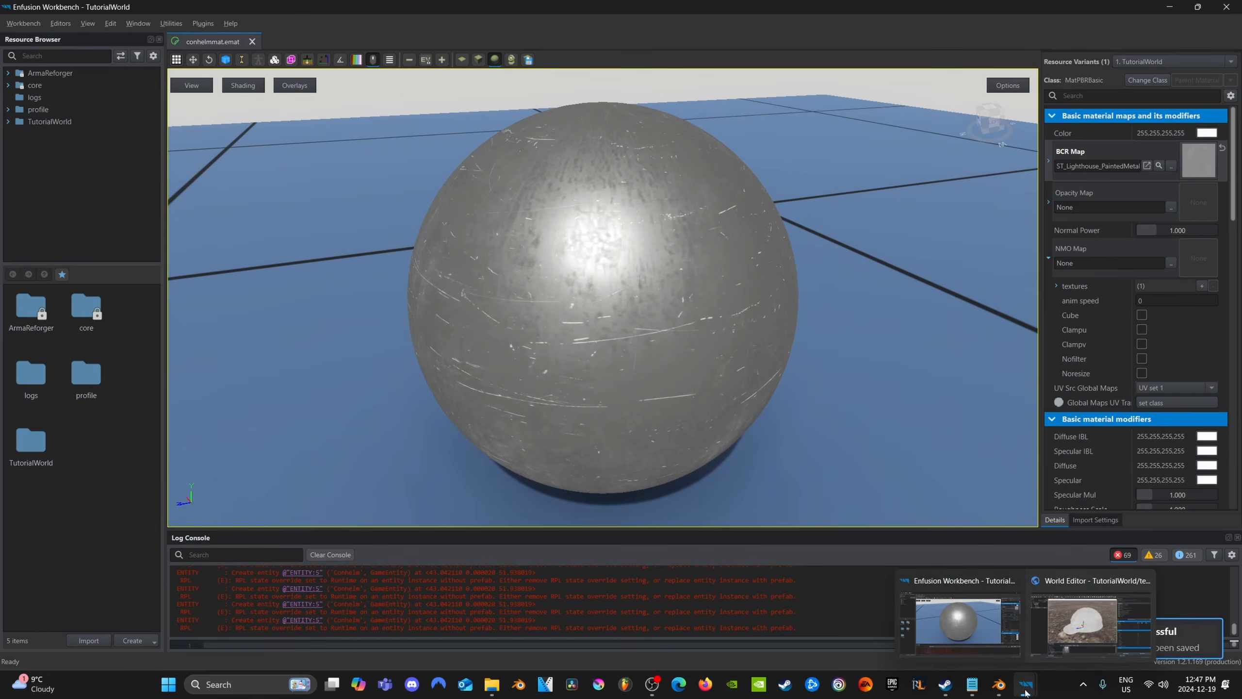
pyautogui.click(1109, 622)
pyautogui.moveTo(391, 370); pyautogui.dragTo(521, 366, button='right')
pyautogui.press('s')
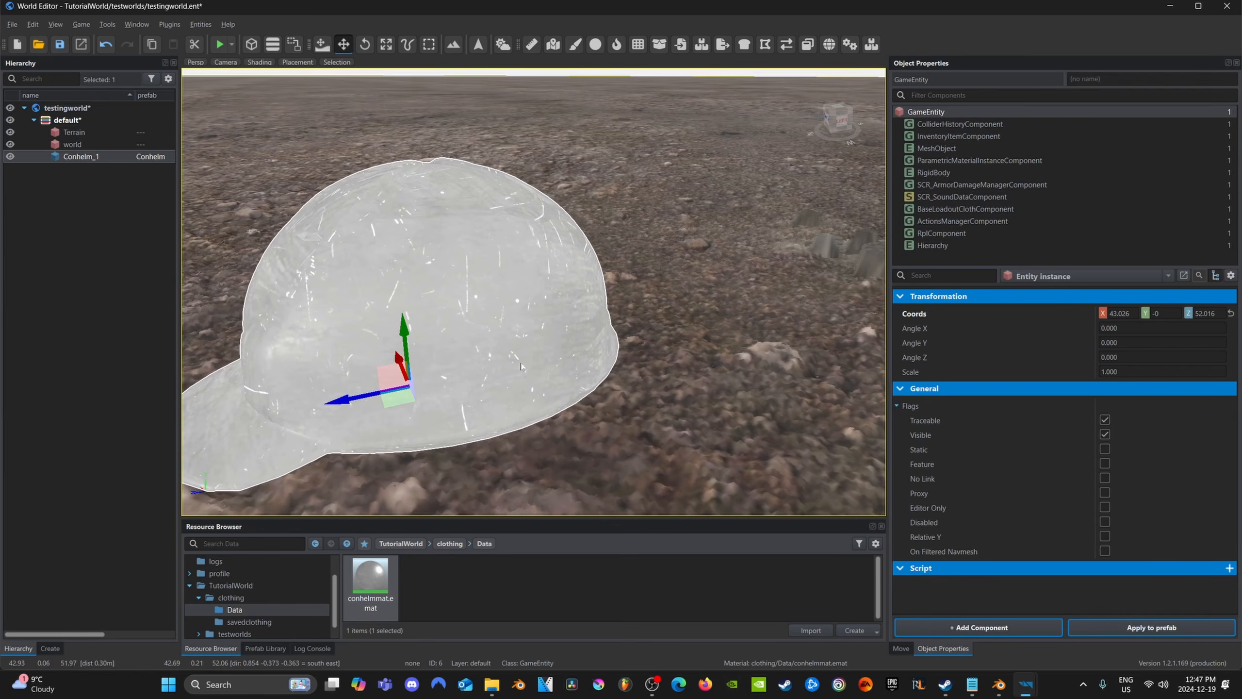
pyautogui.hotkey('ctrl', 's')
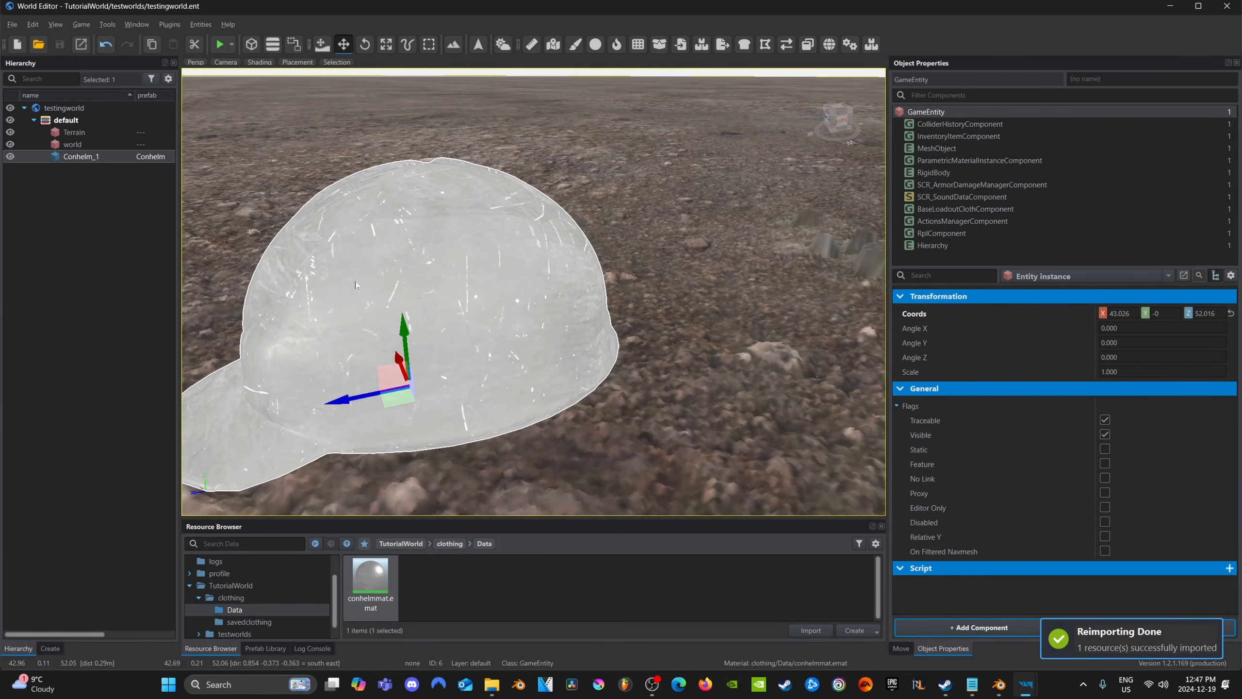
# Start playing the test world and swap the soldier's PASGT helmet for the construction helmet on the ground
pyautogui.click(219, 44)
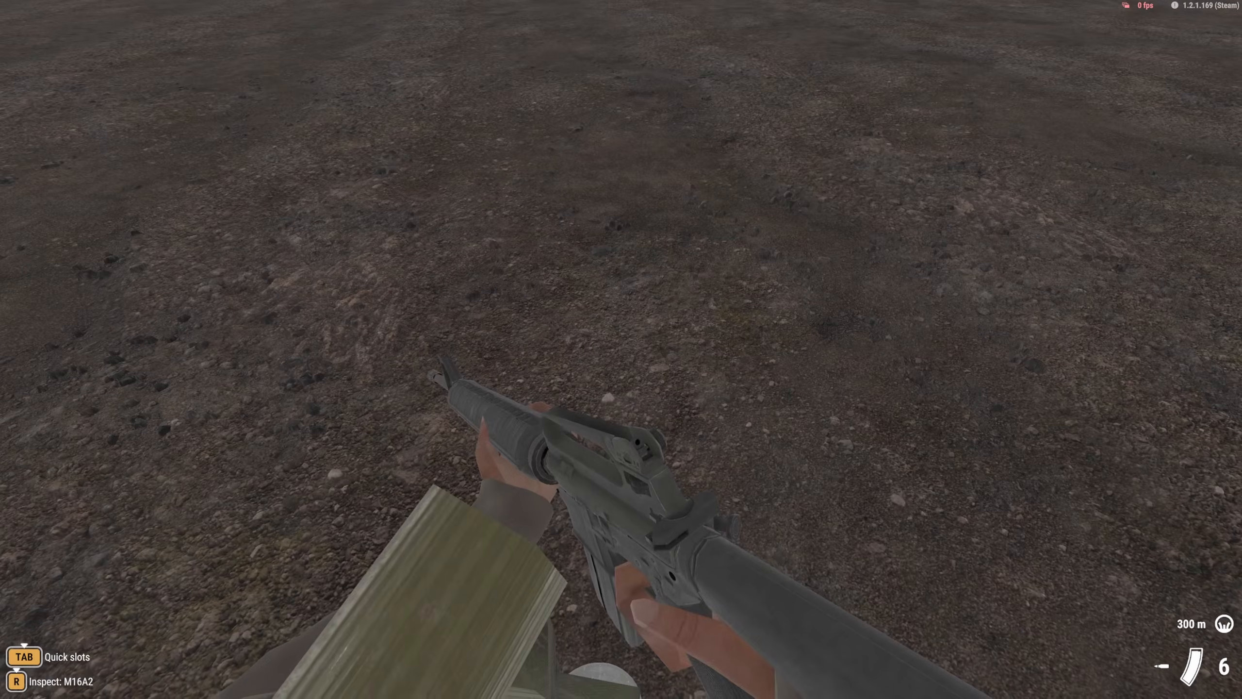
pyautogui.scroll(-1, 621, 349)
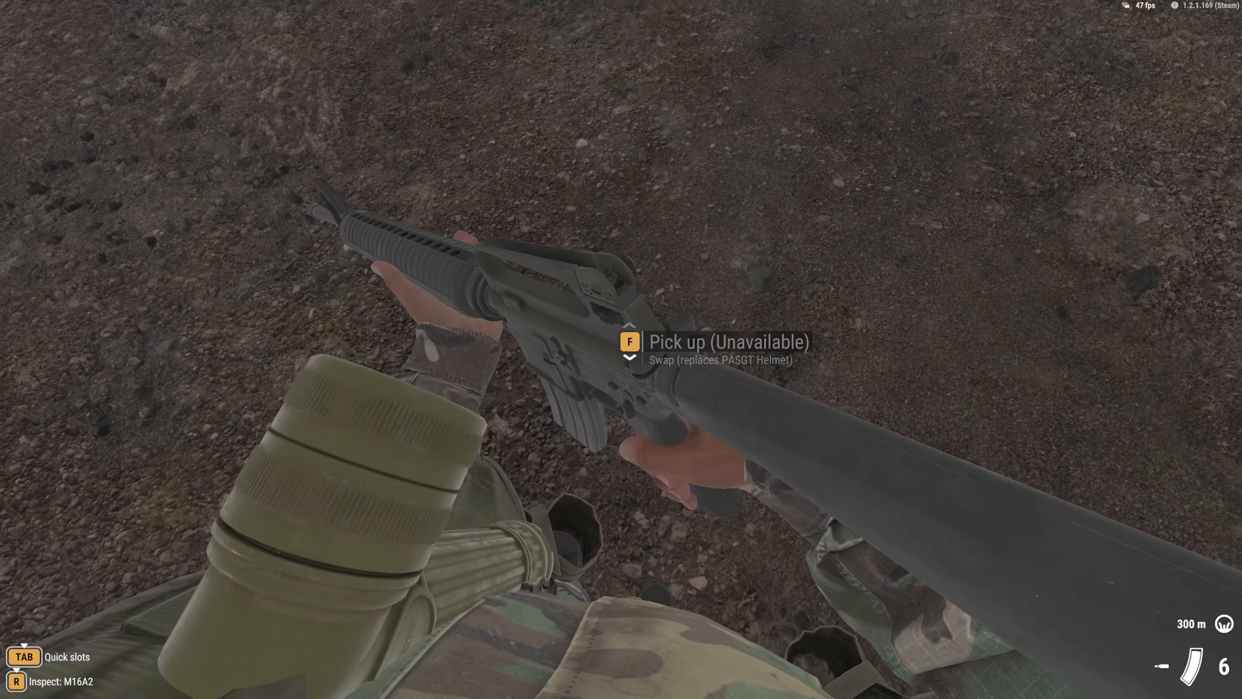
pyautogui.scroll(-1, 621, 349)
pyautogui.scroll(1, 621, 349)
pyautogui.scroll(-1, 621, 349)
pyautogui.scroll(1, 621, 349)
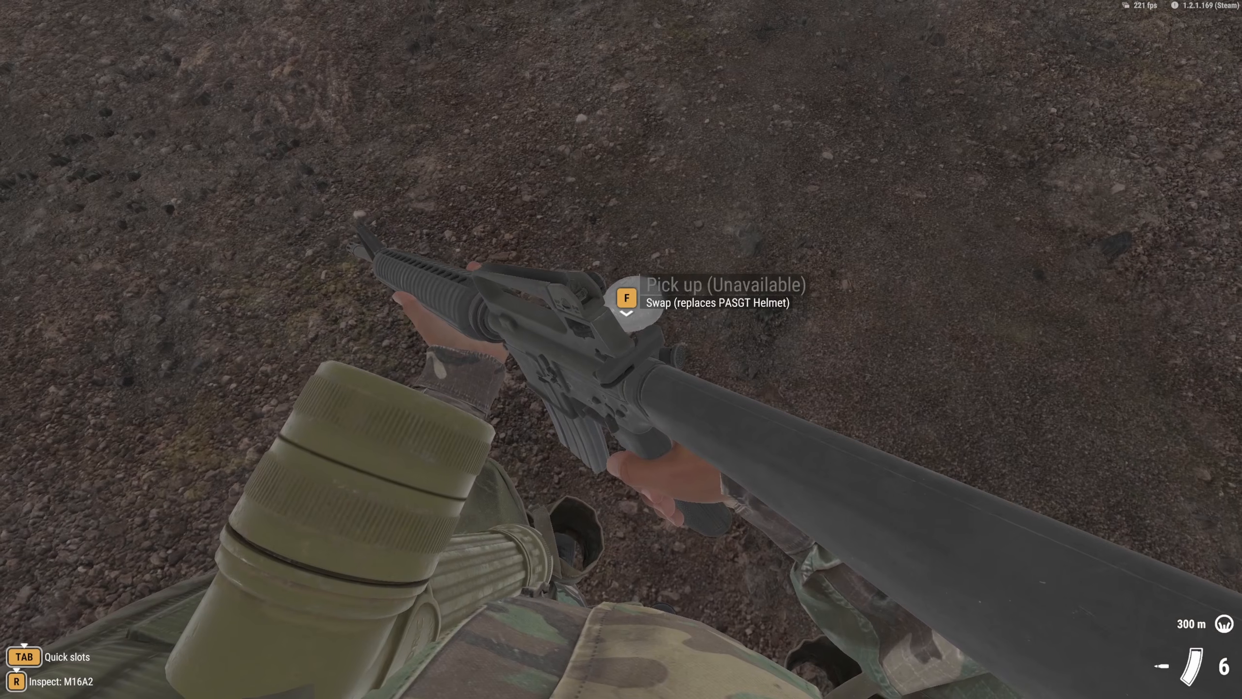
pyautogui.scroll(-1, 621, 349)
pyautogui.press('f')
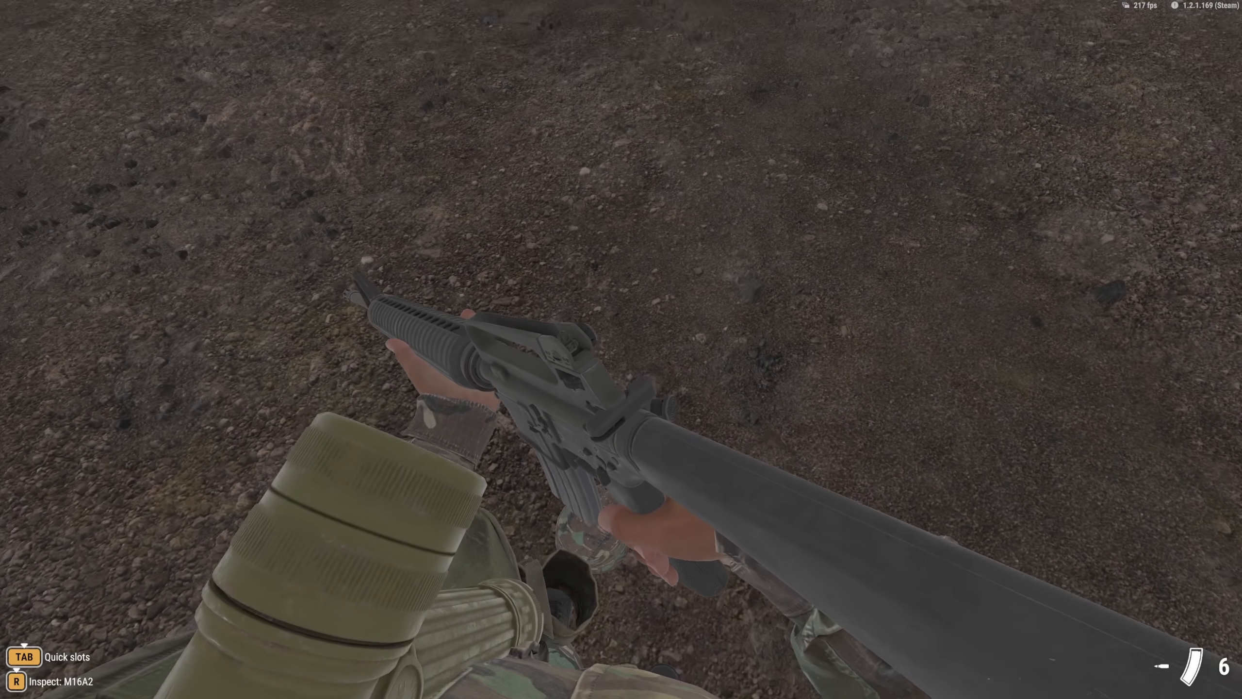
# Examine the worn construction helmet in third person while walking around, and check its slot in the character's inventory
pyautogui.press('v')
pyautogui.press('alt')
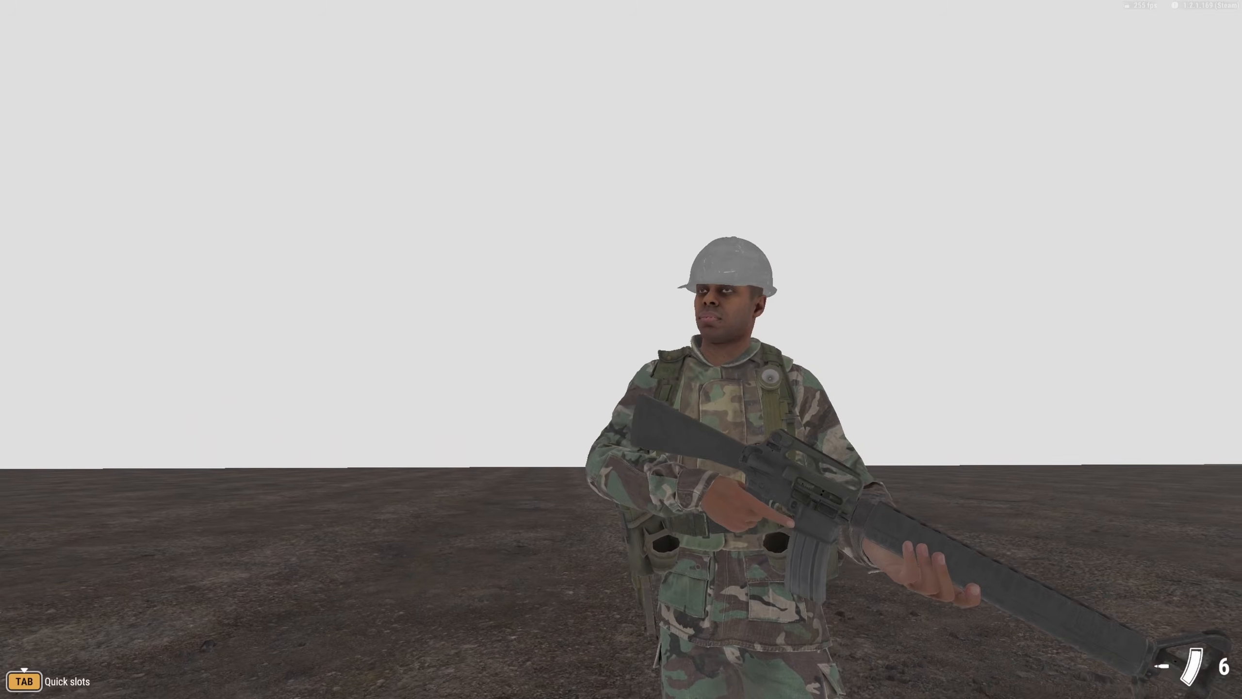
pyautogui.press('w')
pyautogui.press('w')
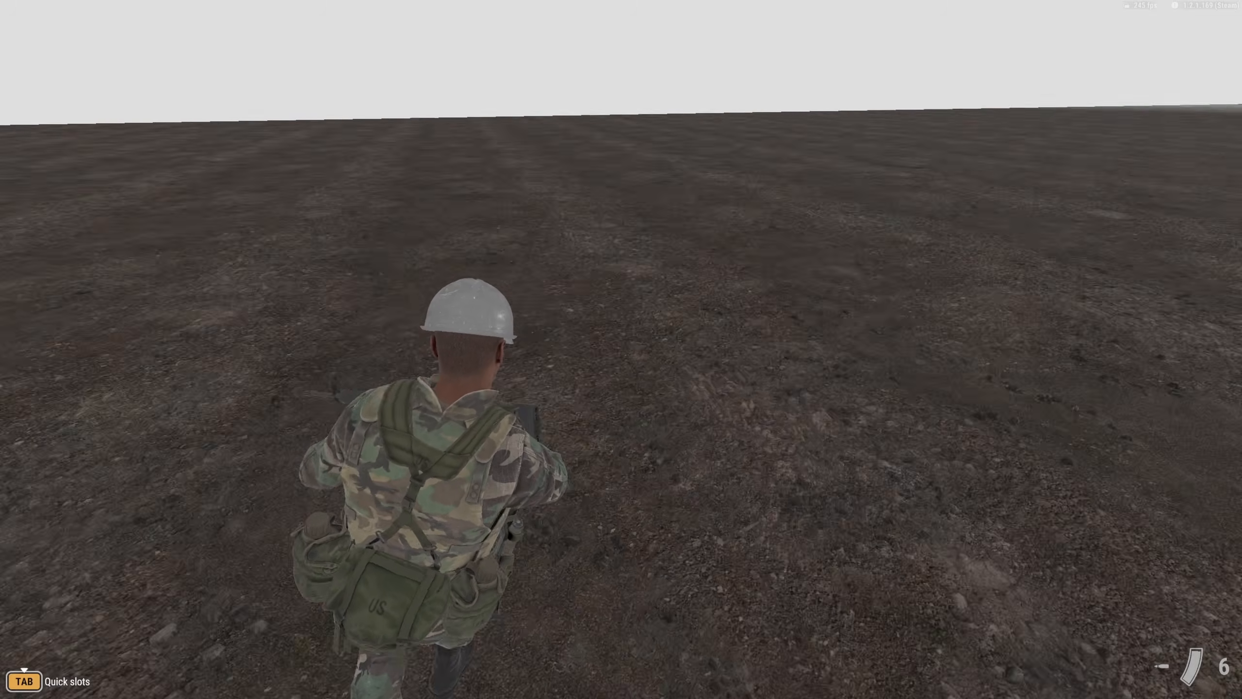
pyautogui.press('w')
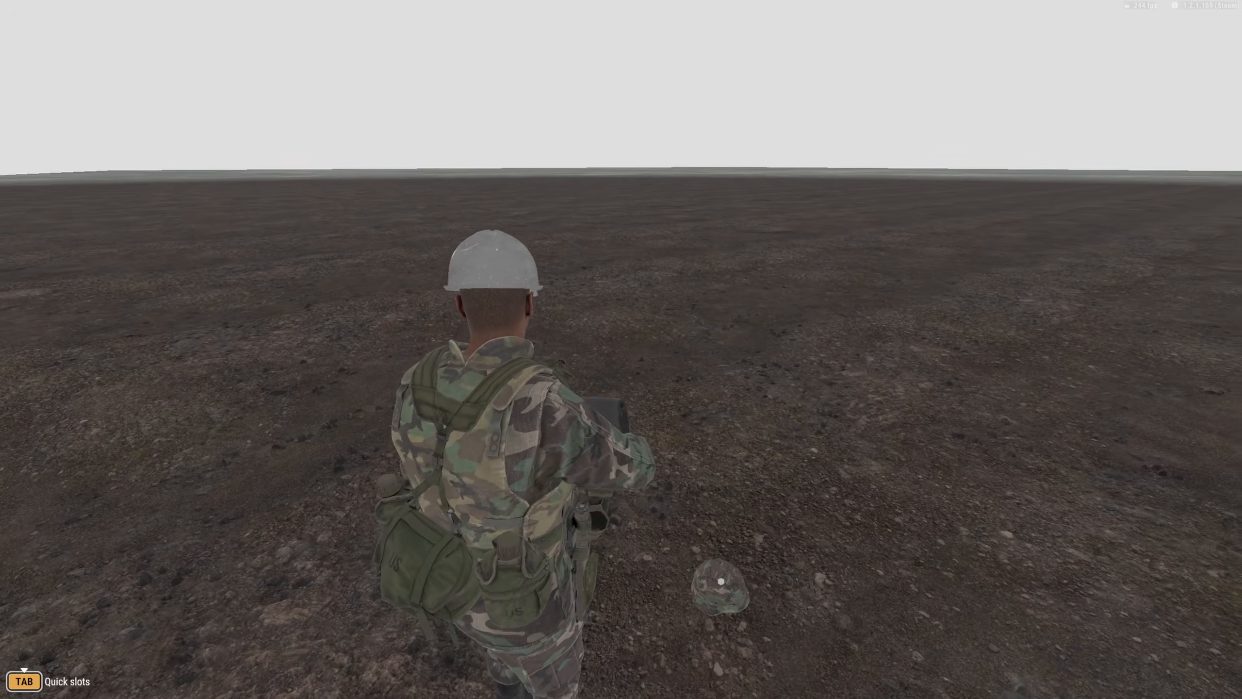
pyautogui.press('i')
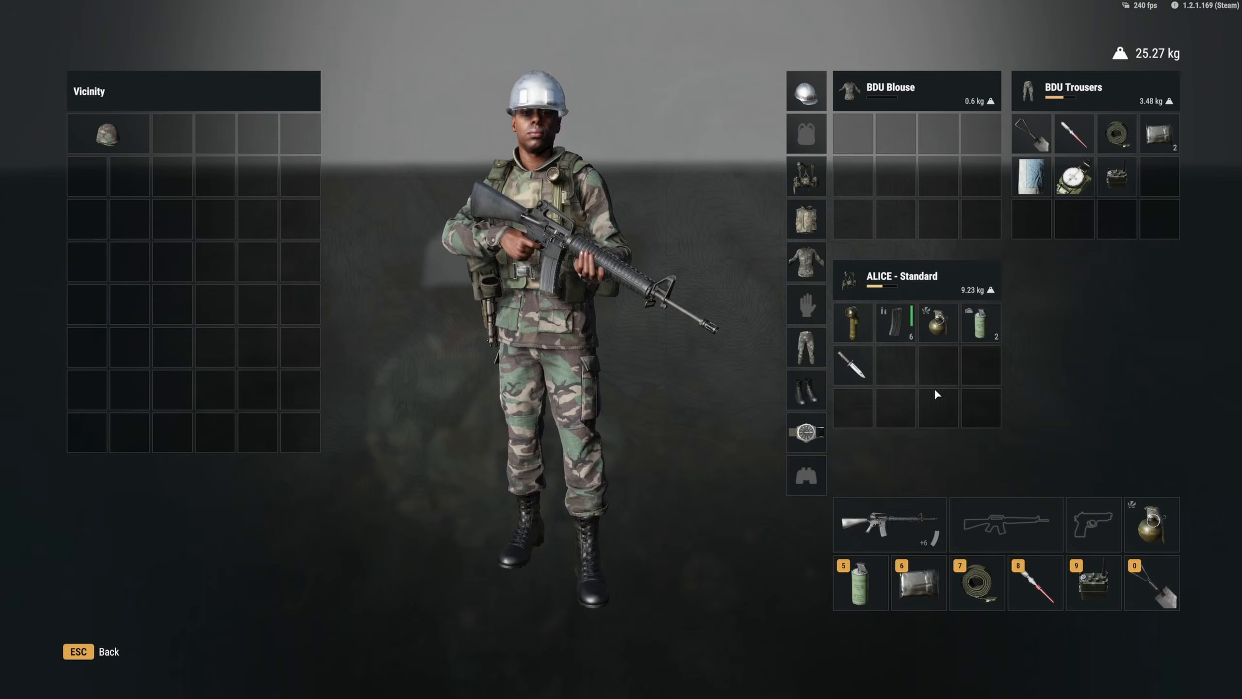
pyautogui.moveTo(813, 109)
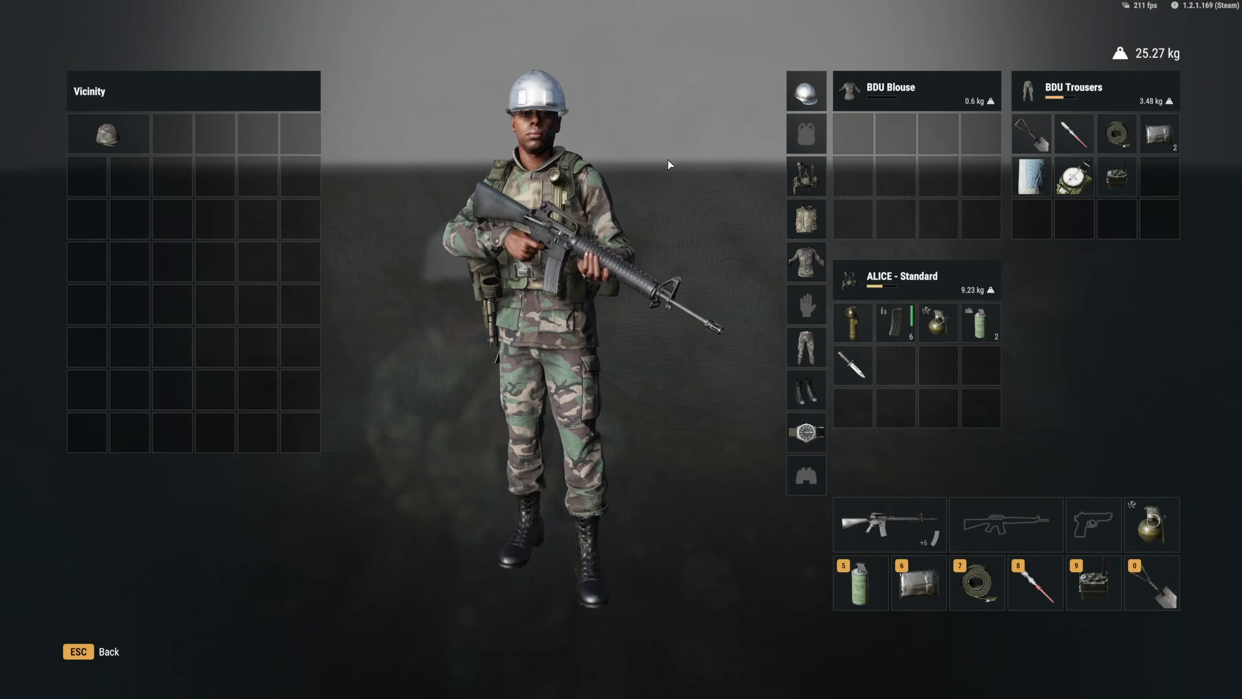
# Inspect the worn construction helmet on the inventory's character preview by turning the soldier, and end the play session
pyautogui.moveTo(604, 227); pyautogui.dragTo(505, 252)
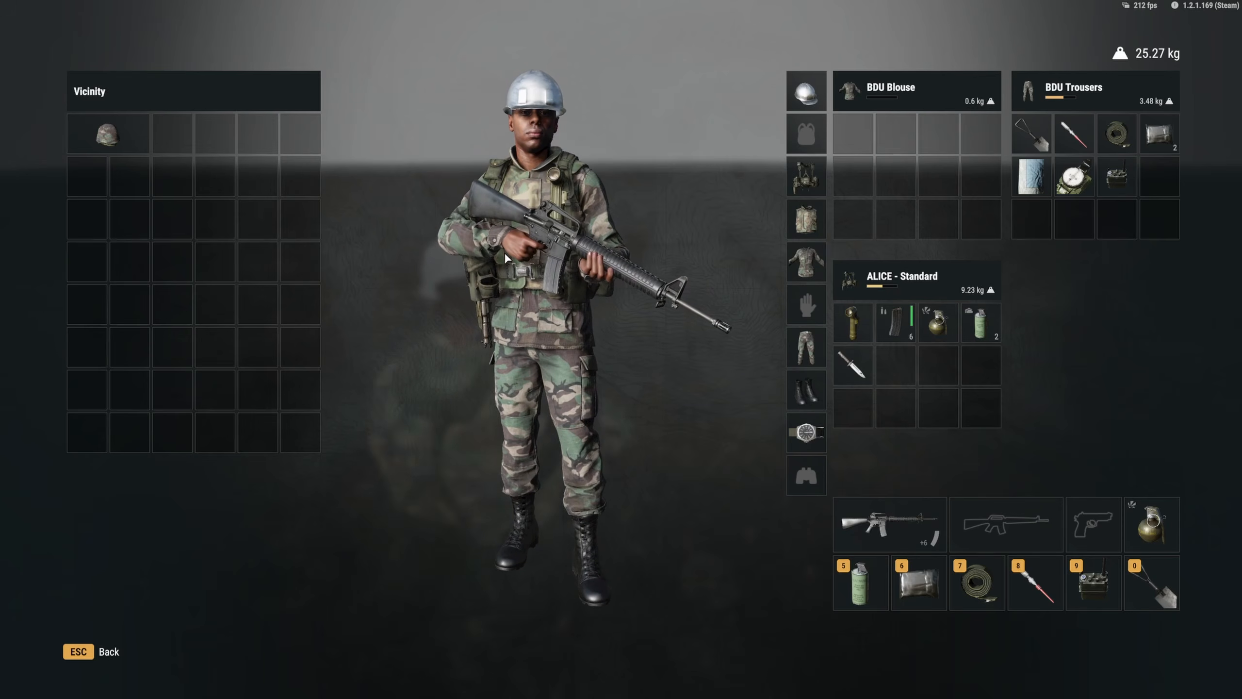
pyautogui.moveTo(457, 278); pyautogui.dragTo(355, 255)
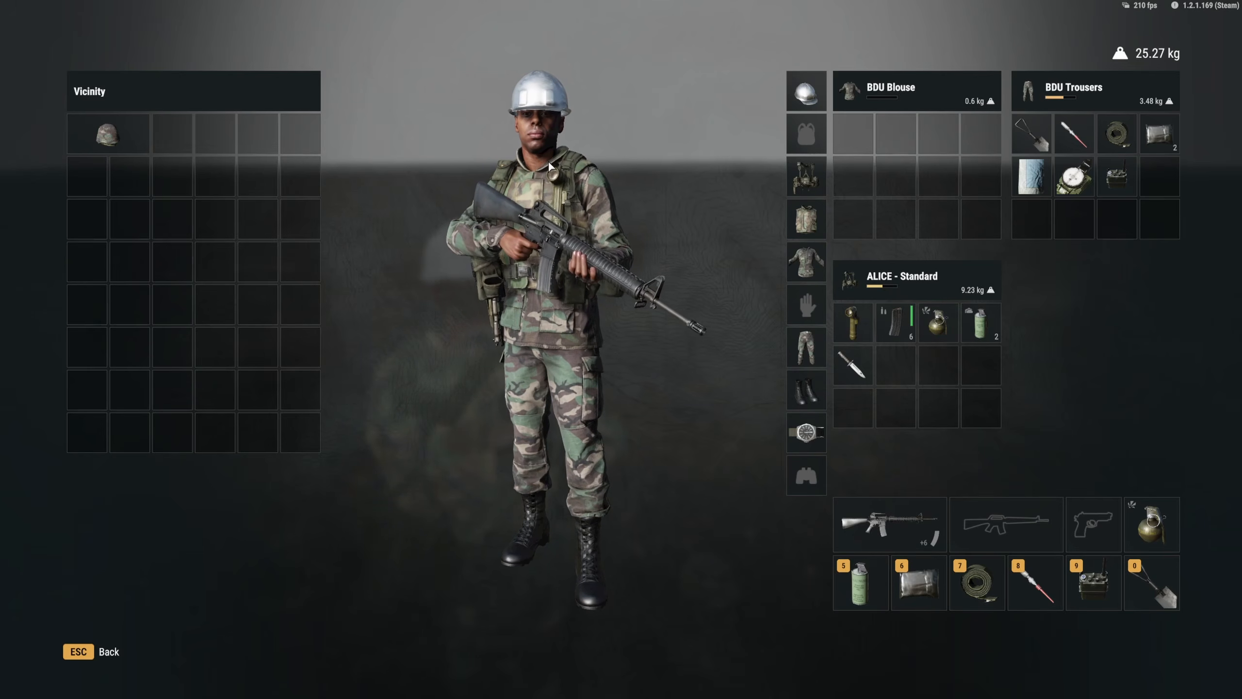
pyautogui.moveTo(537, 157); pyautogui.dragTo(591, 192)
pyautogui.press('Escape')
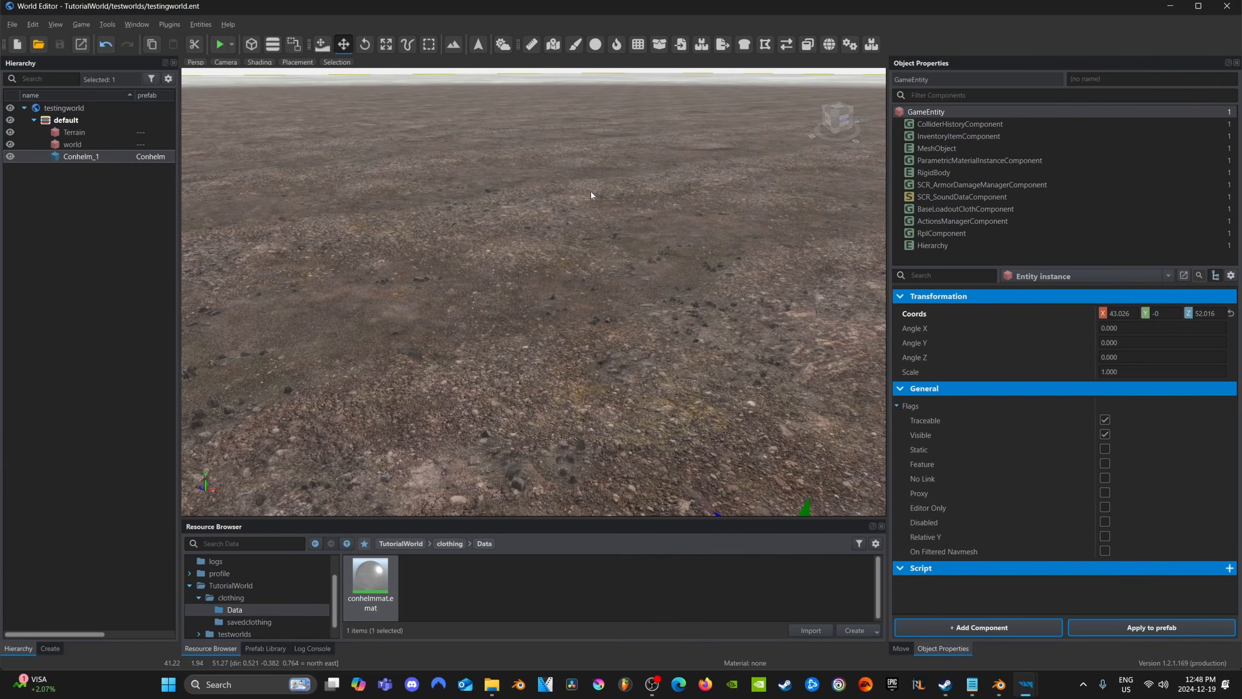
# Set the item display name in the Conhelm_1 helmet's InventoryItemComponent to "Construction helmet"
pyautogui.moveTo(557, 302); pyautogui.dragTo(533, 376, button='right')
pyautogui.press('d')
pyautogui.moveTo(809, 289); pyautogui.dragTo(802, 278, button='right')
pyautogui.press('d')
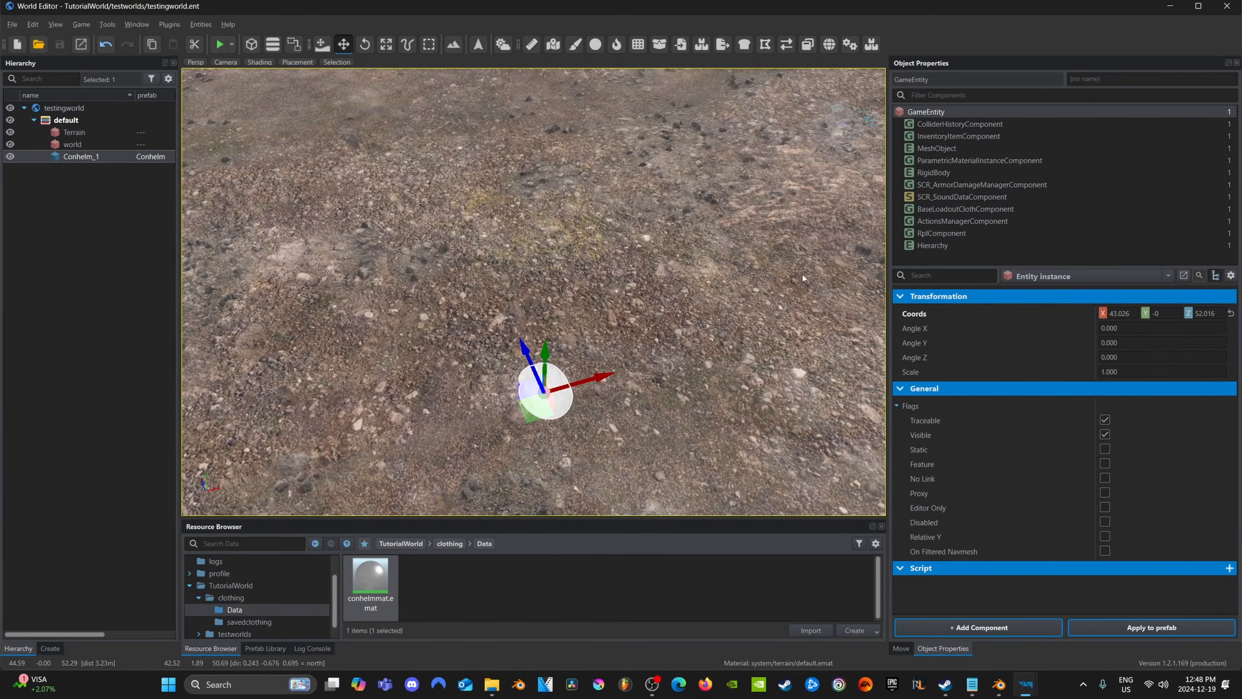
pyautogui.click(962, 138)
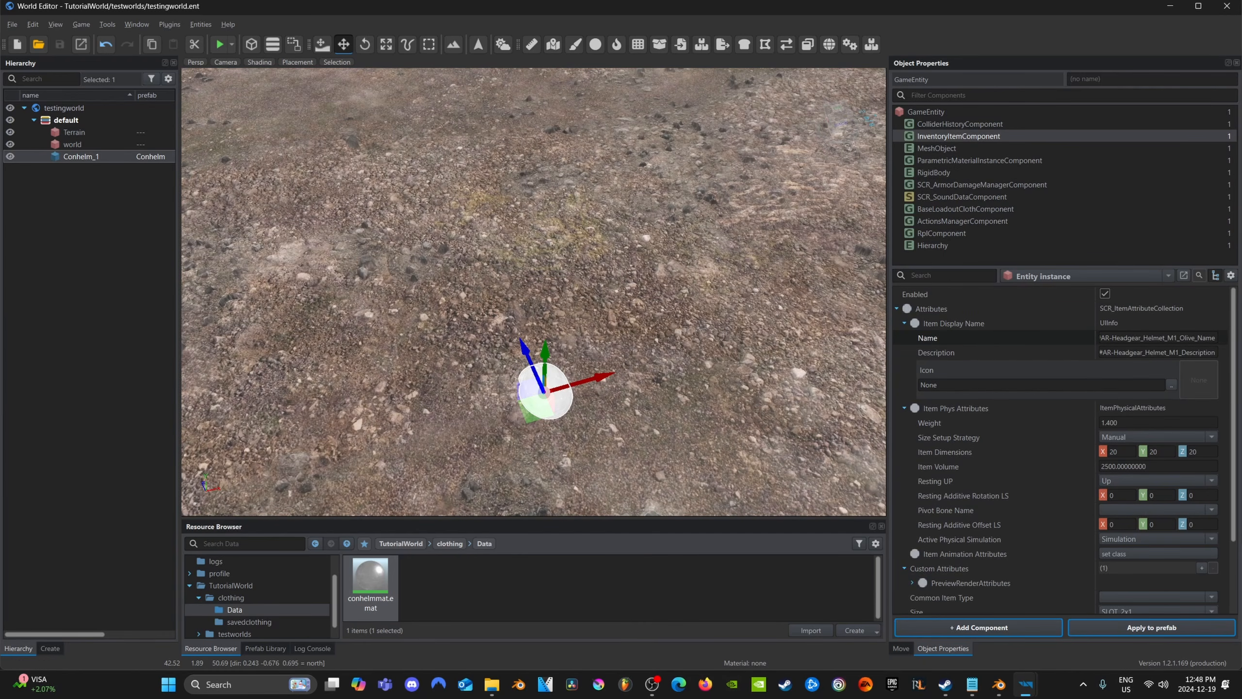
pyautogui.tripleClick(1159, 338)
pyautogui.write('Cons')
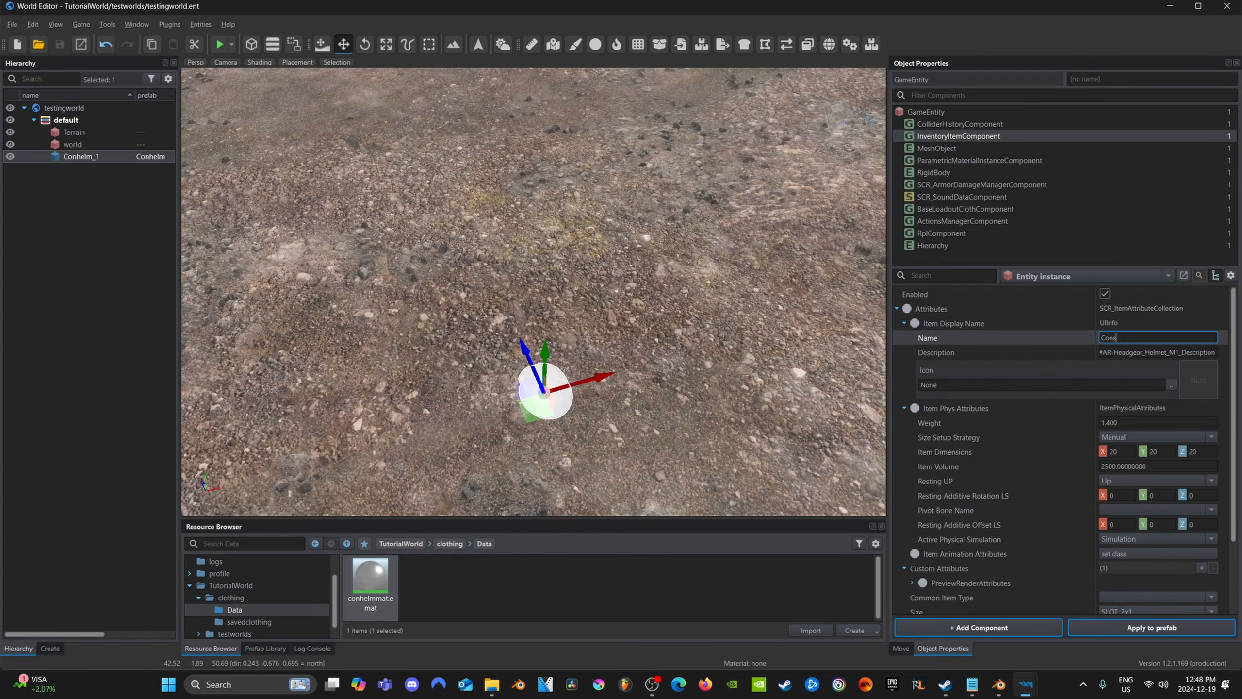
pyautogui.write('truction helmet')
# Clear the helmet's item description so the field is empty
pyautogui.doubleClick(1164, 352)
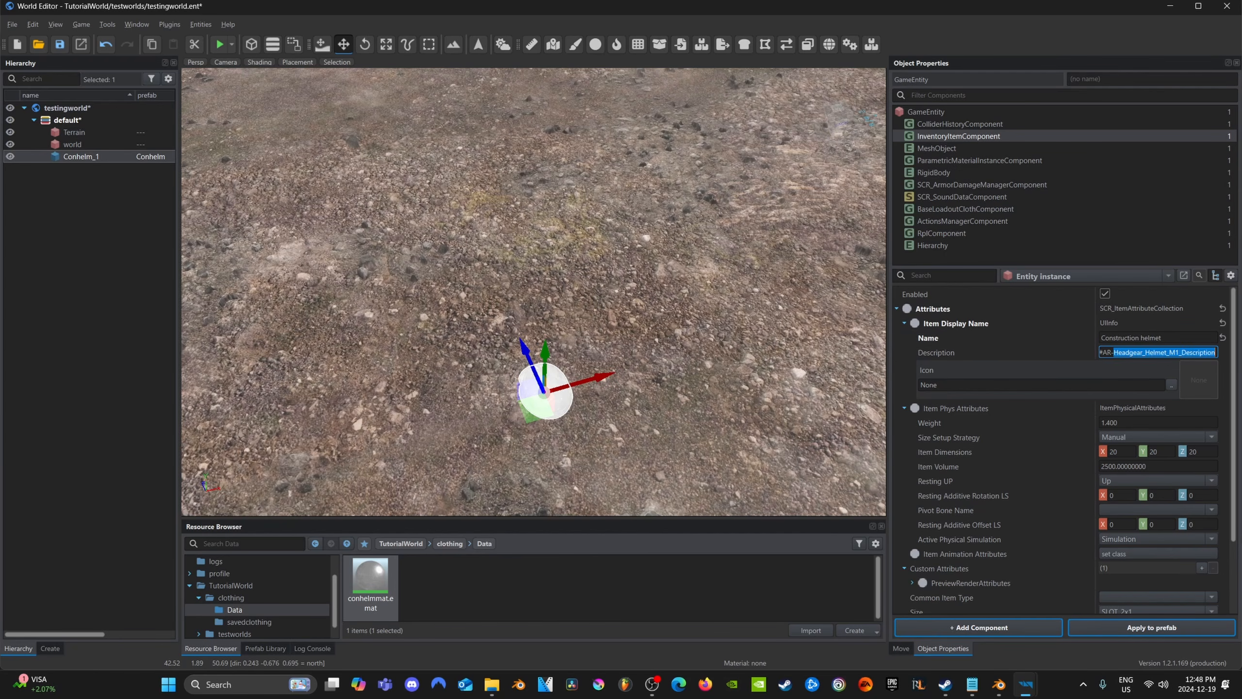
pyautogui.hotkey('ctrl', 'a')
pyautogui.press('BackSpace')
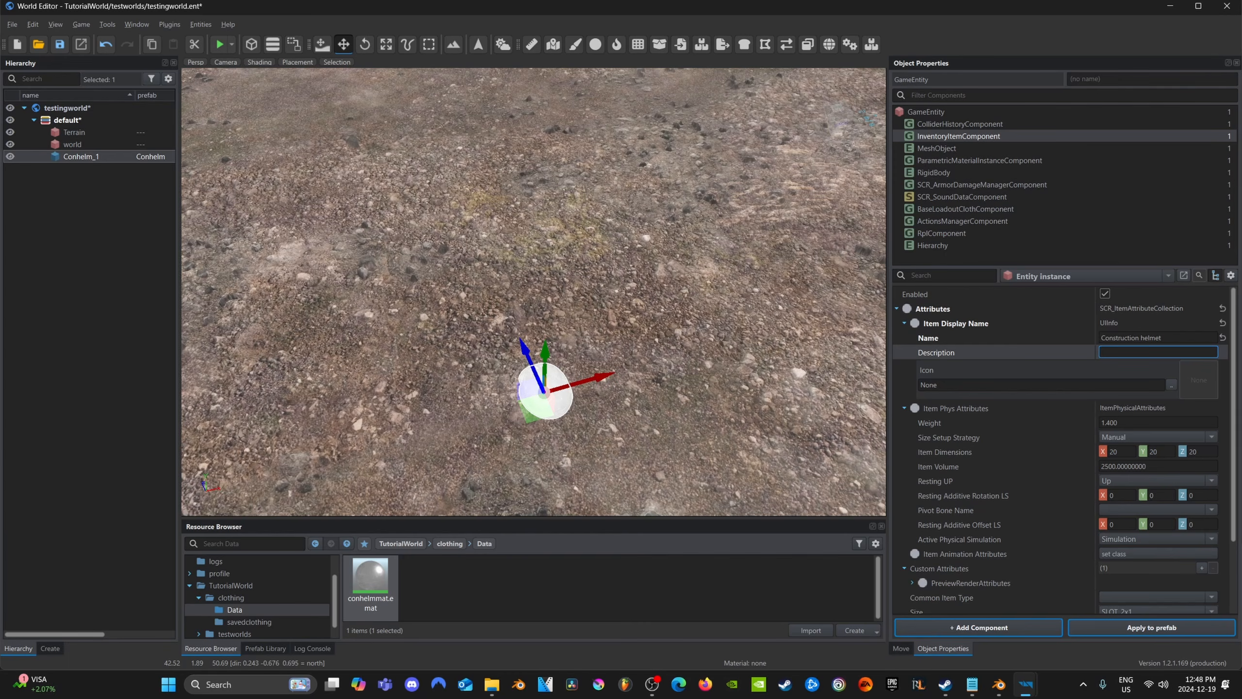
pyautogui.press('Return')
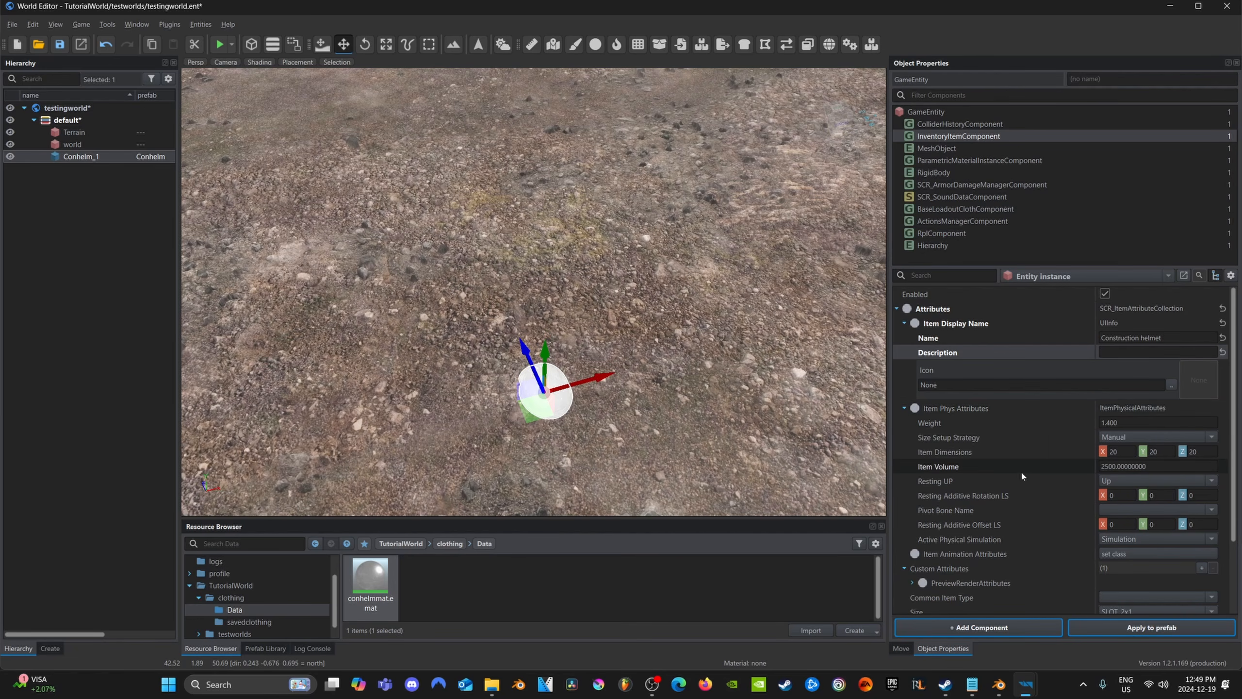
# Examine the helmet's remaining inventory item attributes, including the expanded PreviewRenderAttributes
pyautogui.scroll(-1, 1021, 470)
pyautogui.scroll(-2, 1021, 474)
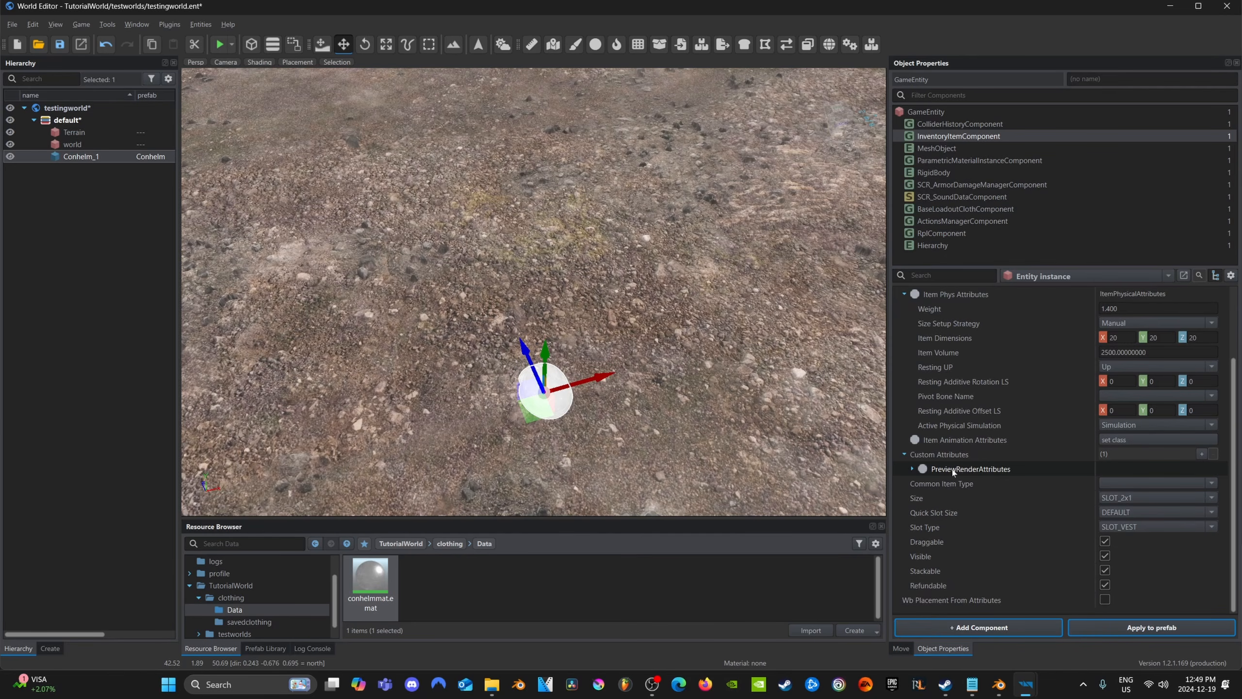
pyautogui.click(912, 469)
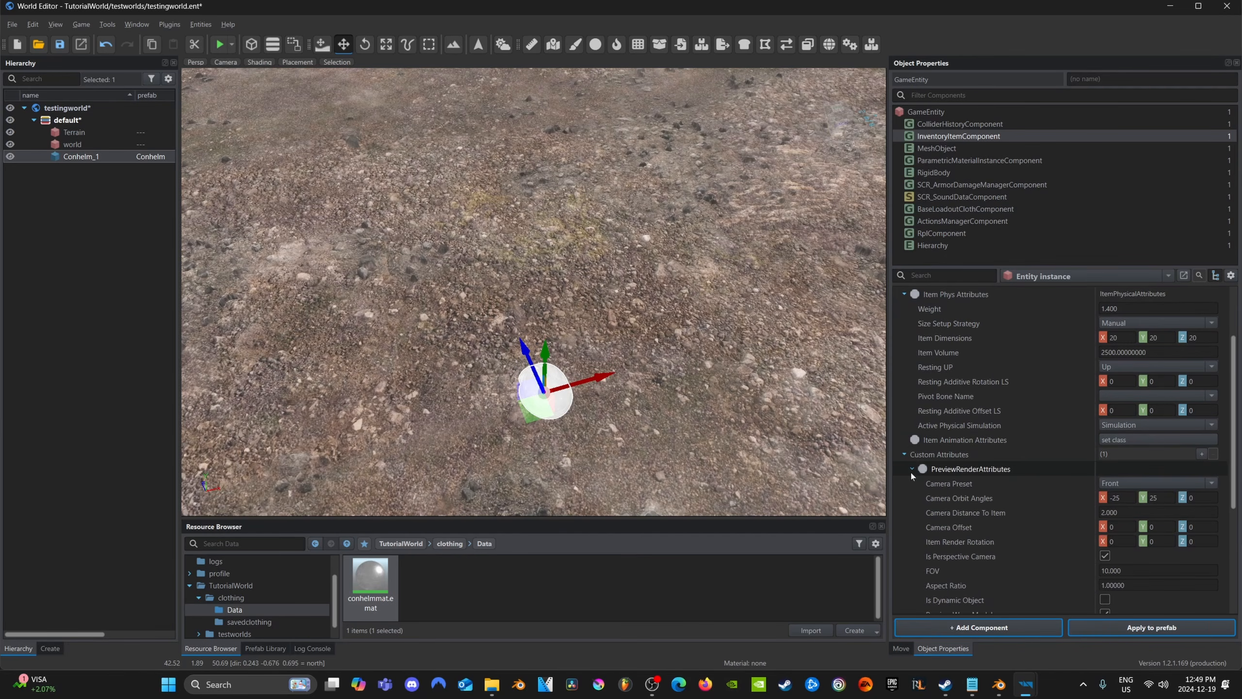
pyautogui.scroll(-1, 931, 485)
pyautogui.scroll(-1, 932, 486)
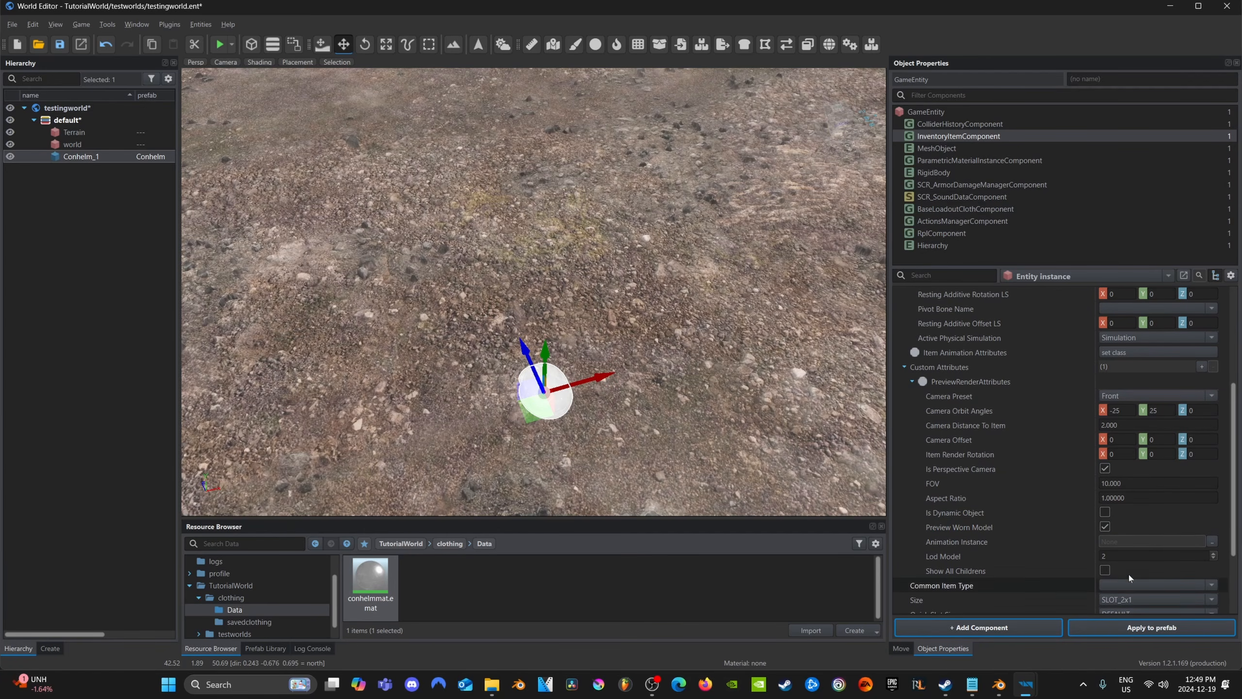
# Review the BaseLoadoutClothComponent, apply the helmet's changes to the prefab, and play the test world to check the inventory
pyautogui.click(977, 213)
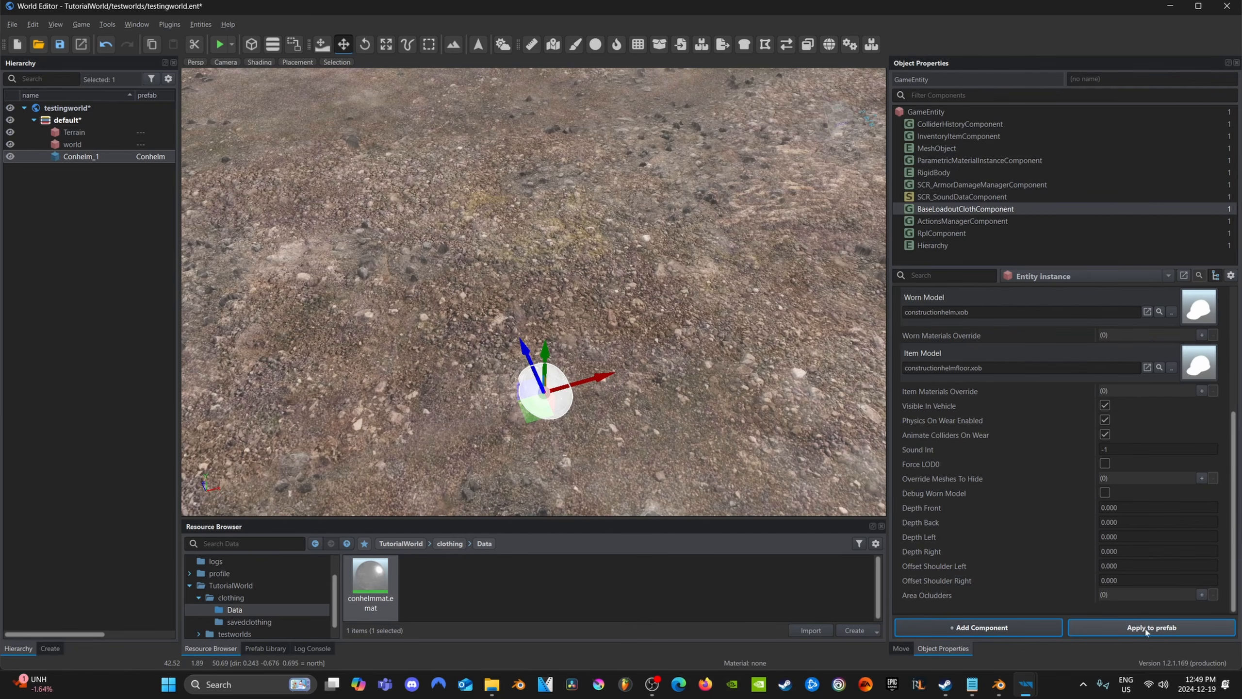
pyautogui.click(1131, 630)
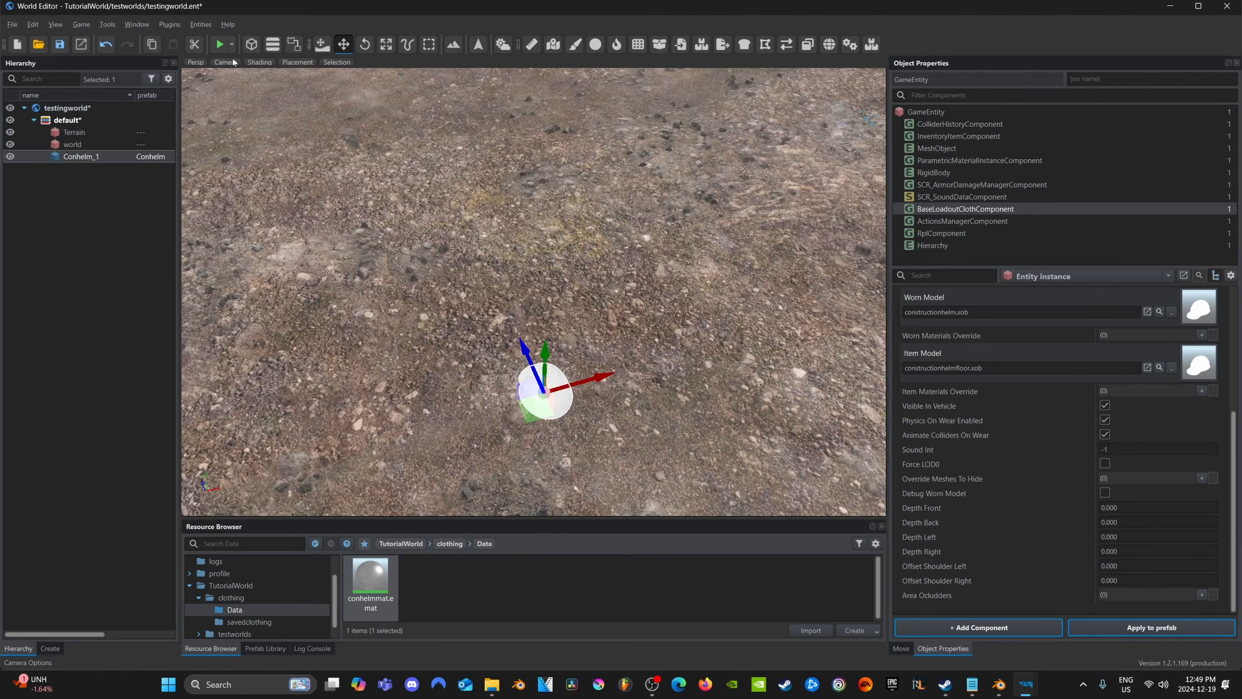
pyautogui.press('F5')
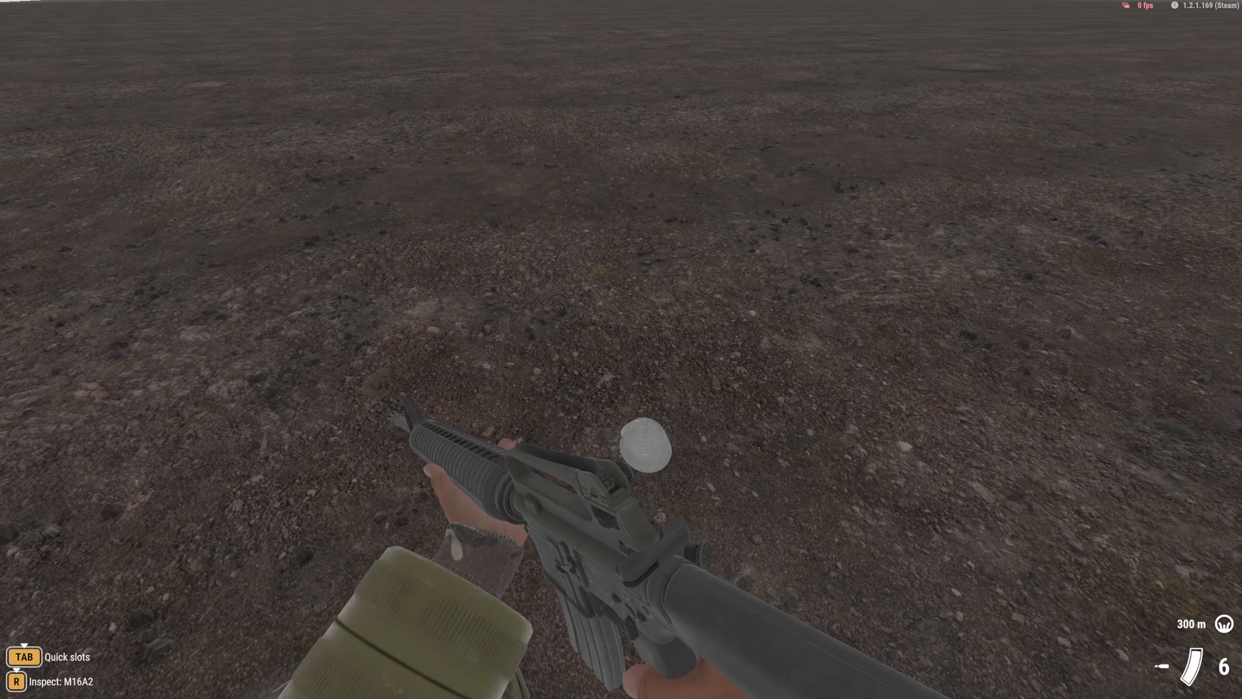
pyautogui.press('i')
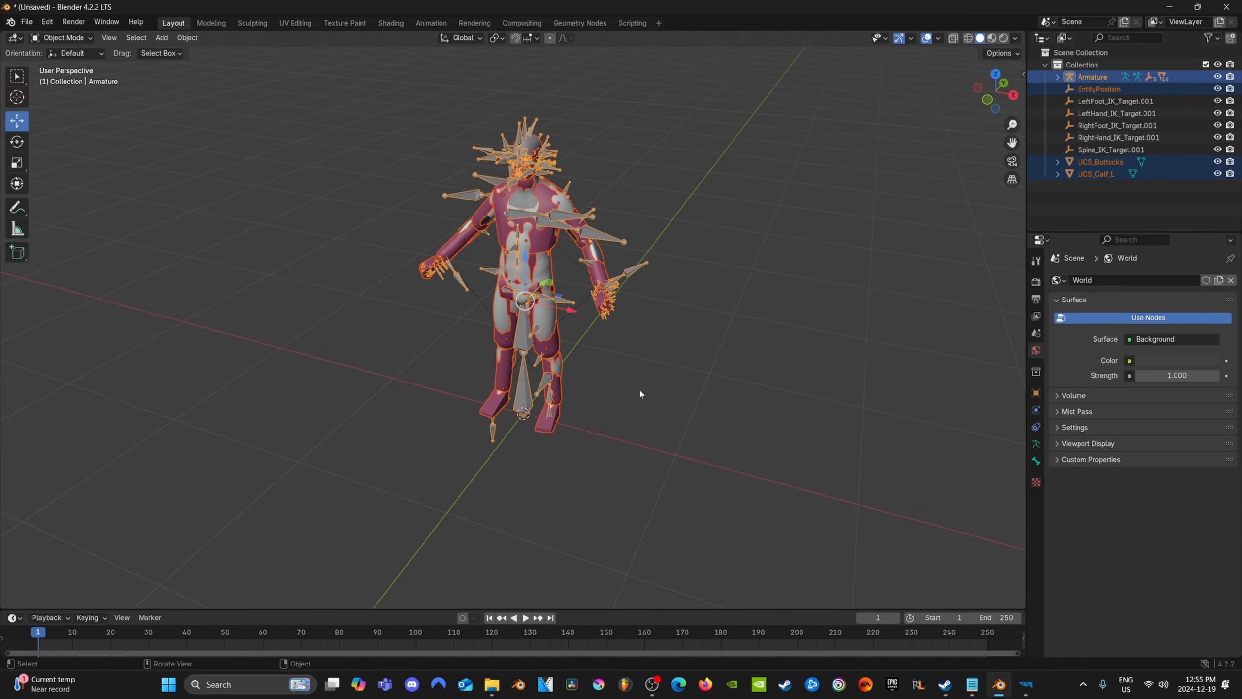
# Switch to Blender, select the character's Body_LOD0 mesh and examine the list of its vertex groups
pyautogui.scroll(2, 640, 390)
pyautogui.moveTo(639, 390); pyautogui.dragTo(648, 366, button='middle')
pyautogui.keyDown('shift'); pyautogui.moveTo(647, 365); pyautogui.dragTo(654, 428, button='middle'); pyautogui.keyUp('shift')
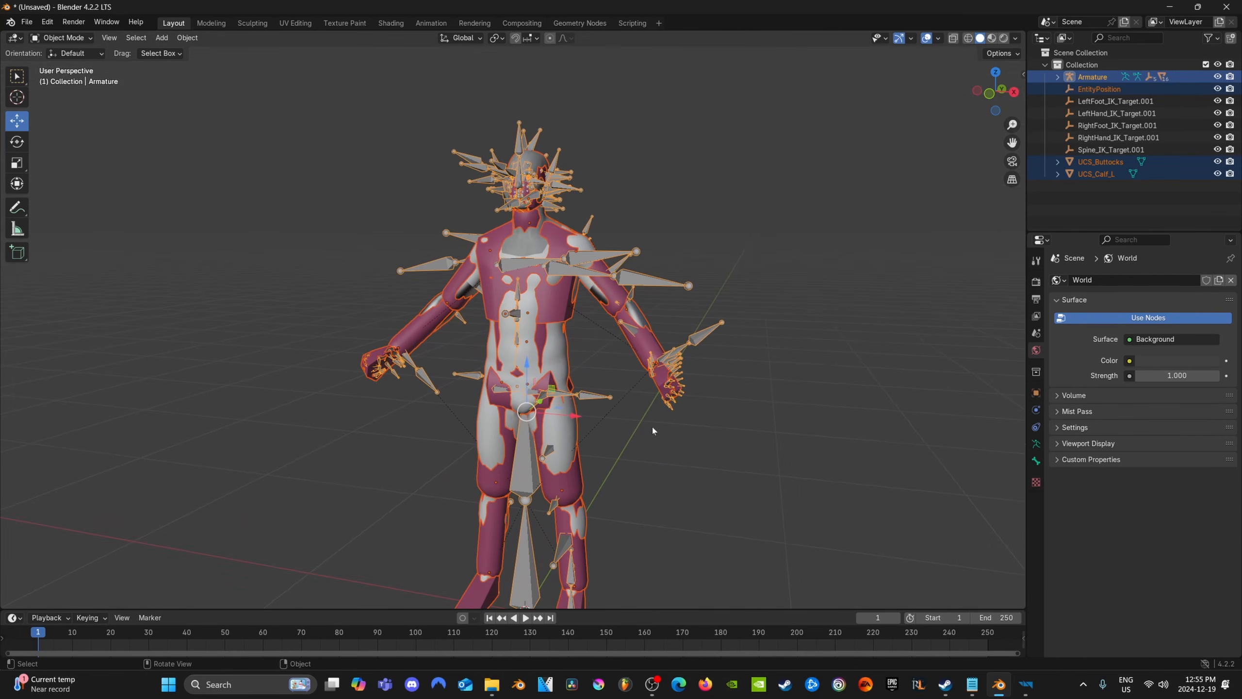
pyautogui.scroll(-1, 653, 444)
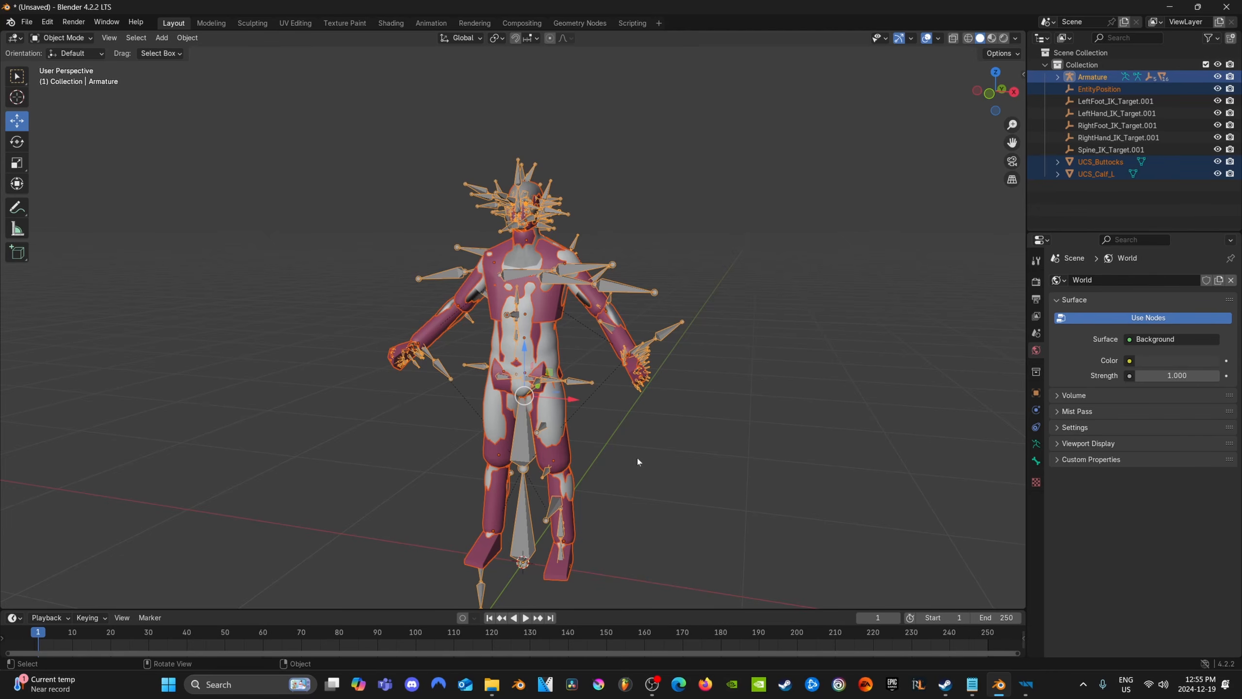
pyautogui.click(531, 193)
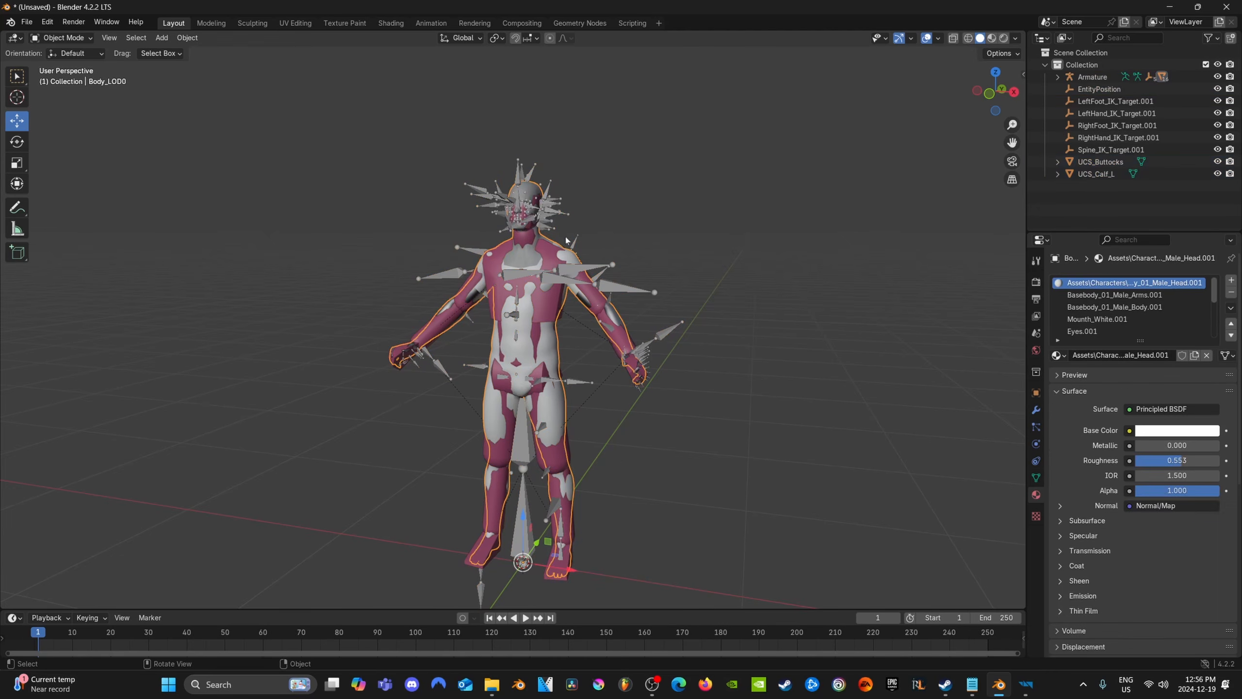
pyautogui.scroll(1, 532, 194)
pyautogui.click(1037, 477)
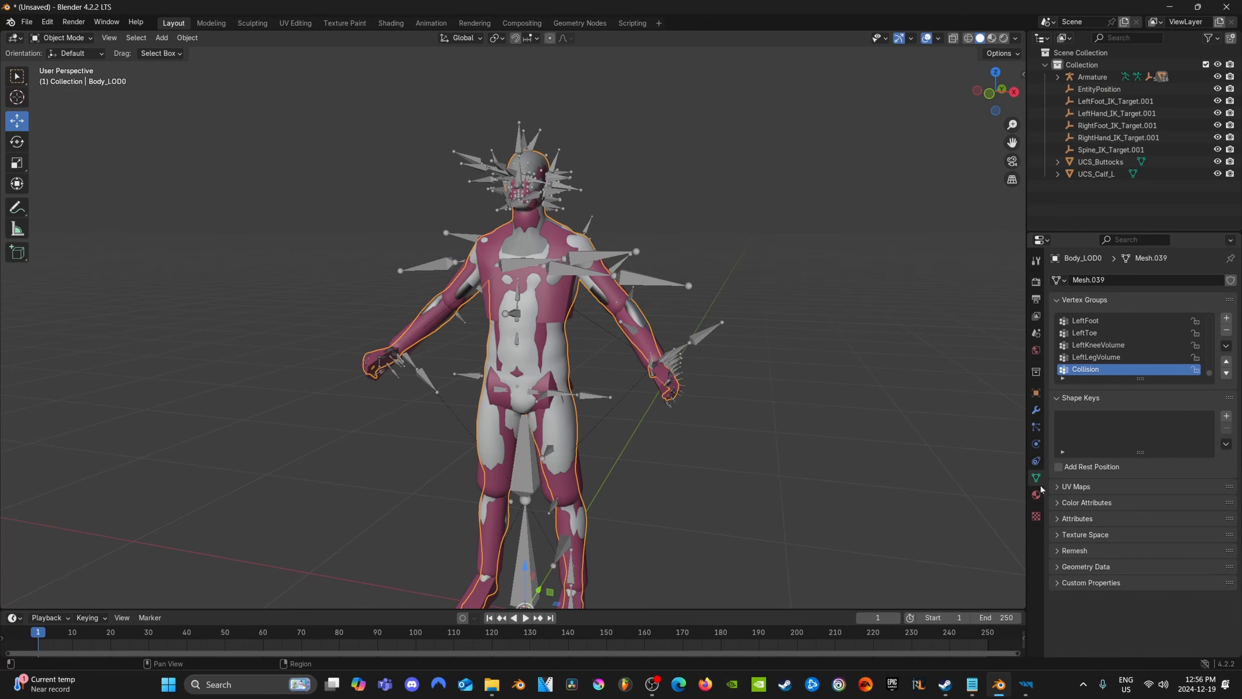
pyautogui.scroll(10, 1126, 342)
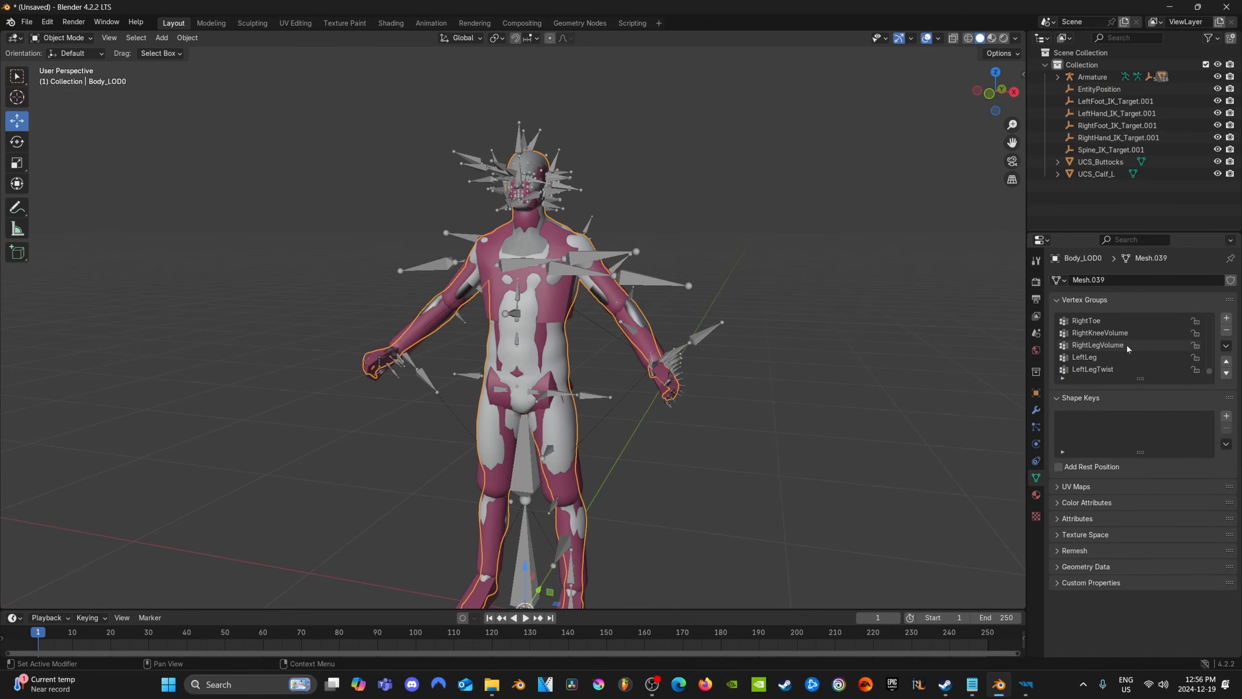
pyautogui.scroll(-15, 1121, 363)
pyautogui.scroll(10, 1121, 364)
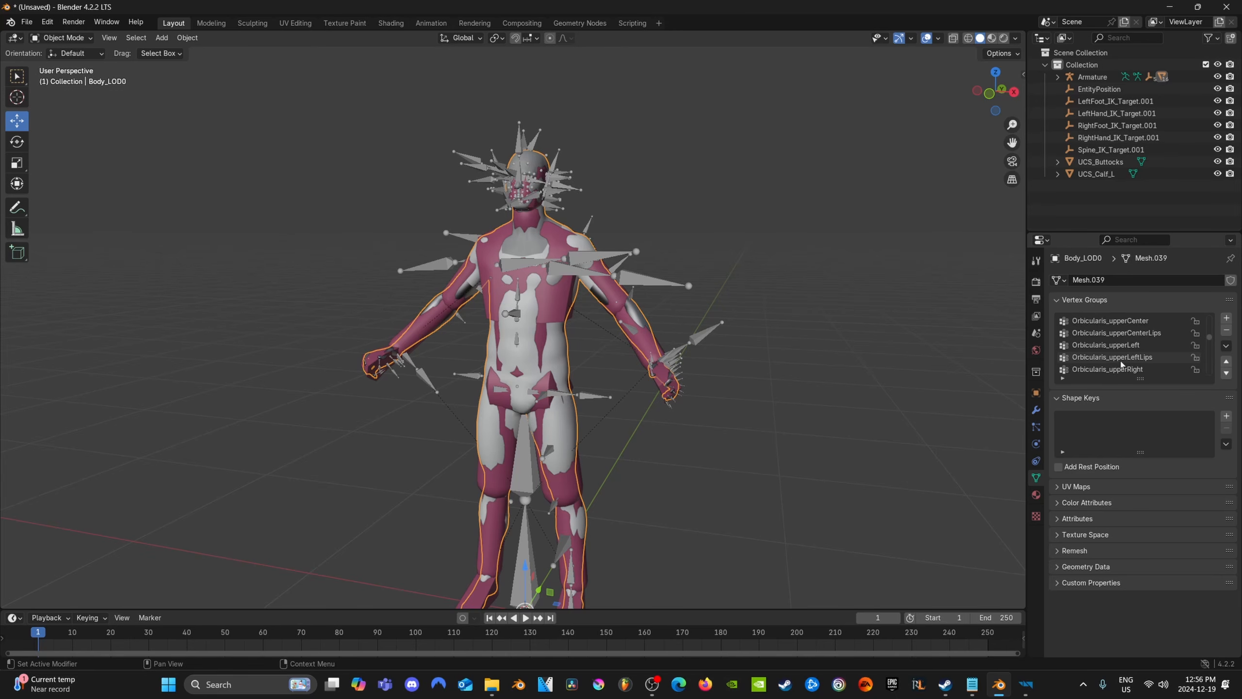
pyautogui.scroll(10, 1120, 363)
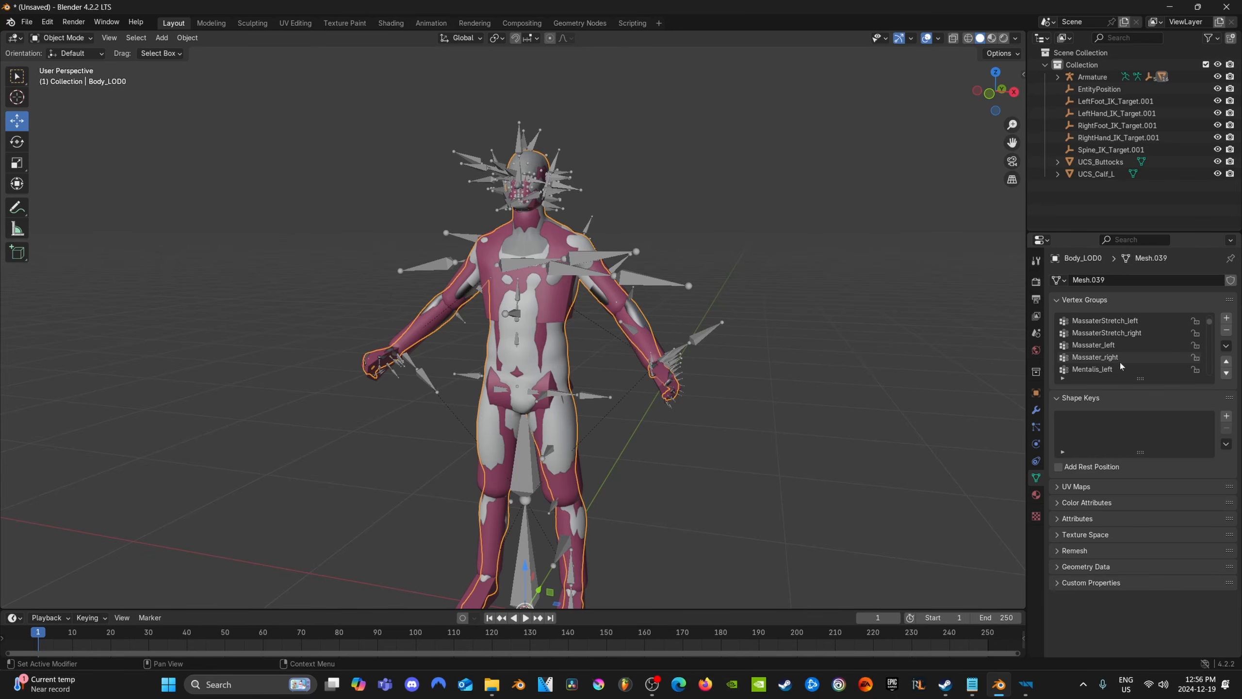
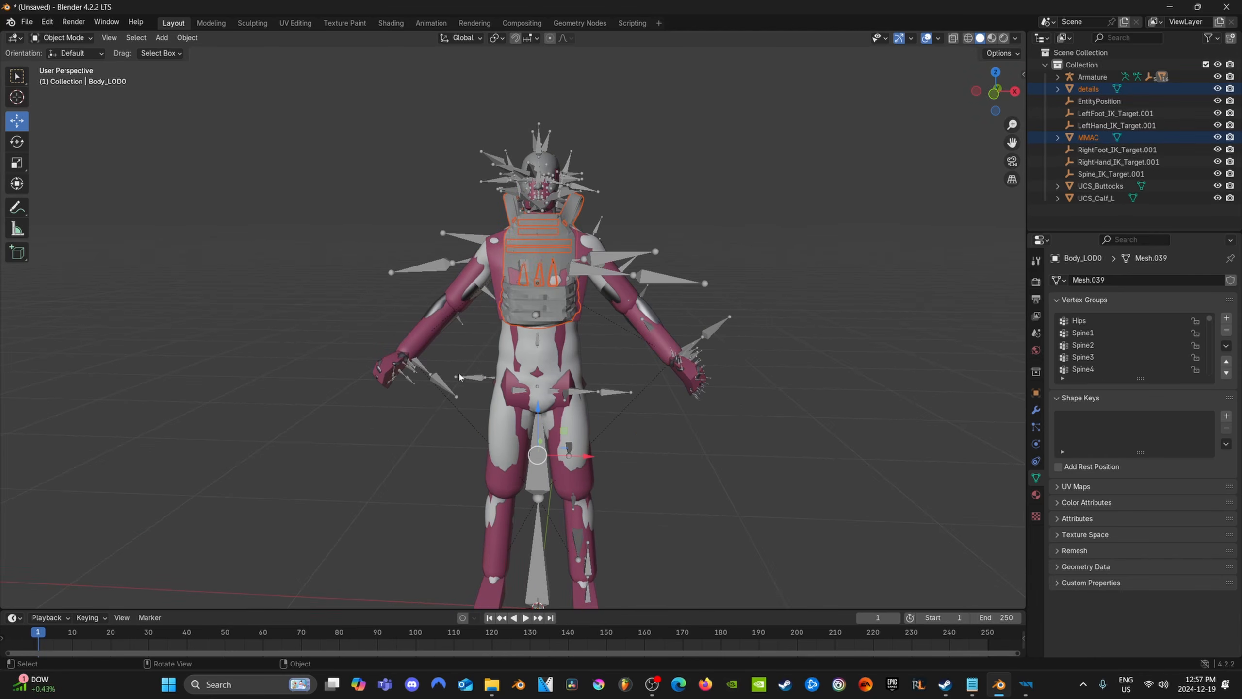
# Lower the selected MMAC vest and its details by about 0.116 m along Z on the character's torso
pyautogui.moveTo(493, 321); pyautogui.dragTo(452, 398, button='middle')
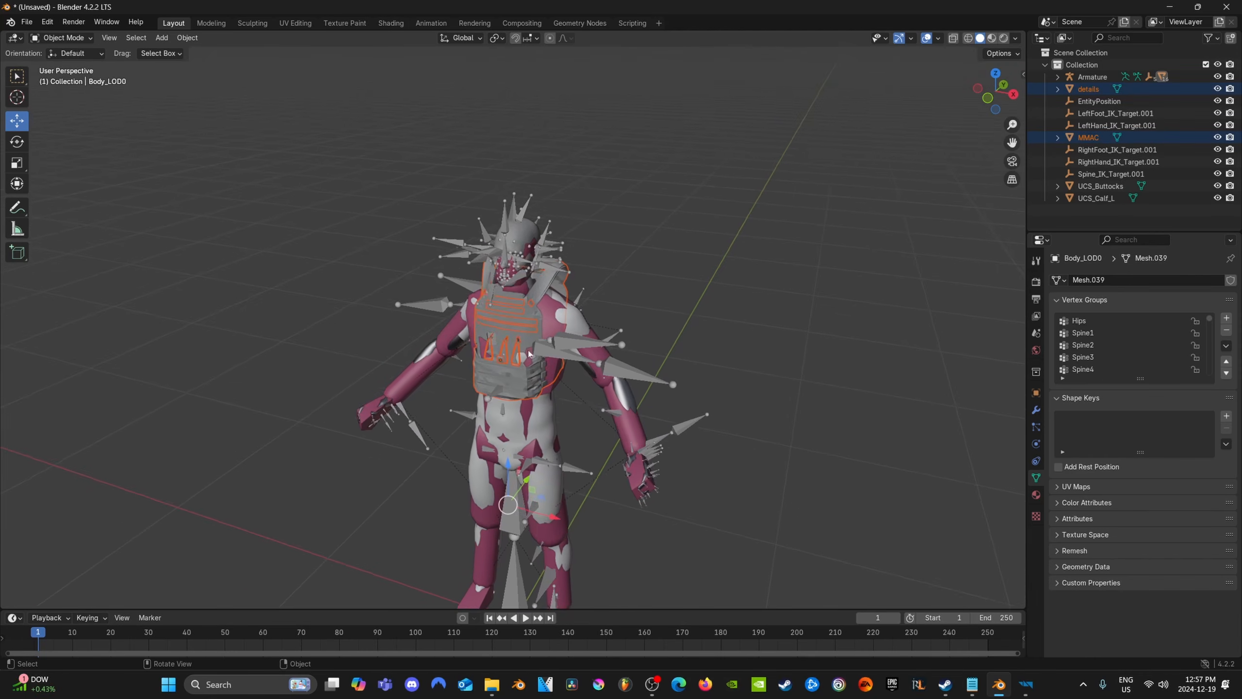
pyautogui.scroll(5, 526, 445)
pyautogui.scroll(-2, 530, 455)
pyautogui.moveTo(530, 455); pyautogui.dragTo(112, 259, button='middle')
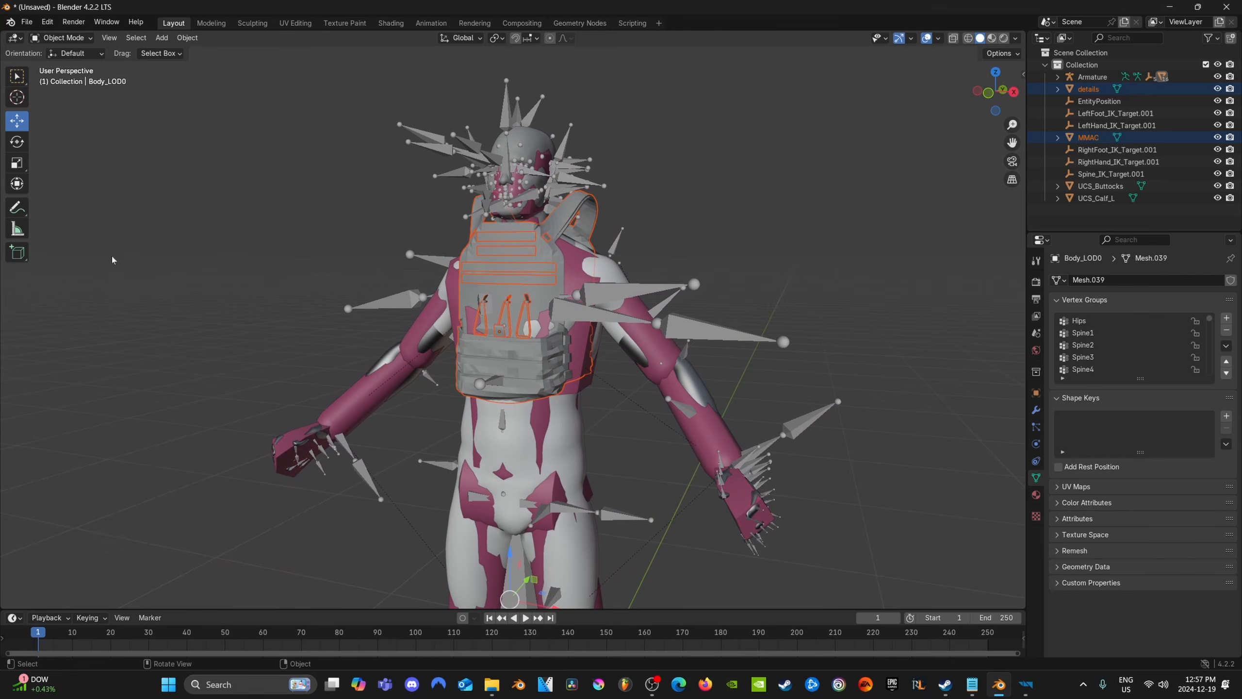
pyautogui.scroll(-3, 526, 523)
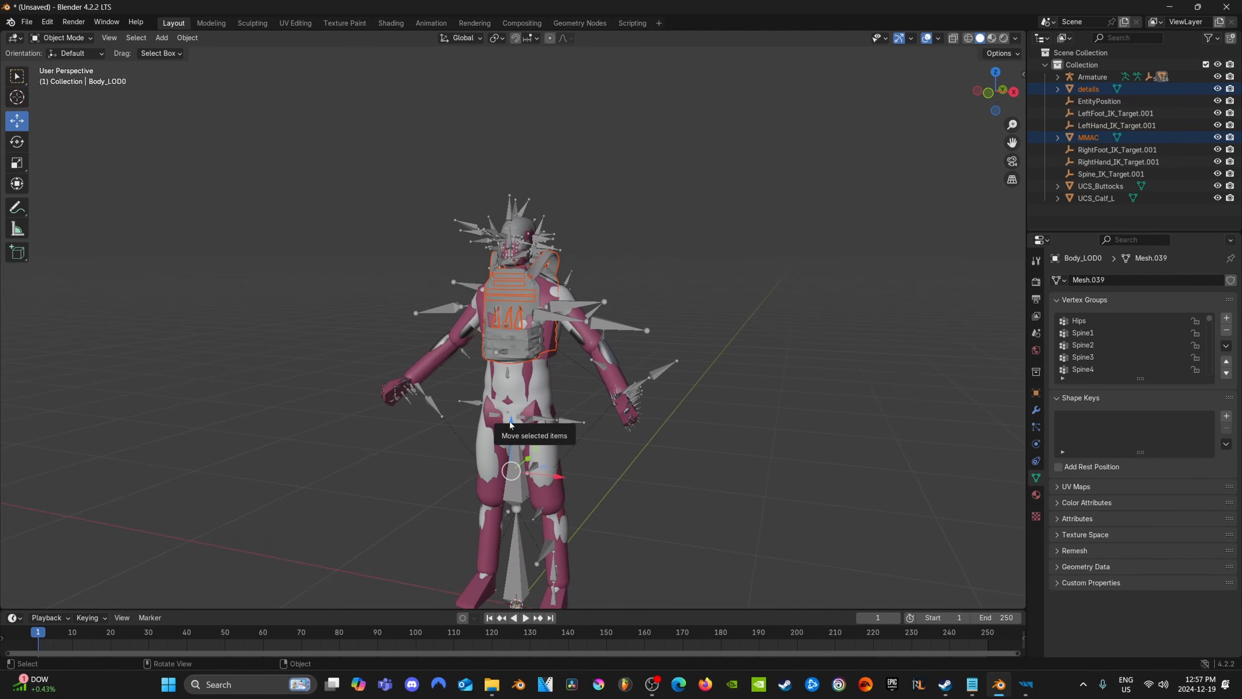
pyautogui.moveTo(513, 422); pyautogui.dragTo(505, 443)
pyautogui.moveTo(505, 444); pyautogui.dragTo(553, 454, button='middle')
# Enlarge the vest and its details slightly and uniformly, and adjust their height on the torso
pyautogui.press('s')
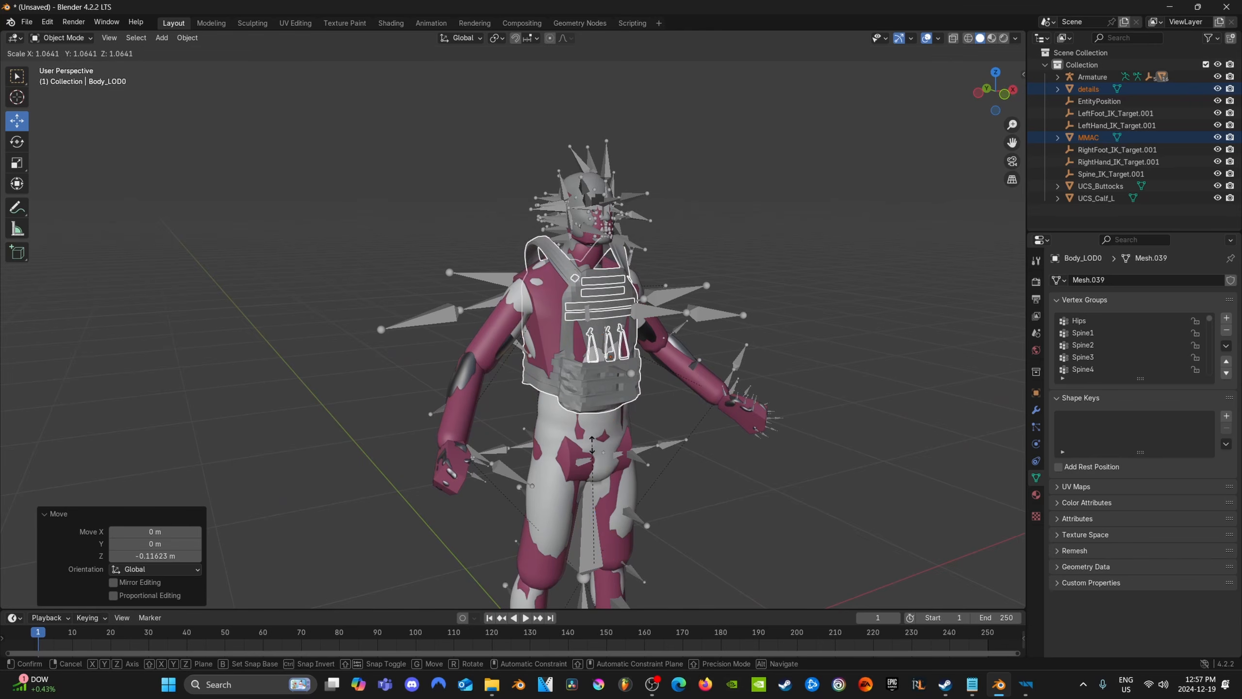
pyautogui.click(87, 190)
pyautogui.moveTo(595, 520); pyautogui.dragTo(595, 528)
pyautogui.moveTo(533, 487); pyautogui.dragTo(580, 459, button='middle')
# Try to scale the vest and its details uniformly by about 1.051
pyautogui.press('s')
pyautogui.click(612, 395)
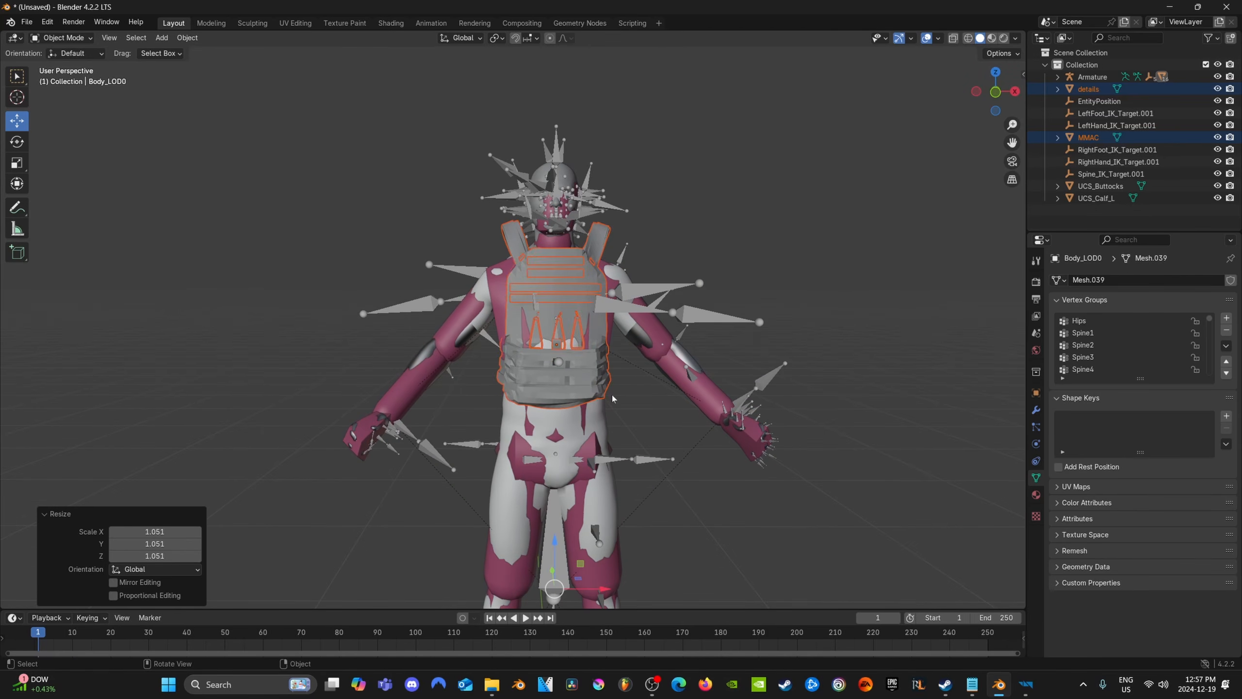
pyautogui.moveTo(600, 399); pyautogui.dragTo(551, 404, button='middle')
pyautogui.hotkey('ctrl', 'z')
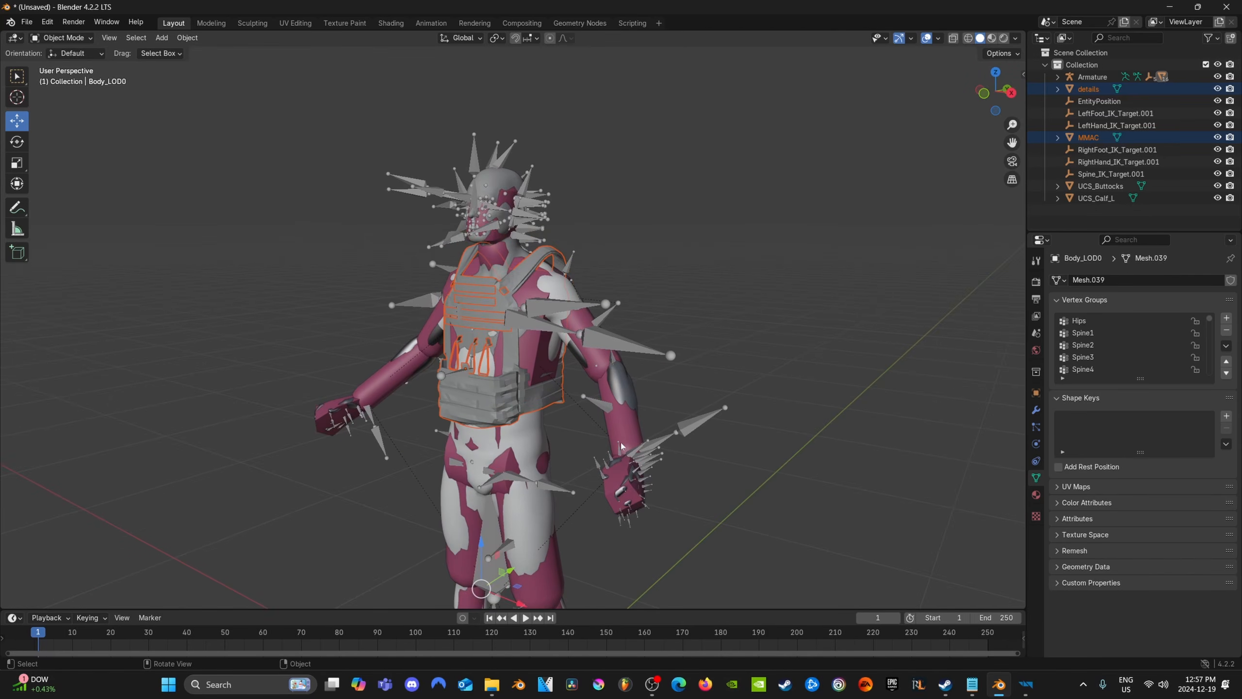
# Scale the vest and its details by about 1.136 along Y only so they get deeper around the torso
pyautogui.moveTo(621, 444); pyautogui.dragTo(584, 444, button='middle')
pyautogui.click(17, 166)
pyautogui.keyDown('shift'); pyautogui.moveTo(511, 560); pyautogui.dragTo(510, 505, button='middle'); pyautogui.keyUp('shift')
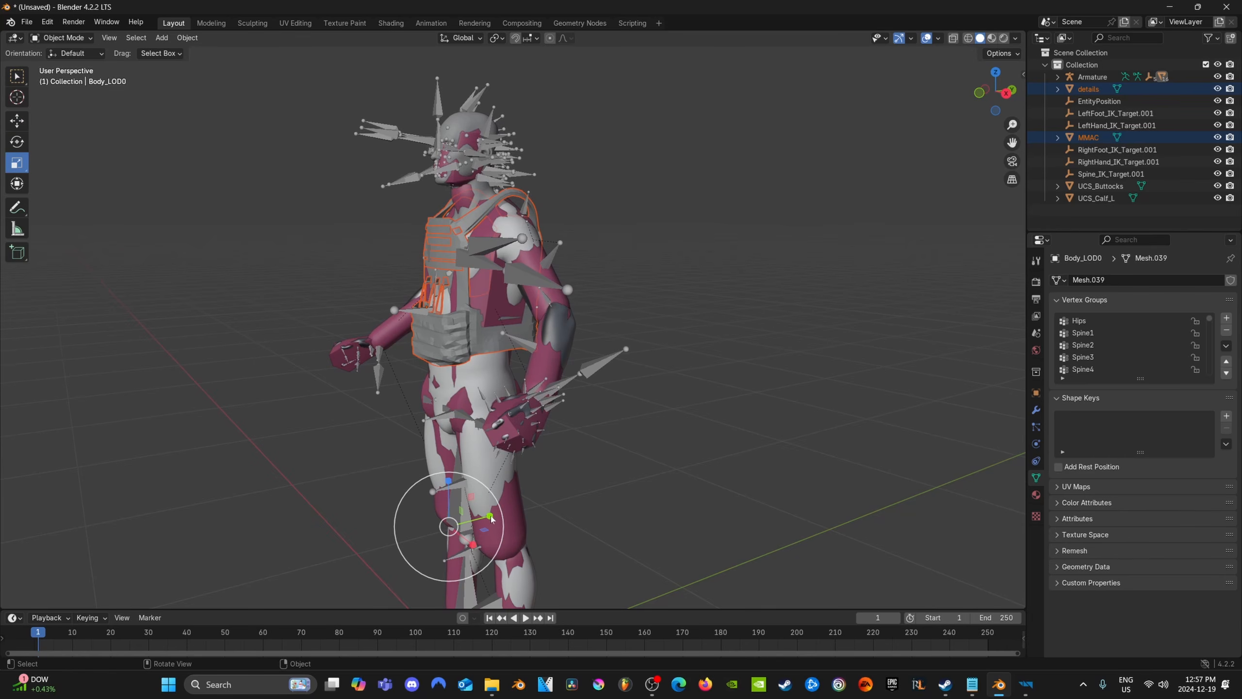
pyautogui.moveTo(490, 516); pyautogui.dragTo(494, 515)
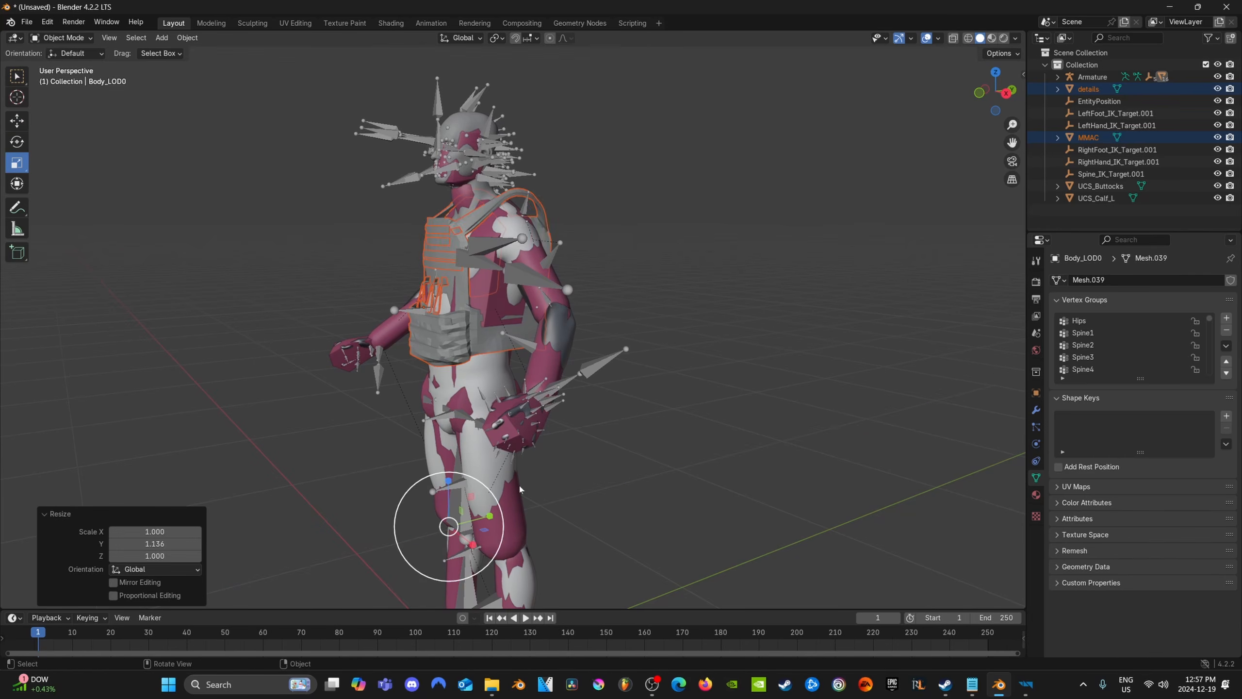
# Move the vest and its details about -0.037 m along Y and lower them by about 0.045 m
pyautogui.moveTo(518, 483); pyautogui.dragTo(484, 342, button='middle')
pyautogui.click(17, 121)
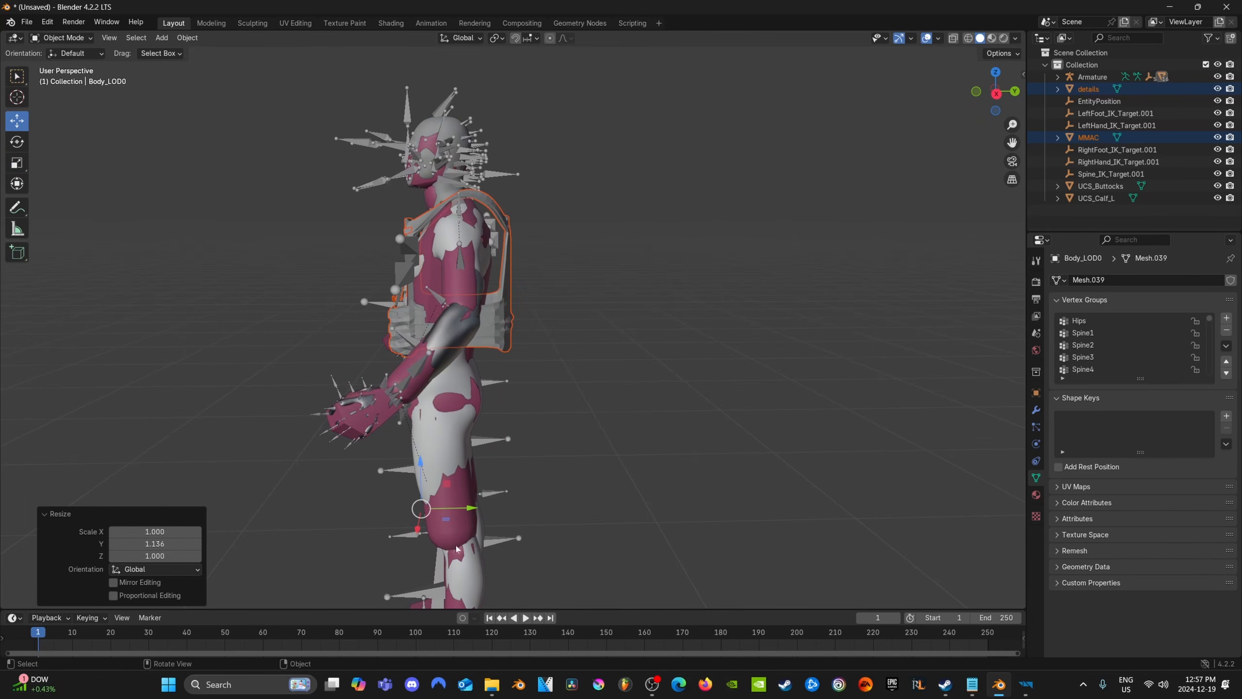
pyautogui.moveTo(470, 509); pyautogui.dragTo(458, 508)
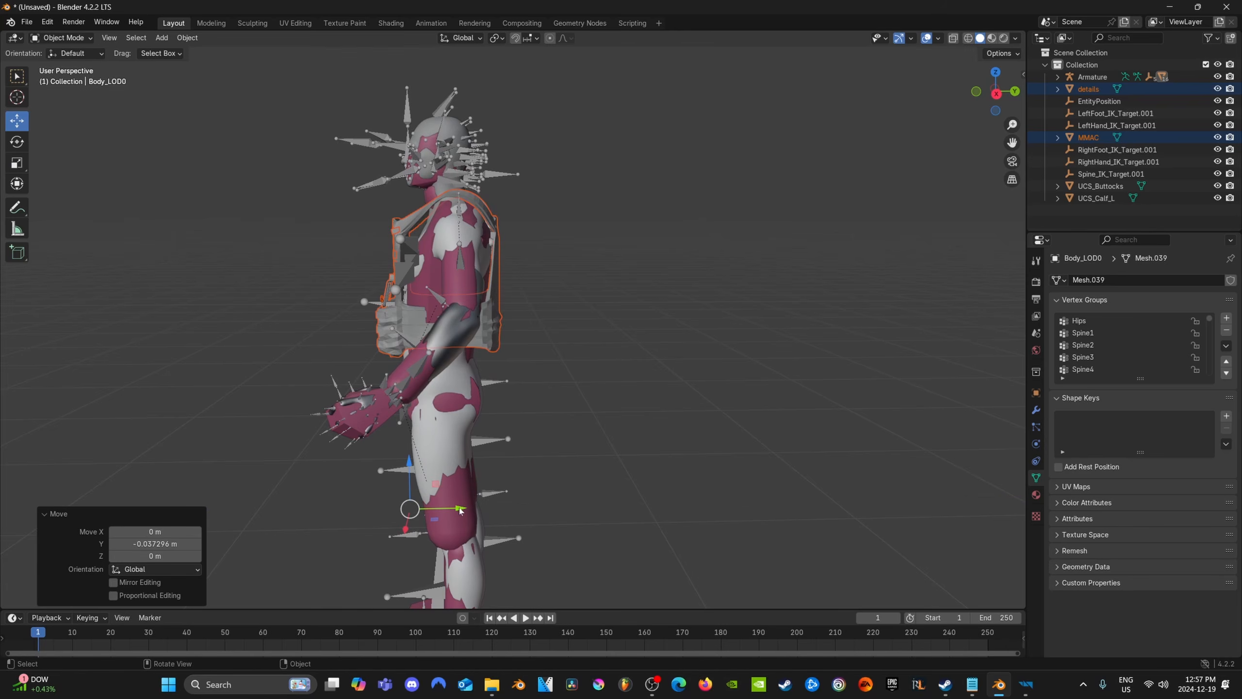
pyautogui.moveTo(472, 313); pyautogui.dragTo(454, 364, button='middle')
pyautogui.scroll(2, 489, 259)
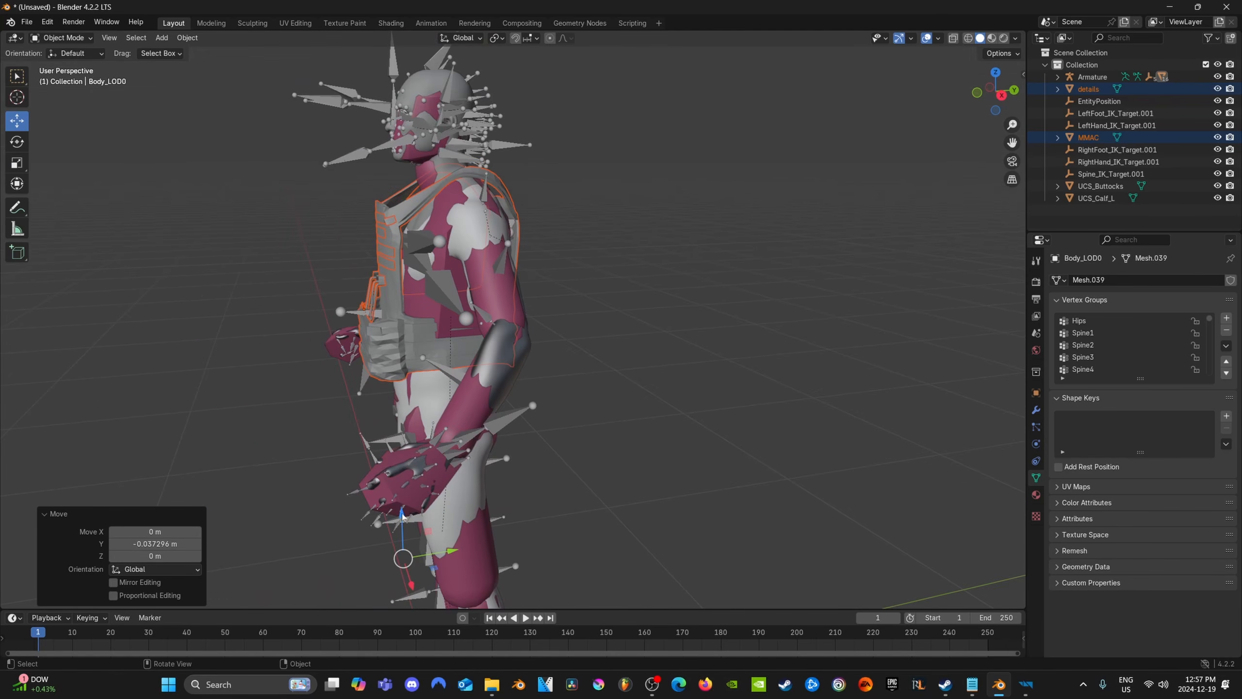
pyautogui.moveTo(410, 537); pyautogui.dragTo(409, 551)
# Centre the vest and its details sideways on the torso and raise them by about 0.019 m
pyautogui.moveTo(326, 446); pyautogui.dragTo(604, 524, button='middle')
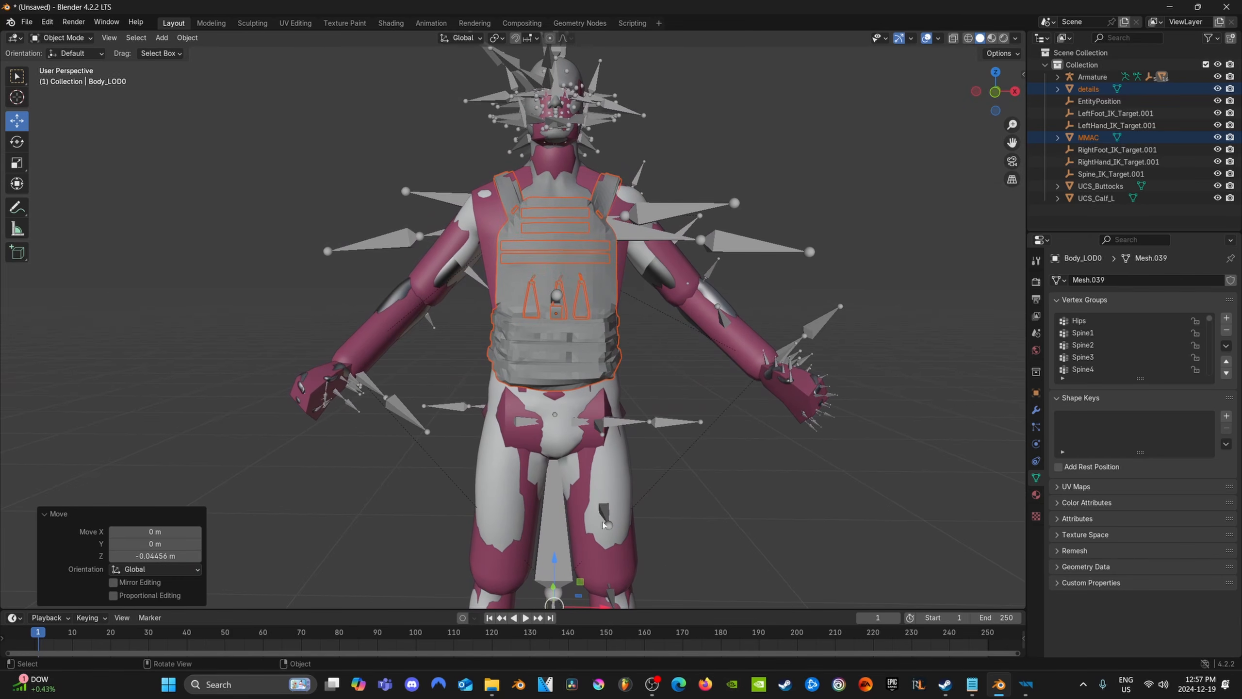
pyautogui.moveTo(605, 609)
pyautogui.mouseDown()
pyautogui.moveTo(582, 608)
pyautogui.moveTo(601, 608)
pyautogui.mouseUp()
pyautogui.moveTo(551, 565); pyautogui.dragTo(552, 547)
pyautogui.moveTo(547, 514); pyautogui.dragTo(608, 356, button='middle')
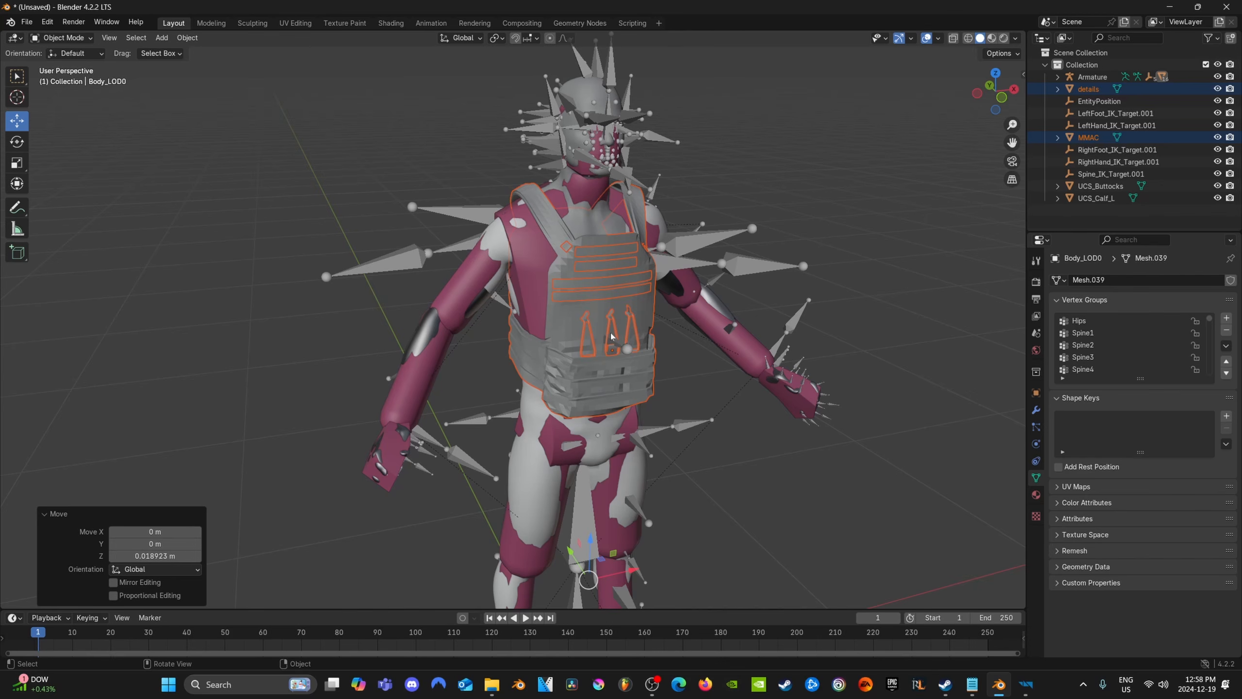
# Widen the vest and its details along X in two passes, by about 1.040 and 1.049
pyautogui.moveTo(611, 337); pyautogui.dragTo(423, 389, button='middle')
pyautogui.scroll(-2, 417, 389)
pyautogui.click(15, 159)
pyautogui.keyDown('shift'); pyautogui.moveTo(531, 490); pyautogui.dragTo(520, 543, button='middle'); pyautogui.keyUp('shift')
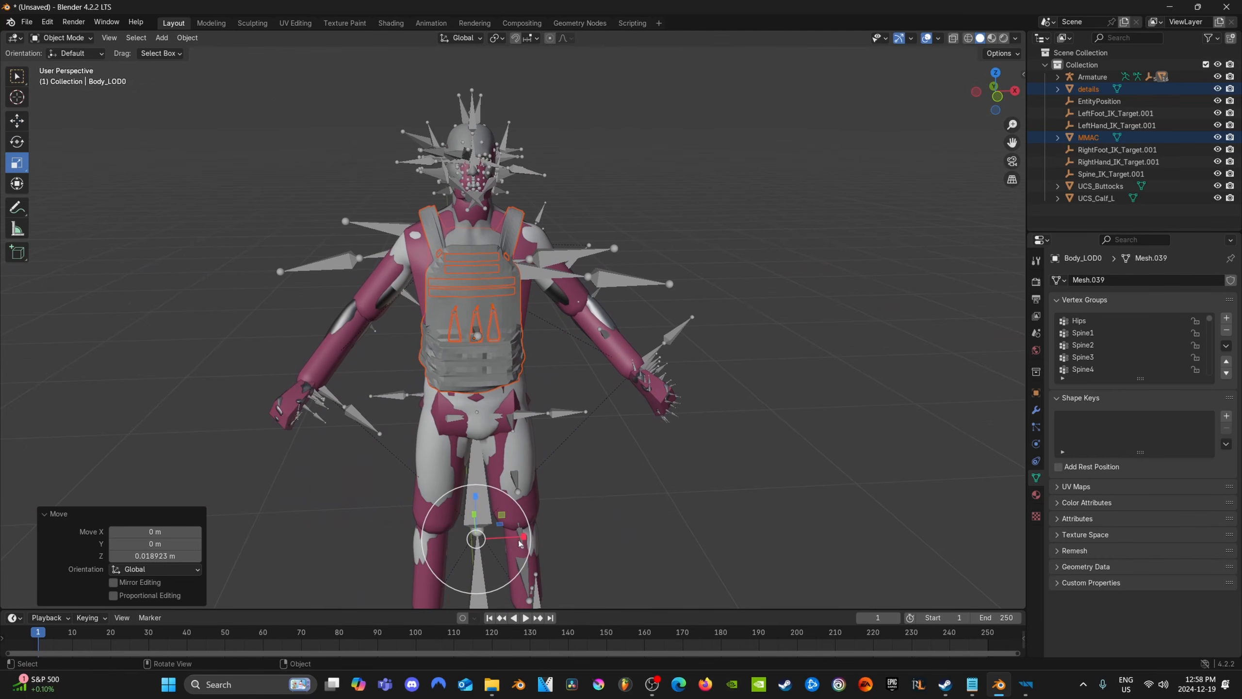
pyautogui.moveTo(524, 538); pyautogui.dragTo(525, 538)
pyautogui.moveTo(439, 400); pyautogui.dragTo(416, 414, button='middle')
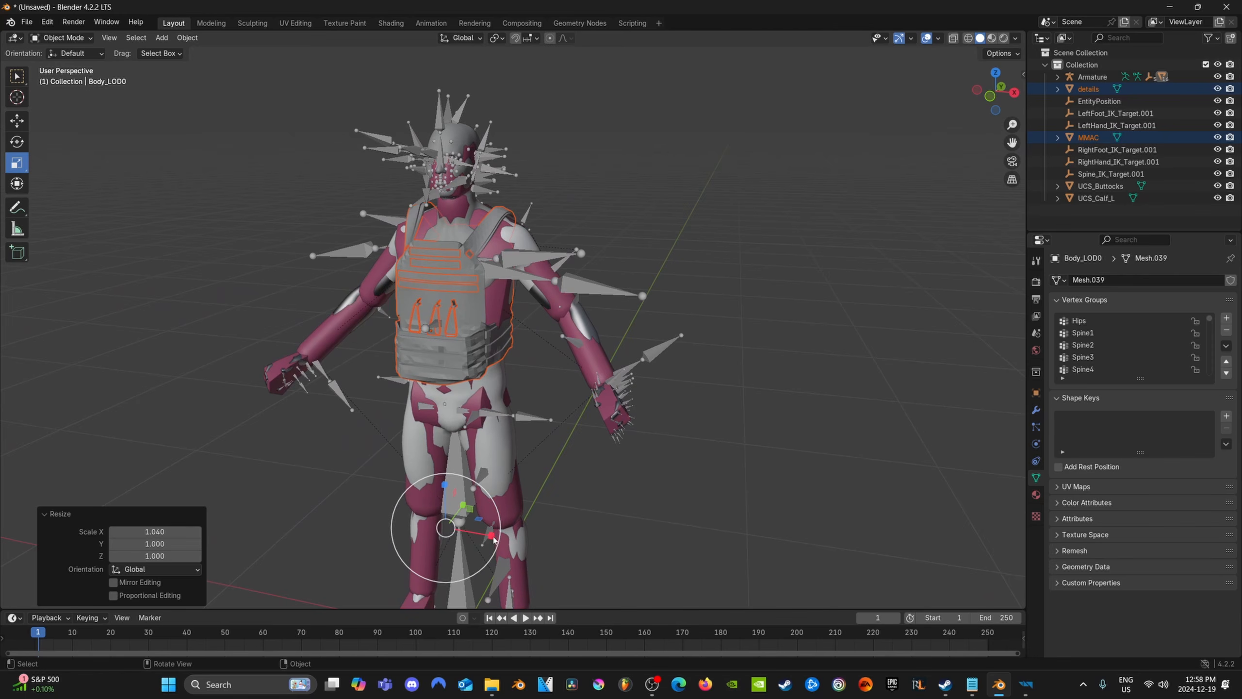
pyautogui.moveTo(490, 534); pyautogui.dragTo(496, 537)
pyautogui.moveTo(462, 494); pyautogui.dragTo(491, 487, button='middle')
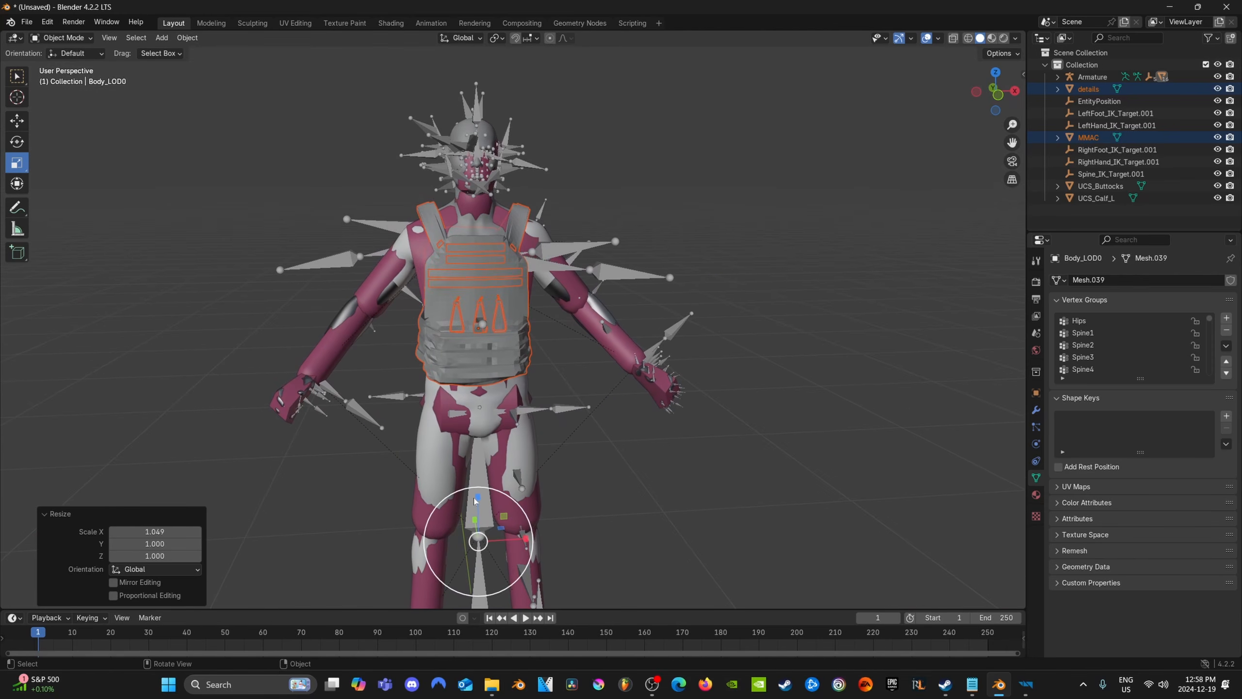
# Lower the vest and its details by about 0.01 m and nudge them slightly along X
pyautogui.click(16, 121)
pyautogui.moveTo(478, 498); pyautogui.dragTo(477, 506)
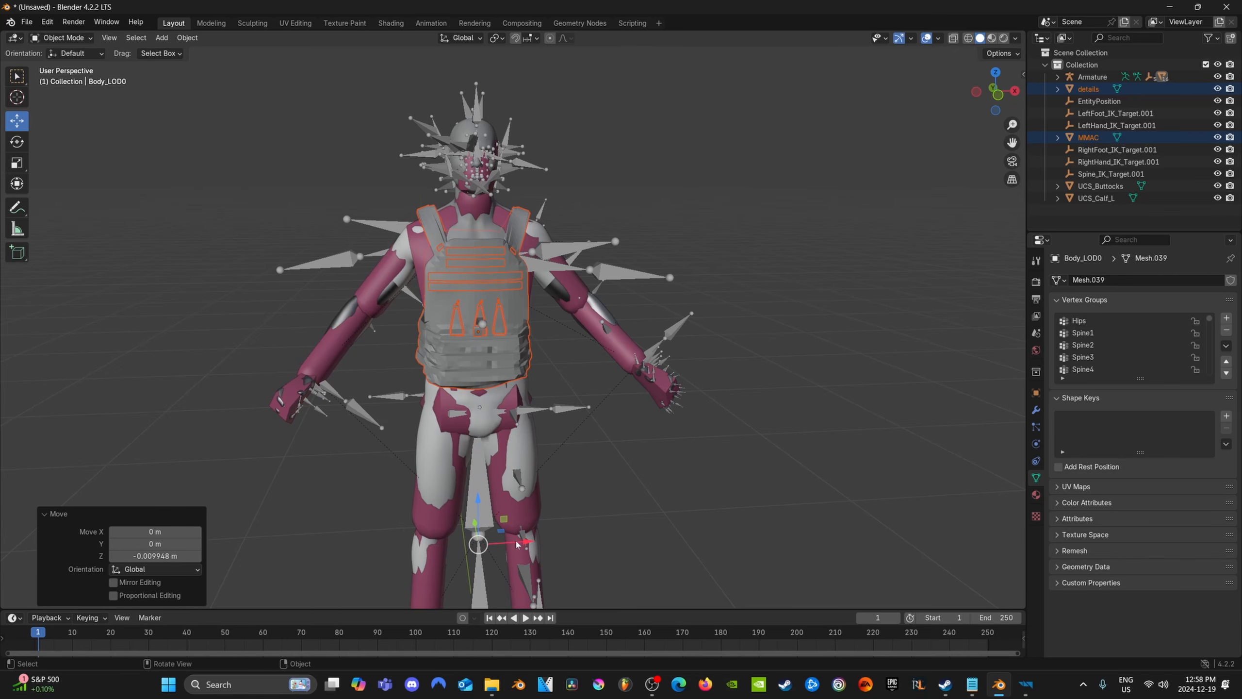
pyautogui.moveTo(517, 544); pyautogui.dragTo(519, 544)
# Examine the MMAC vest and the details mesh up close as separate objects, including their vertex groups
pyautogui.moveTo(519, 544); pyautogui.dragTo(542, 354, button='middle')
pyautogui.click(542, 351)
pyautogui.press('KP_Decimal')
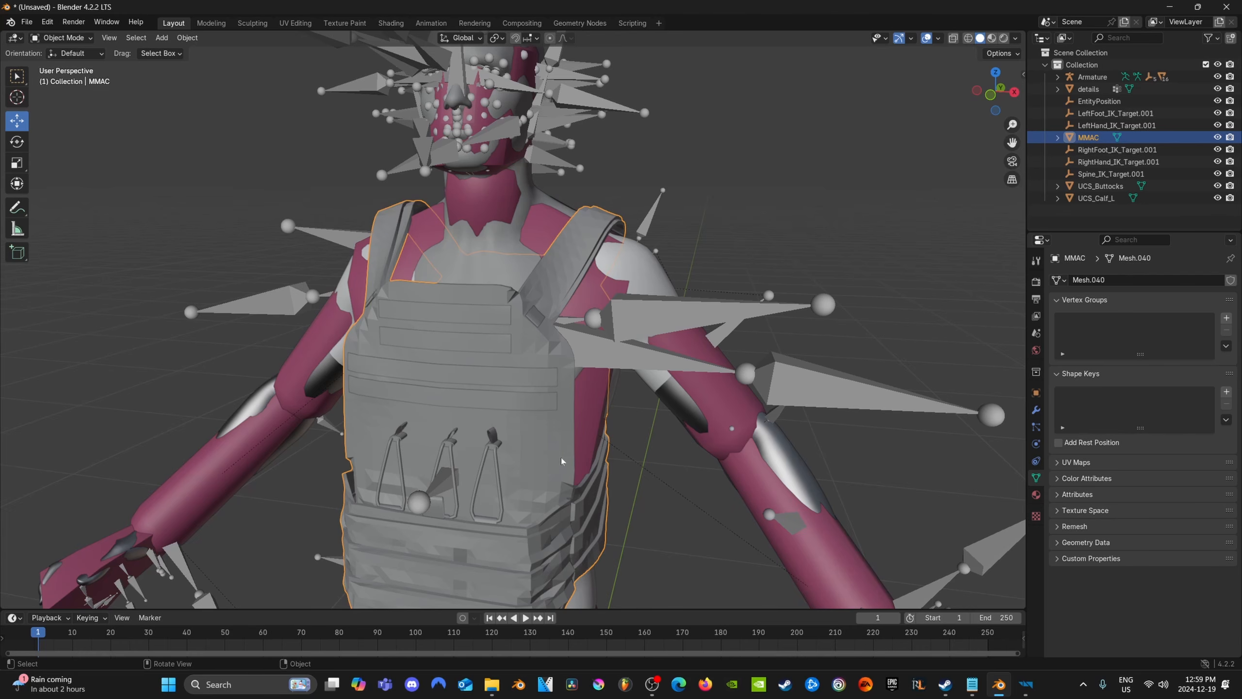
pyautogui.moveTo(535, 430); pyautogui.dragTo(447, 377, button='middle')
pyautogui.click(446, 353)
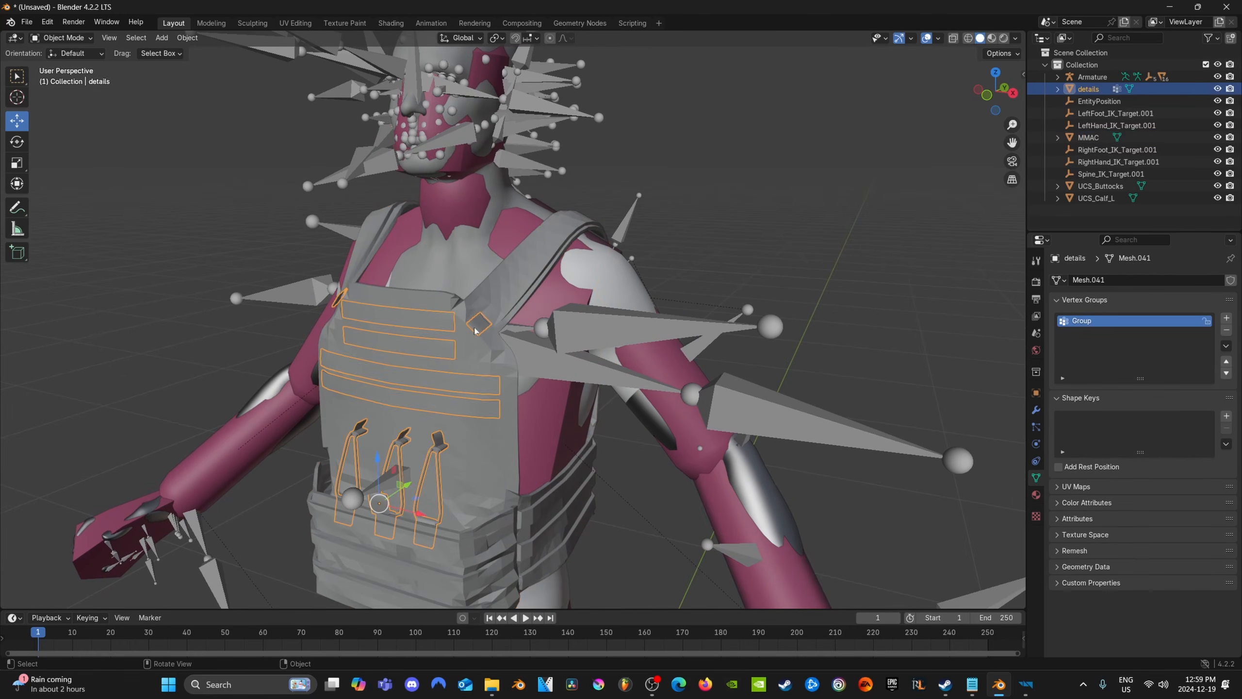
pyautogui.click(493, 287)
pyautogui.click(421, 325)
pyautogui.click(492, 308)
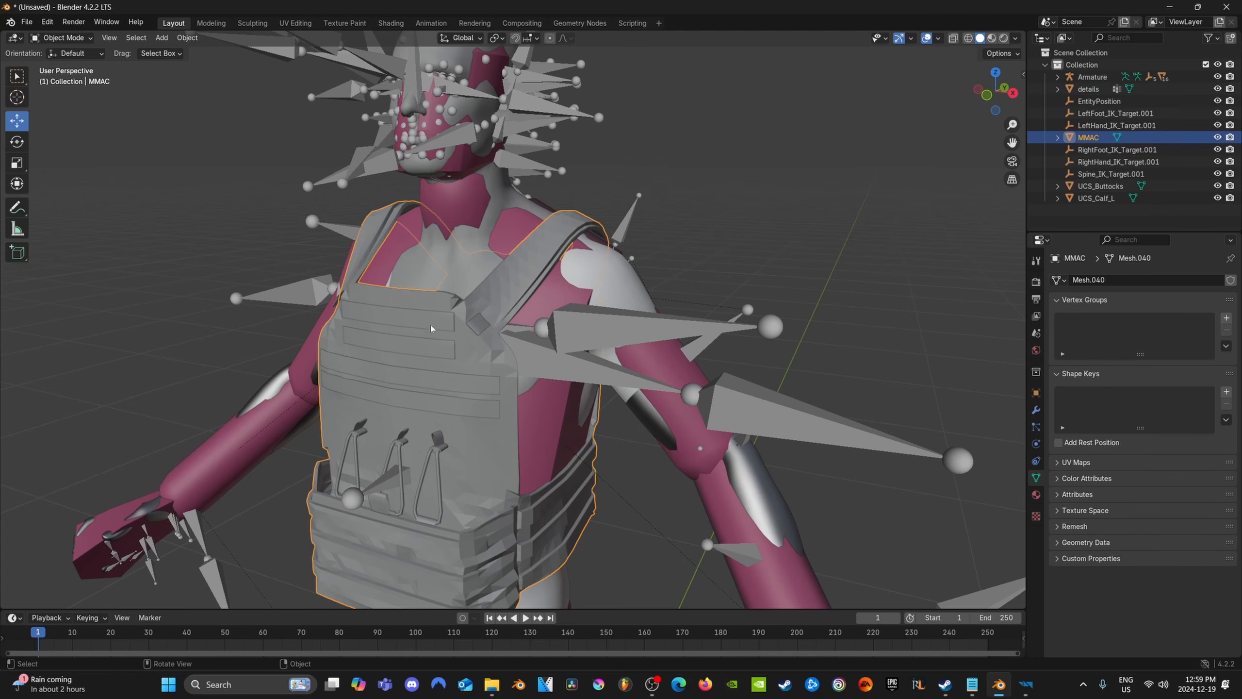
pyautogui.click(428, 325)
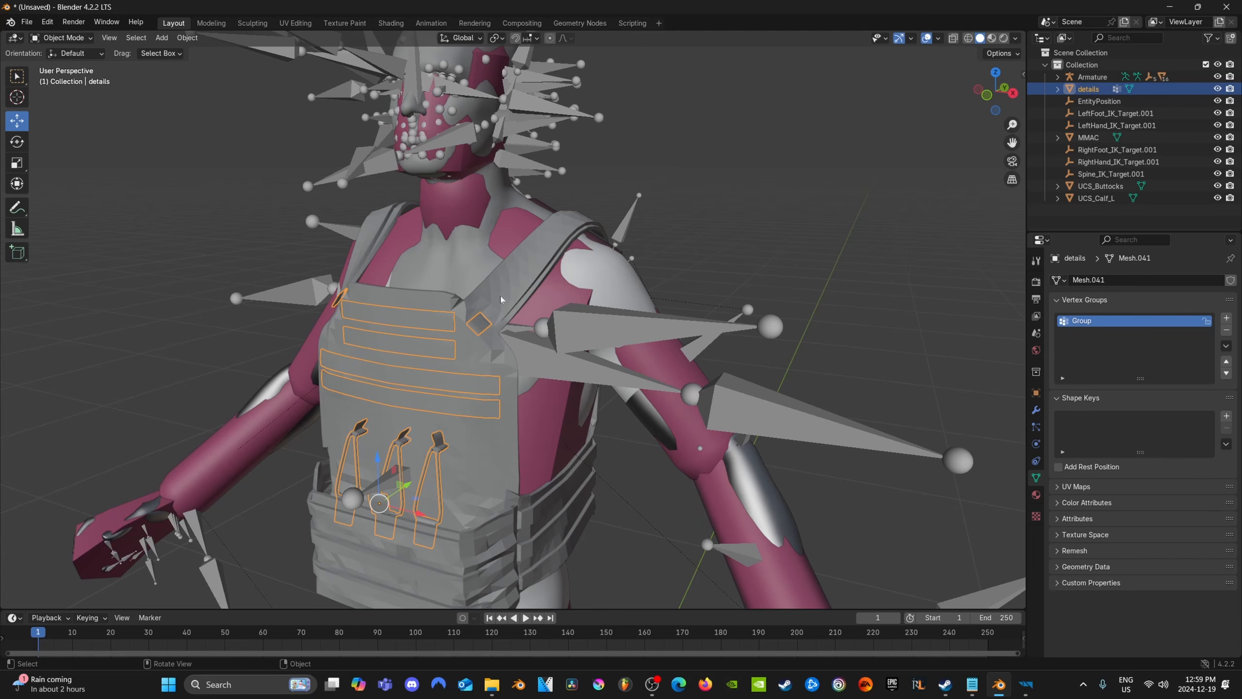
# Join the details mesh into the MMAC vest so they form a single object
pyautogui.click(500, 301)
pyautogui.click(435, 328)
pyautogui.keyDown('shift'); pyautogui.click(513, 279); pyautogui.keyUp('shift')
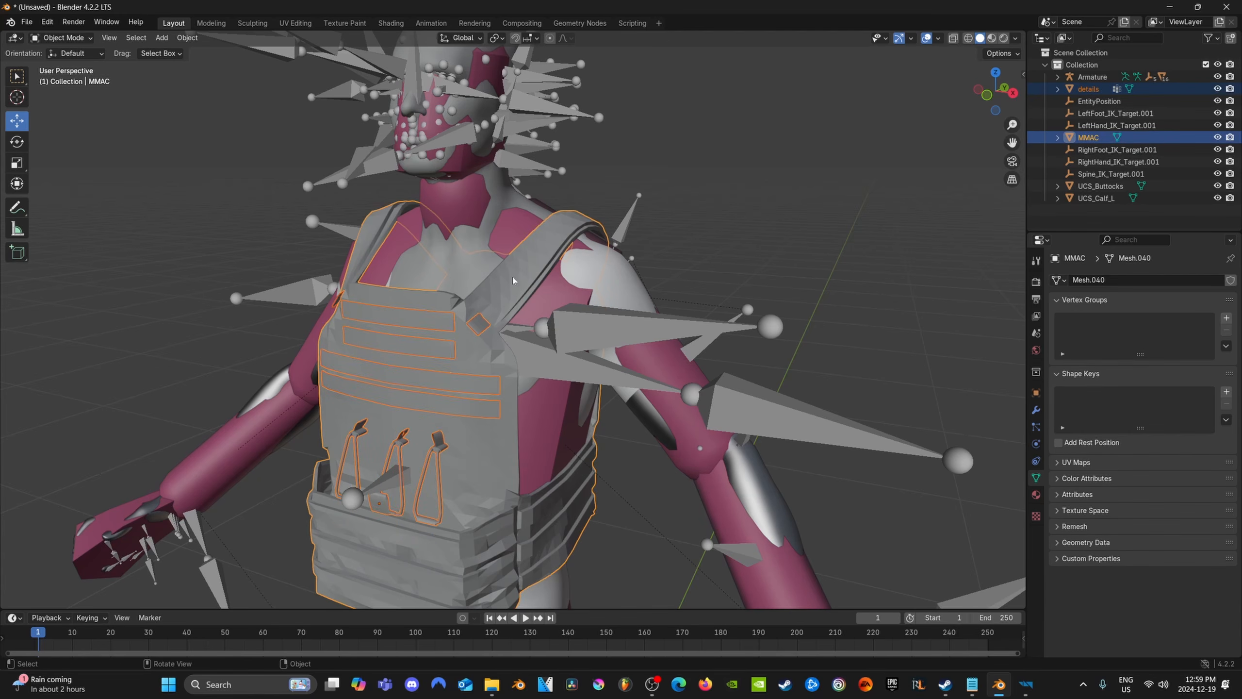
pyautogui.hotkey('ctrl', 'j')
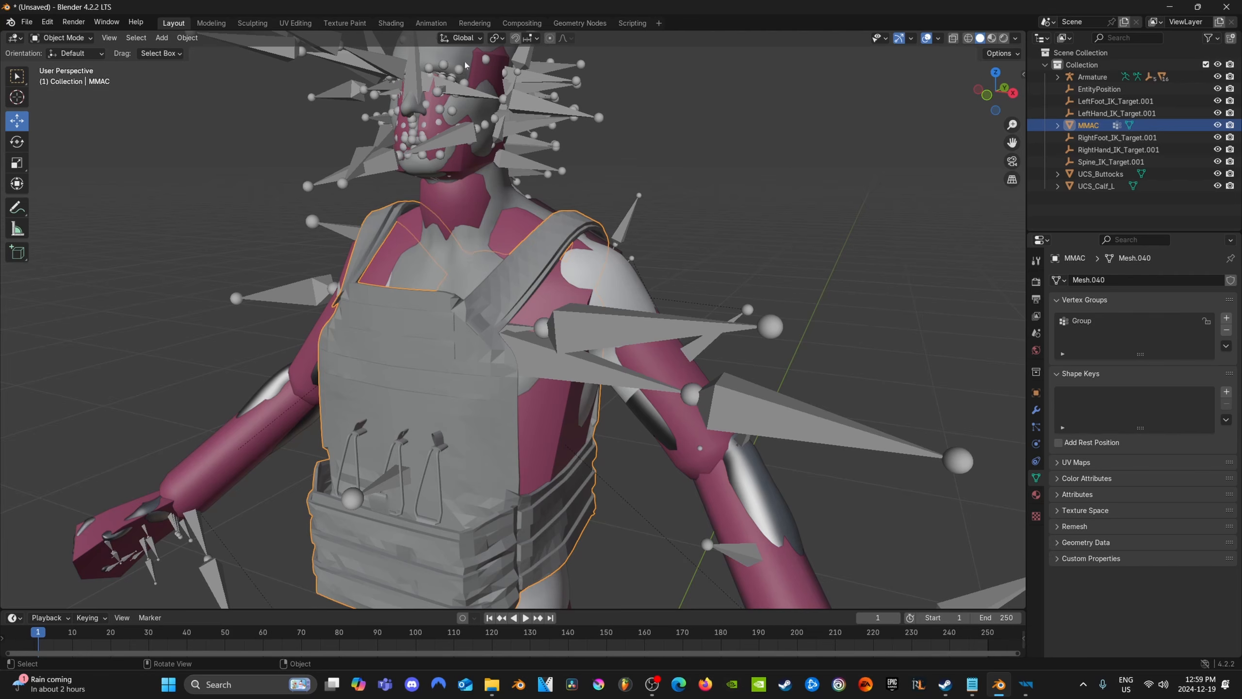
# Transfer the body's vertex group weights to the MMAC vest in Weight Paint mode, with source layers matched By Name
pyautogui.click(458, 78)
pyautogui.keyDown('shift'); pyautogui.click(458, 332); pyautogui.keyUp('shift')
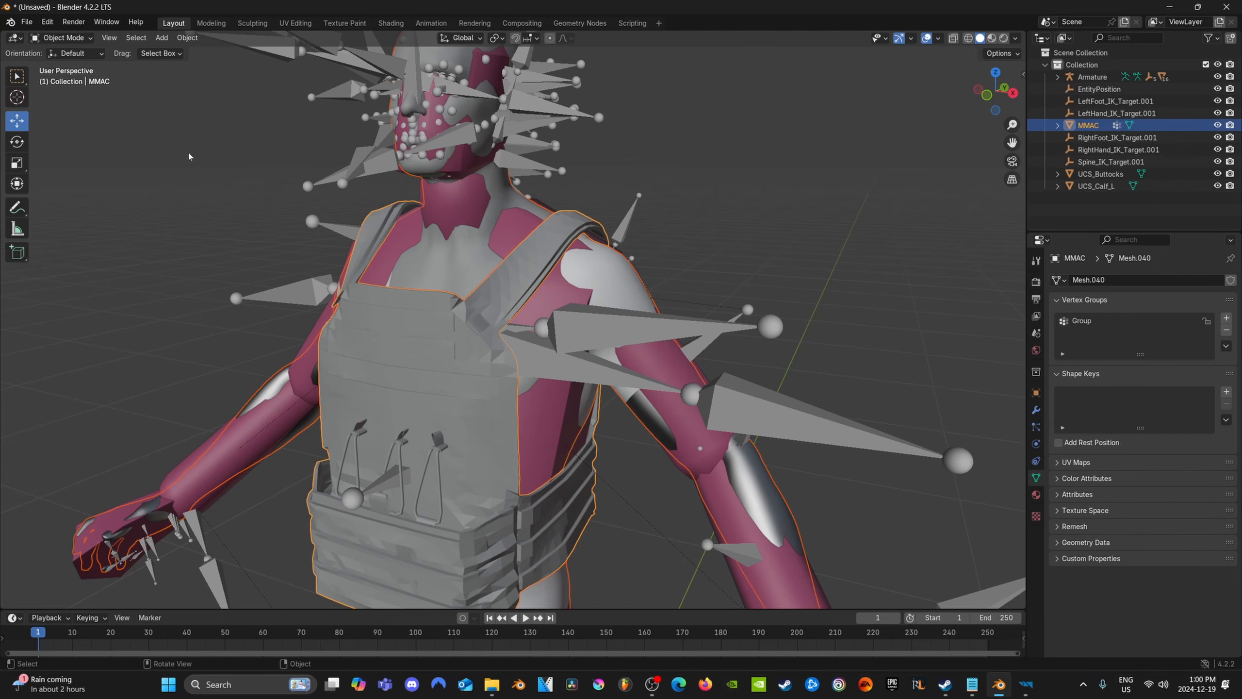
pyautogui.click(61, 37)
pyautogui.click(58, 105)
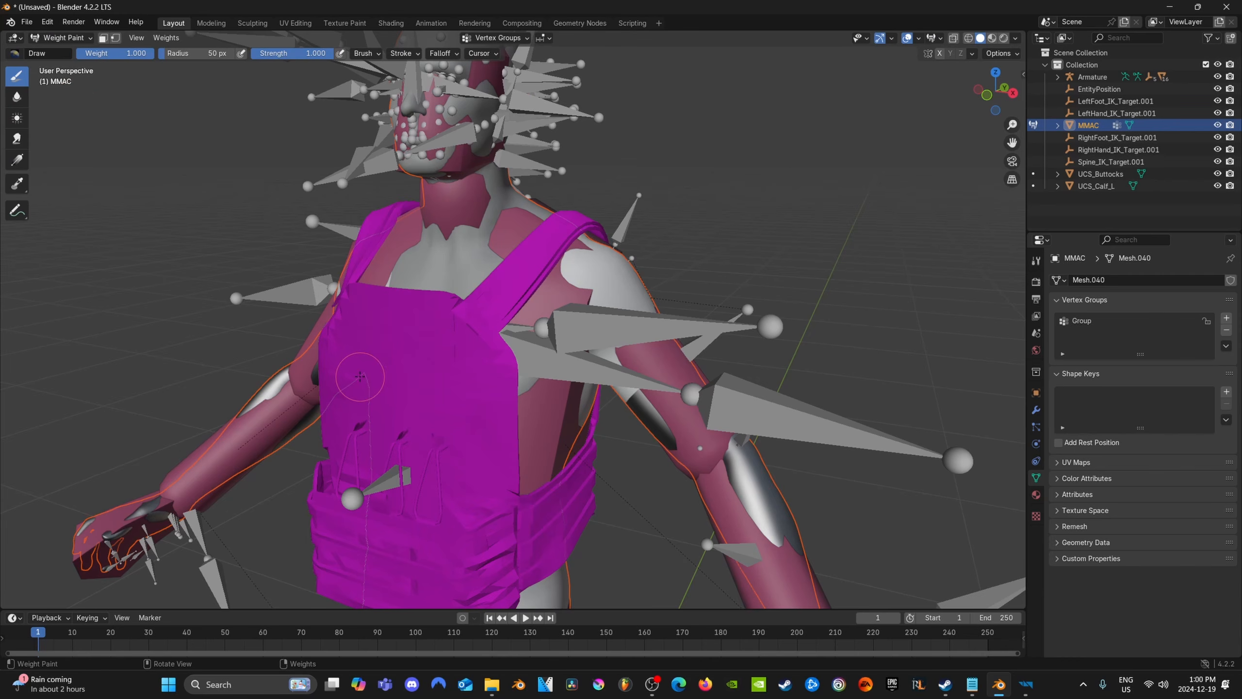
pyautogui.click(166, 38)
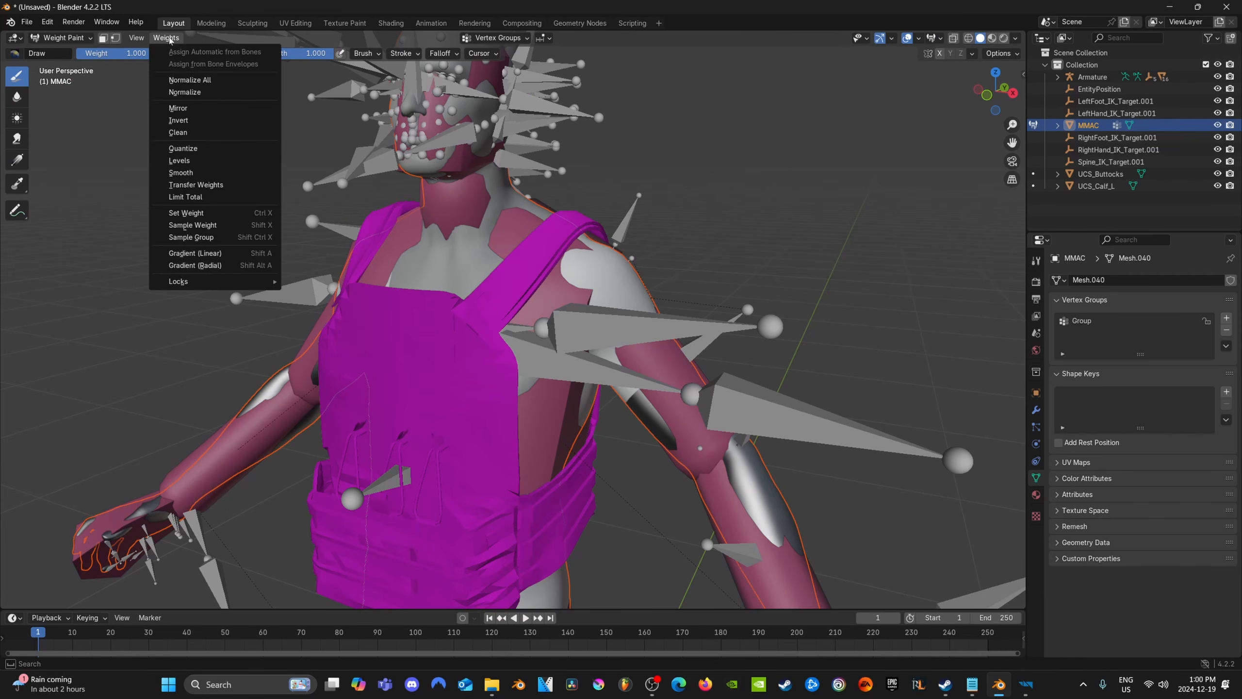
pyautogui.click(213, 185)
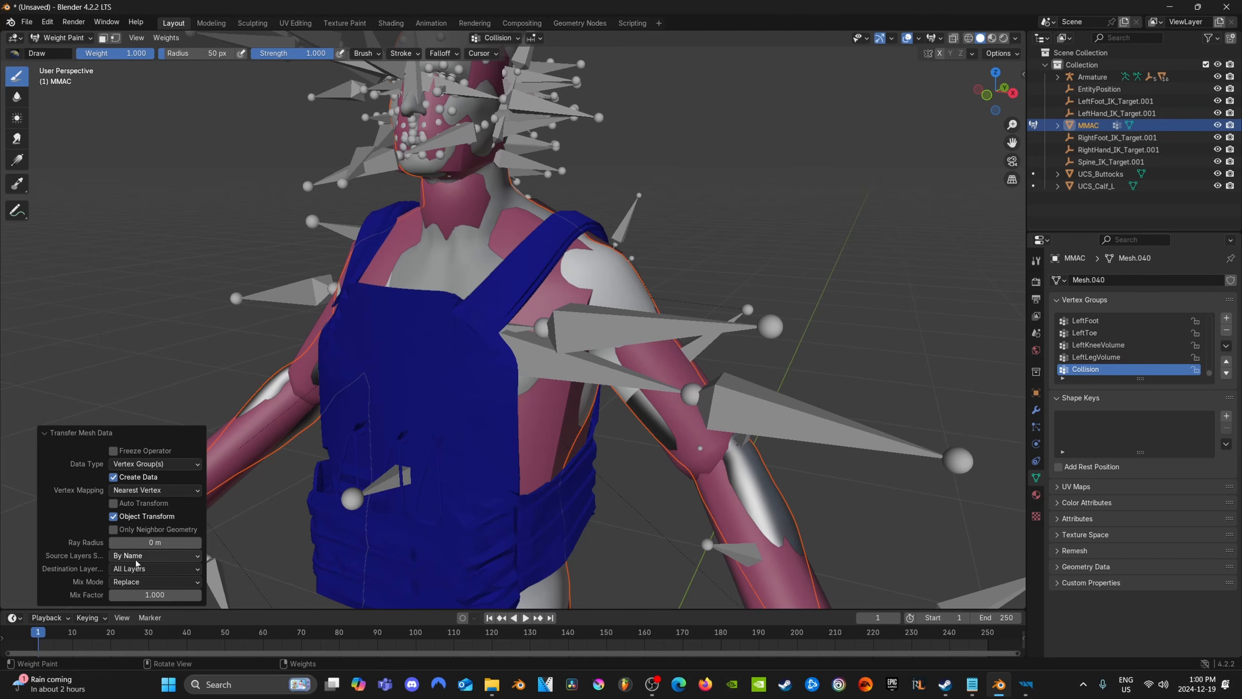
pyautogui.click(179, 255)
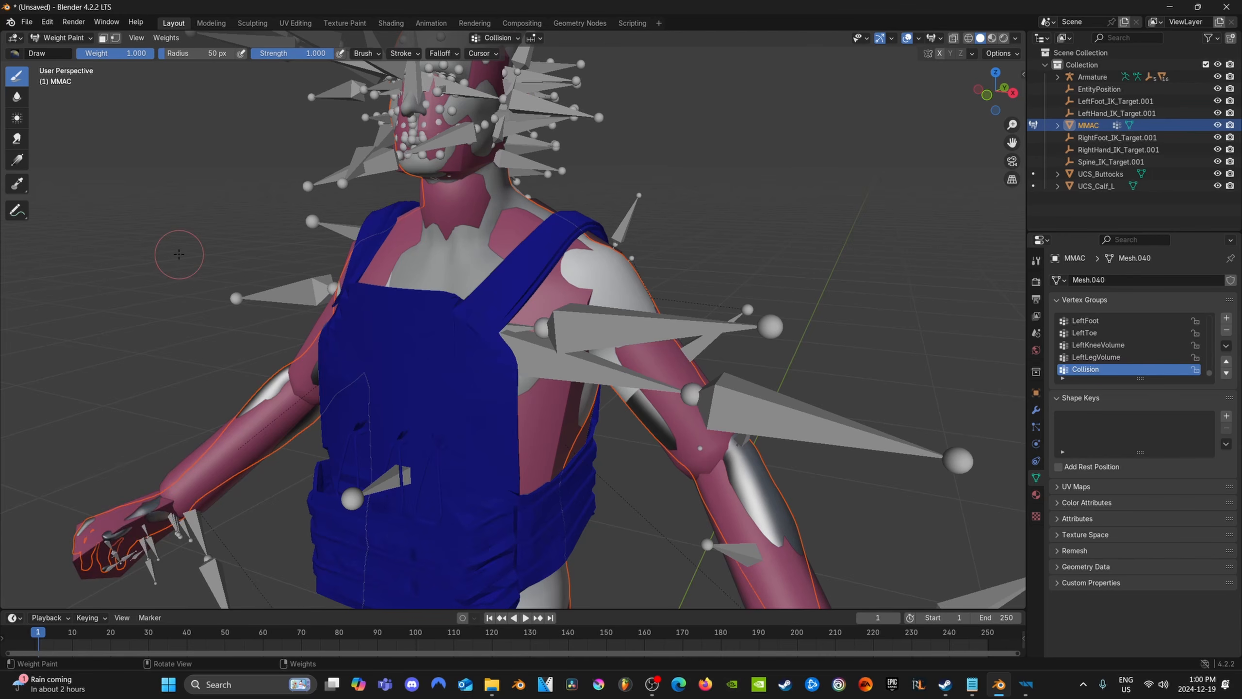
# Return to Object Mode, select only the MMAC vest and review its list of vertex groups
pyautogui.click(61, 38)
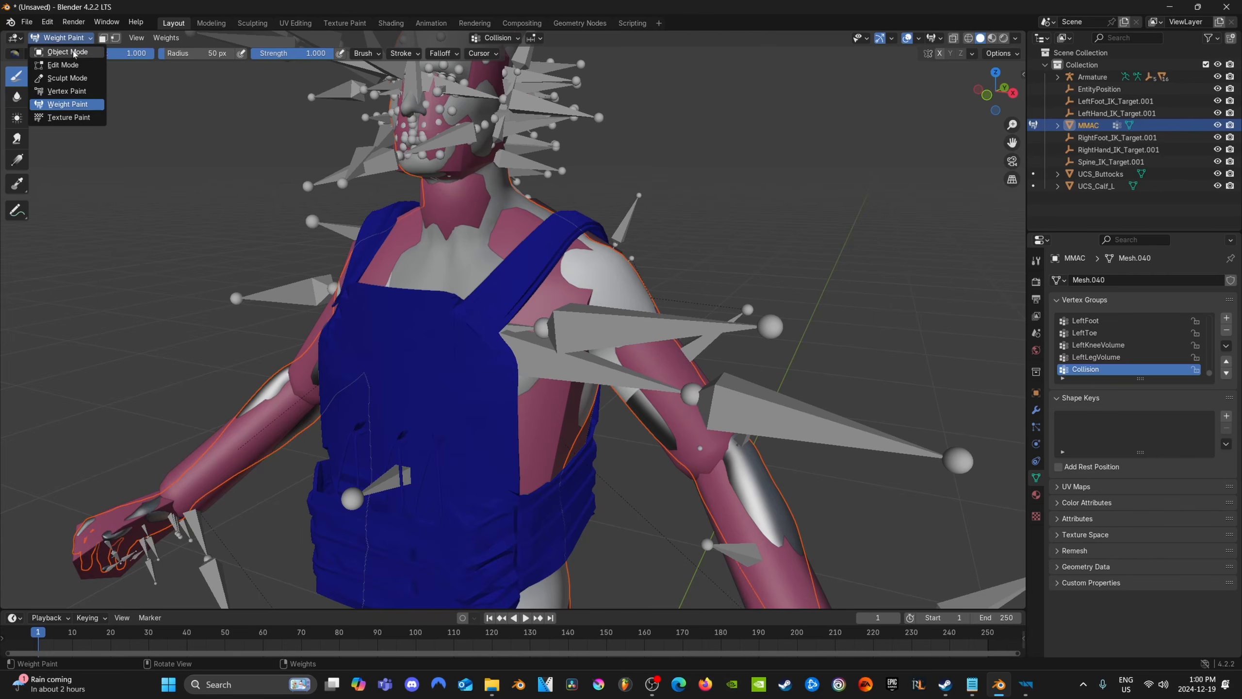
pyautogui.click(59, 54)
pyautogui.click(435, 373)
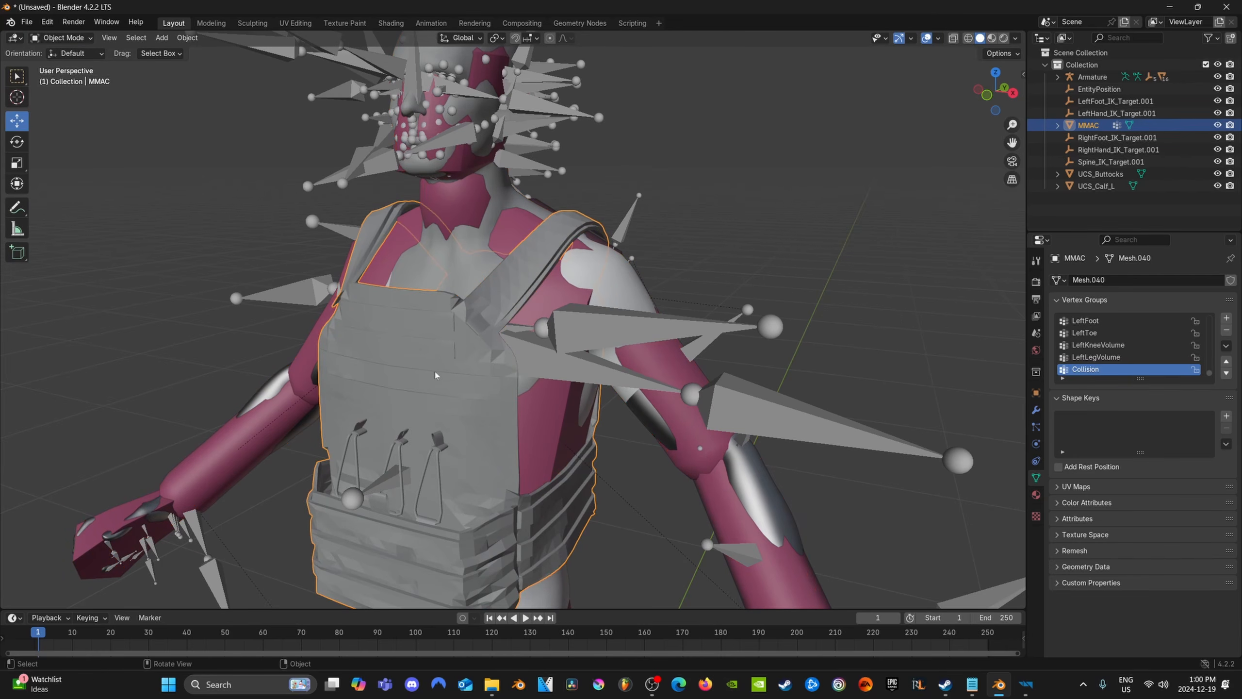
pyautogui.scroll(8, 1135, 337)
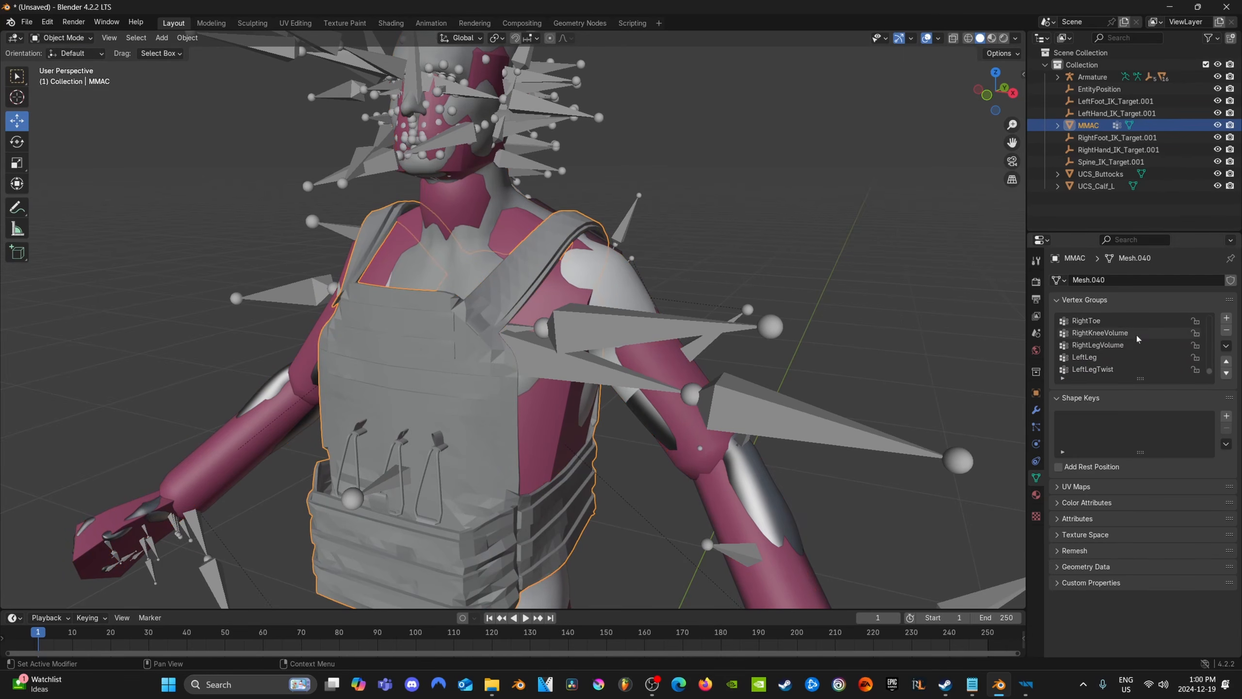
pyautogui.scroll(-8, 1137, 348)
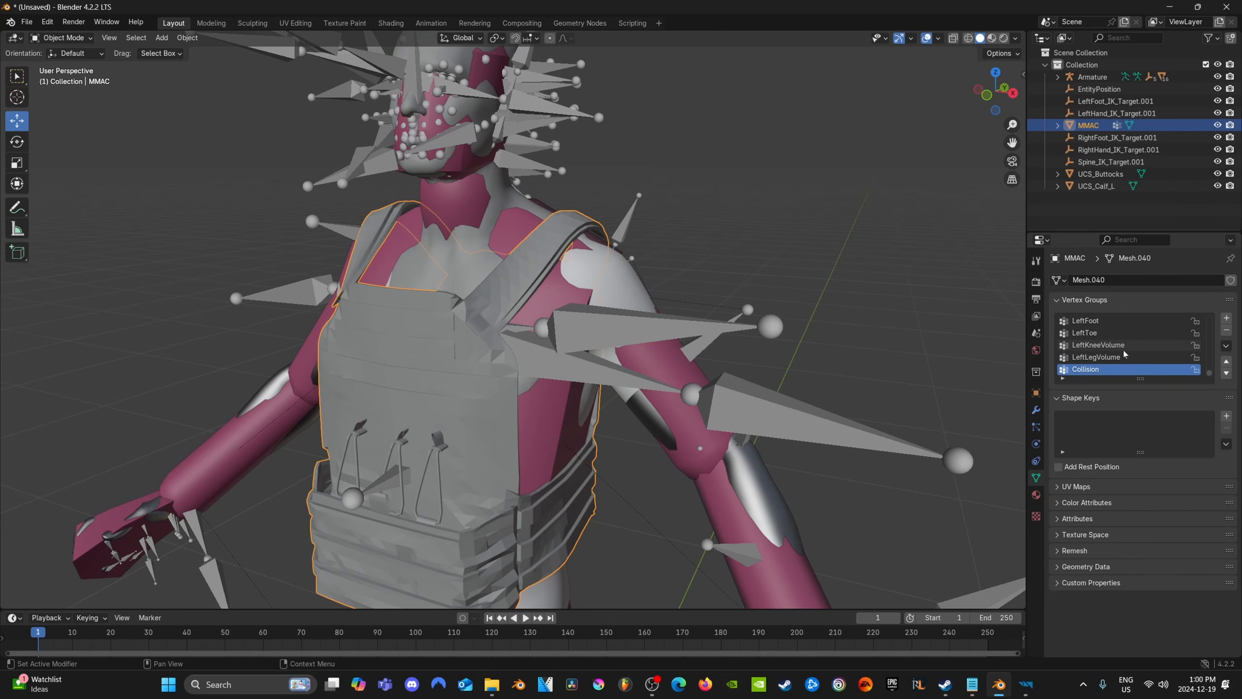
# Delete the Armature, EntityPosition, LeftFoot_IK_Target.001 and LeftHand_IK_Target.001 objects from the collection
pyautogui.click(1096, 113)
pyautogui.keyDown('shift'); pyautogui.click(1099, 78); pyautogui.keyUp('shift')
pyautogui.press('Delete')
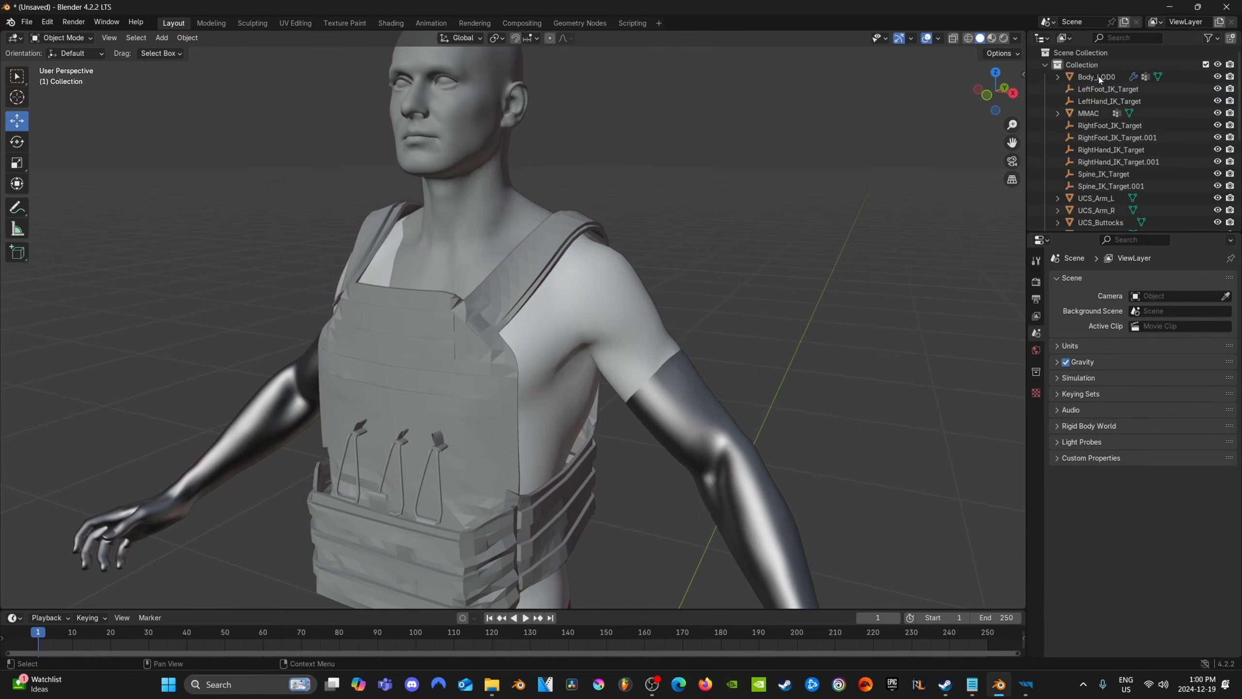
# Delete the body, the remaining IK targets and all UCS and UCX collider objects, keeping only the MMAC vest
pyautogui.click(1101, 89)
pyautogui.scroll(-6, 1130, 183)
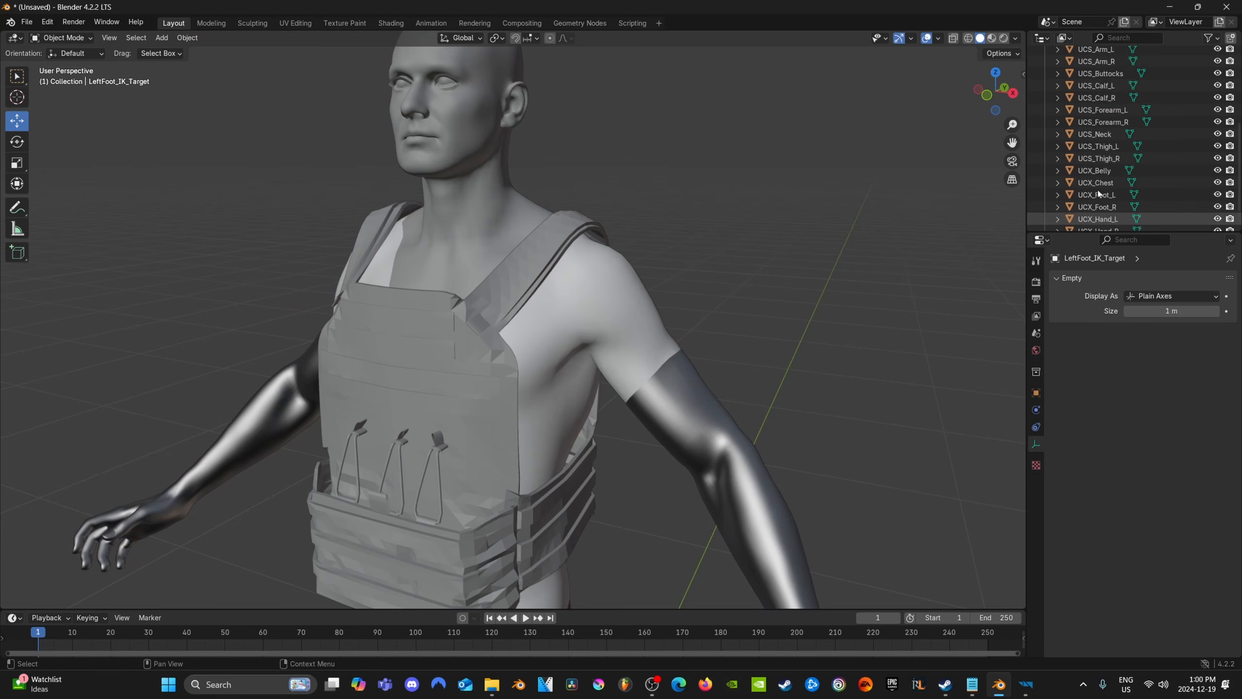
pyautogui.scroll(6, 1129, 171)
pyautogui.click(1101, 73)
pyautogui.keyDown('shift'); pyautogui.click(1097, 50); pyautogui.keyUp('shift')
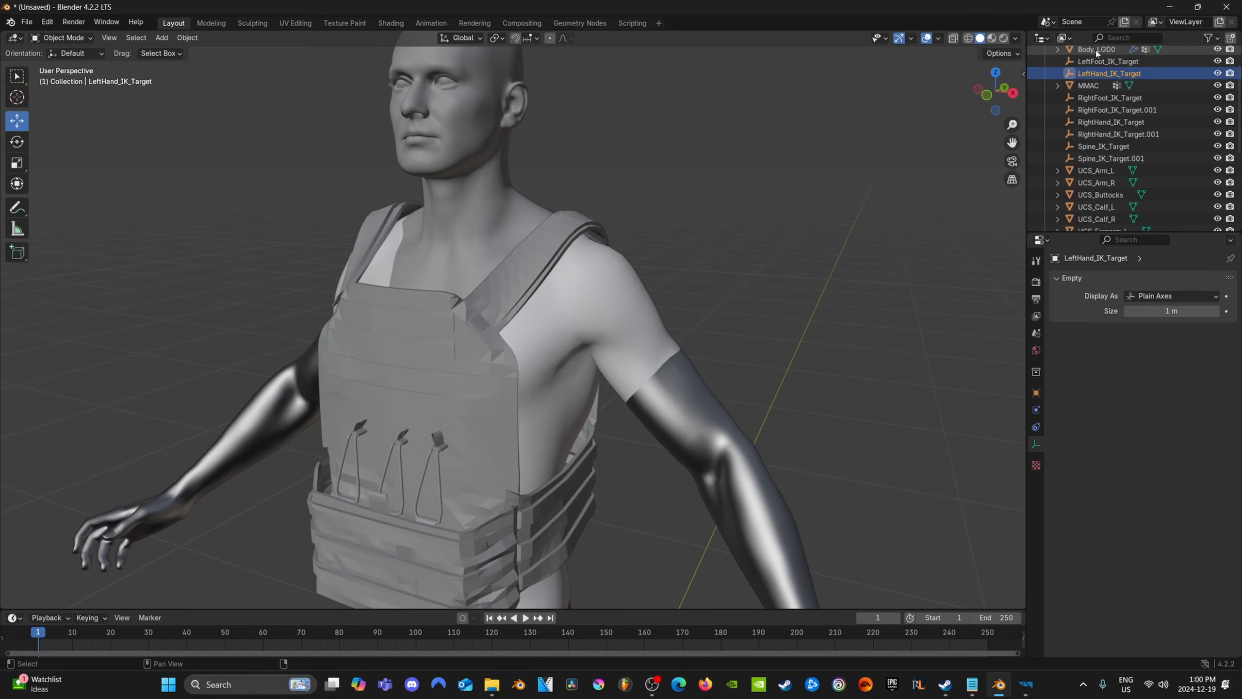
pyautogui.press('Delete')
pyautogui.click(1097, 61)
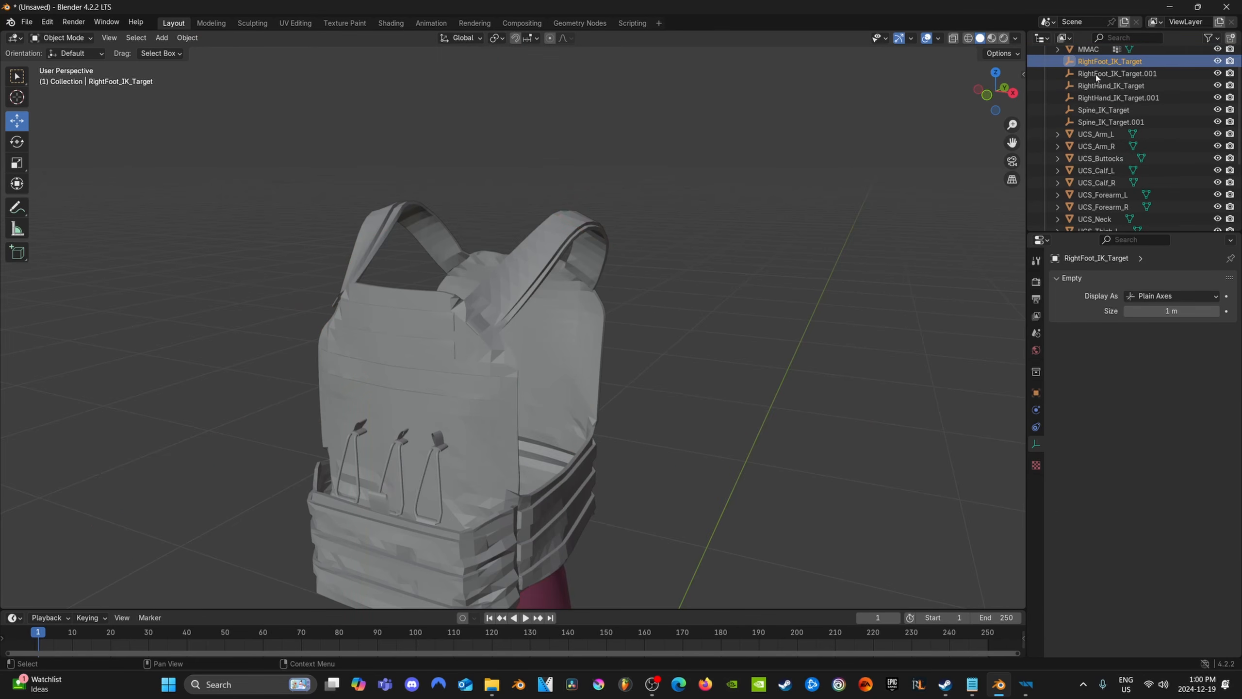
pyautogui.scroll(-6, 1093, 172)
pyautogui.keyDown('shift'); pyautogui.click(1090, 219); pyautogui.keyUp('shift')
pyautogui.press('Delete')
pyautogui.scroll(-4, 586, 381)
pyautogui.moveTo(585, 383); pyautogui.dragTo(592, 375, button='middle')
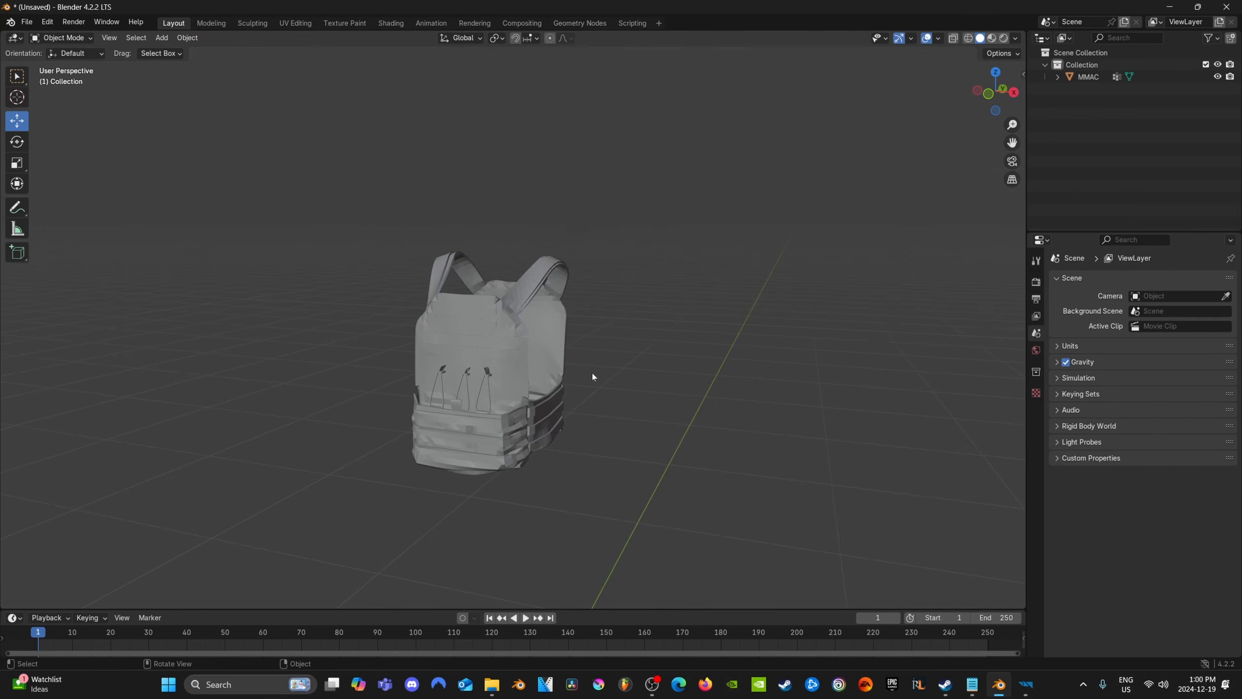
pyautogui.scroll(2, 577, 374)
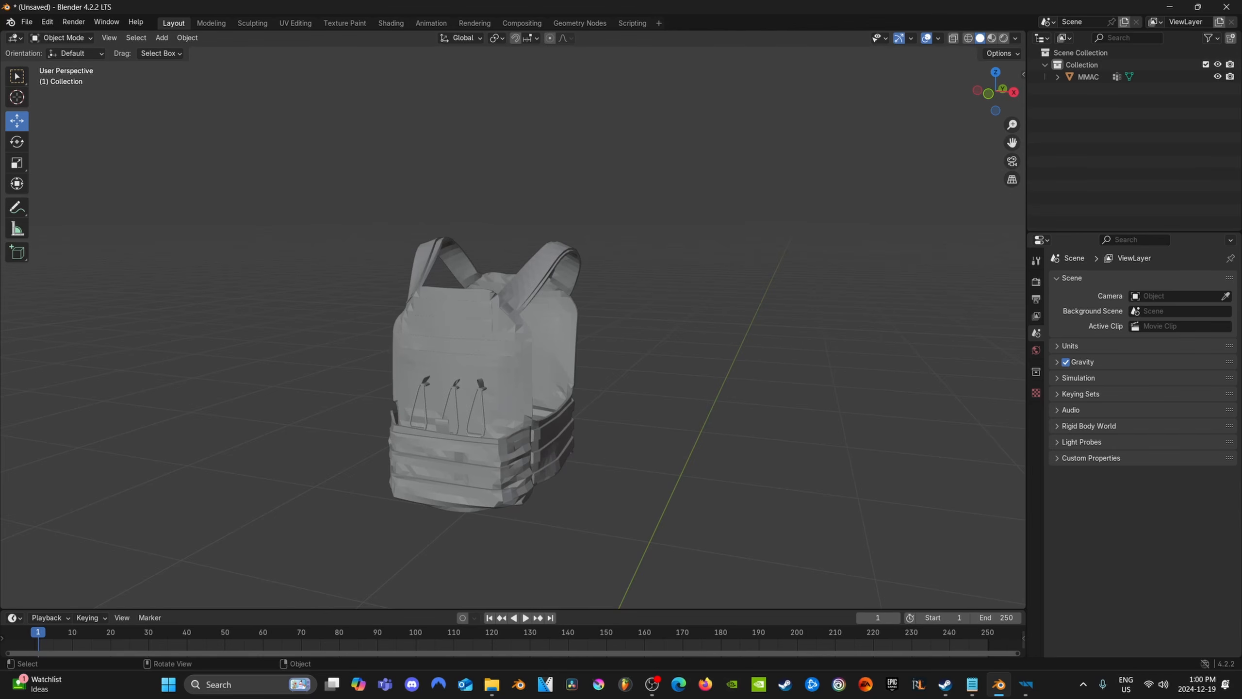
# Bring a fresh character Armature and its EntityPosition empty into the vest scene
pyautogui.hotkey('alt', 'Tab')
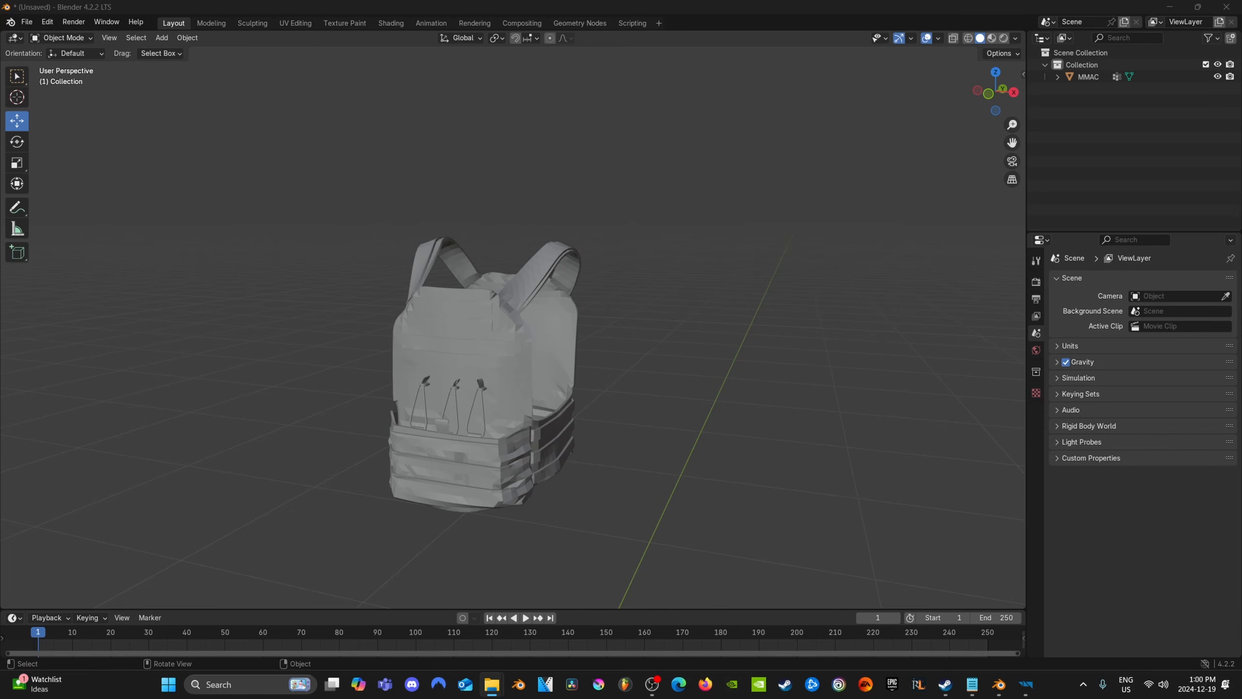
pyautogui.moveTo(287, 447); pyautogui.dragTo(288, 446)
pyautogui.click(254, 655)
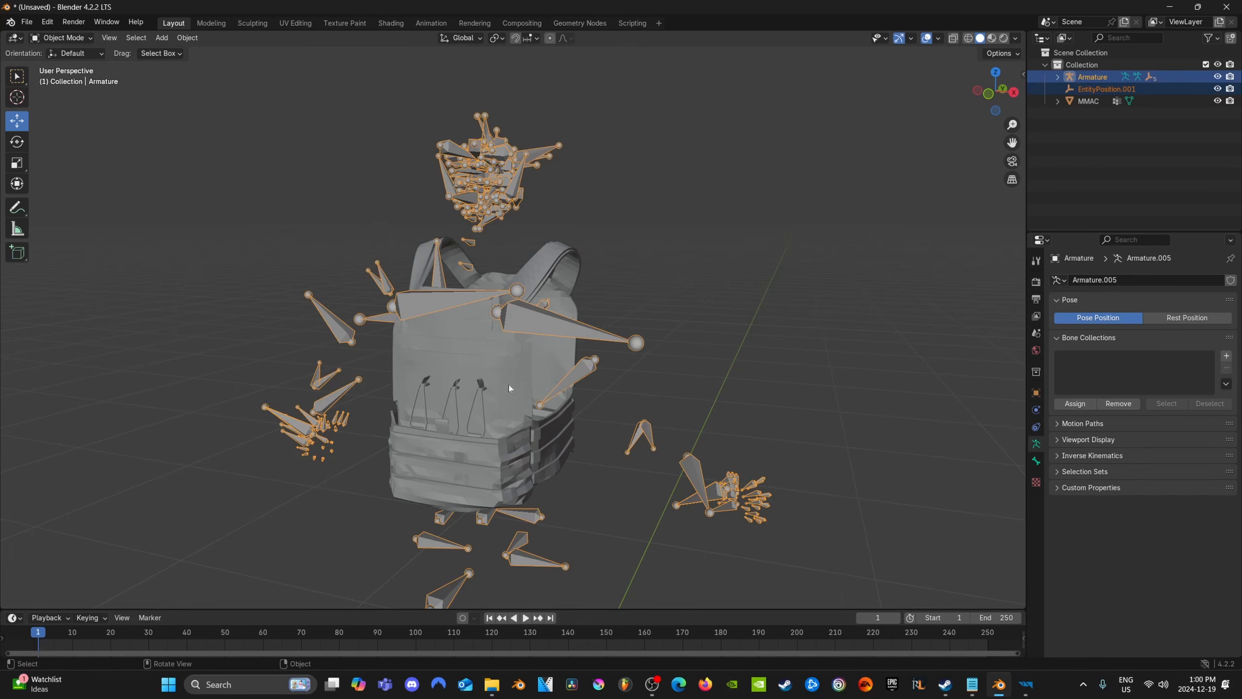
# Set the Armature's Z rotation to 180° so it faces the same way as the vest
pyautogui.moveTo(508, 385); pyautogui.dragTo(355, 367, button='middle')
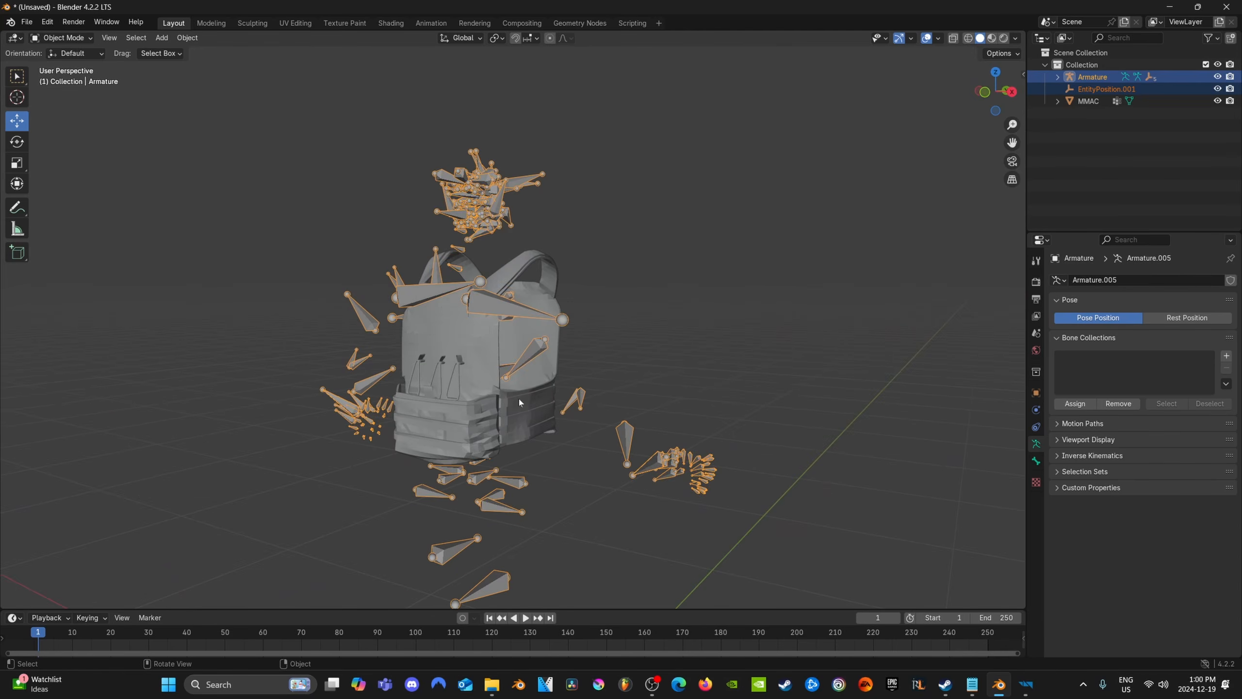
pyautogui.moveTo(519, 402); pyautogui.dragTo(511, 451, button='middle')
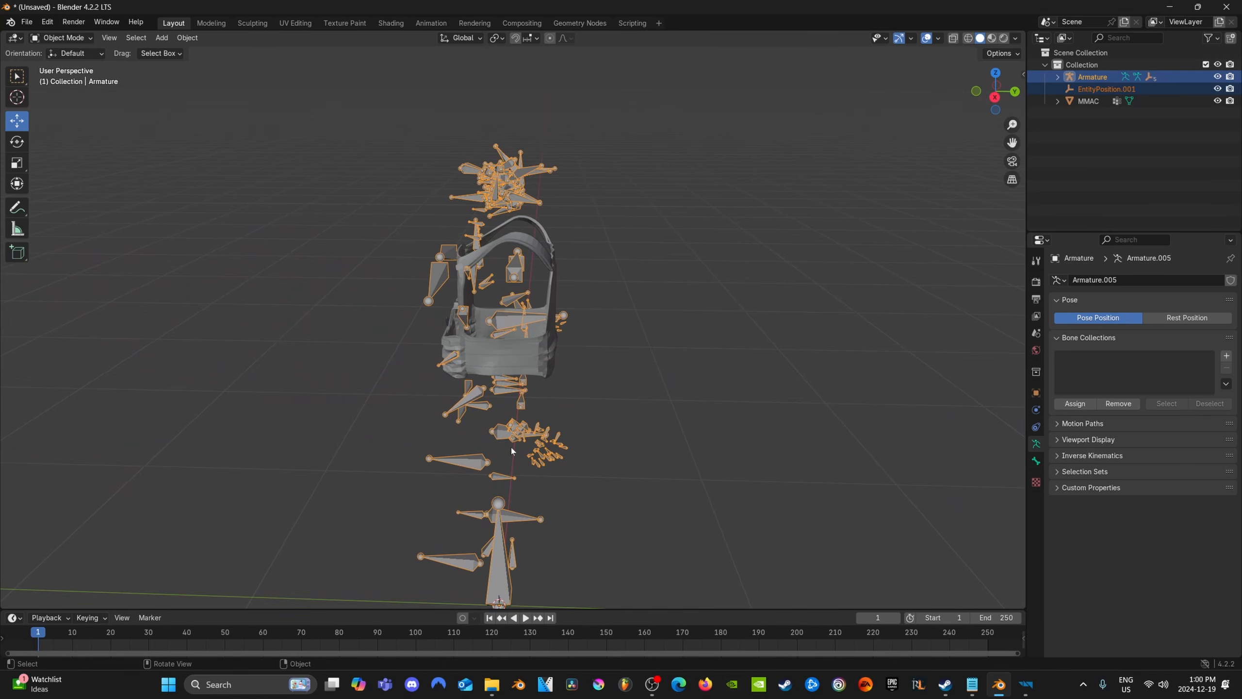
pyautogui.moveTo(512, 450)
pyautogui.mouseDown(button='middle')
pyautogui.moveTo(660, 427)
pyautogui.moveTo(338, 406)
pyautogui.moveTo(606, 421)
pyautogui.moveTo(522, 446)
pyautogui.mouseUp(button='middle')
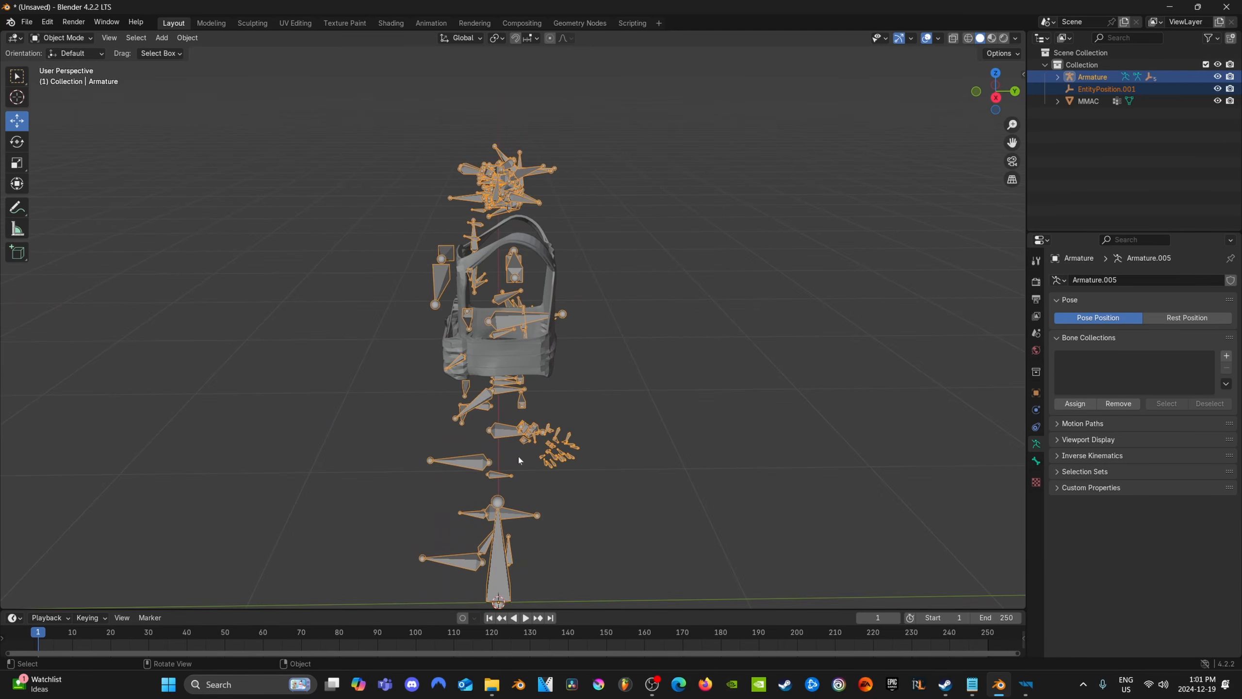
pyautogui.click(1090, 90)
pyautogui.click(1092, 78)
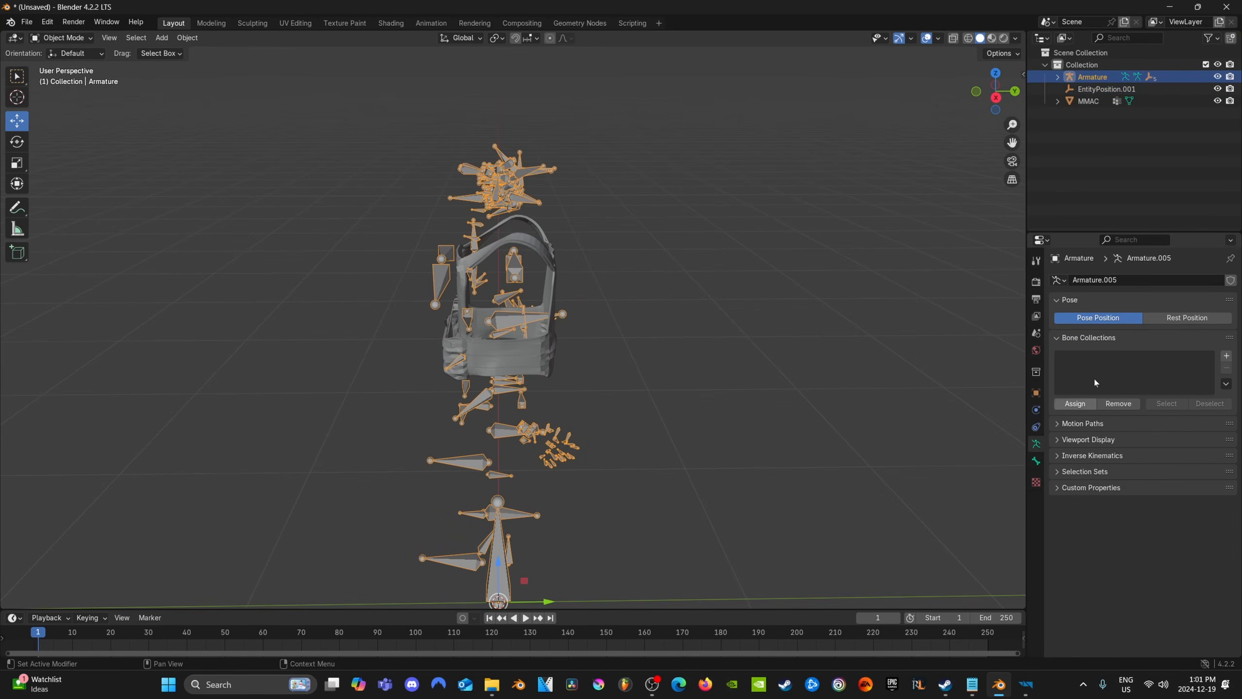
pyautogui.click(1036, 393)
pyautogui.doubleClick(1166, 381)
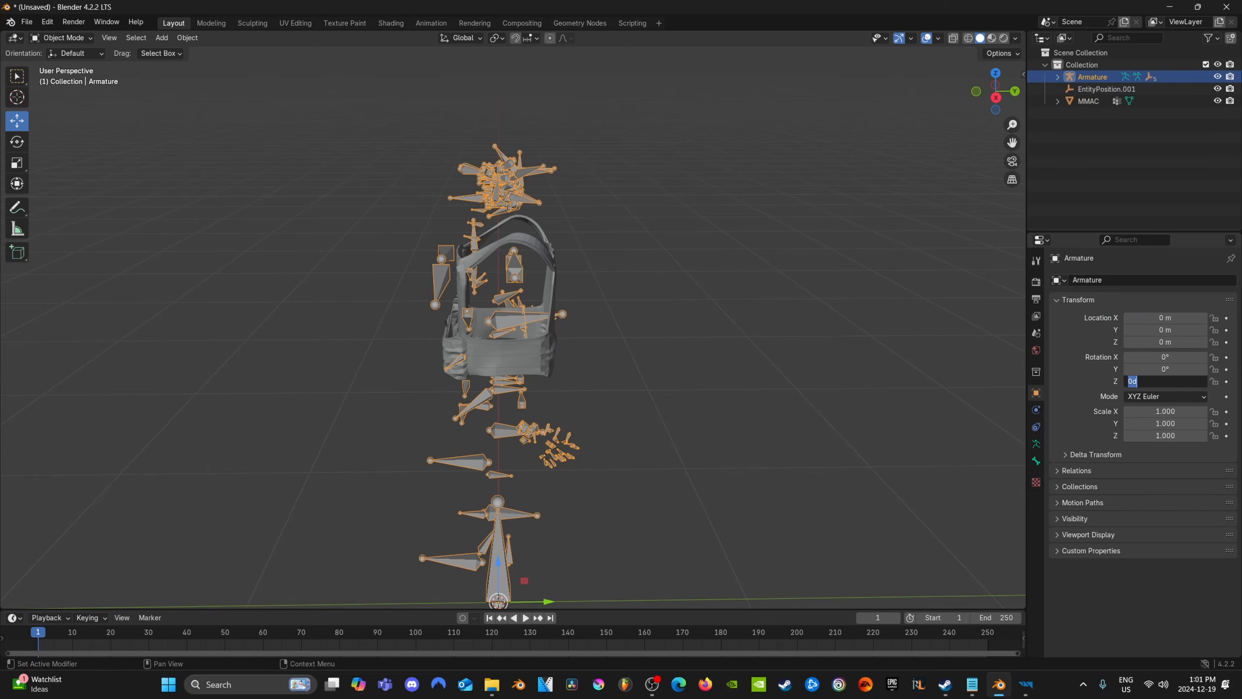
pyautogui.write('180')
pyautogui.press('Return')
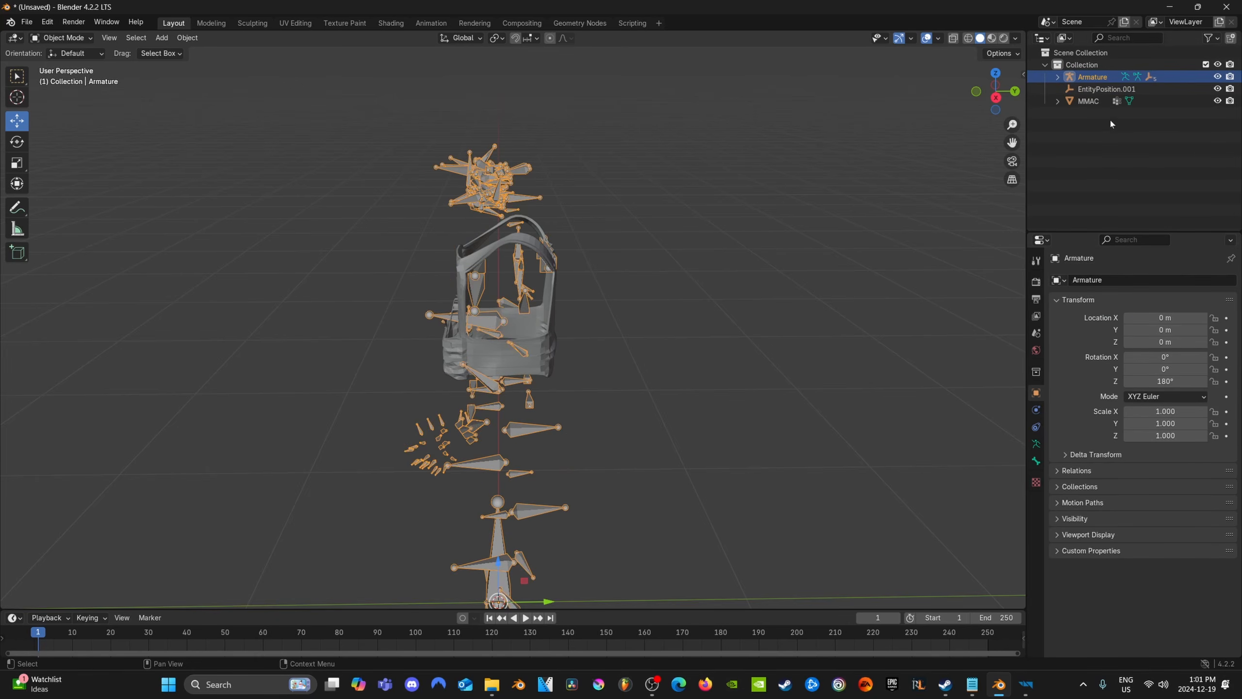
# Set the Z rotation of the EntityPosition.001 empty to 180°
pyautogui.click(1107, 89)
pyautogui.doubleClick(1166, 381)
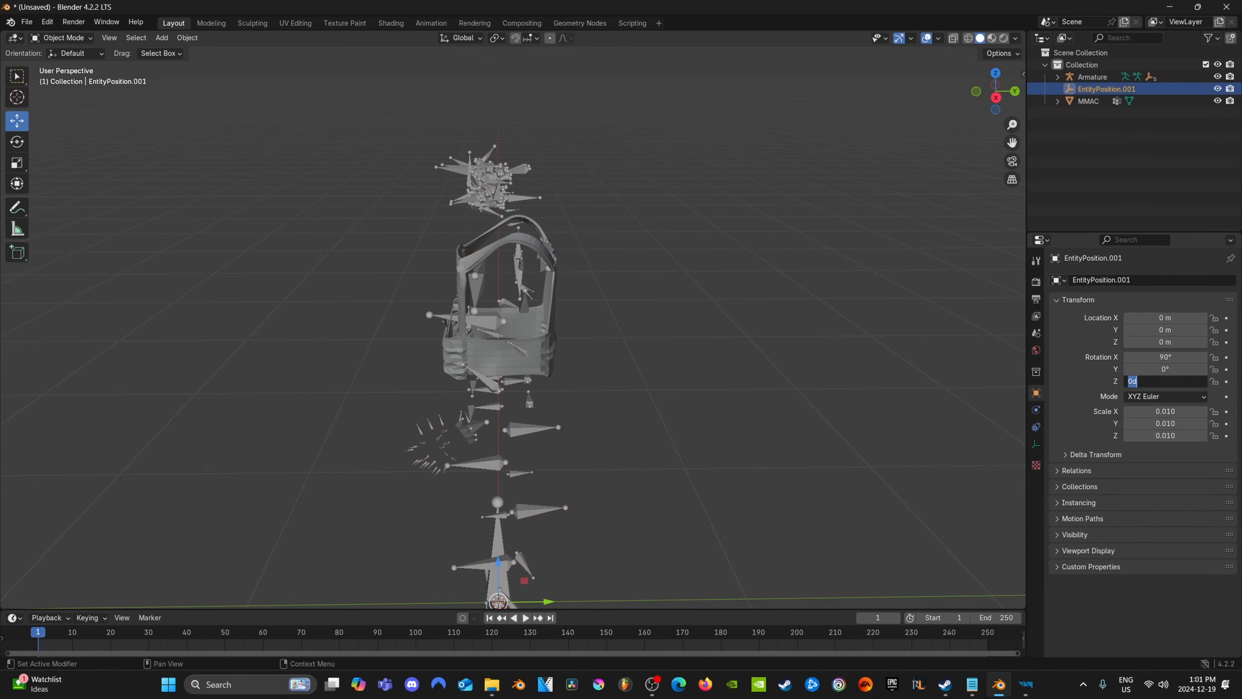
pyautogui.write('180')
pyautogui.press('Return')
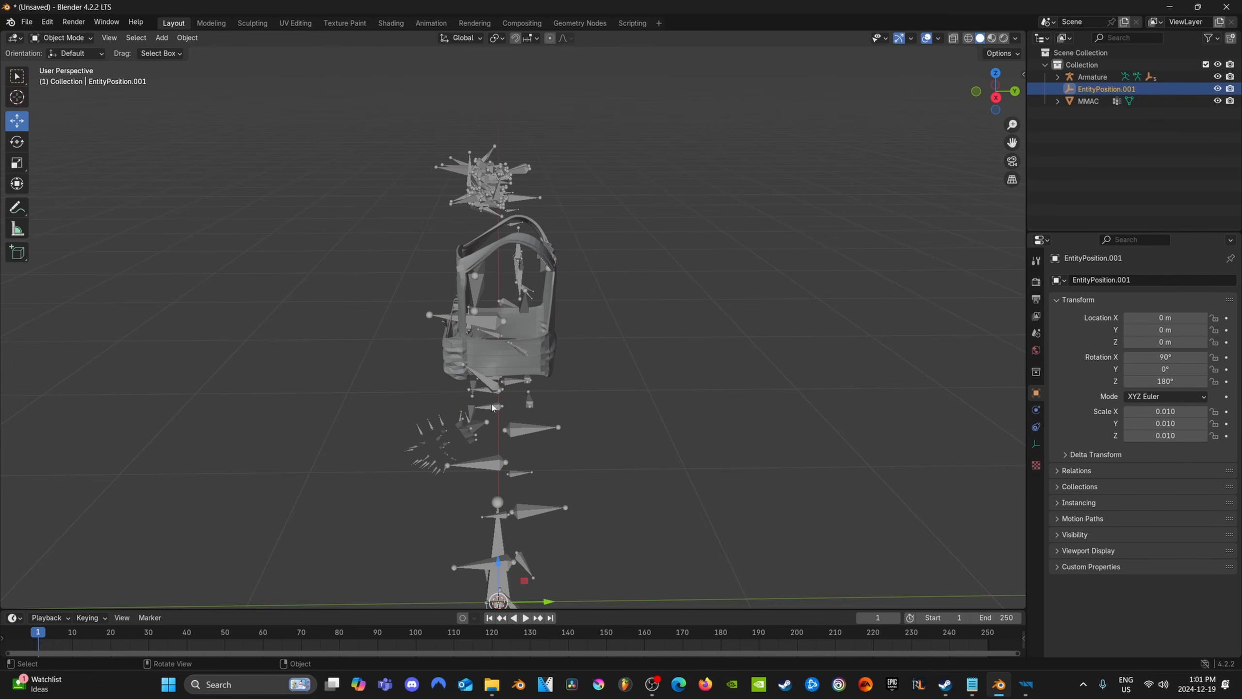
# Add an Armature modifier to the MMAC vest with the Armature as its object
pyautogui.moveTo(492, 407); pyautogui.dragTo(592, 389, button='middle')
pyautogui.scroll(-4, 585, 401)
pyautogui.scroll(5, 564, 401)
pyautogui.click(512, 274)
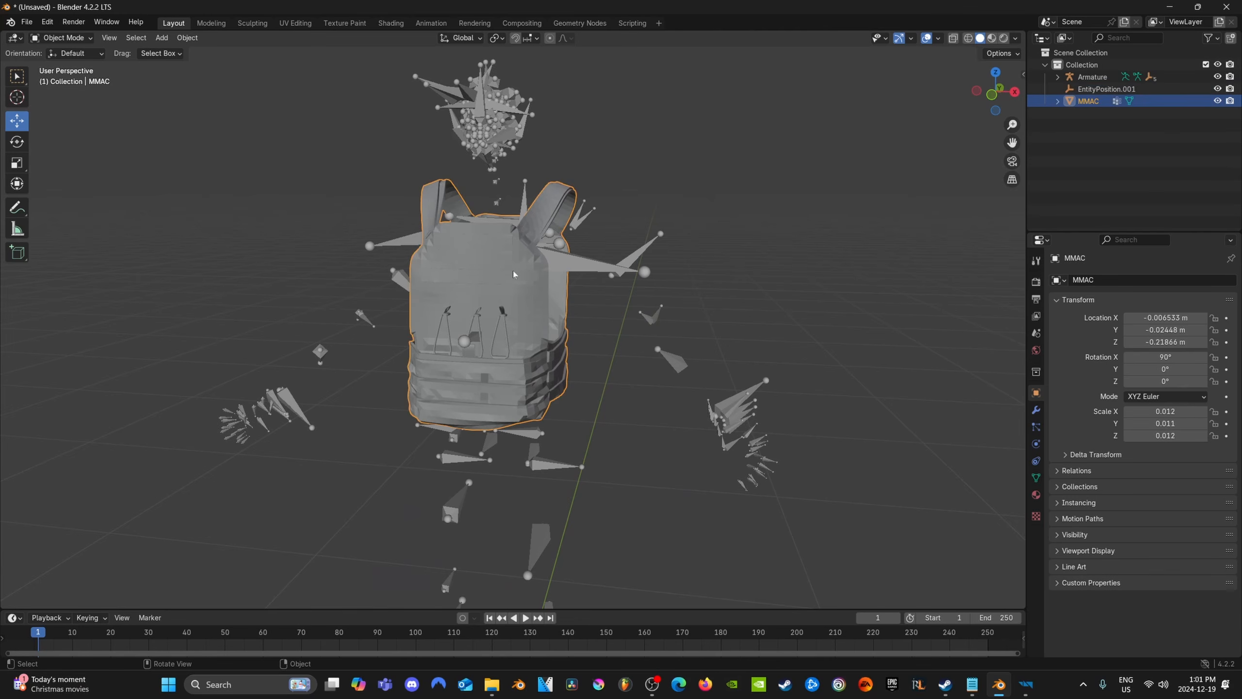
pyautogui.click(1036, 410)
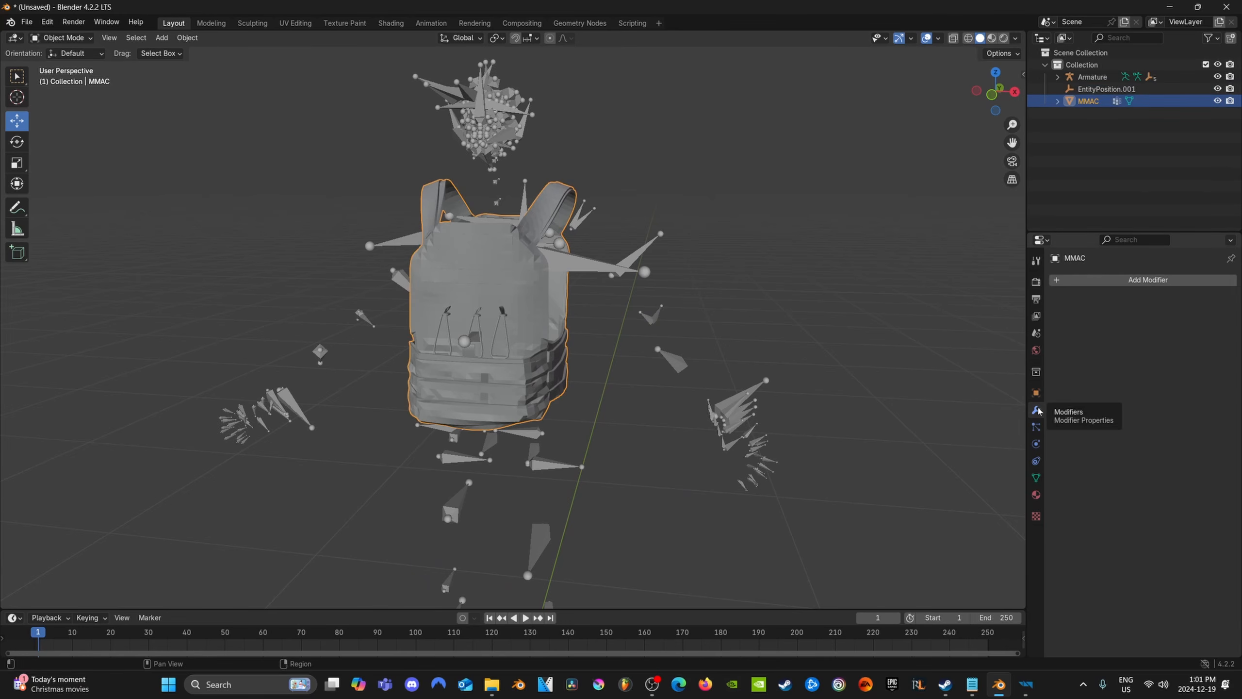
pyautogui.click(1099, 280)
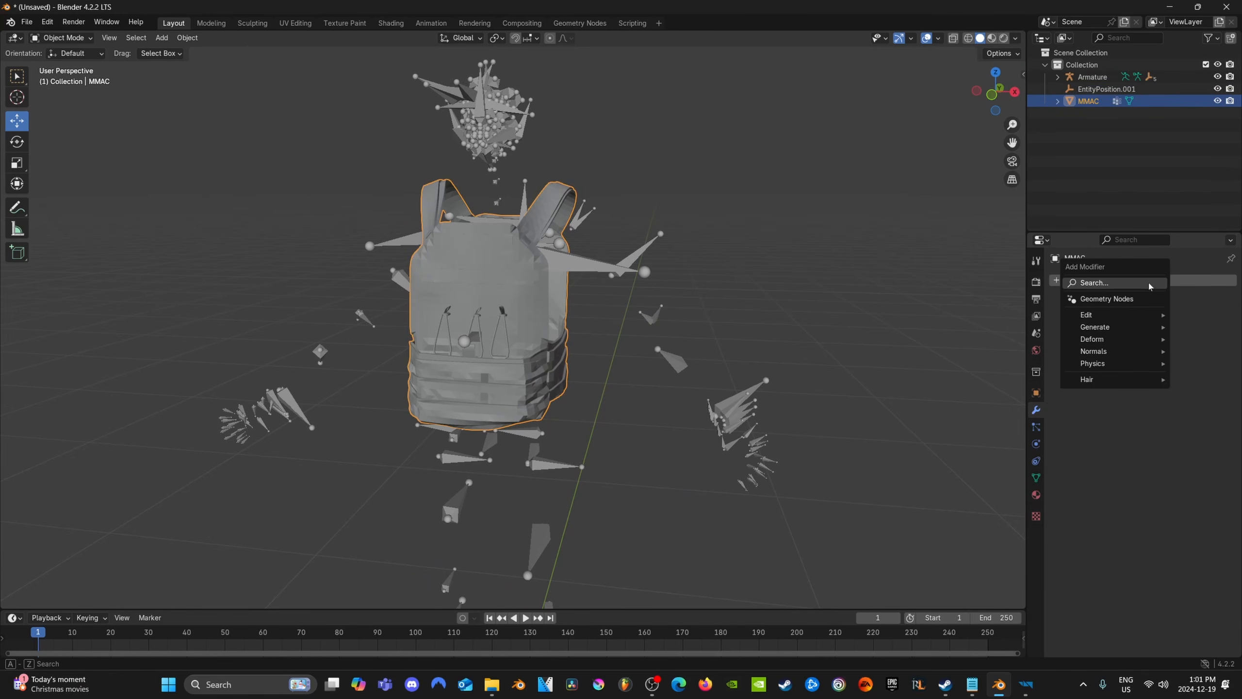
pyautogui.click(1099, 284)
pyautogui.press('Return')
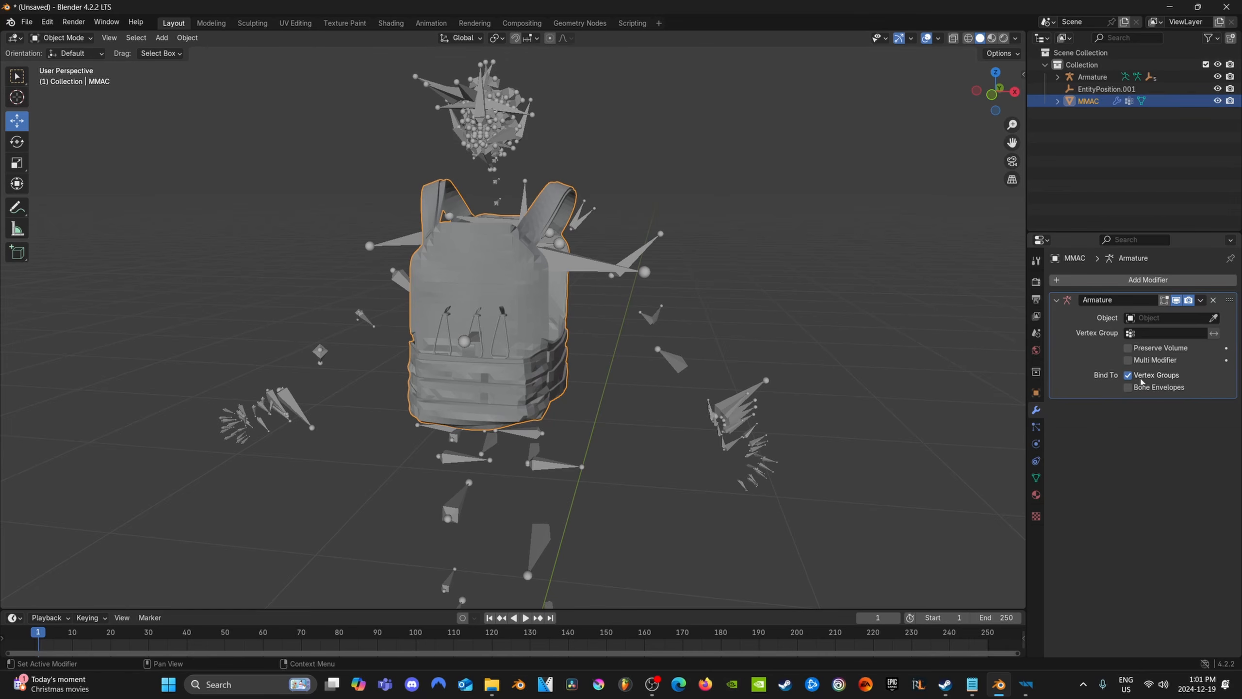
pyautogui.click(1168, 317)
pyautogui.click(1167, 337)
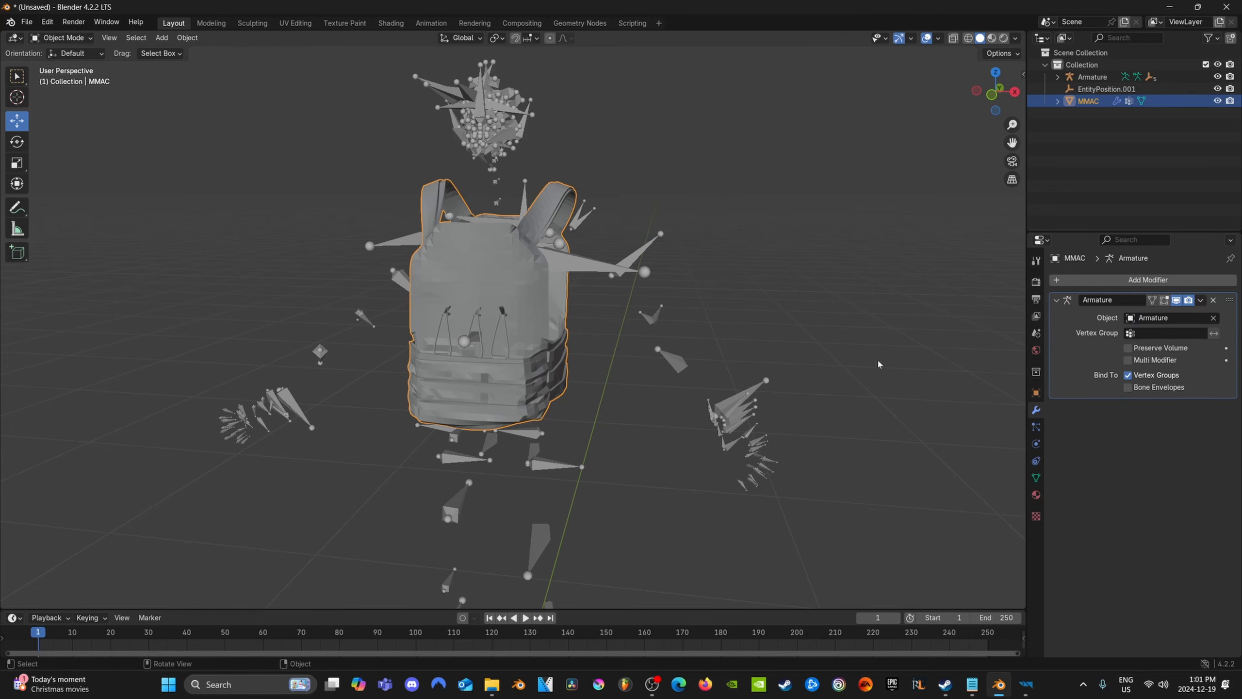
# Copy and paste the MMAC vest within the scene and delete the extra armature pasted with it
pyautogui.click(1100, 89)
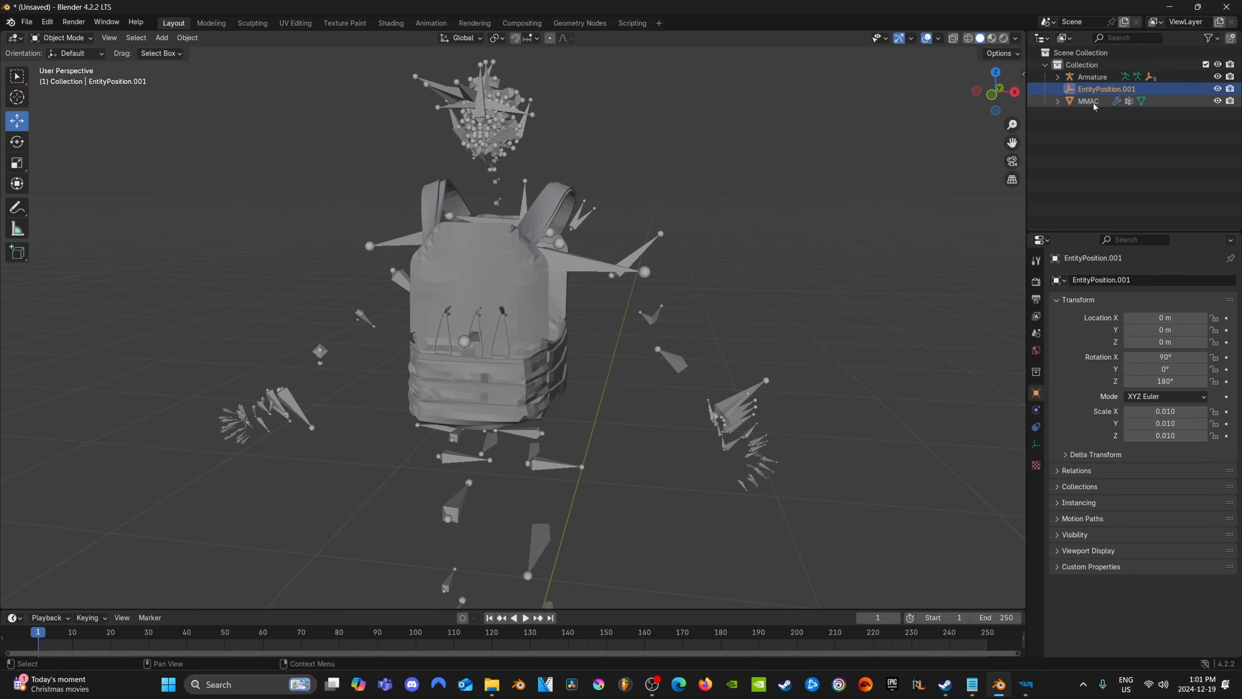
pyautogui.click(1091, 101)
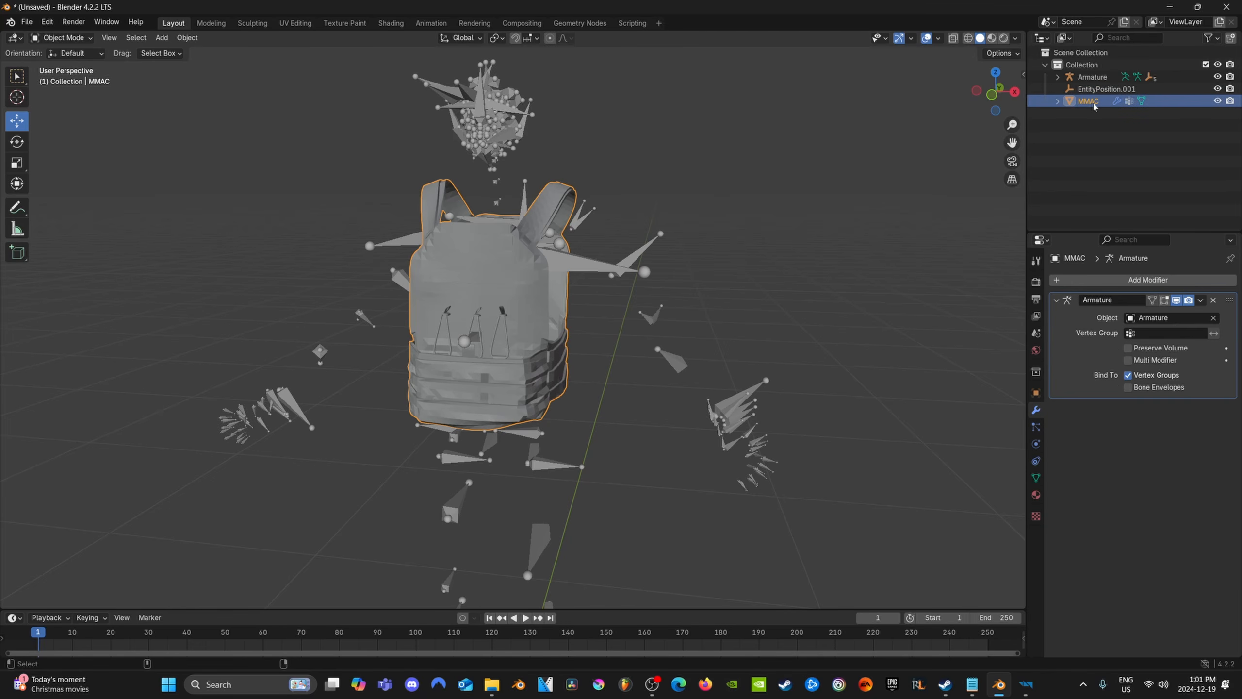
pyautogui.hotkey('ctrl', 'c')
pyautogui.hotkey('ctrl', 'v')
pyautogui.click(1098, 89)
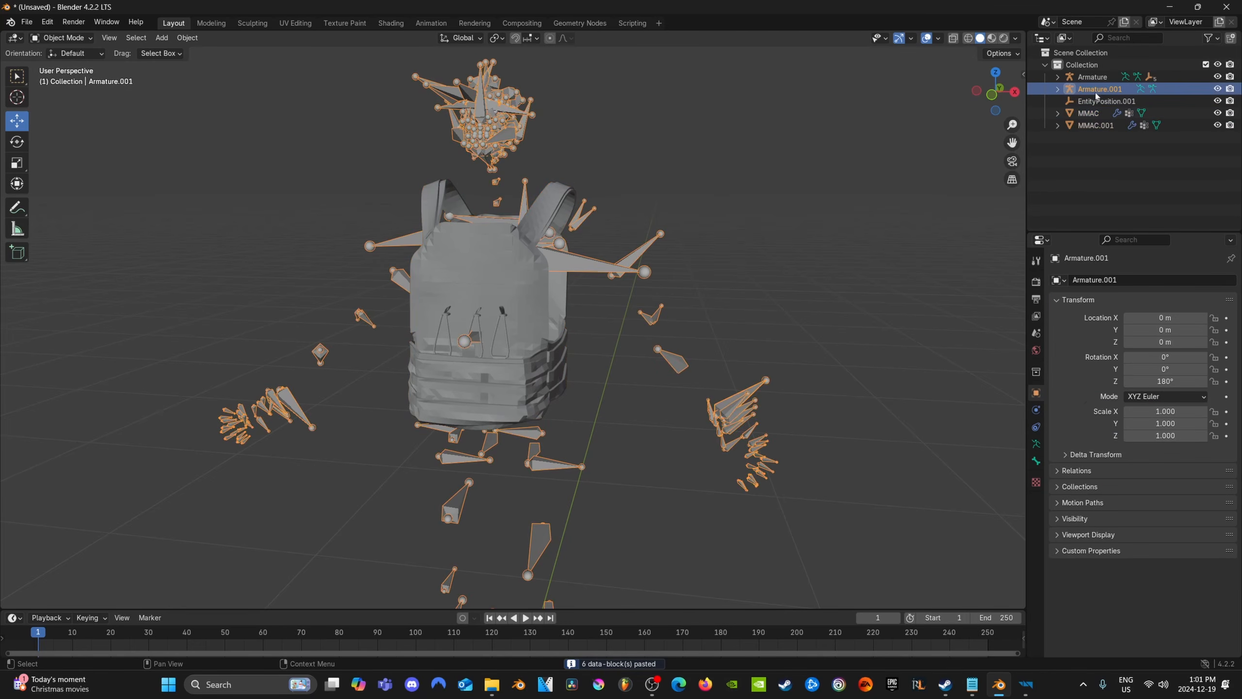
pyautogui.press('Delete')
# Rename the duplicated vest to UTM_MMAC.001
pyautogui.click(1093, 114)
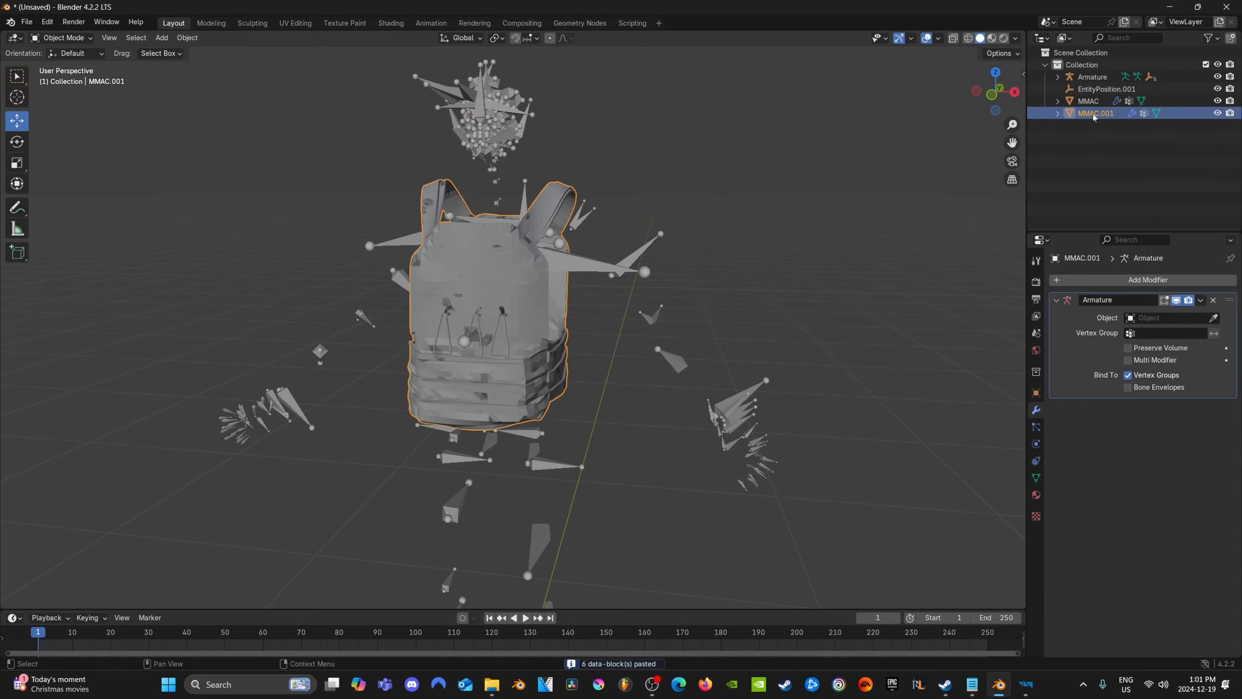
pyautogui.doubleClick(1093, 113)
pyautogui.press('Home')
pyautogui.write('UTM_')
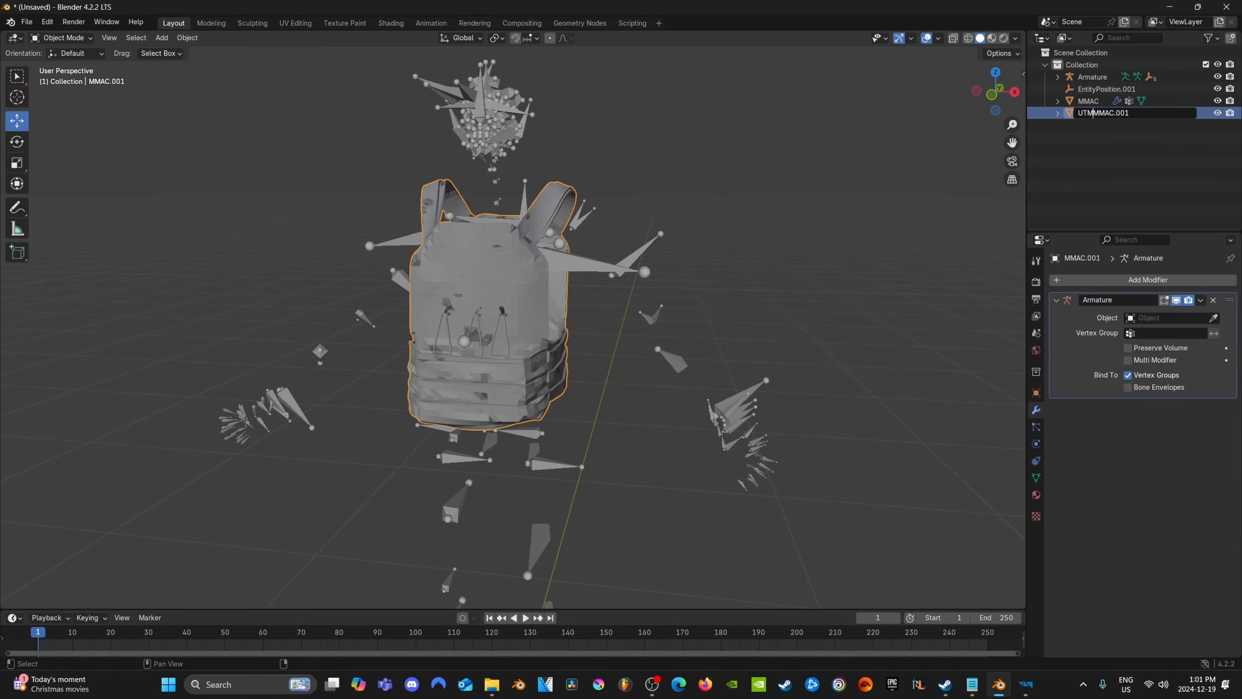
pyautogui.press('Return')
# Remove both material slots from the UTM_MMAC.001 vest
pyautogui.click(1036, 494)
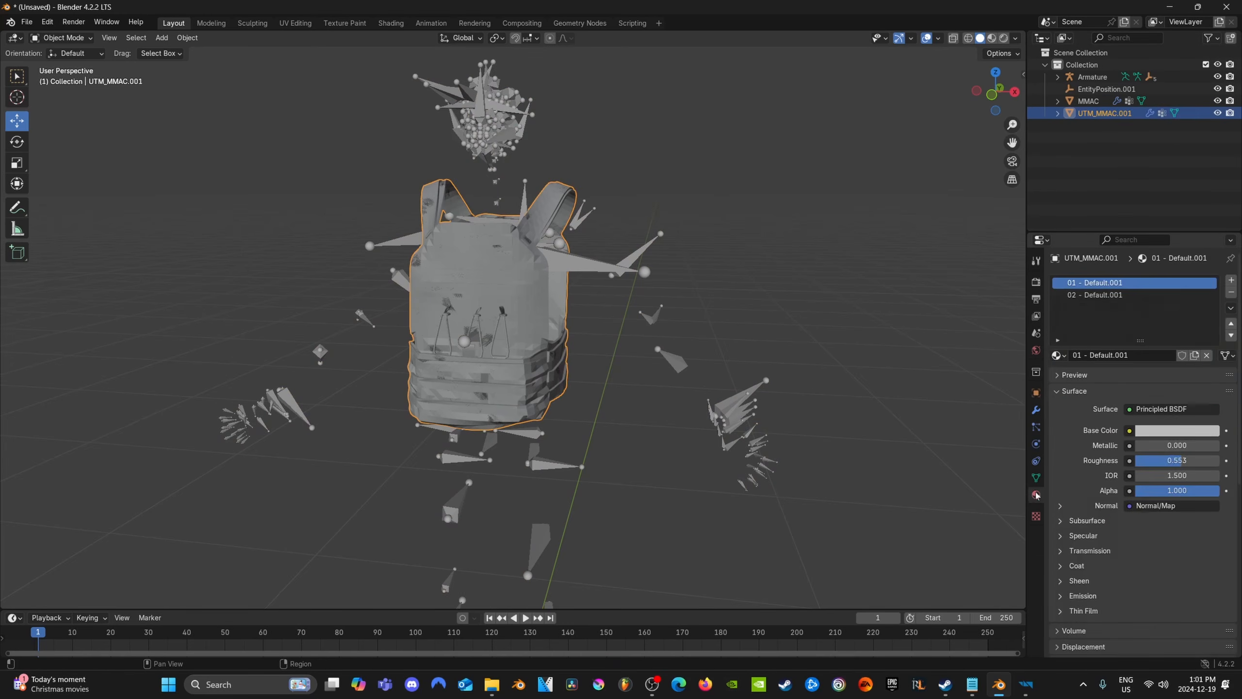
pyautogui.click(1231, 294)
pyautogui.click(1231, 293)
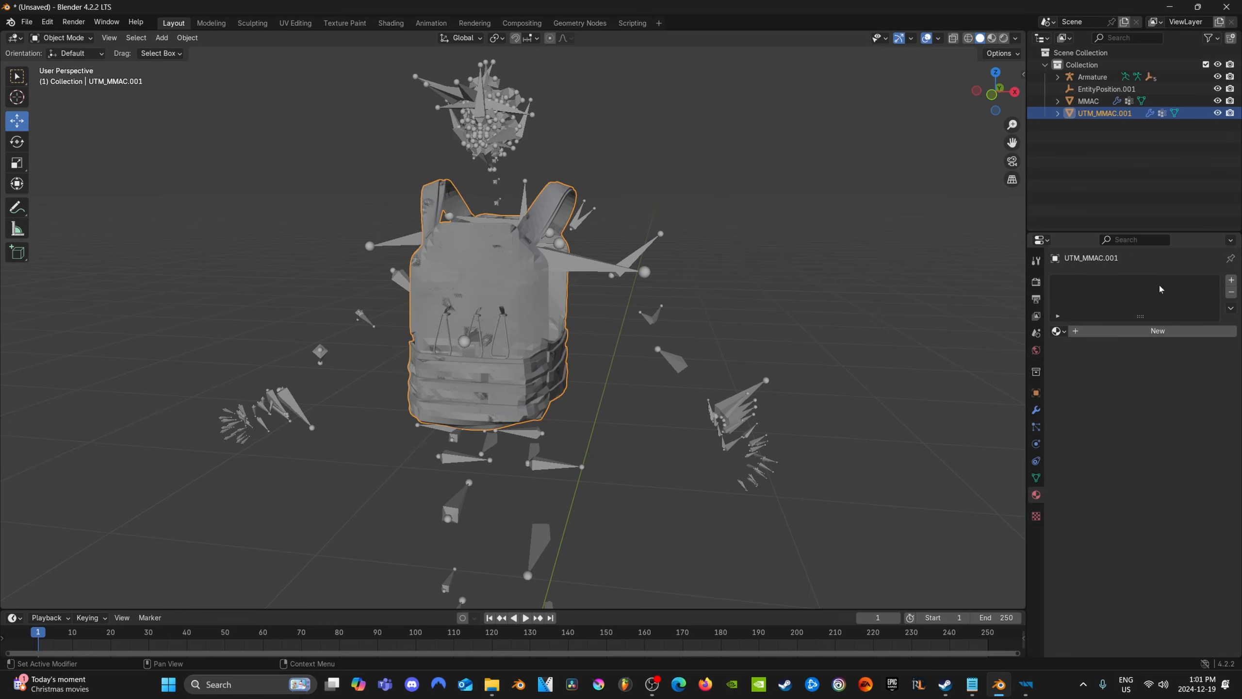
pyautogui.moveTo(737, 321); pyautogui.dragTo(774, 321, button='middle')
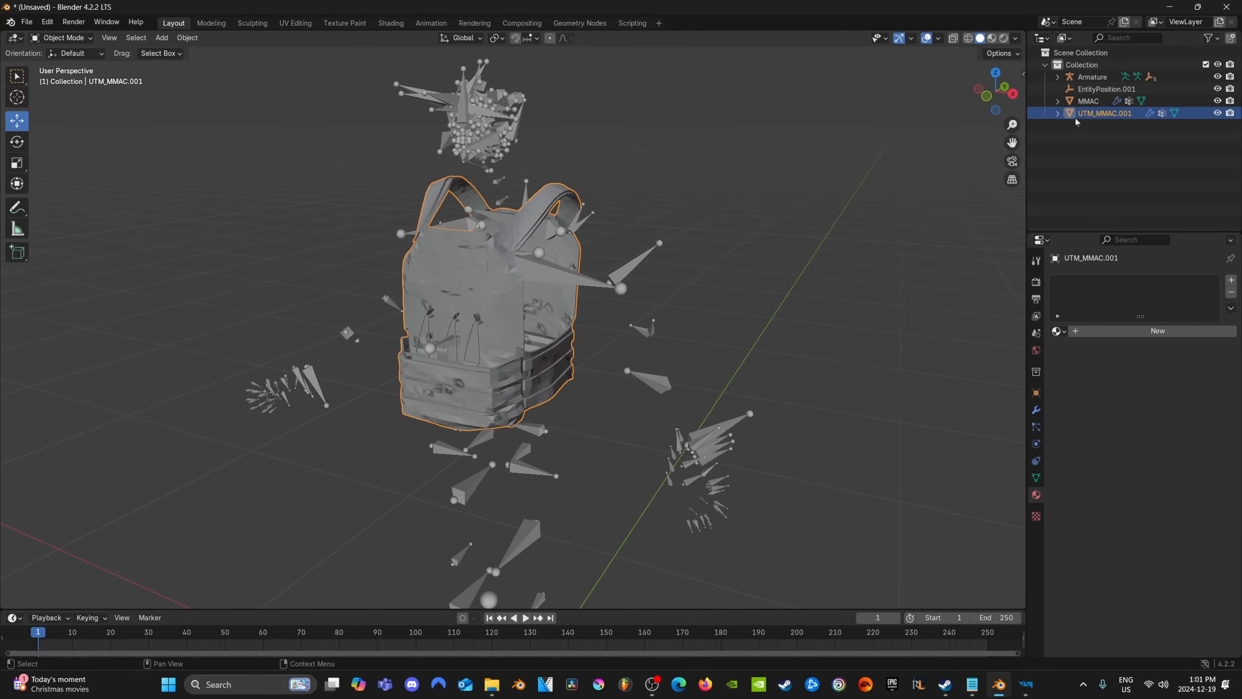
# Export the whole scene to the helmetvideofolder as TutorialVest.fbx, with the Selected Objects limit turned off
pyautogui.click(1088, 102)
pyautogui.moveTo(728, 284); pyautogui.dragTo(701, 283, button='middle')
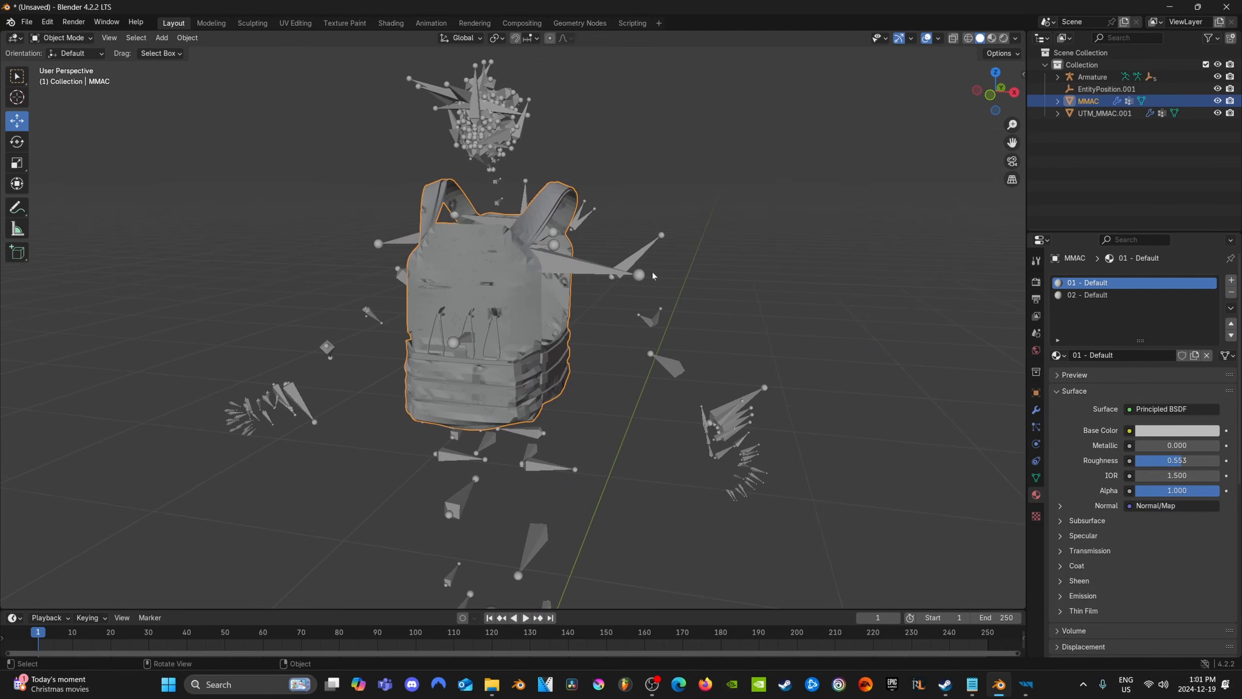
pyautogui.click(27, 22)
pyautogui.moveTo(66, 207)
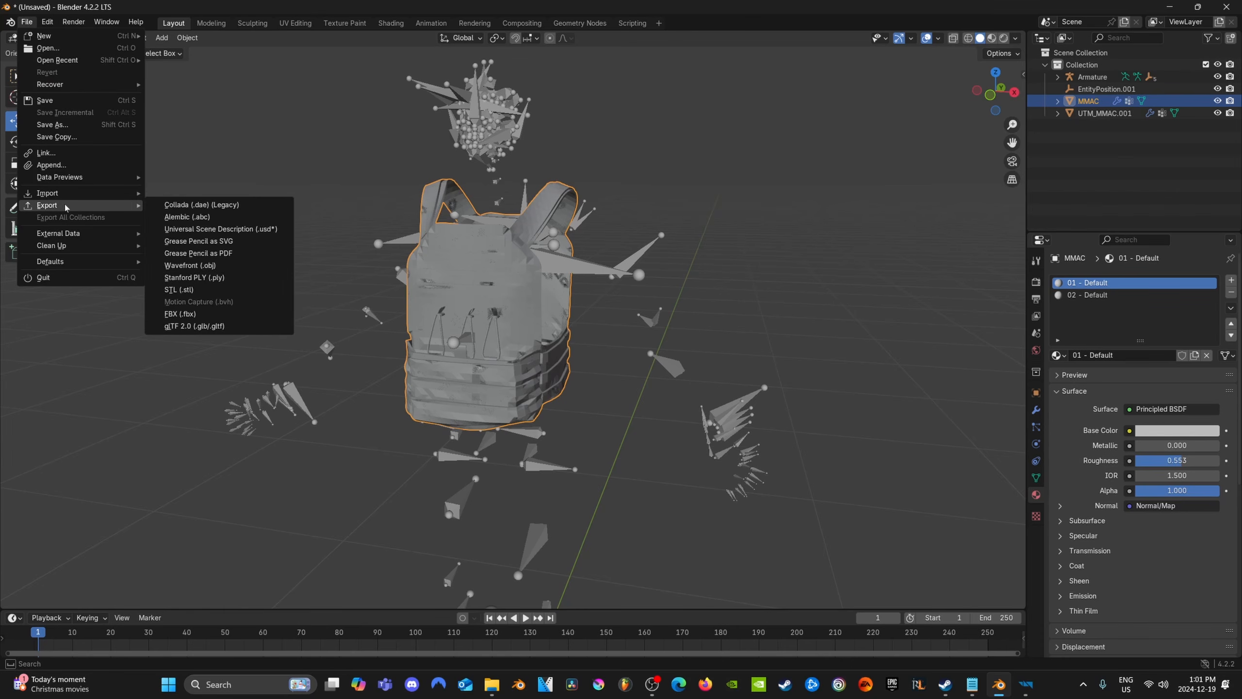
pyautogui.click(179, 314)
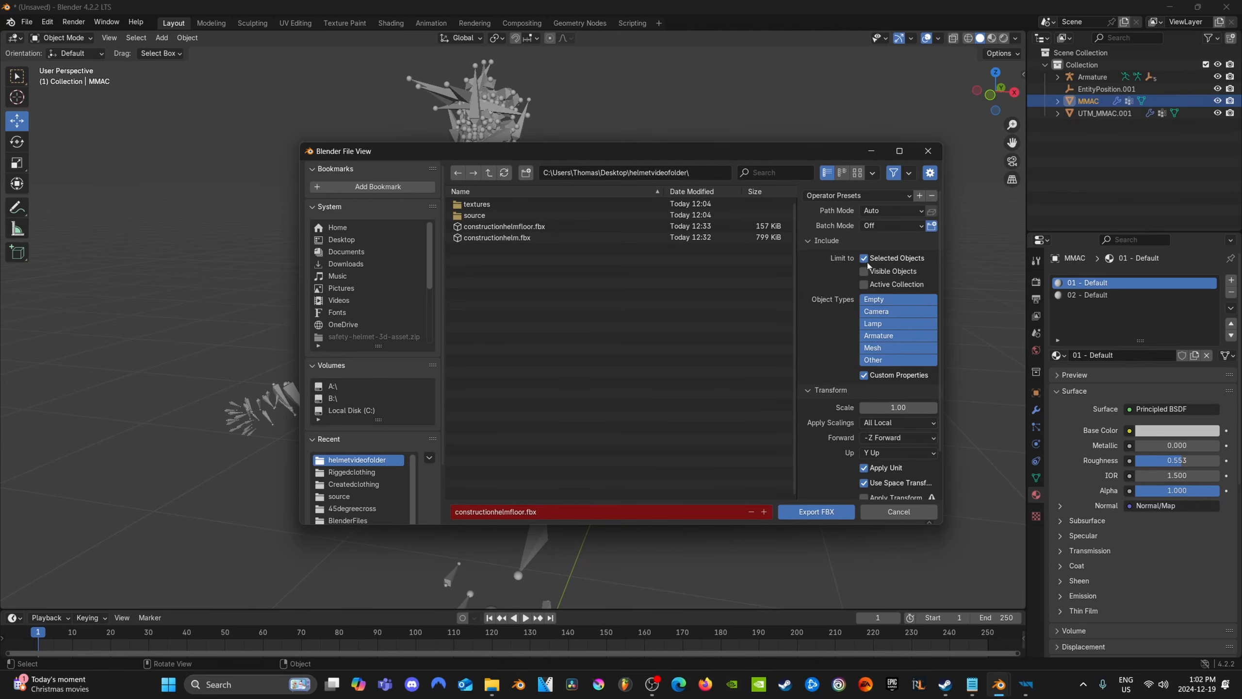
pyautogui.click(864, 258)
pyautogui.click(565, 513)
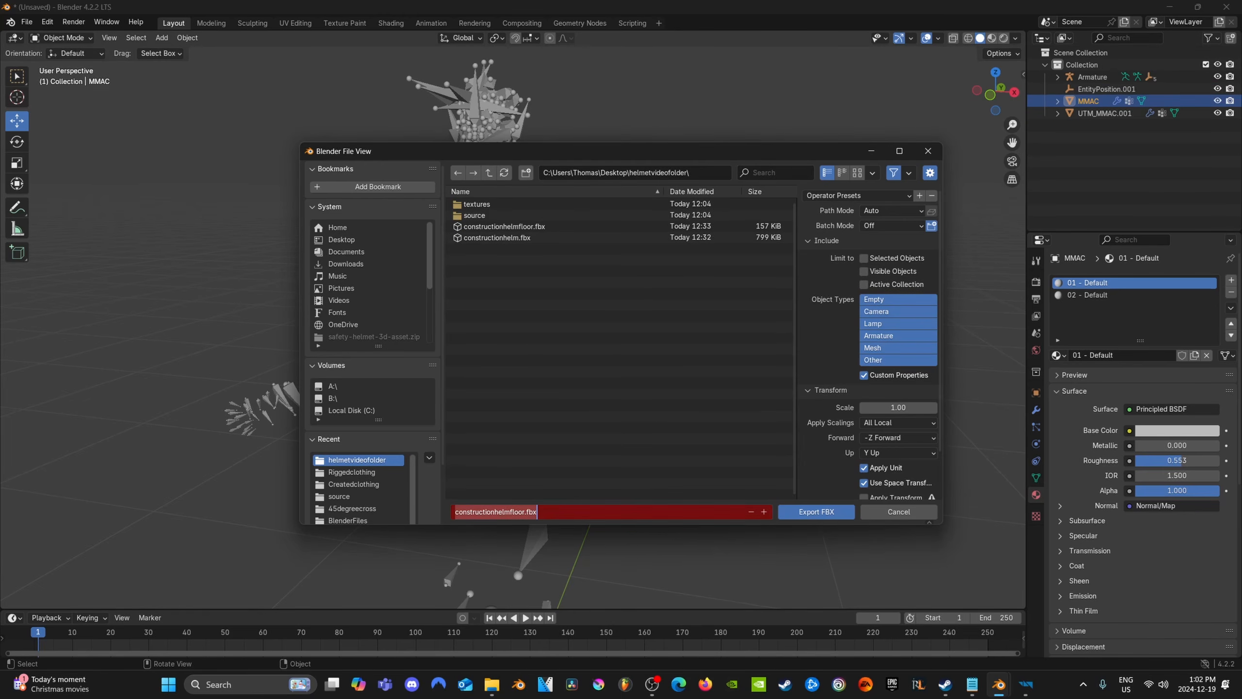
pyautogui.write('TutorialVest')
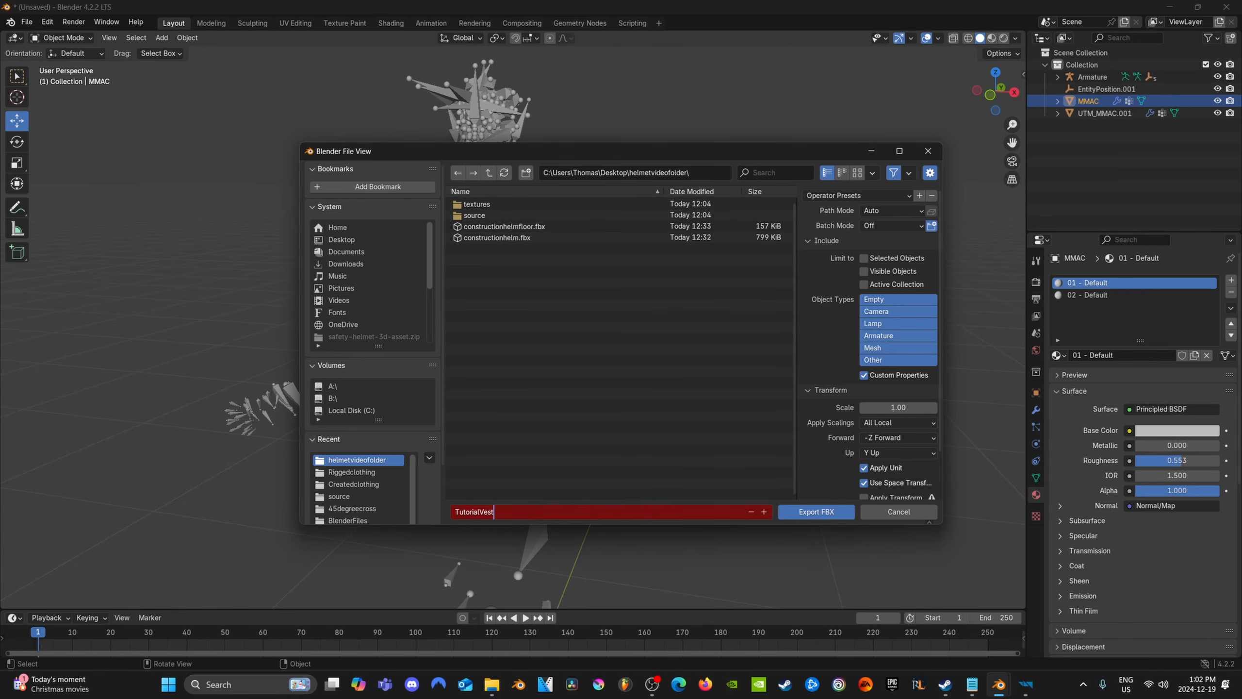
pyautogui.click(801, 512)
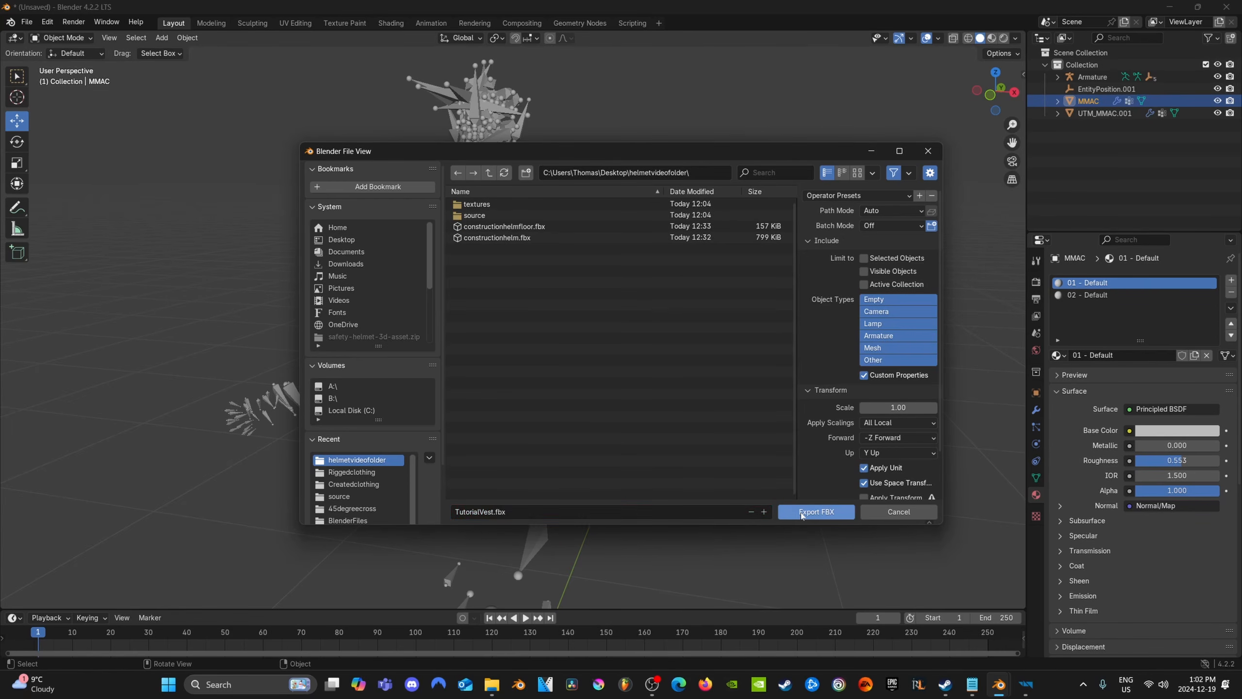
# Delete the UTM_MMAC.001 duplicate and select the original MMAC vest
pyautogui.click(1103, 114)
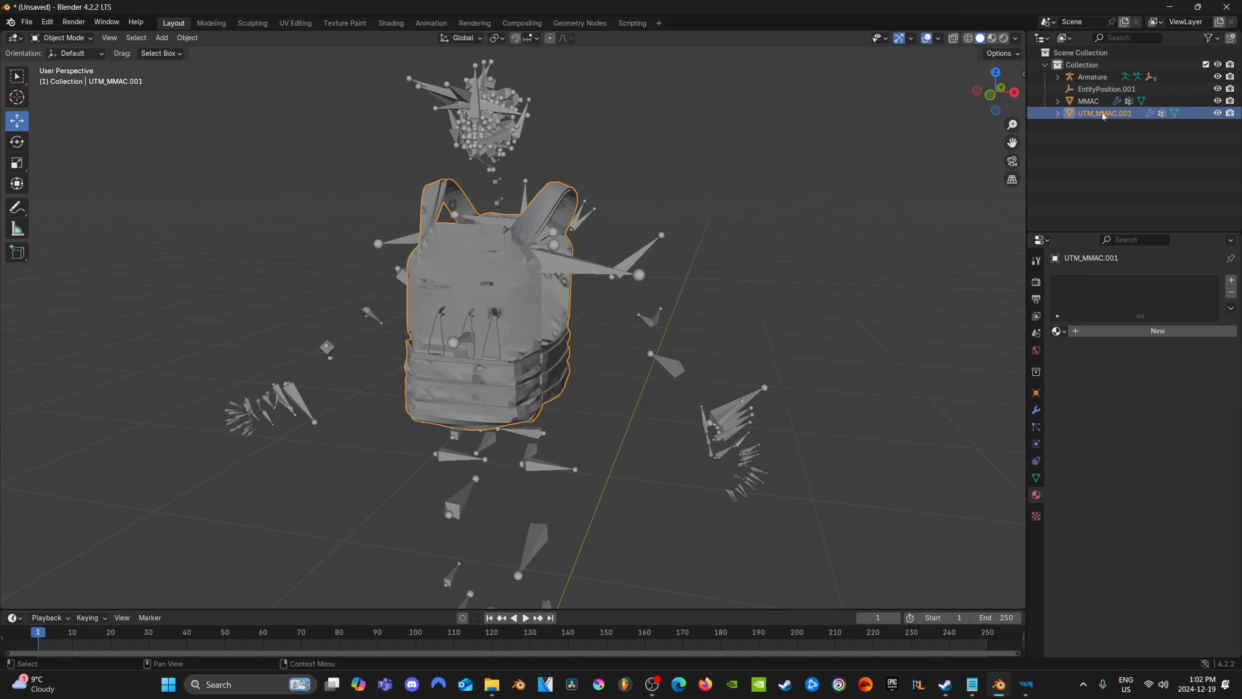
pyautogui.press('Delete')
pyautogui.click(1094, 103)
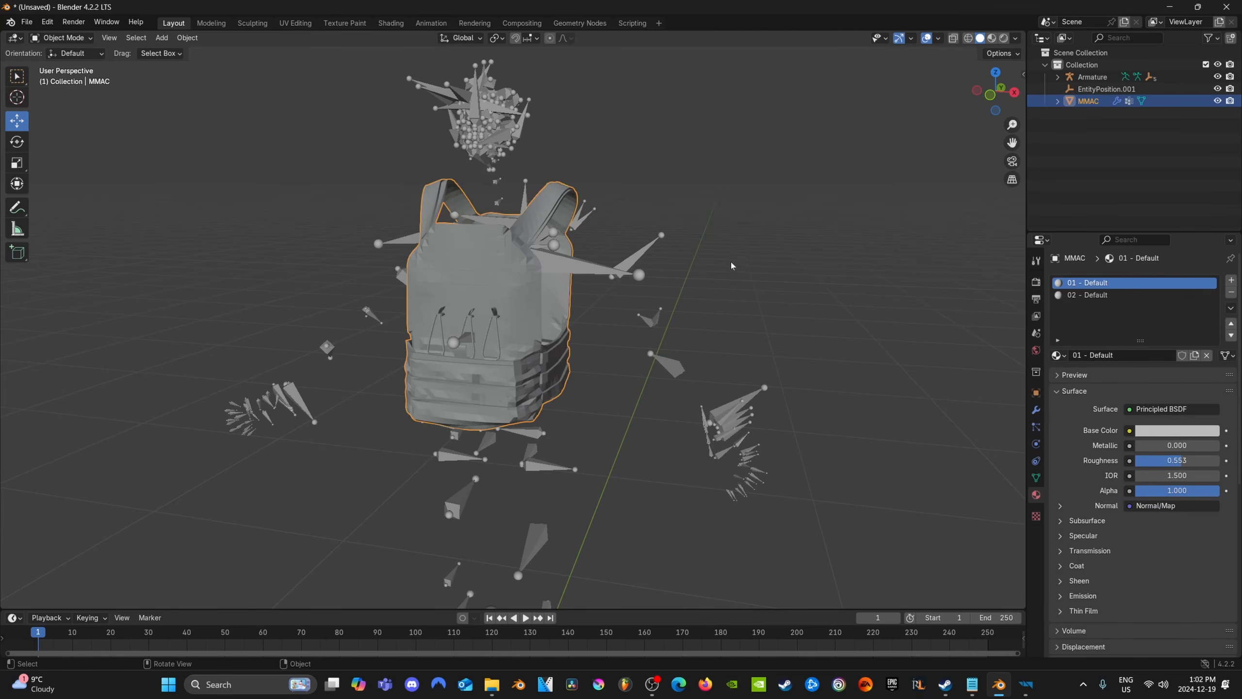
pyautogui.scroll(-2, 630, 333)
pyautogui.moveTo(599, 359); pyautogui.dragTo(375, 305, button='middle')
pyautogui.moveTo(487, 342); pyautogui.dragTo(555, 430, button='middle')
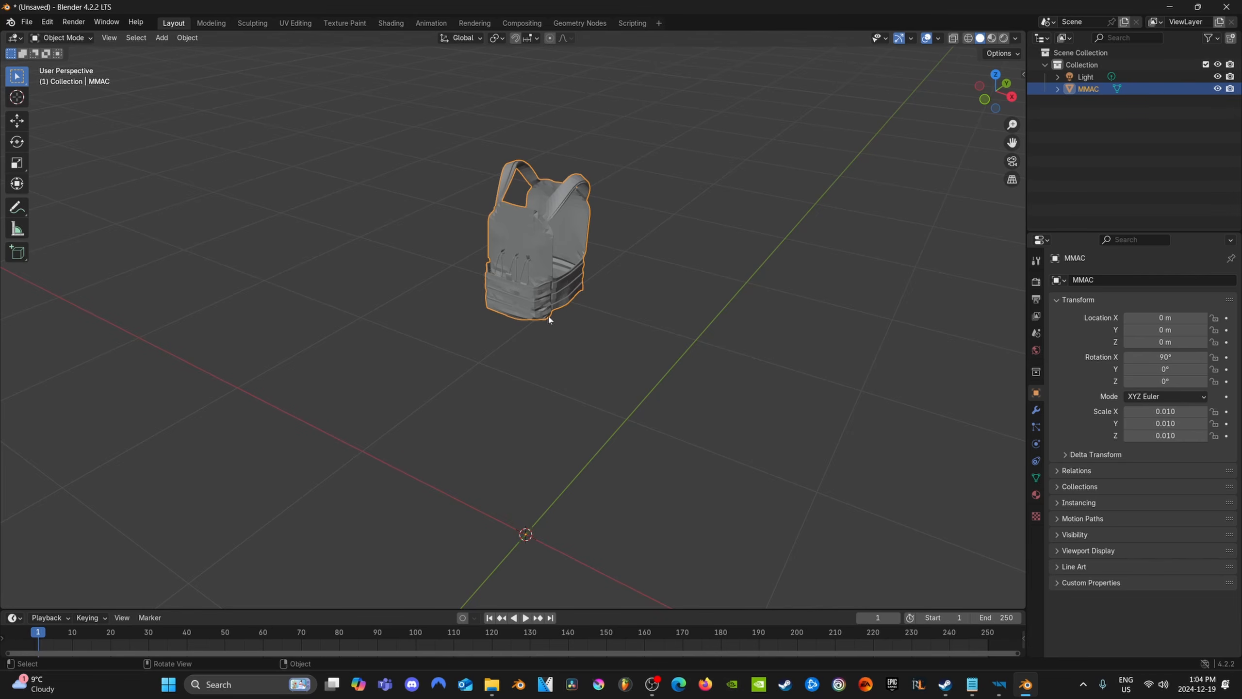
# Flatten the MMAC vest from front to back by scaling it to a Z scale of about 0.002
pyautogui.moveTo(549, 318); pyautogui.dragTo(562, 417, button='middle')
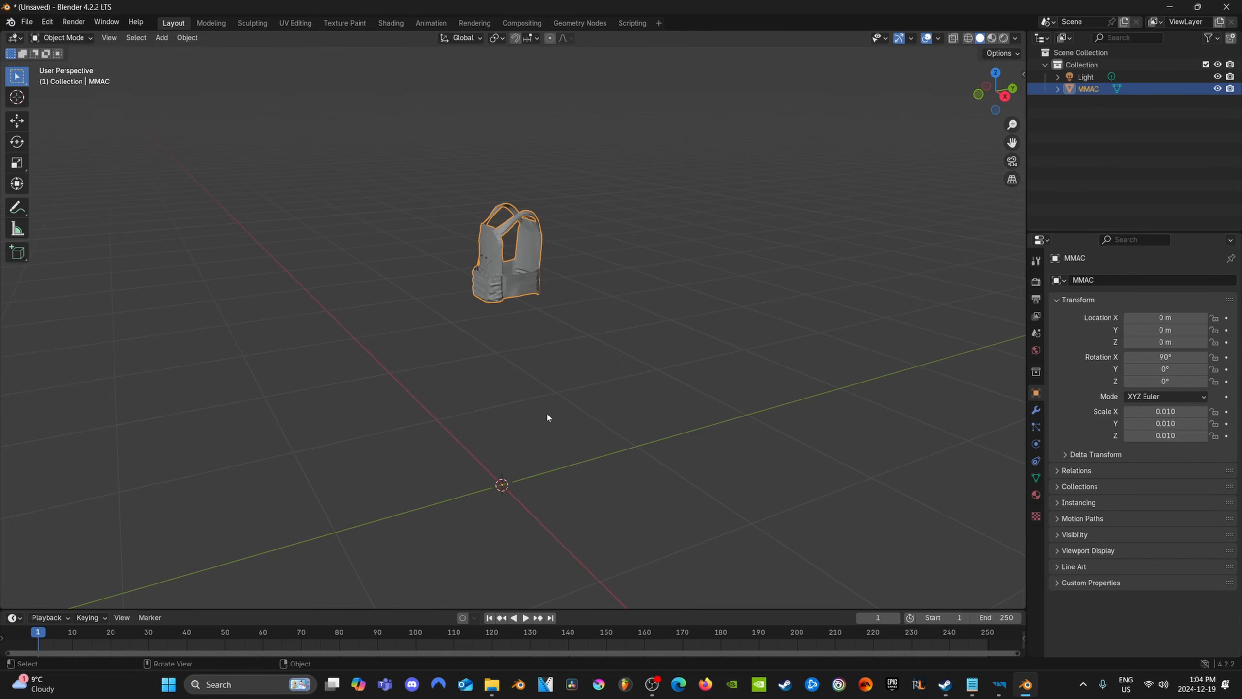
pyautogui.moveTo(548, 414); pyautogui.dragTo(477, 352, button='middle')
pyautogui.scroll(4, 470, 235)
pyautogui.moveTo(468, 220); pyautogui.dragTo(550, 182, button='middle')
pyautogui.scroll(-3, 550, 185)
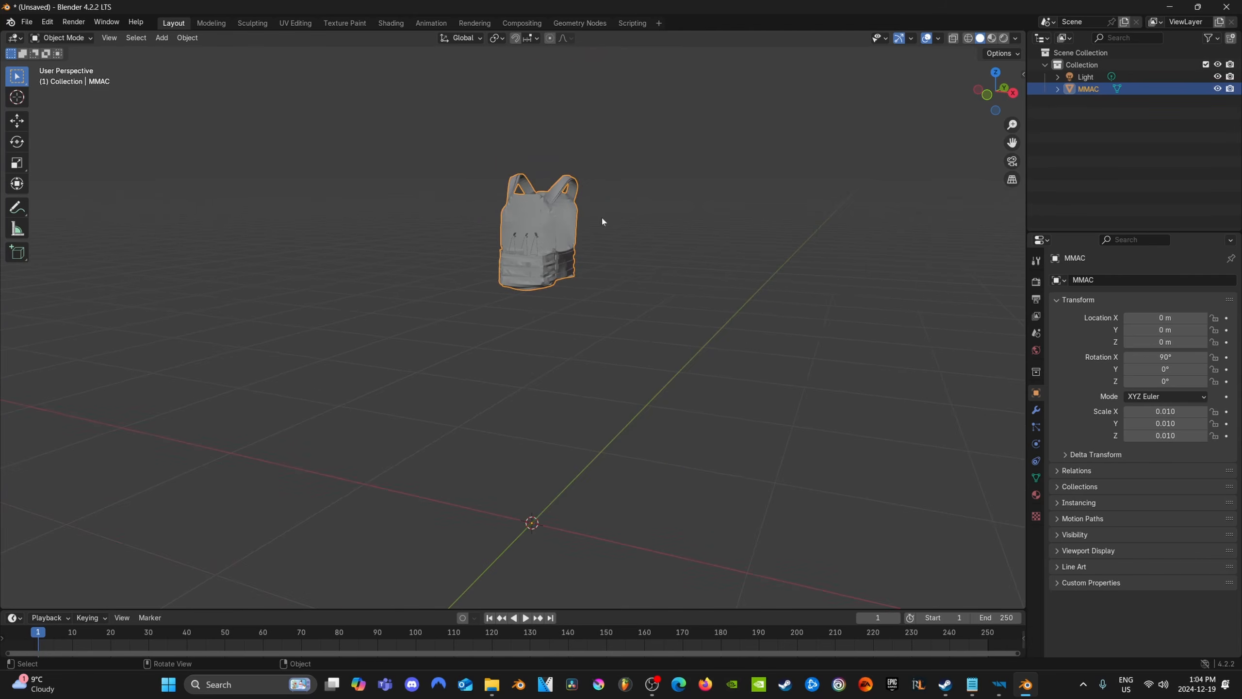
pyautogui.moveTo(602, 219); pyautogui.dragTo(530, 465, button='middle')
pyautogui.click(17, 163)
pyautogui.moveTo(534, 445); pyautogui.dragTo(497, 446)
pyautogui.moveTo(391, 283); pyautogui.dragTo(425, 345, button='middle')
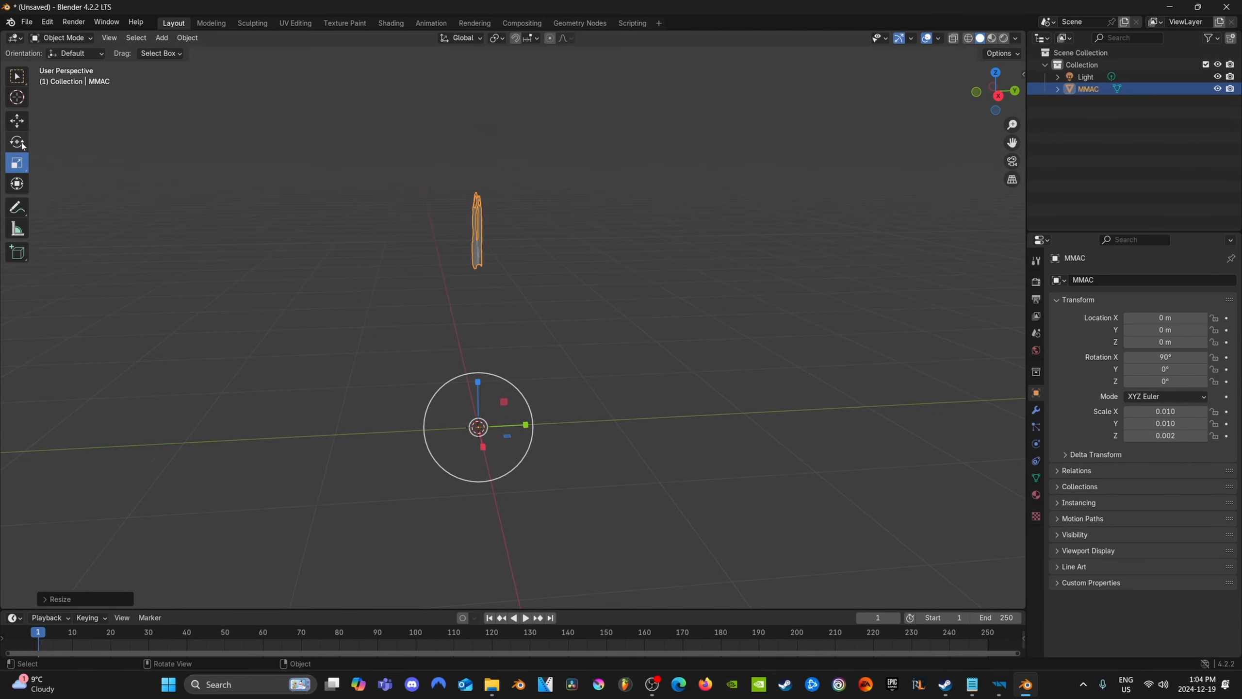
# Lay the flattened vest down by setting its X rotation to 0°
pyautogui.moveTo(1166, 370)
pyautogui.mouseDown()
pyautogui.moveTo(1189, 370)
pyautogui.moveTo(1150, 357)
pyautogui.mouseUp()
pyautogui.hotkey('ctrl', 'z')
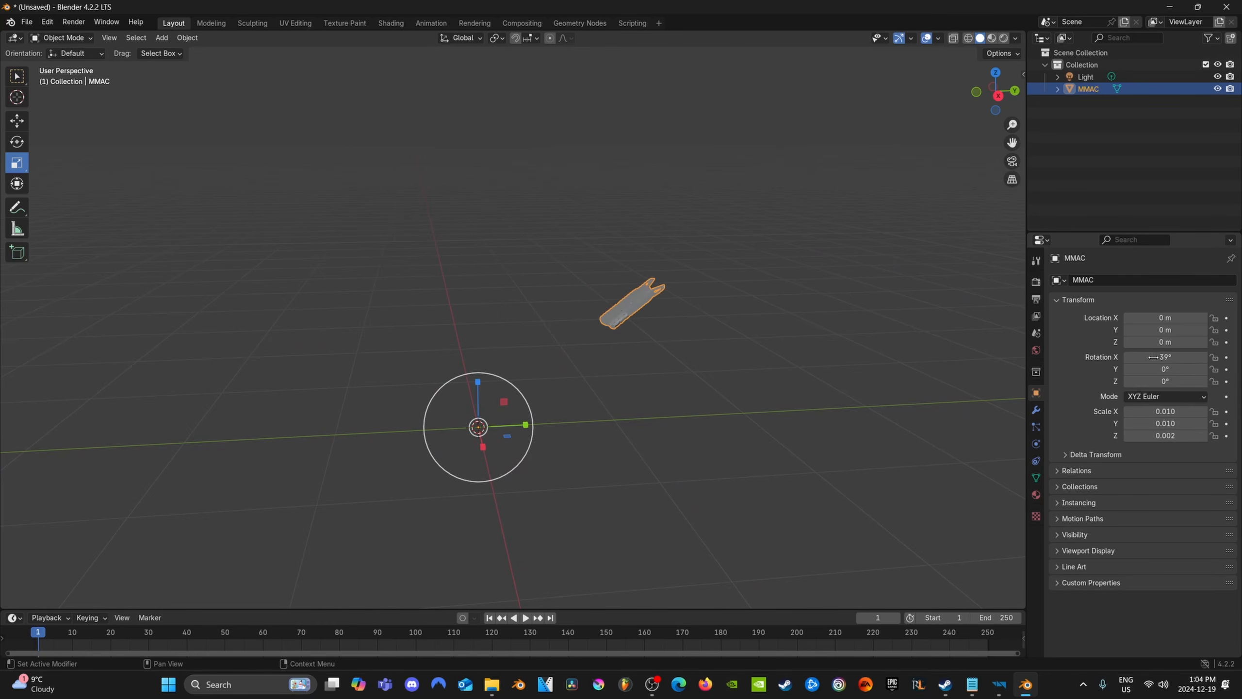
pyautogui.doubleClick(1165, 357)
pyautogui.write('0')
pyautogui.press('Return')
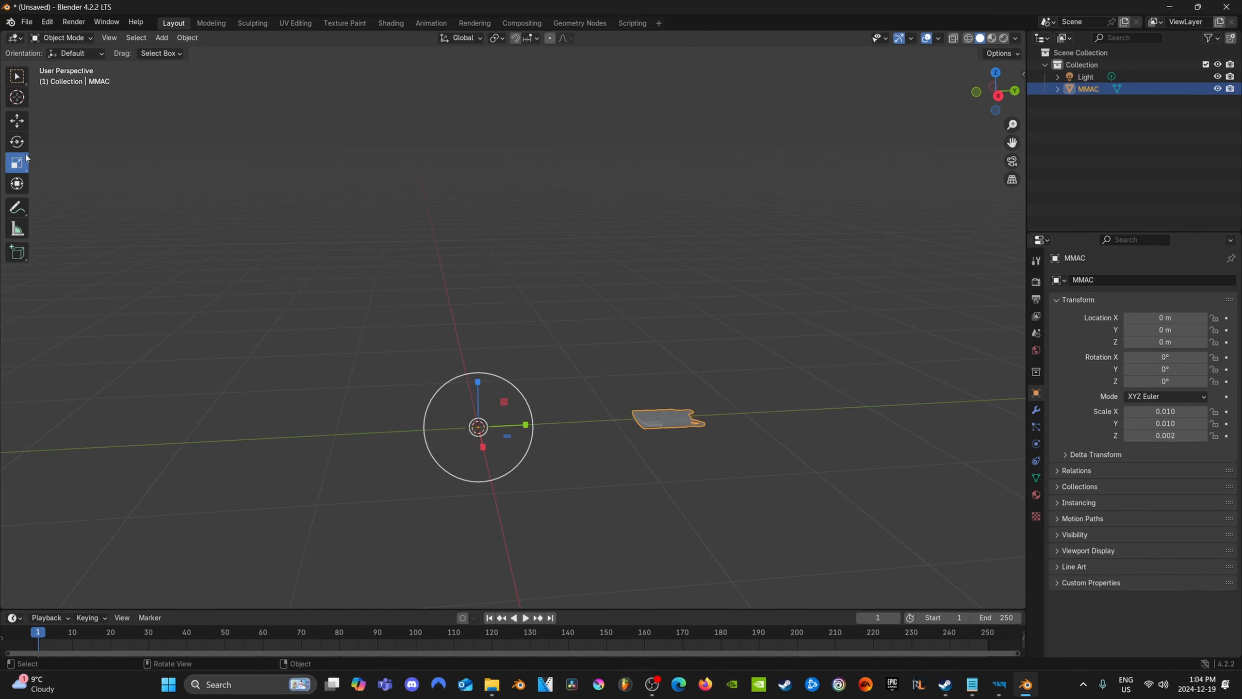
# Move the vest along the Y axis to about -1.346 m so that it lies over the world origin
pyautogui.hotkey('shift', 'space')
pyautogui.press('g')
pyautogui.moveTo(526, 426); pyautogui.dragTo(365, 422)
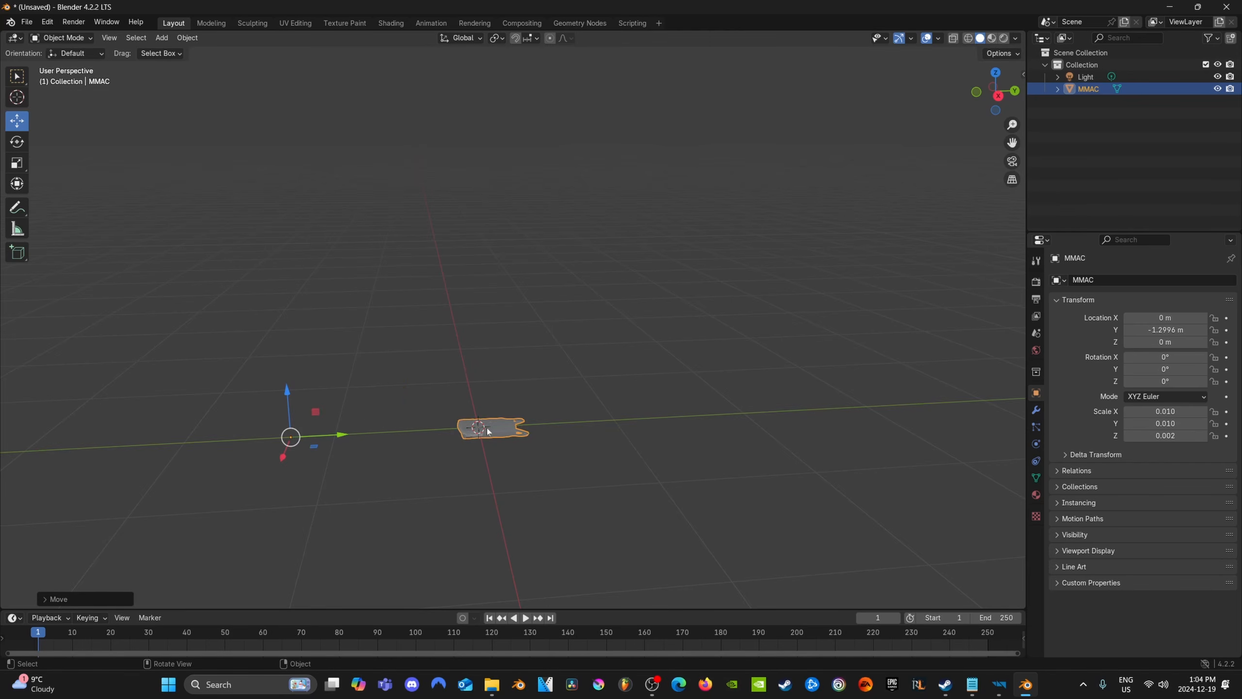
pyautogui.scroll(5, 489, 432)
pyautogui.keyDown('shift'); pyautogui.moveTo(505, 483); pyautogui.dragTo(574, 328, button='middle'); pyautogui.keyUp('shift')
pyautogui.scroll(-1, 501, 406)
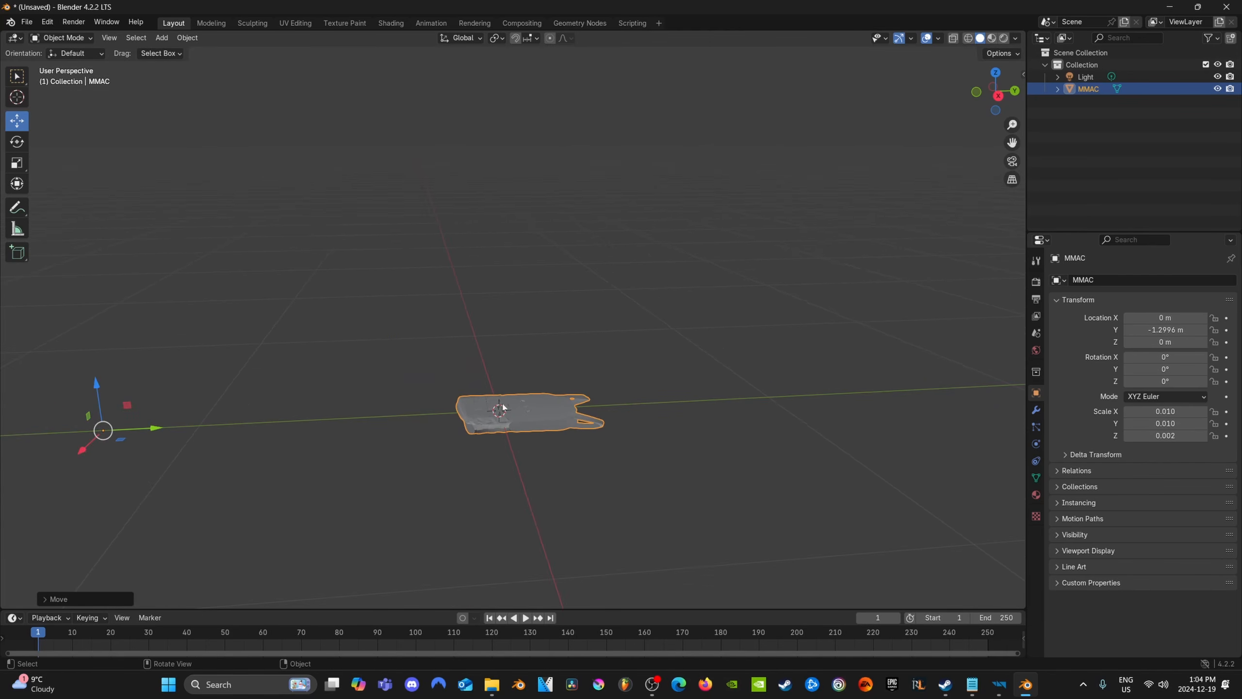
pyautogui.moveTo(158, 429); pyautogui.dragTo(143, 430)
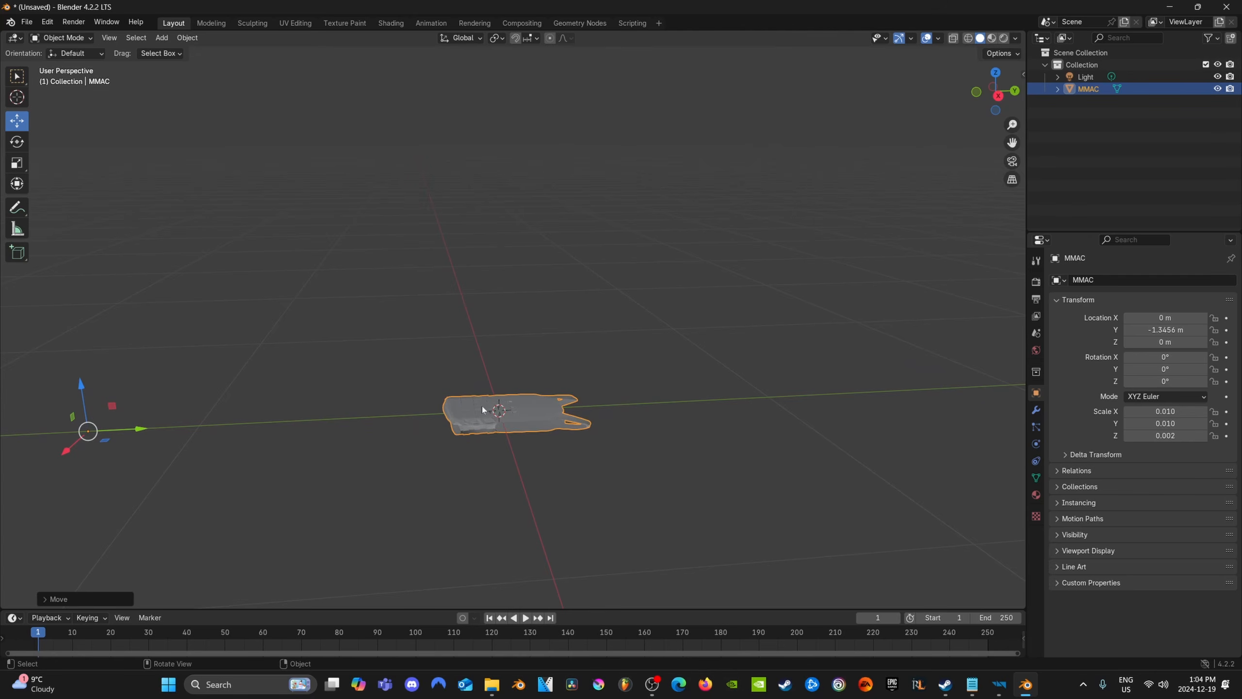
# Raise the vest to a Z location of about 0.028 m so that it rests on the ground plane
pyautogui.moveTo(559, 408)
pyautogui.mouseDown(button='middle')
pyautogui.moveTo(566, 452)
pyautogui.moveTo(558, 415)
pyautogui.mouseUp(button='middle')
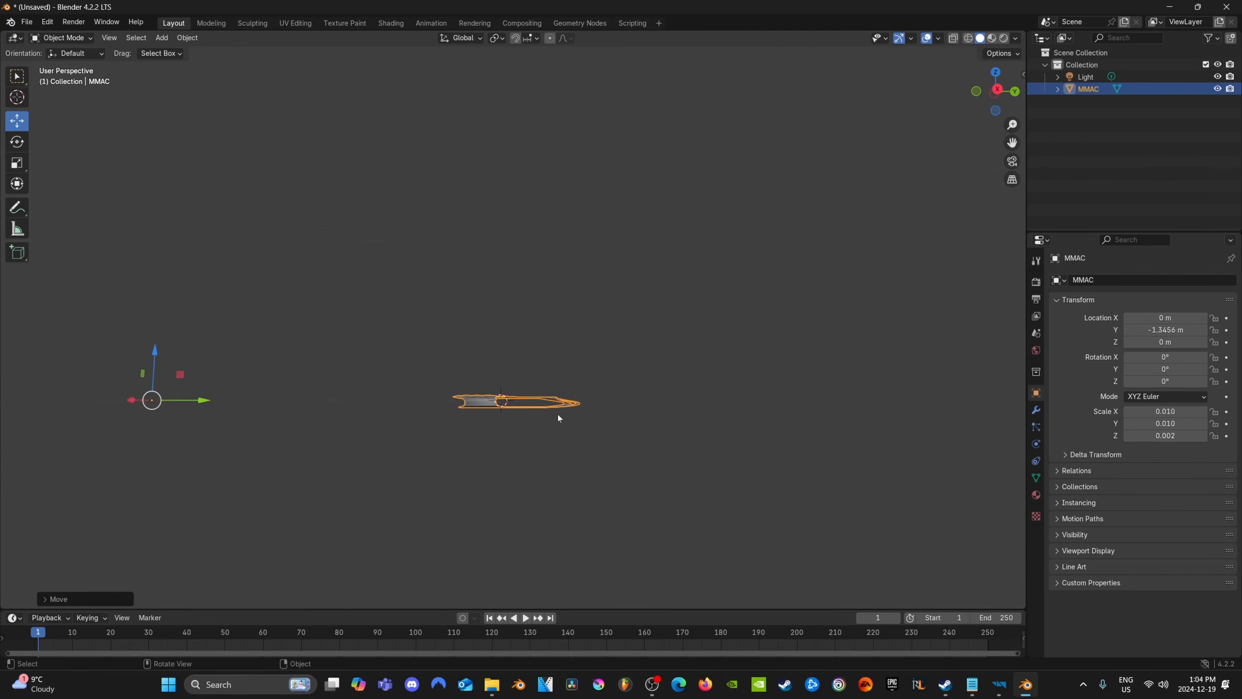
pyautogui.moveTo(153, 354); pyautogui.dragTo(155, 338)
pyautogui.moveTo(506, 333); pyautogui.dragTo(532, 441, button='middle')
pyautogui.scroll(5, 568, 471)
pyautogui.scroll(-4, 541, 437)
# Export the scene as an FBX named Tutorialvestfloor to the helmetvideofolder on the Desktop
pyautogui.click(27, 21)
pyautogui.moveTo(75, 206)
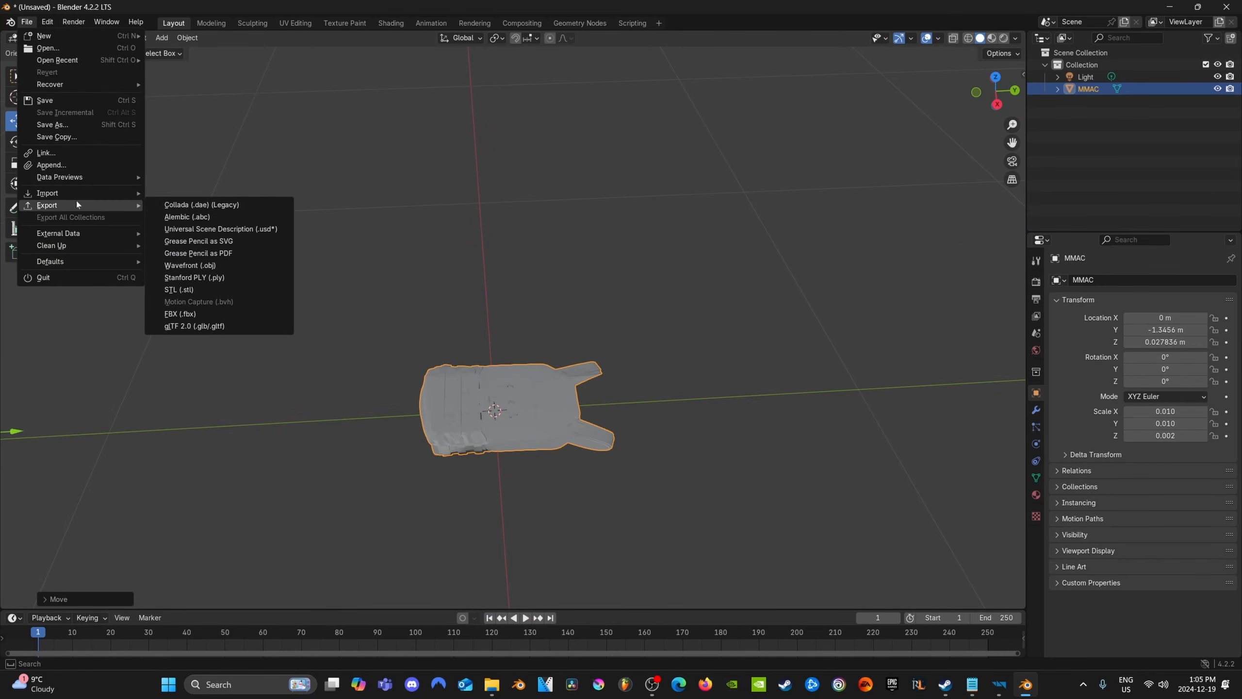
pyautogui.click(205, 316)
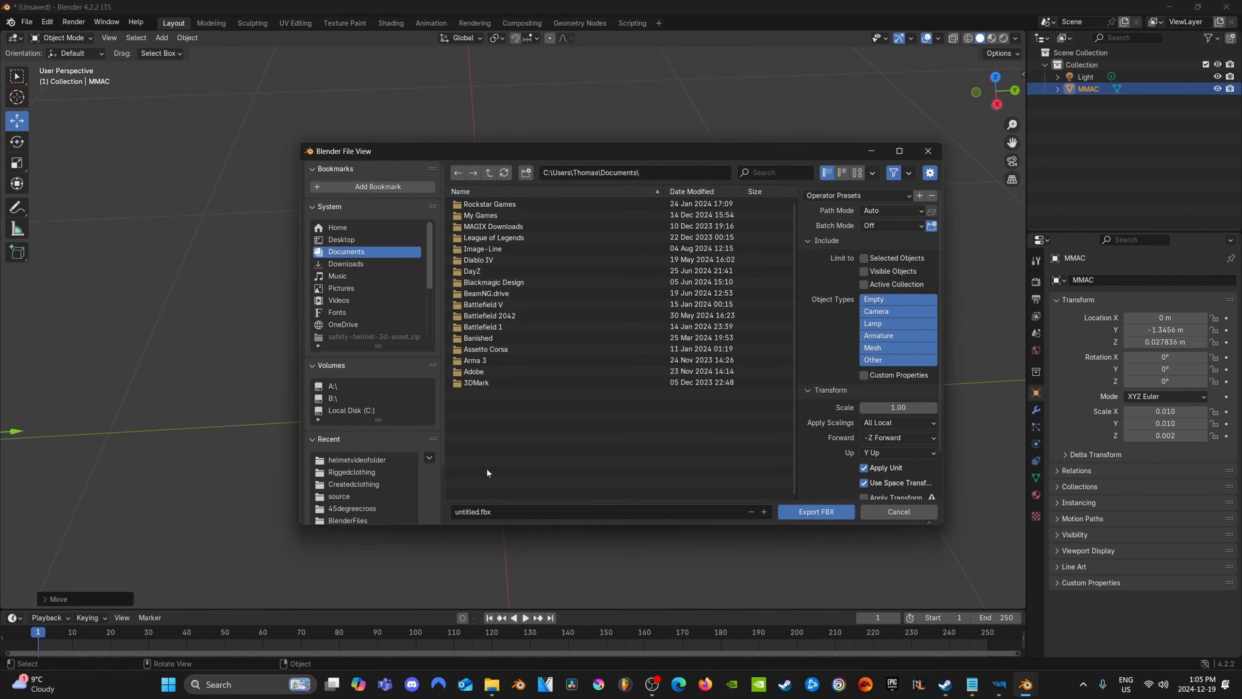
pyautogui.click(350, 239)
pyautogui.doubleClick(526, 230)
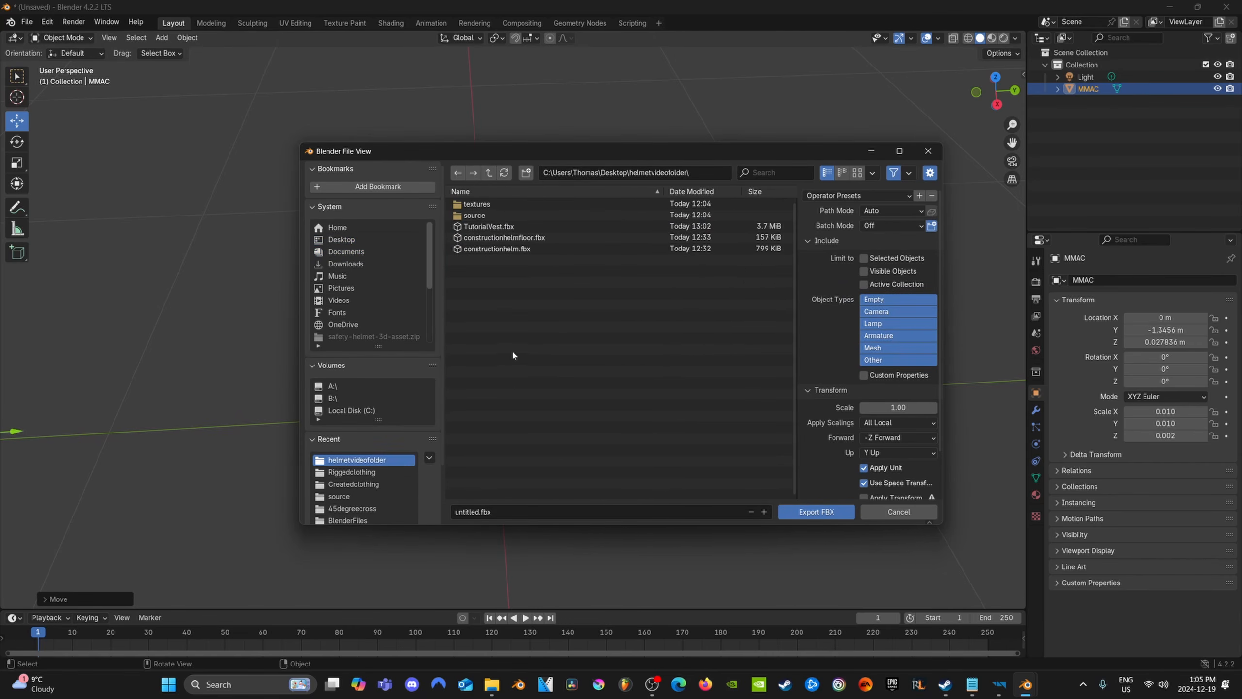
pyautogui.click(503, 512)
pyautogui.write('Tutorialvestfloor')
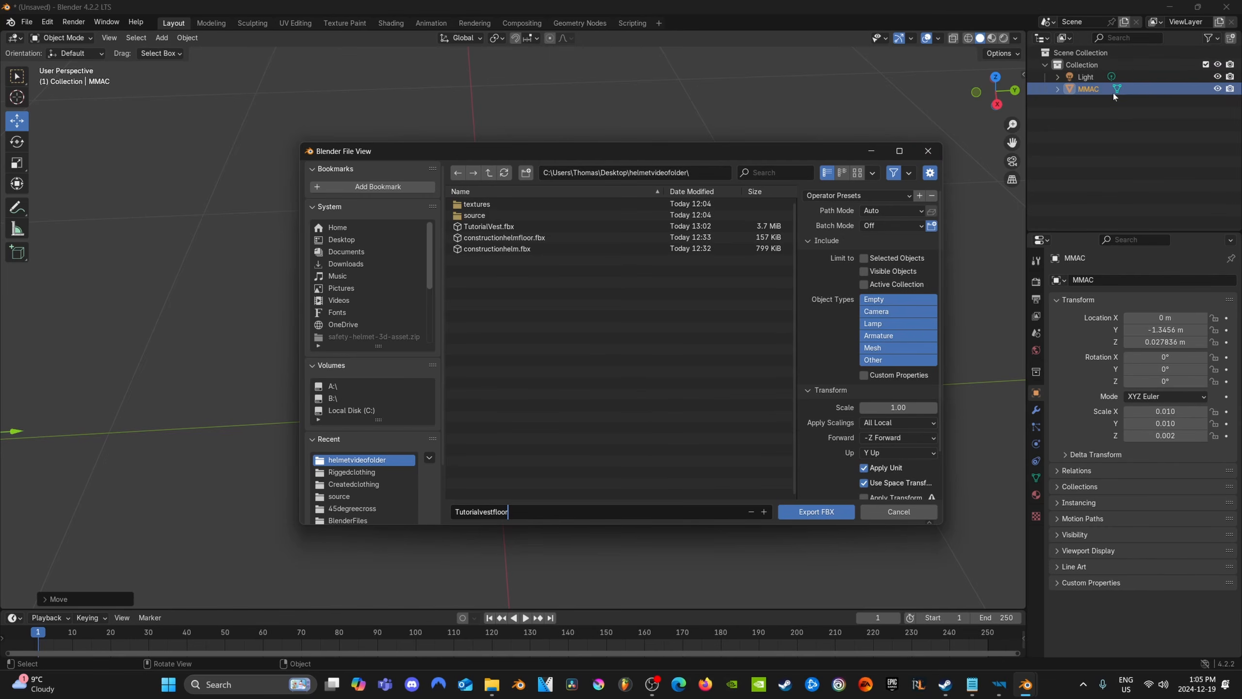
pyautogui.click(803, 511)
pyautogui.click(804, 512)
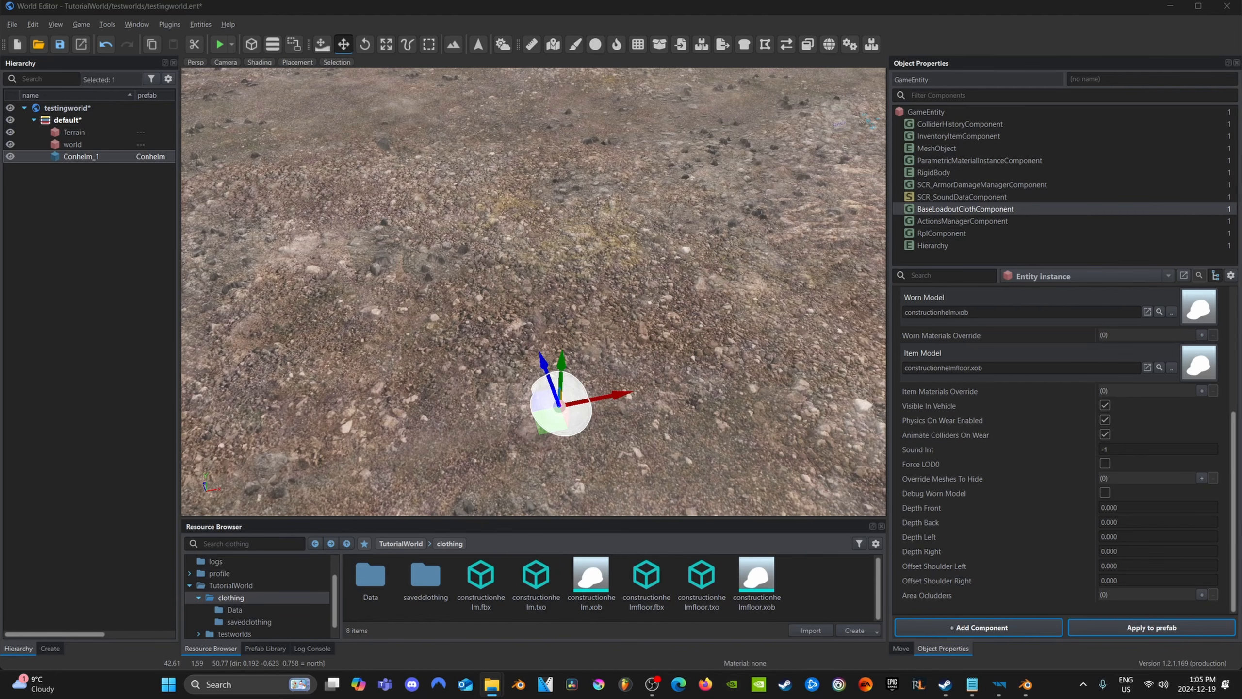
# Switch to the World Editor and import TutorialVest.fbx and Tutorialvestfloor.fbx as models into TutorialWorld's clothing folder
pyautogui.moveTo(577, 543); pyautogui.dragTo(821, 573)
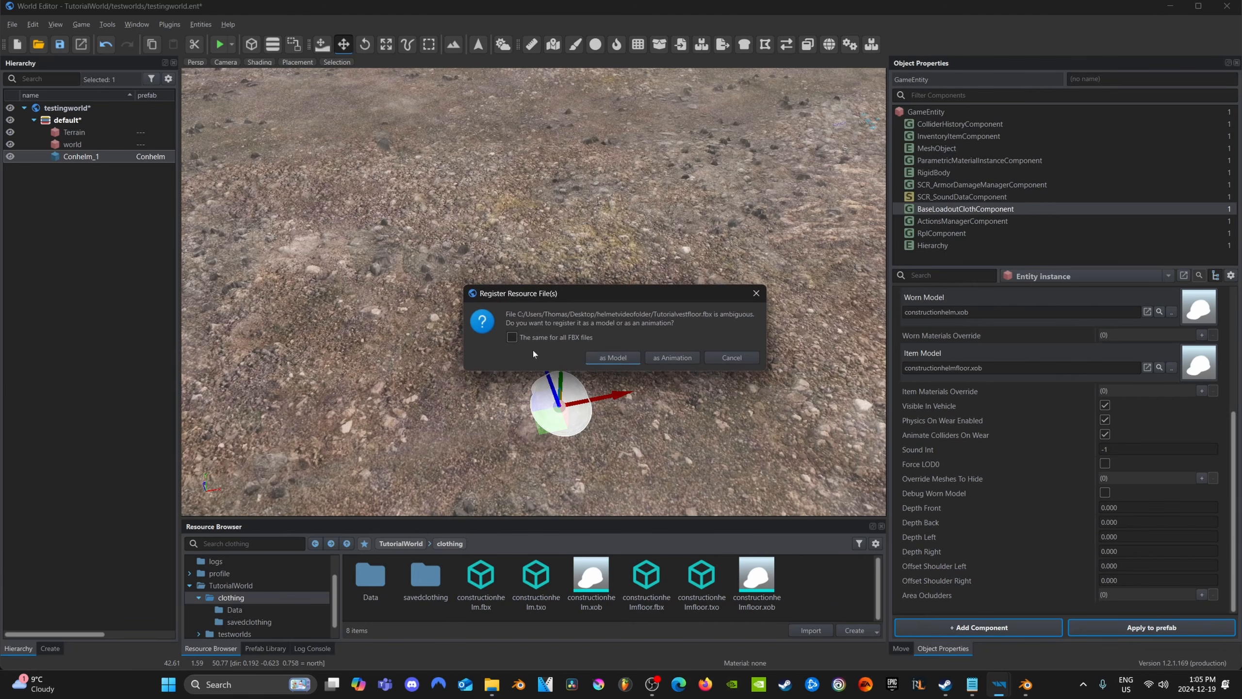
pyautogui.click(612, 357)
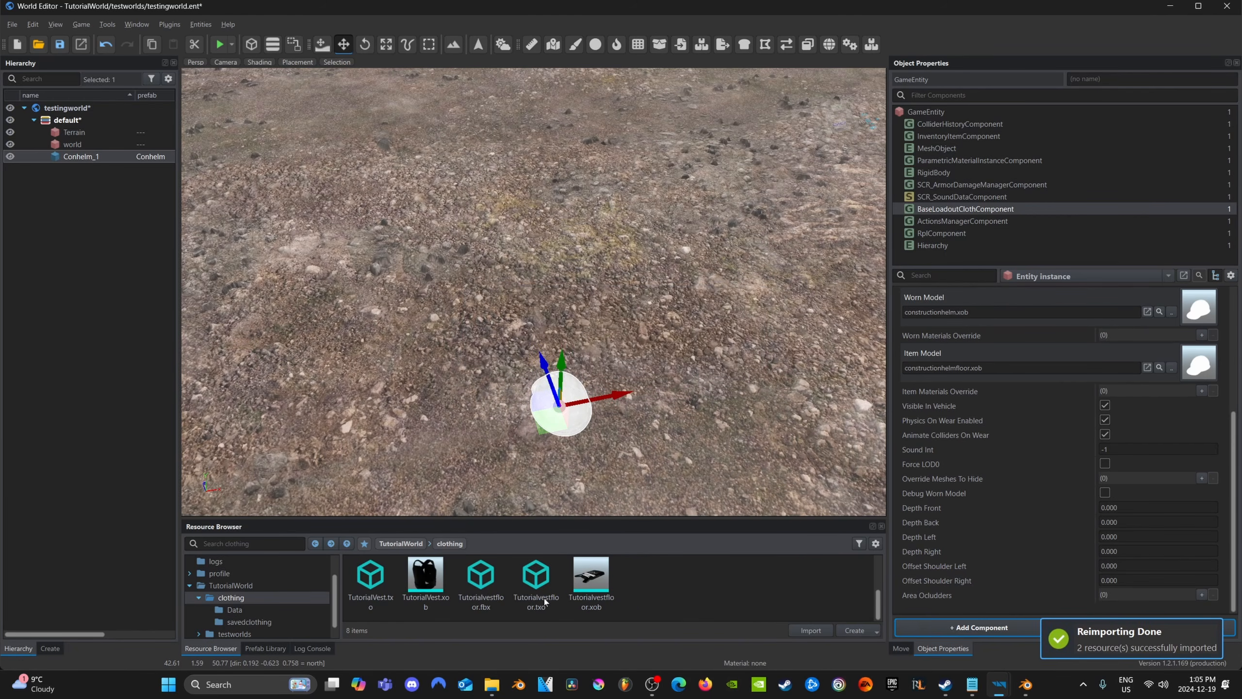
pyautogui.scroll(-2, 425, 587)
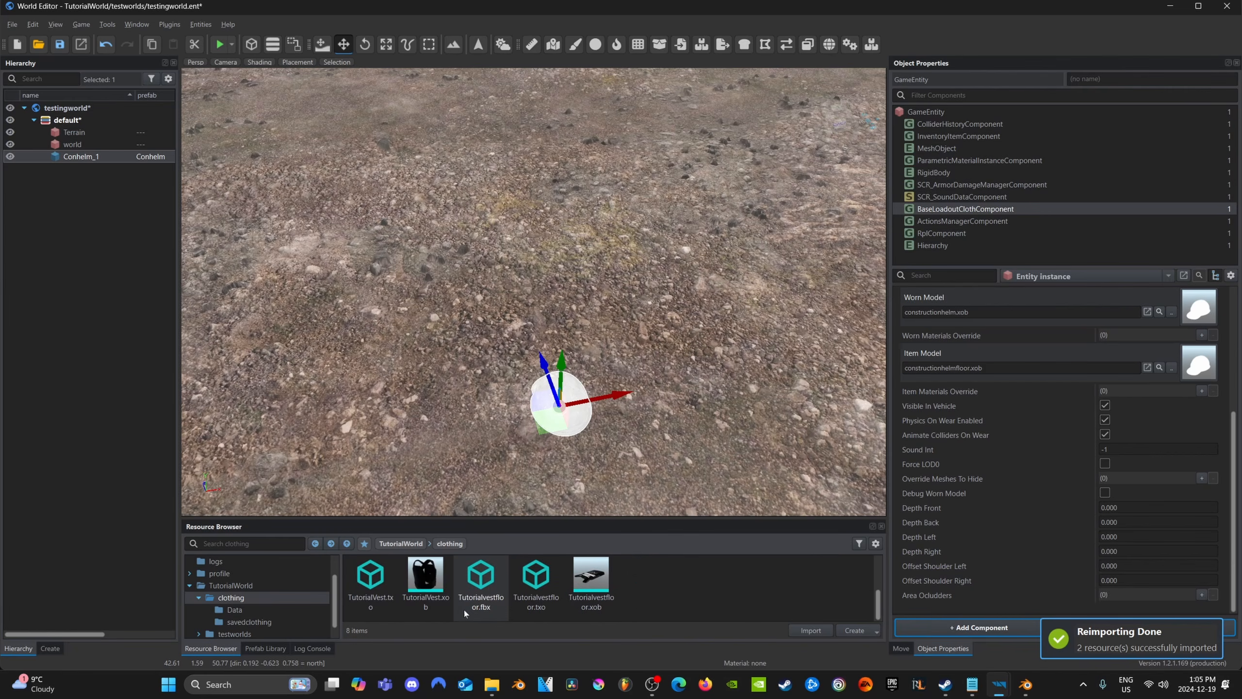
# Open TutorialVest.xob in the Workbench, inspect the model from several angles, and return to the World Editor
pyautogui.doubleClick(424, 578)
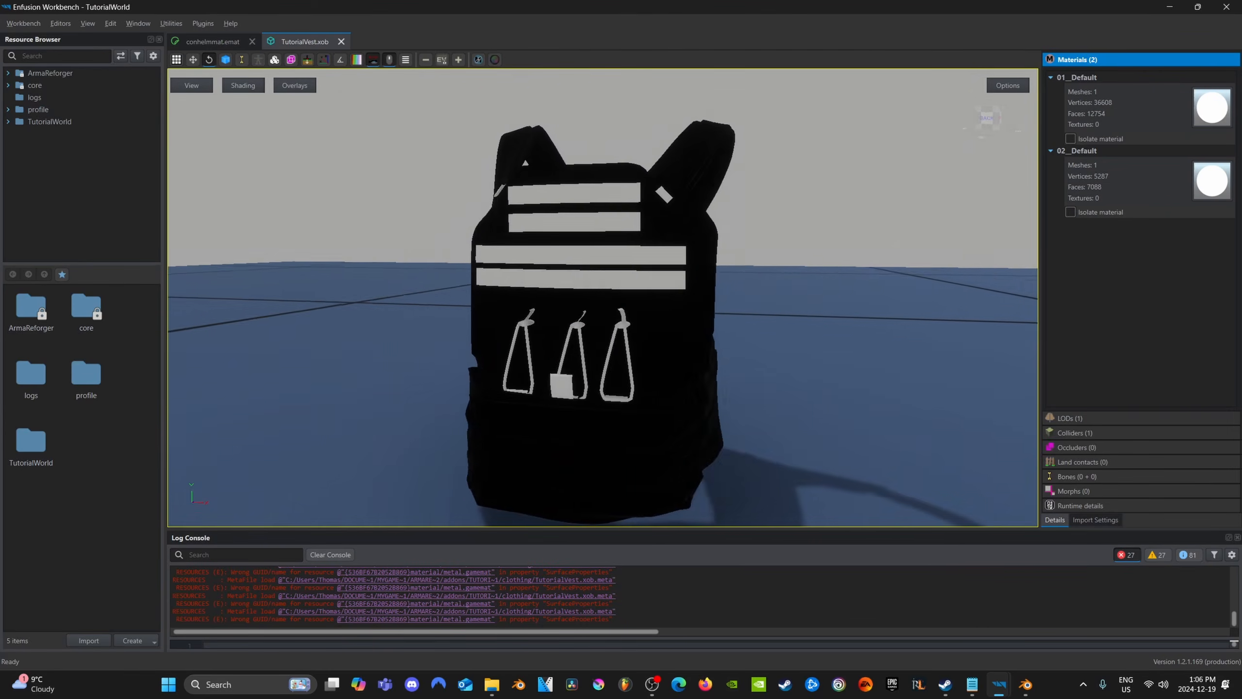
pyautogui.moveTo(602, 299); pyautogui.dragTo(577, 304, button='right')
pyautogui.scroll(-5, 603, 318)
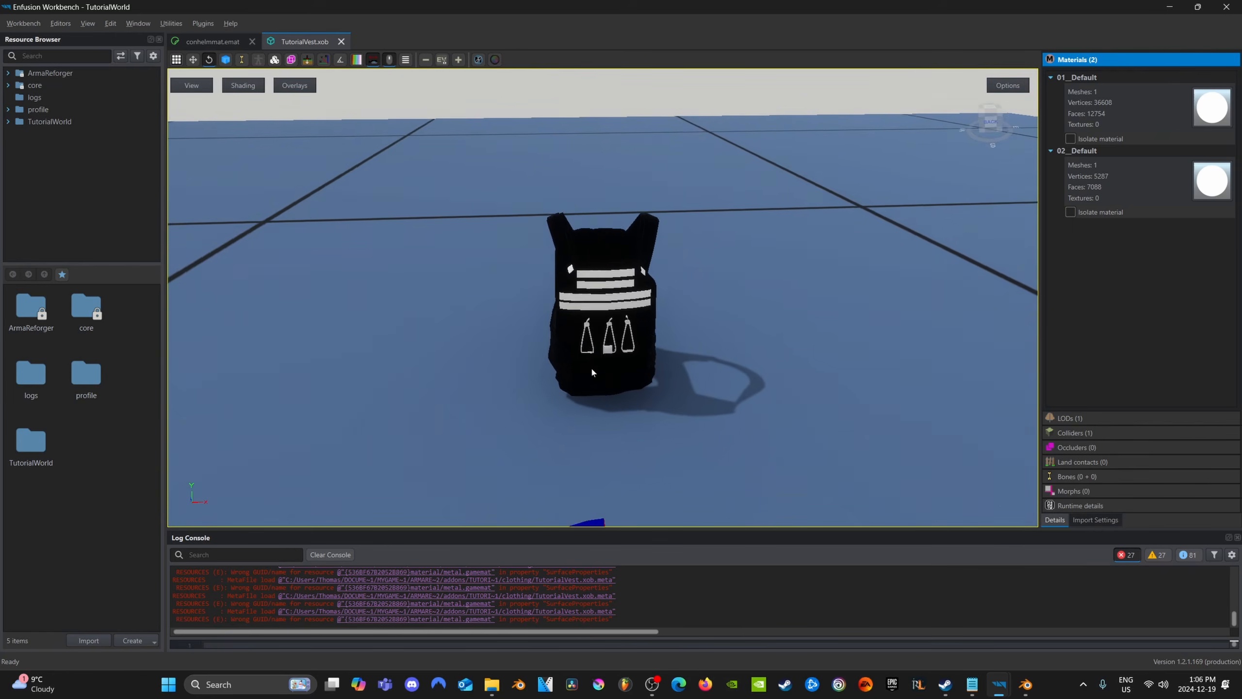
pyautogui.scroll(4, 576, 303)
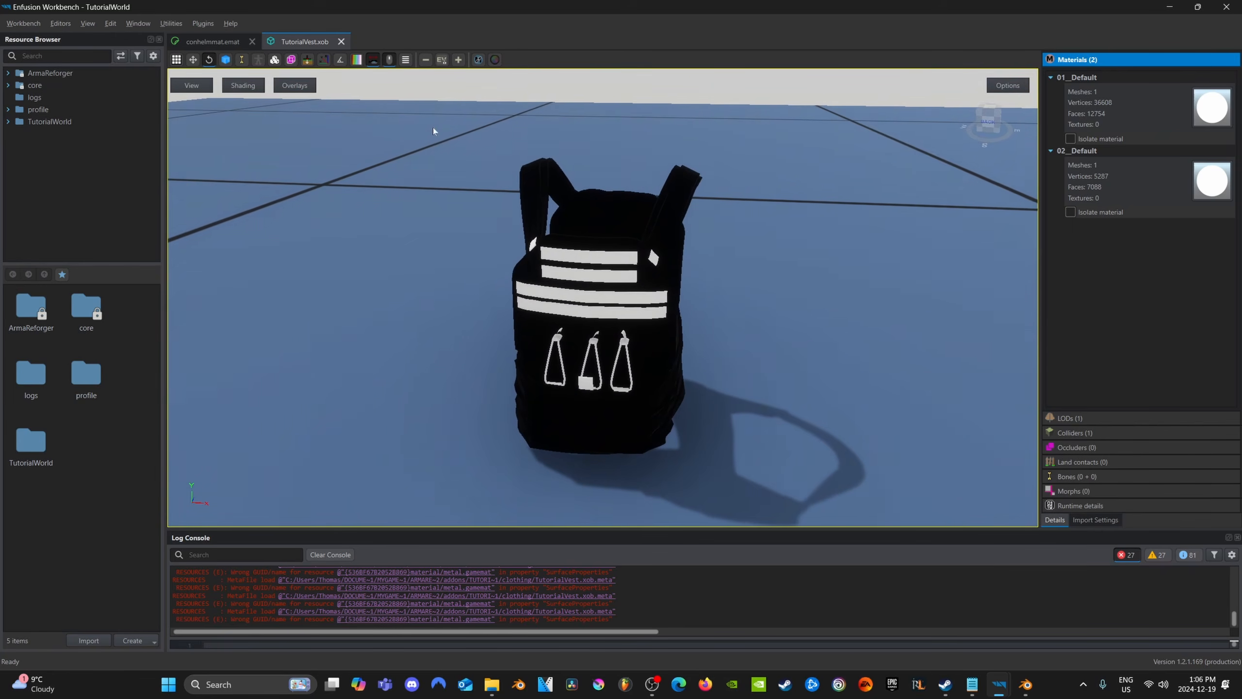
pyautogui.moveTo(401, 125)
pyautogui.mouseDown(button='right')
pyautogui.moveTo(313, 98)
pyautogui.moveTo(391, 120)
pyautogui.mouseUp(button='right')
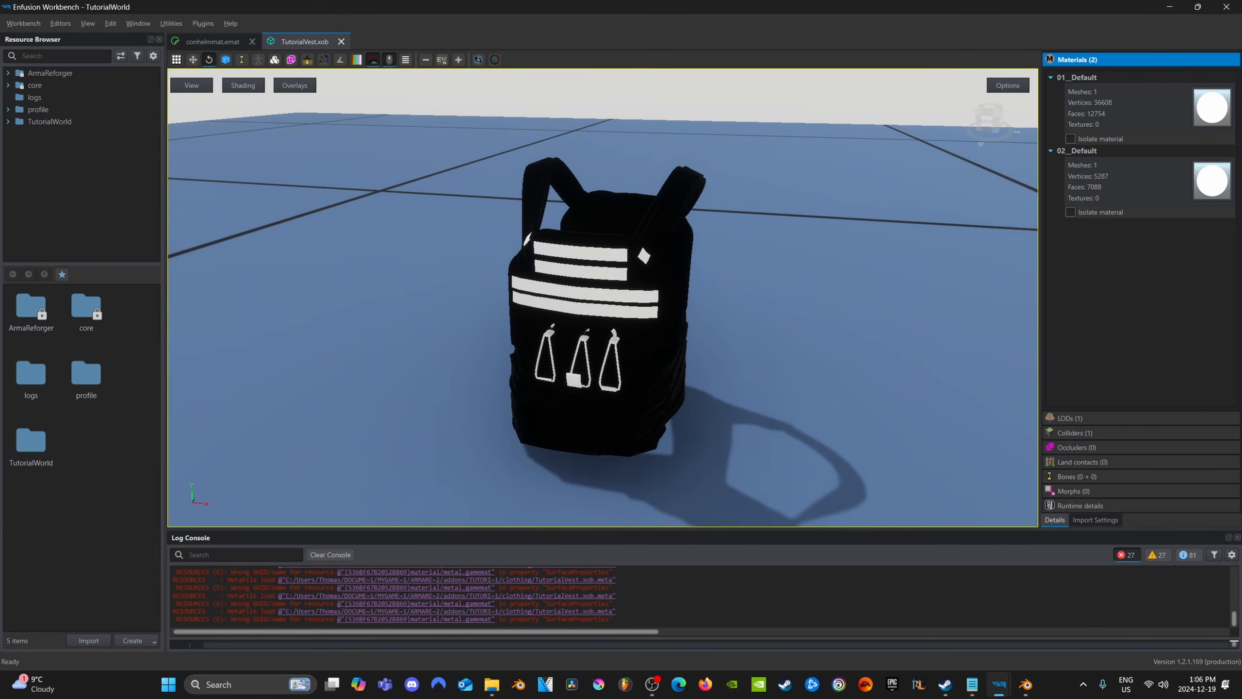
pyautogui.moveTo(998, 684)
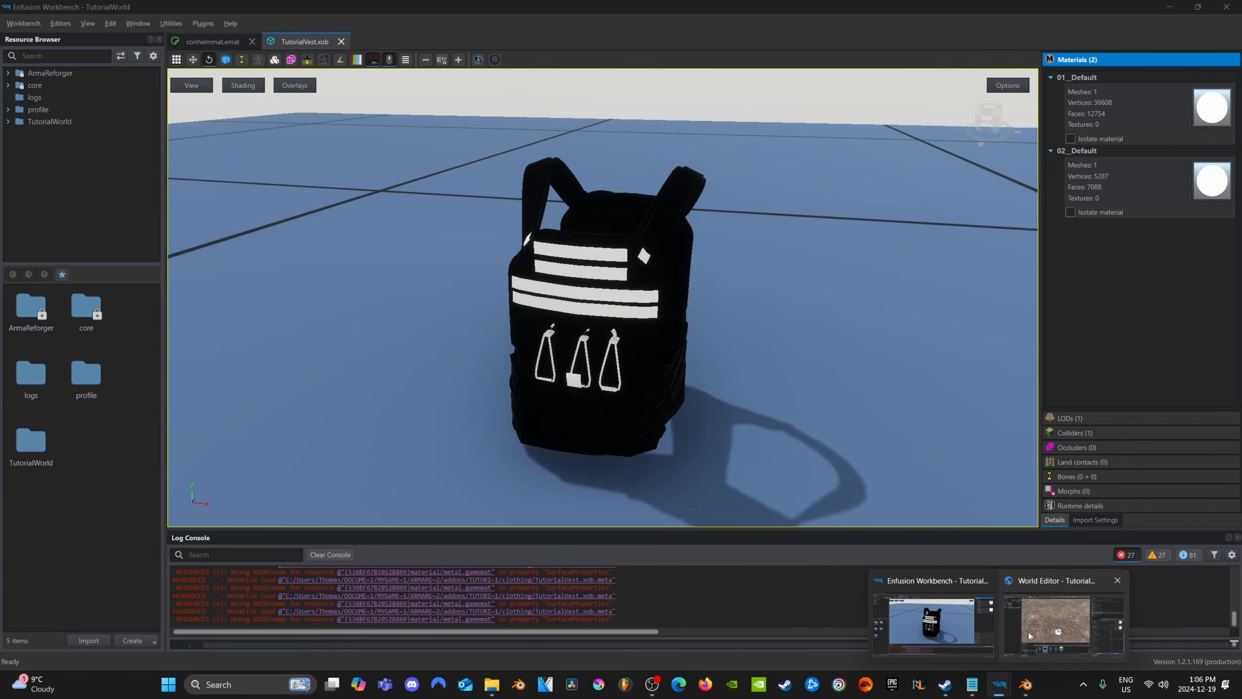
pyautogui.click(1143, 626)
# Search the ArmaReforger Prefabs folder for "vest" and look through it for a suitable base vest
pyautogui.scroll(1, 609, 596)
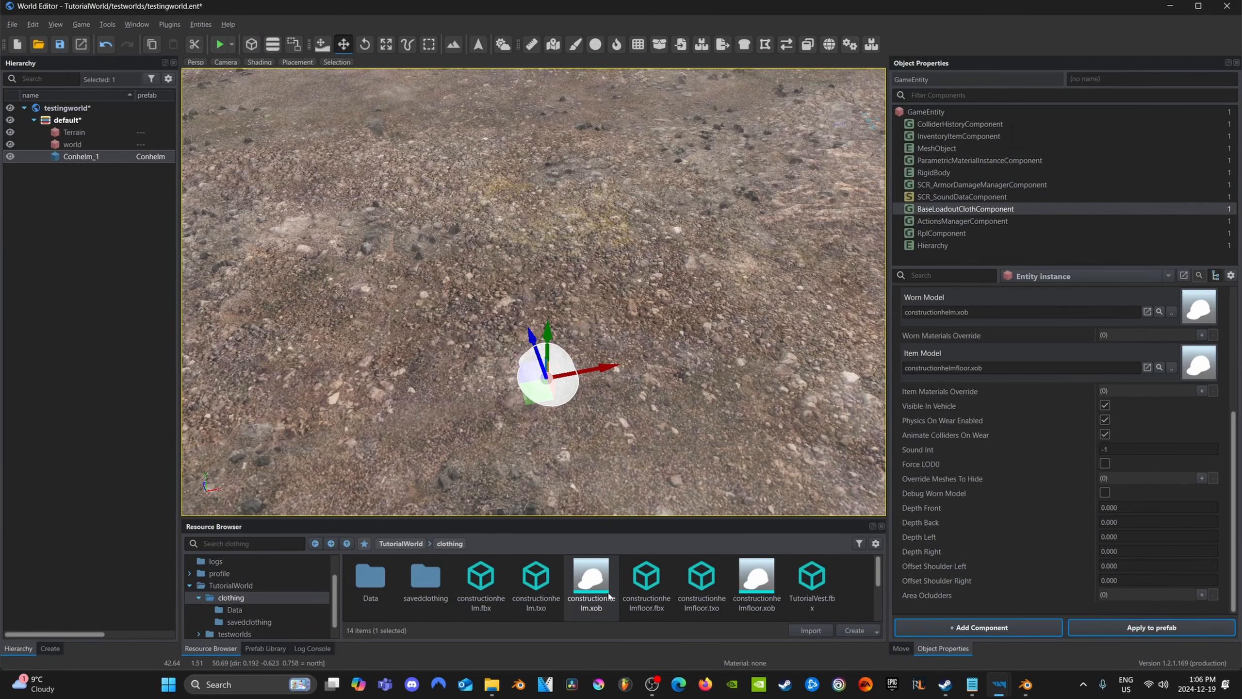
pyautogui.scroll(-2, 609, 595)
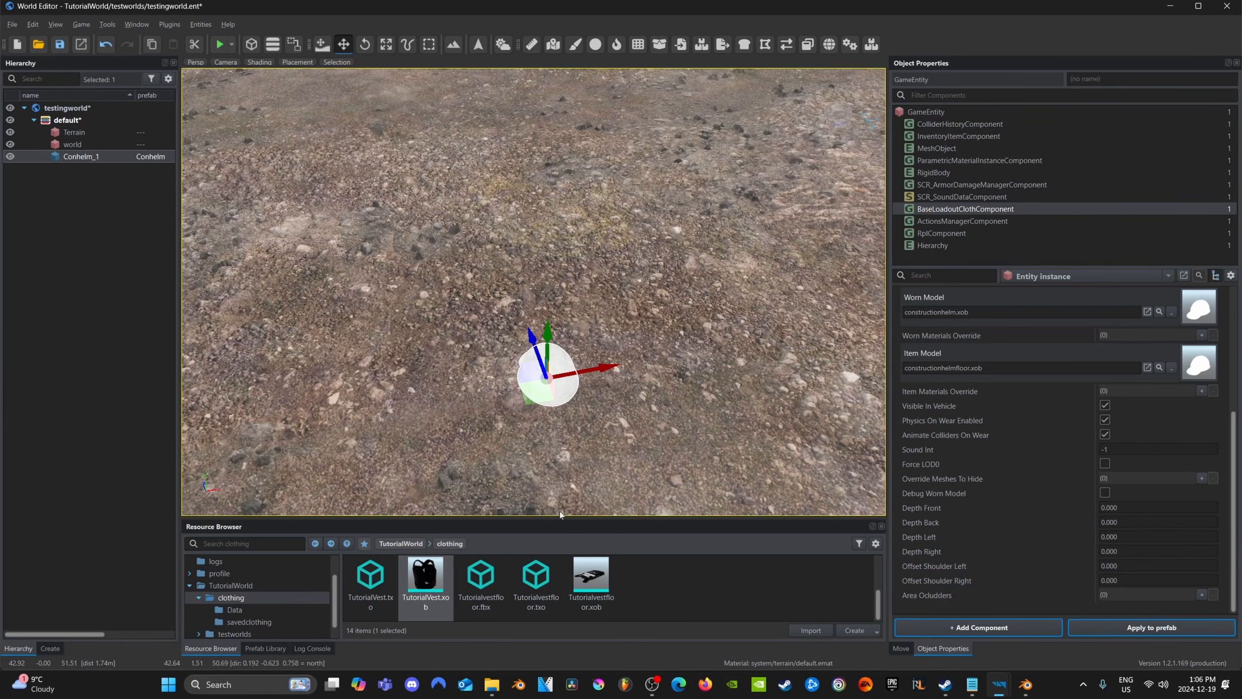
pyautogui.click(230, 543)
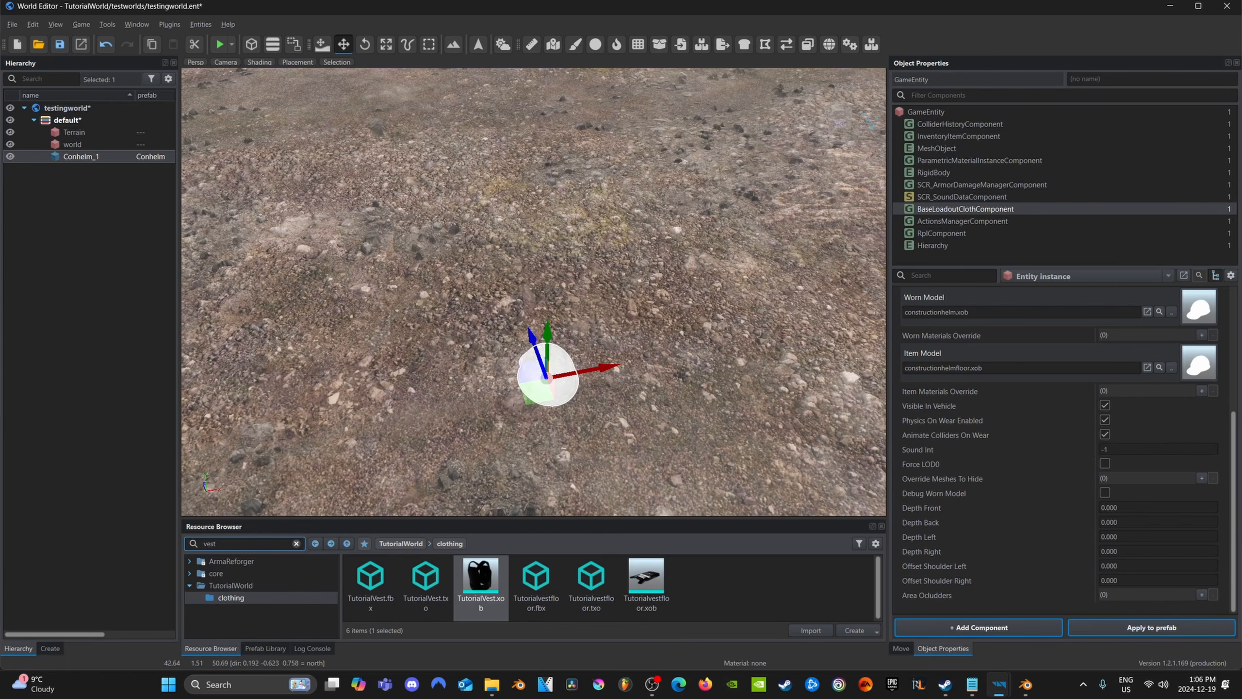
pyautogui.click(248, 563)
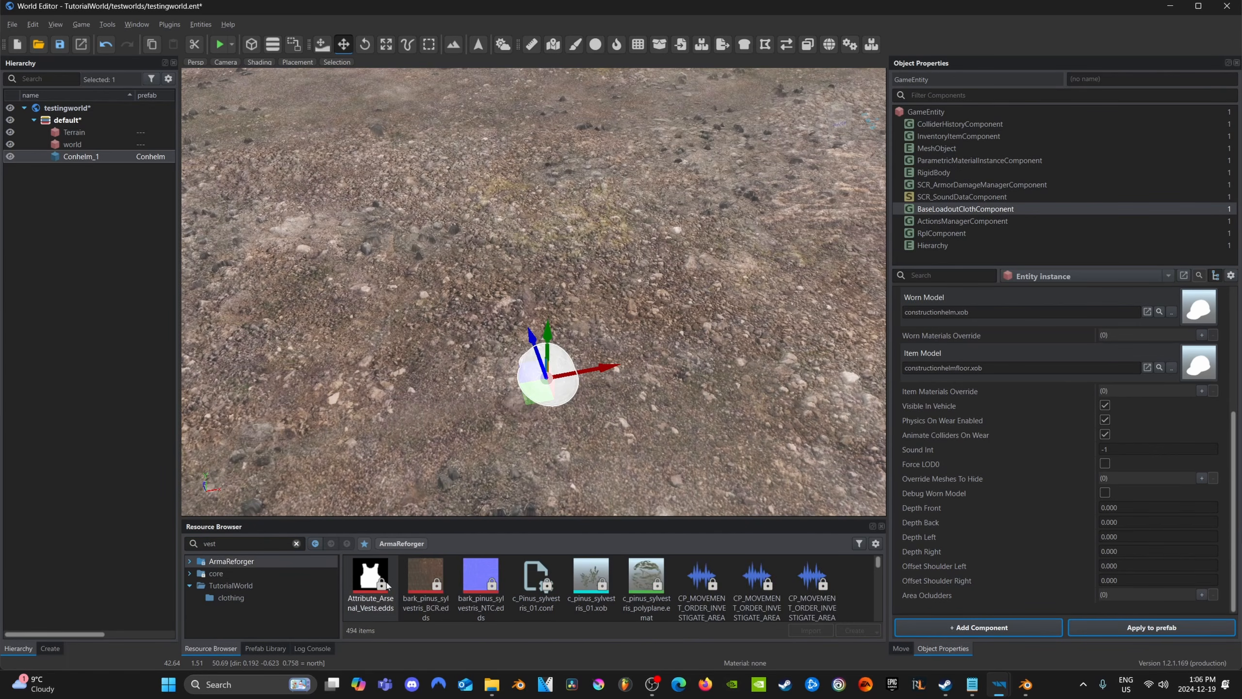
pyautogui.doubleClick(237, 561)
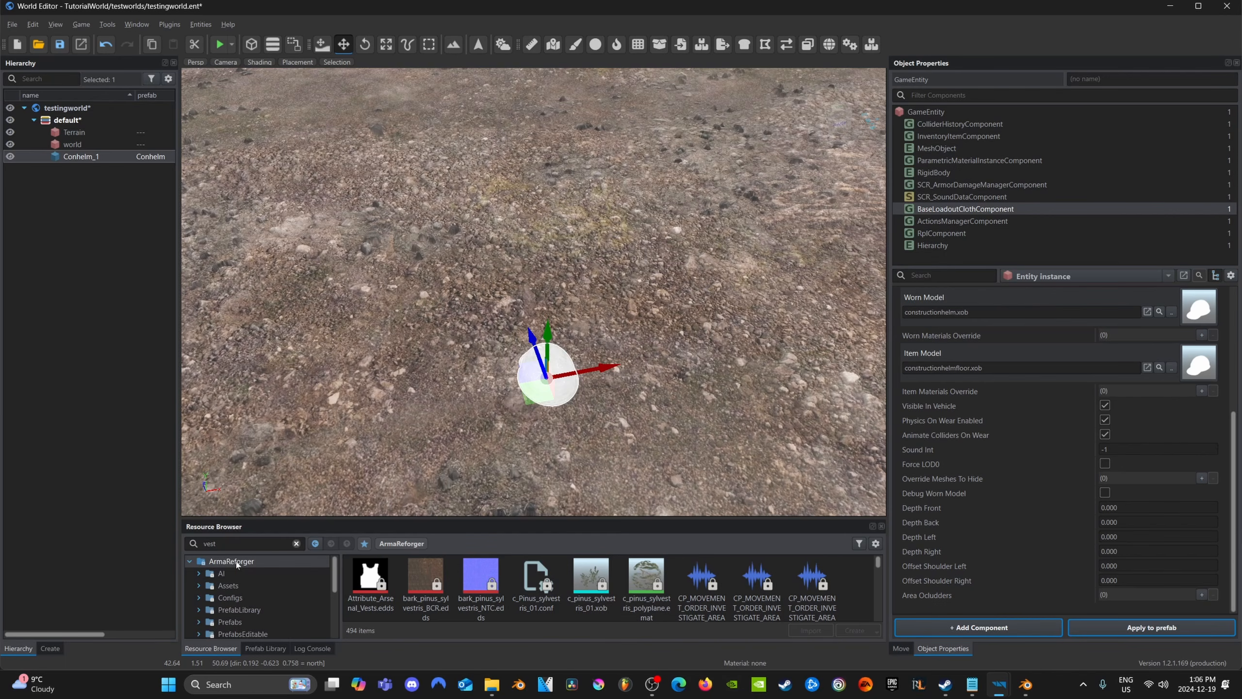
pyautogui.click(250, 619)
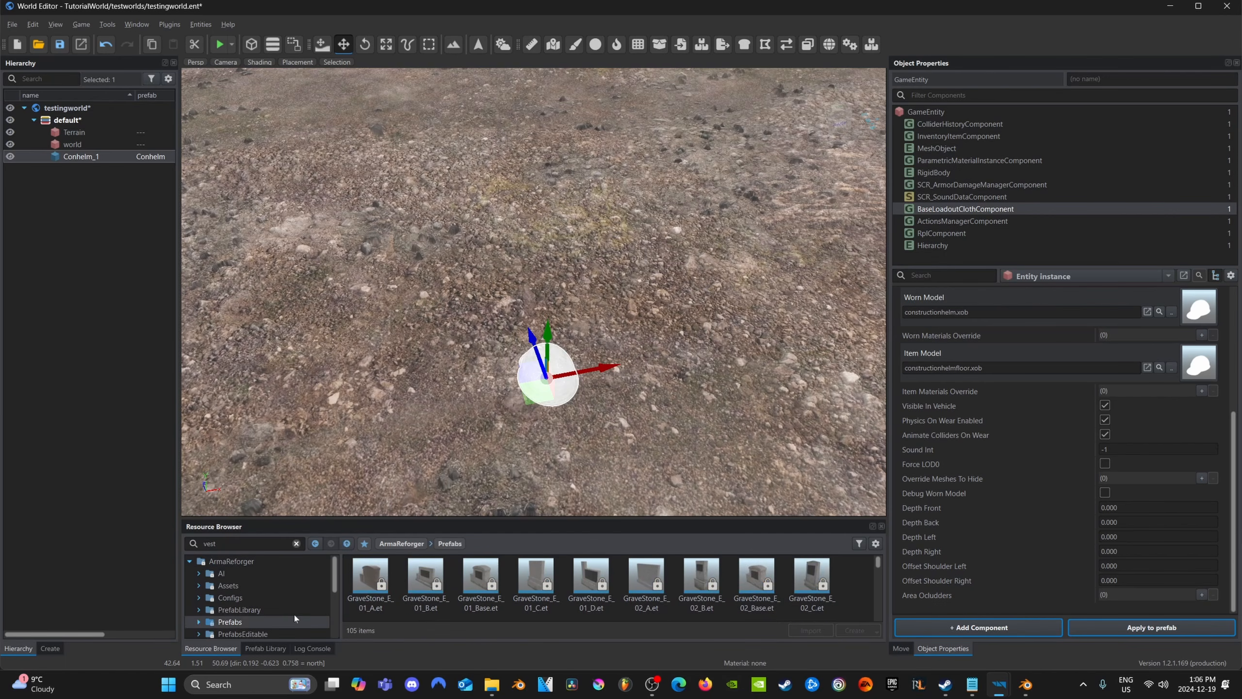
pyautogui.scroll(-2, 465, 605)
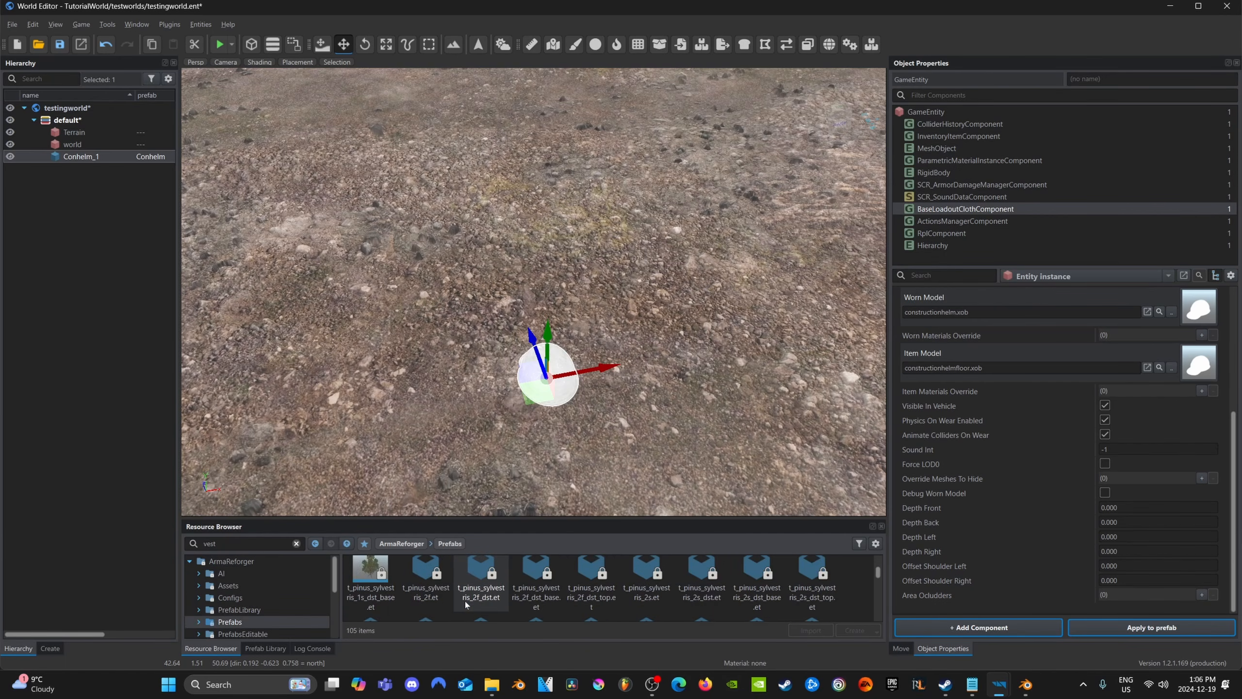
pyautogui.scroll(-3, 256, 610)
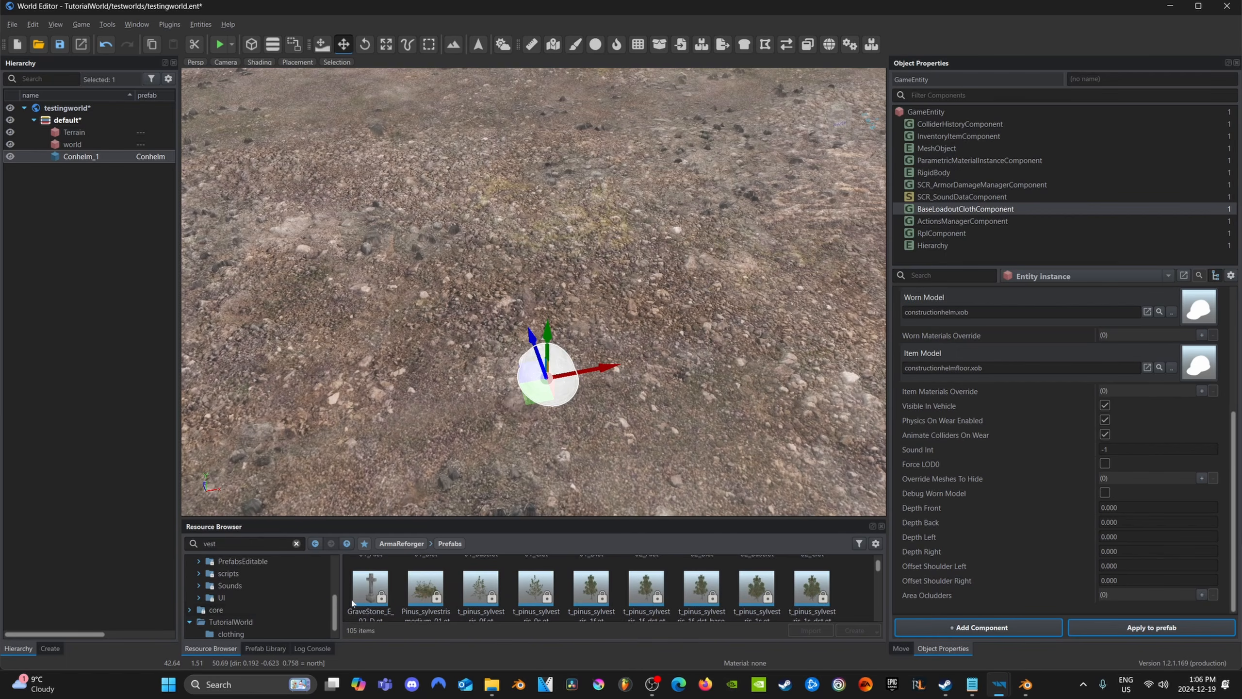
pyautogui.scroll(-1, 423, 597)
pyautogui.scroll(-3, 423, 598)
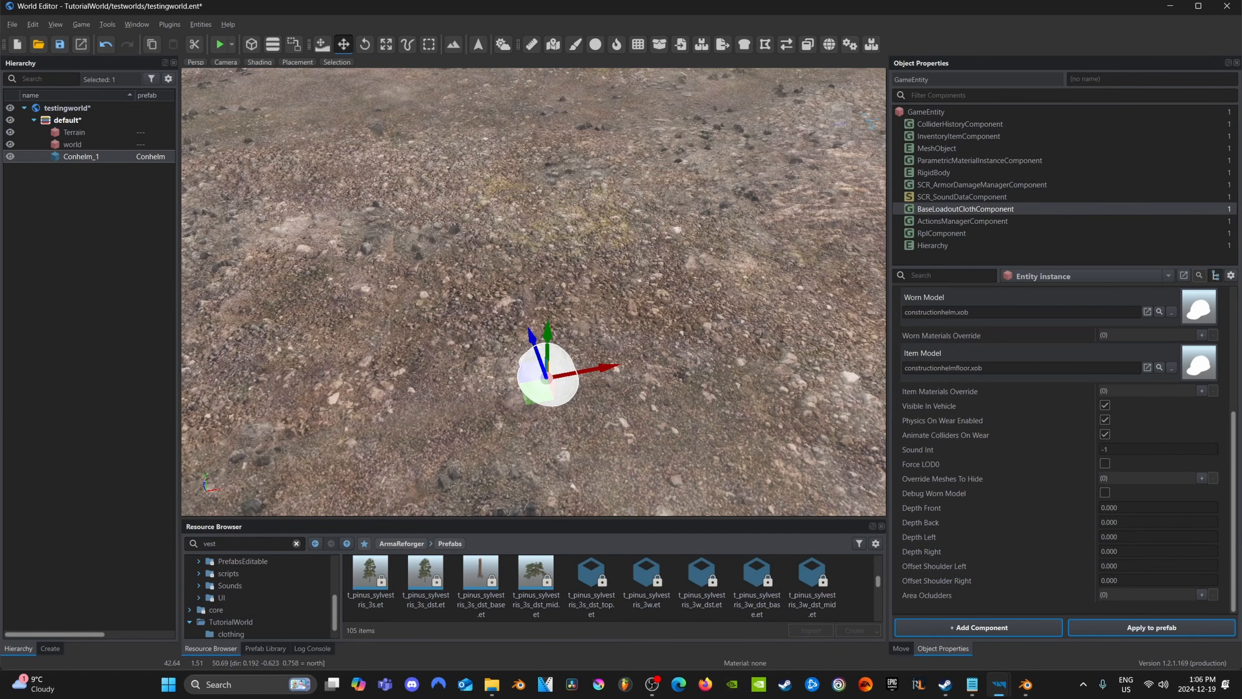
# Search the prefabs for "6b", place Vest_6B2.et beside the helmet, and break its prefab instance
pyautogui.doubleClick(210, 544)
pyautogui.write('6b')
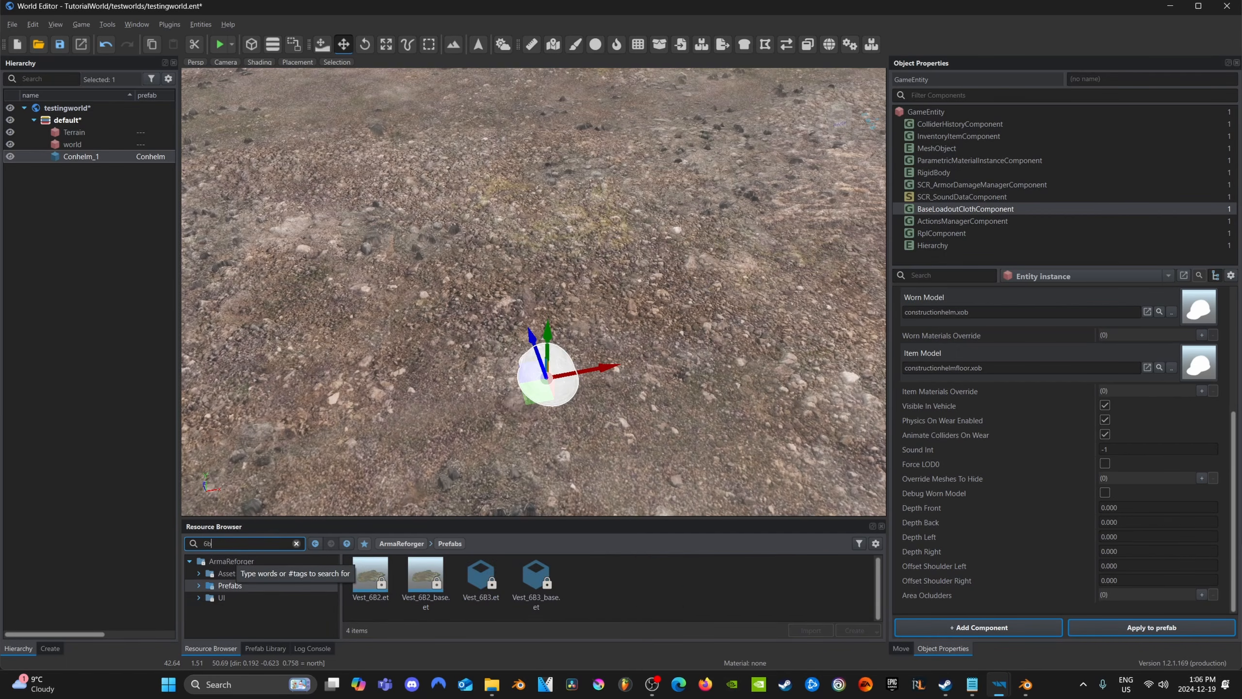
pyautogui.moveTo(529, 313); pyautogui.dragTo(533, 259, button='right')
pyautogui.moveTo(370, 578); pyautogui.dragTo(425, 362)
pyautogui.moveTo(539, 440); pyautogui.dragTo(482, 453, button='right')
pyautogui.moveTo(429, 318); pyautogui.dragTo(296, 342, button='middle')
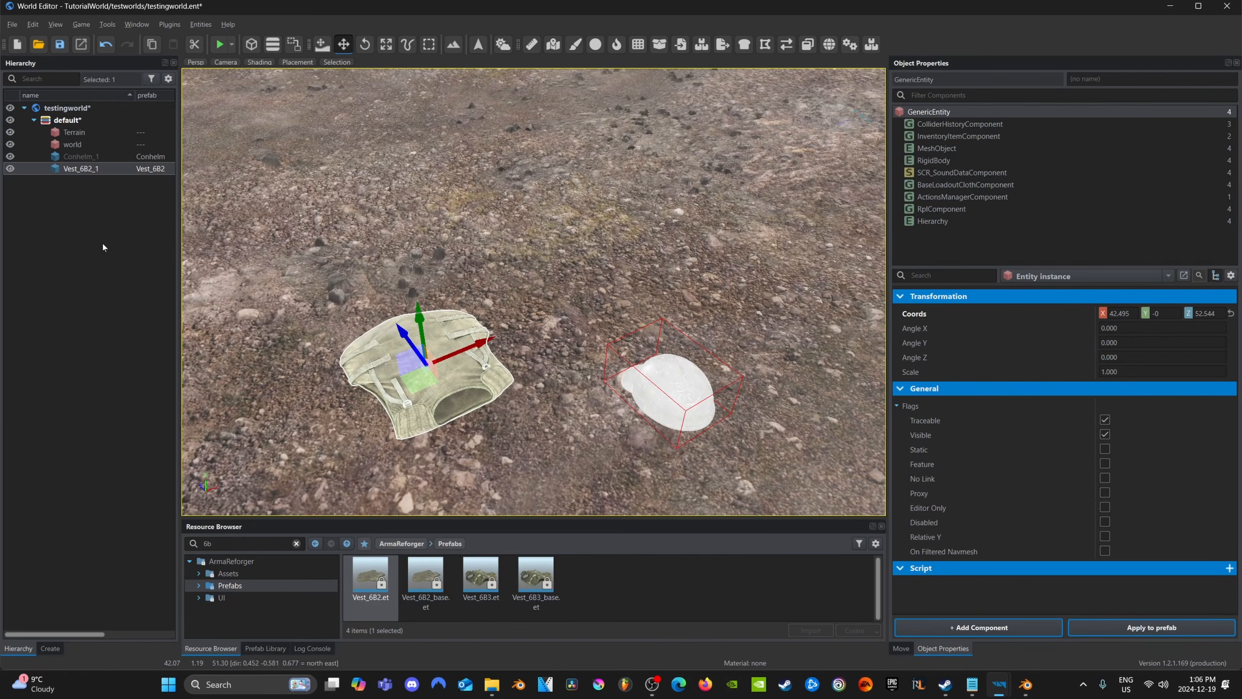
pyautogui.rightClick(86, 169)
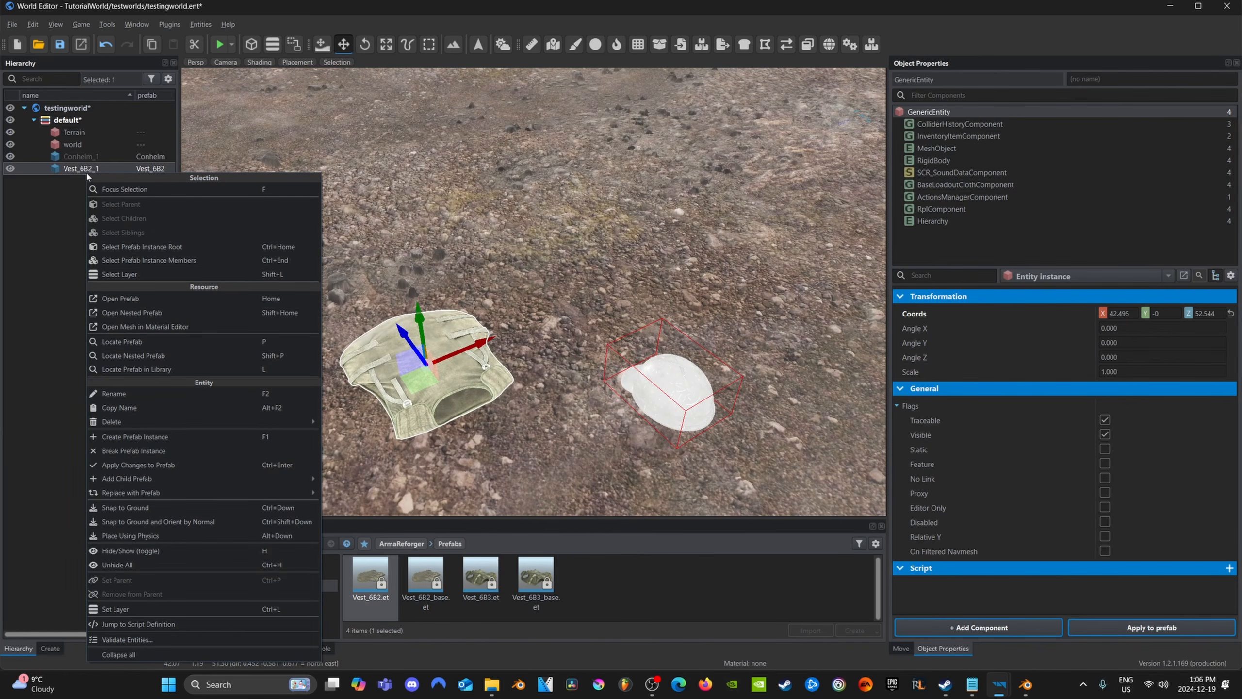
pyautogui.click(125, 451)
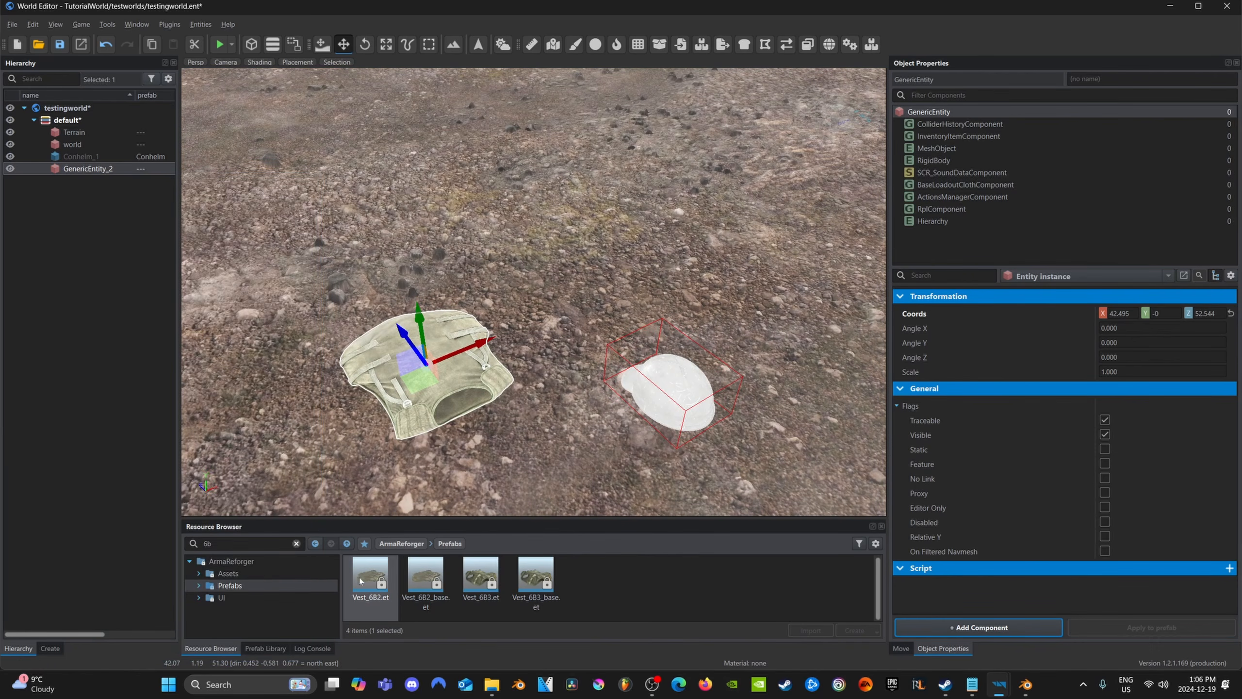
# Clear the prefab search and open TutorialVest.xob from TutorialWorld's clothing folder in the Workbench
pyautogui.click(298, 544)
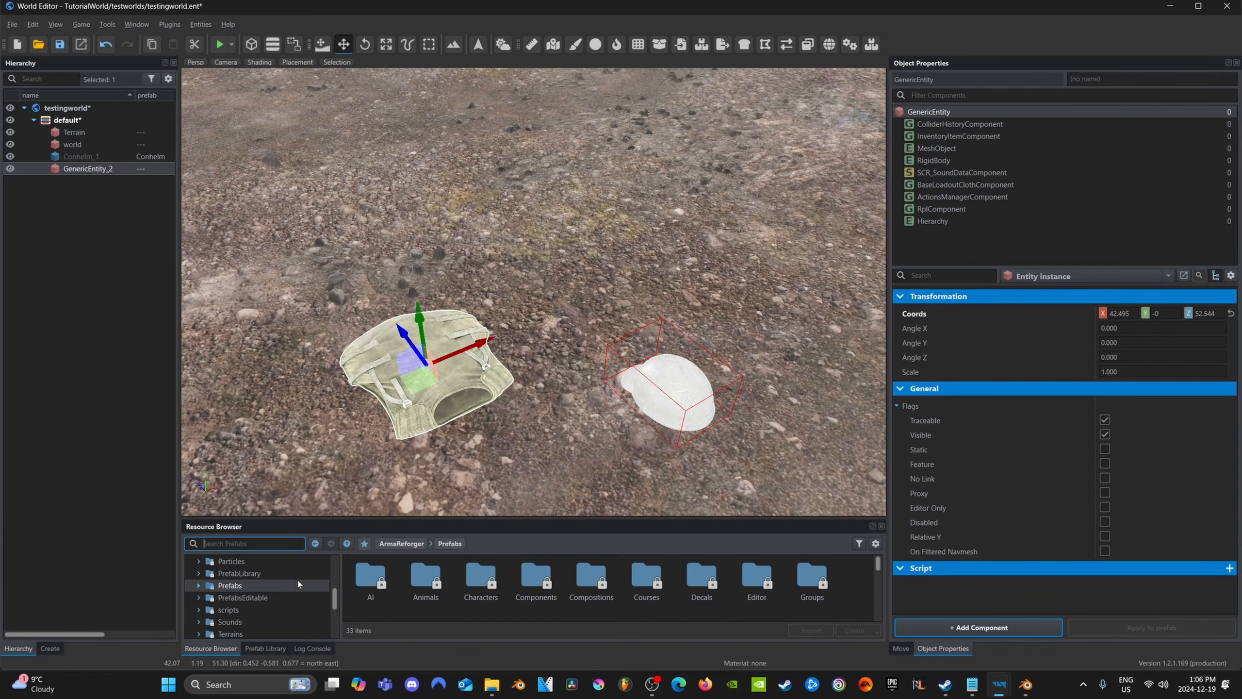
pyautogui.scroll(-2, 253, 624)
pyautogui.click(249, 623)
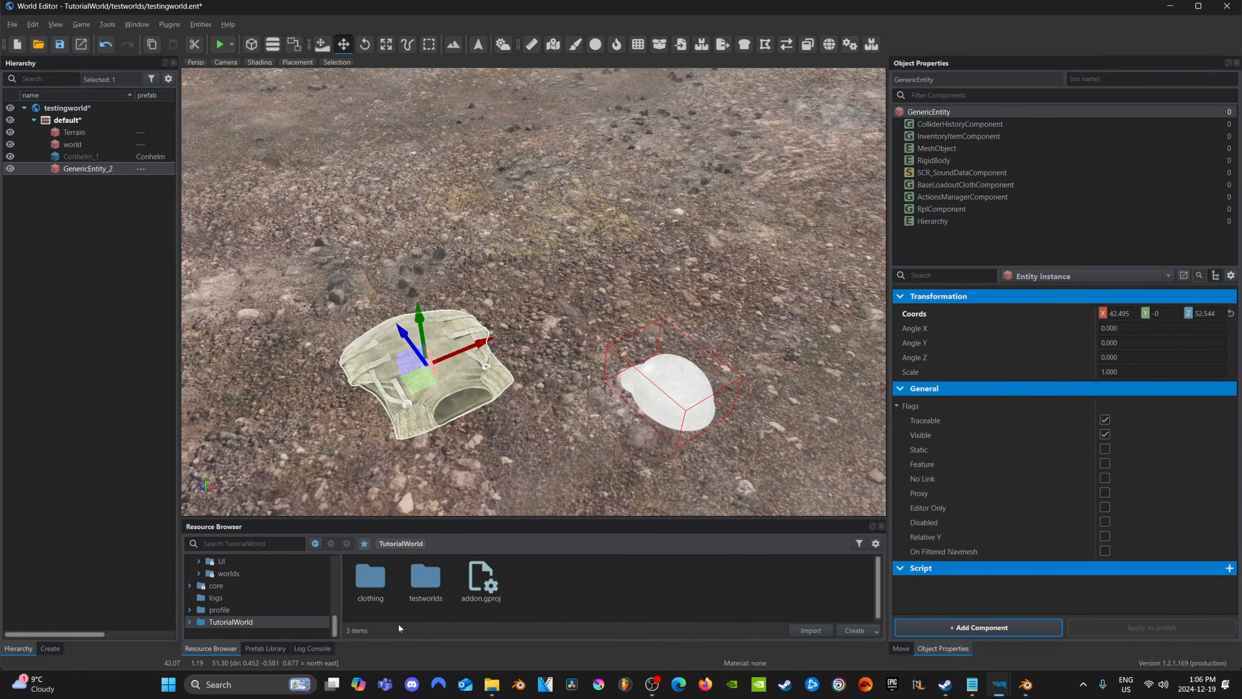
pyautogui.doubleClick(375, 590)
pyautogui.scroll(-2, 430, 602)
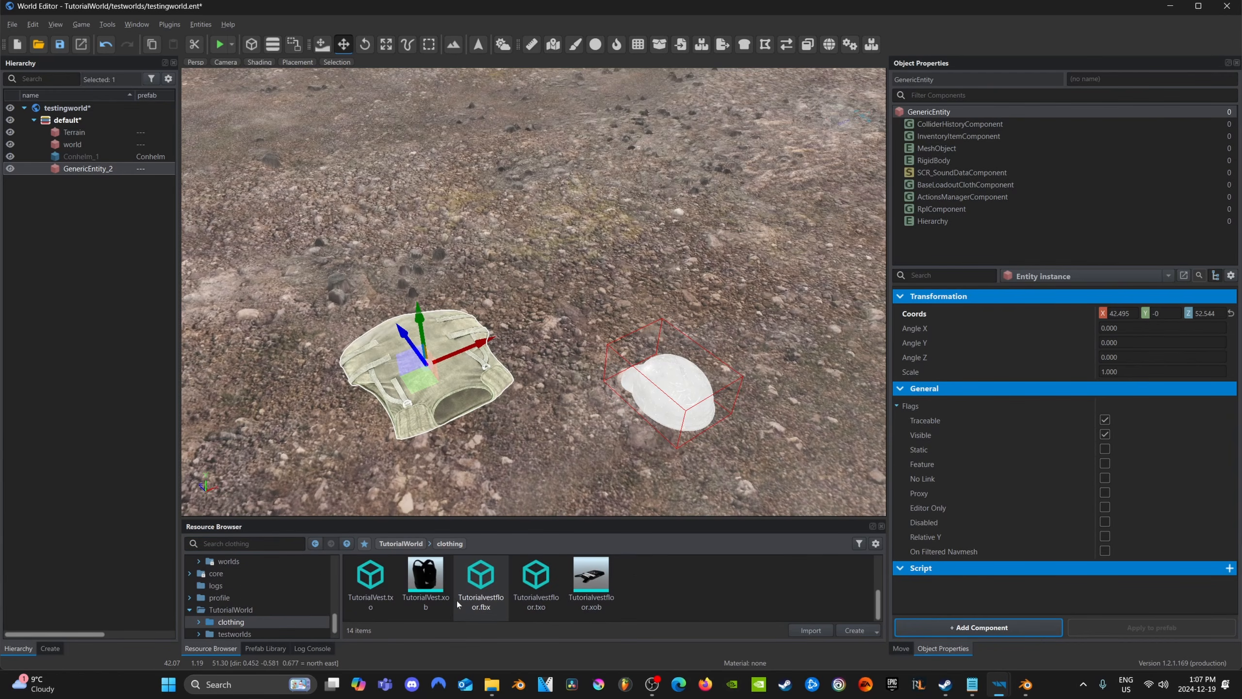
pyautogui.doubleClick(425, 578)
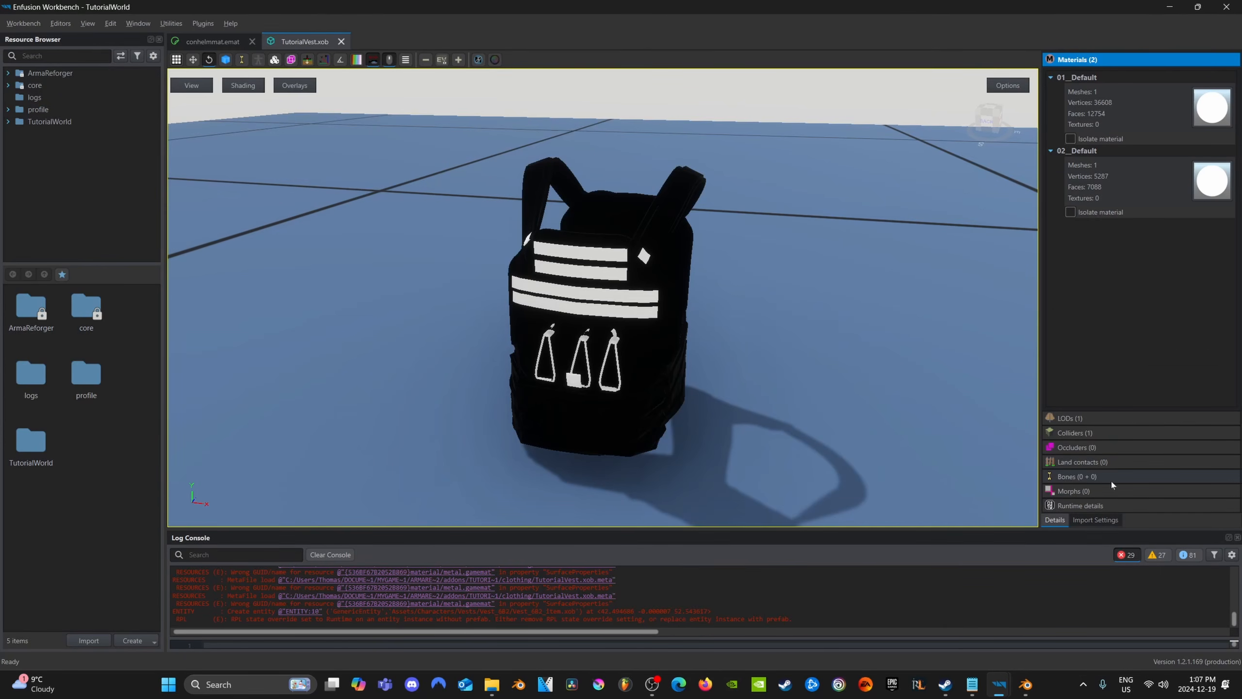
# Enable Export Skinning in TutorialVest.xob's import settings, reimport the resource, and check the model's bone details
pyautogui.click(1096, 519)
pyautogui.click(1142, 335)
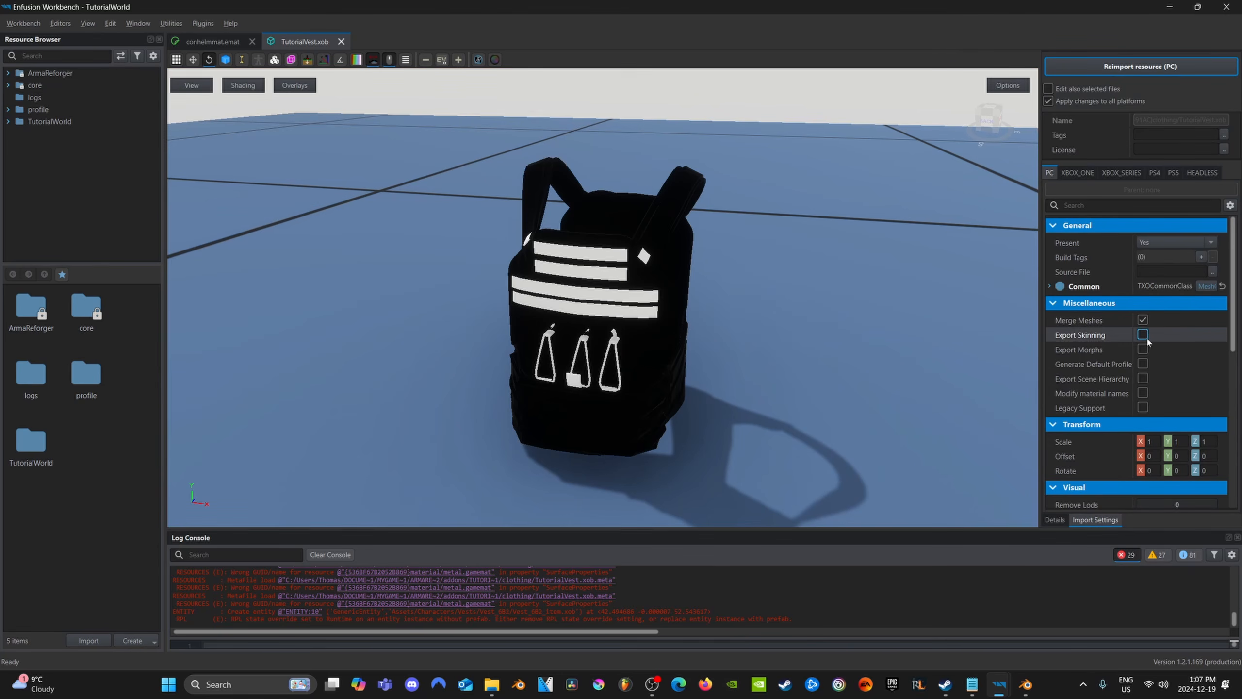
pyautogui.click(1143, 334)
pyautogui.click(1139, 66)
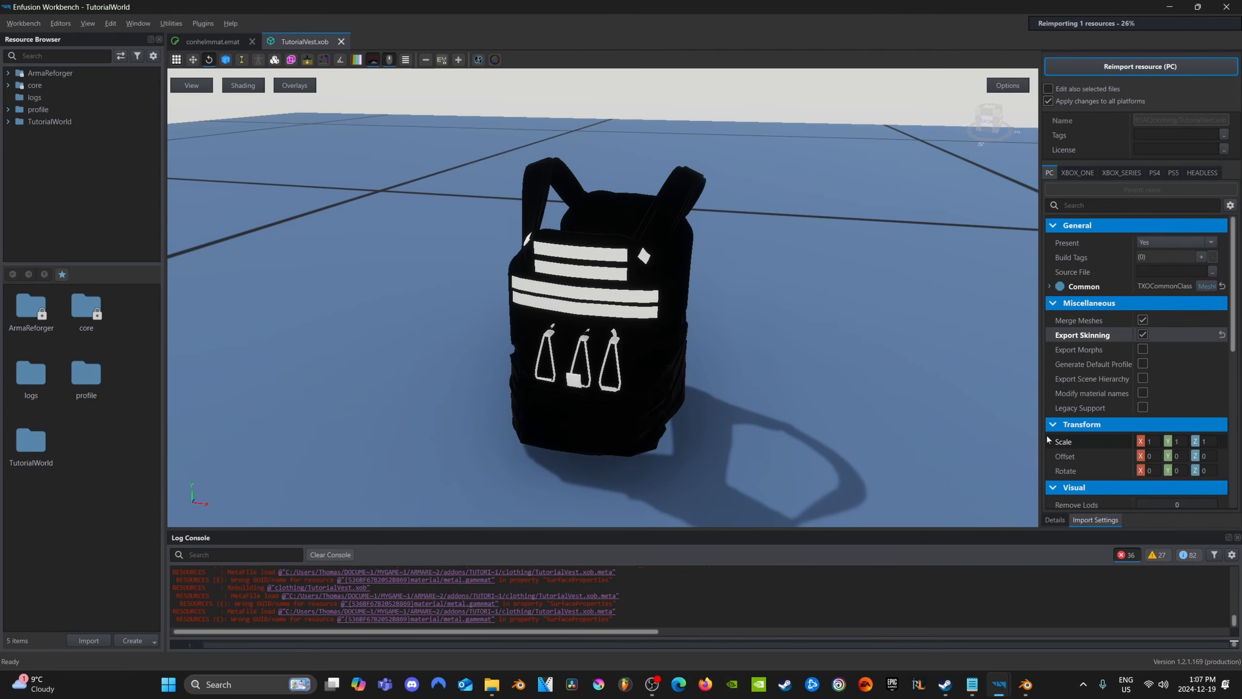
pyautogui.click(1056, 521)
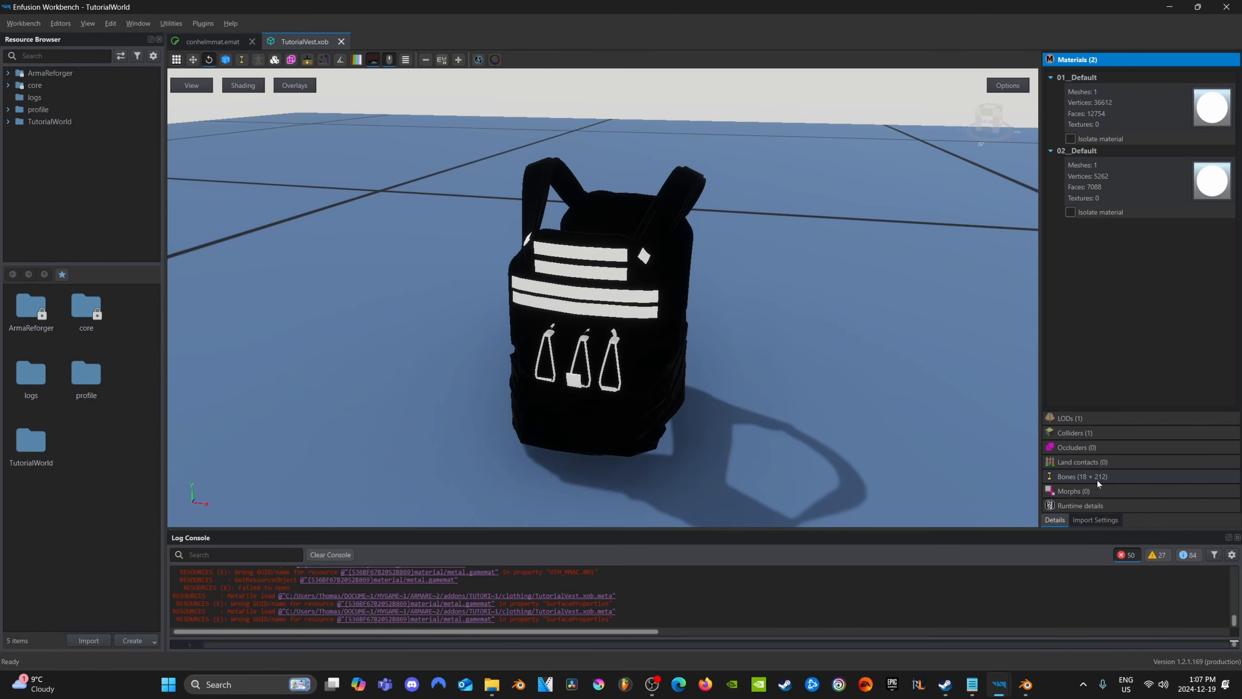
# Return to the World Editor and rename the unpacked vest entity to tutorialvest
pyautogui.moveTo(999, 684)
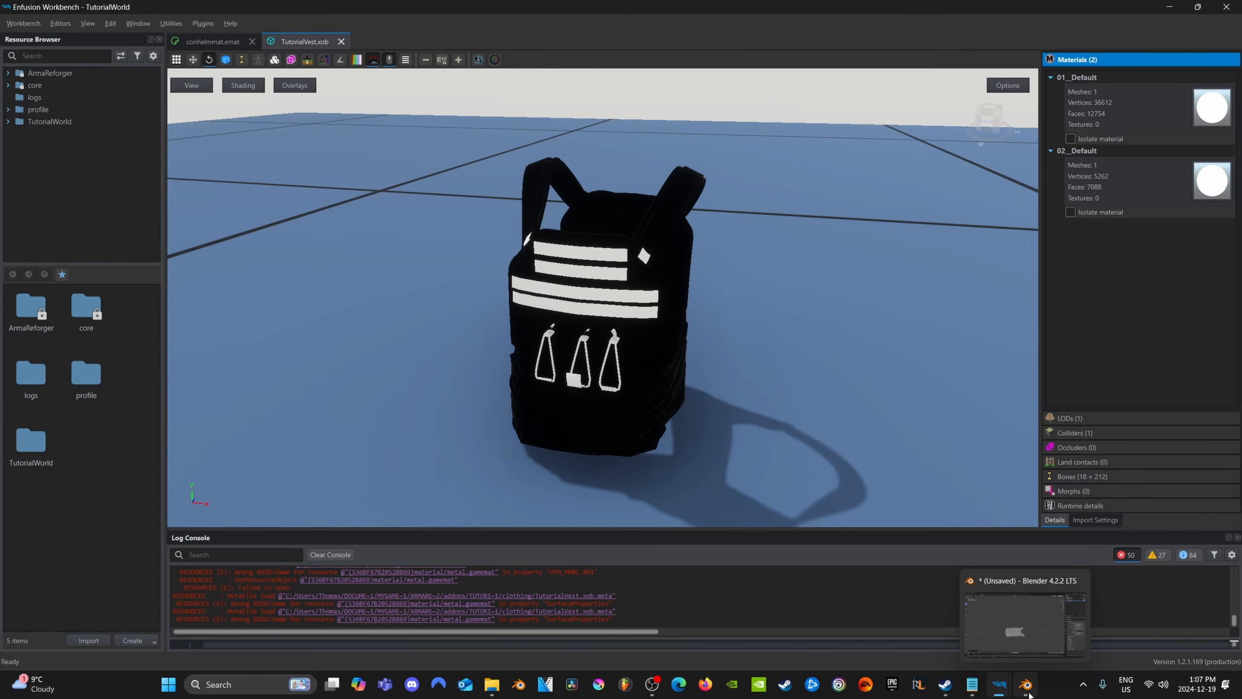
pyautogui.click(1075, 602)
pyautogui.moveTo(630, 404); pyautogui.dragTo(733, 392, button='right')
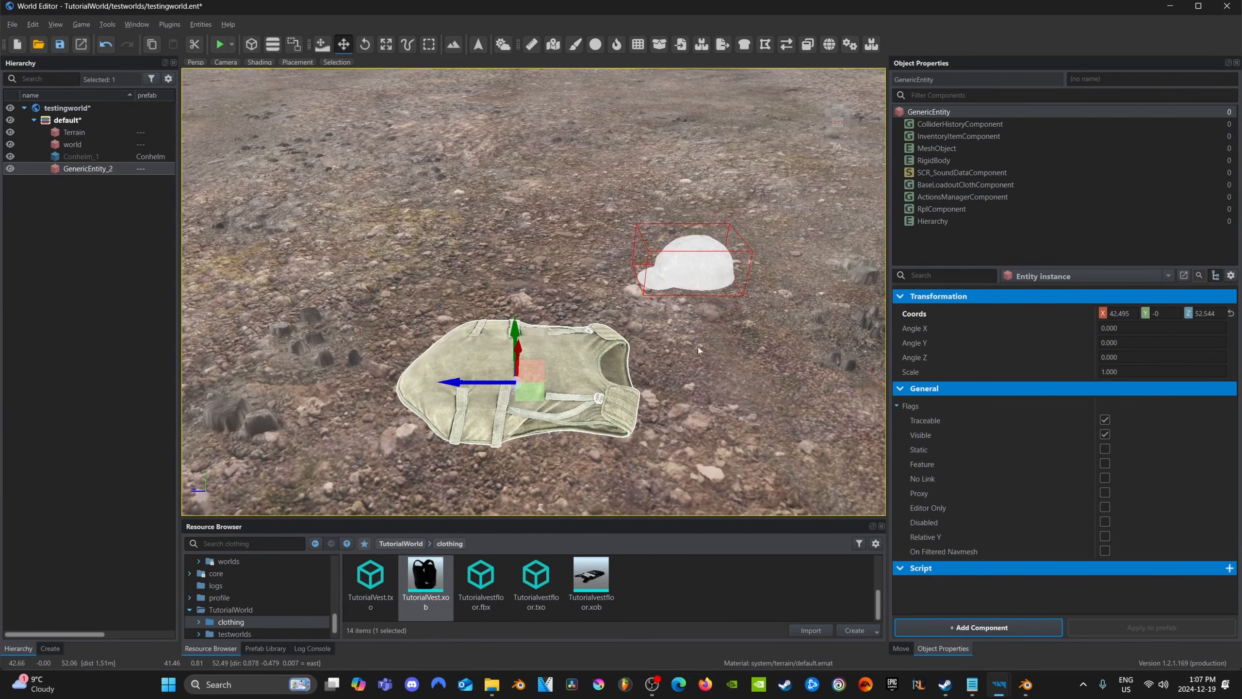
pyautogui.click(83, 169)
pyautogui.press('F2')
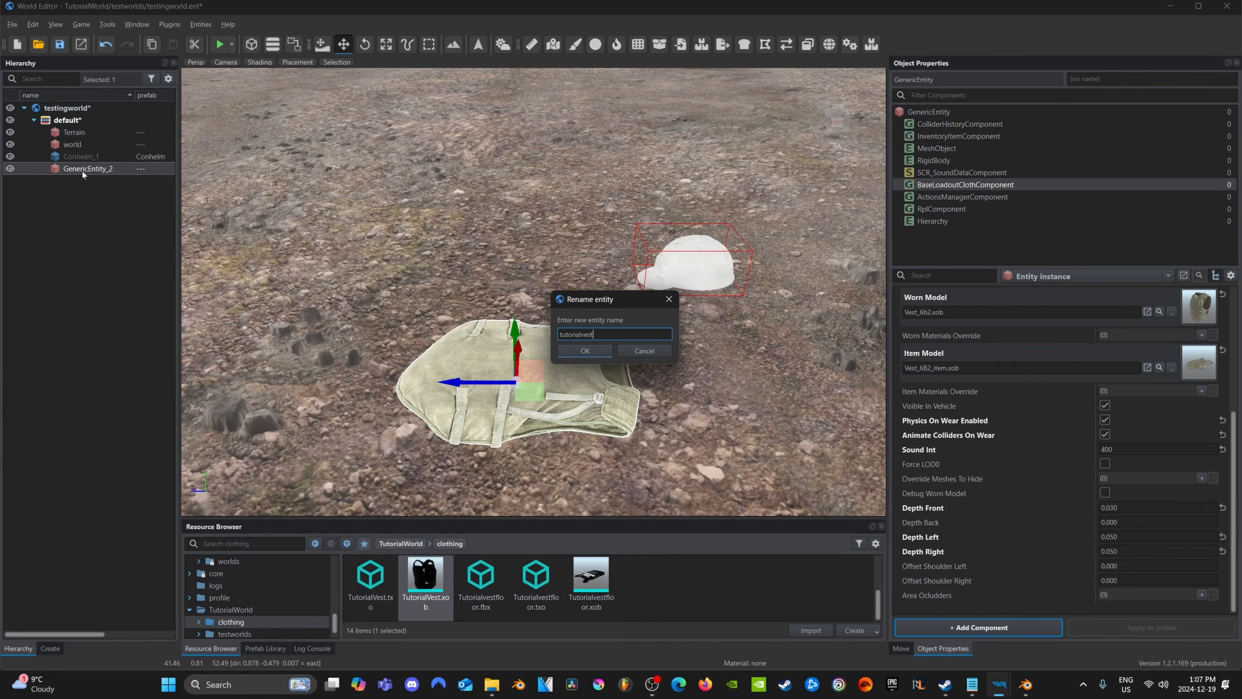
pyautogui.press('Return')
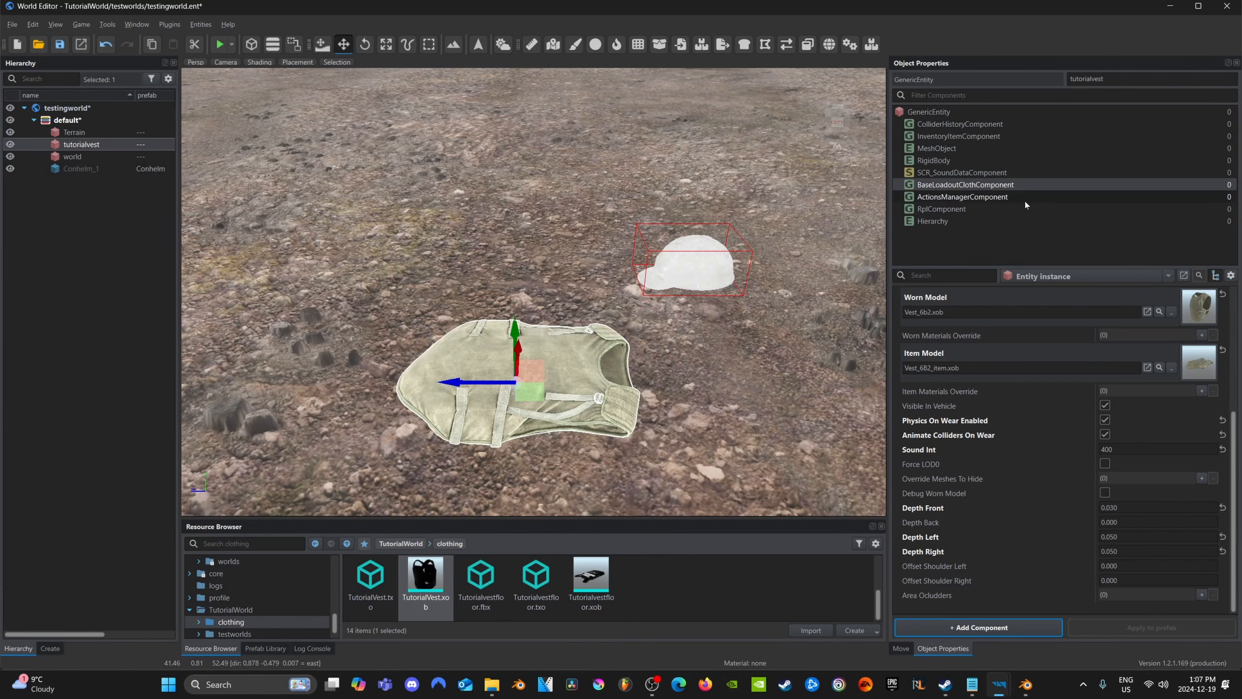
# In BaseLoadoutClothComponent, assign TutorialVest.xob as the Worn Model and Tutorialvestfloor.xob as the Item Model
pyautogui.scroll(3, 990, 382)
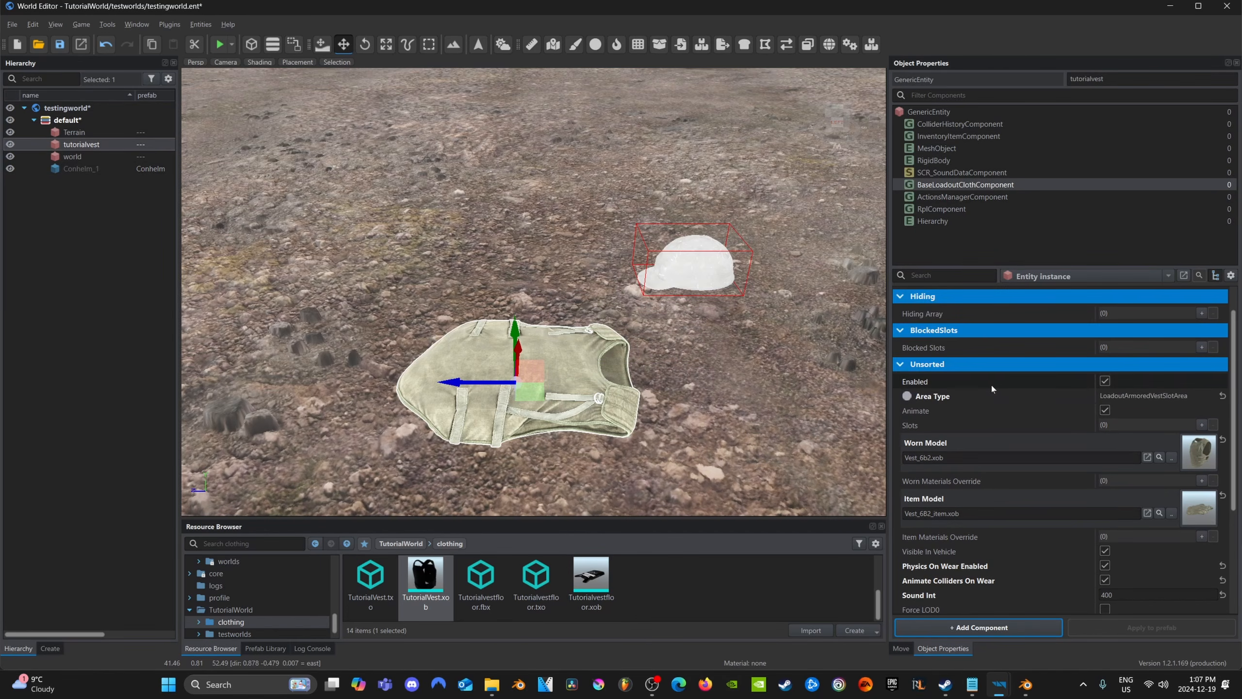
pyautogui.scroll(-3, 990, 383)
pyautogui.moveTo(425, 578); pyautogui.dragTo(1047, 366)
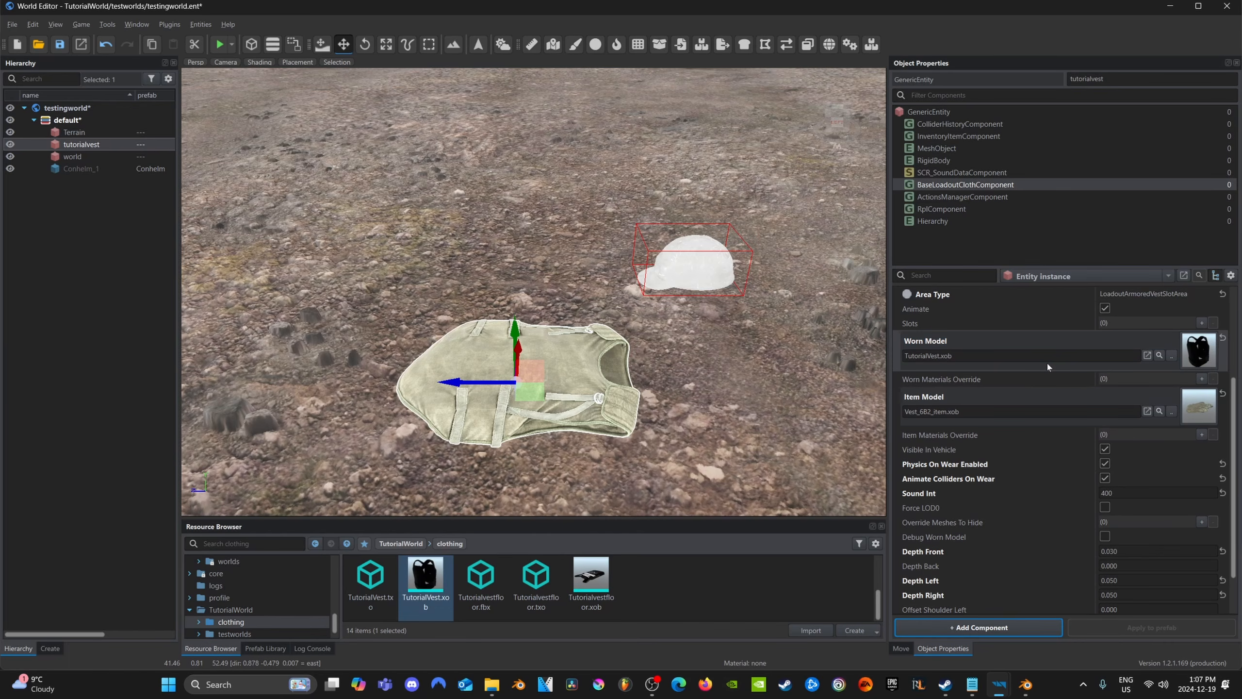
pyautogui.moveTo(591, 577); pyautogui.dragTo(1019, 406)
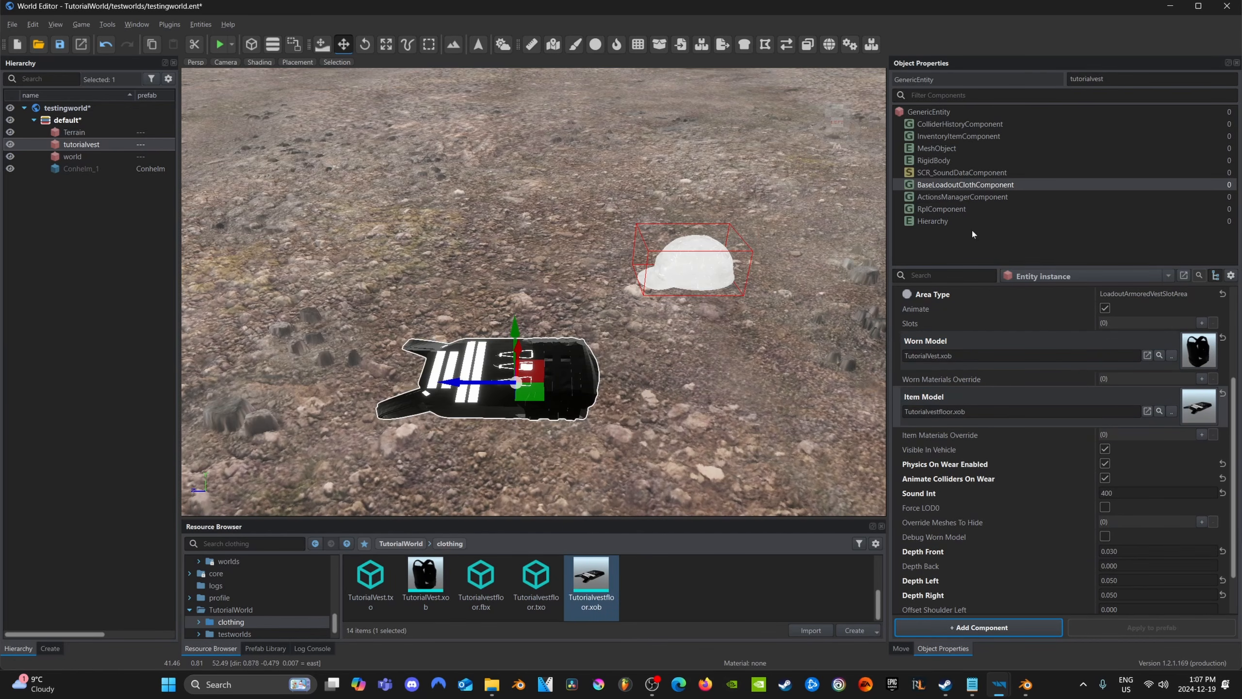
# Add an SCR_ArmorDamageManagerComponent to the tutorialvest entity
pyautogui.moveTo(654, 328); pyautogui.dragTo(534, 315, button='right')
pyautogui.press('d')
pyautogui.press('d')
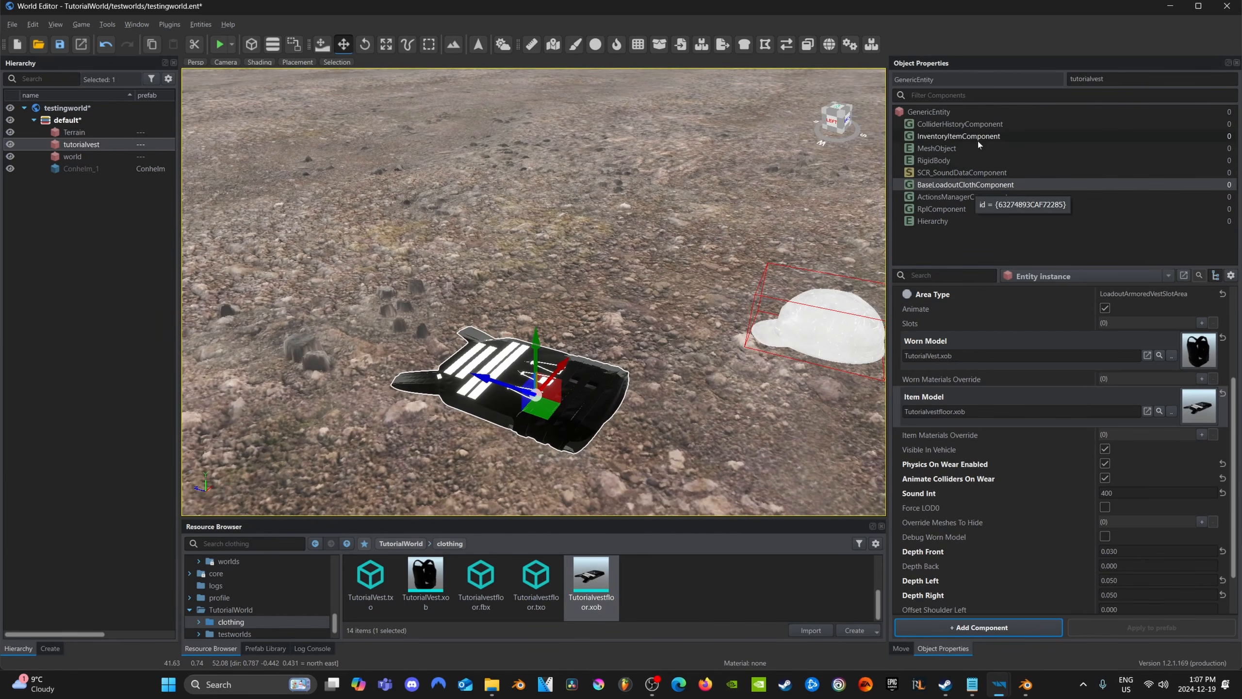
pyautogui.click(953, 628)
pyautogui.write('a')
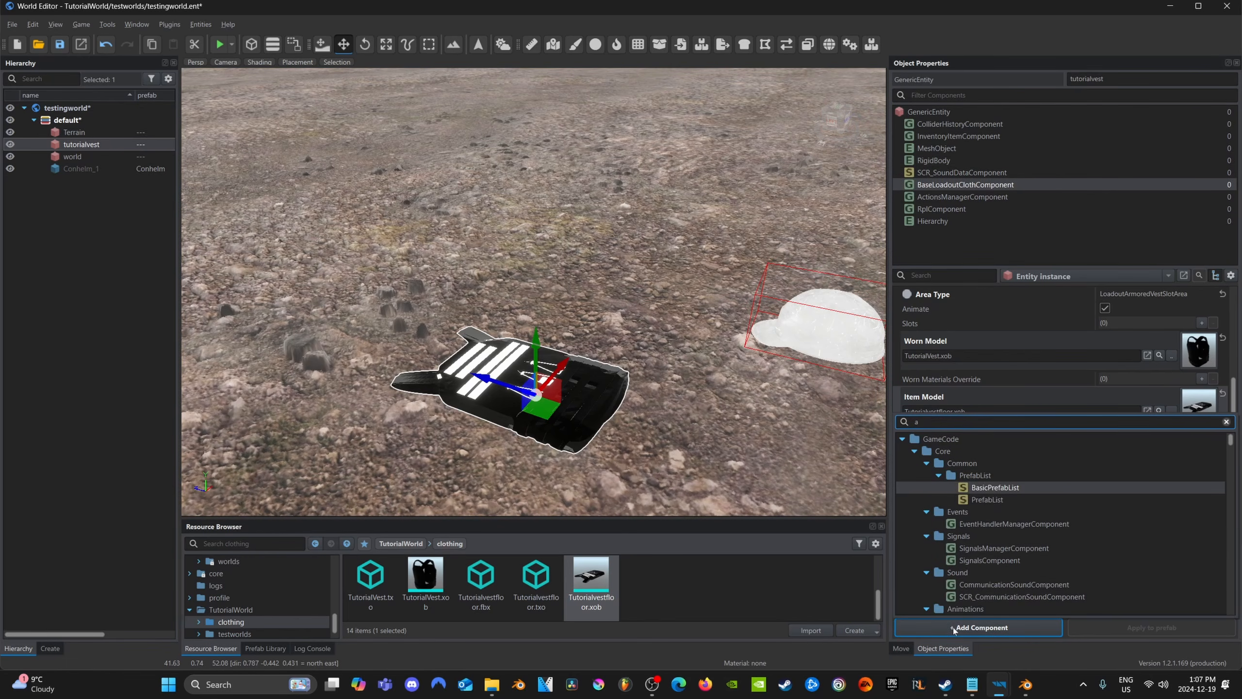
pyautogui.write('rmo')
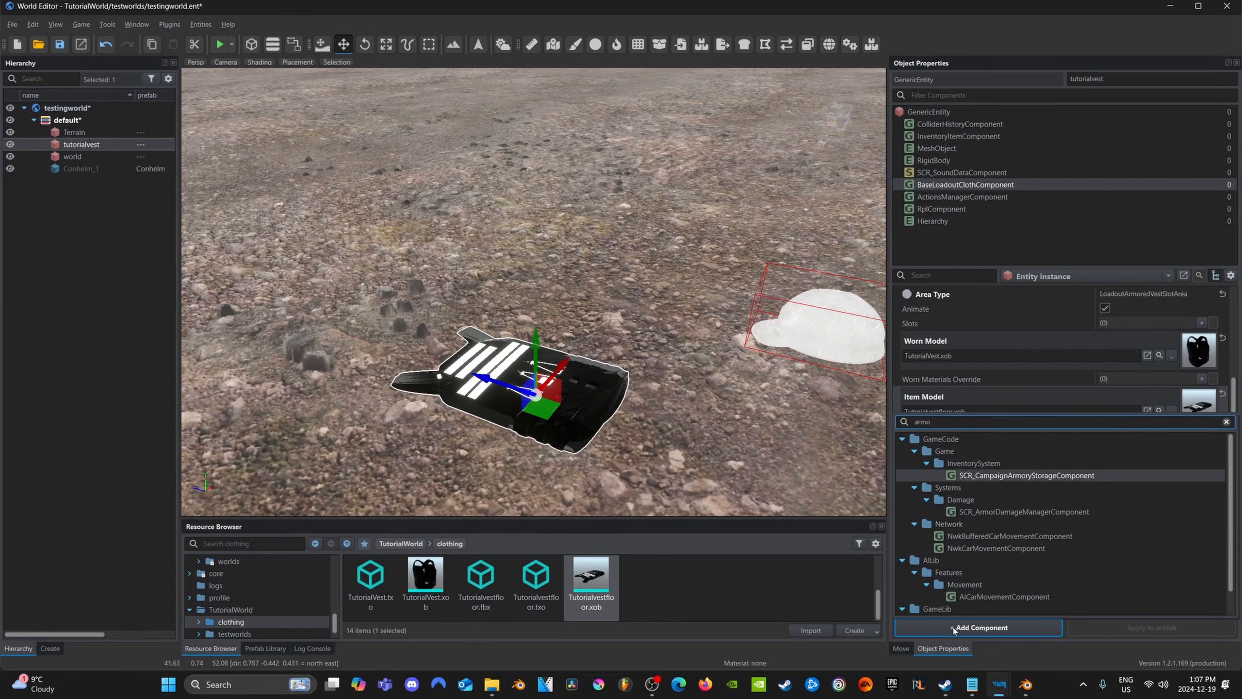
pyautogui.doubleClick(1016, 512)
# Save the vest as prefab tutorialvest in clothing/savedclothing, and replace the original scene entity with an instance of that prefab
pyautogui.press('d')
pyautogui.moveTo(469, 329); pyautogui.dragTo(410, 321, button='right')
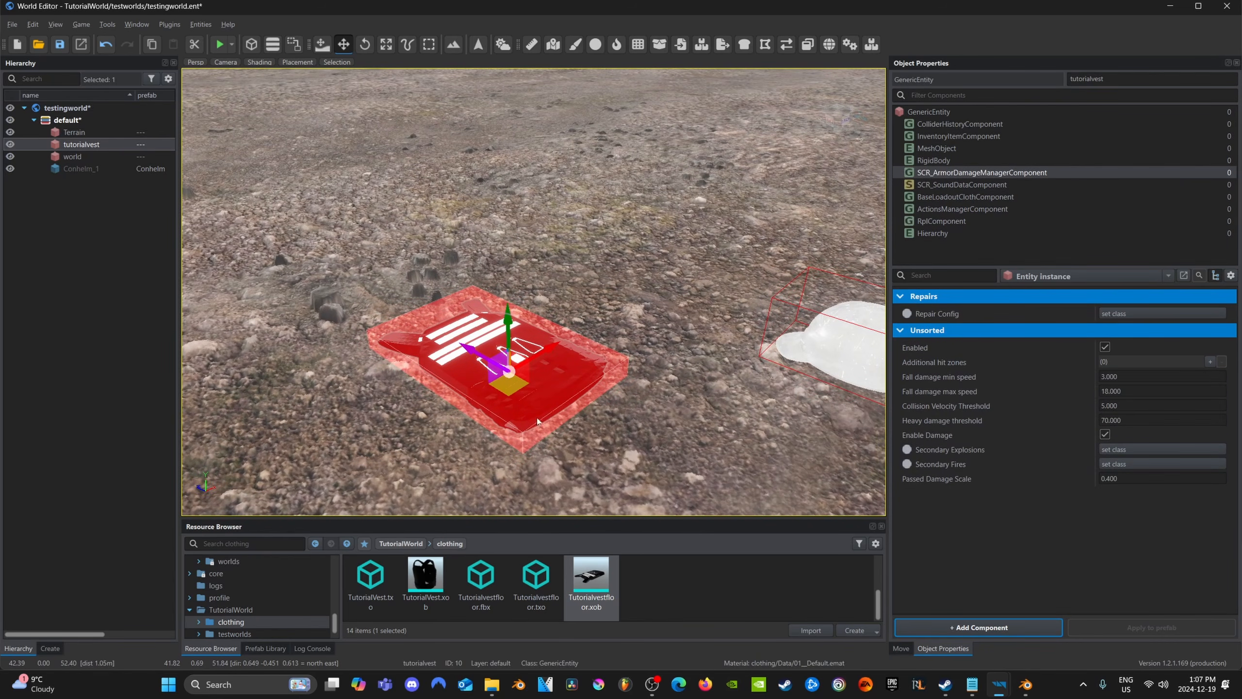
pyautogui.moveTo(482, 313); pyautogui.dragTo(531, 325, button='right')
pyautogui.press('a')
pyautogui.press('w')
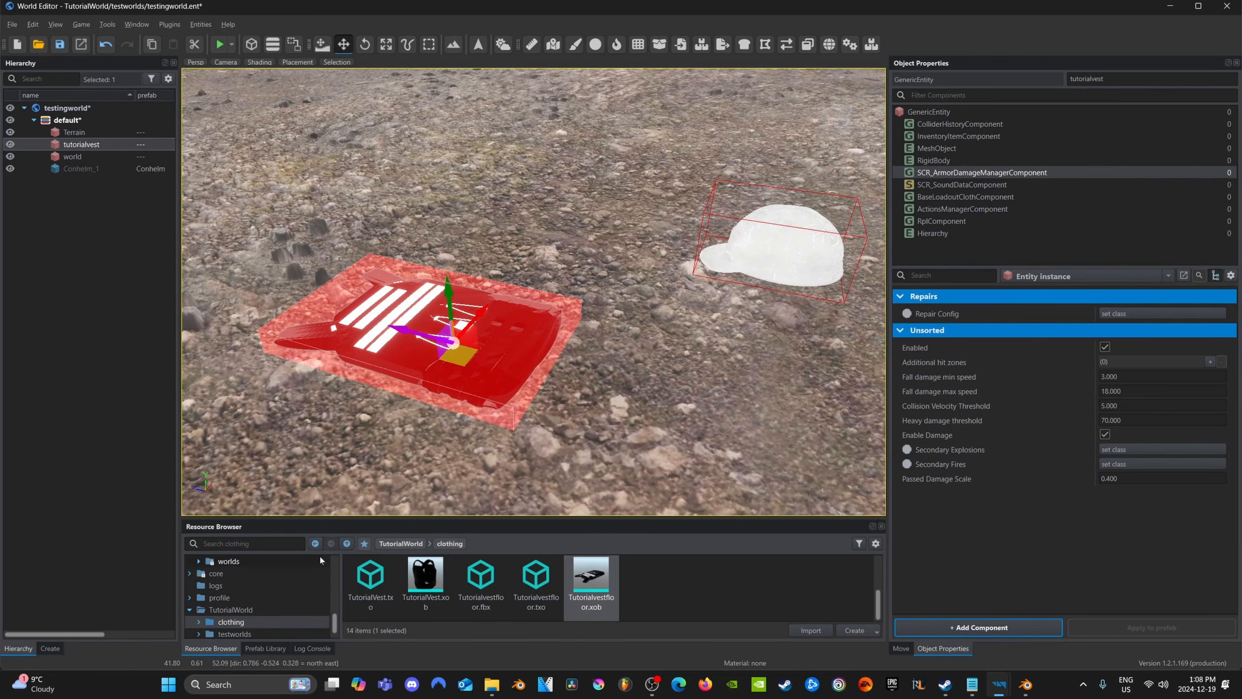
pyautogui.scroll(3, 453, 587)
pyautogui.doubleClick(439, 594)
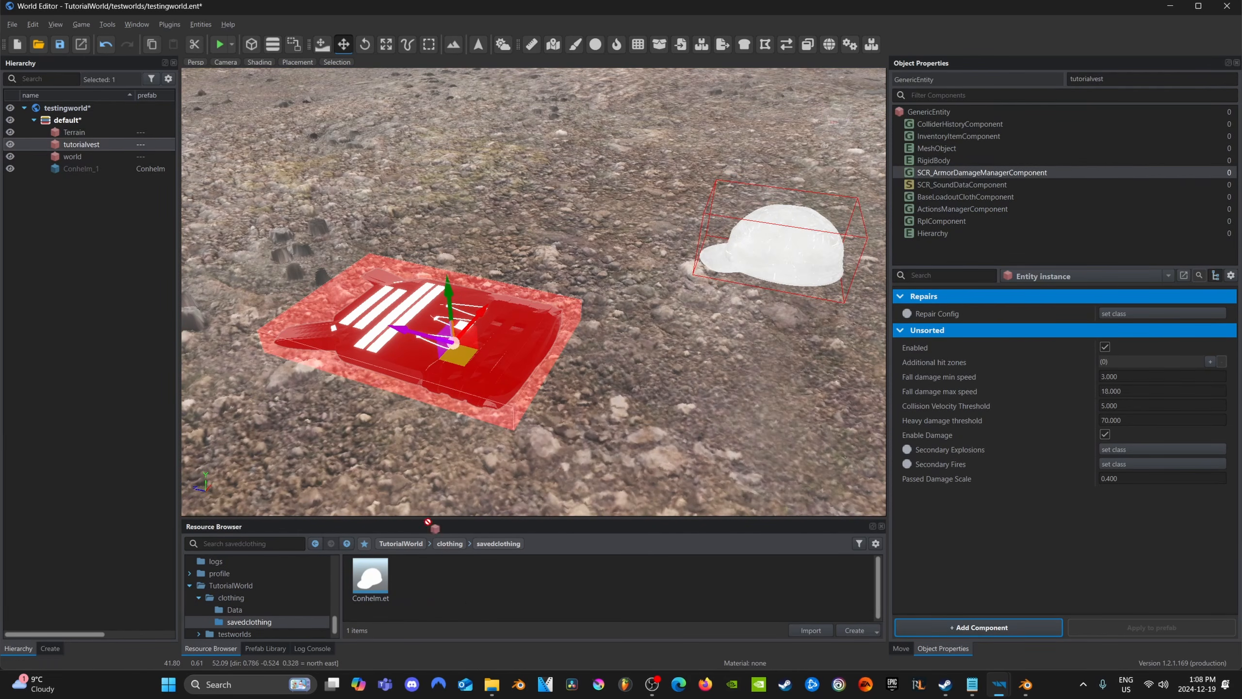
pyautogui.moveTo(427, 521); pyautogui.dragTo(466, 595)
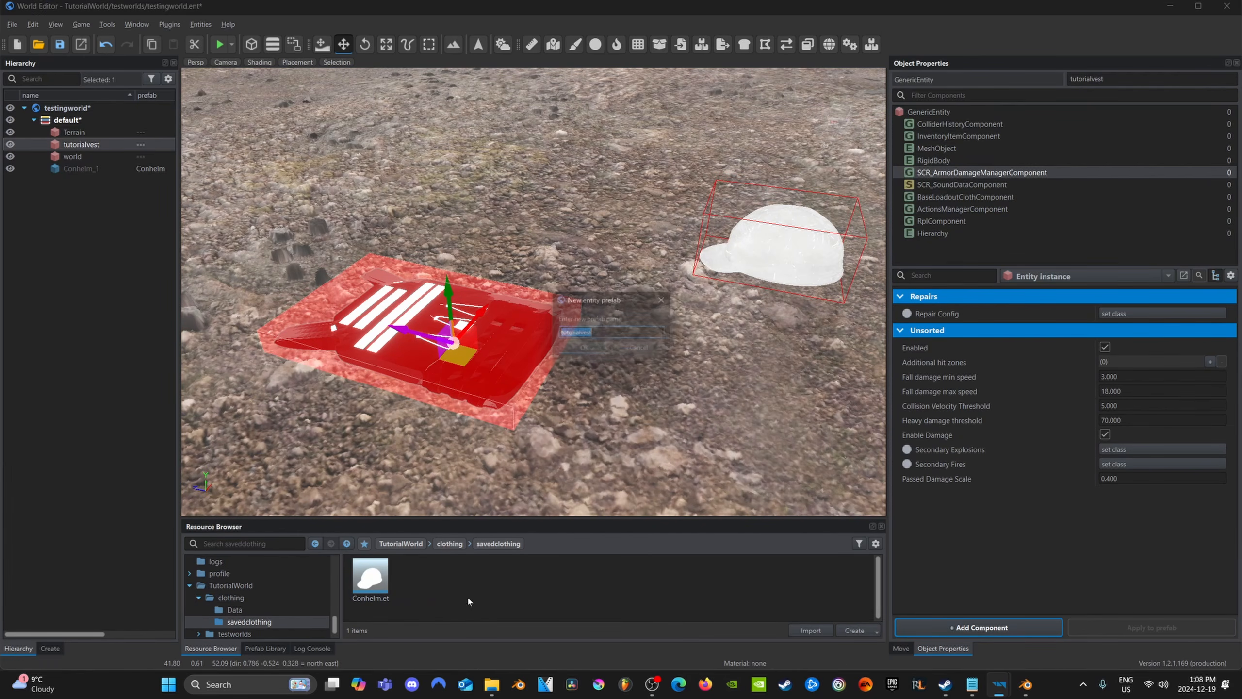
pyautogui.click(585, 351)
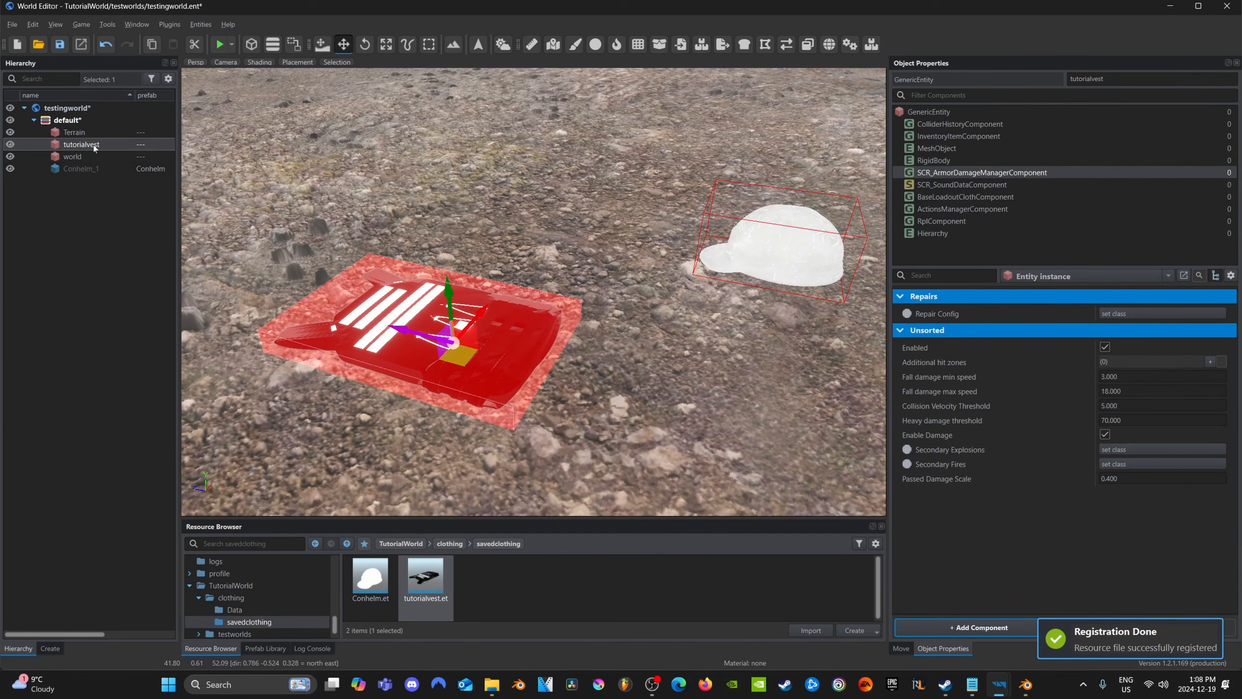
pyautogui.press('Delete')
pyautogui.moveTo(425, 577); pyautogui.dragTo(413, 386)
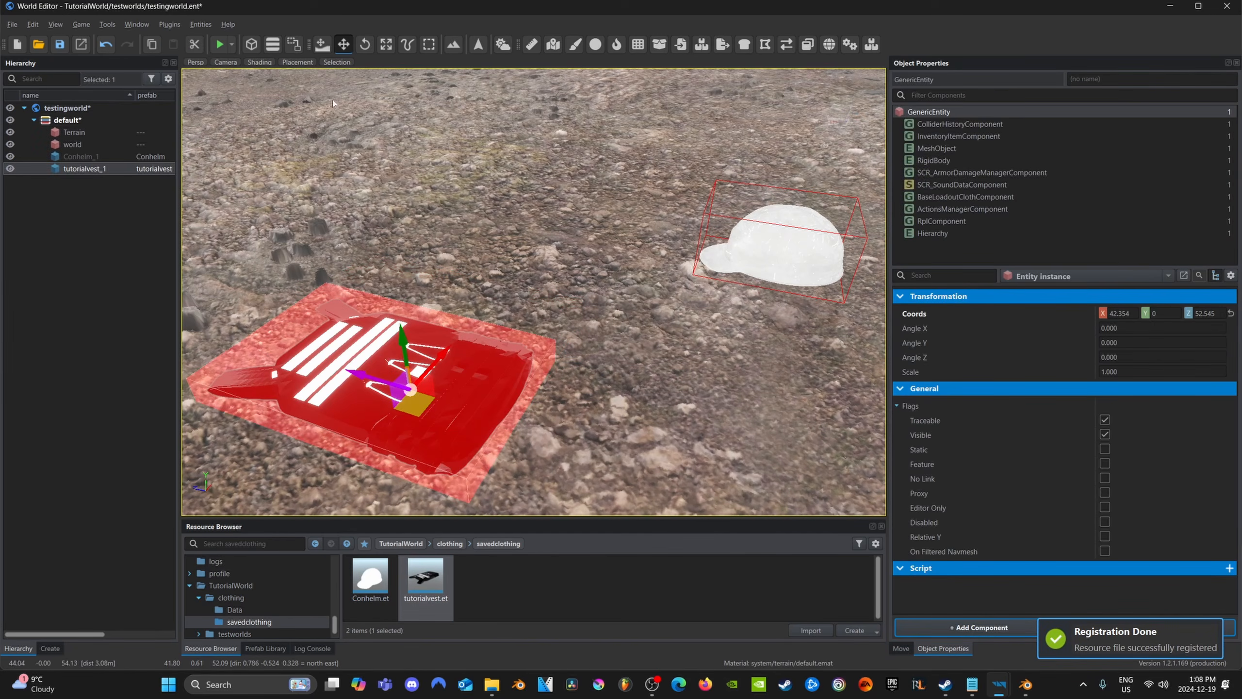
# Run the world in play mode, take off the character's ALICE gear and body armor, and equip the custom vest from the vicinity
pyautogui.press('F5')
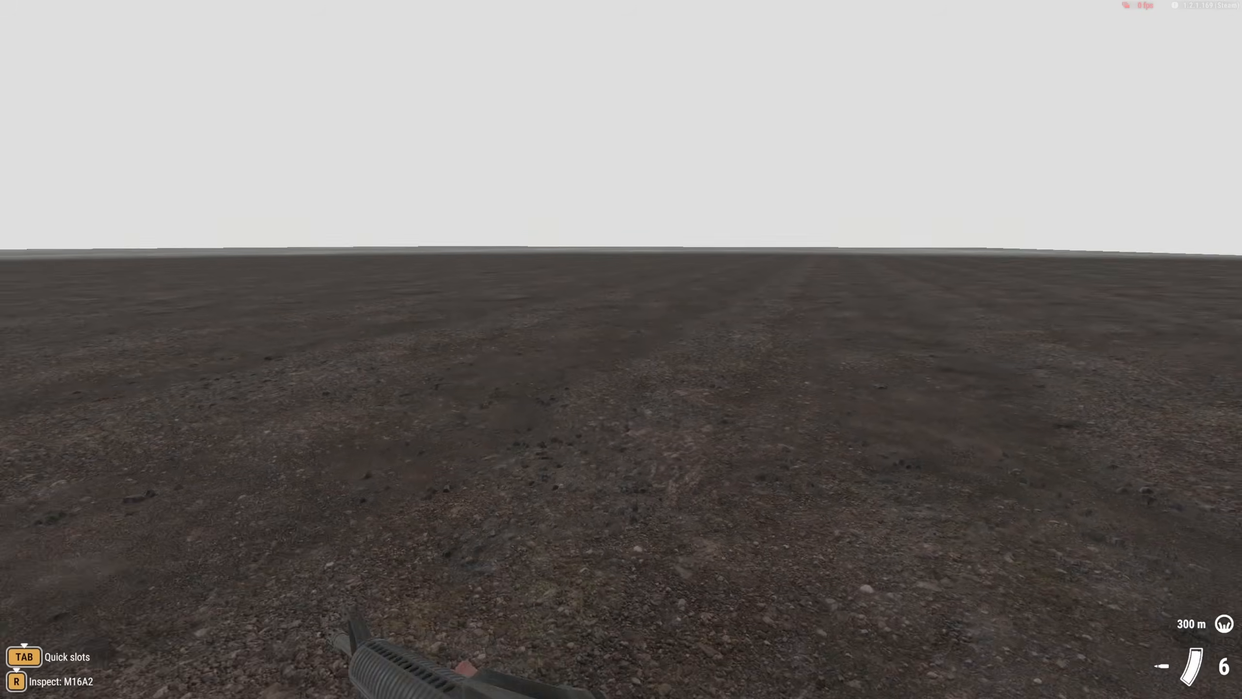
pyautogui.press('i')
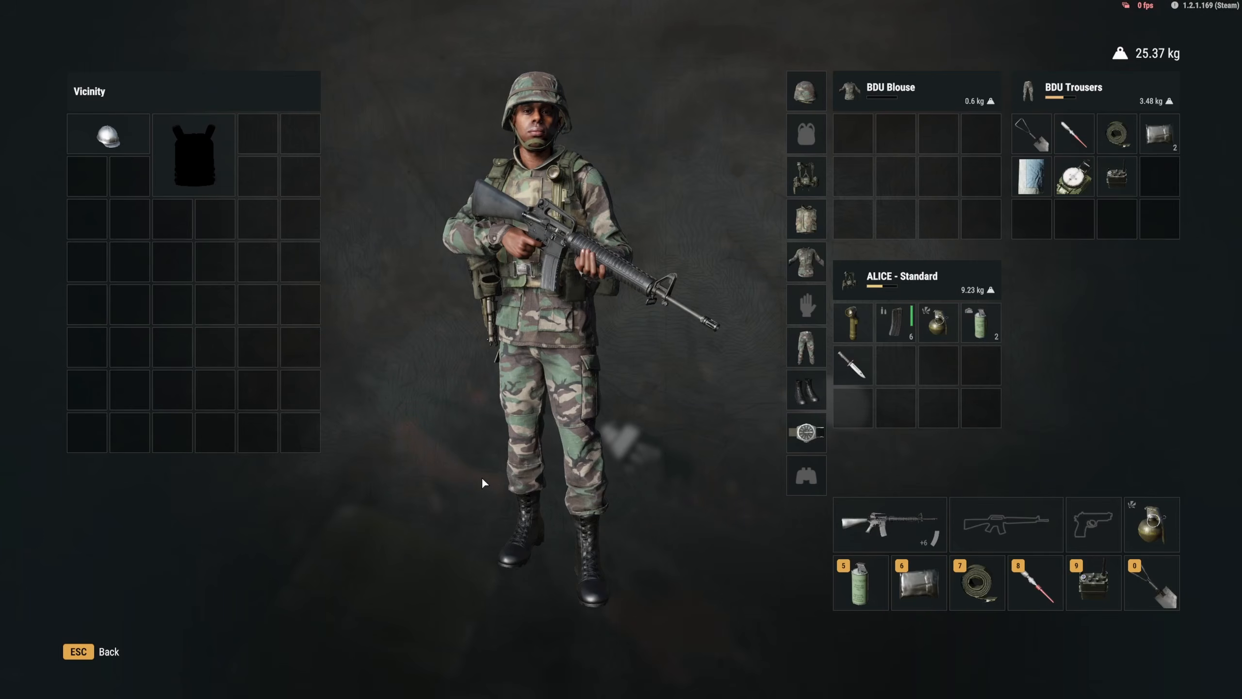
pyautogui.rightClick(806, 182)
pyautogui.rightClick(807, 221)
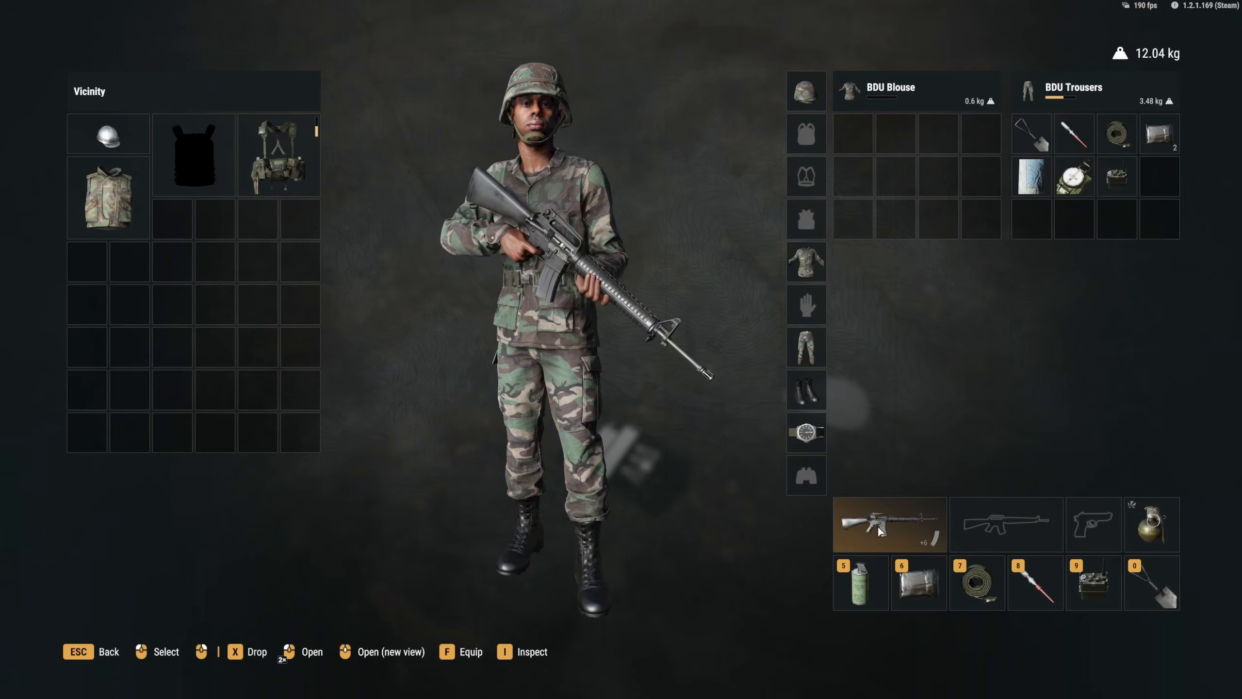
pyautogui.rightClick(193, 156)
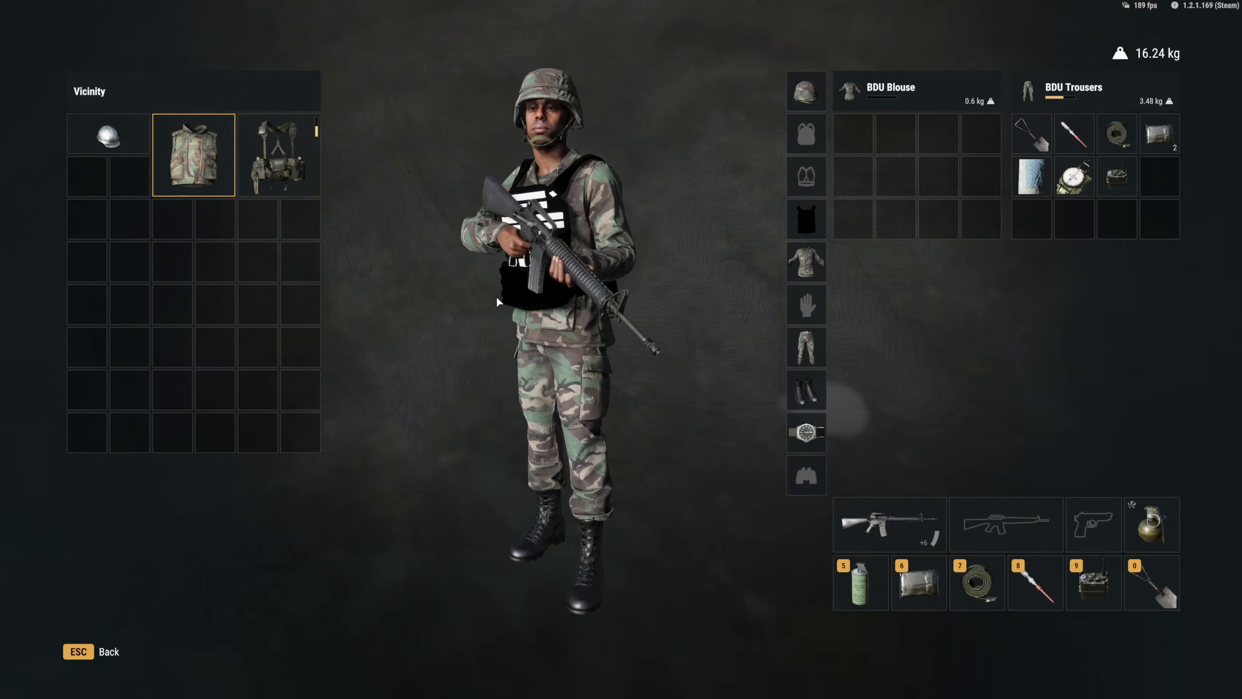
# Rotate the character in the inventory to examine the vest's fit from all sides, and equip the construction helmet
pyautogui.moveTo(497, 298); pyautogui.dragTo(1098, 342)
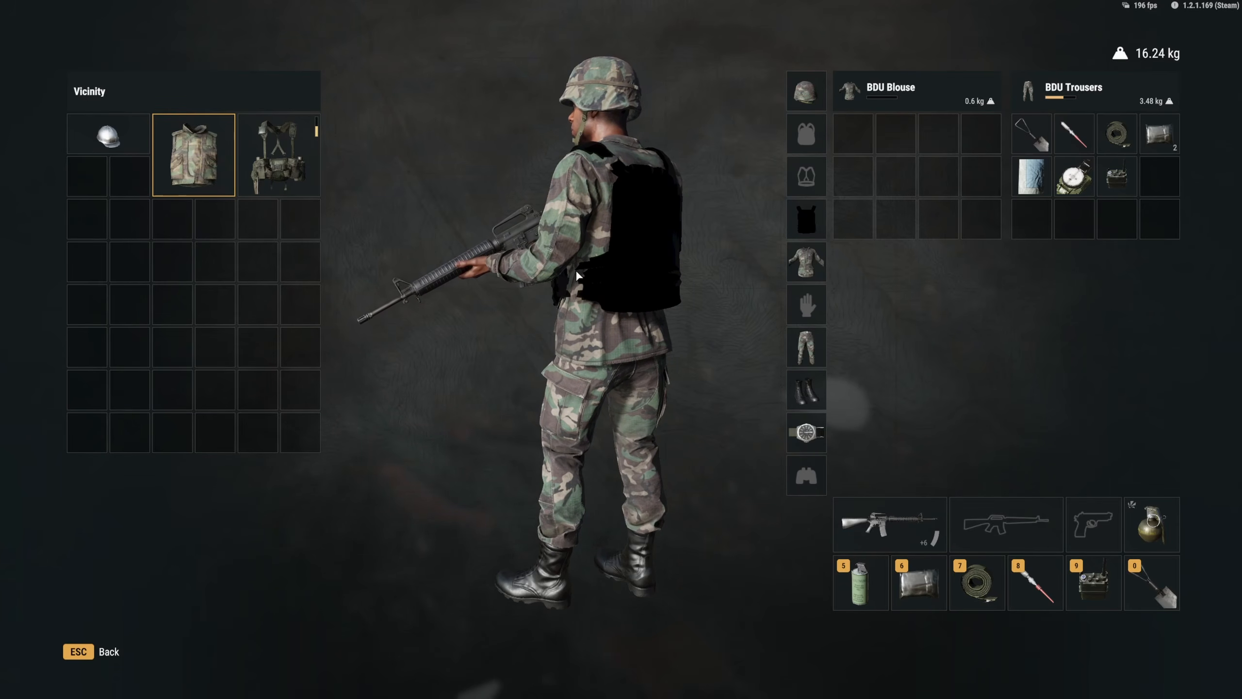
pyautogui.moveTo(504, 294); pyautogui.dragTo(800, 347)
pyautogui.moveTo(477, 331); pyautogui.dragTo(777, 315)
pyautogui.doubleClick(107, 135)
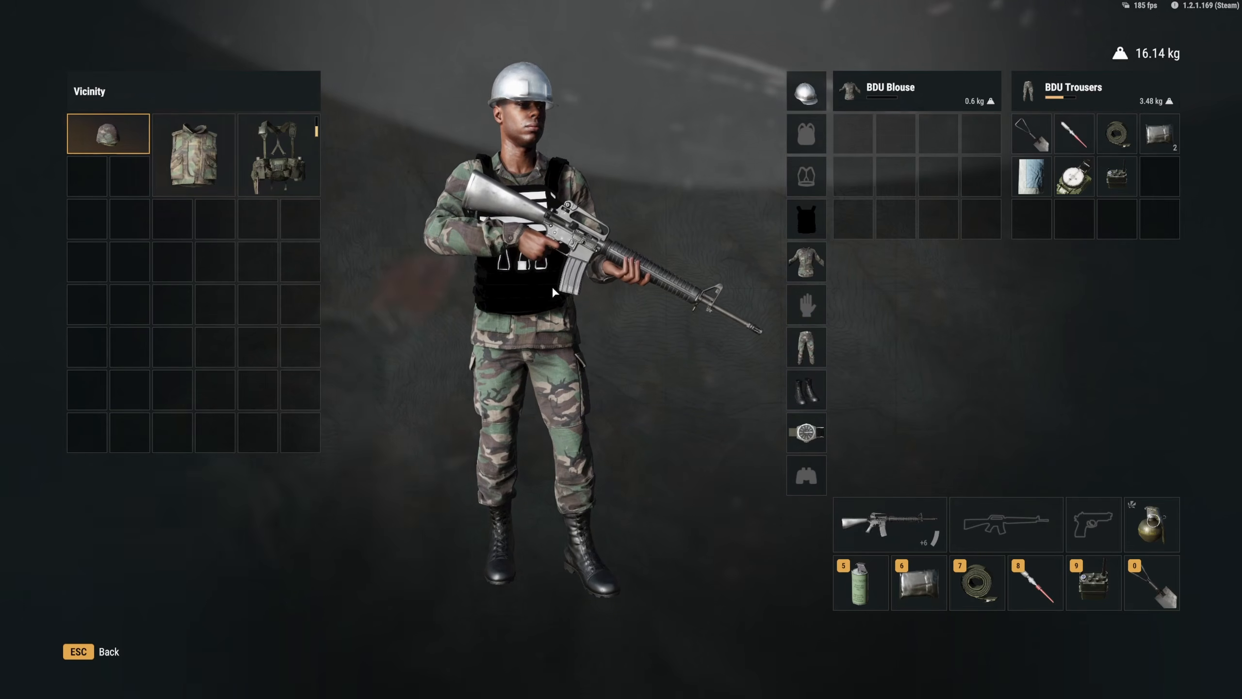
# Close the inventory, check the worn vest and helmet in third-person view, and end play mode
pyautogui.press('Escape')
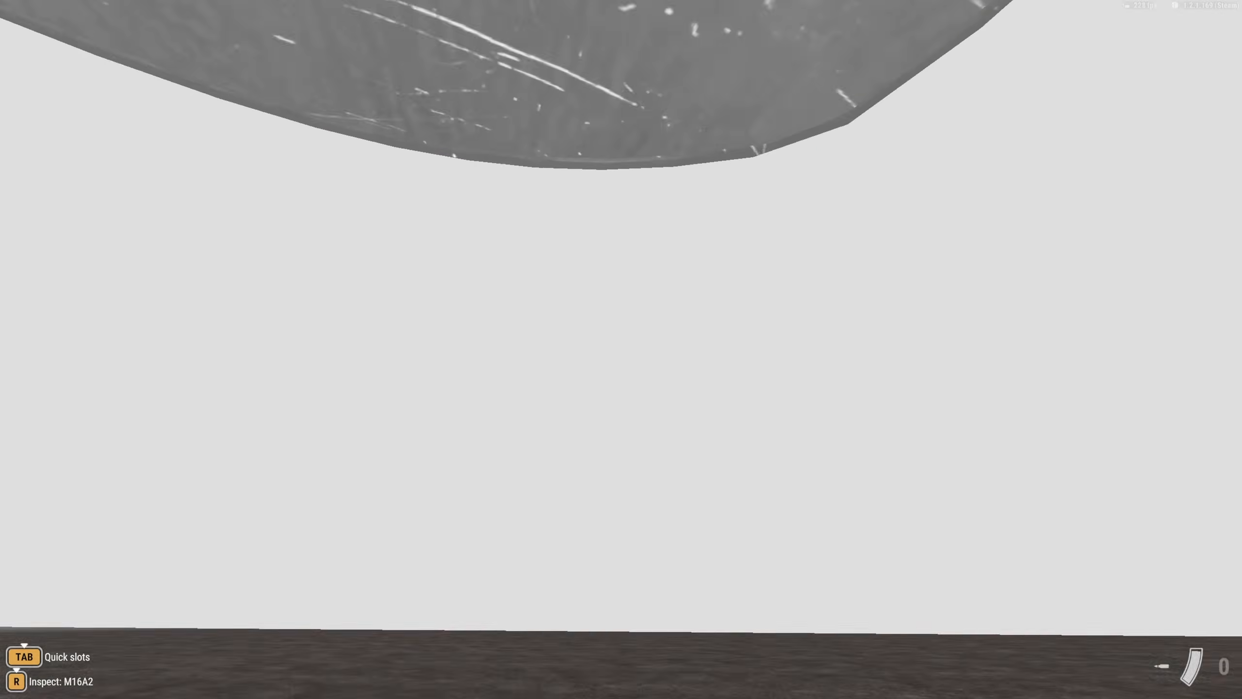
pyautogui.press('KP_Enter')
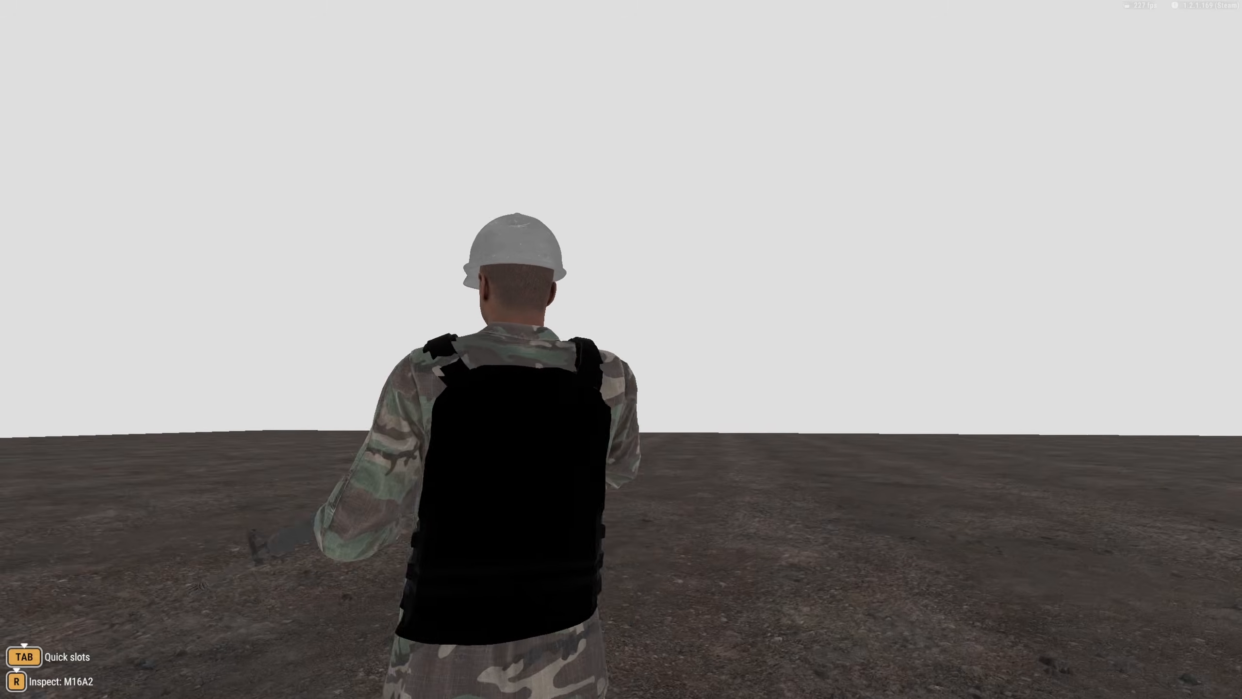
pyautogui.press('KP_Enter')
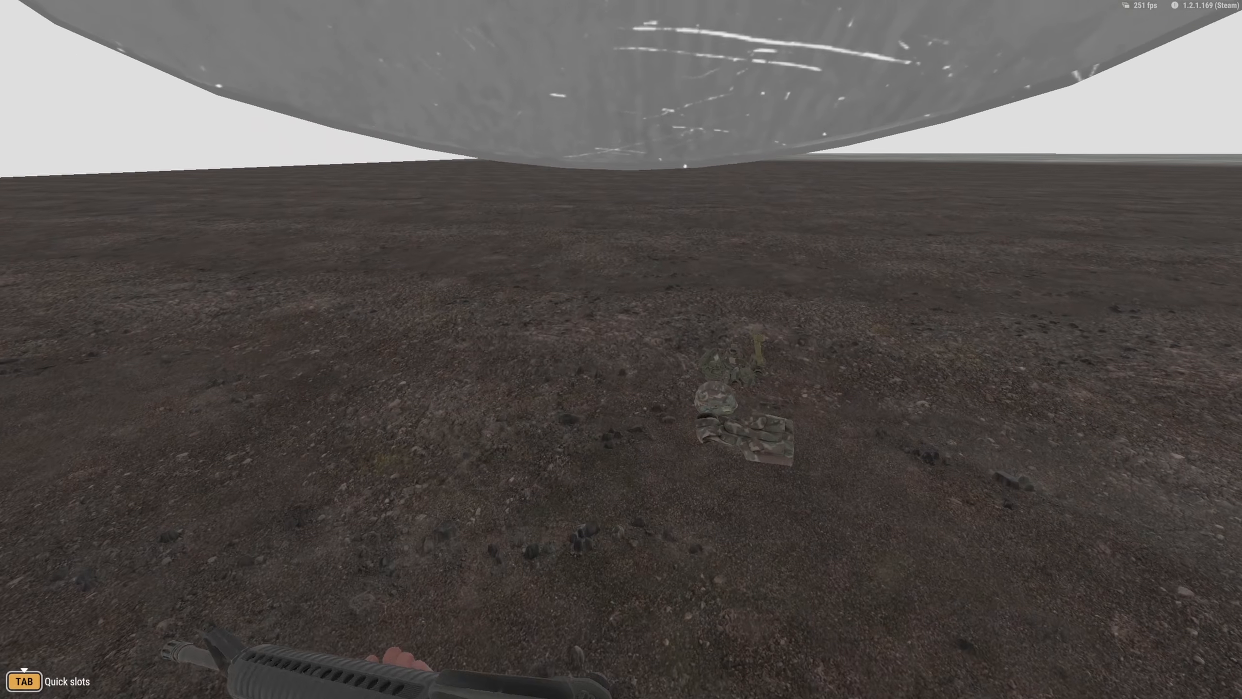
pyautogui.press('Escape')
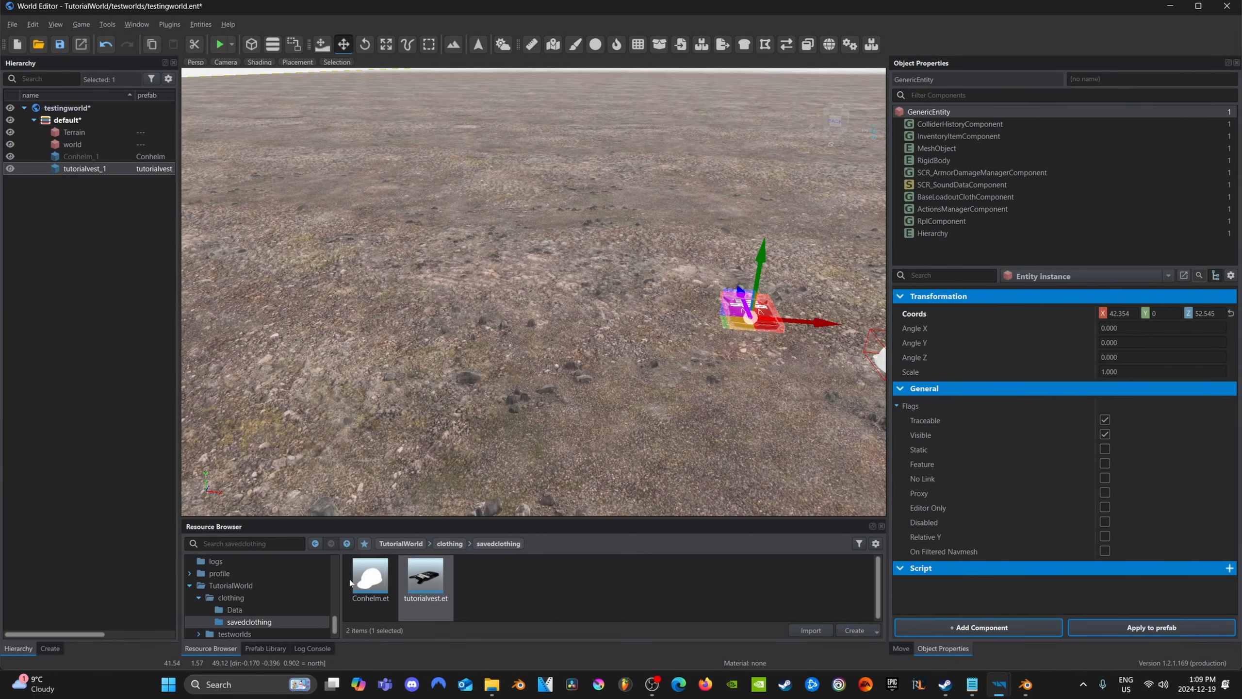
# Open the helmet material conhelmmat.emat from the clothing/Data folder for editing
pyautogui.click(314, 544)
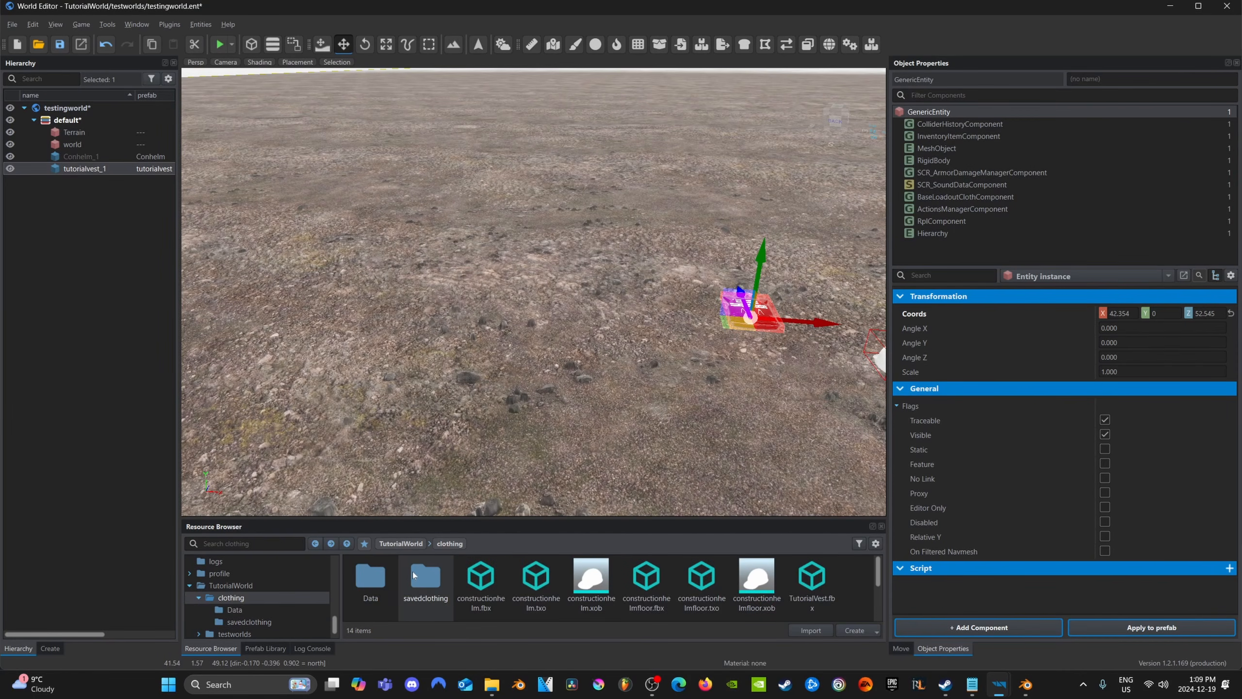
pyautogui.doubleClick(366, 589)
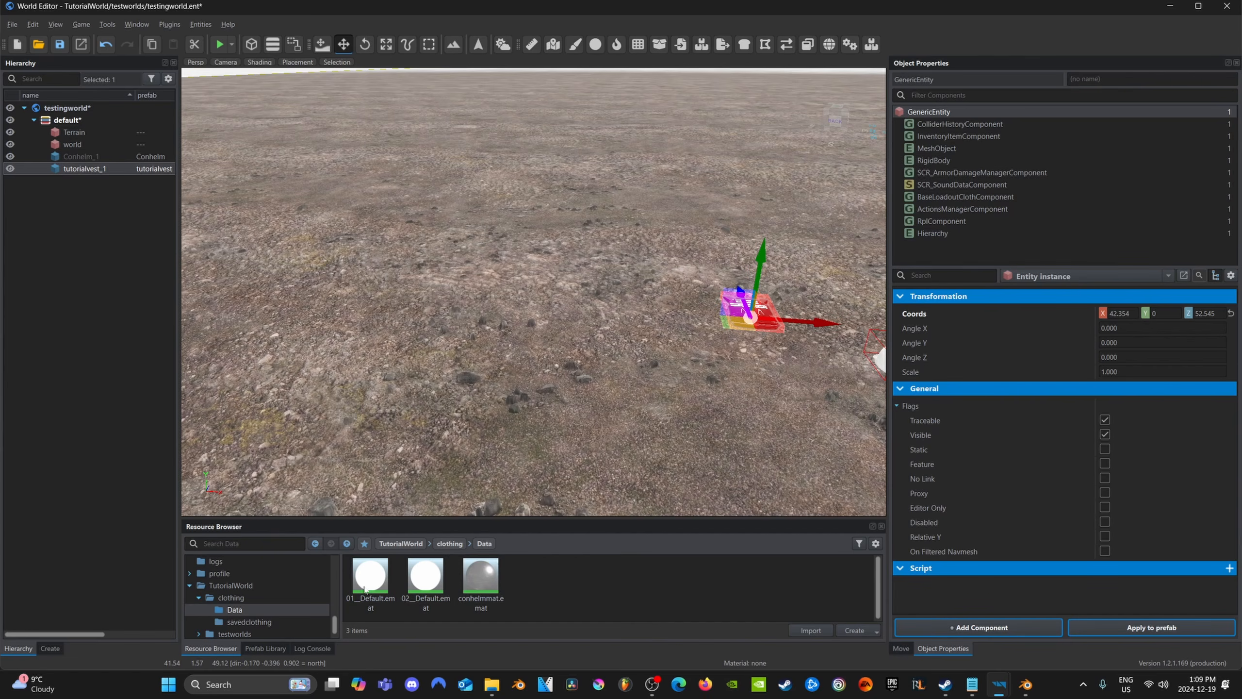
pyautogui.doubleClick(498, 581)
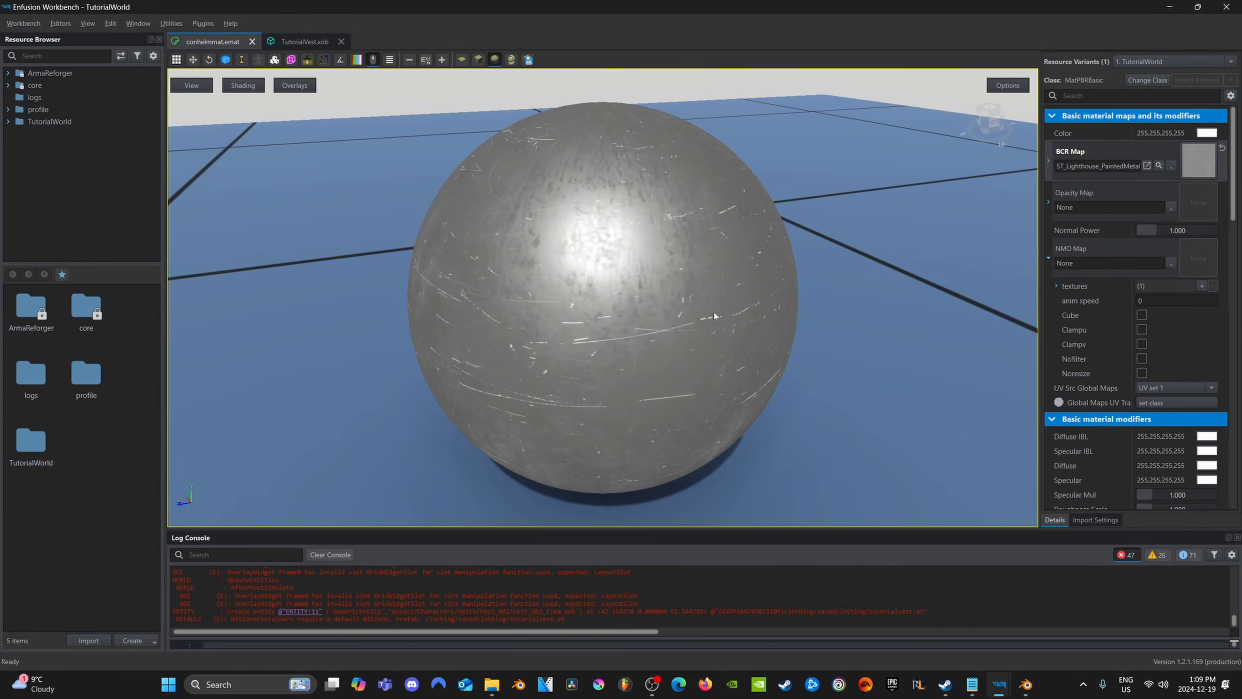
# Enable "Disable User Apha In Sh…" and "Allow User Alpha Bias" in the helmet material's General settings, and save the material
pyautogui.scroll(-10, 1092, 330)
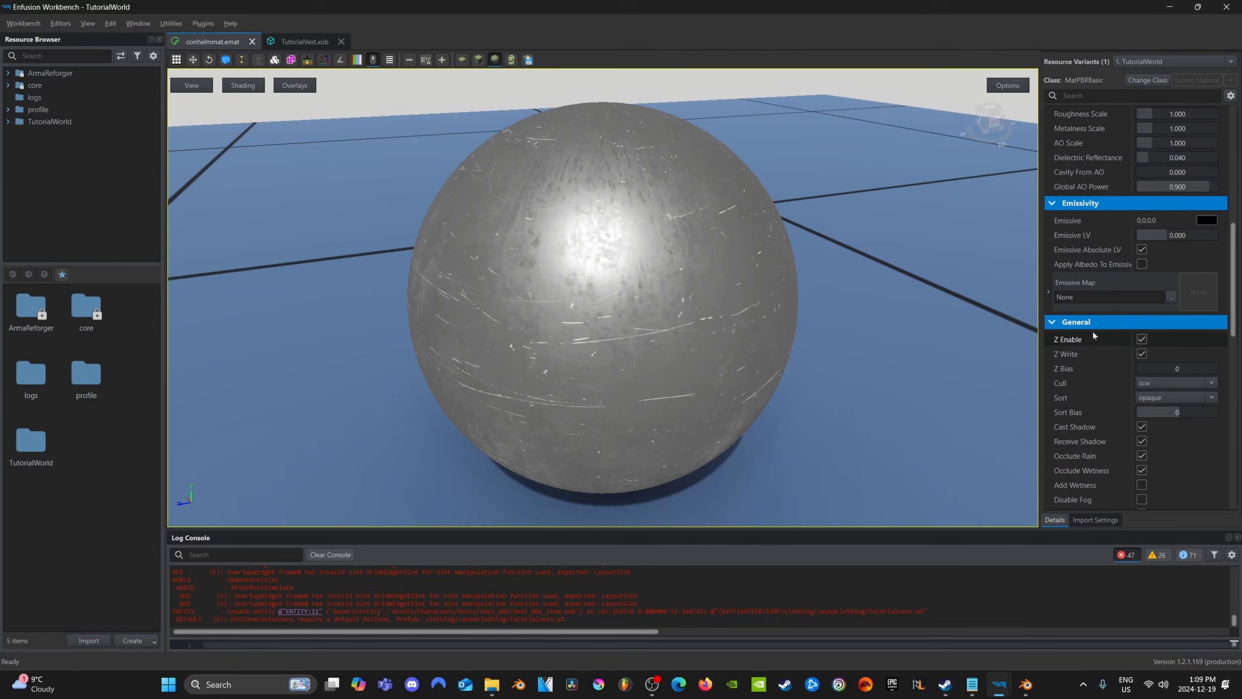
pyautogui.scroll(-5, 1093, 334)
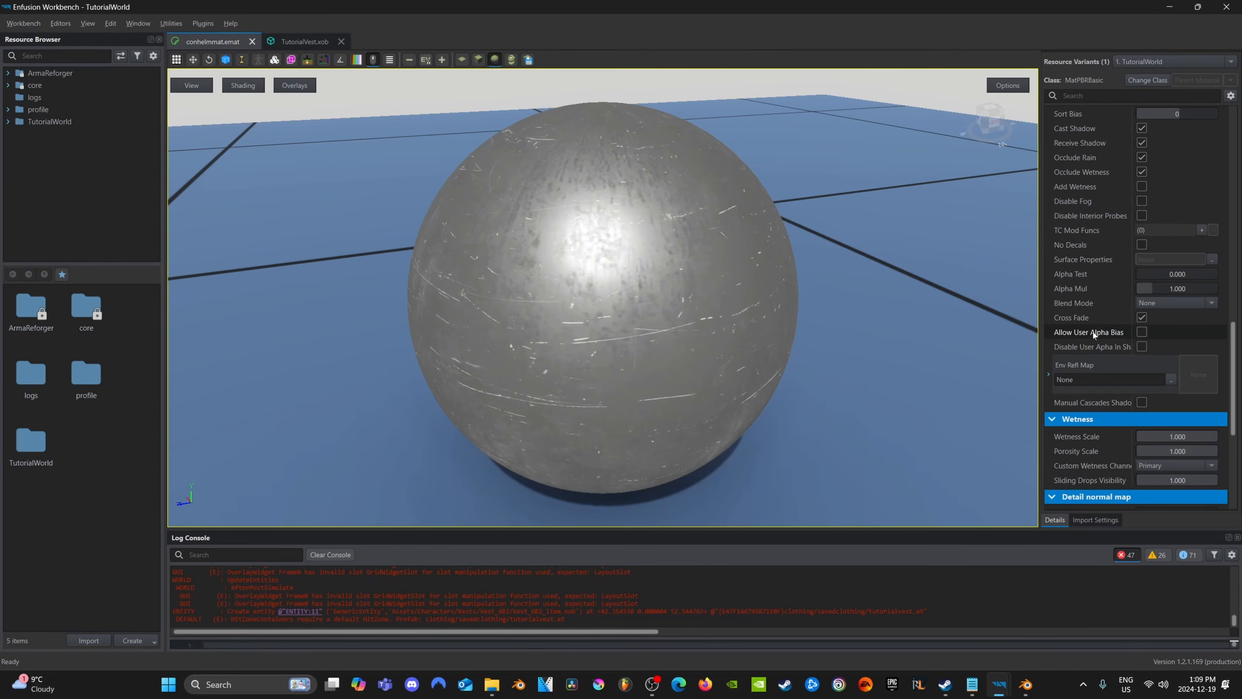
pyautogui.scroll(3, 1091, 329)
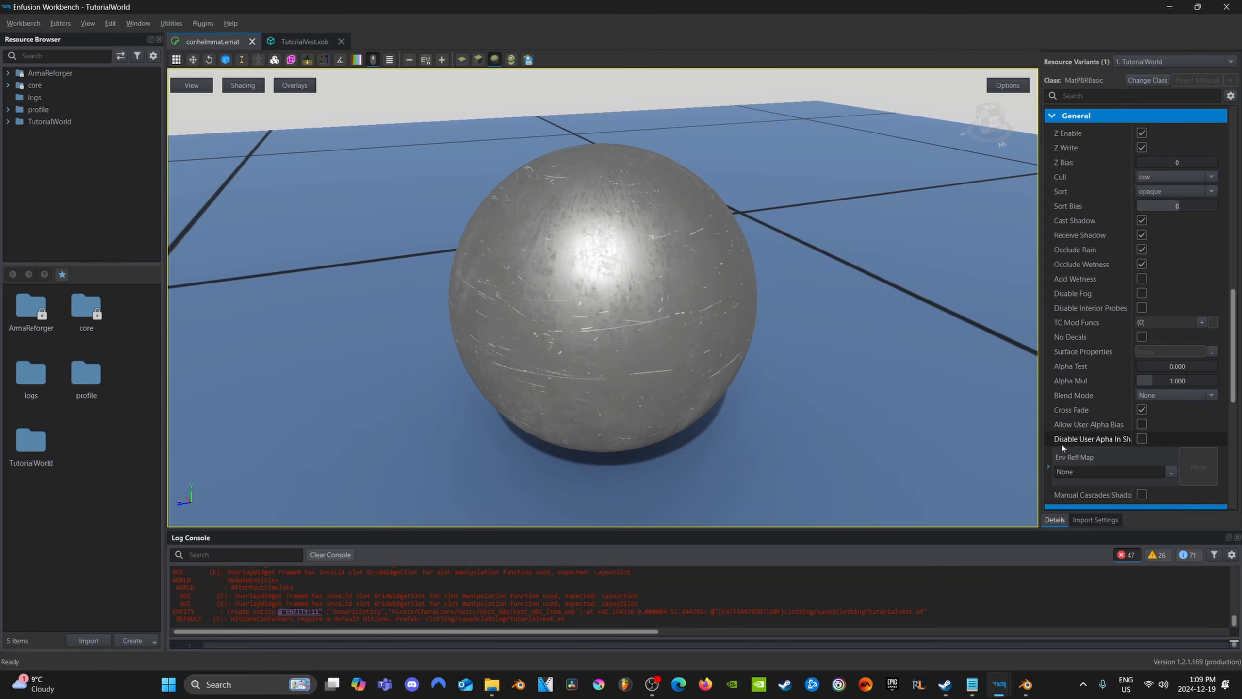
pyautogui.click(1141, 438)
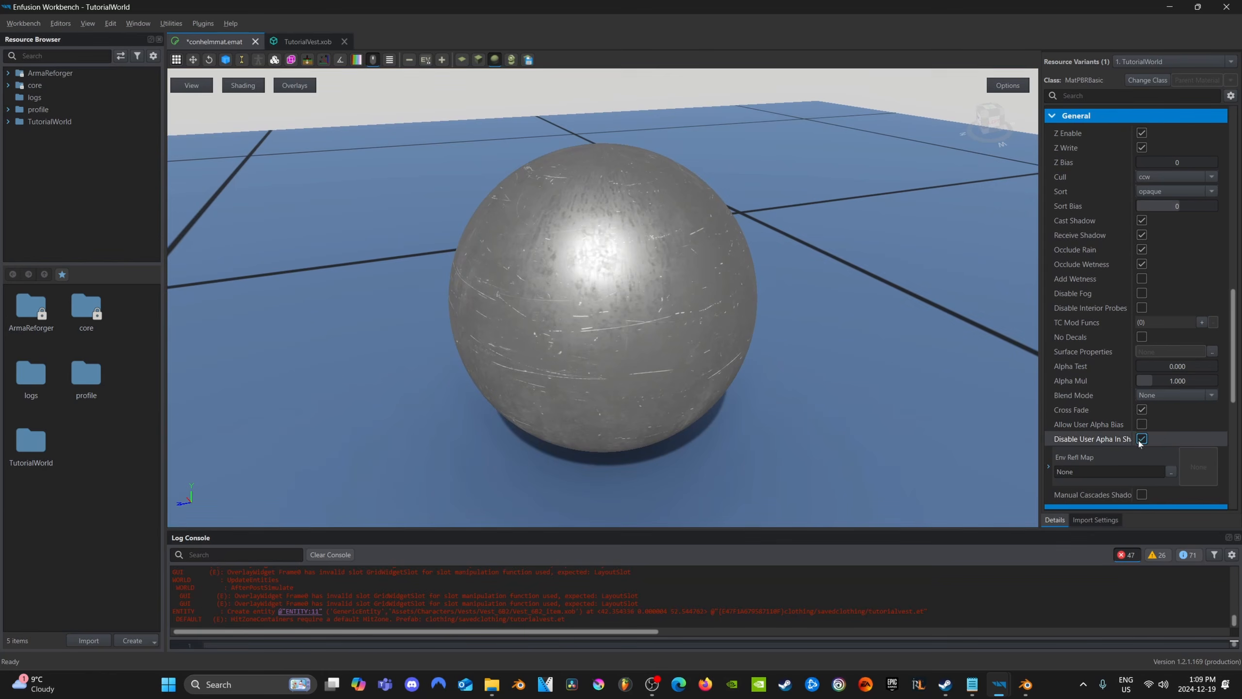
pyautogui.click(1141, 424)
pyautogui.hotkey('ctrl', 's')
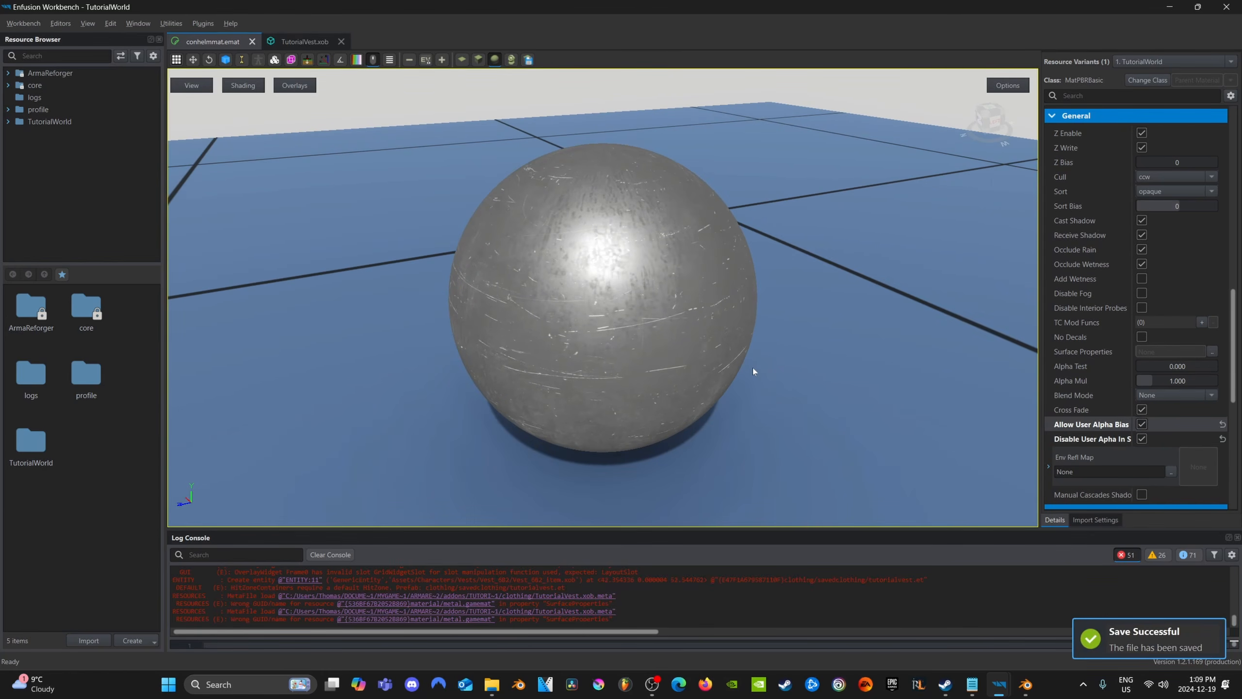
# Return to the World Editor, run the world, and check the worn construction helmet and the vest on the ground in third-person view
pyautogui.moveTo(999, 684)
pyautogui.click(1067, 616)
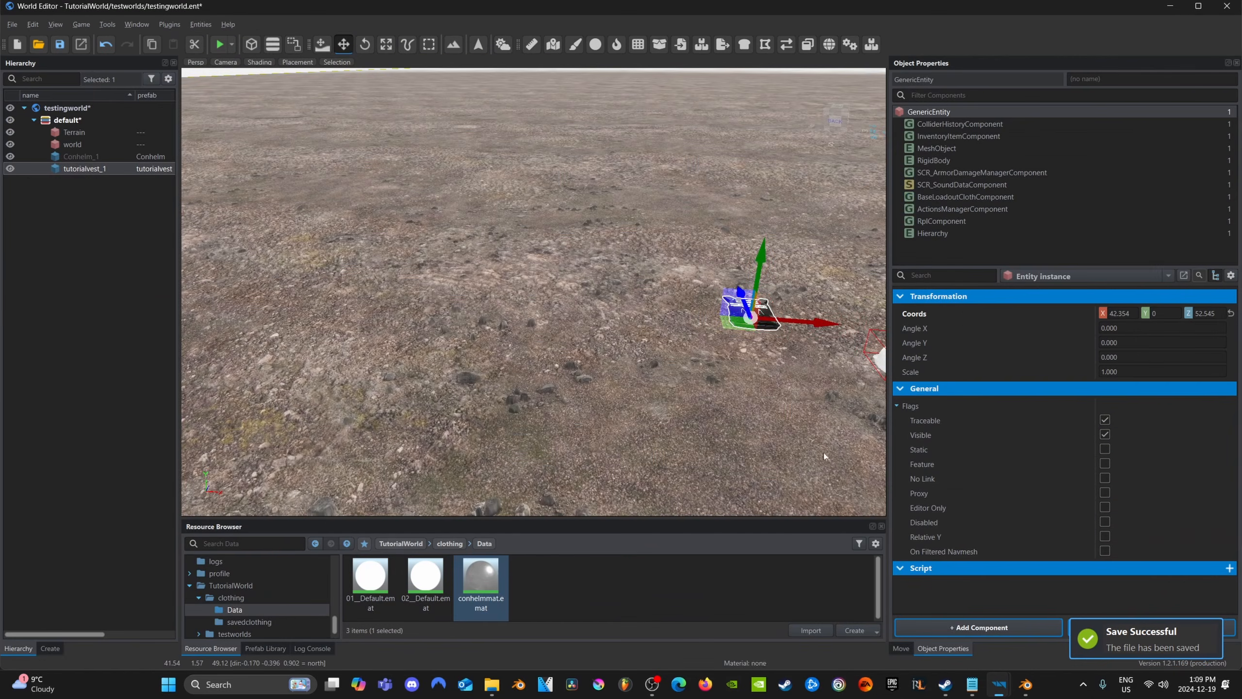
pyautogui.click(220, 45)
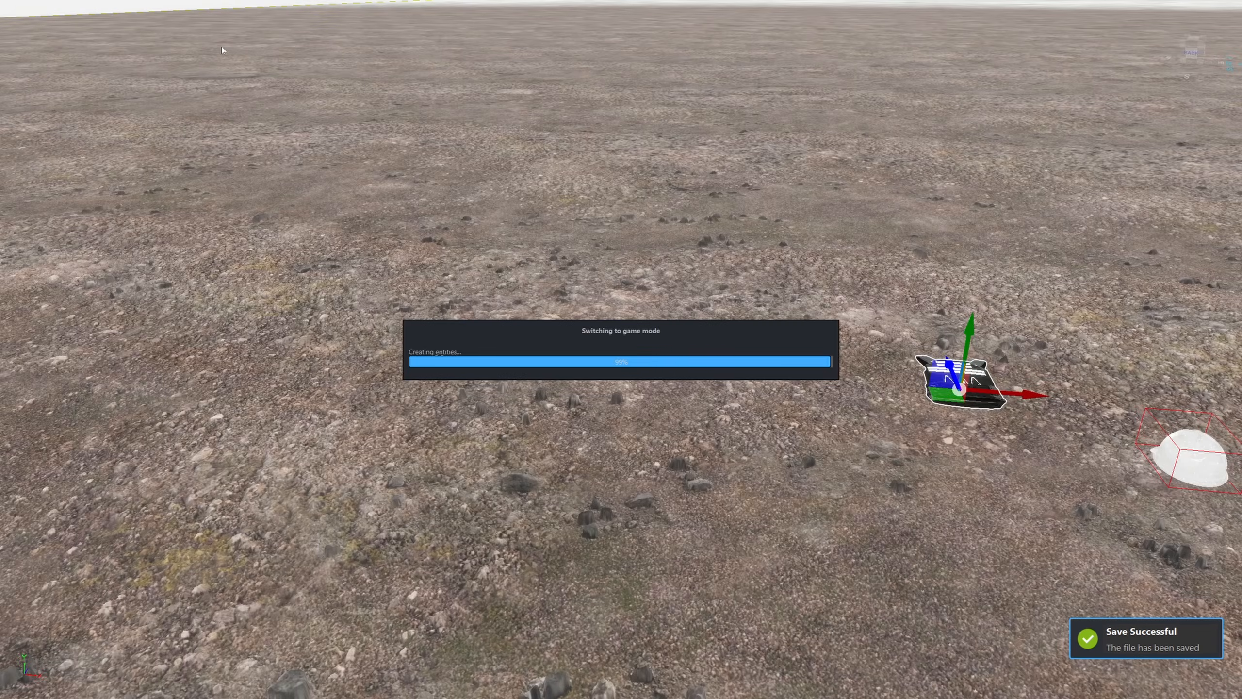
pyautogui.press('w')
pyautogui.press('f')
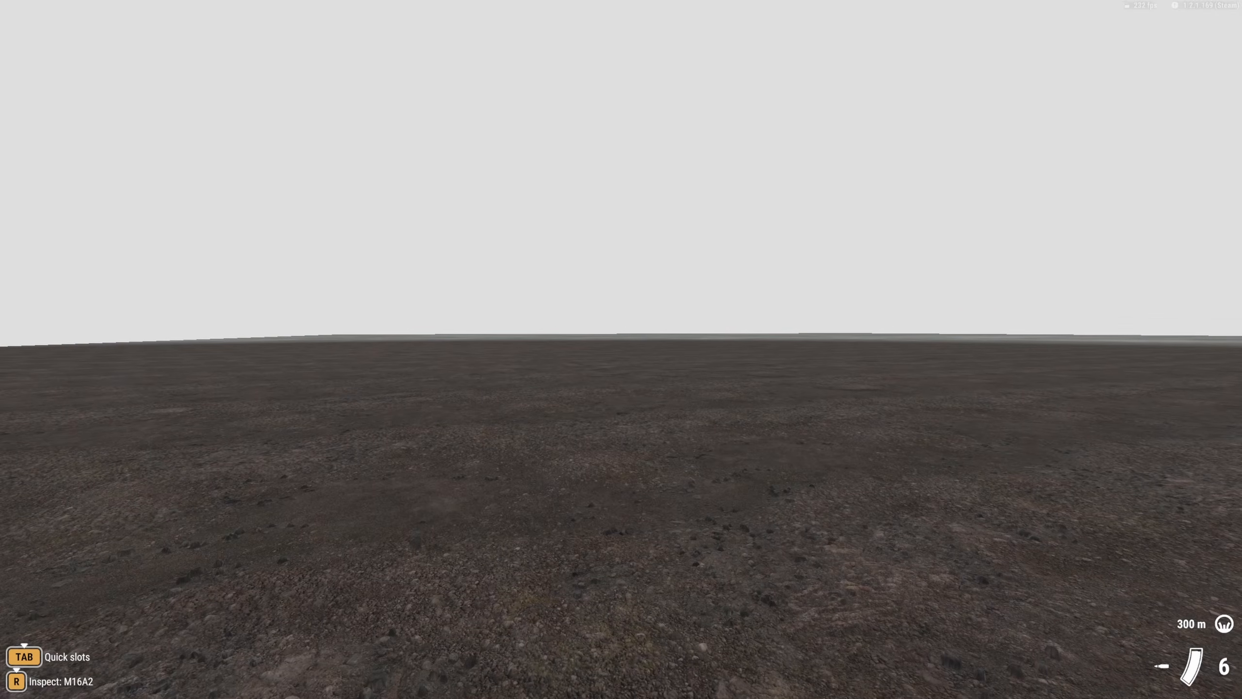
pyautogui.press('w')
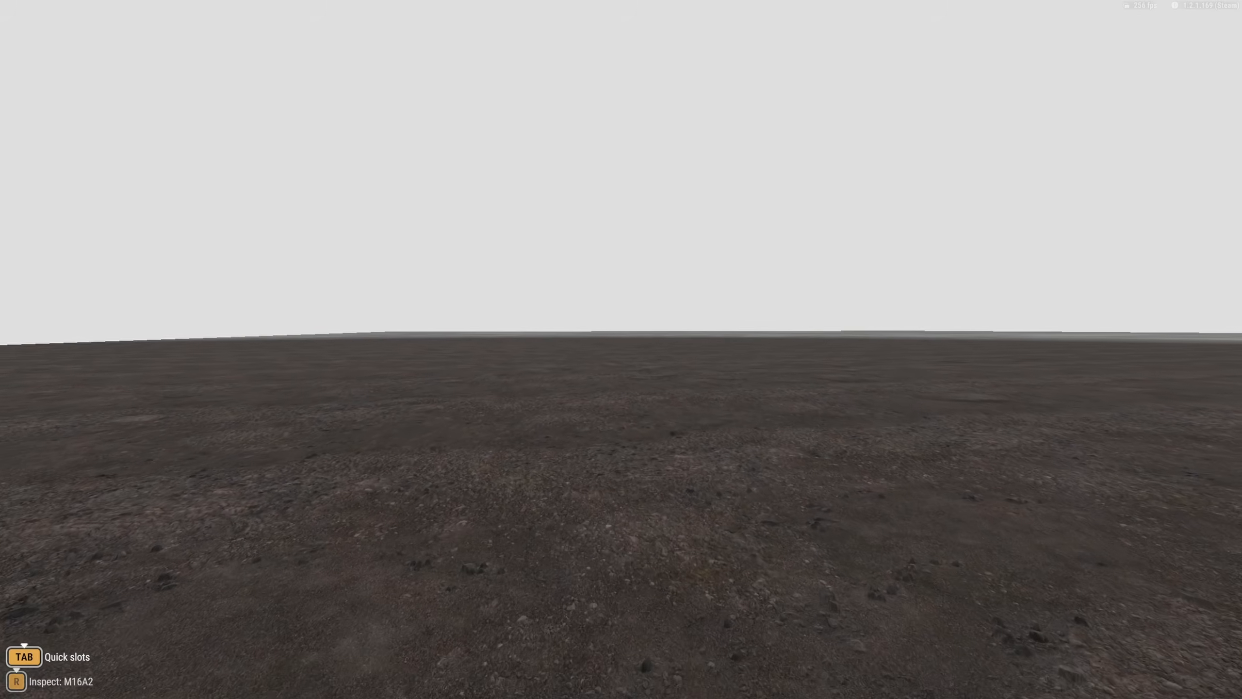
pyautogui.press('w')
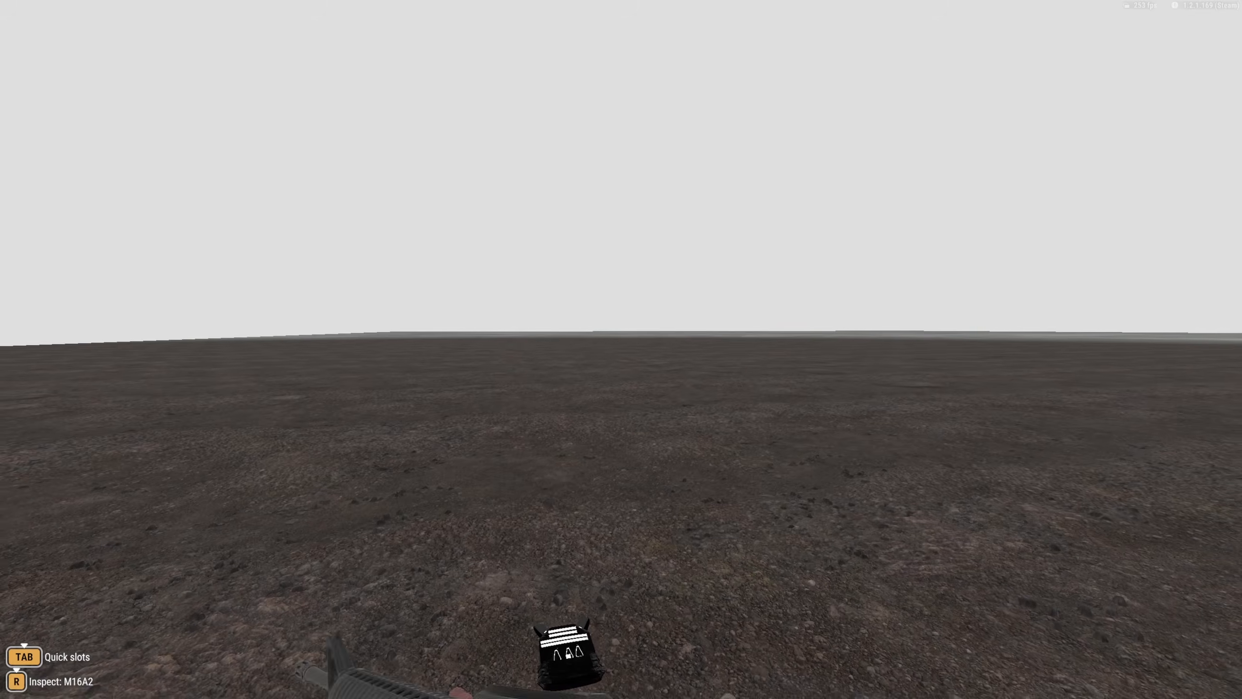
pyautogui.press('v')
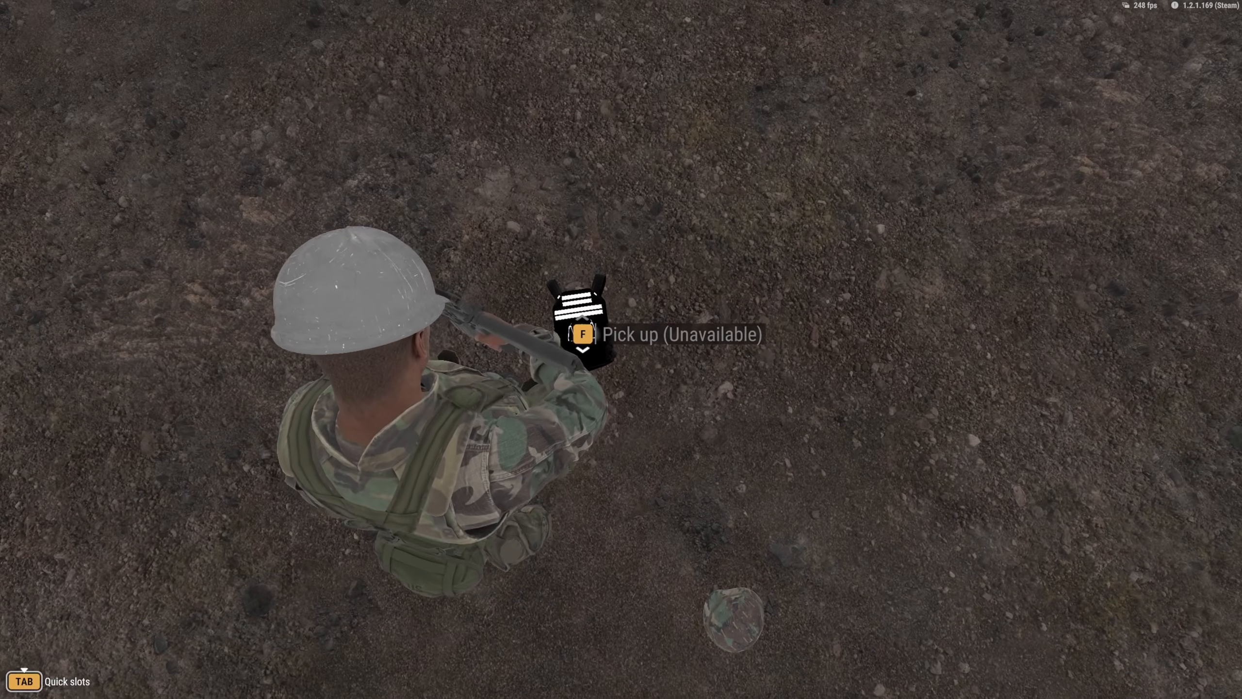
pyautogui.scroll(-1, 621, 350)
pyautogui.press('f')
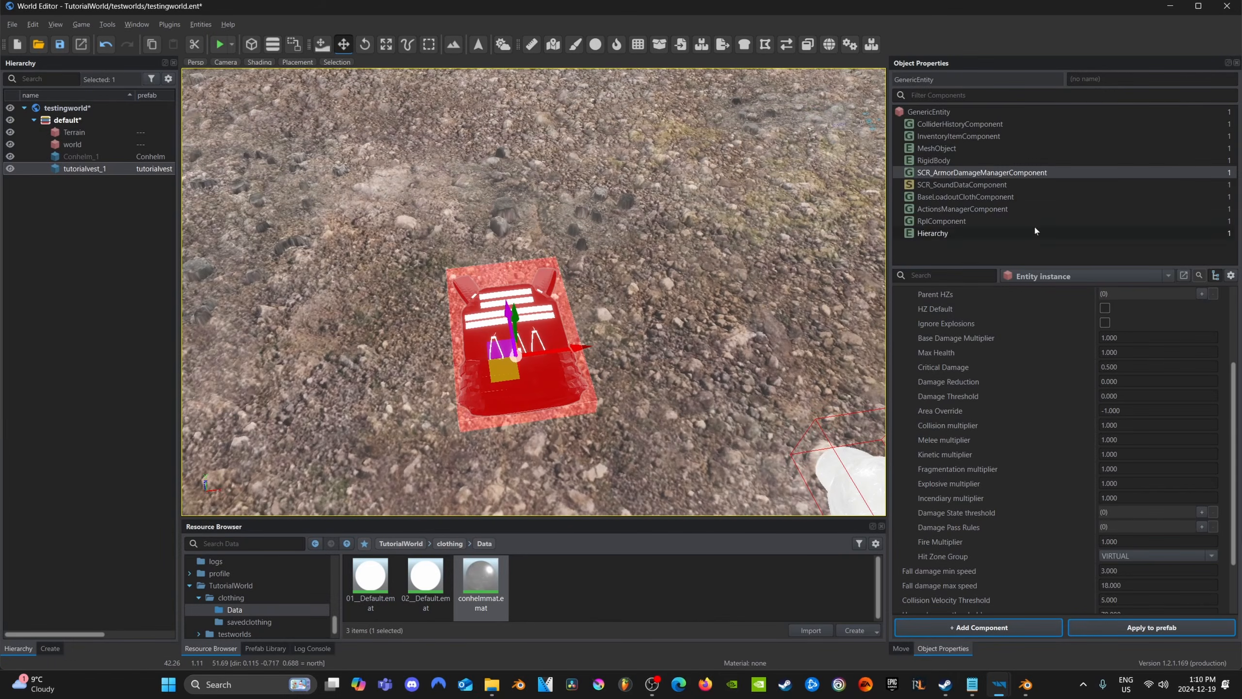
# Run the world again, walk up to the vest on the ground, and fire several shots at it to test bullet impacts
pyautogui.scroll(3, 988, 419)
pyautogui.moveTo(704, 349); pyautogui.dragTo(652, 345, button='right')
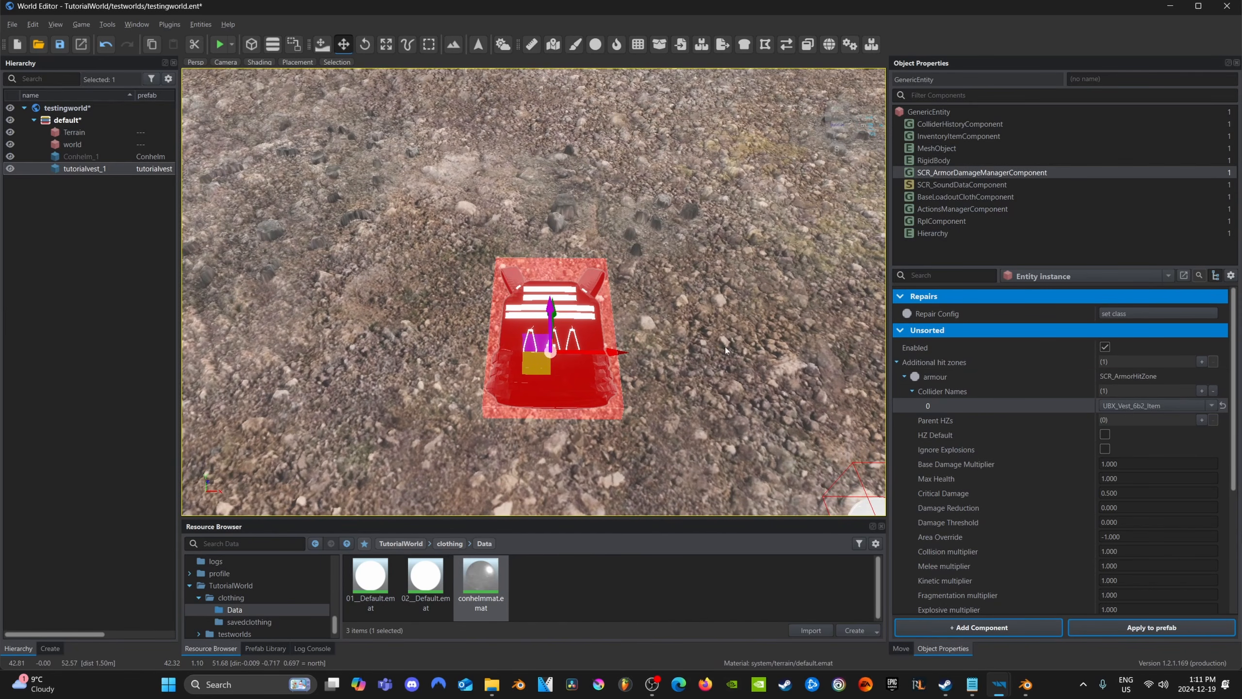
pyautogui.moveTo(725, 347); pyautogui.dragTo(687, 333, button='middle')
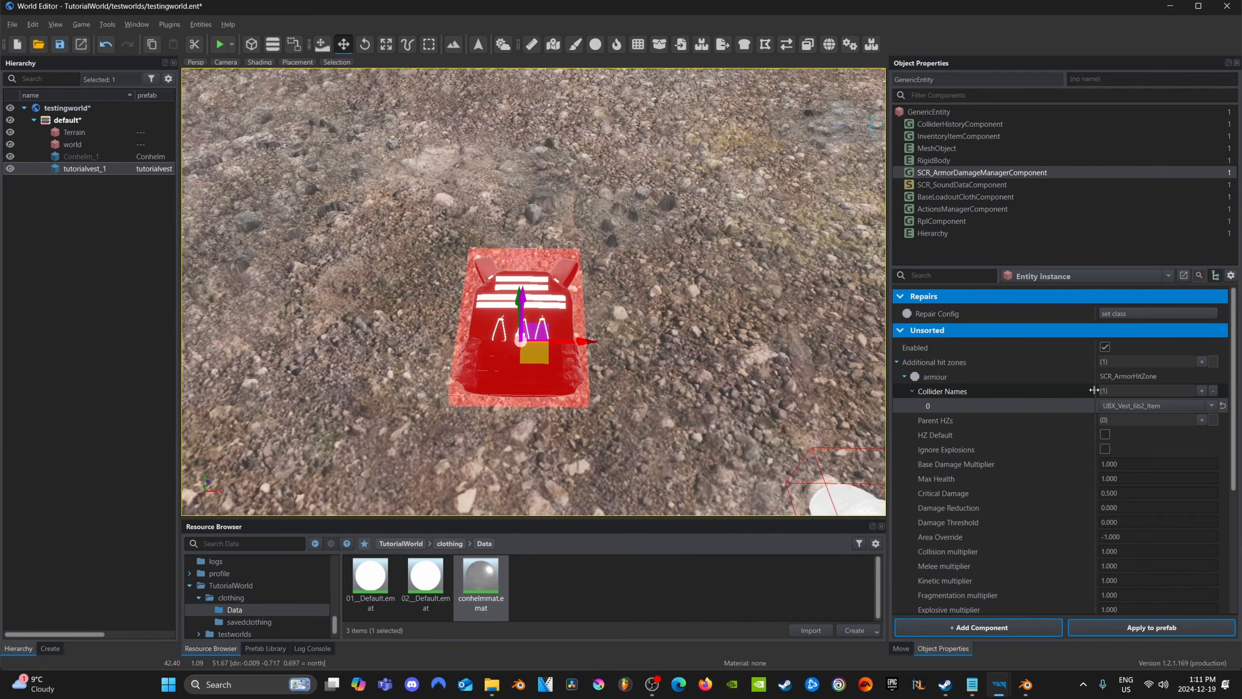
pyautogui.click(220, 45)
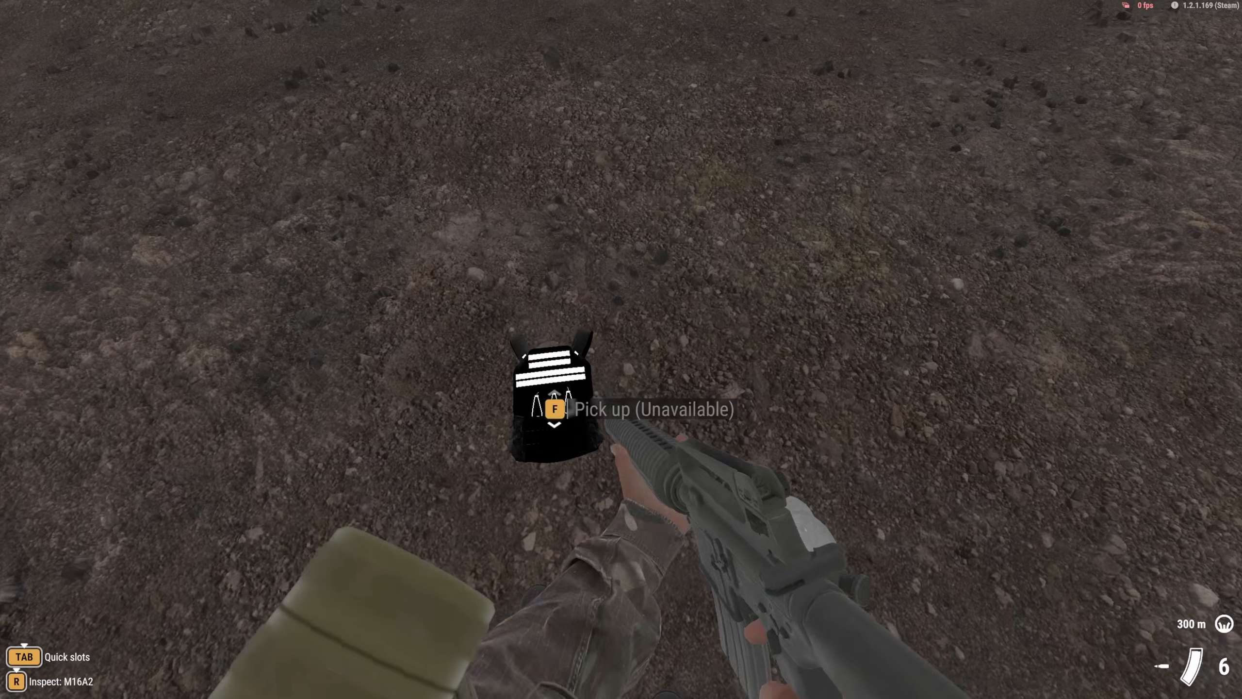
pyautogui.press('w')
pyautogui.click(621, 349)
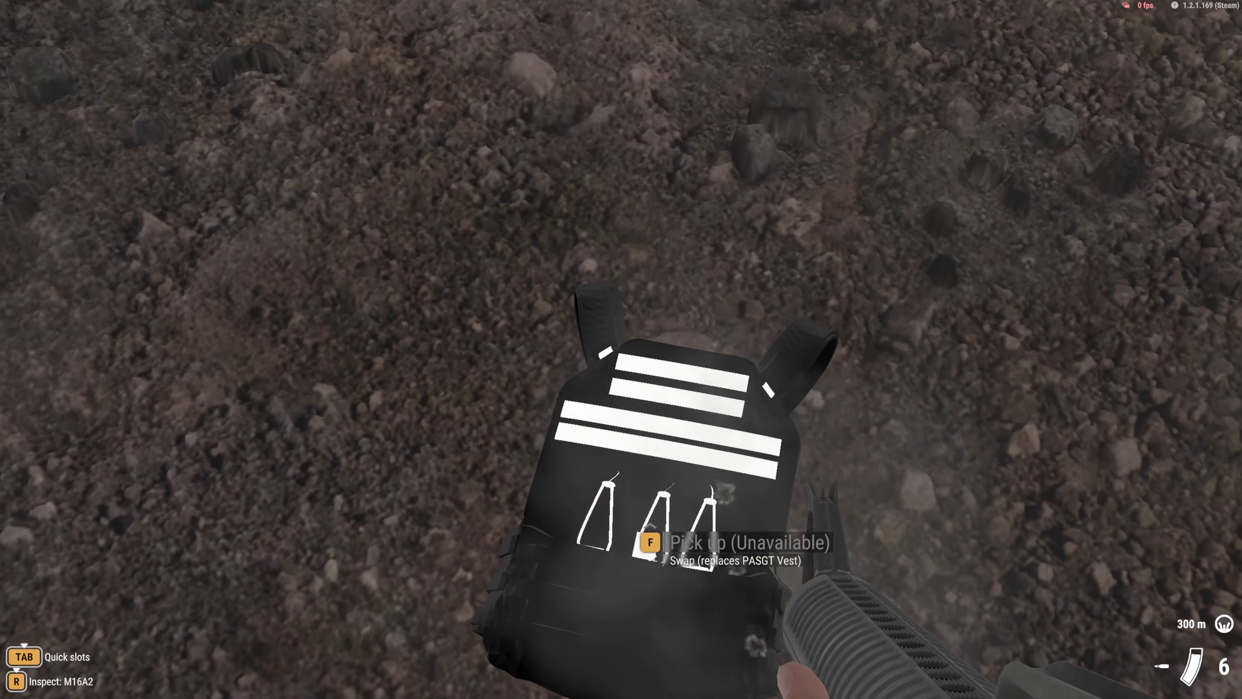
pyautogui.click(621, 350)
pyautogui.click(621, 350)
pyautogui.click(621, 349)
pyautogui.click(621, 349)
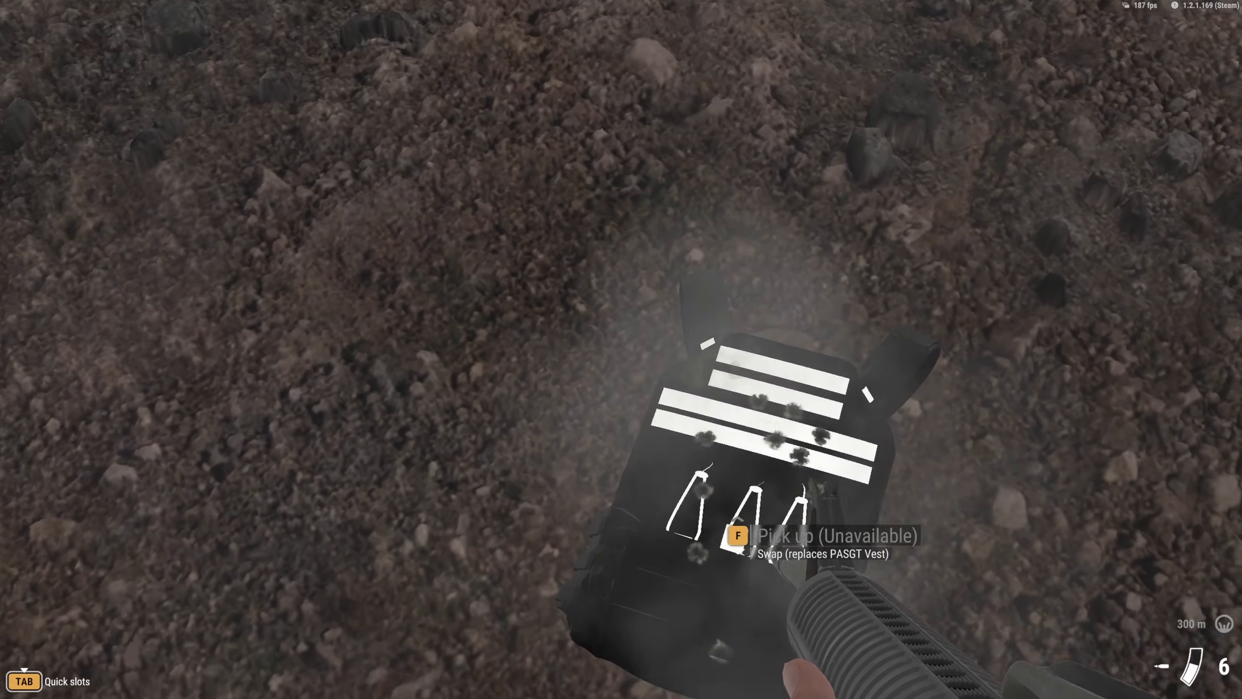
pyautogui.rightClick(621, 349)
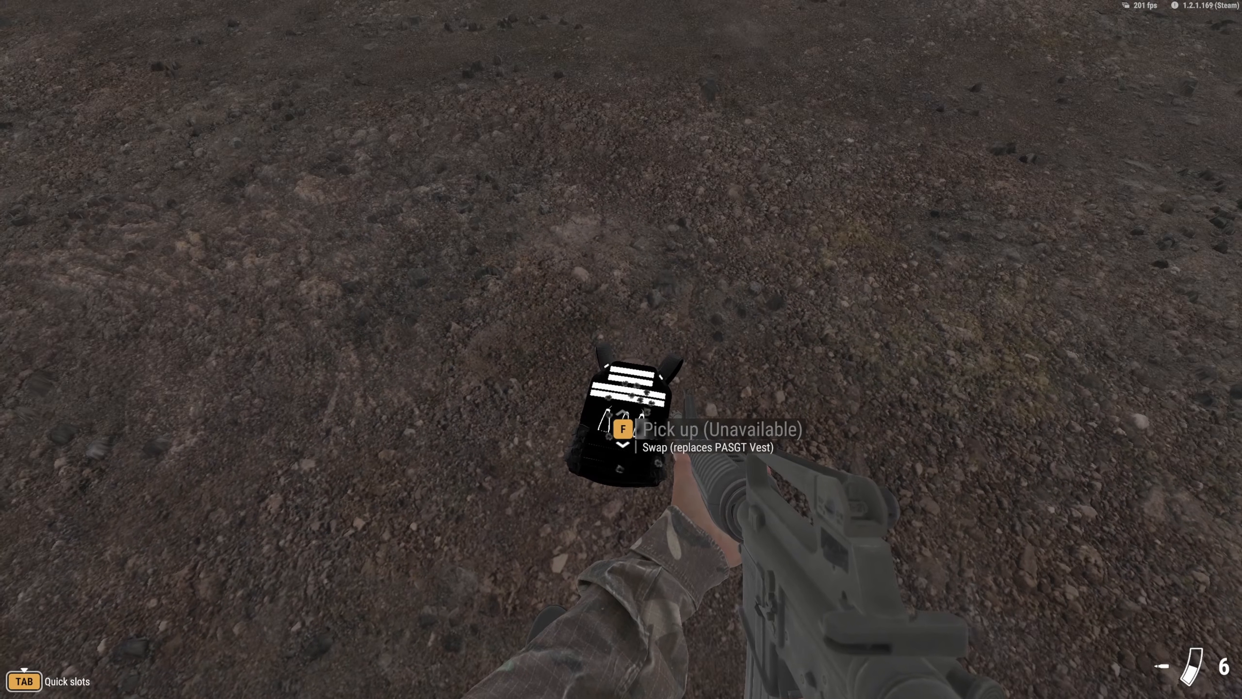
pyautogui.rightClick(621, 350)
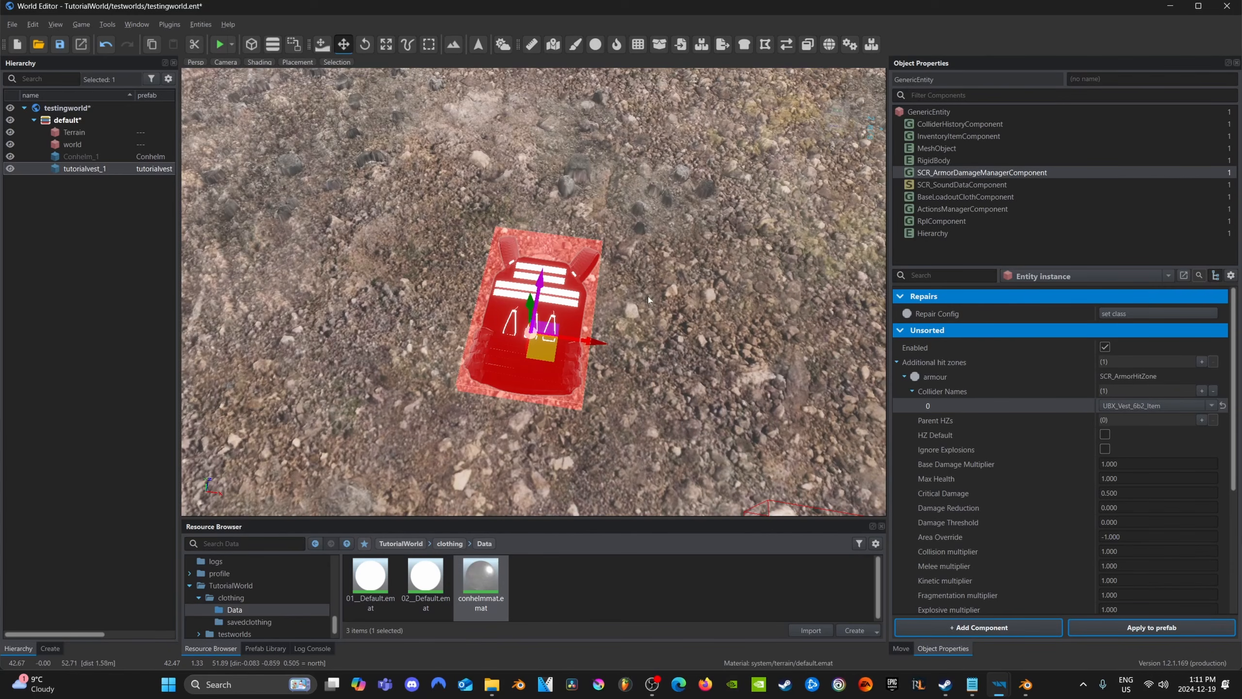
# Examine the vest's armour hit zone, collider name and damage multipliers in its SCR_ArmorDamageManagerComponent
pyautogui.moveTo(648, 299); pyautogui.dragTo(589, 317, button='right')
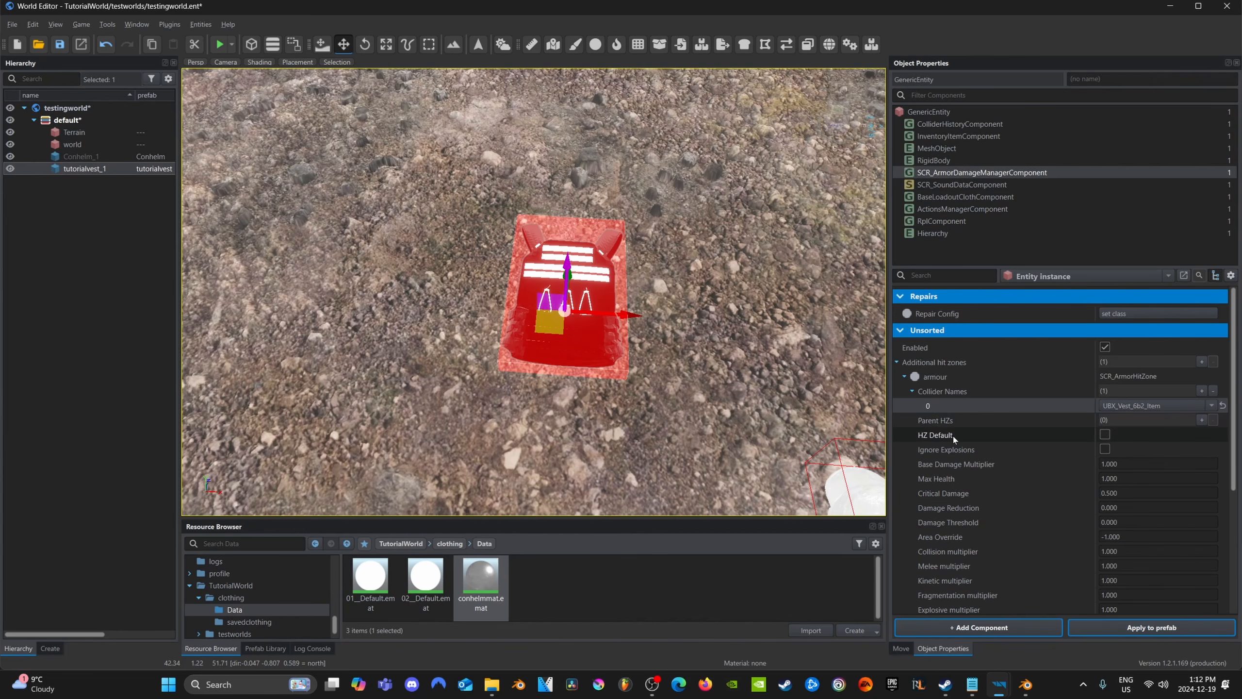
pyautogui.scroll(-5, 1005, 421)
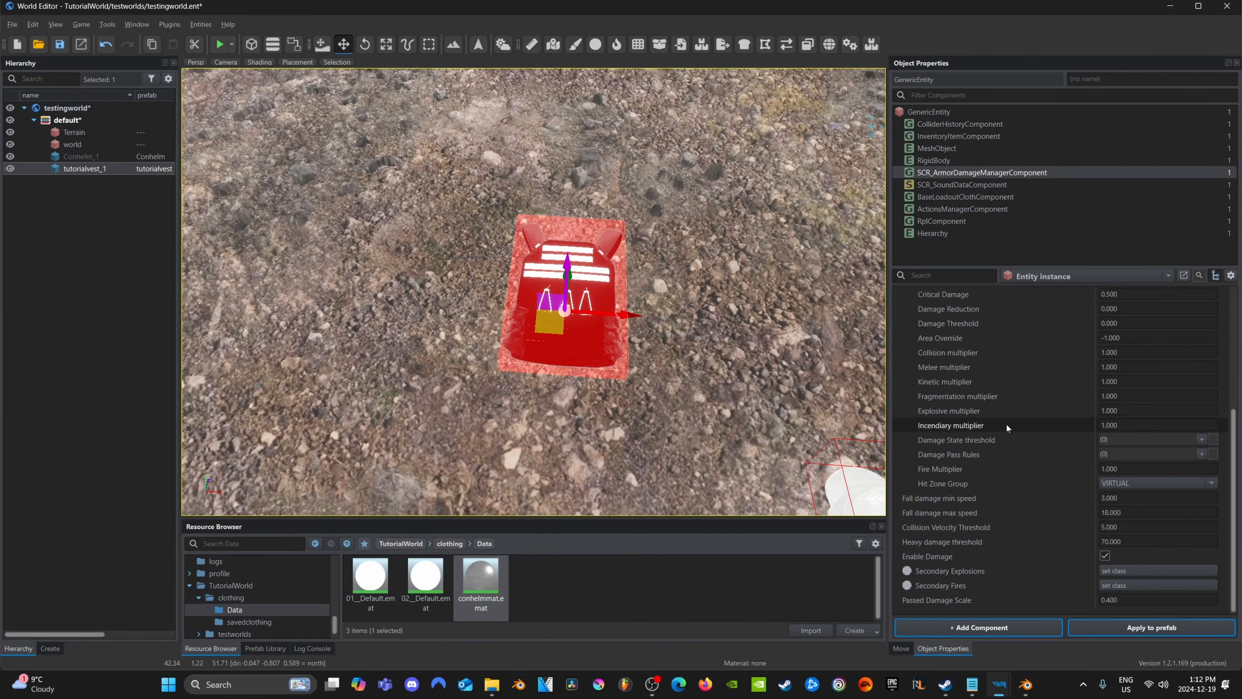
pyautogui.scroll(4, 1005, 421)
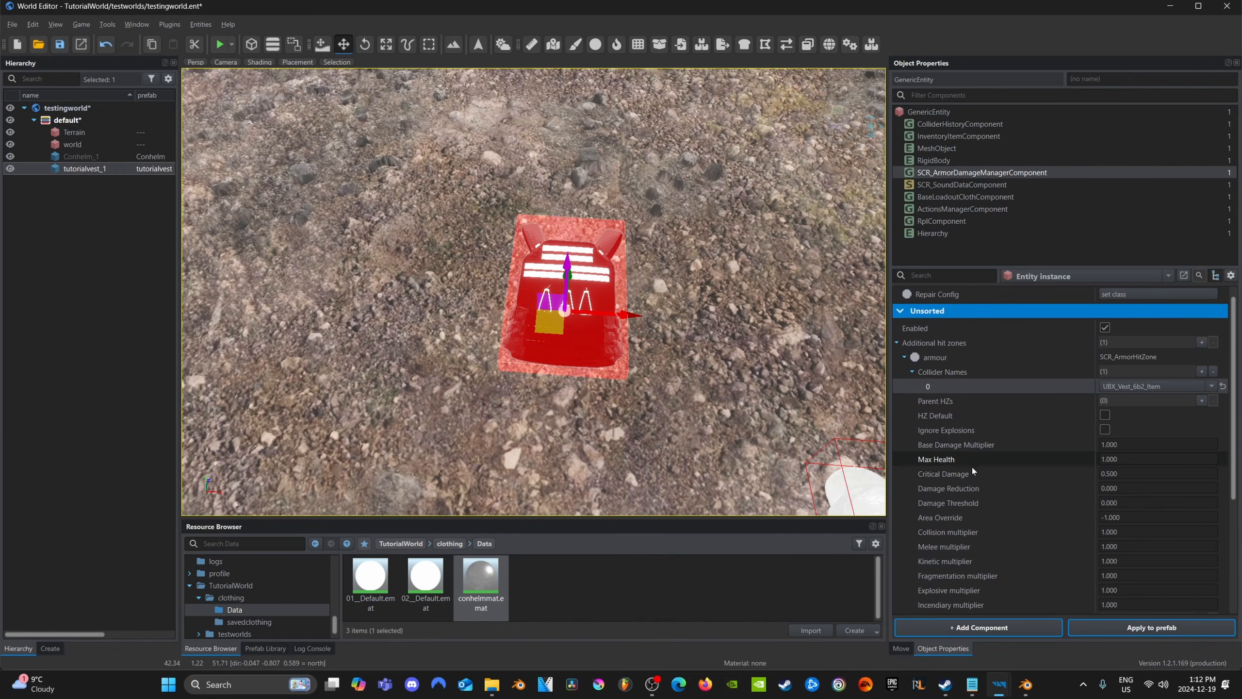
pyautogui.scroll(-1, 976, 462)
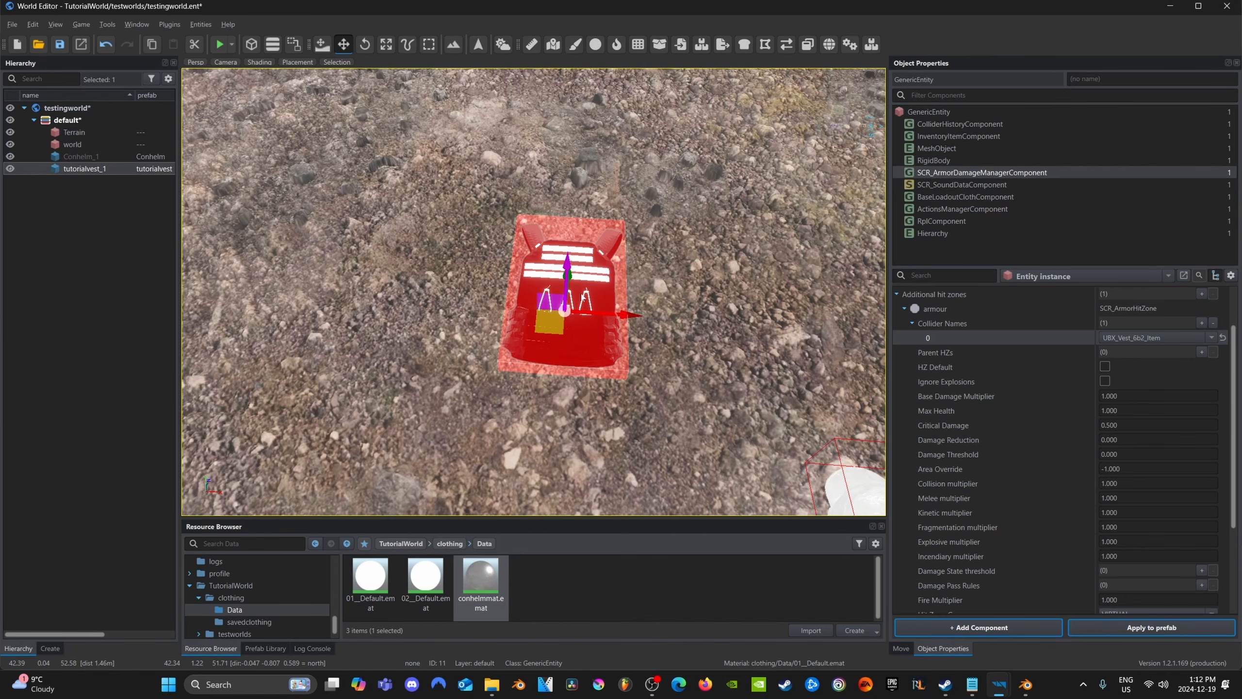
pyautogui.moveTo(582, 296); pyautogui.dragTo(636, 300, button='right')
pyautogui.press('a')
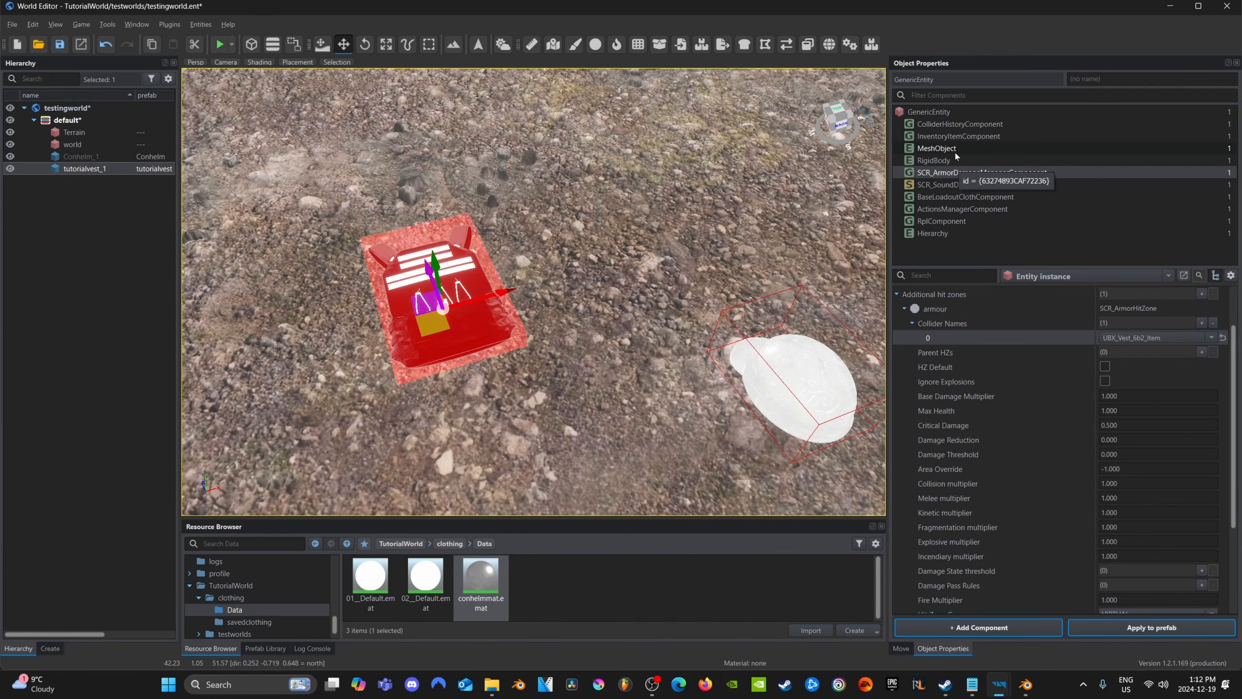
# In the vest's InventoryItemComponent, set the item display name to Tutorial Vest and clear the description
pyautogui.click(973, 137)
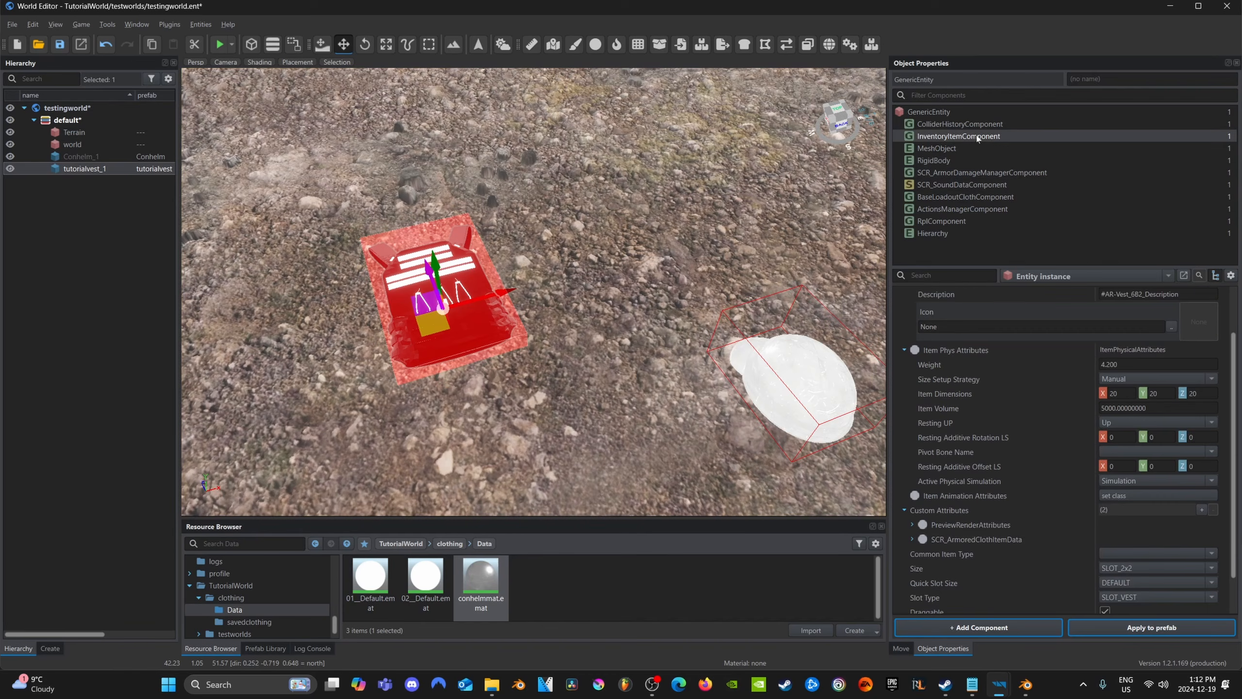
pyautogui.scroll(2, 974, 353)
pyautogui.tripleClick(1139, 338)
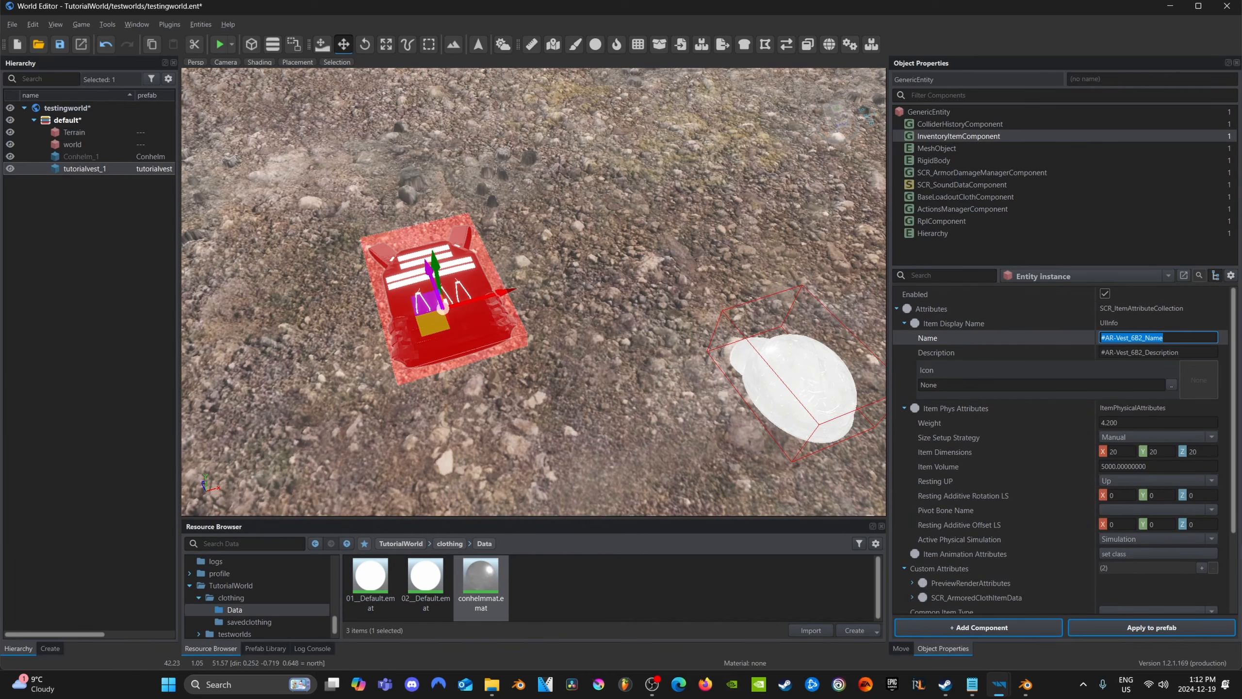
pyautogui.write('TutorialVest')
pyautogui.press('Left')
pyautogui.press('Left')
pyautogui.press('Left')
pyautogui.press('Left')
pyautogui.press('Tab')
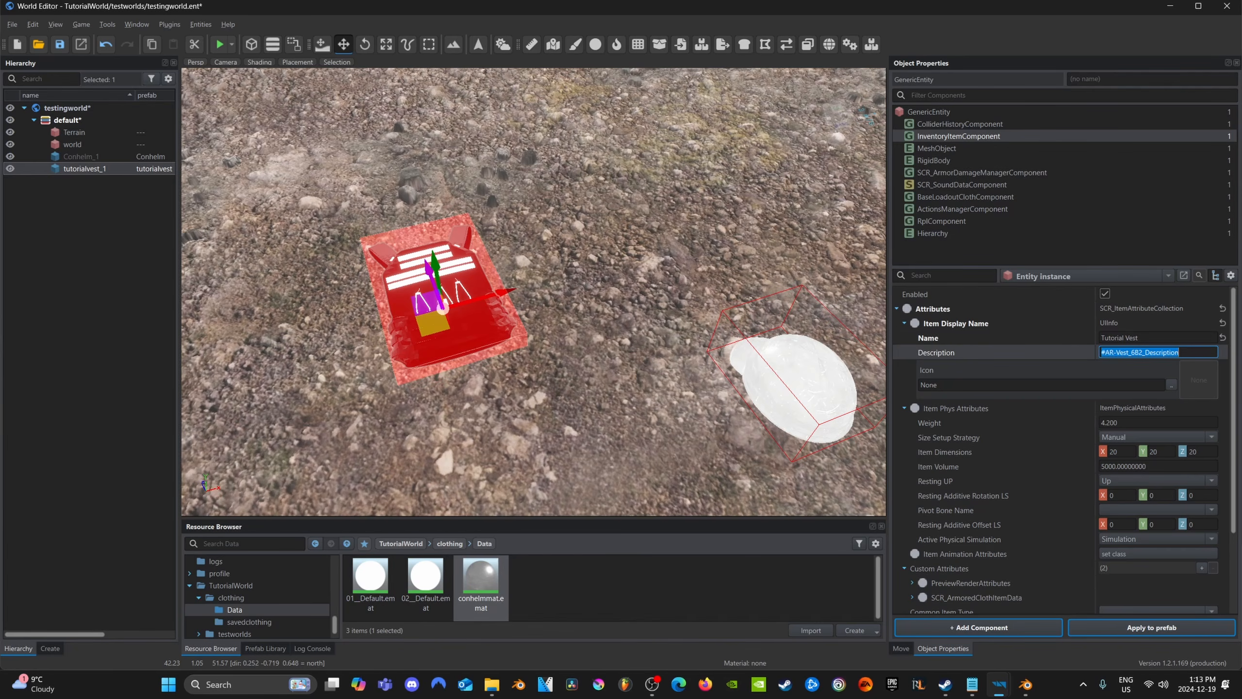
pyautogui.press('BackSpace')
pyautogui.press('Return')
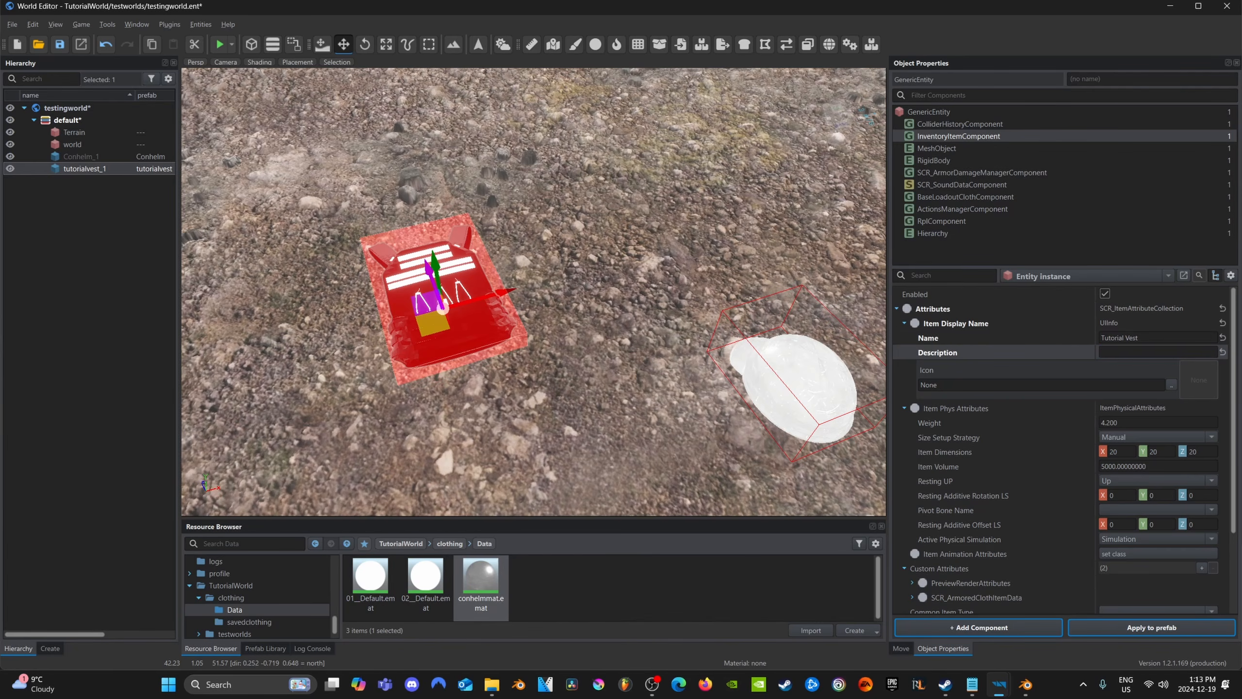
# Apply the vest's changes to its prefab and save the world
pyautogui.click(1178, 633)
pyautogui.moveTo(562, 372); pyautogui.dragTo(535, 310, button='right')
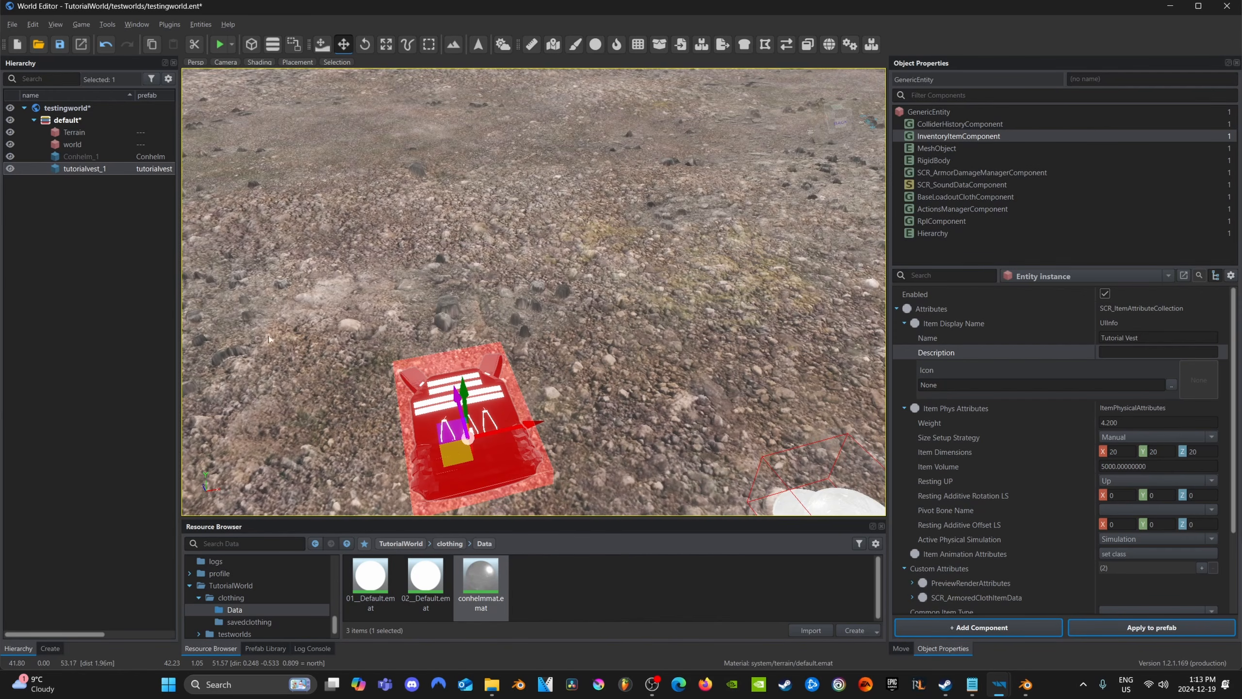
pyautogui.hotkey('ctrl', 's')
pyautogui.moveTo(547, 339)
pyautogui.mouseDown(button='right')
pyautogui.moveTo(568, 348)
pyautogui.moveTo(513, 359)
pyautogui.moveTo(546, 361)
pyautogui.mouseUp(button='right')
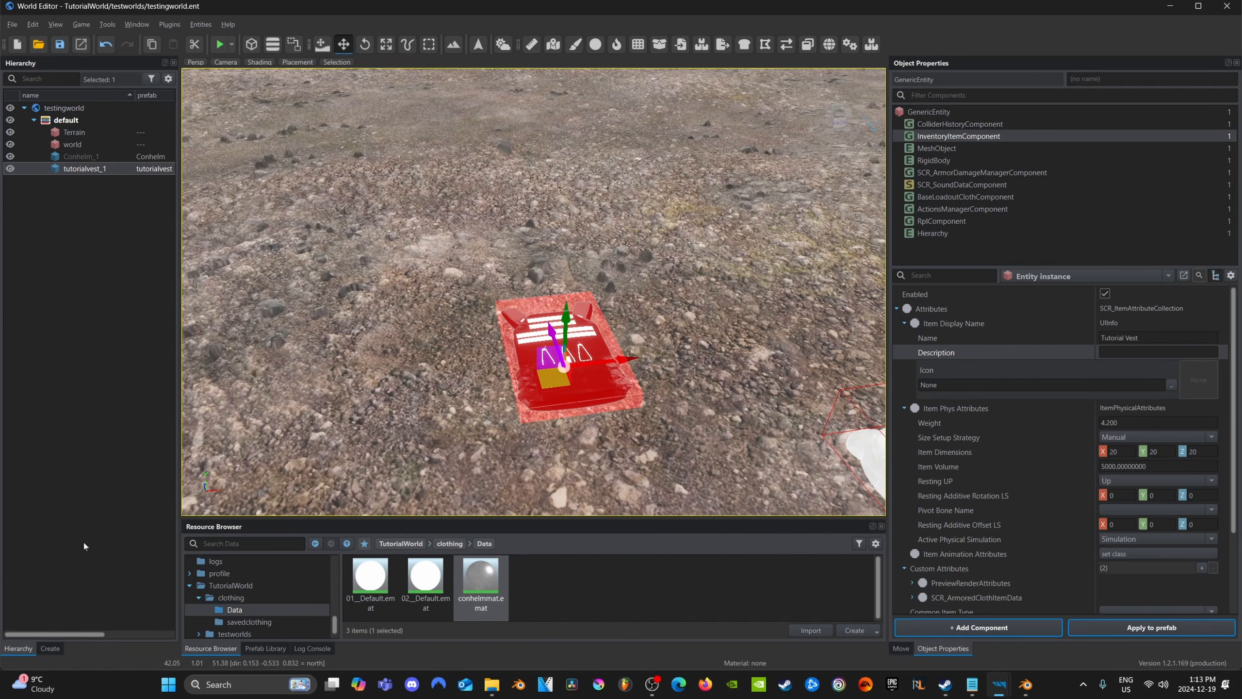
# Search the project resources for "factionm" to find the faction manager prefabs
pyautogui.click(50, 647)
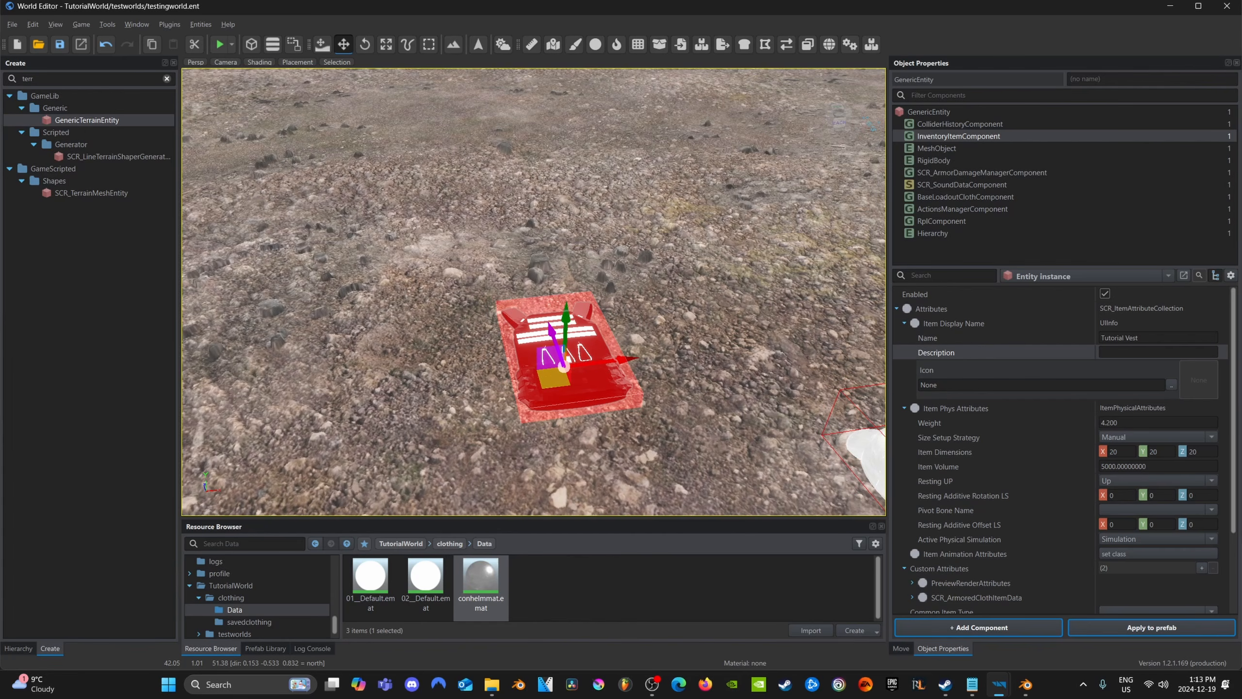
pyautogui.click(244, 544)
pyautogui.write('factionm')
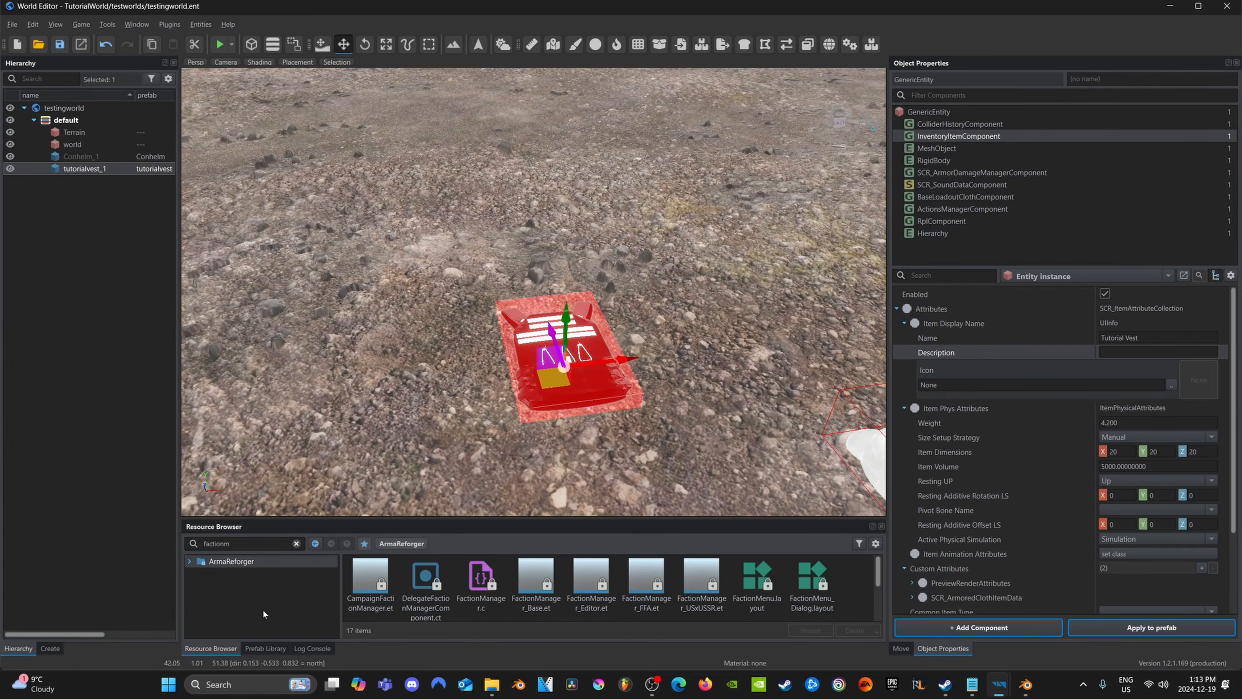
pyautogui.doubleClick(223, 543)
pyautogui.write('d')
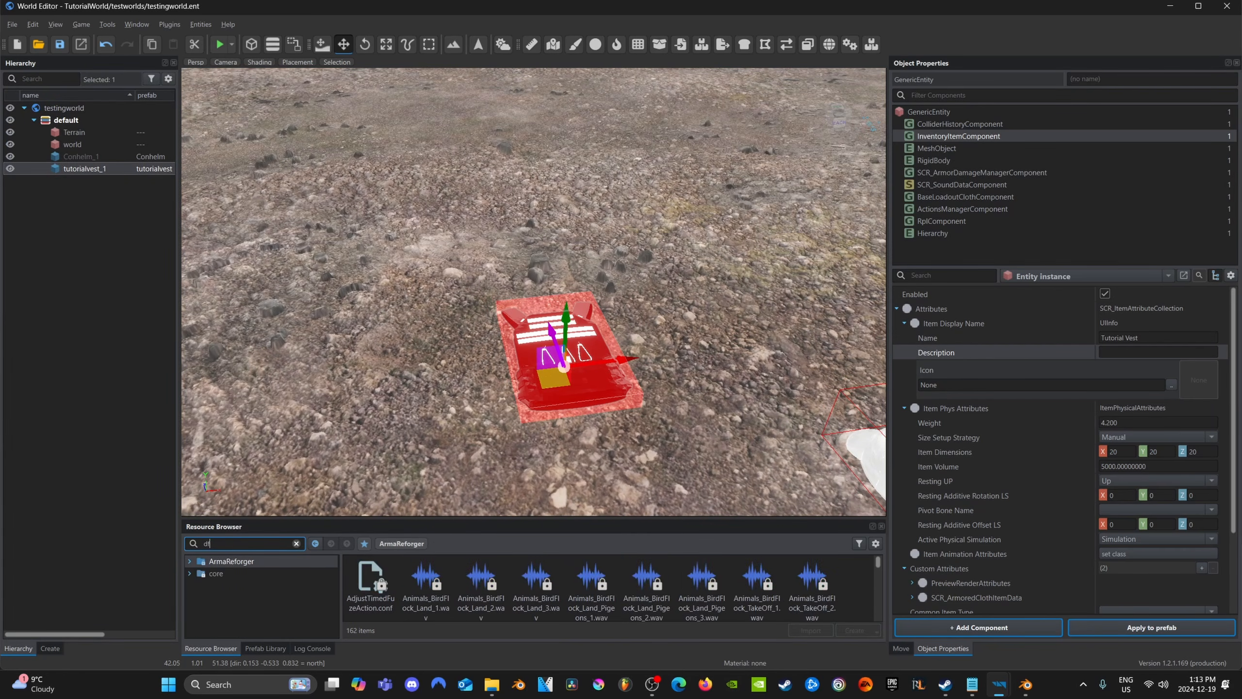
pyautogui.press('BackSpace')
pyautogui.write('factionm')
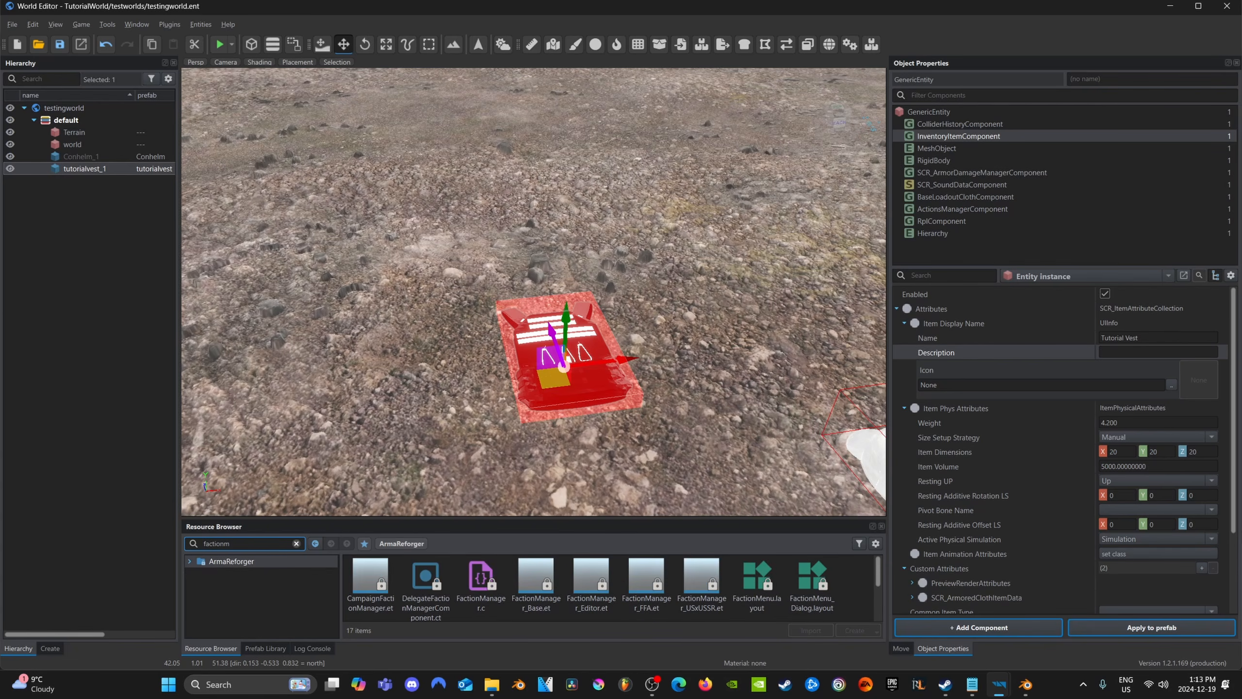
# Place the FactionManager_Editor.et prefab on the ground beside the vest and raise it to a height of about 0.475
pyautogui.click(594, 603)
pyautogui.moveTo(594, 603); pyautogui.dragTo(344, 337)
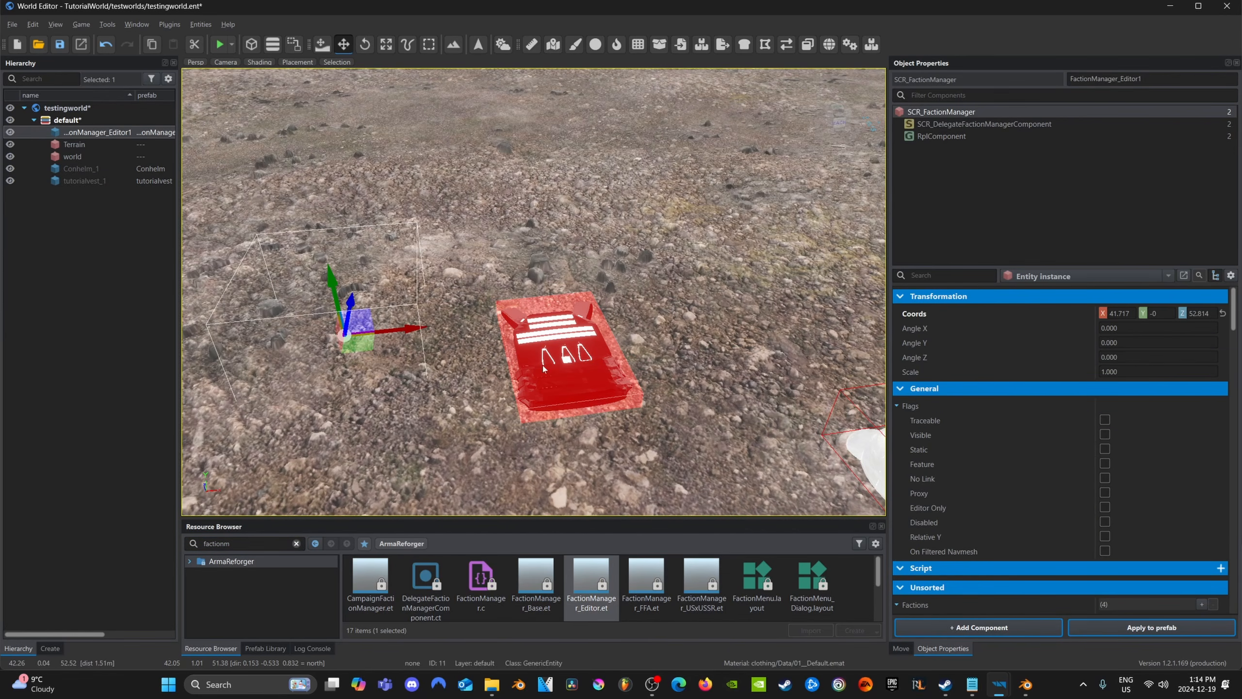
pyautogui.moveTo(523, 365); pyautogui.dragTo(499, 338, button='right')
pyautogui.moveTo(509, 365); pyautogui.dragTo(548, 342, button='middle')
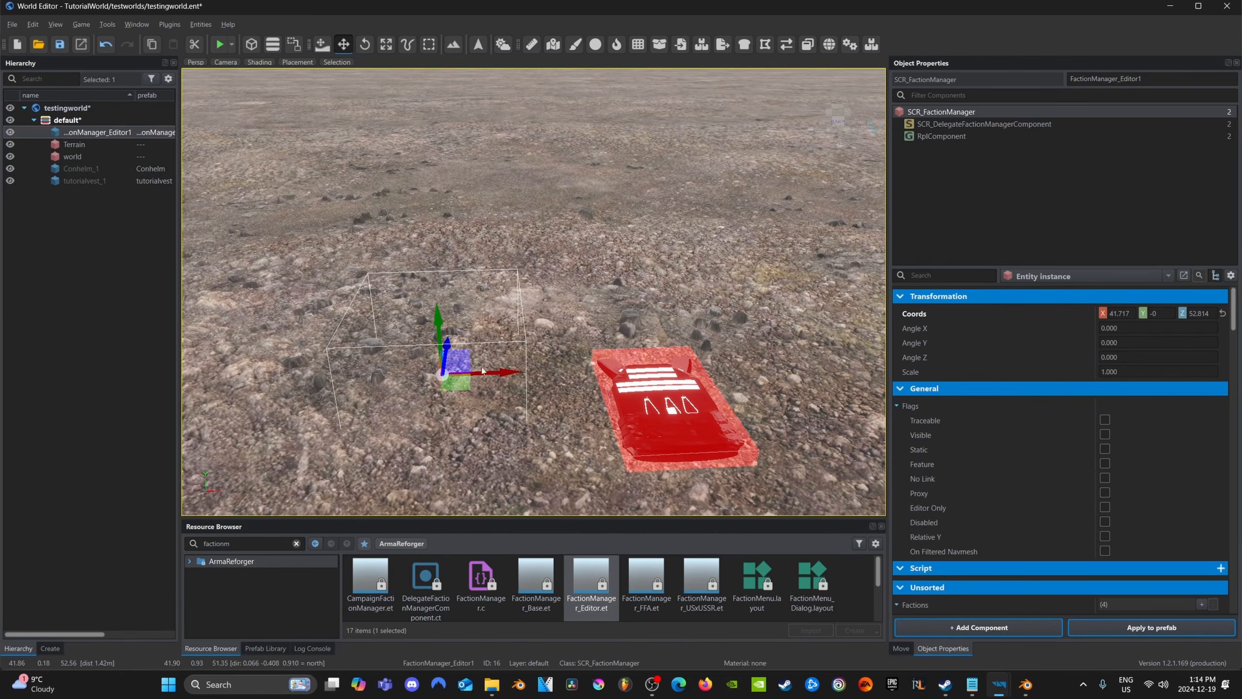
pyautogui.moveTo(439, 323); pyautogui.dragTo(431, 173)
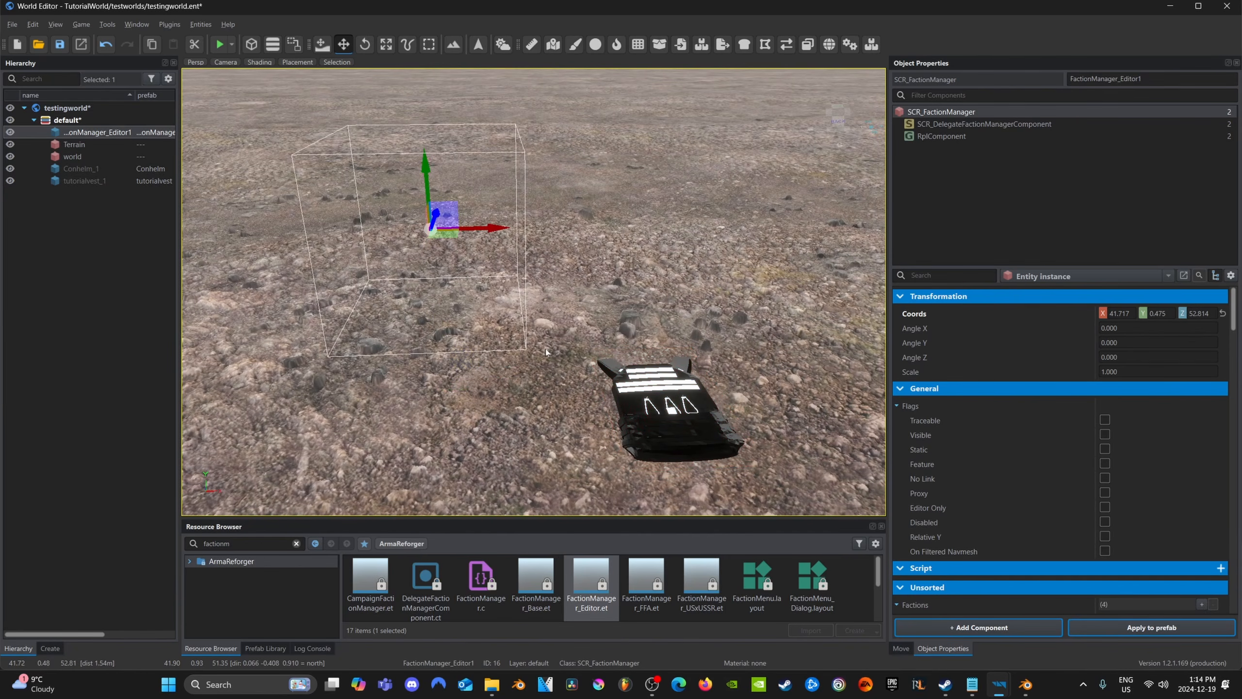
pyautogui.moveTo(628, 338)
pyautogui.mouseDown(button='right')
pyautogui.moveTo(596, 339)
pyautogui.moveTo(631, 313)
pyautogui.mouseUp(button='right')
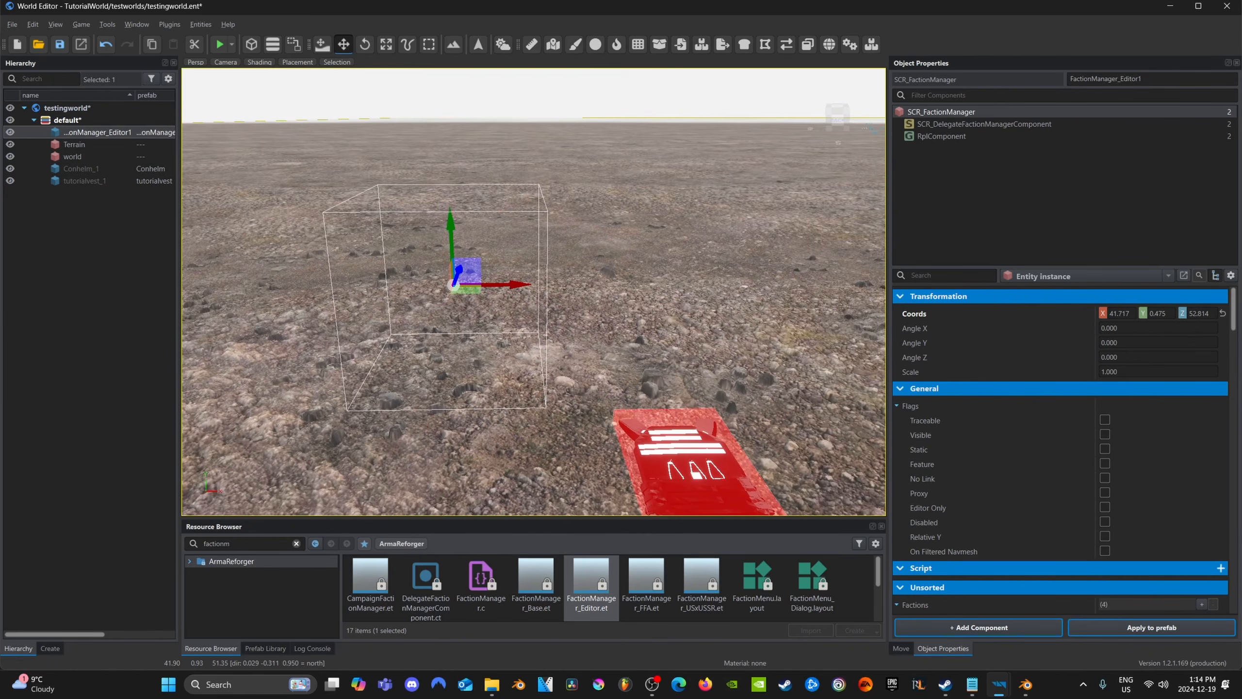
# Examine the USSR faction's general settings in the faction manager, including its key, colours, playability, flag and label
pyautogui.scroll(-1, 1010, 356)
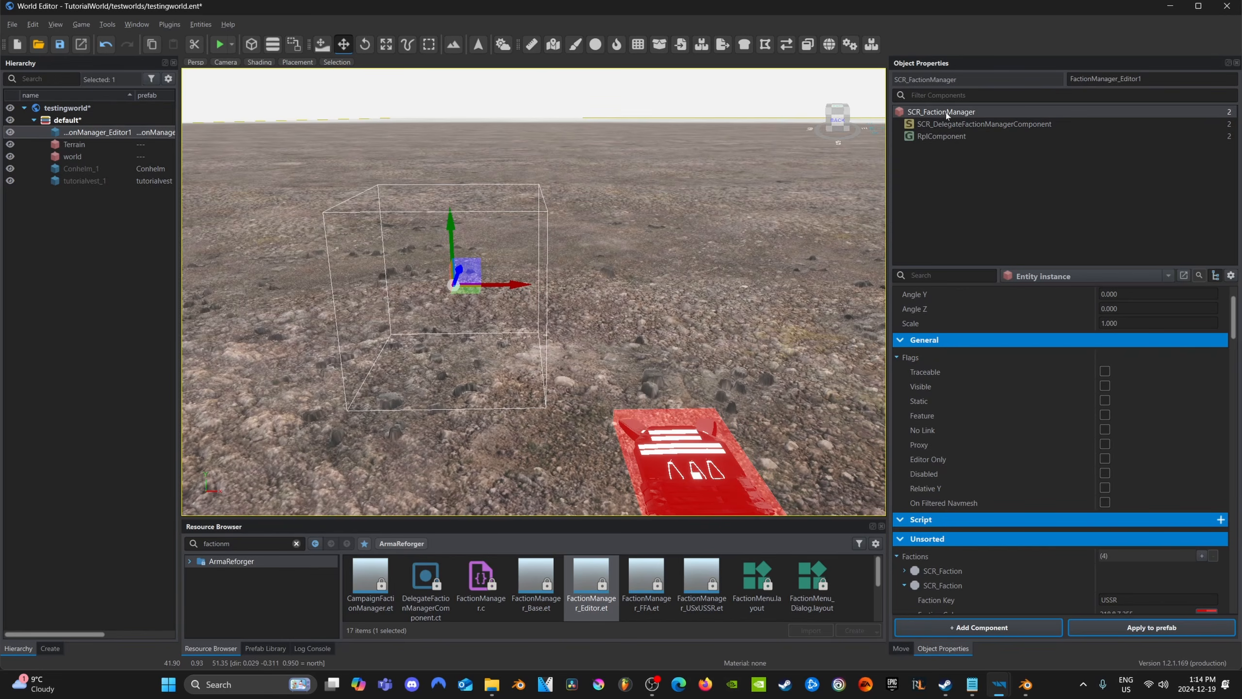
pyautogui.scroll(-1, 1029, 487)
pyautogui.scroll(-12, 1028, 482)
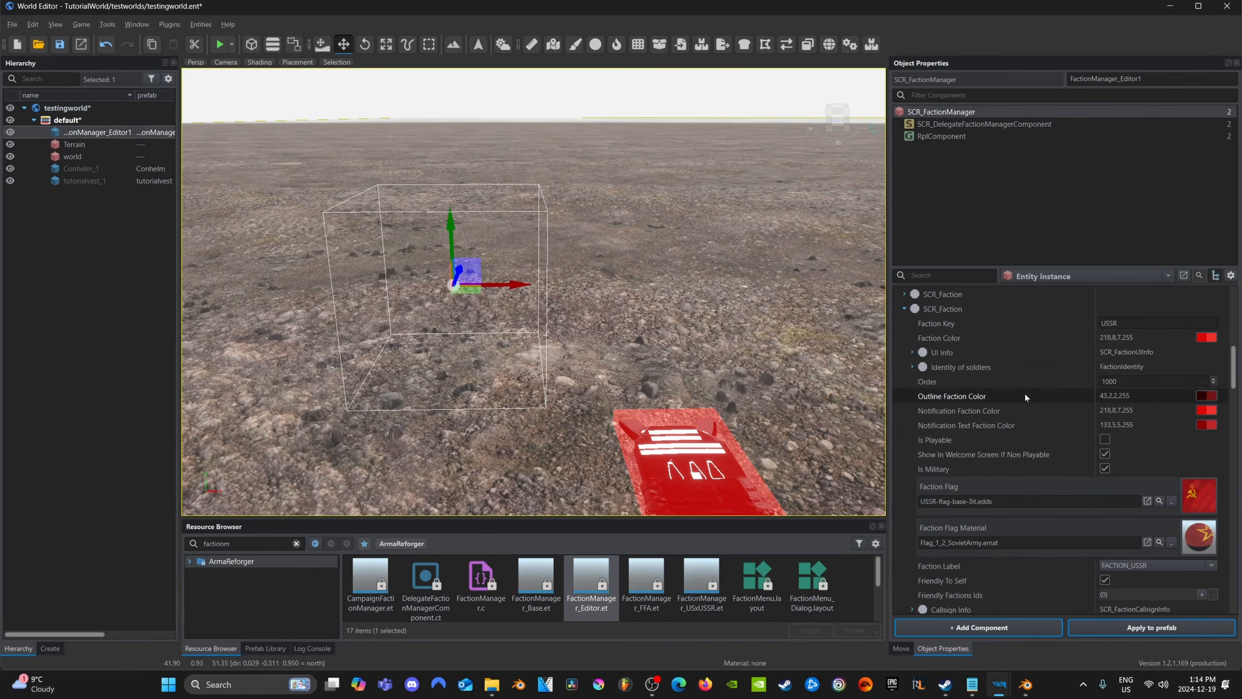
pyautogui.scroll(10, 1035, 427)
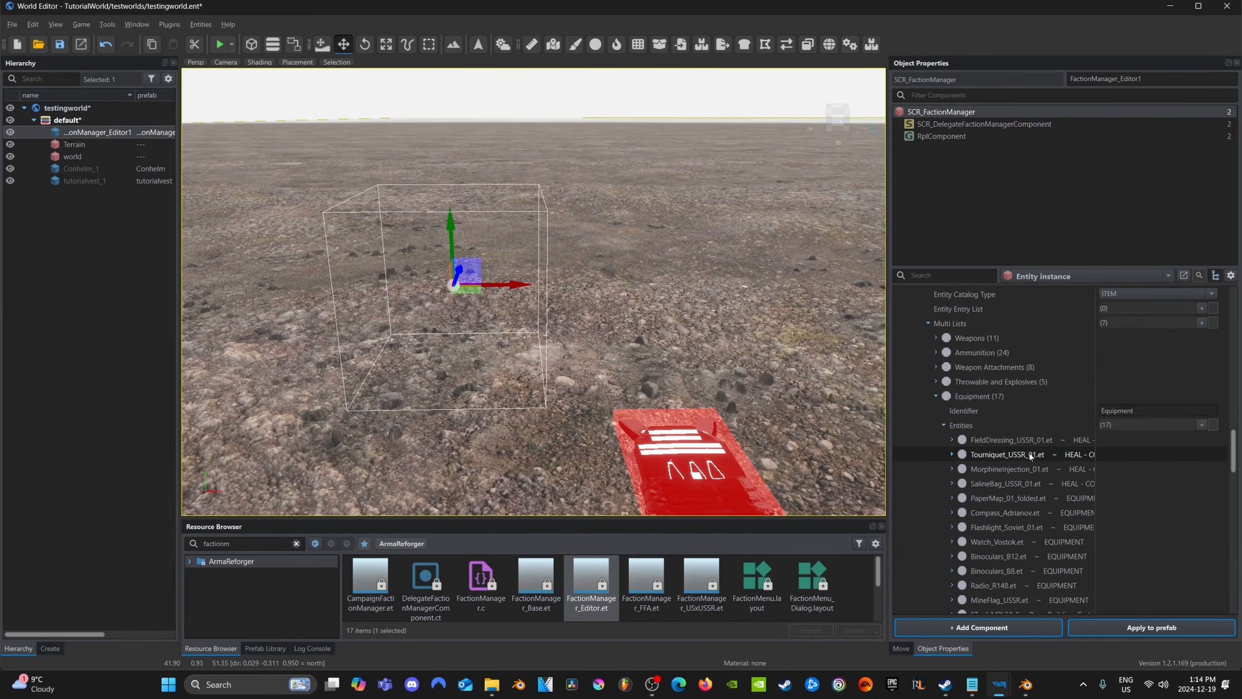
pyautogui.scroll(4, 1028, 450)
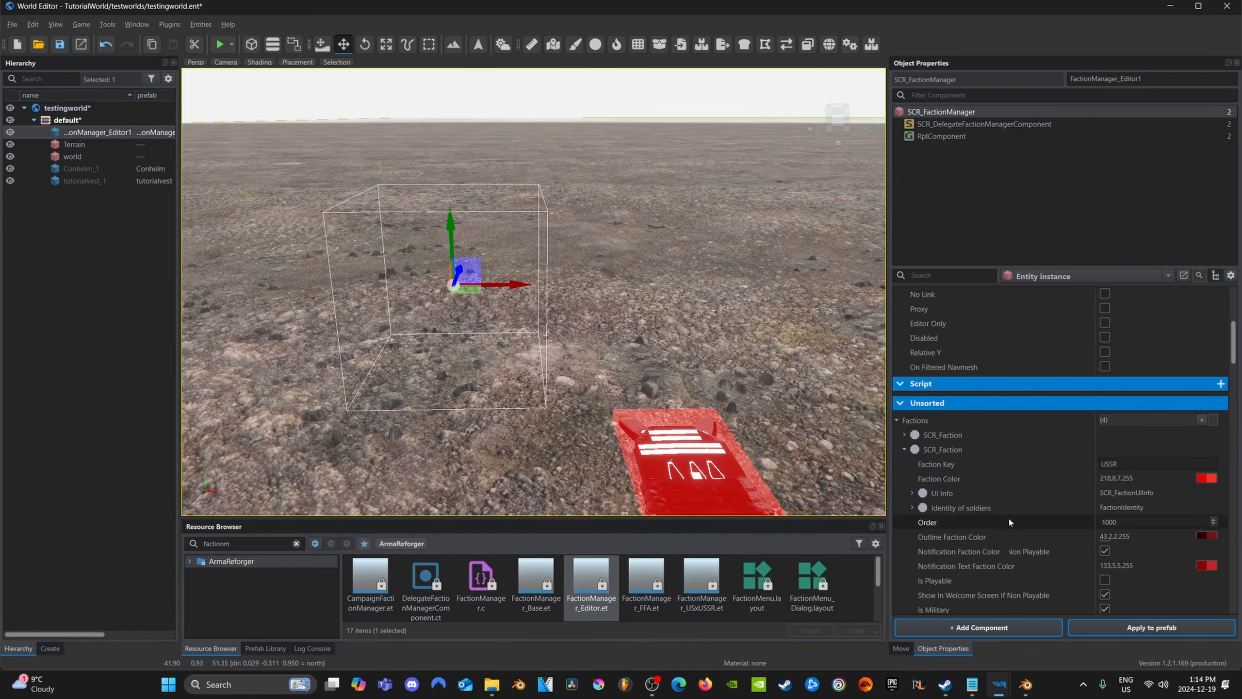
pyautogui.scroll(-2, 1009, 522)
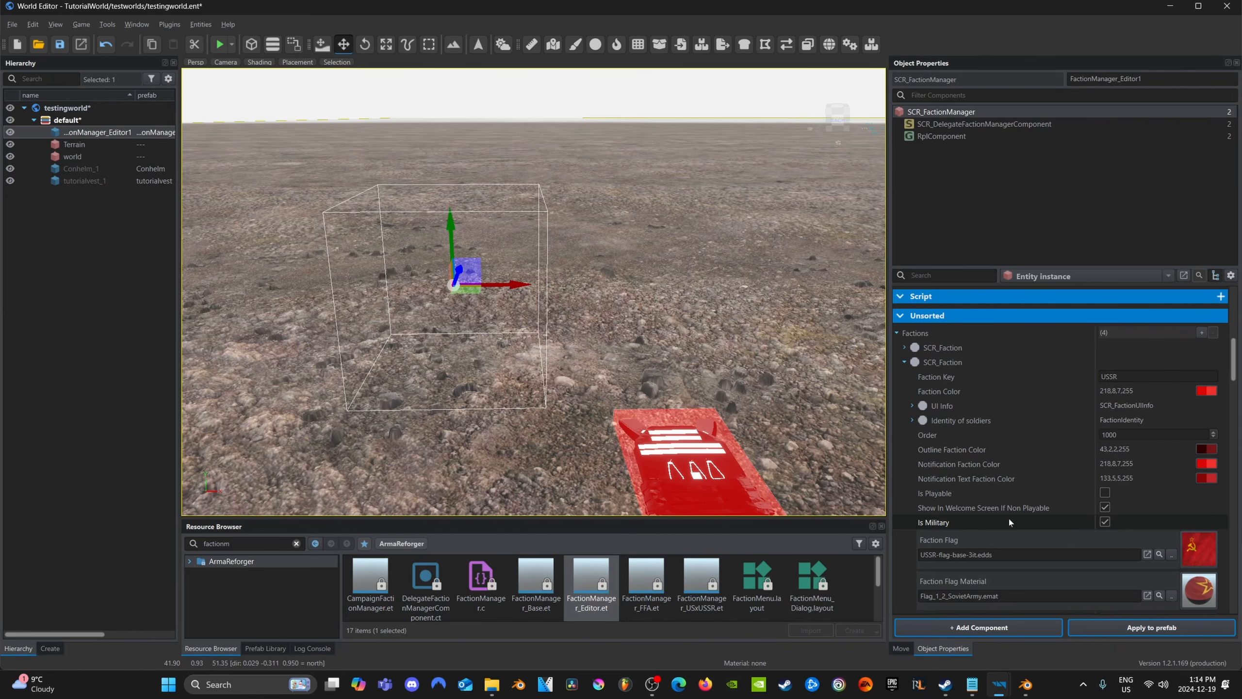
pyautogui.scroll(-3, 989, 477)
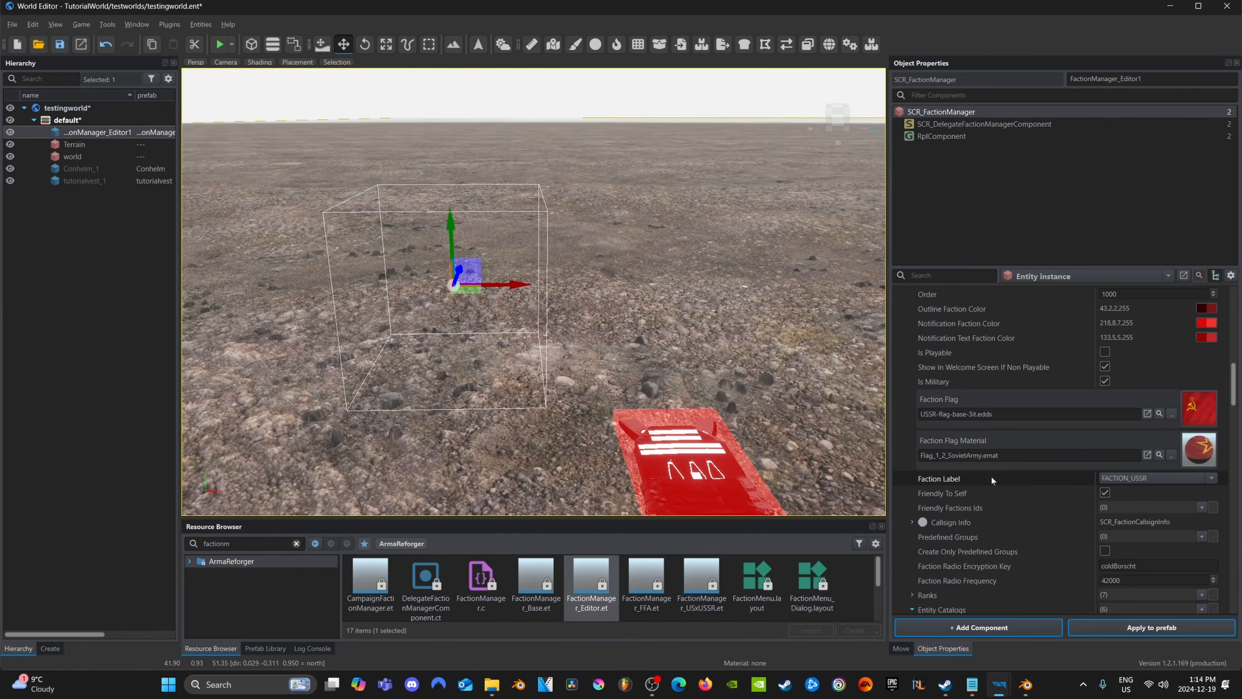
pyautogui.moveTo(431, 250); pyautogui.dragTo(445, 397, button='right')
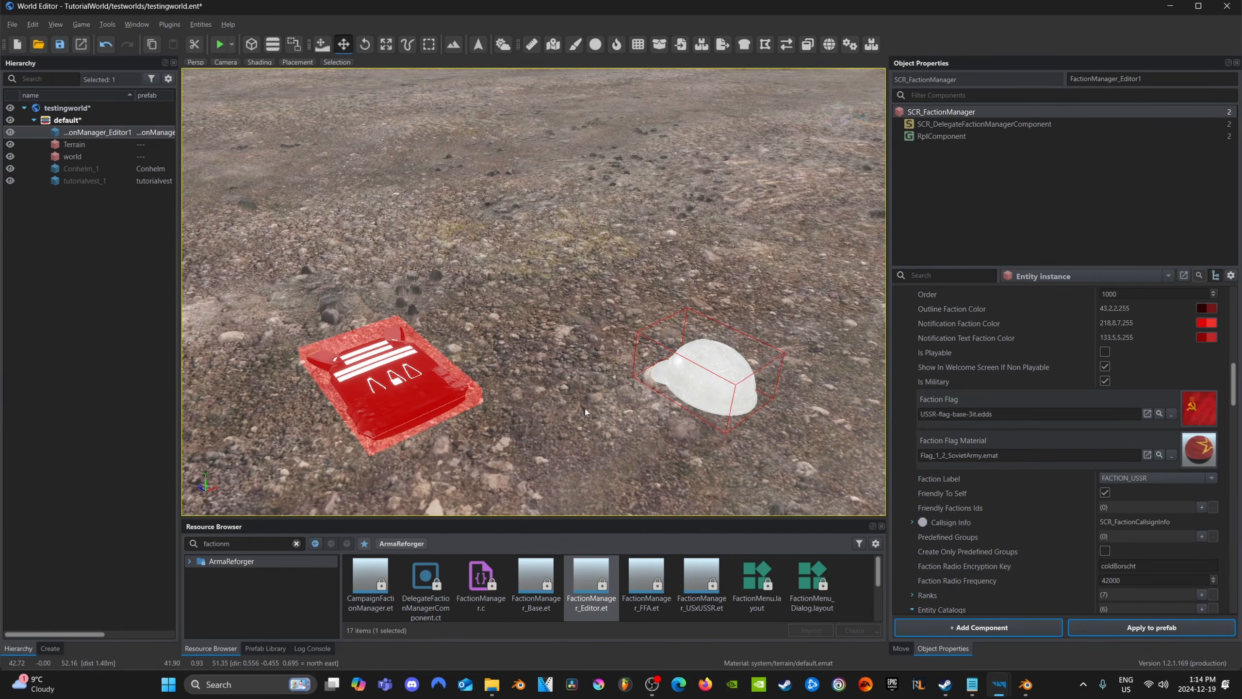
# Look through the USSR faction's entity catalogs and the ITEM catalog's multi lists, collapsing the Equipment list
pyautogui.scroll(-1, 1022, 486)
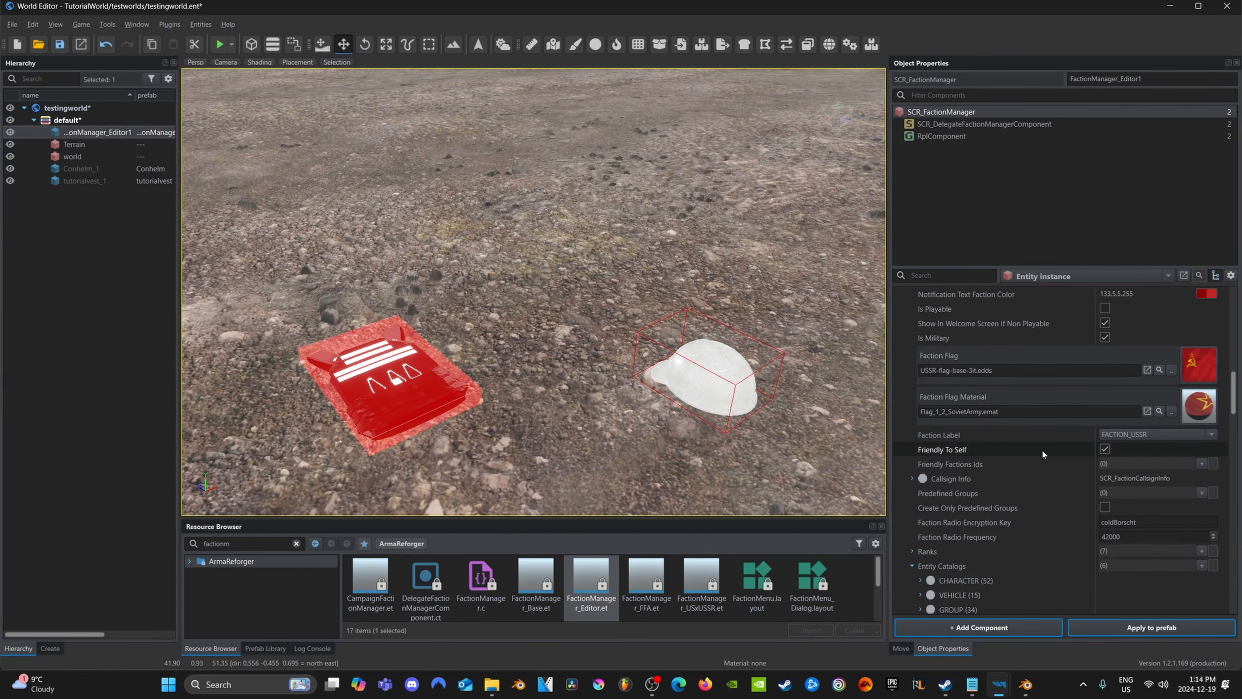
pyautogui.scroll(-1, 1017, 377)
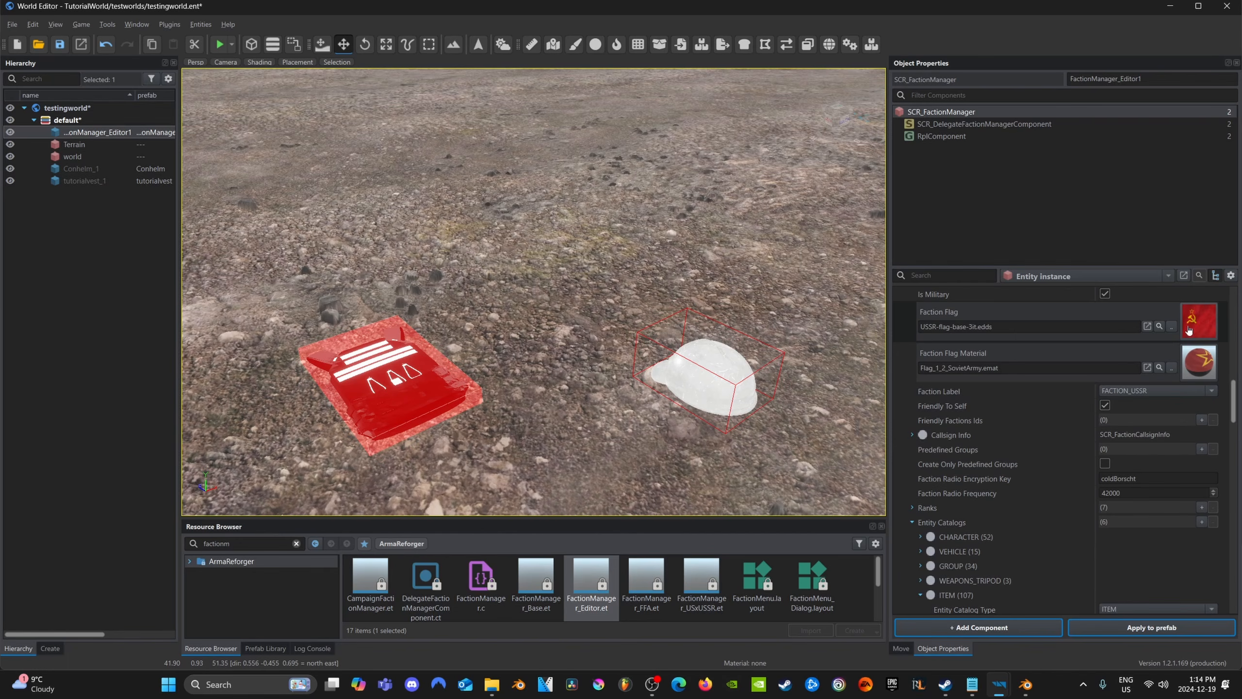
pyautogui.scroll(-3, 1010, 421)
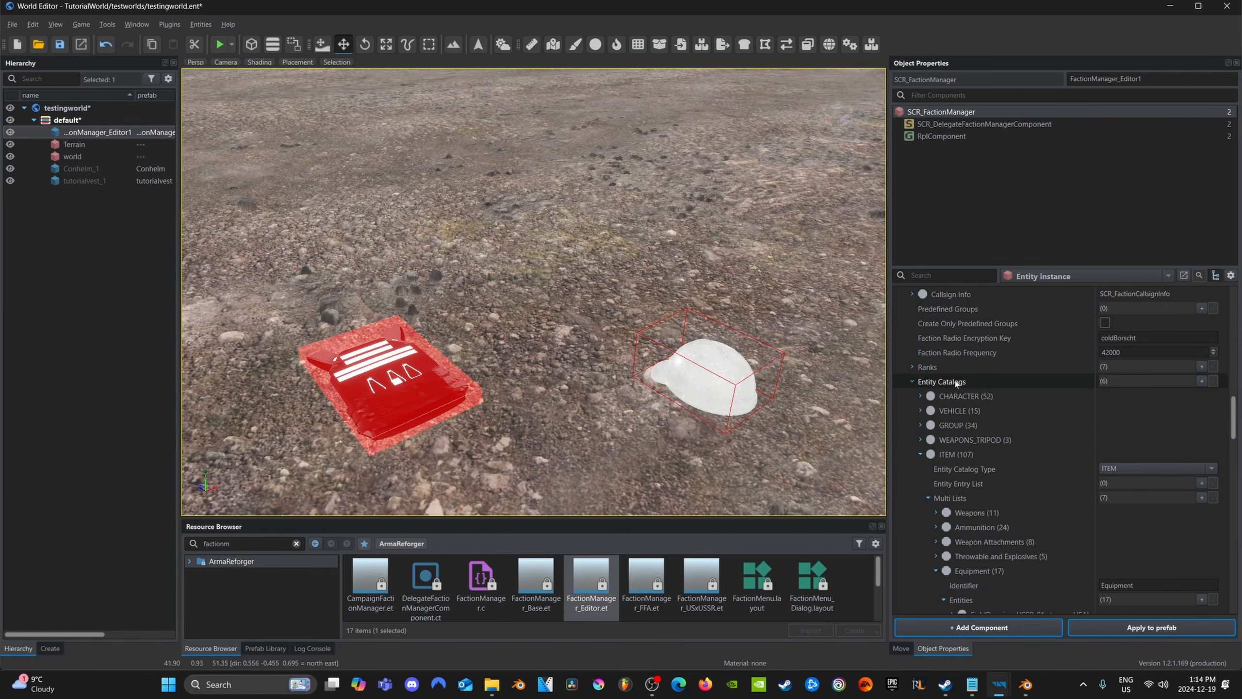
pyautogui.moveTo(957, 383)
pyautogui.moveTo(962, 459)
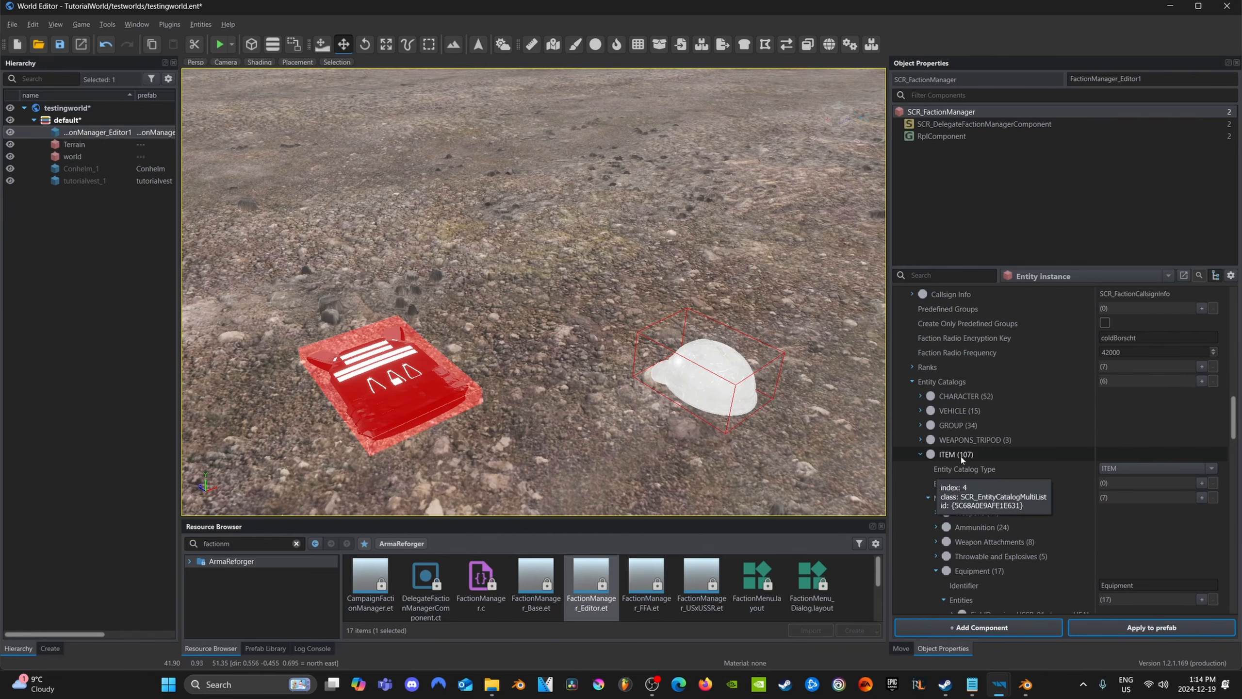
pyautogui.scroll(-2, 958, 461)
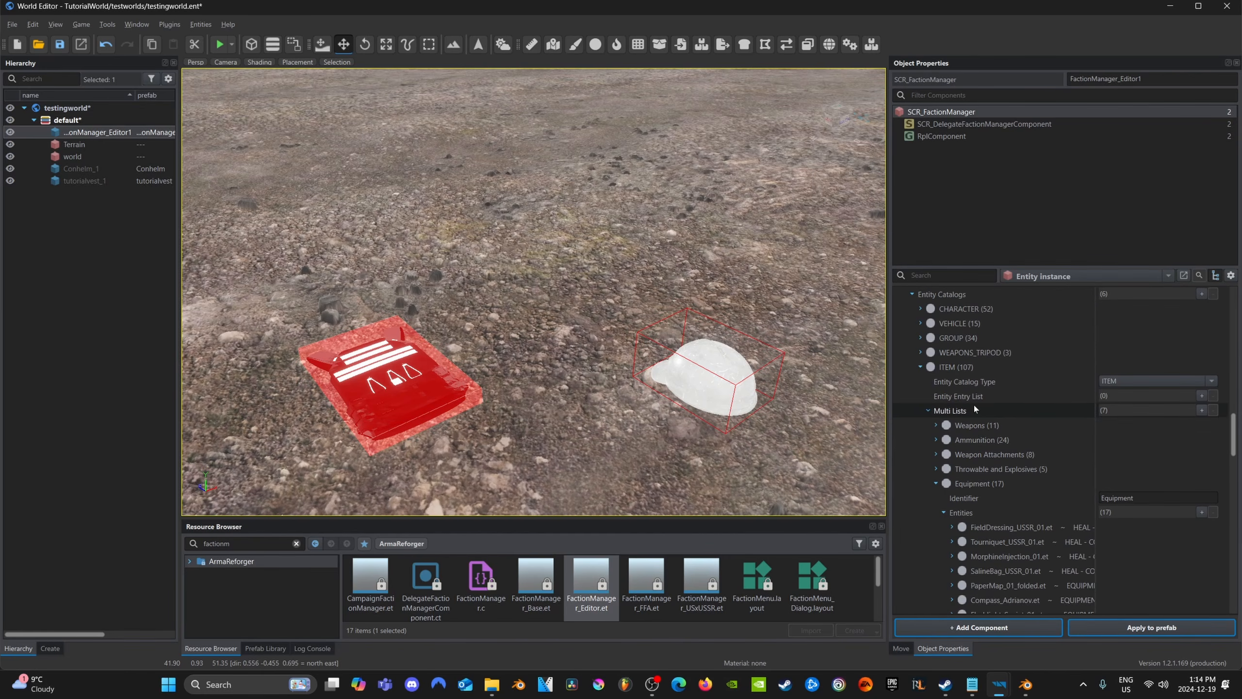
pyautogui.click(936, 483)
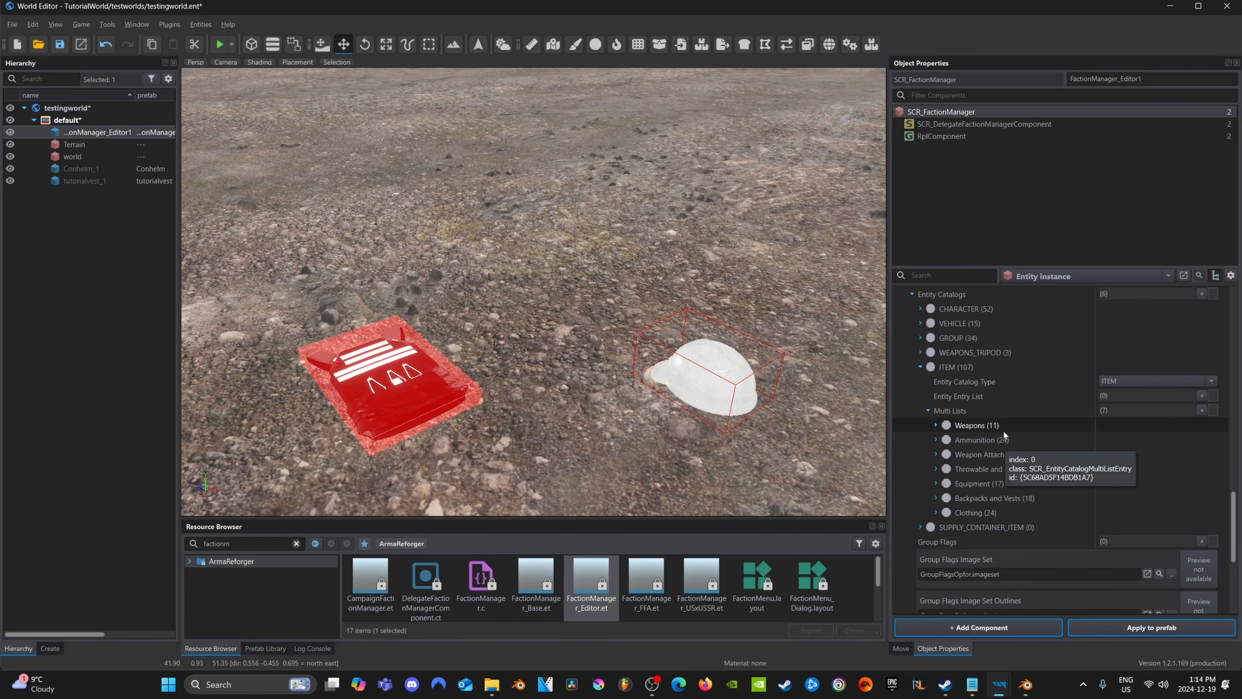
pyautogui.scroll(-1, 1038, 427)
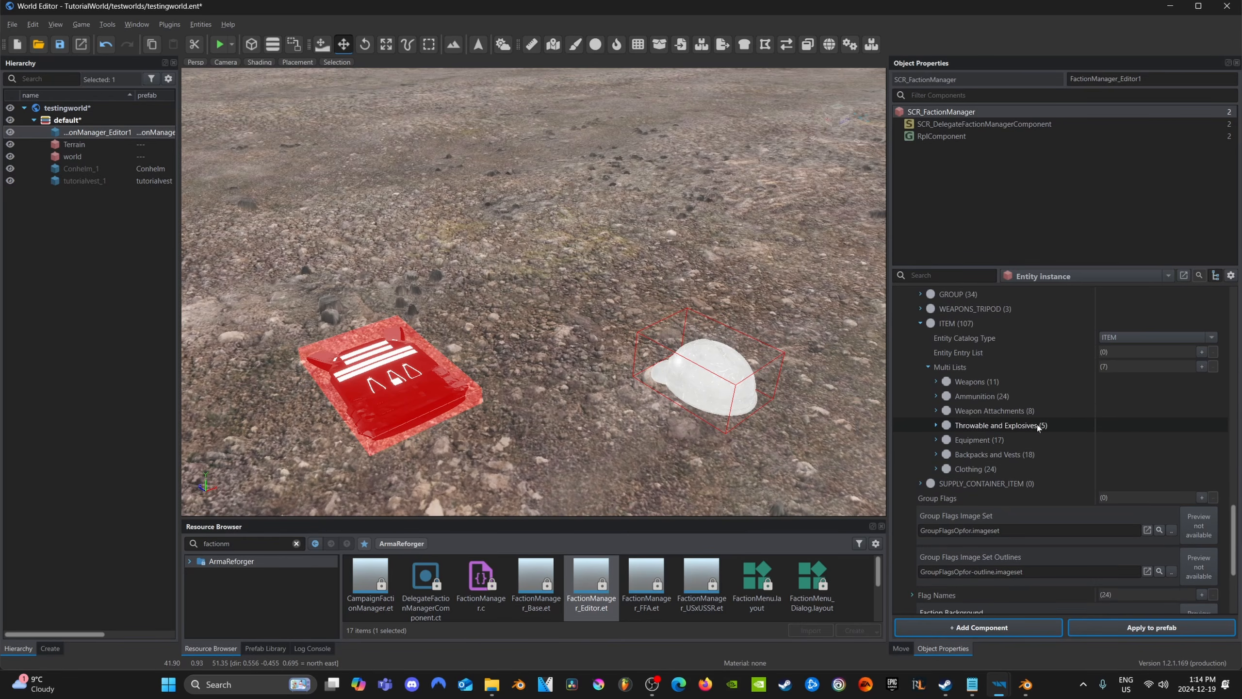
# Add two SCR_EntityCatalogInventoryItem entries to the Clothing list's entities in the USSR faction's ITEM catalog
pyautogui.click(936, 470)
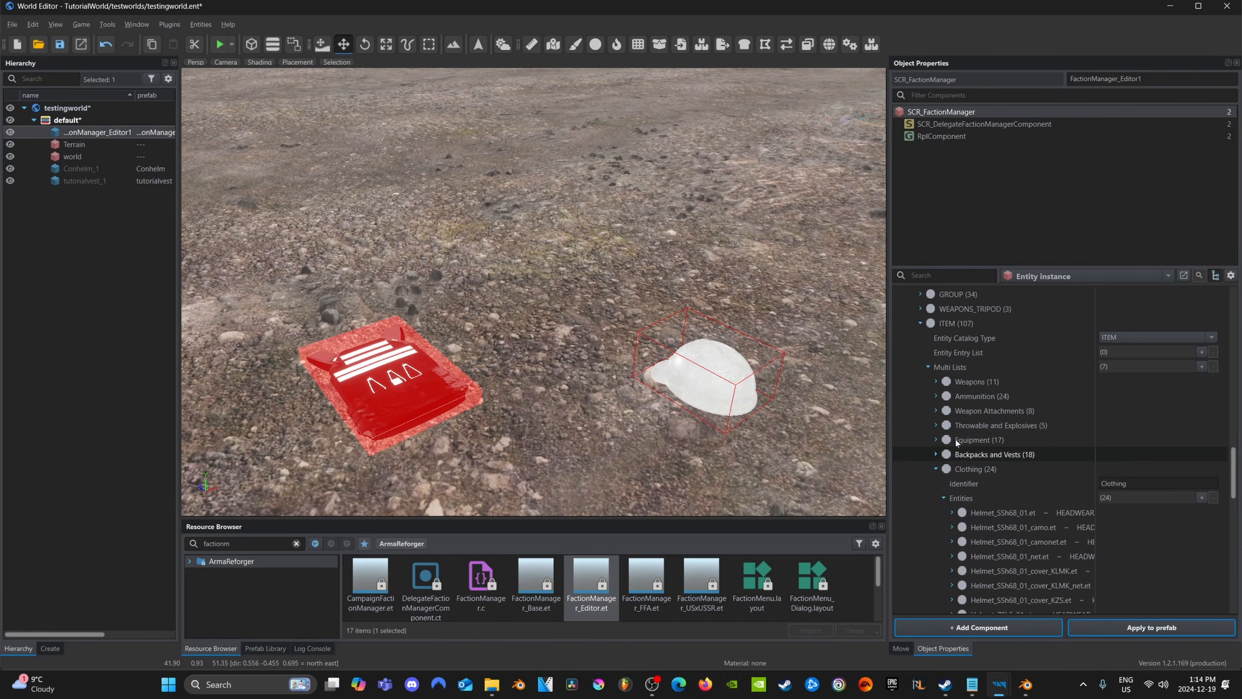
pyautogui.scroll(-1, 988, 409)
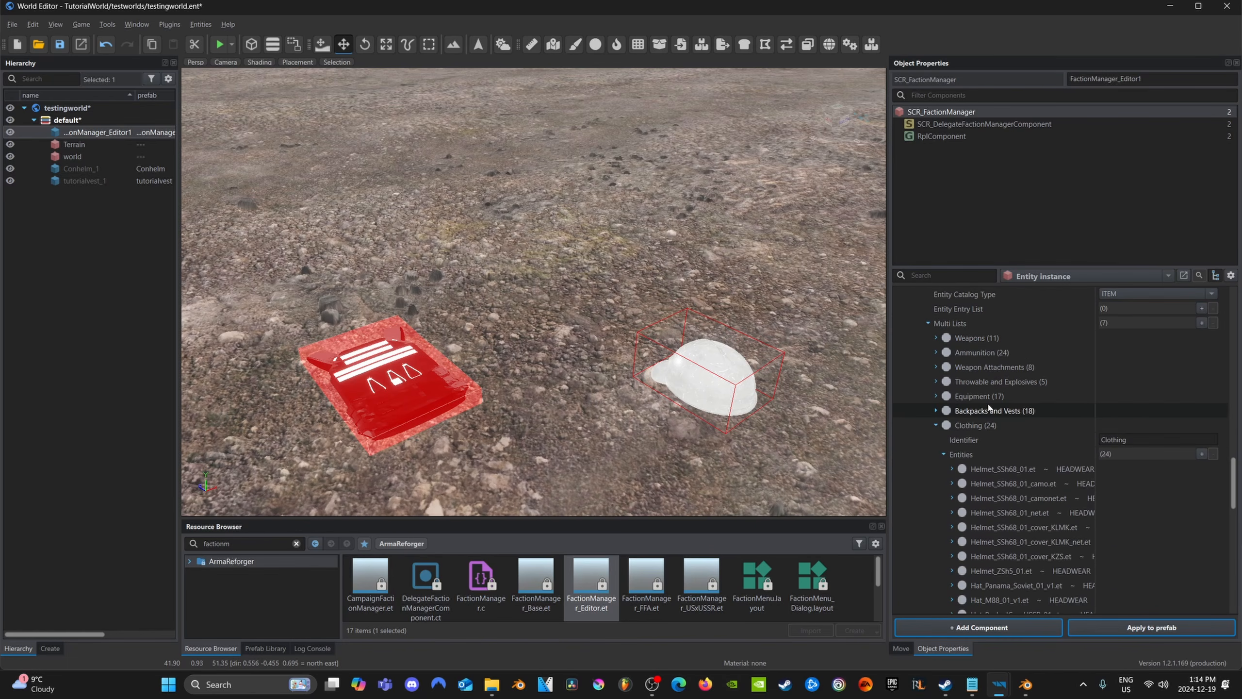
pyautogui.click(1201, 454)
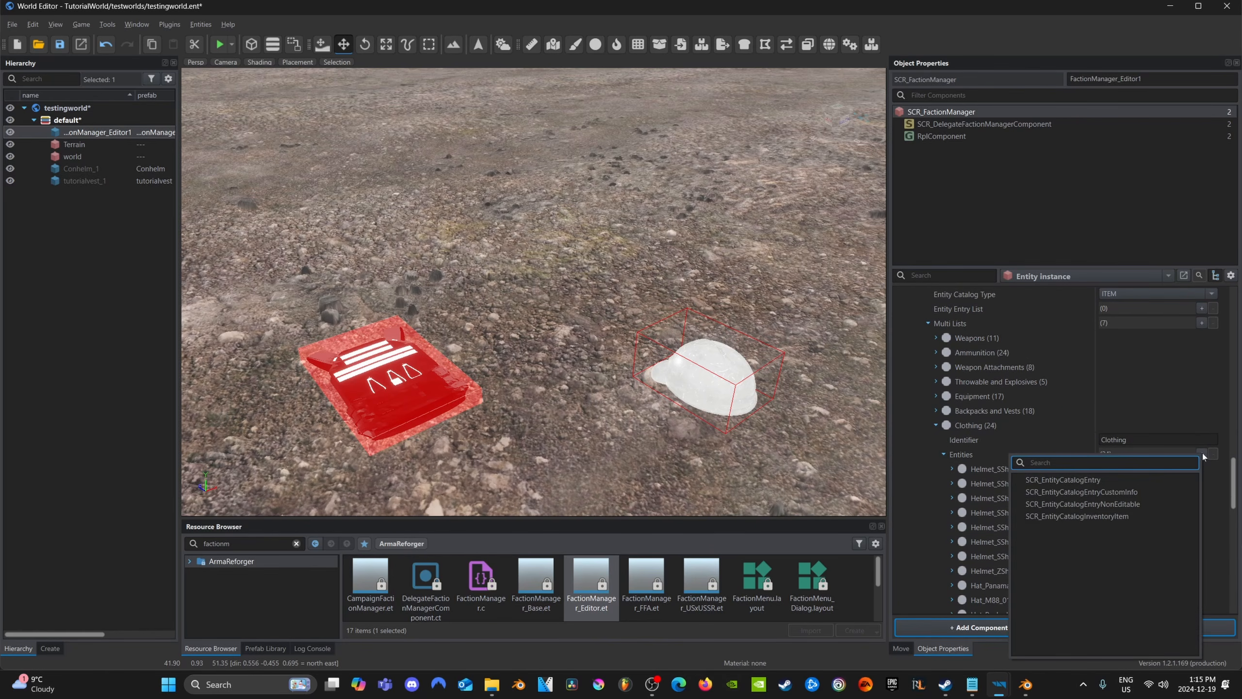
pyautogui.click(918, 499)
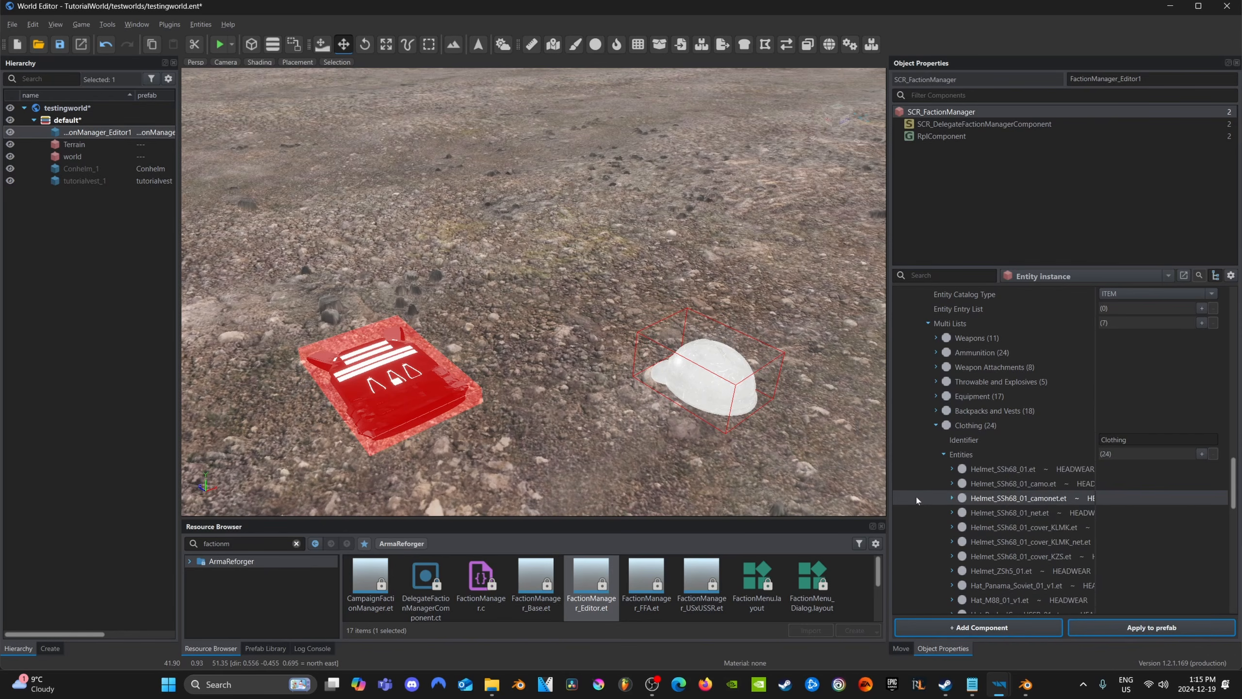
pyautogui.click(1204, 455)
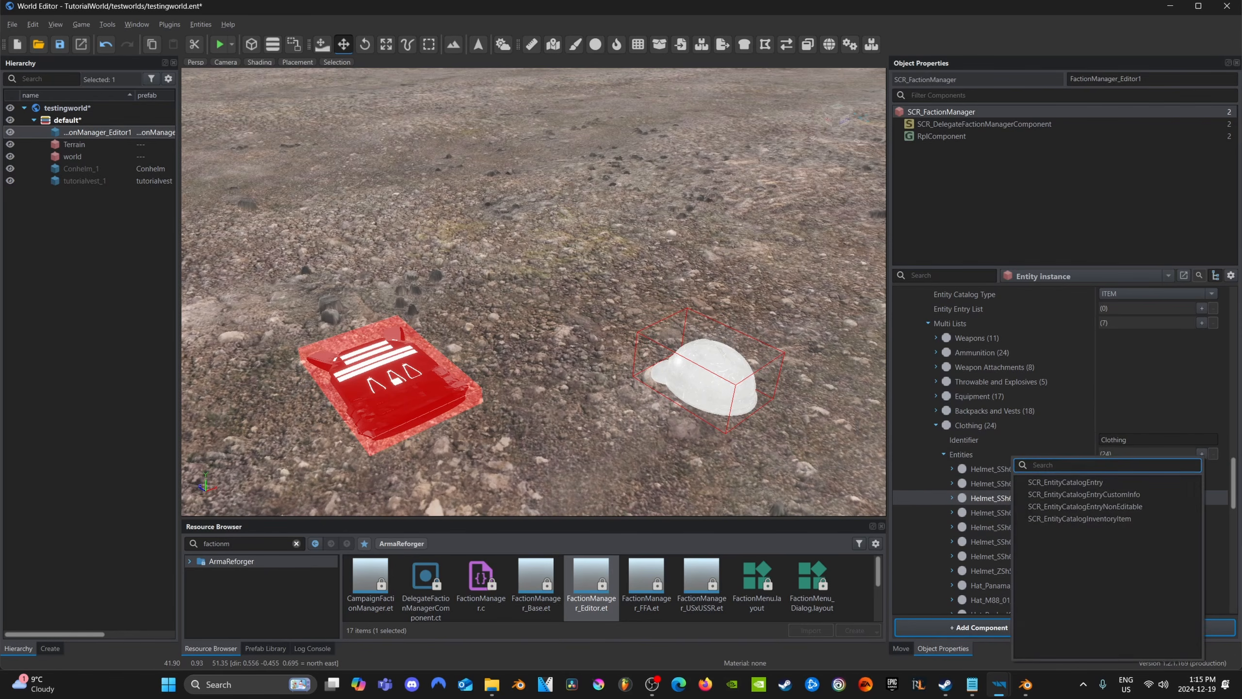
pyautogui.click(1092, 519)
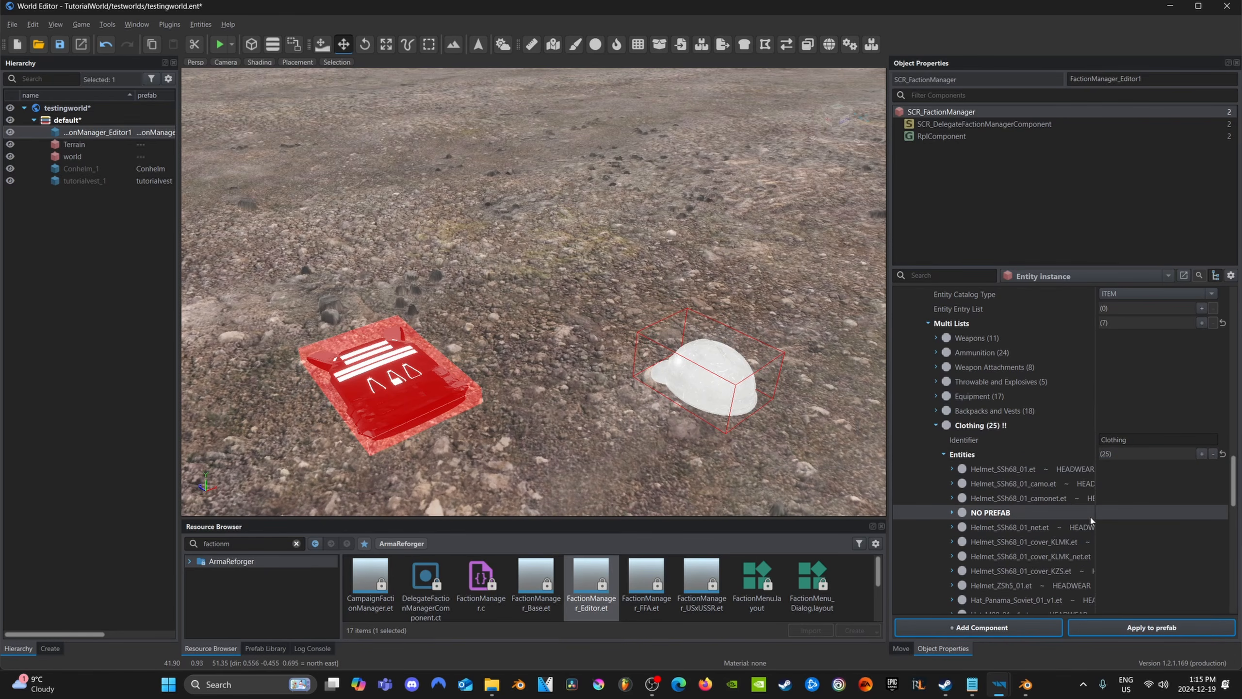
pyautogui.click(1201, 453)
pyautogui.click(1075, 518)
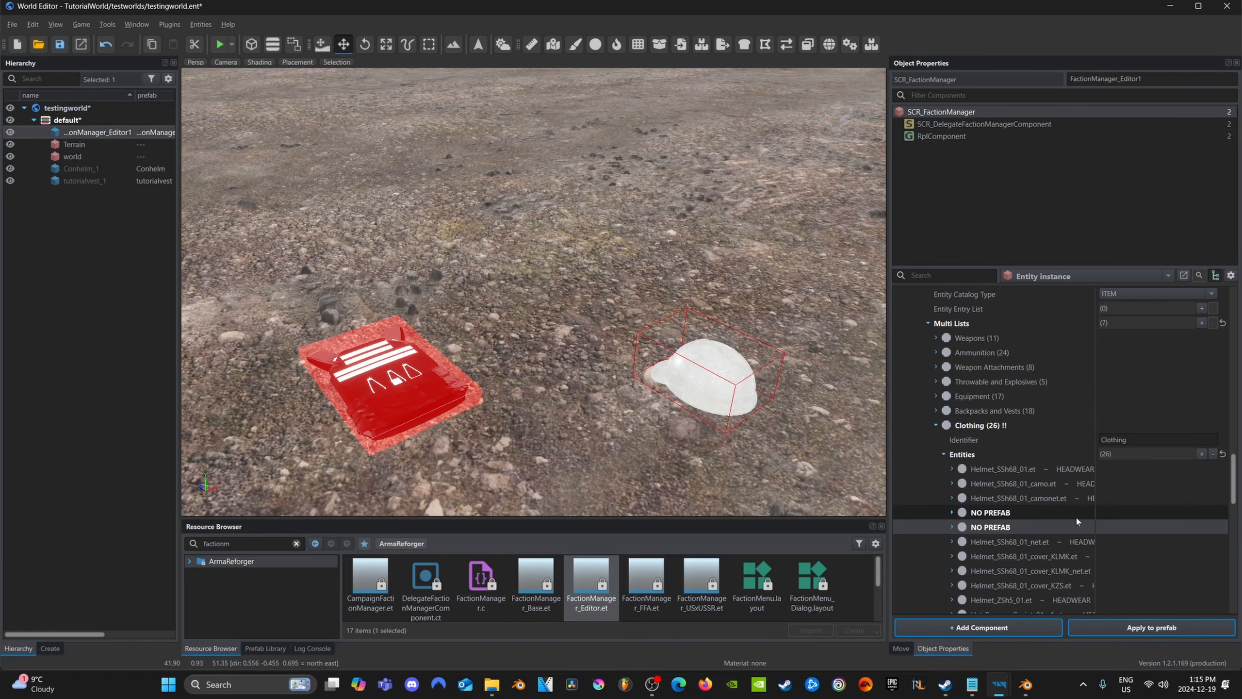
# Expand both new NO PREFAB entries in the Clothing list to show their entity prefab fields
pyautogui.scroll(-3, 1073, 518)
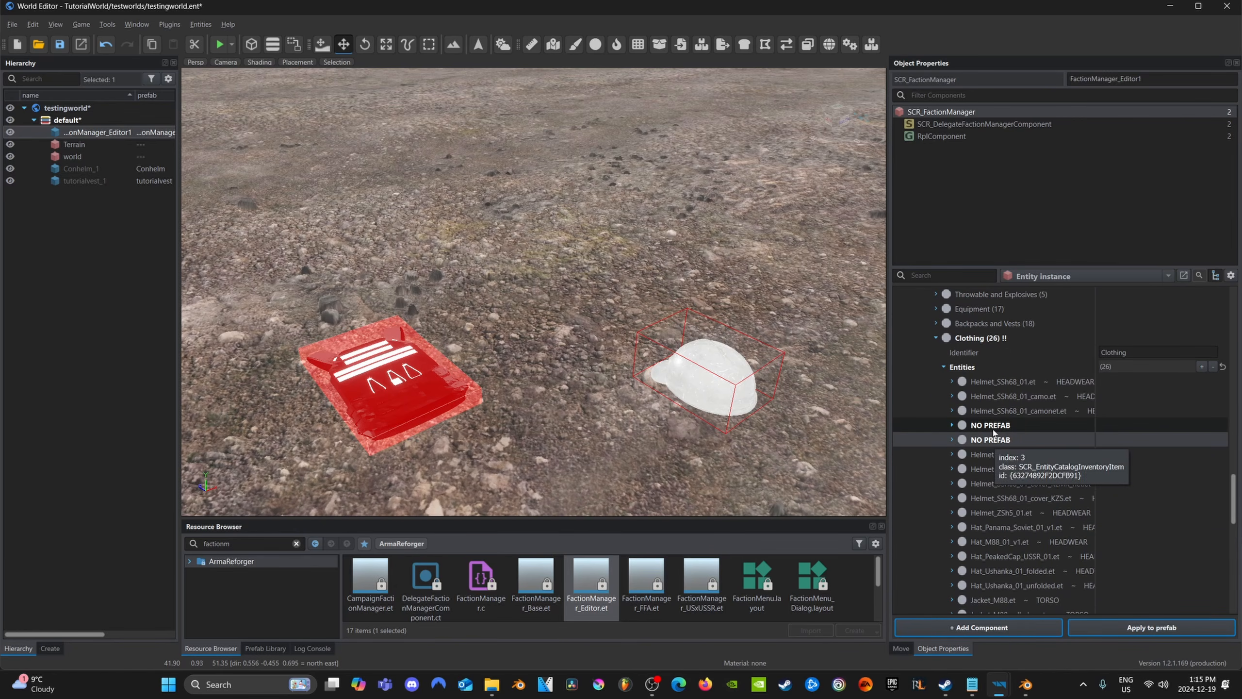
pyautogui.scroll(-7, 993, 434)
pyautogui.scroll(7, 1003, 460)
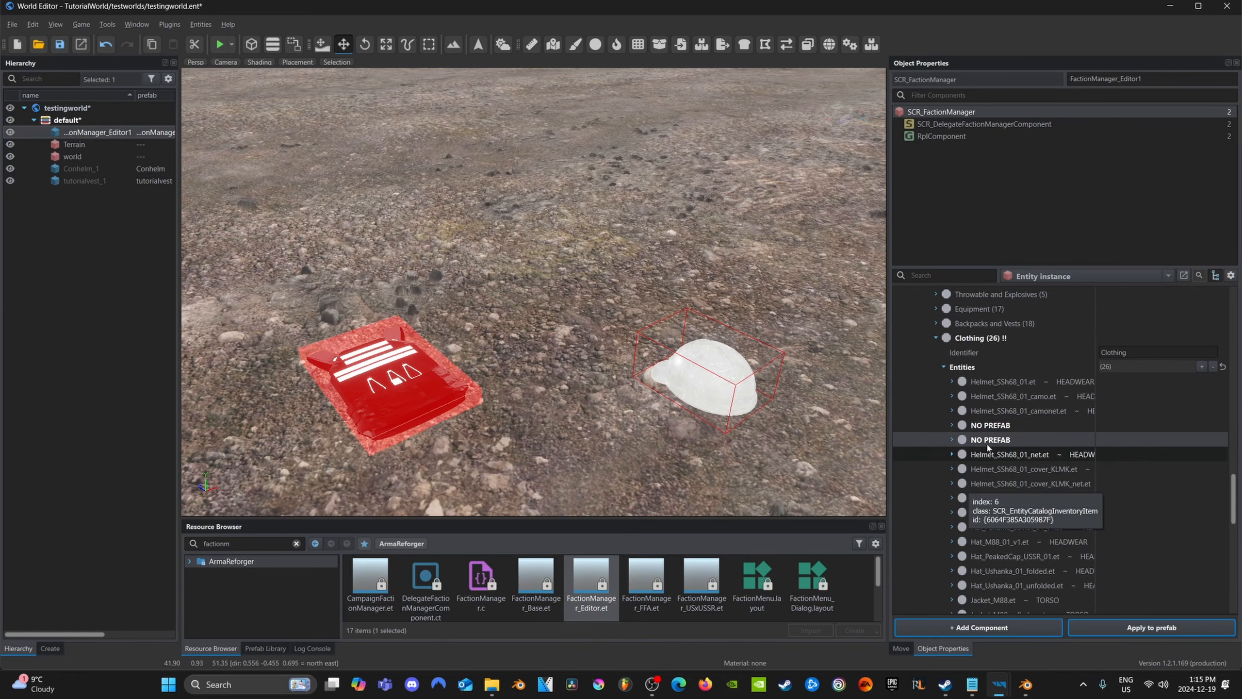
pyautogui.click(952, 441)
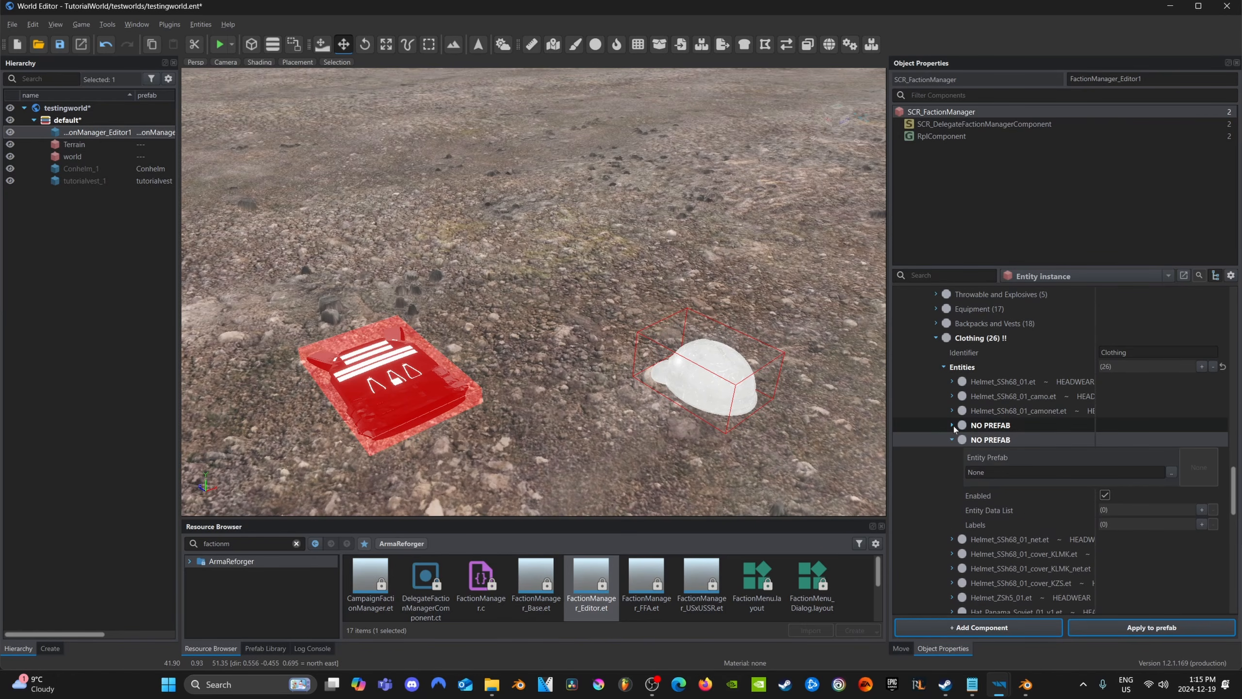
pyautogui.click(952, 426)
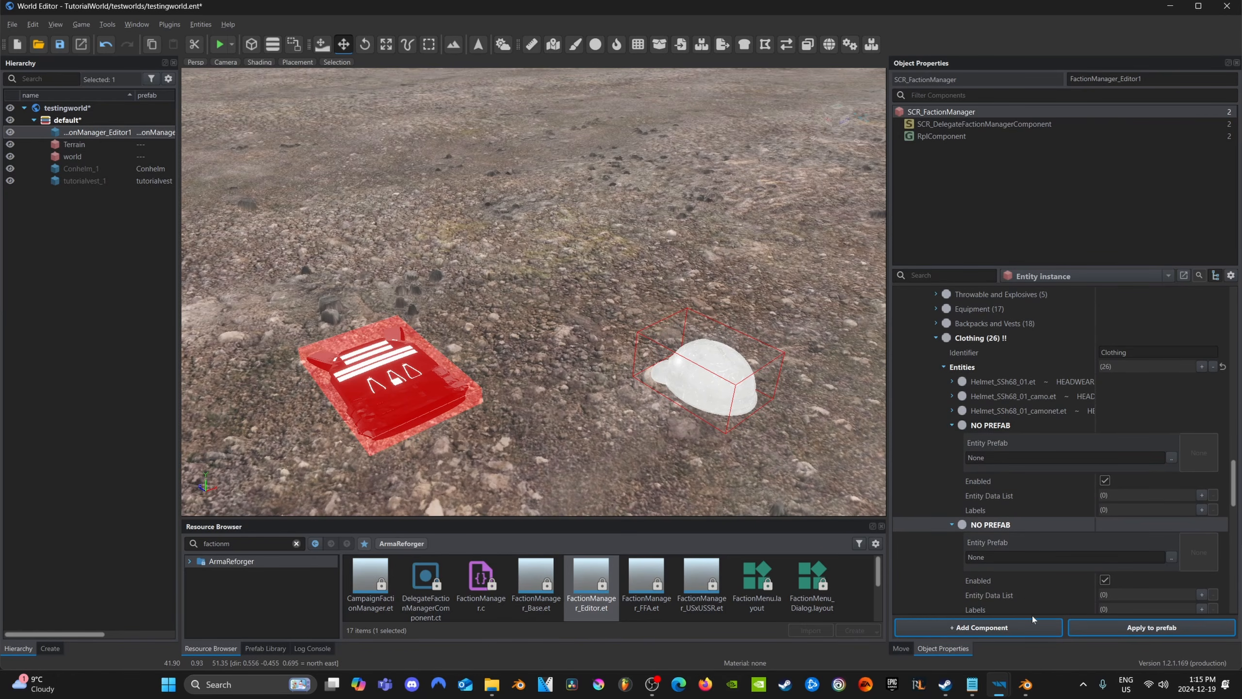
# Assign Conhelm.et from TutorialWorld's clothing/savedclothing folder as the entity prefab of the first empty Clothing entry
pyautogui.click(297, 543)
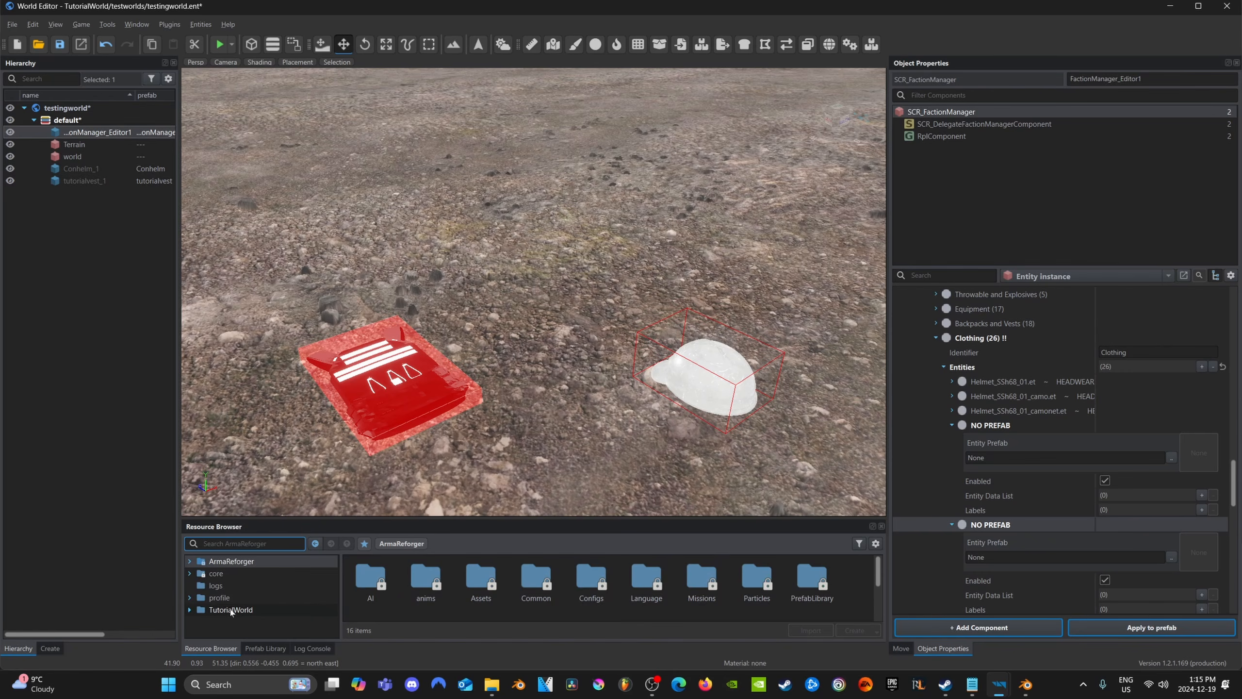
pyautogui.click(231, 610)
pyautogui.doubleClick(427, 601)
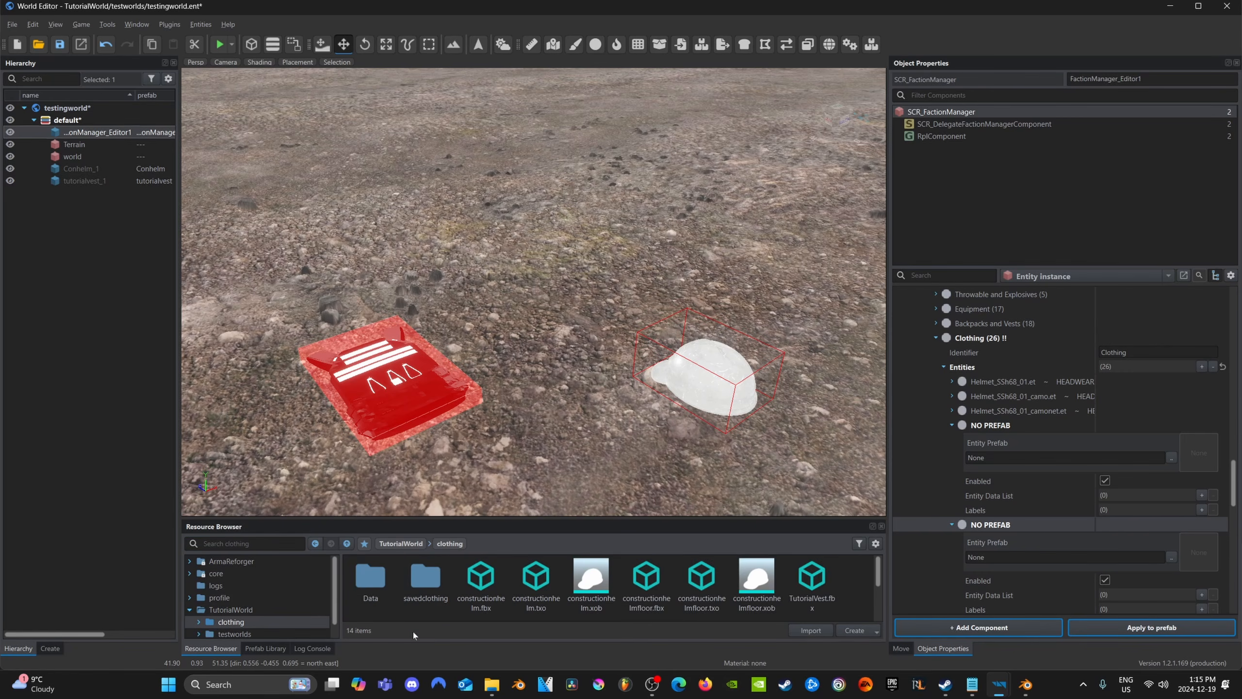
pyautogui.doubleClick(425, 577)
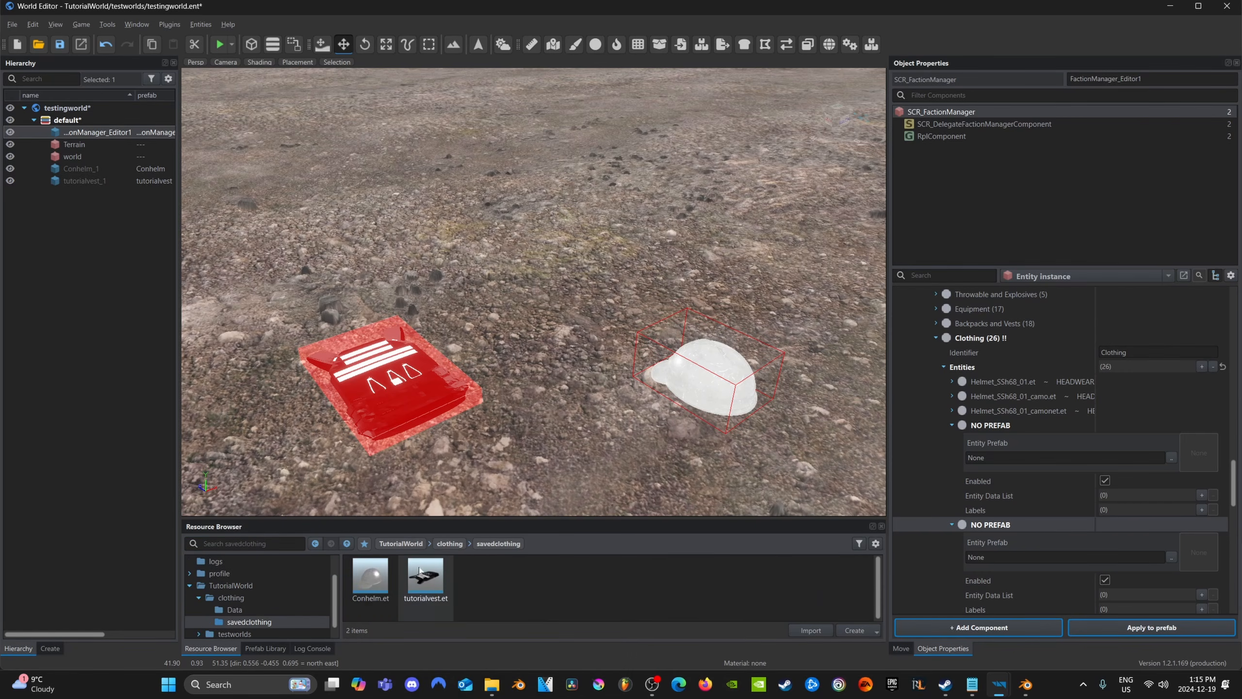
pyautogui.moveTo(370, 575); pyautogui.dragTo(1041, 459)
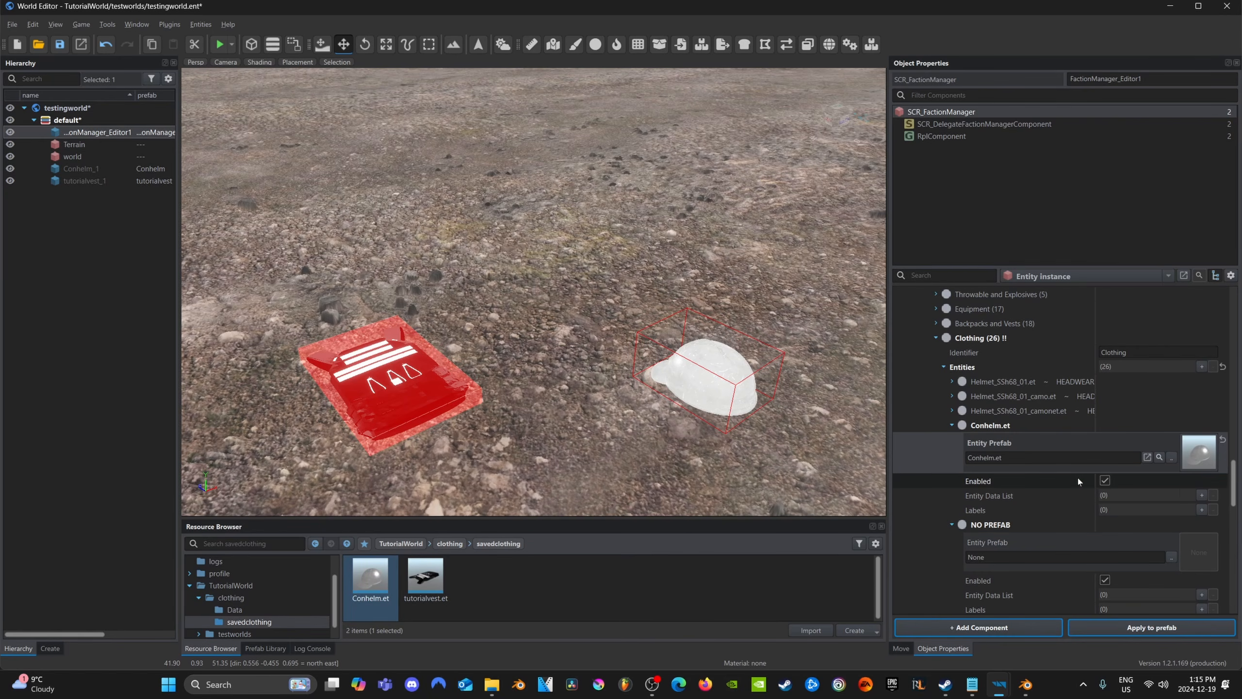
# Add SCR_ArsenalItem data to the Conhelm.et entry and set its item type to HEADWEAR
pyautogui.click(1201, 494)
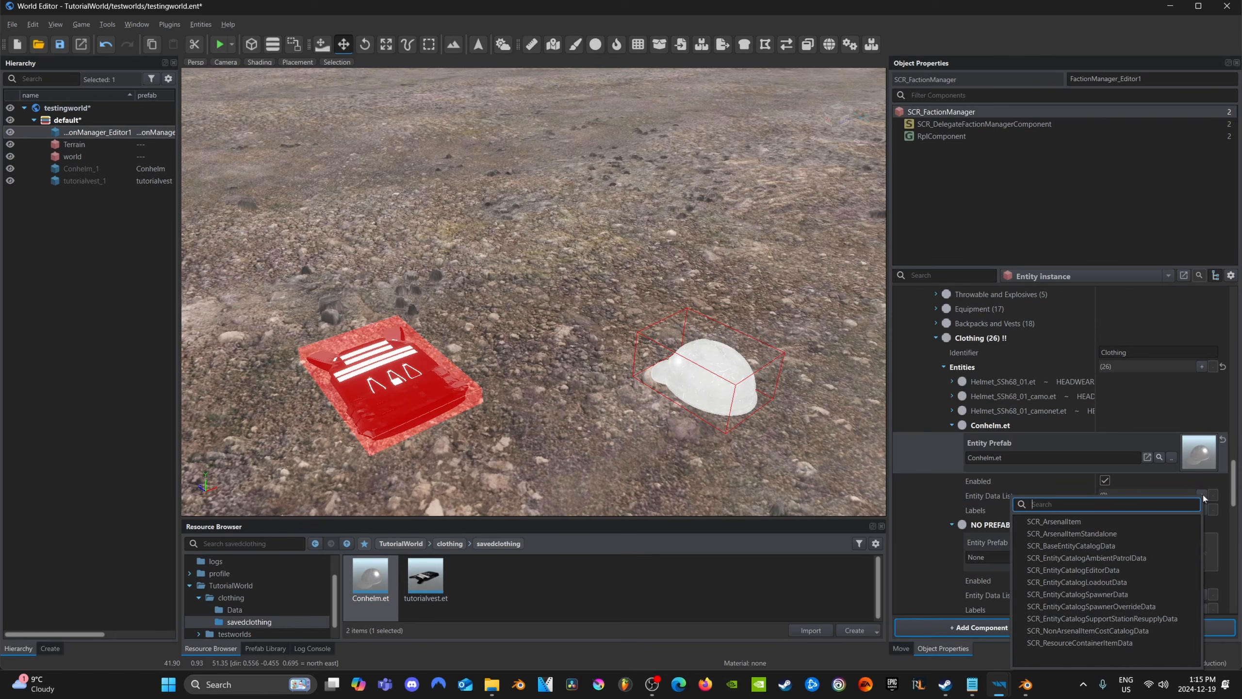
pyautogui.click(1054, 522)
pyautogui.scroll(-1, 1082, 532)
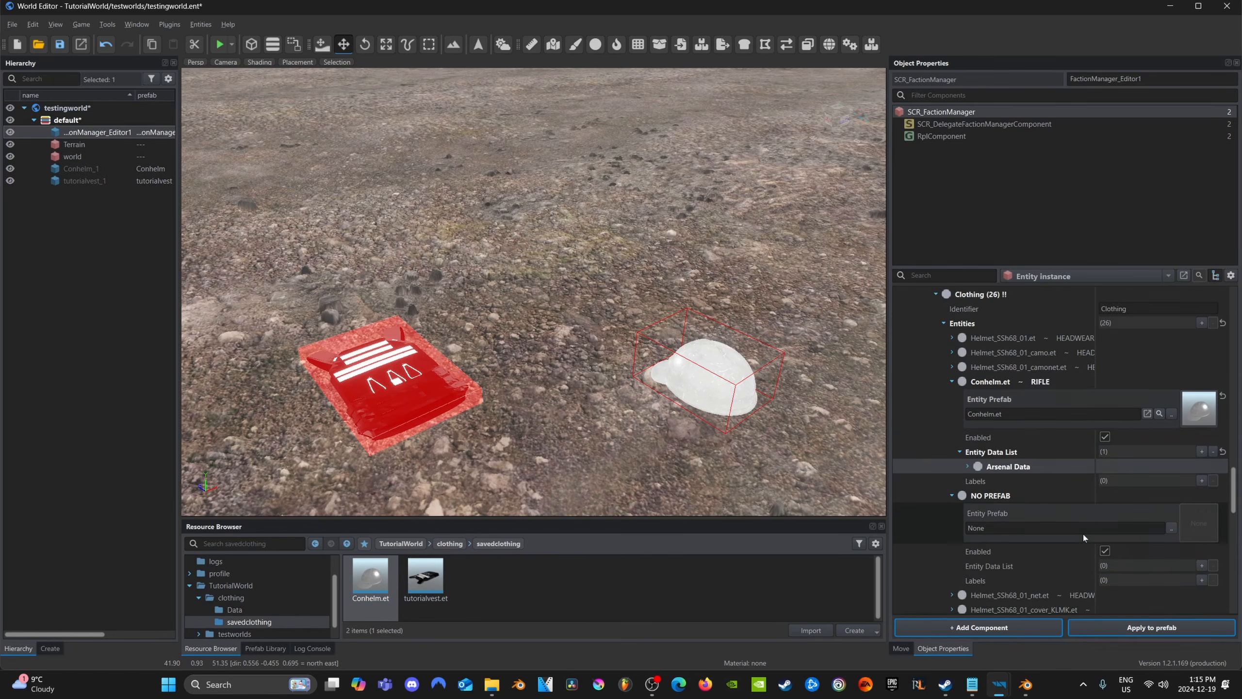
pyautogui.click(968, 467)
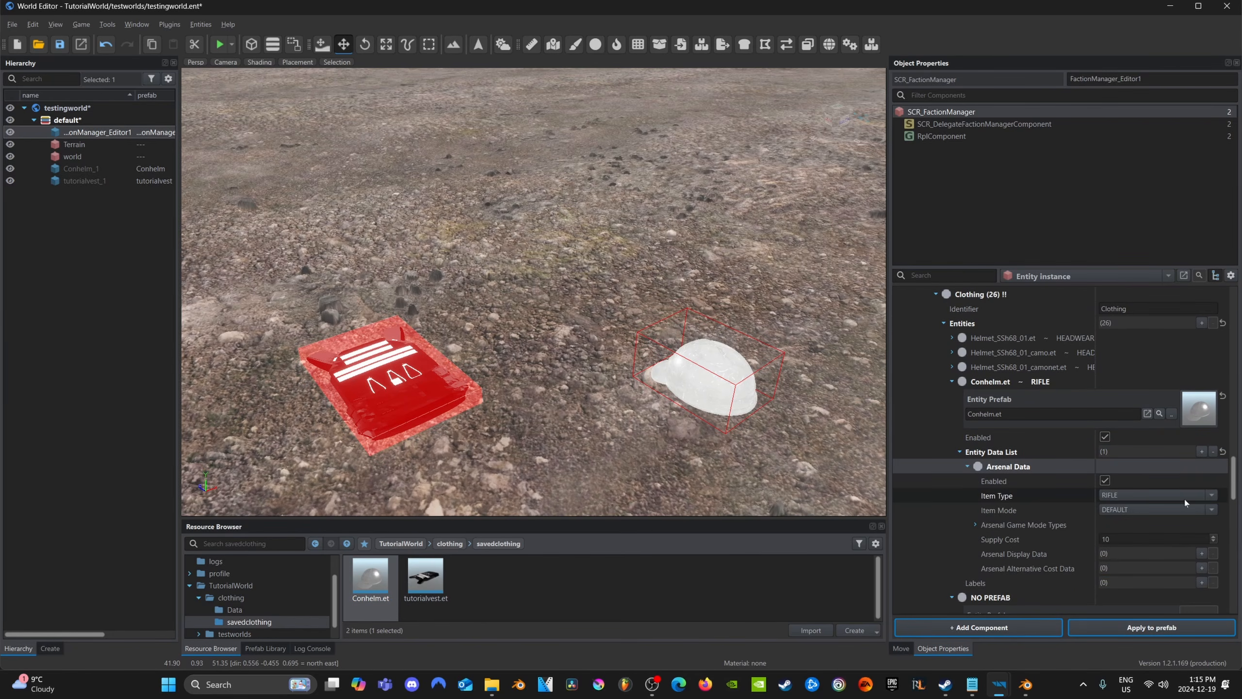
pyautogui.click(1210, 496)
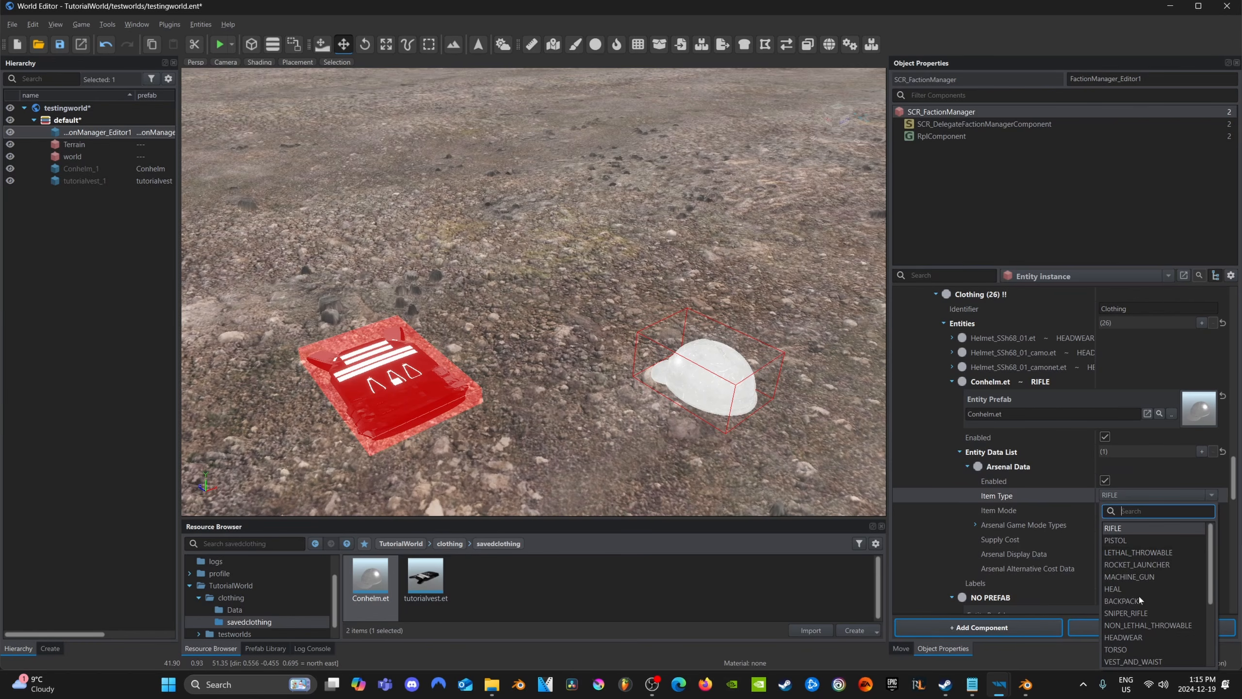
pyautogui.click(1120, 638)
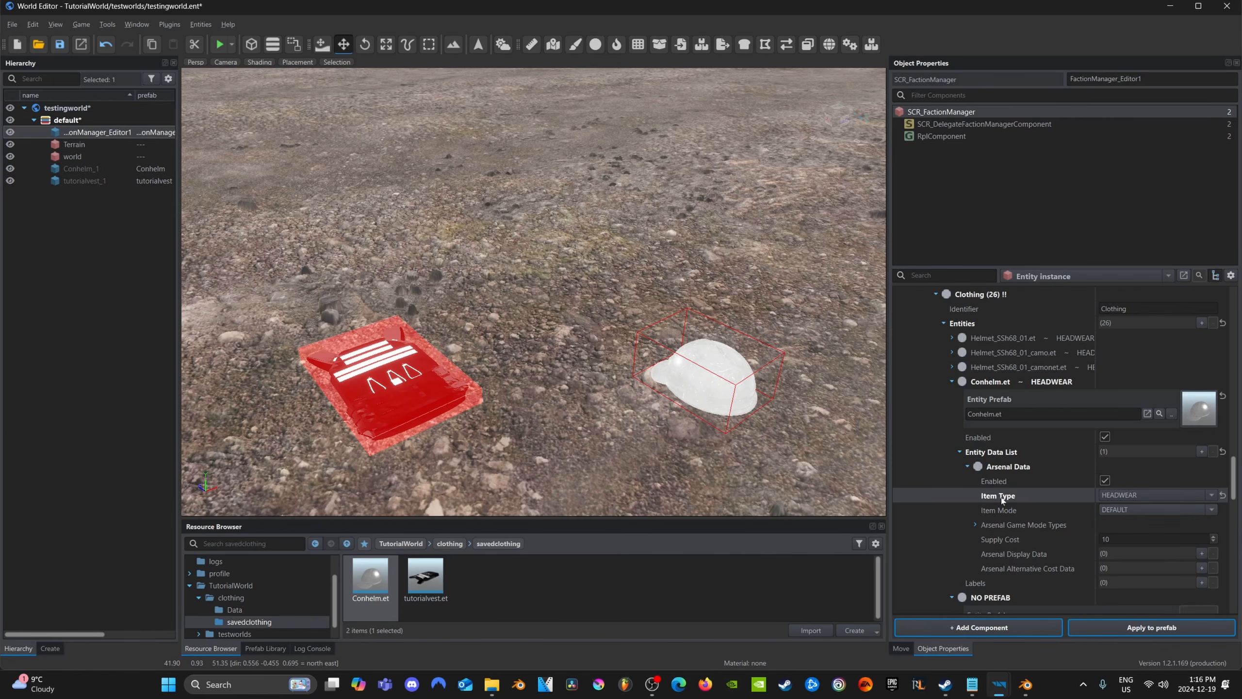
pyautogui.moveTo(1002, 498)
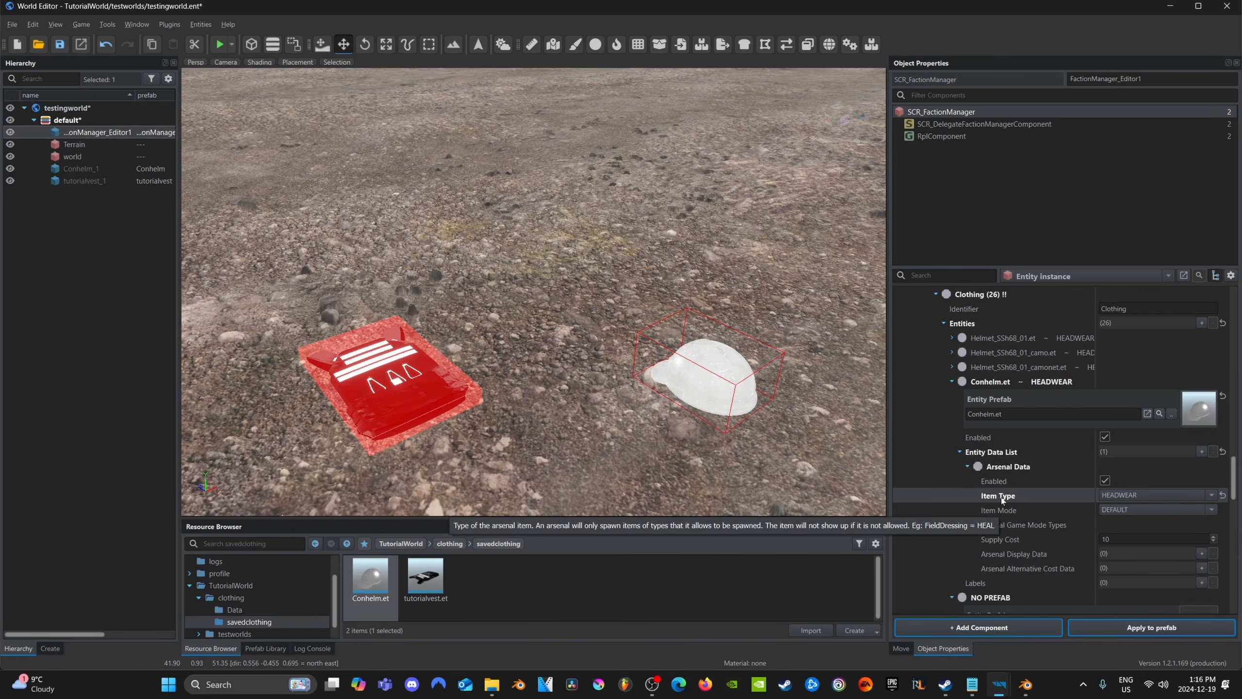
# Assign tutorialvest.et to the remaining empty Clothing entry and add SCR_ArsenalItem data with item type VEST_AND_WAIST
pyautogui.scroll(-5, 1009, 497)
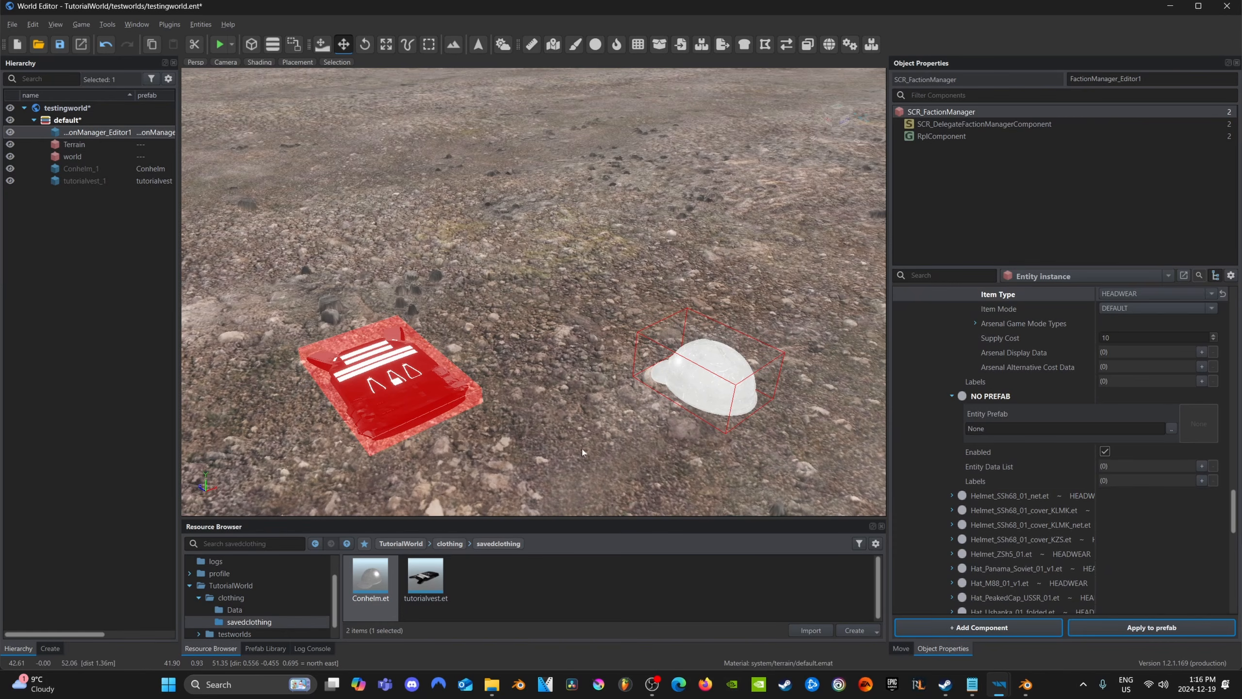
pyautogui.moveTo(423, 582); pyautogui.dragTo(1012, 426)
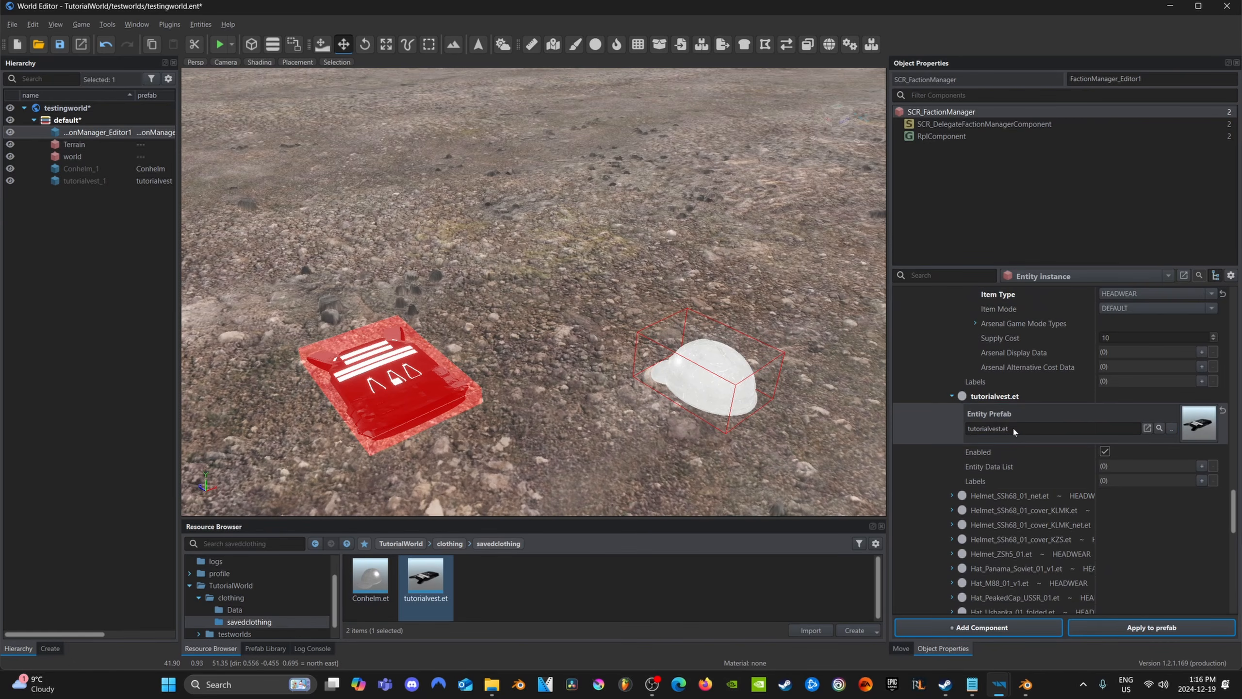
pyautogui.click(1201, 466)
pyautogui.click(1084, 487)
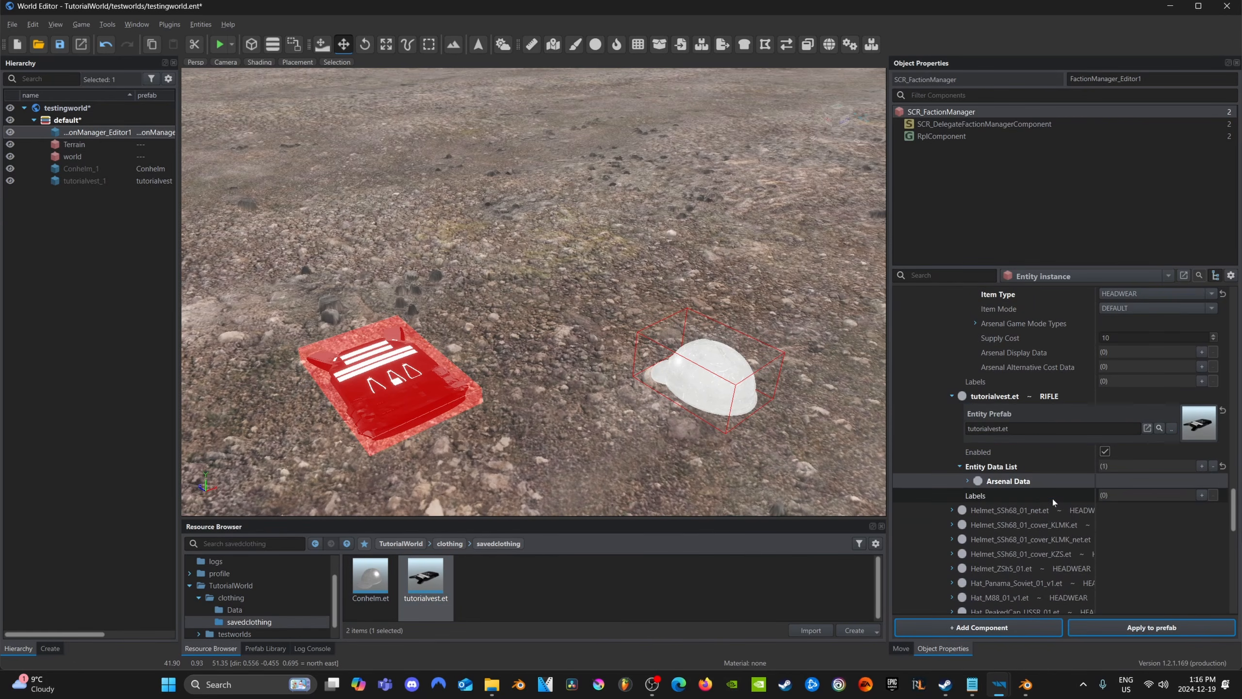
pyautogui.click(967, 480)
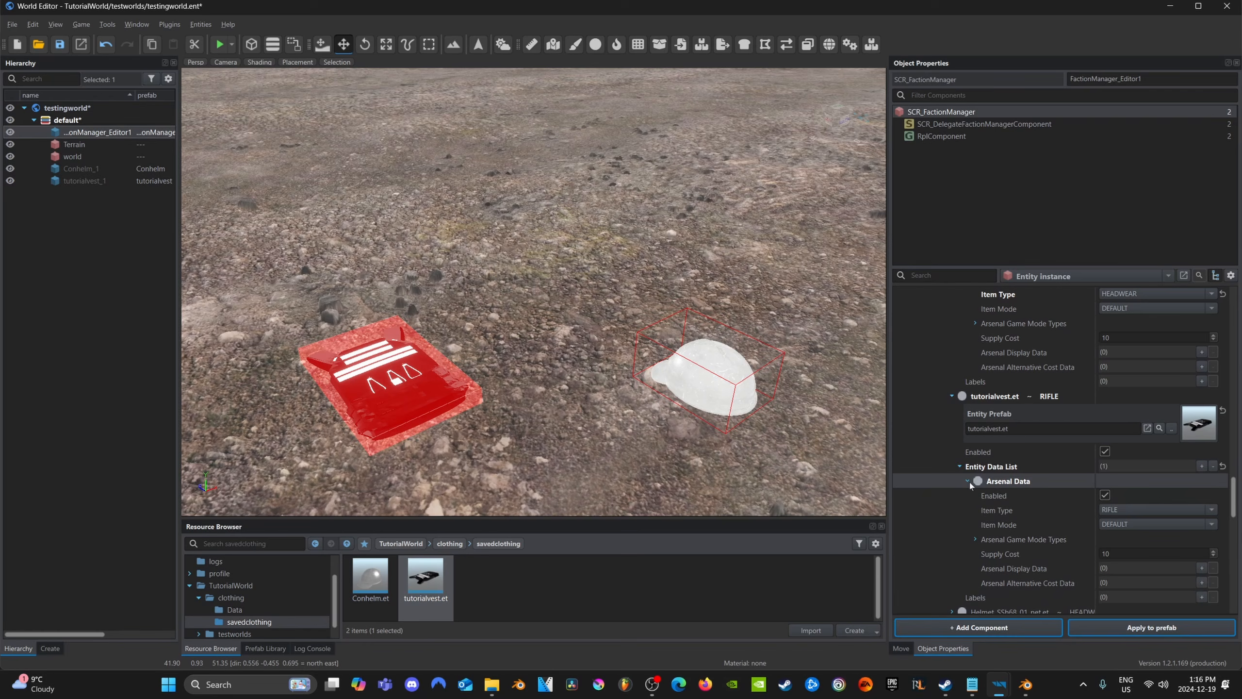
pyautogui.click(1210, 510)
pyautogui.scroll(-1, 1165, 565)
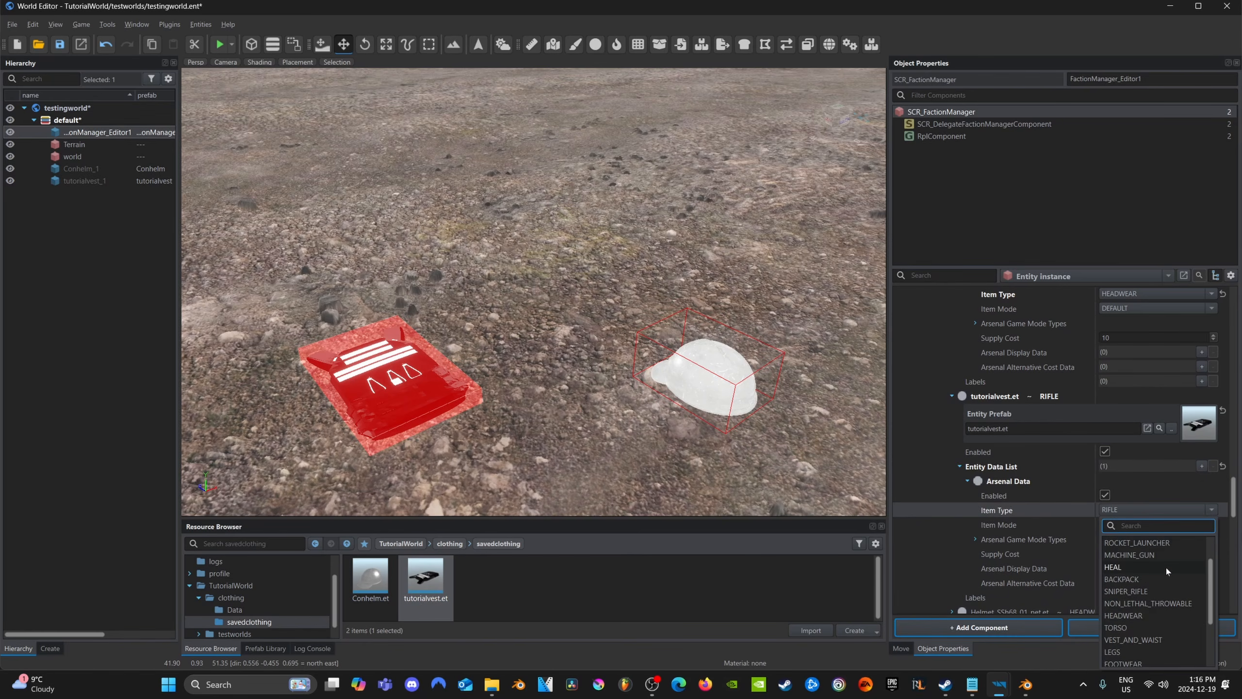
pyautogui.click(1132, 639)
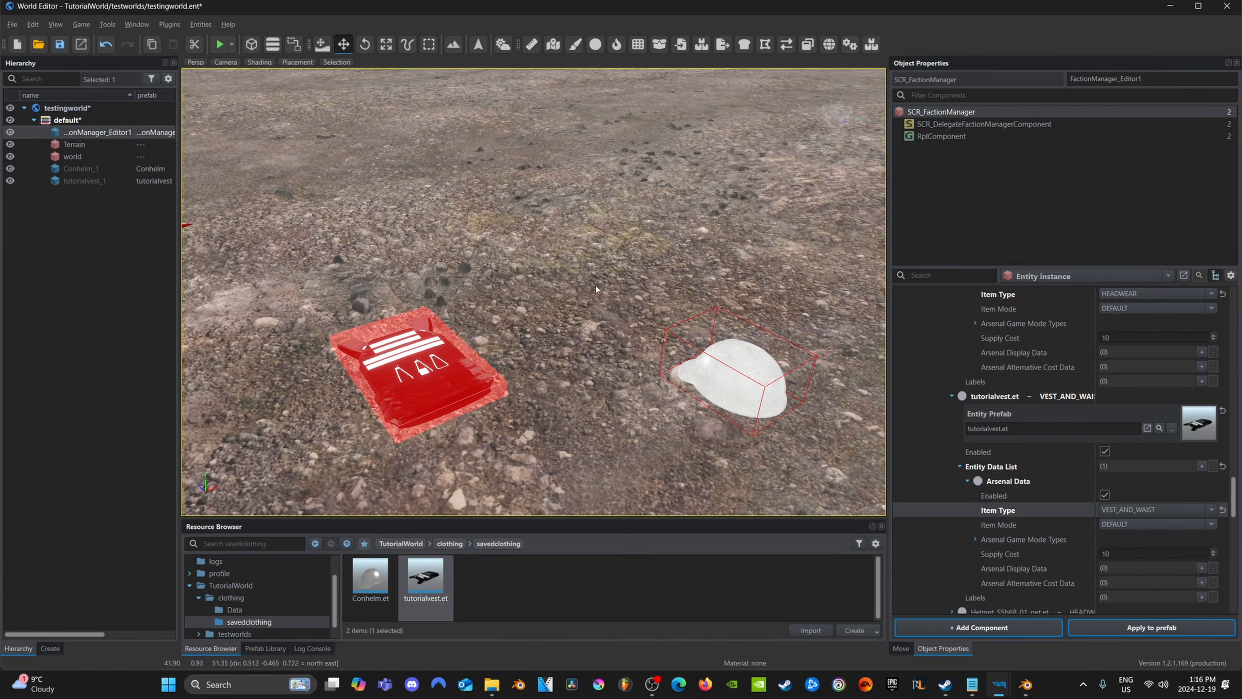
# Find the USSR arsenal box prefab and place it behind the vest and helmet, at about X 43.4, Z 53.3
pyautogui.moveTo(596, 289); pyautogui.dragTo(623, 363, button='right')
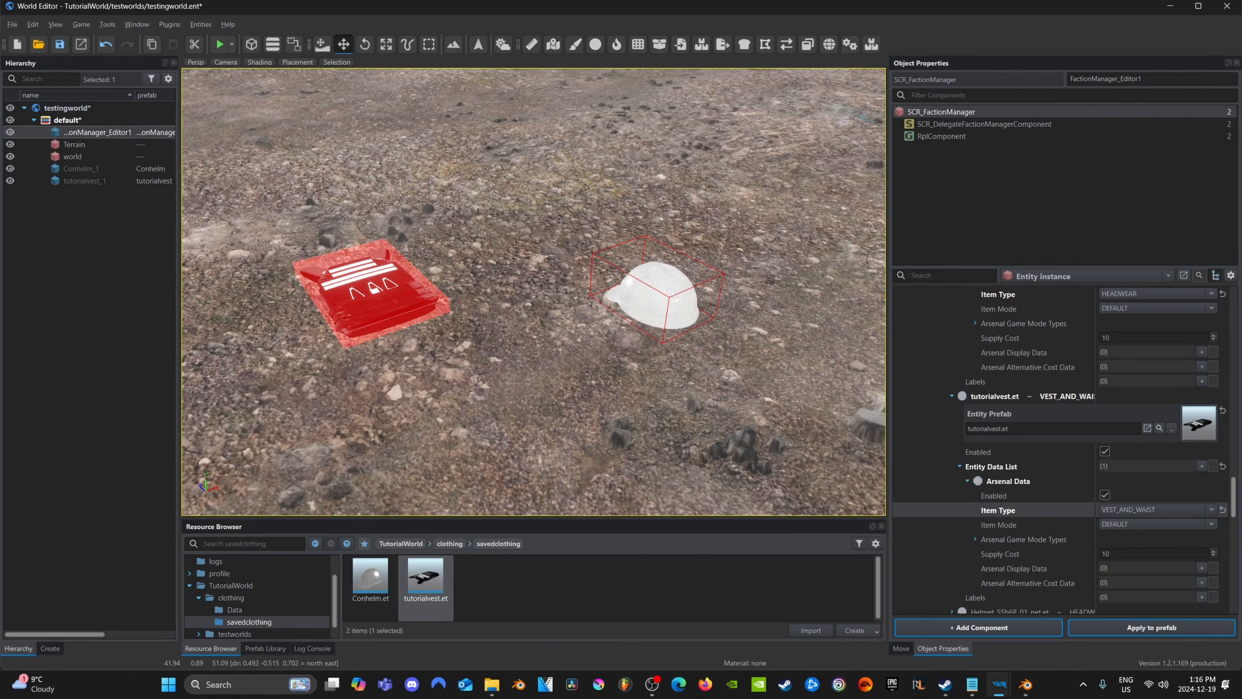
pyautogui.click(244, 544)
pyautogui.write('arsenal')
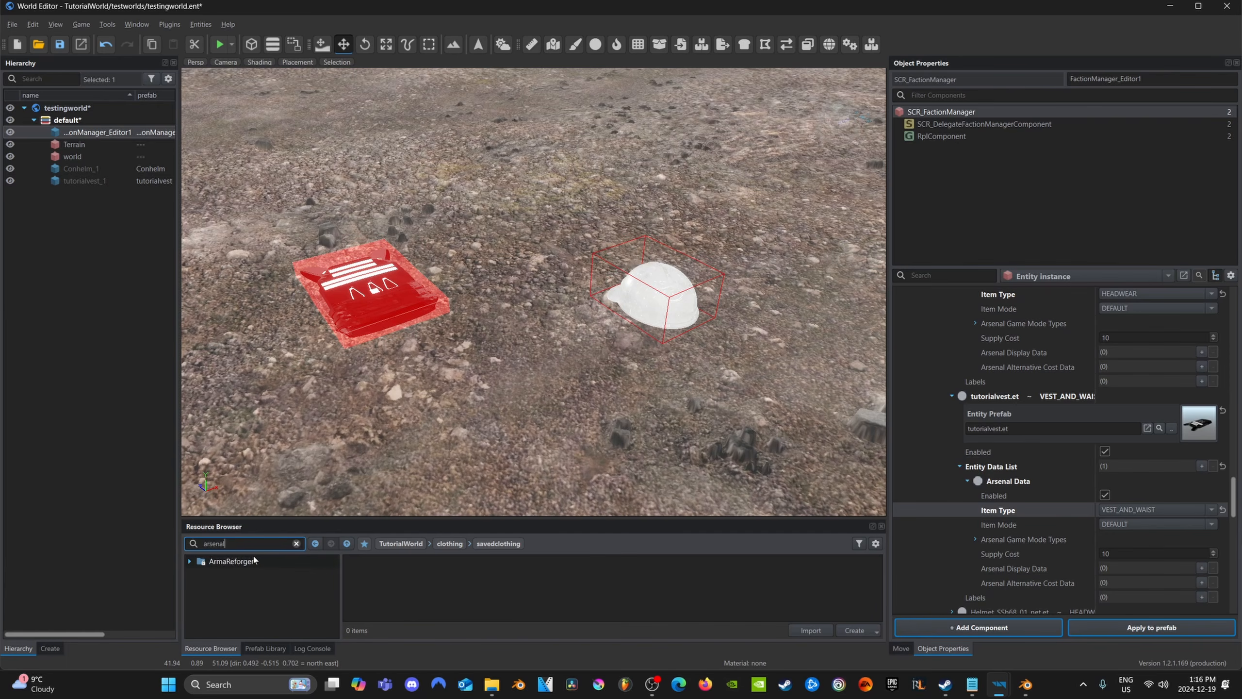
pyautogui.click(231, 562)
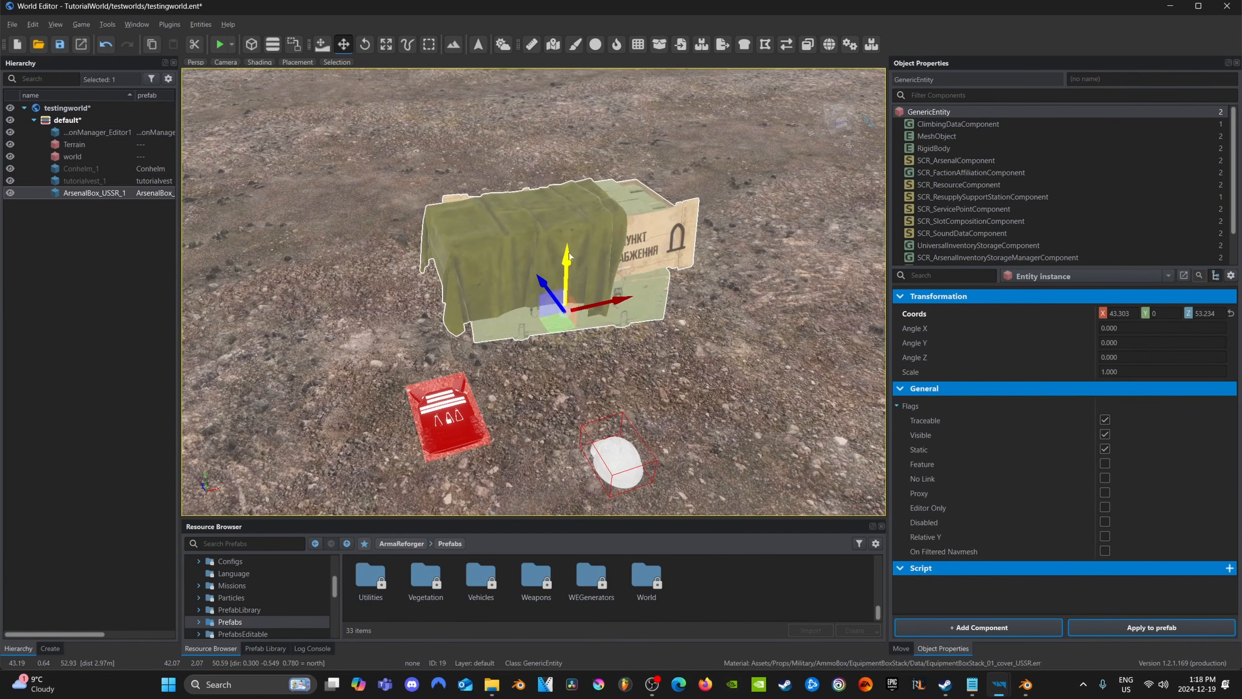
pyautogui.moveTo(559, 331); pyautogui.dragTo(569, 320)
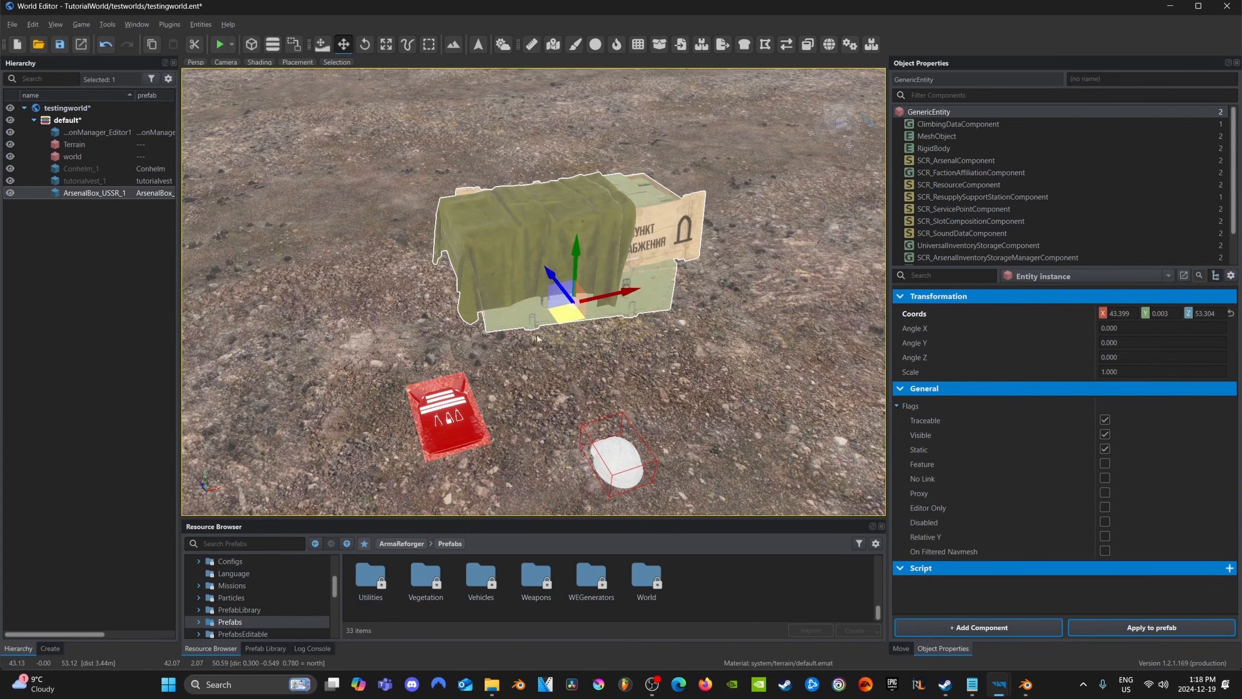
pyautogui.click(33, 287)
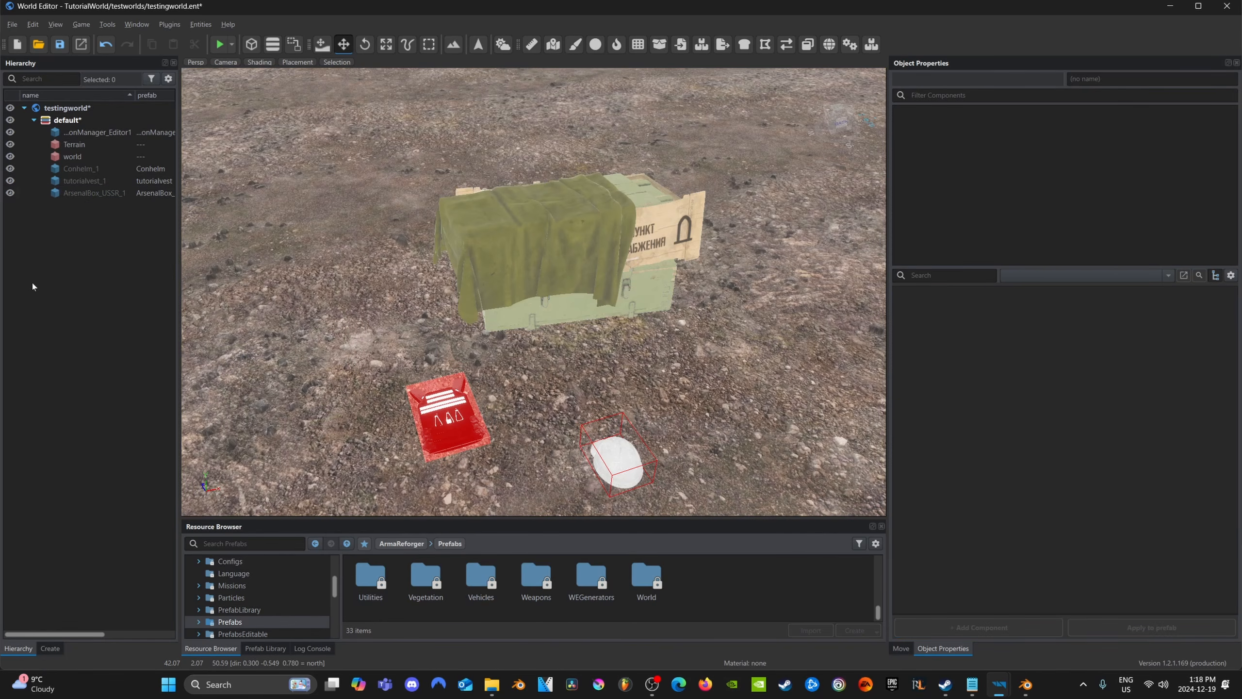
# Create a new world as a sub-scene of testingworld, saving the pending testingworld and default layer changes
pyautogui.click(12, 24)
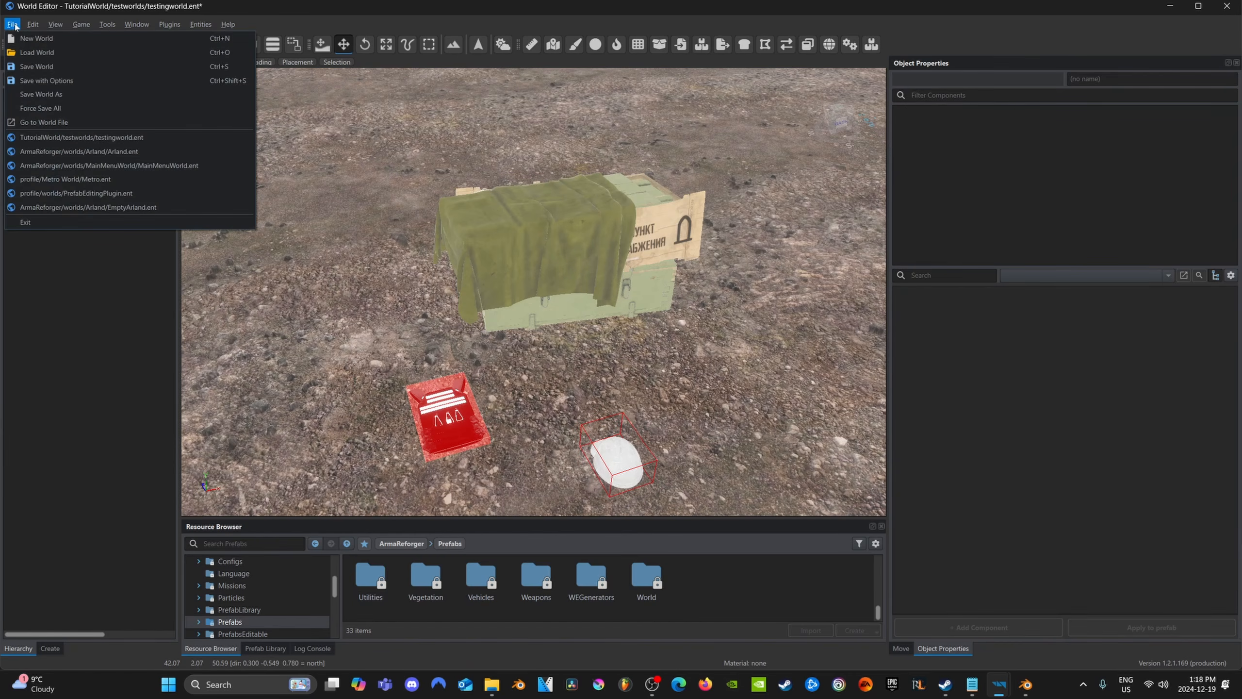
pyautogui.click(48, 41)
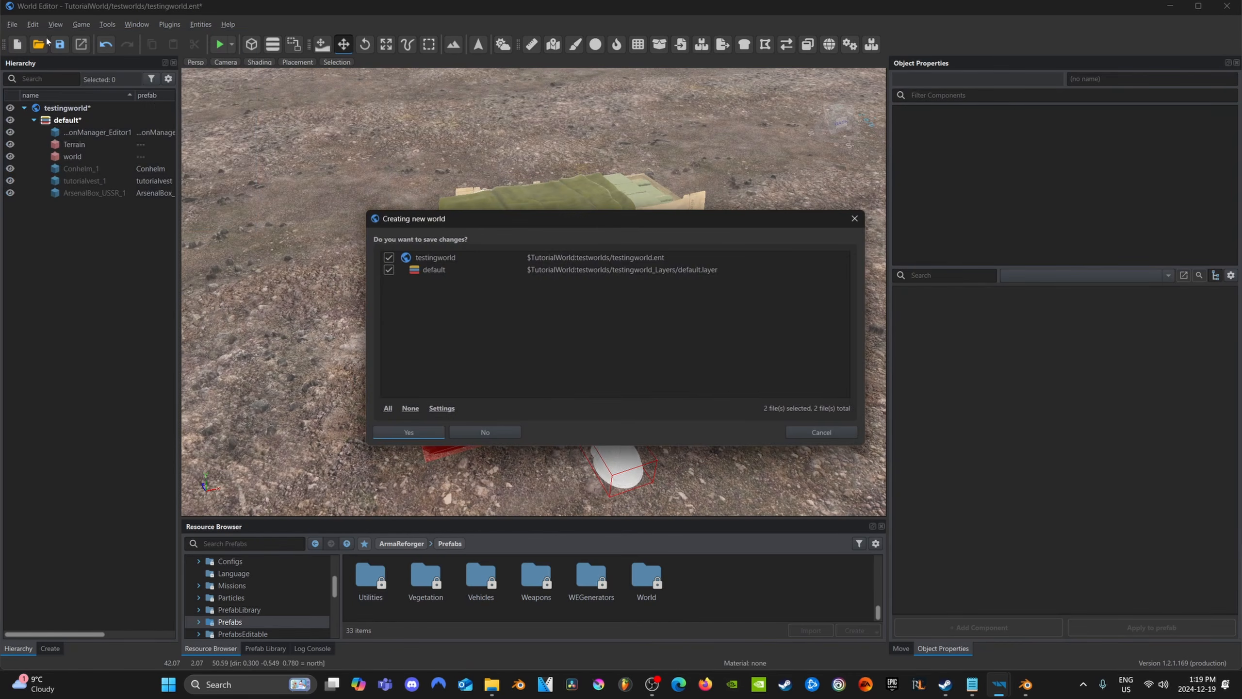
pyautogui.click(406, 430)
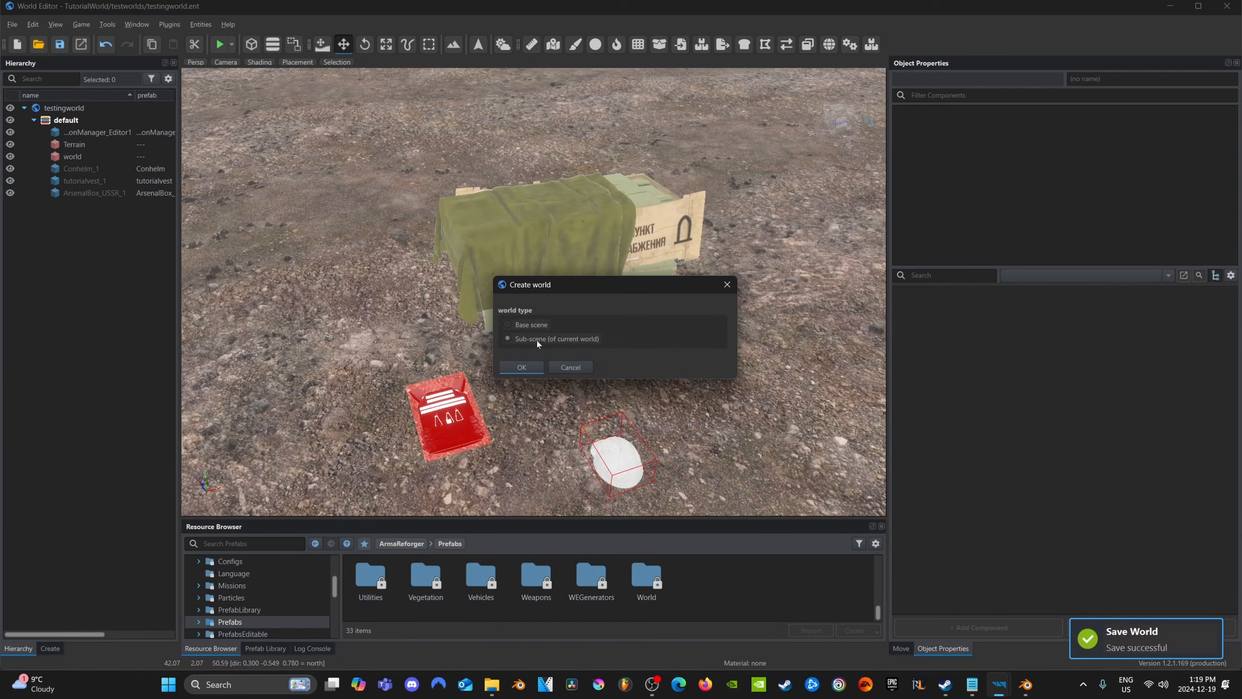
pyautogui.click(530, 369)
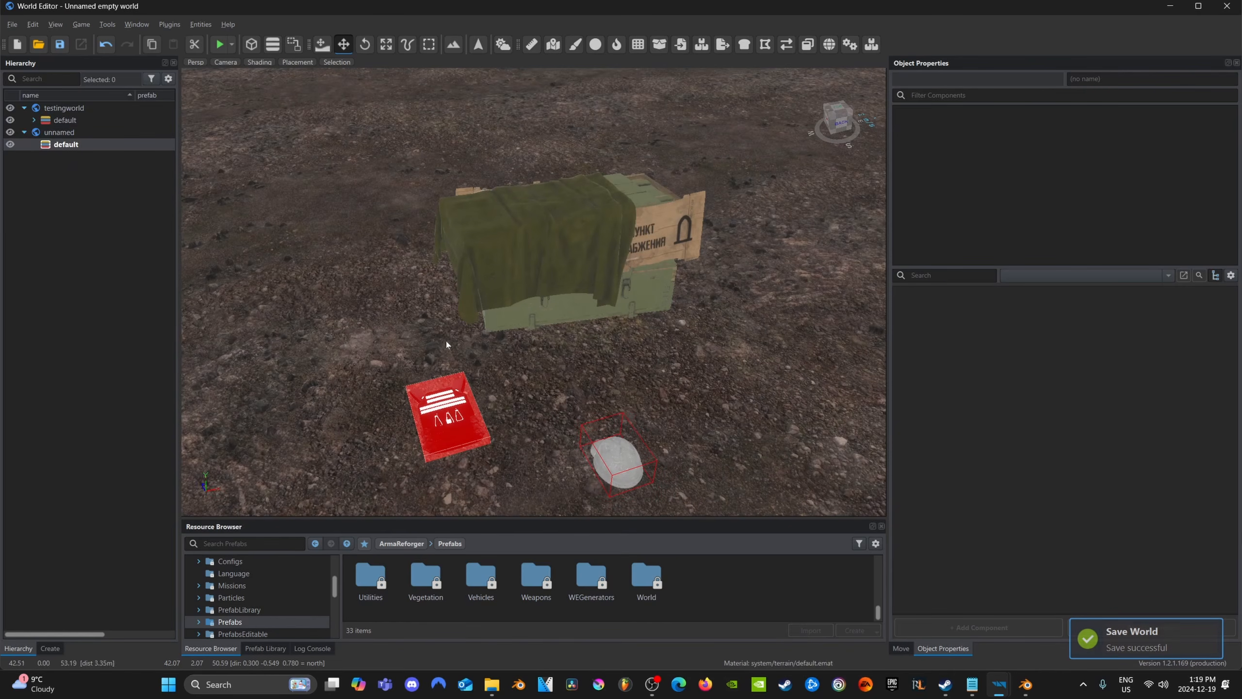
# Save the new sub-scene as testingworldgm in TutorialWorld's testworlds folder
pyautogui.click(59, 44)
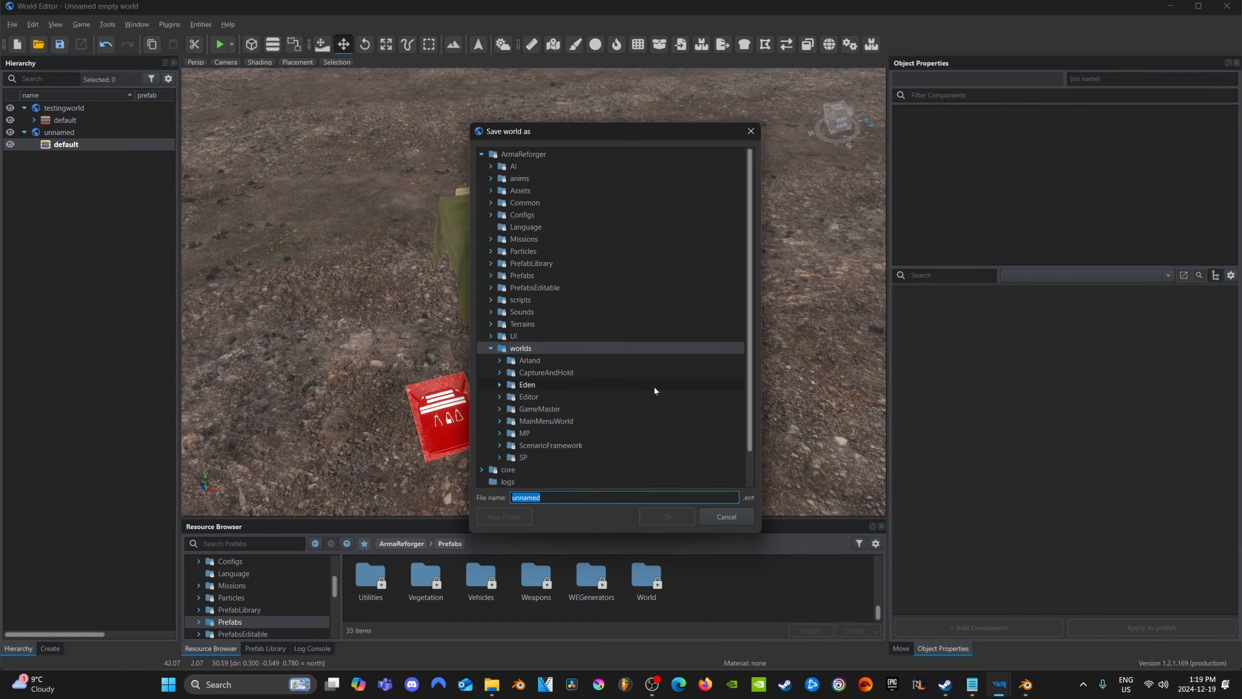
pyautogui.doubleClick(552, 468)
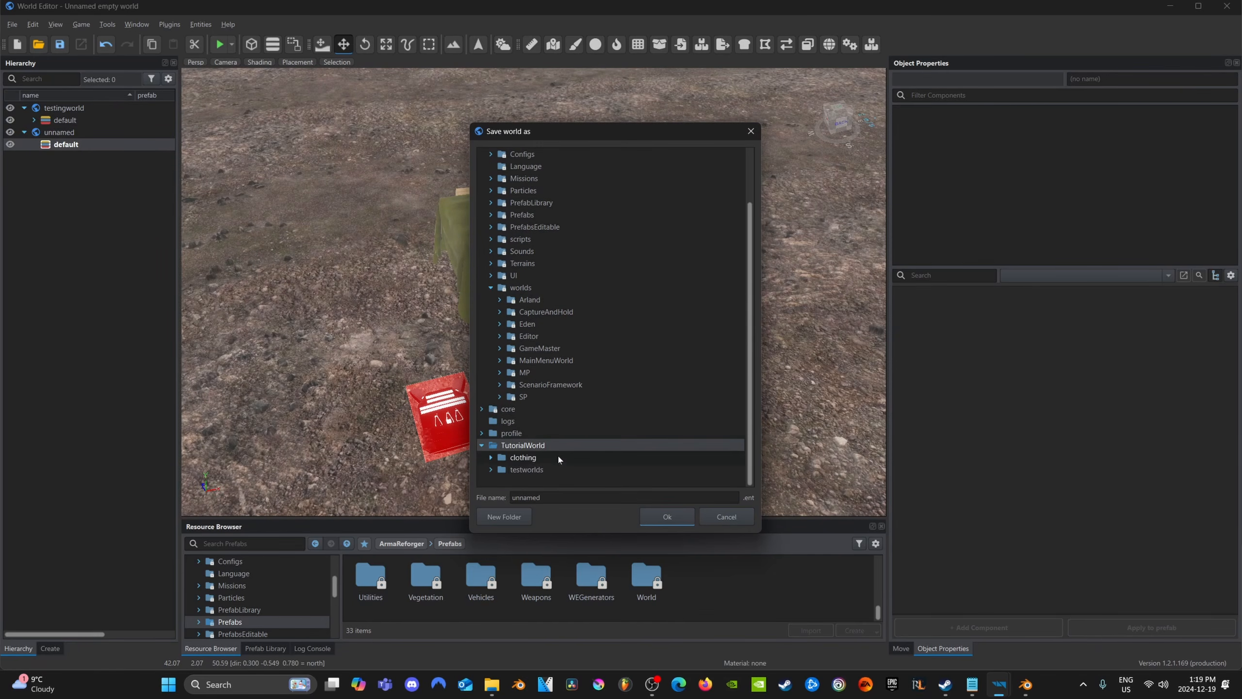
pyautogui.click(530, 472)
pyautogui.doubleClick(538, 470)
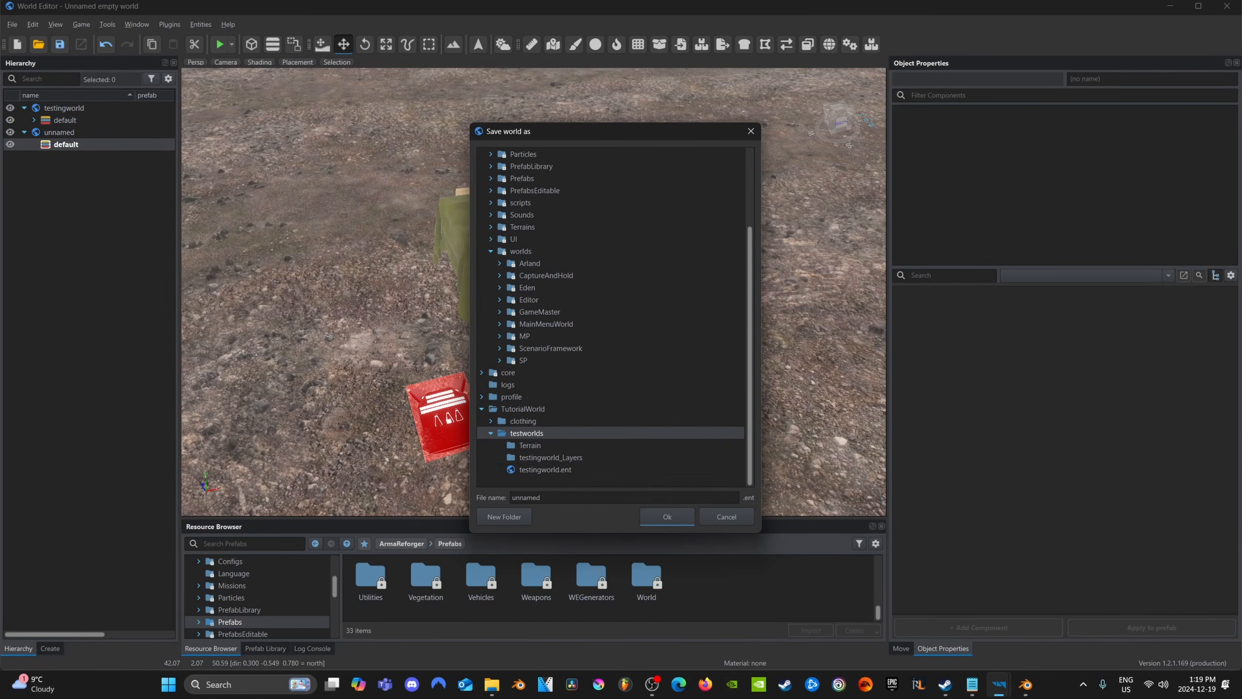
pyautogui.click(550, 498)
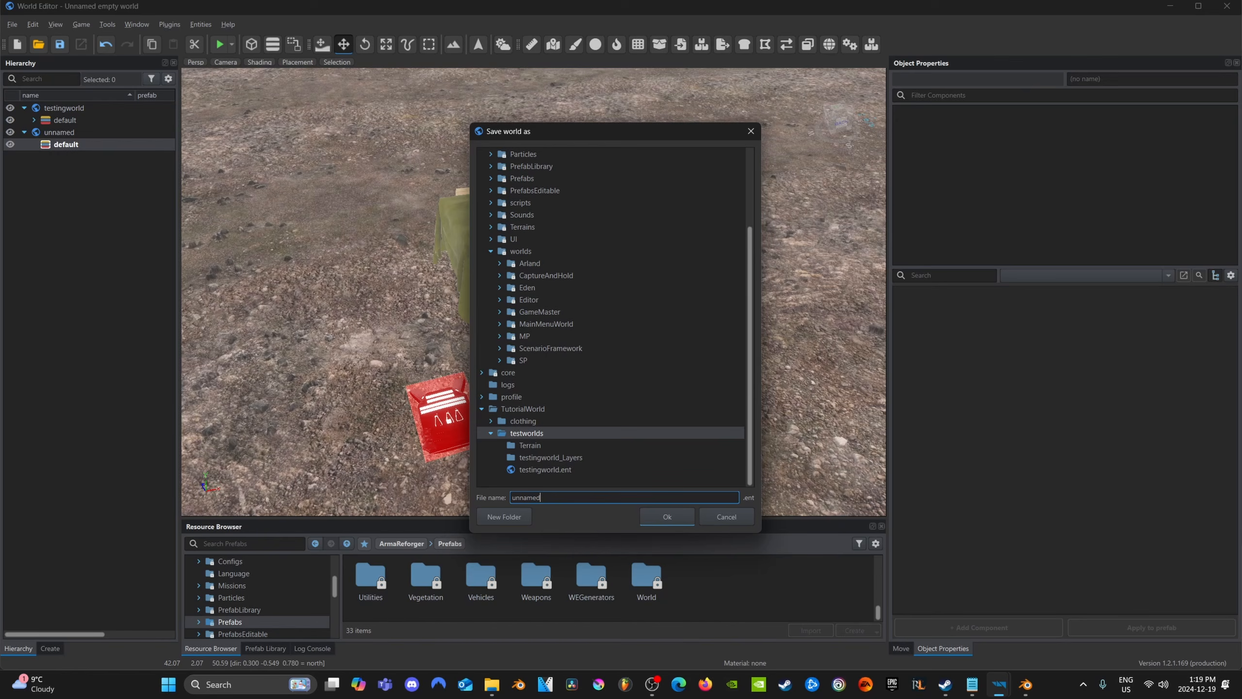
pyautogui.hotkey('ctrl', 'a')
pyautogui.write('ter')
pyautogui.write('tingworldgm')
pyautogui.click(666, 517)
# Confirm saving the new sub-scene under the name testingworldgm
pyautogui.moveTo(662, 516); pyautogui.dragTo(631, 489, button='right')
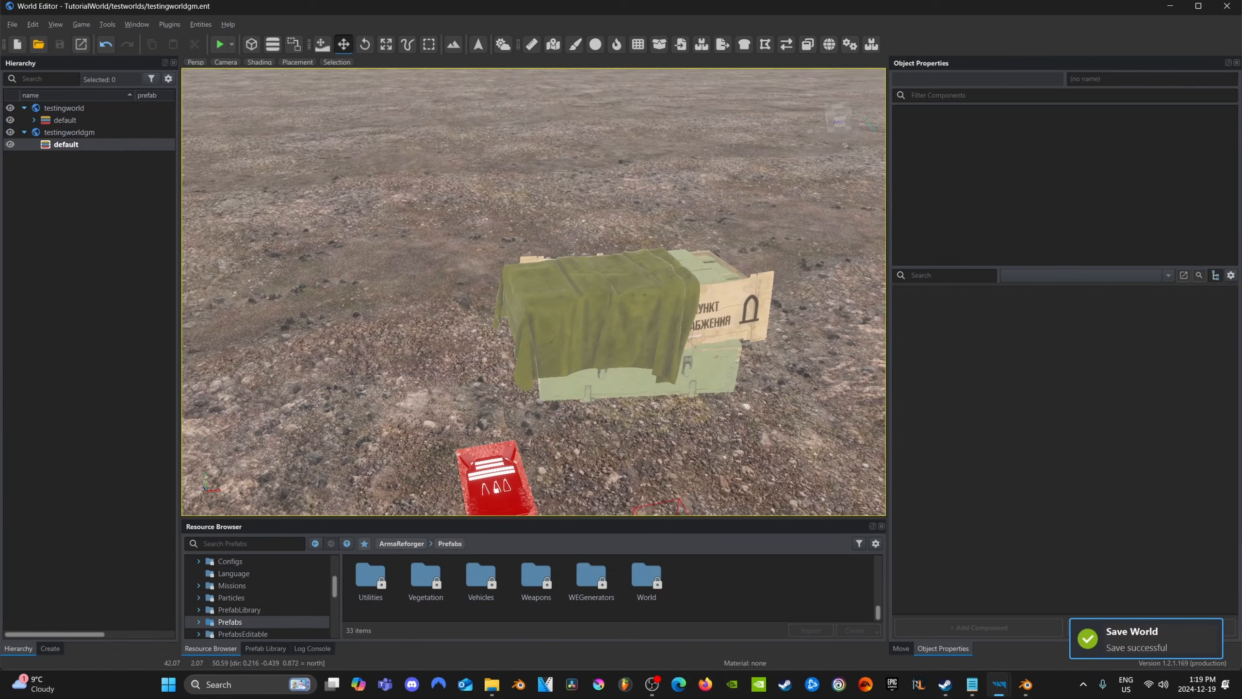
pyautogui.moveTo(201, 73); pyautogui.dragTo(263, 96, button='right')
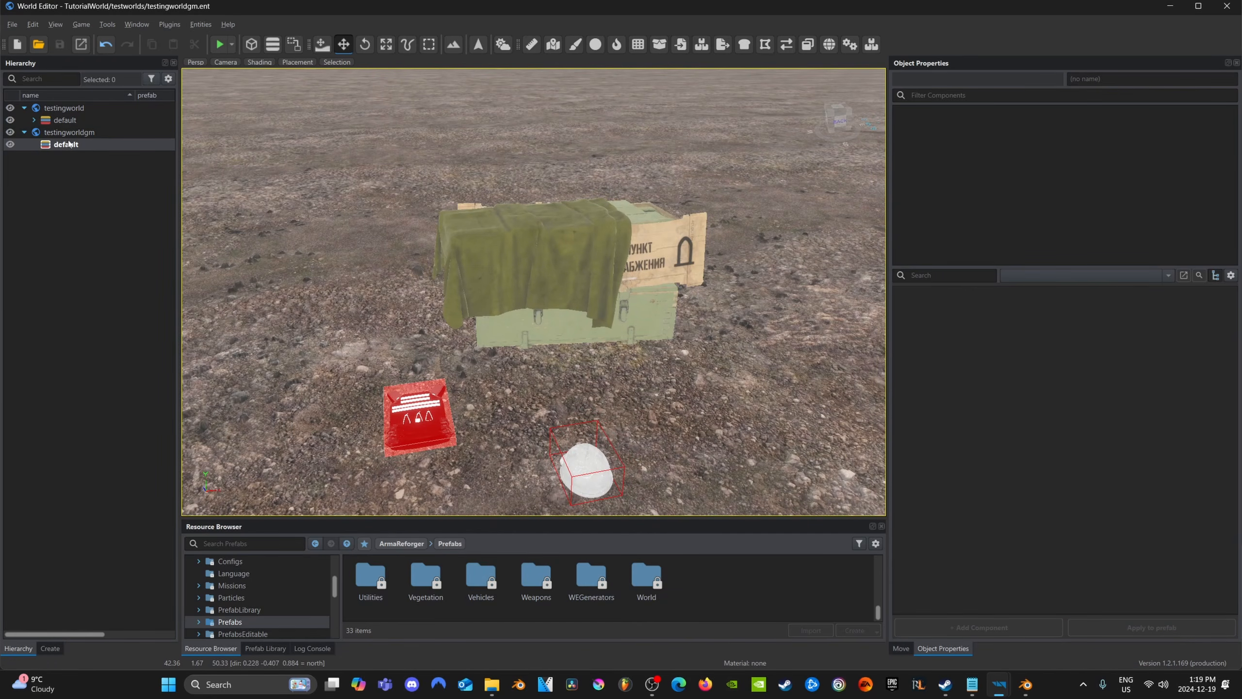
# Run Game Mode Setup with the GameMaster.conf template, scan the world and create the missing required entities in the current layer
pyautogui.click(170, 25)
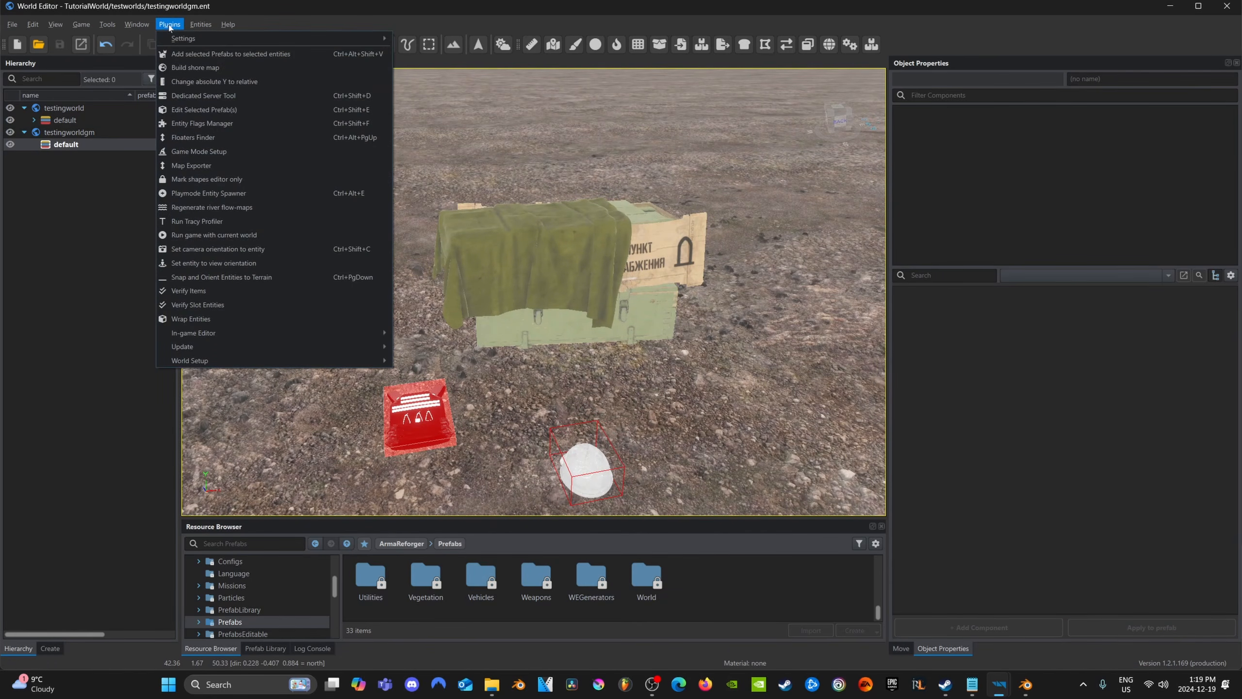
pyautogui.click(199, 153)
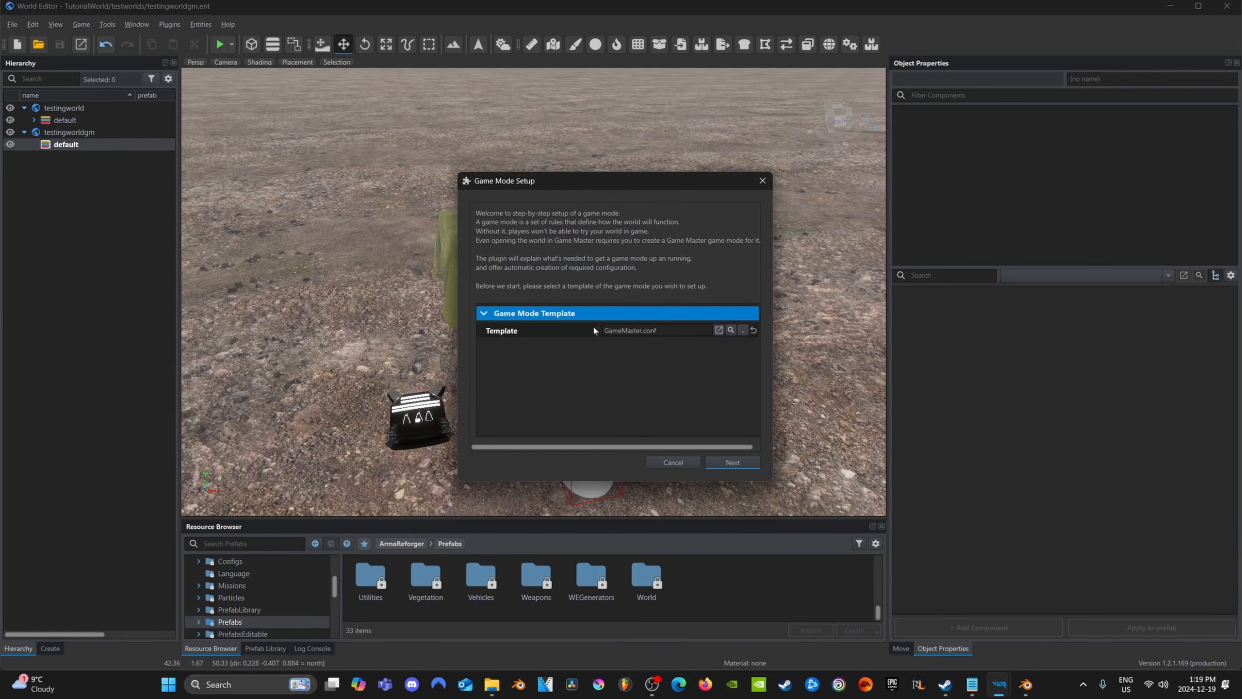
pyautogui.click(736, 463)
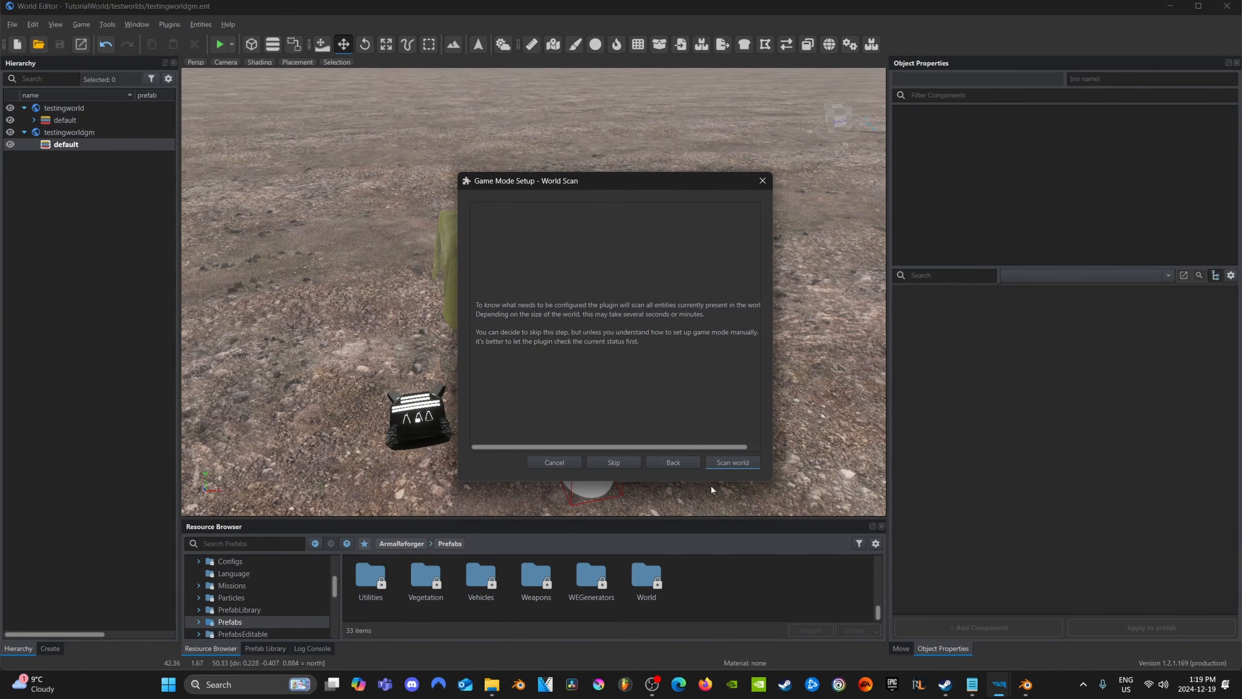
pyautogui.click(728, 467)
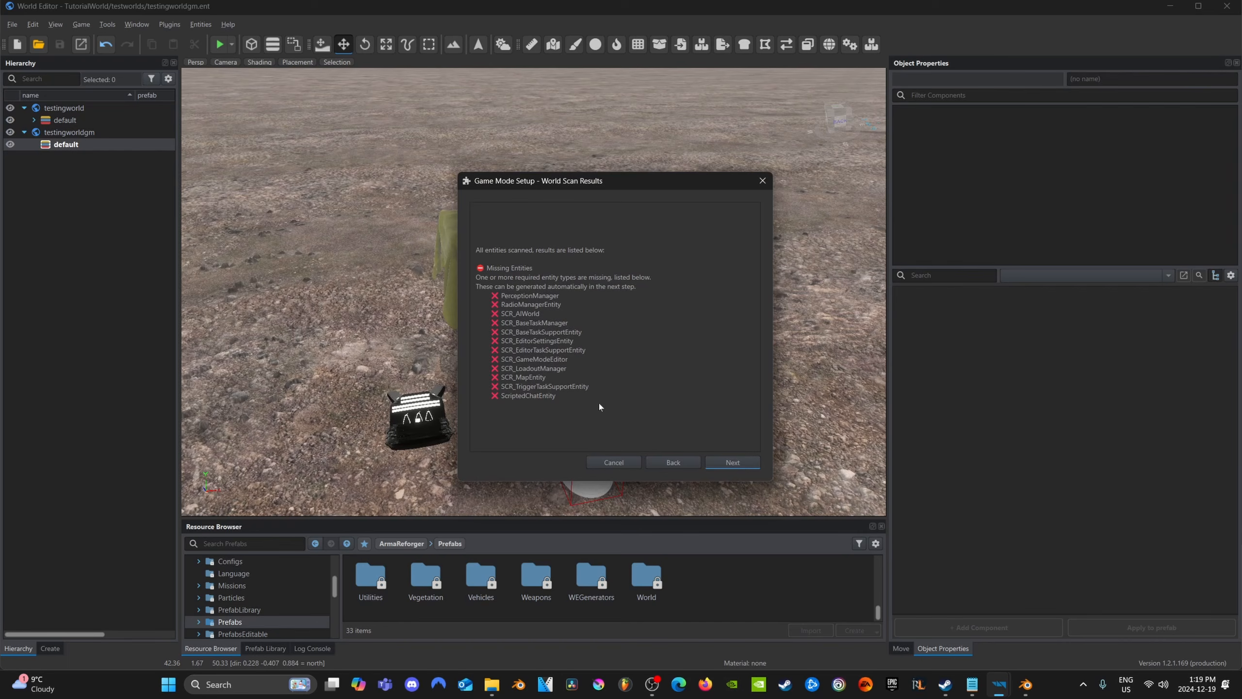
pyautogui.click(743, 467)
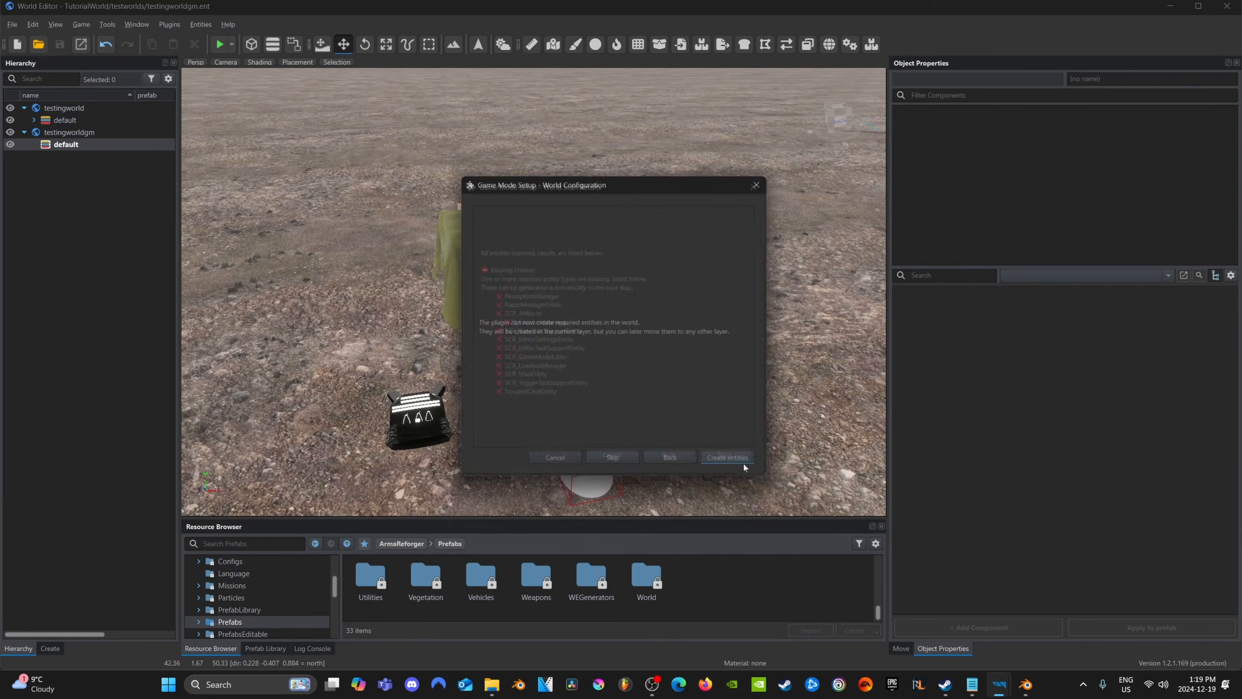
pyautogui.click(743, 465)
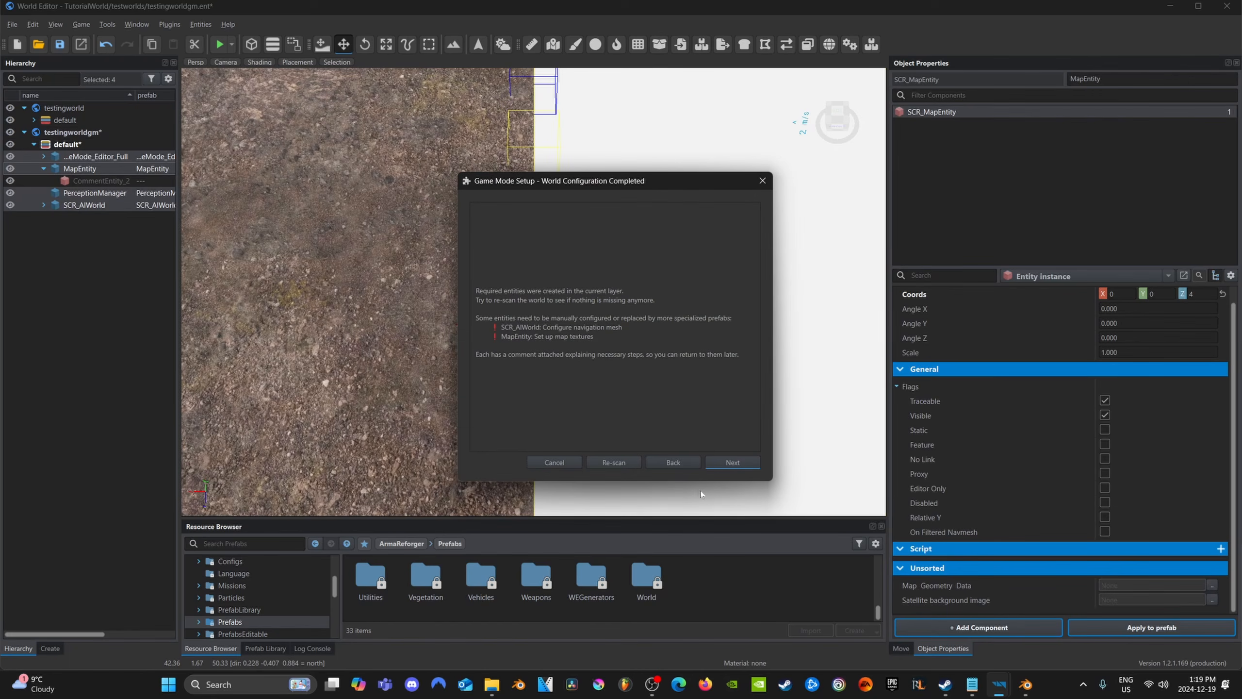
# Generate the mission header for testingworldgm, allowing all script file access, and finish the Game Mode Setup
pyautogui.click(732, 462)
pyautogui.click(732, 462)
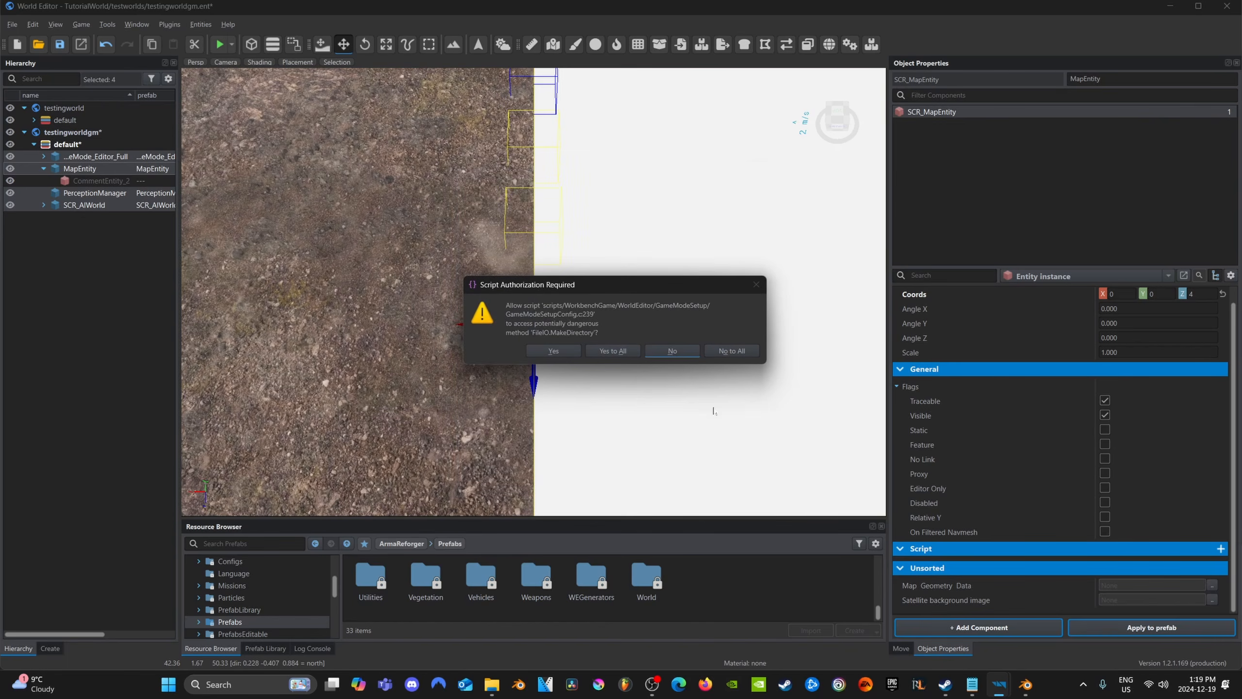
pyautogui.click(613, 351)
pyautogui.click(606, 351)
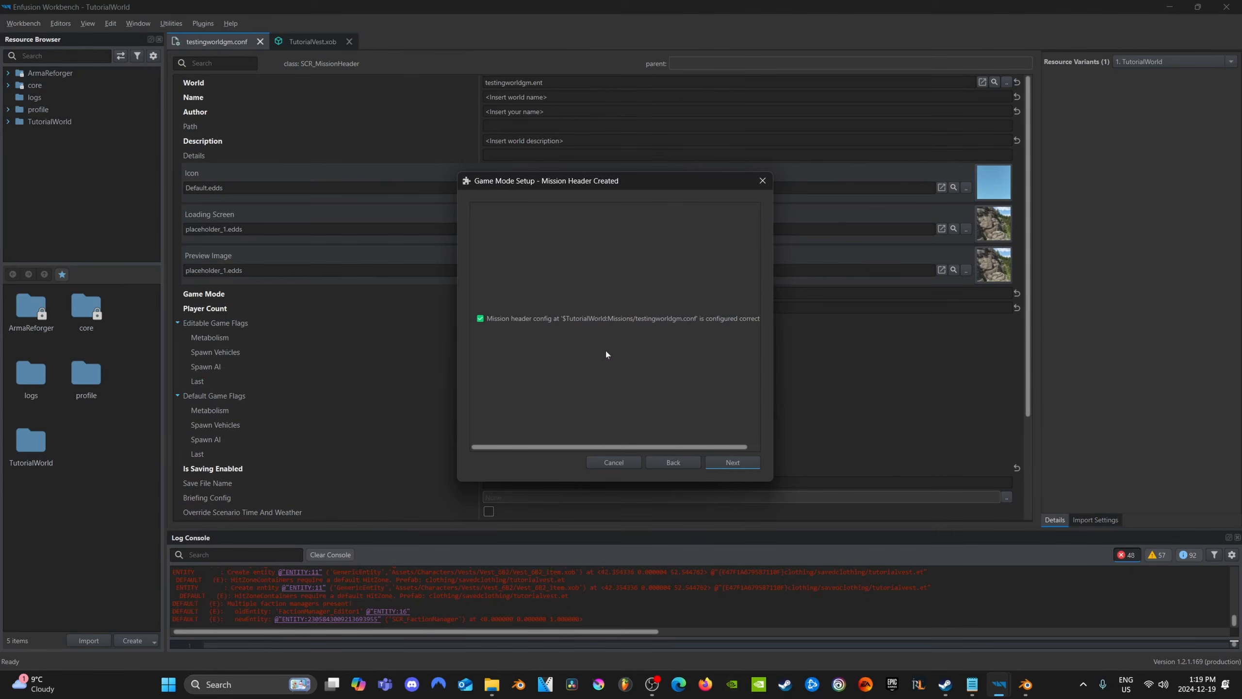
pyautogui.click(734, 462)
pyautogui.click(728, 462)
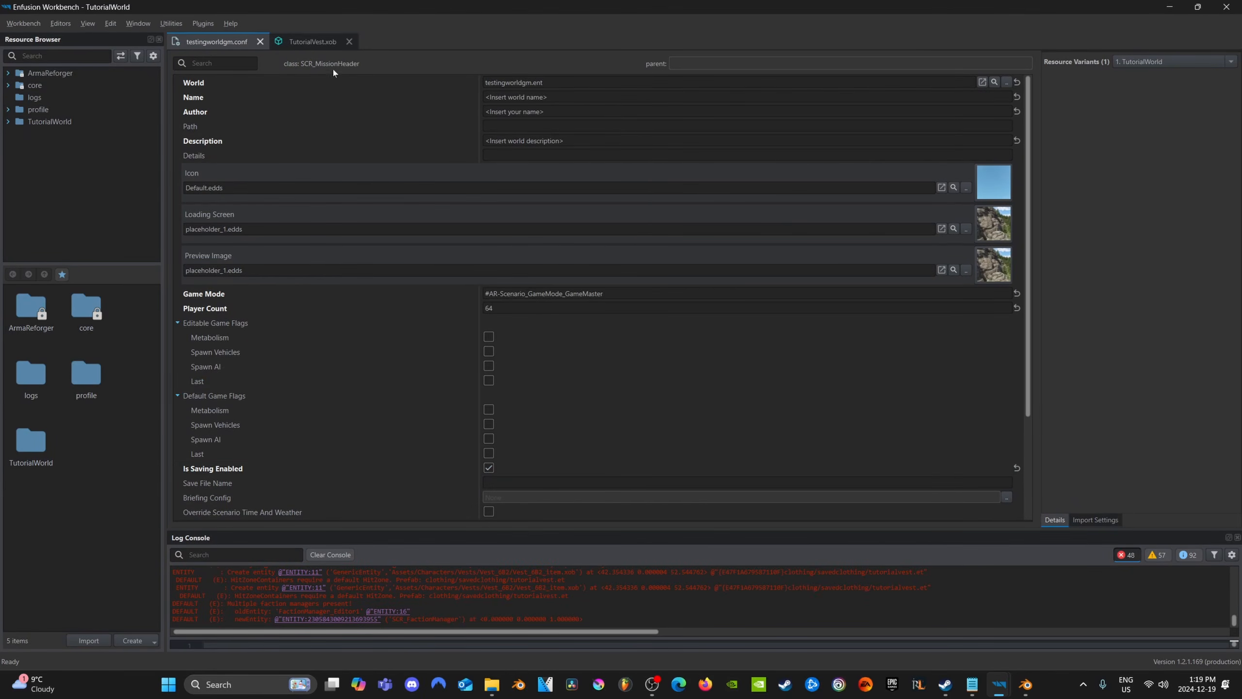
# Return to the World Editor, start play mode beside the arsenal box and play as a character from Game Master
pyautogui.moveTo(999, 684)
pyautogui.click(1066, 619)
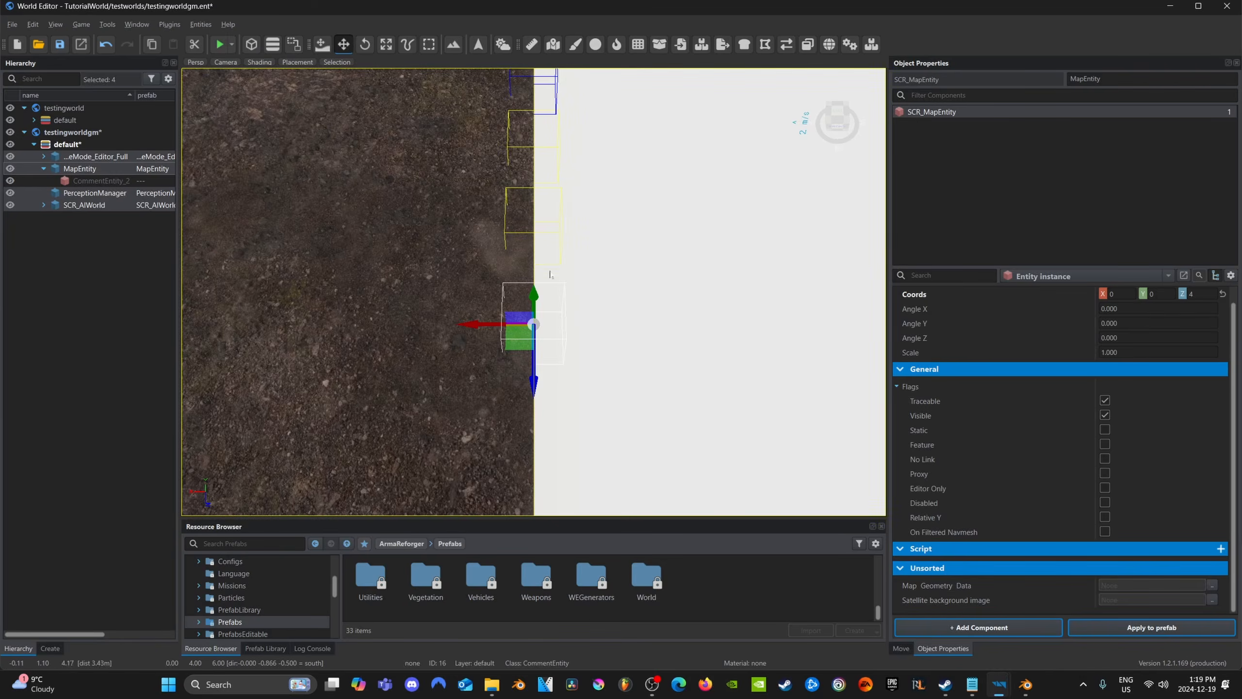
pyautogui.press('s')
pyautogui.moveTo(550, 274); pyautogui.dragTo(851, 304, button='right')
pyautogui.press('w')
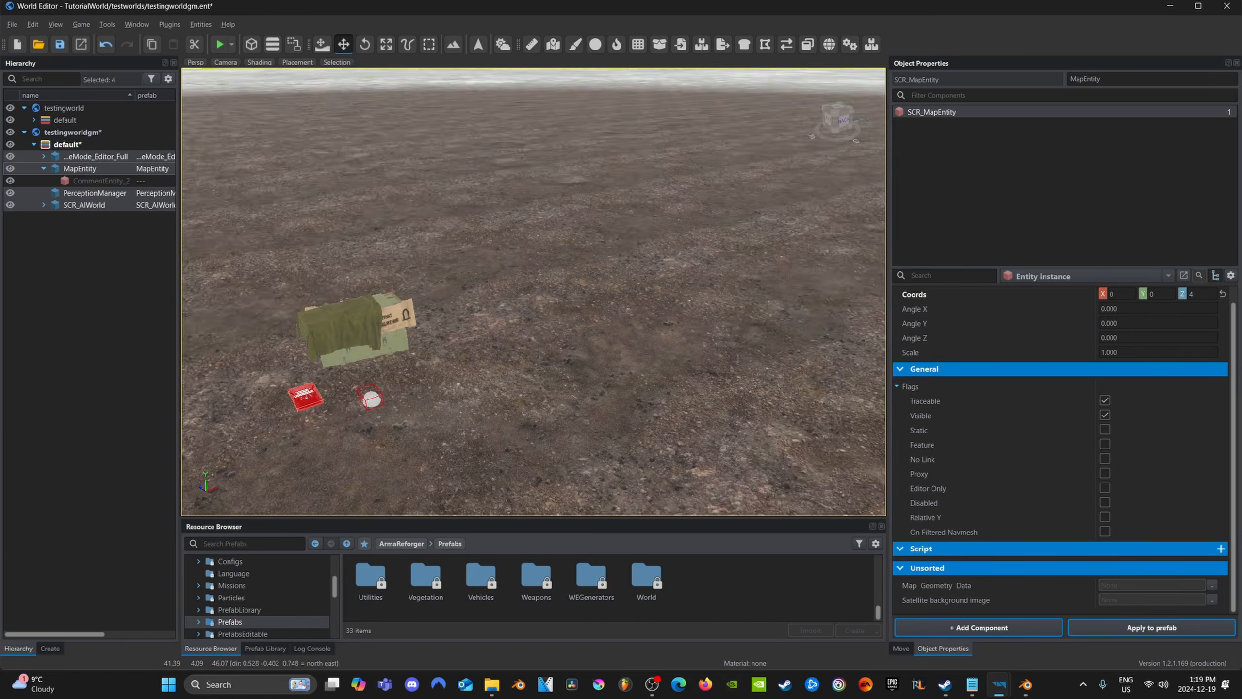
pyautogui.click(220, 44)
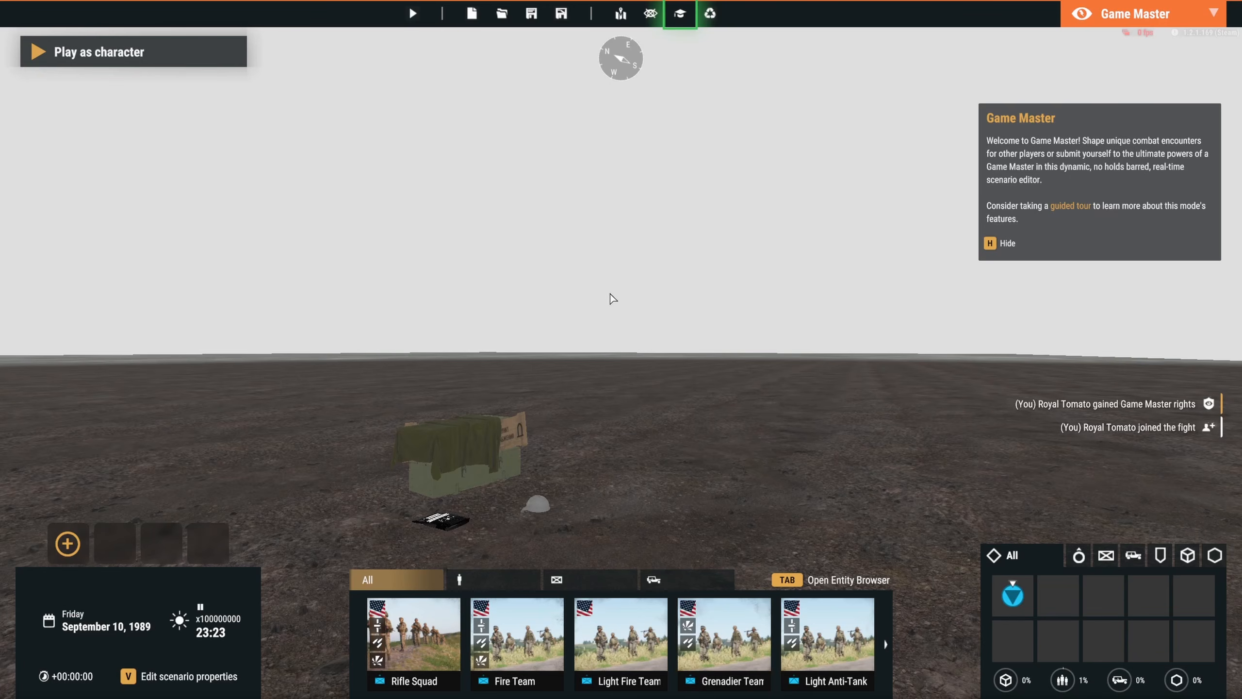
pyautogui.click(182, 62)
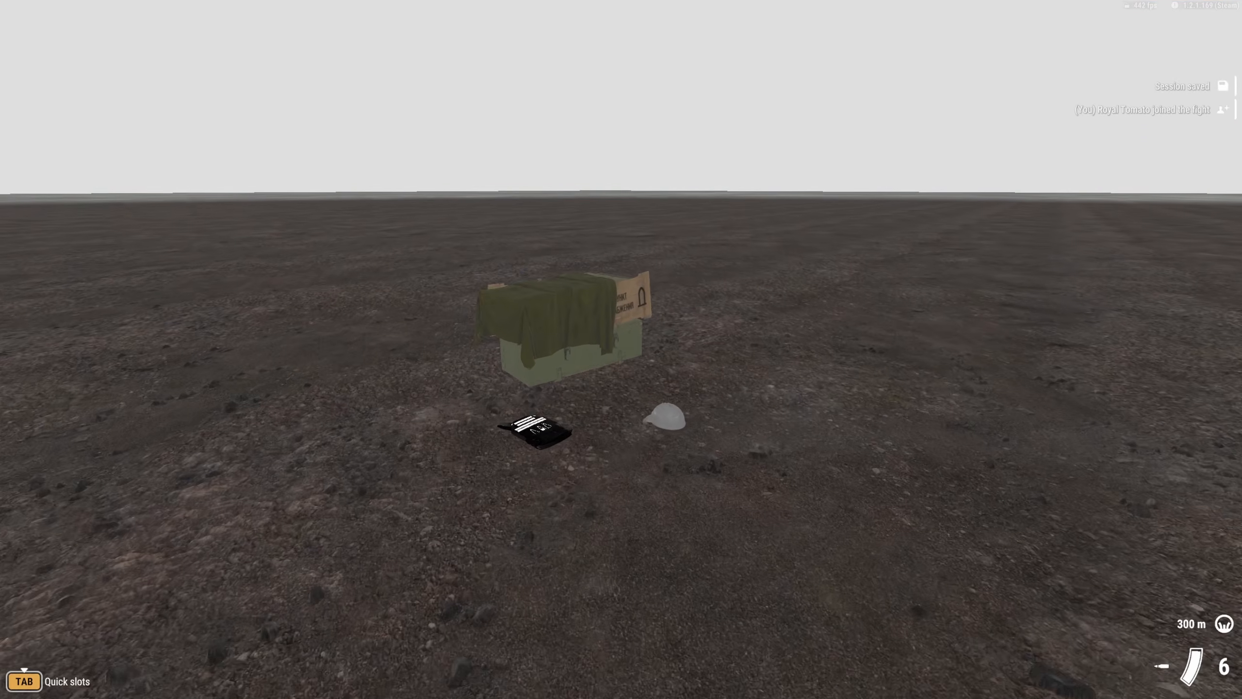
# Walk to the arsenal box, open its arsenal and browse to page 4 of the items
pyautogui.press('w')
pyautogui.press('f')
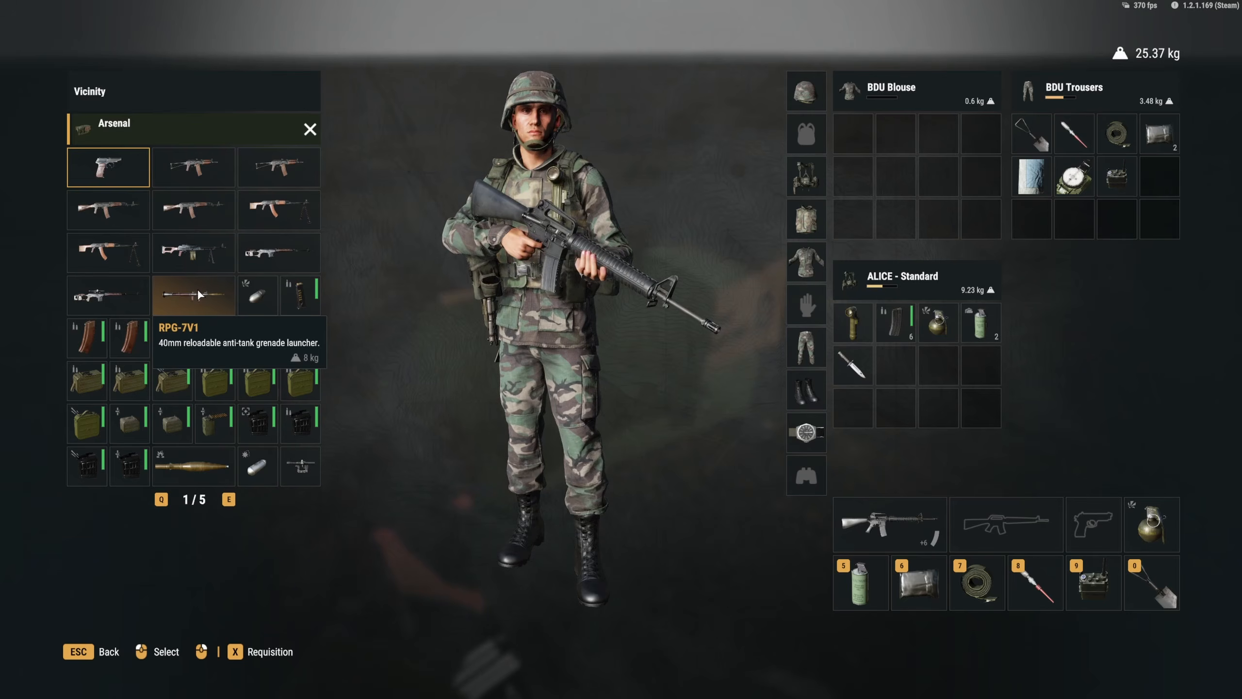
pyautogui.press('e')
pyautogui.press('e')
pyautogui.press('e')
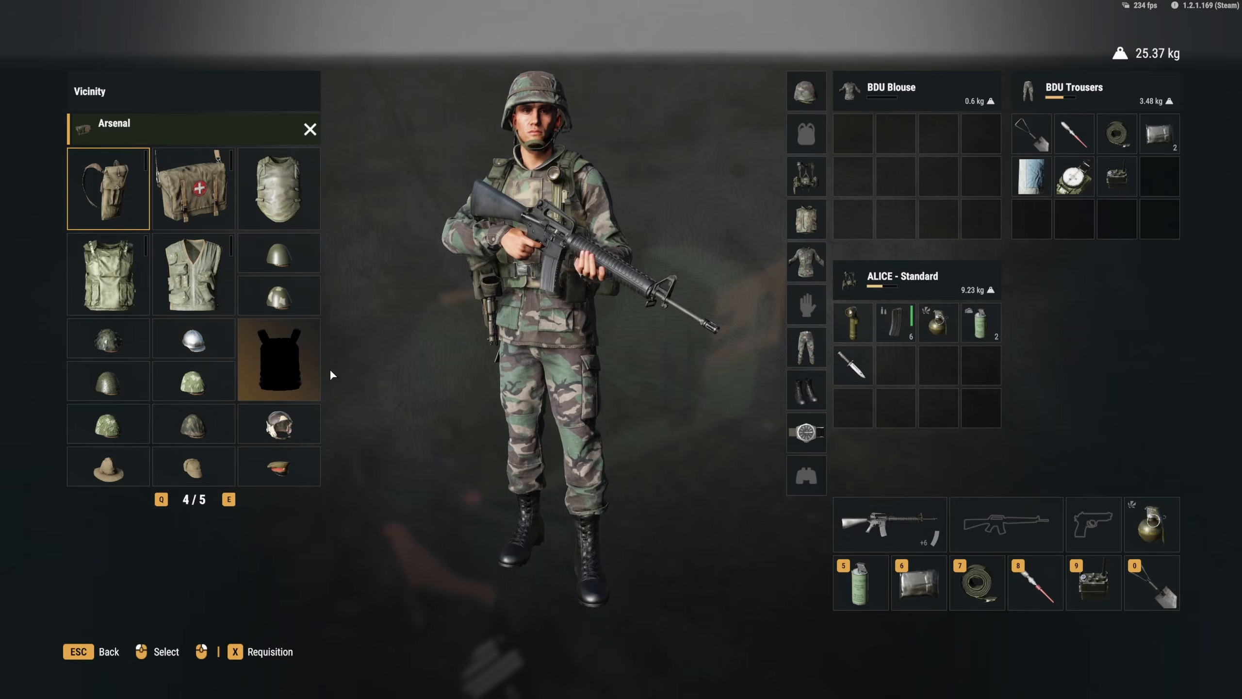
# Replace the soldier's vest, webbing and helmet with the custom black vest and silver helmet, and check them in third-person view
pyautogui.rightClick(808, 221)
pyautogui.rightClick(809, 182)
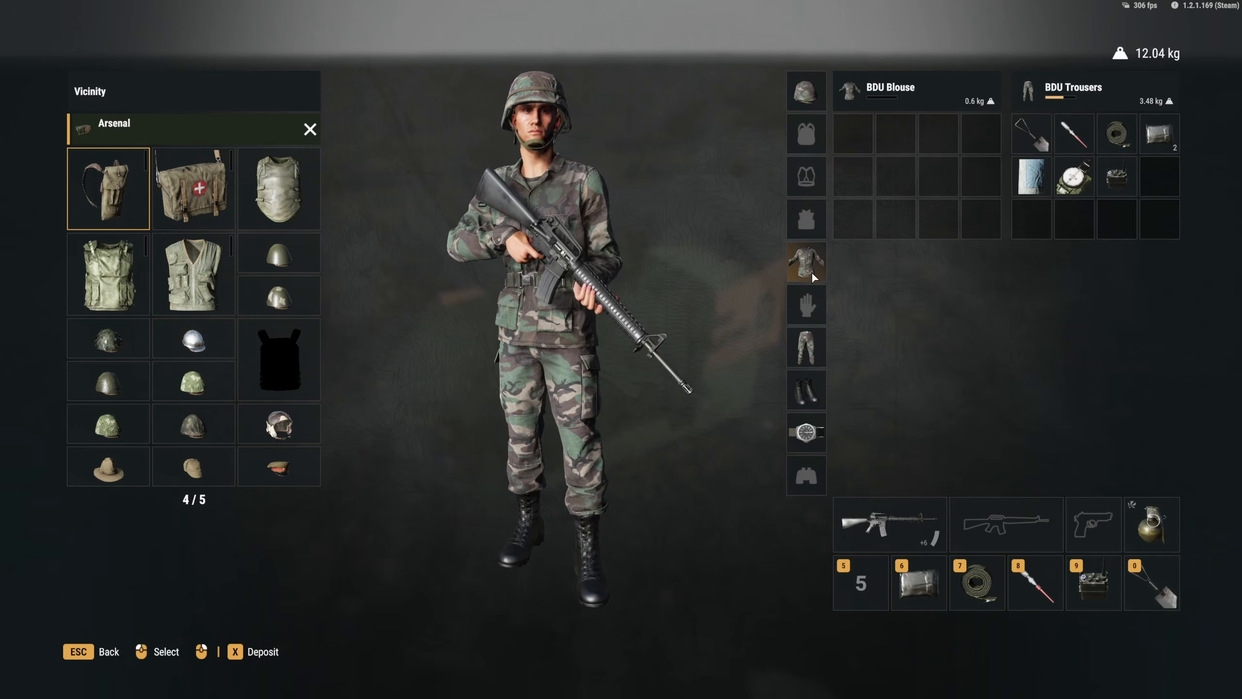
pyautogui.rightClick(806, 92)
pyautogui.rightClick(279, 360)
pyautogui.rightClick(204, 356)
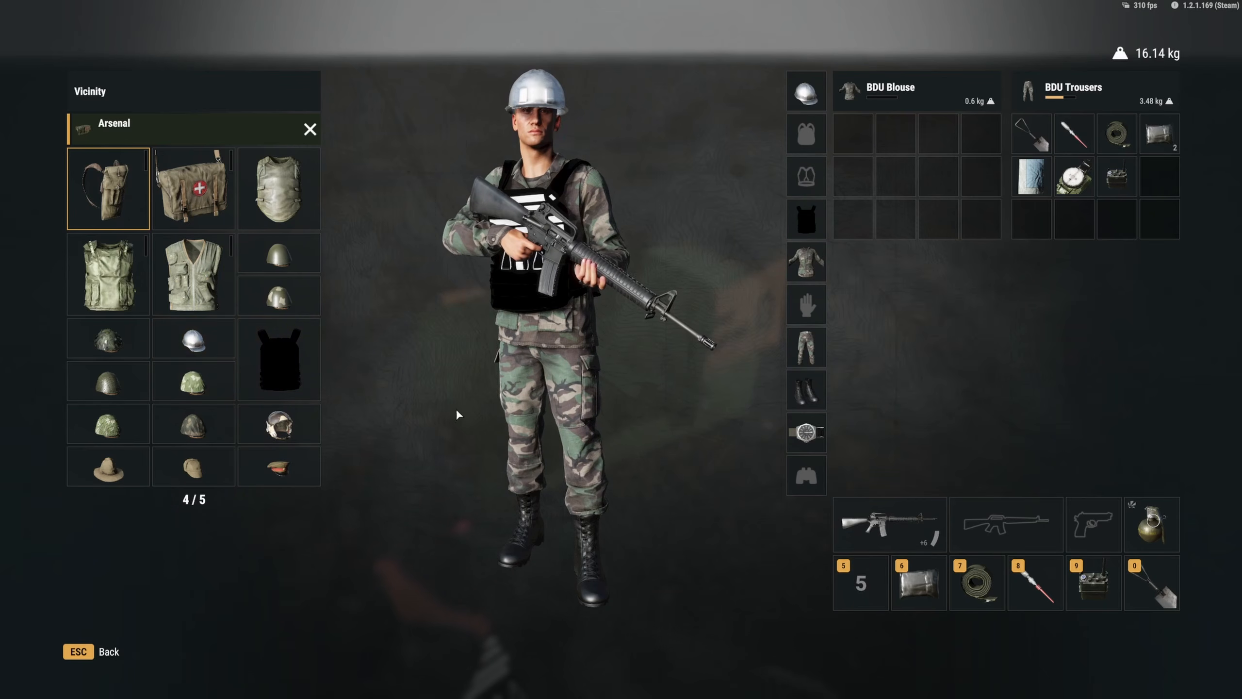
pyautogui.click(86, 653)
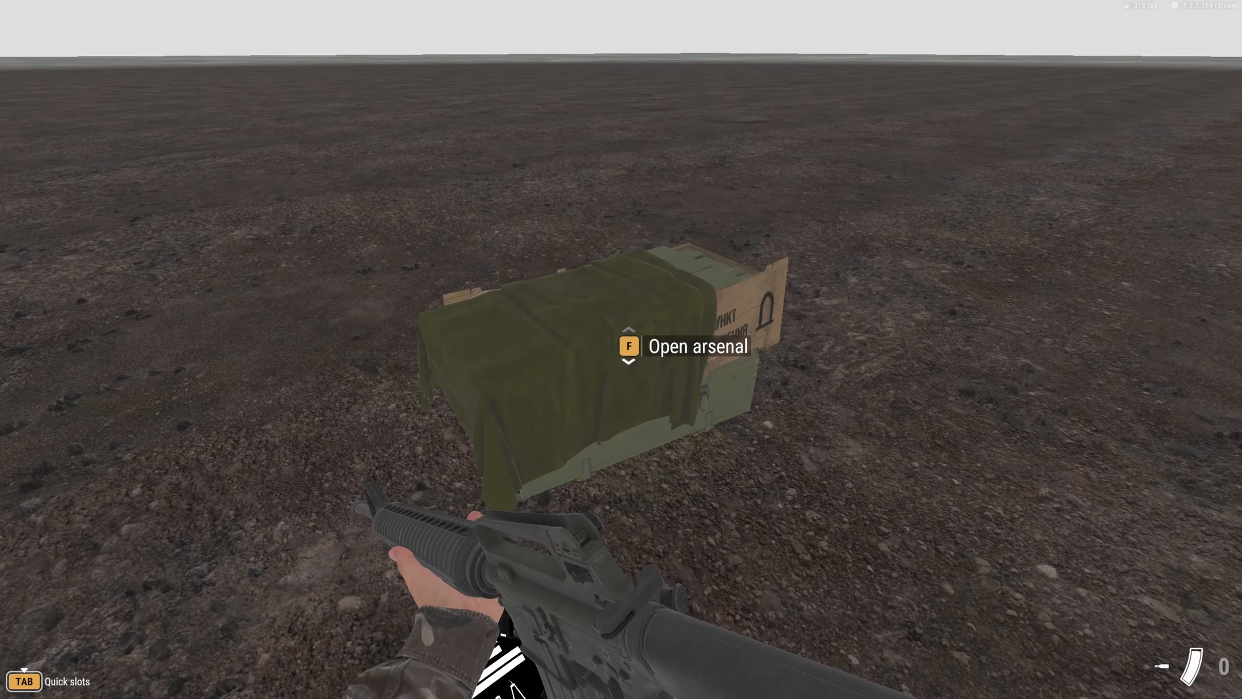
pyautogui.press('v')
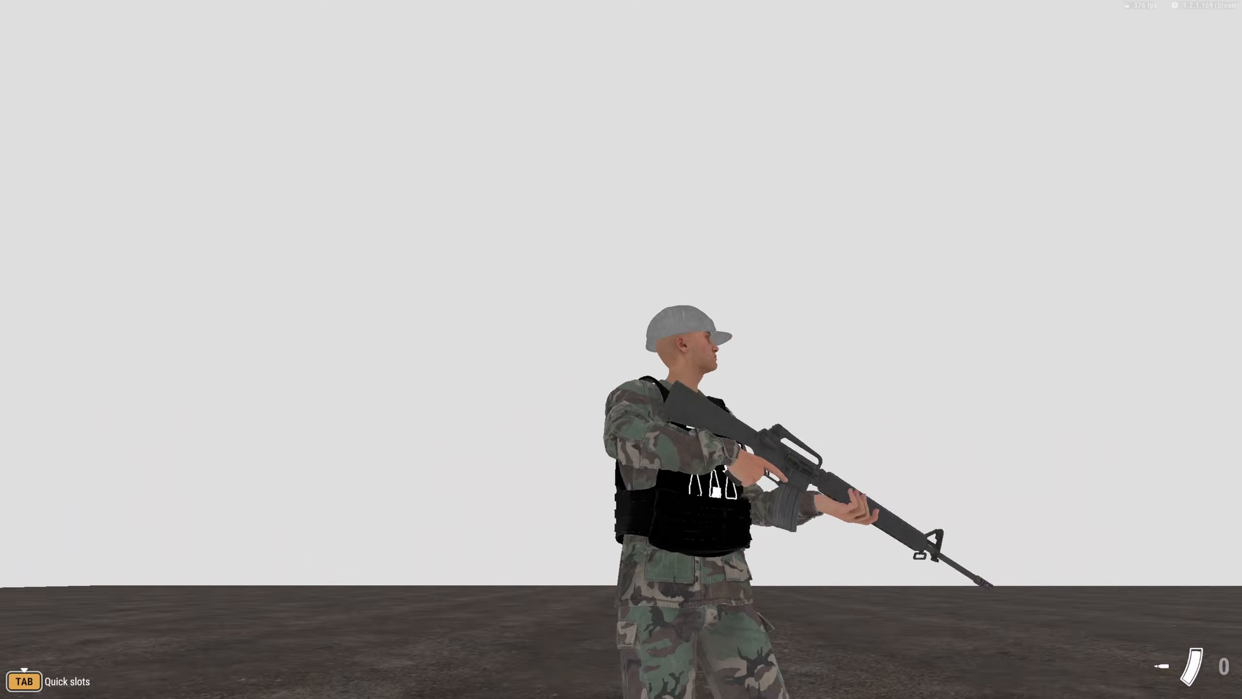